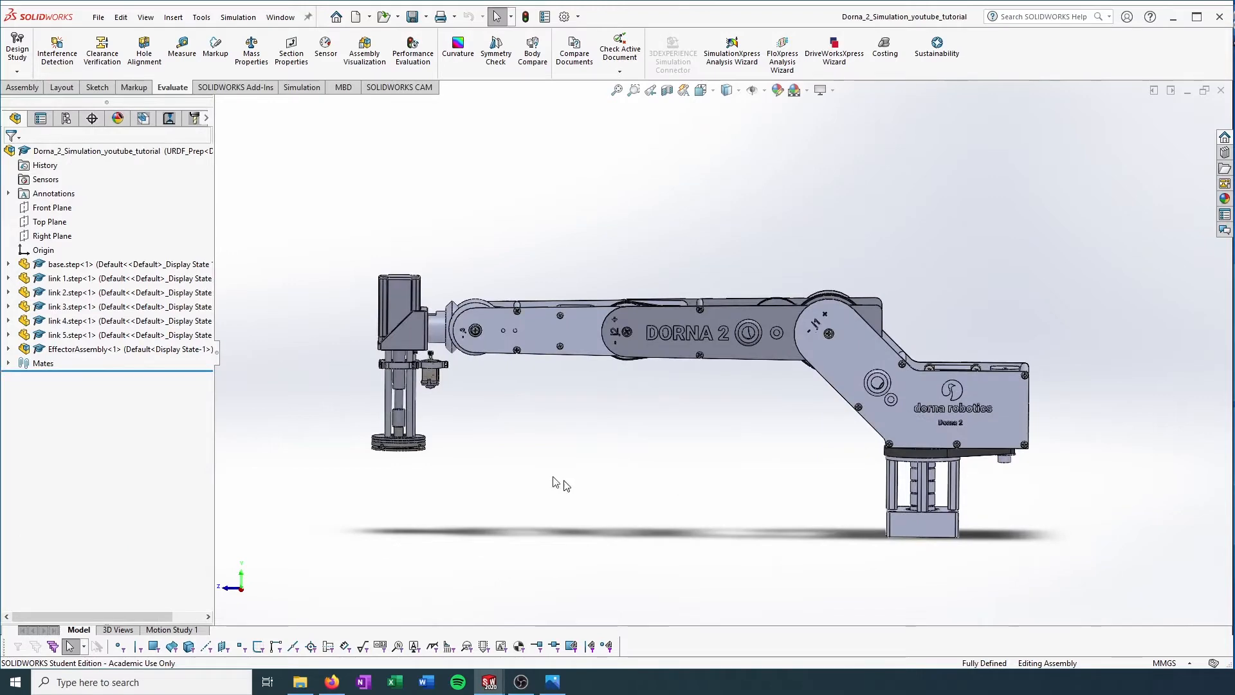
- Create a reference axis along the bottom front edge of the robot's base block
{"action": "mouse_move", "coordinate": [756, 508]}
{"action": "middle_mouse_down"}
{"action": "mouse_move", "coordinate": [780, 493]}
{"action": "mouse_move", "coordinate": [772, 518]}
{"action": "middle_mouse_up"}
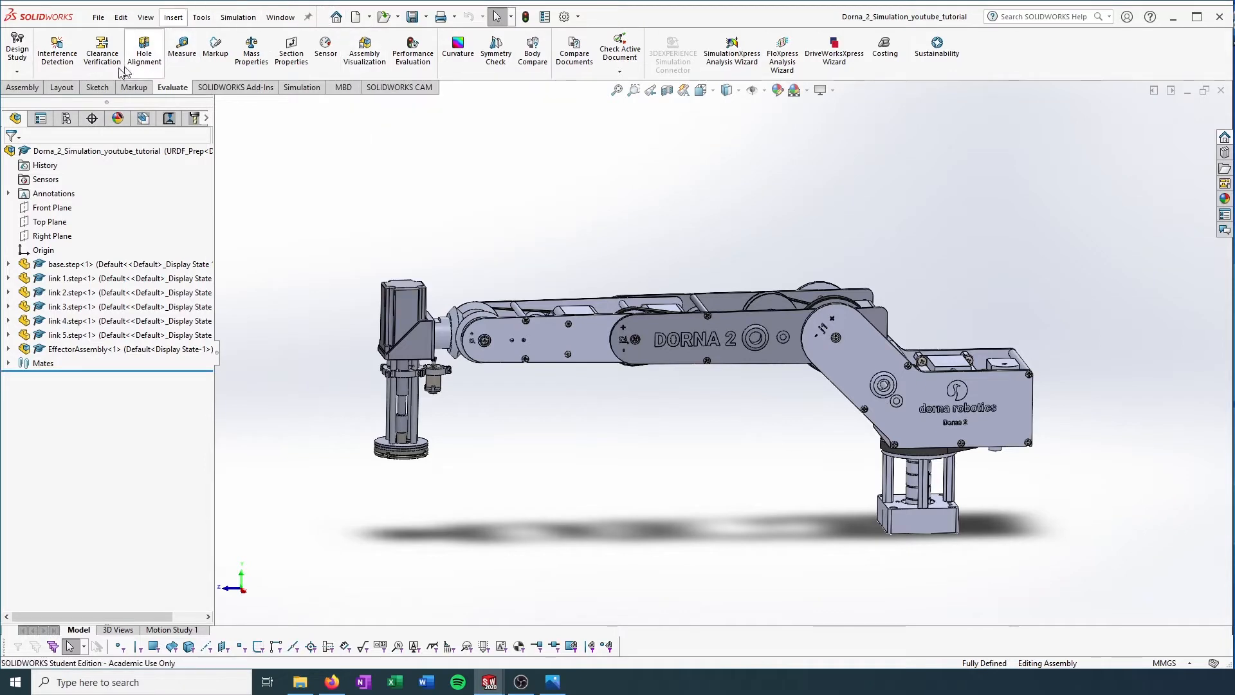
{"action": "left_click", "coordinate": [22, 88]}
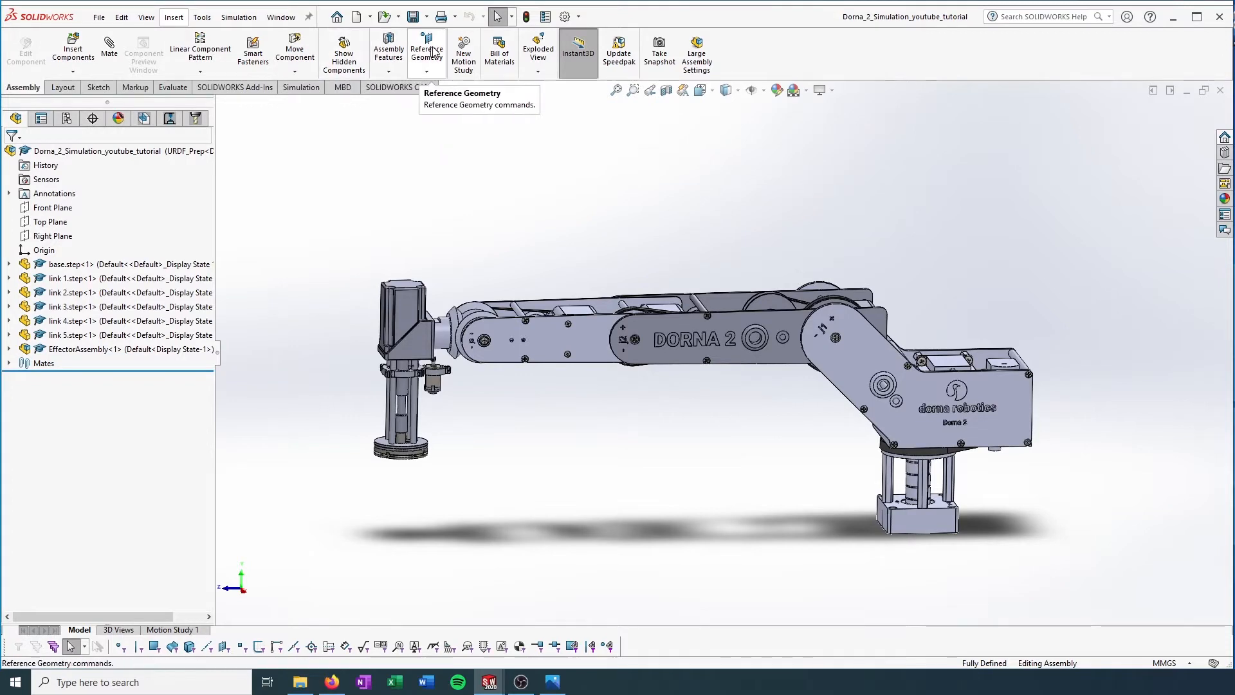
{"action": "left_click", "coordinate": [428, 73]}
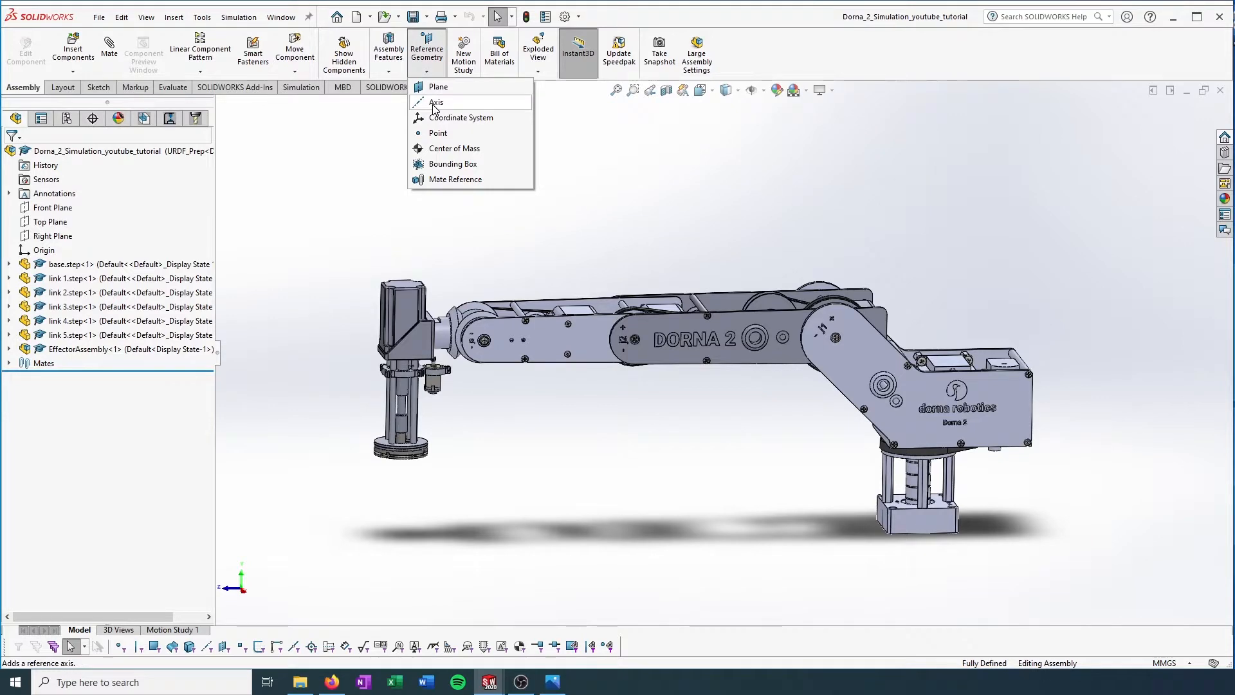
{"action": "left_click", "coordinate": [435, 103]}
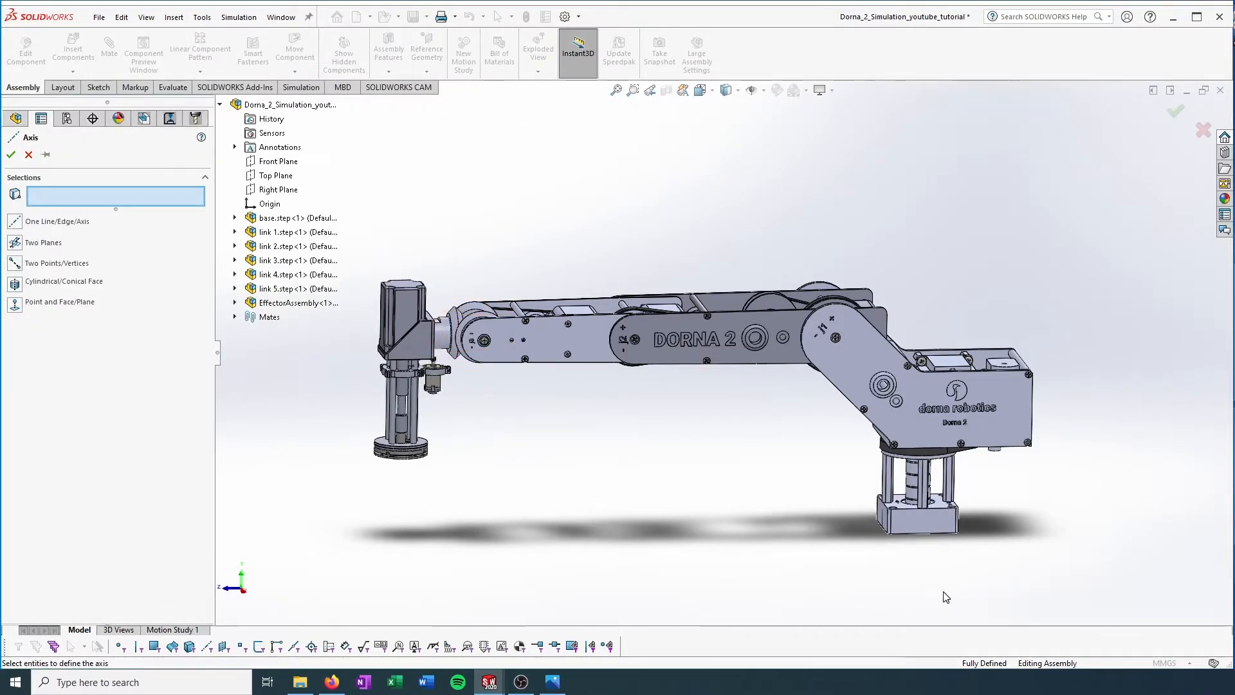
{"action": "scroll", "coordinate": [906, 573], "scroll_direction": "down", "scroll_amount": 6}
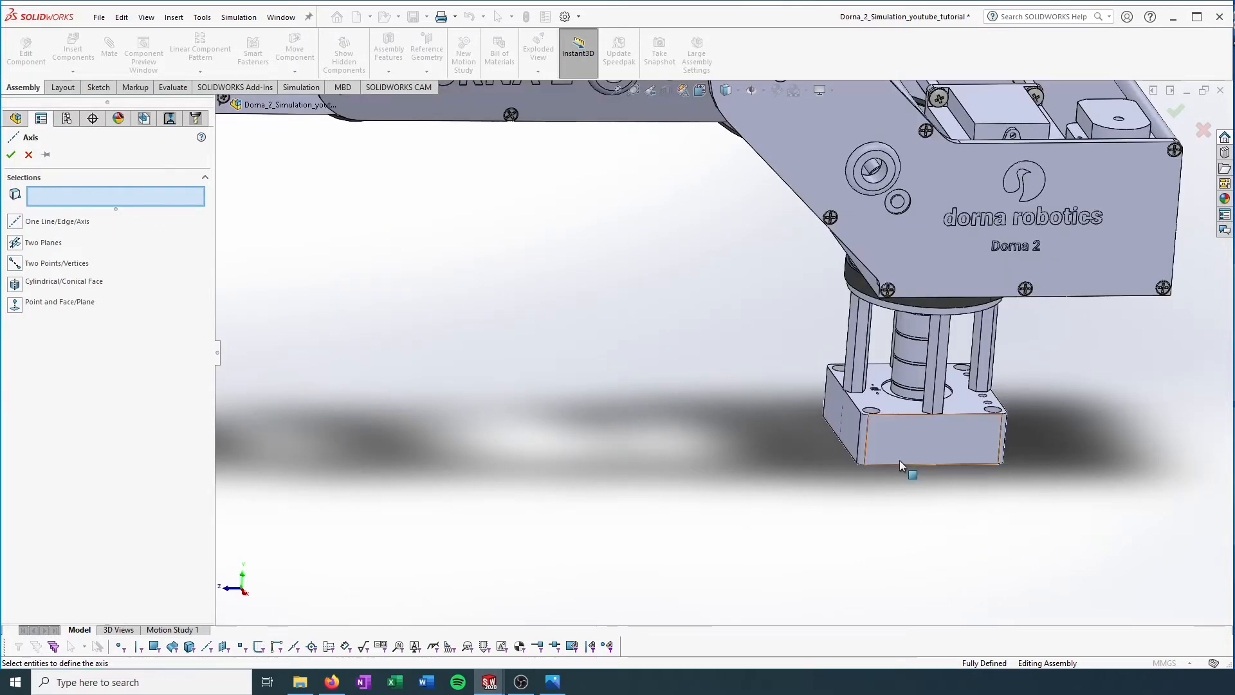
{"action": "scroll", "coordinate": [899, 461], "scroll_direction": "down", "scroll_amount": 2}
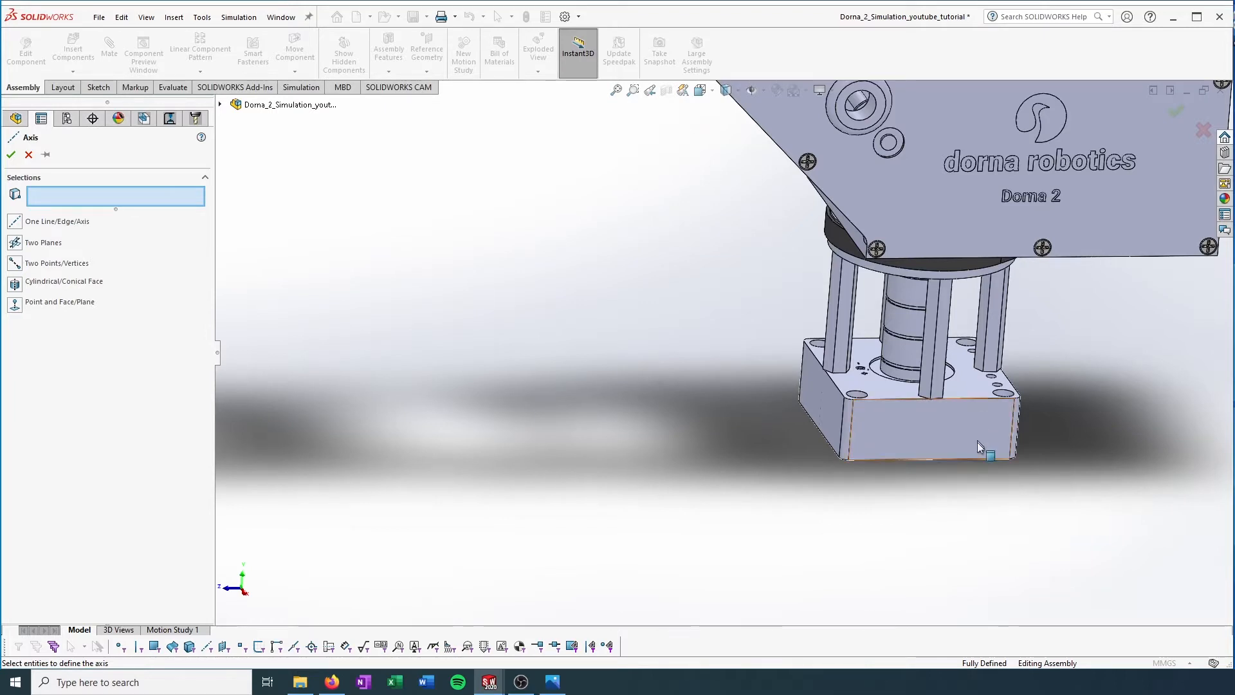
{"action": "left_click", "coordinate": [885, 461]}
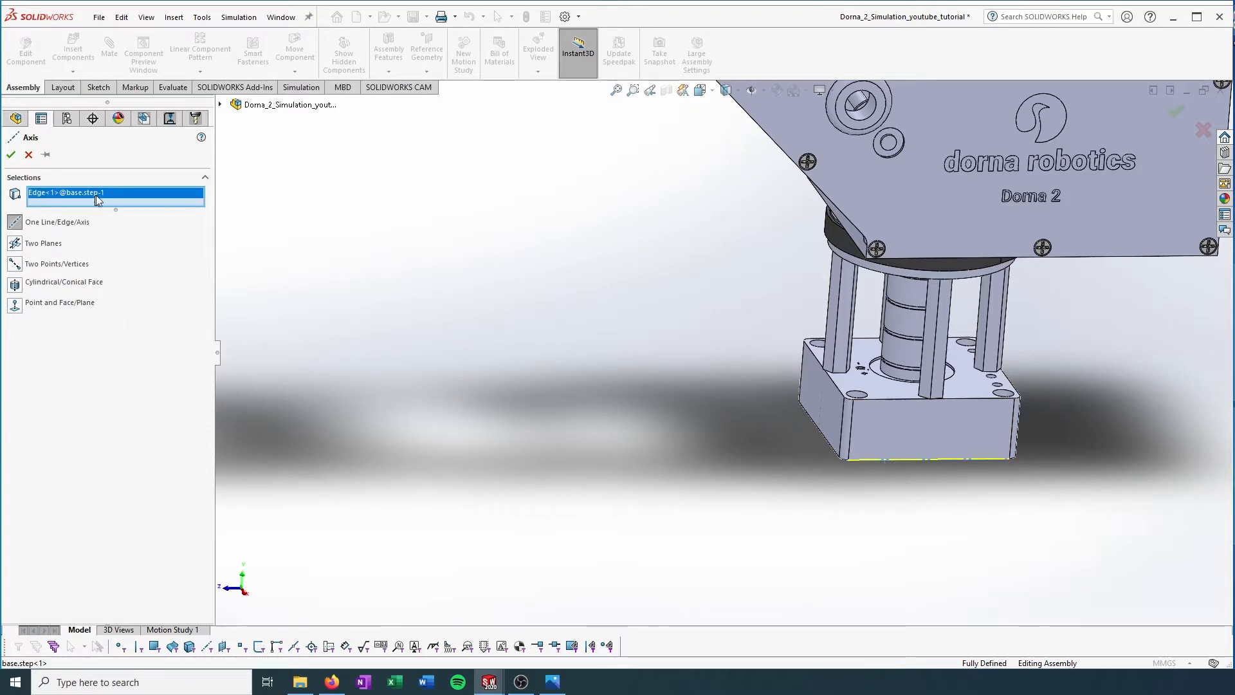
{"action": "left_click", "coordinate": [11, 154]}
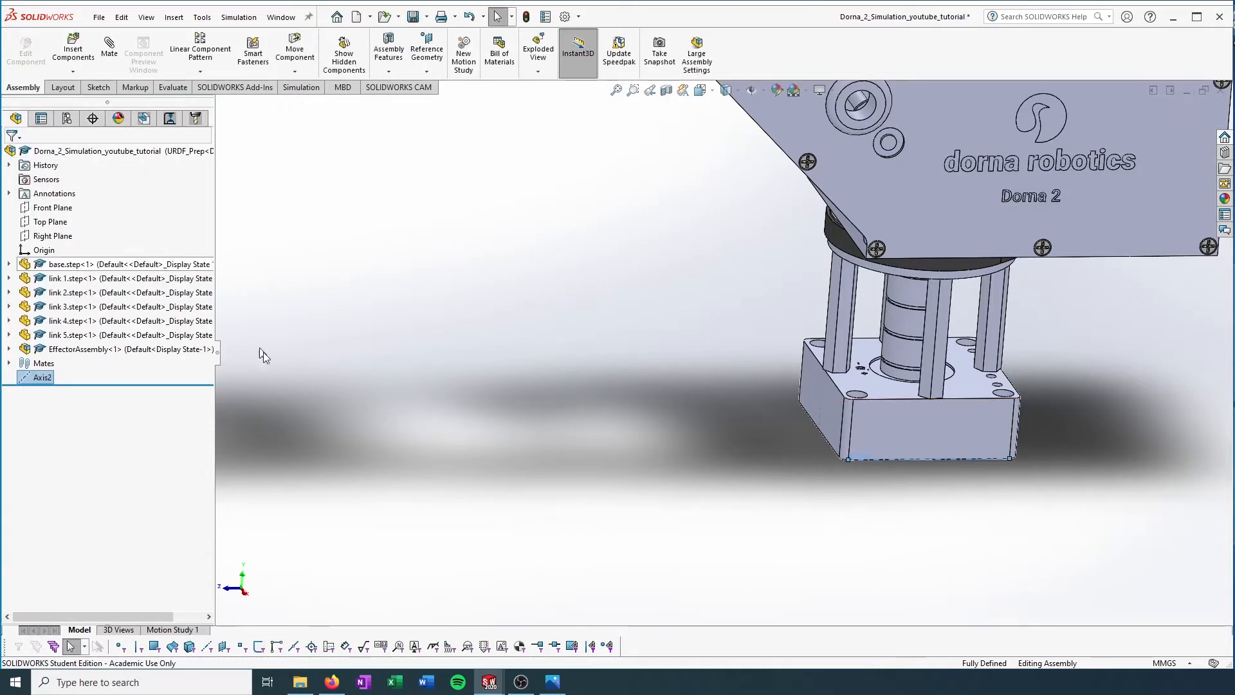
- Rename the new axis along the base's front edge as Global_X_Axis
{"action": "right_click", "coordinate": [46, 381]}
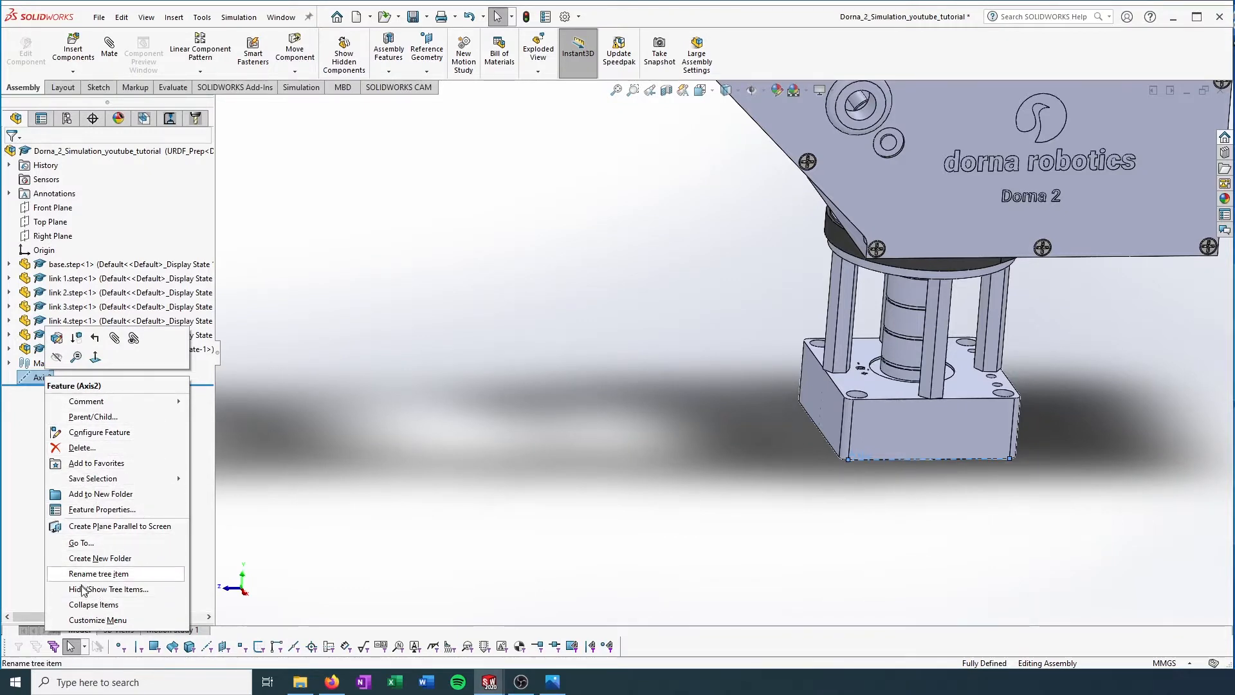
{"action": "left_click", "coordinate": [103, 574]}
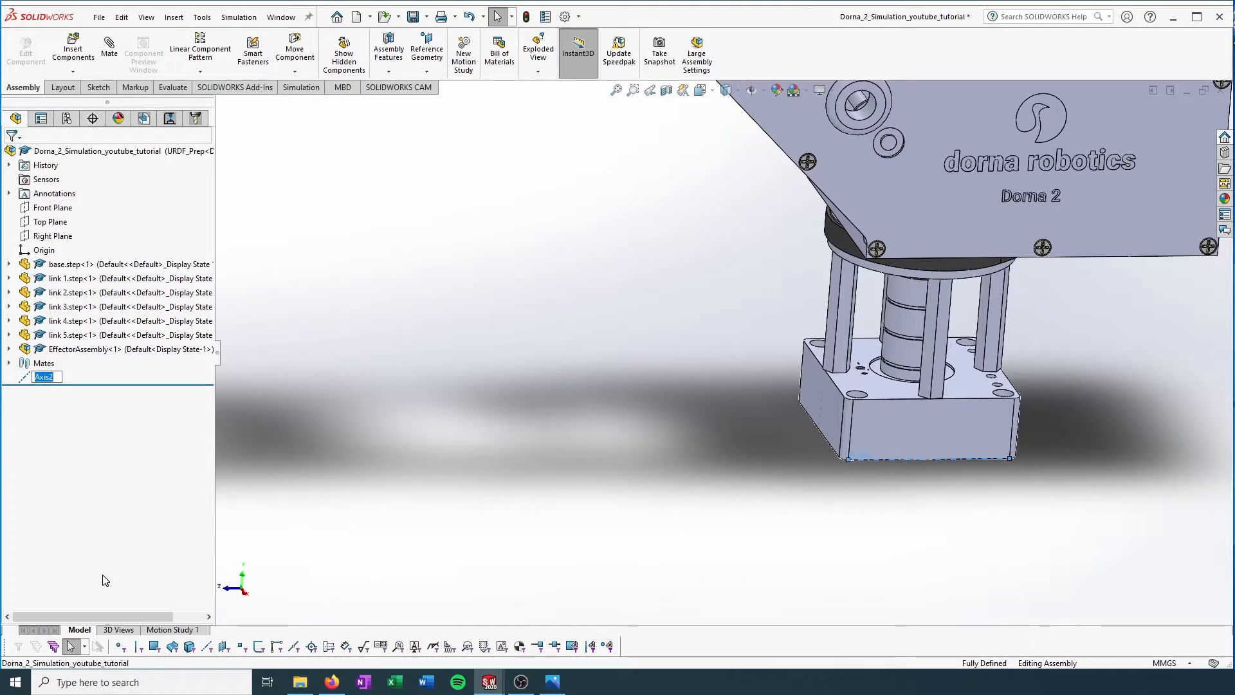
{"action": "type", "text": "Global"}
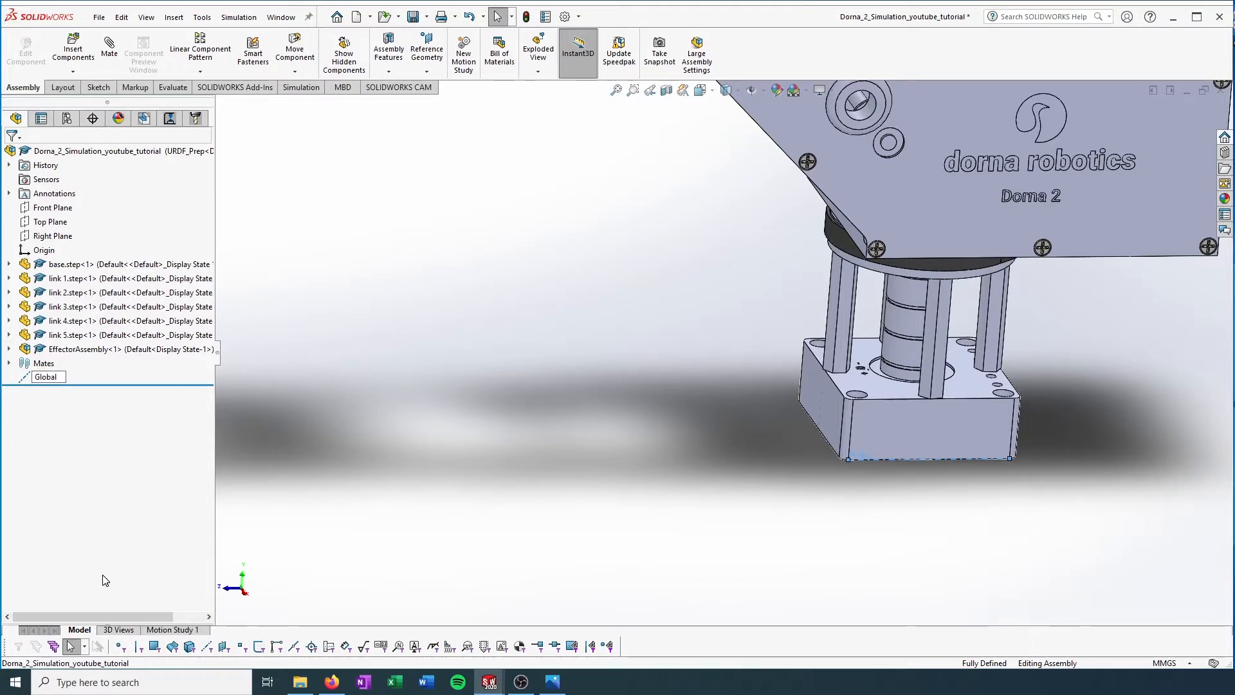
{"action": "type", "text": "_X_Axis"}
{"action": "key", "text": "Return"}
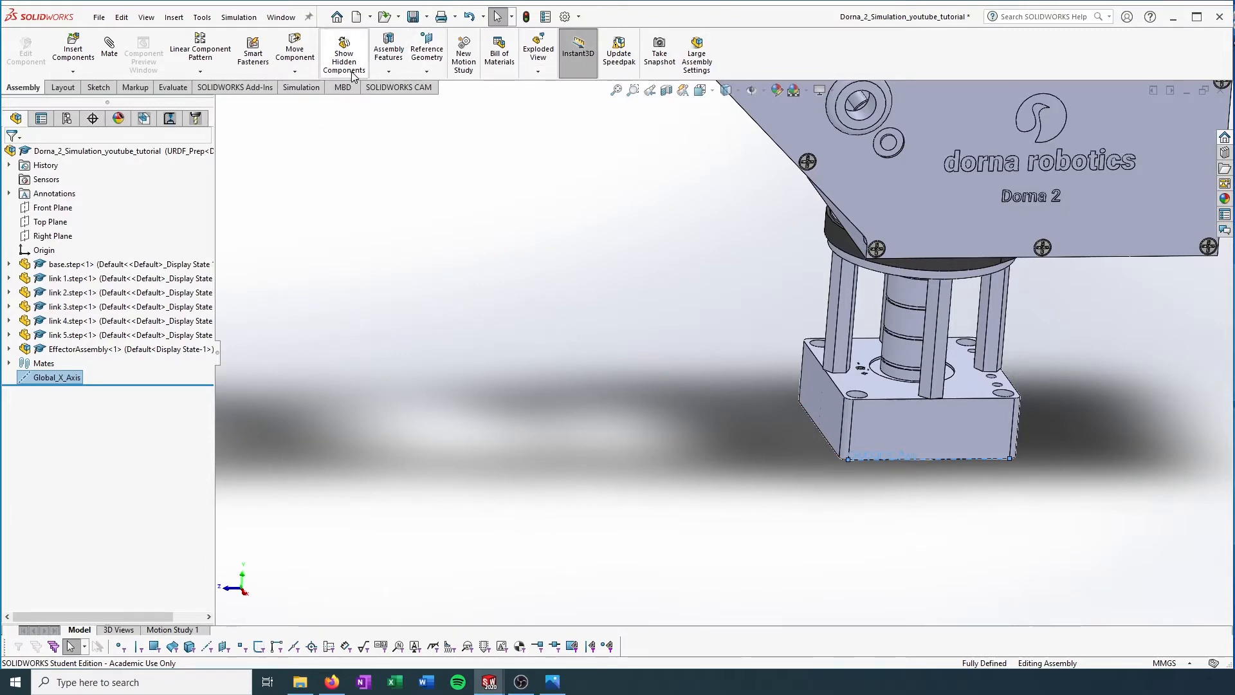
- Examine which parts of the robot arm belong to the base, link 1 and link 3 components
{"action": "scroll", "coordinate": [835, 307], "scroll_direction": "up", "scroll_amount": 5}
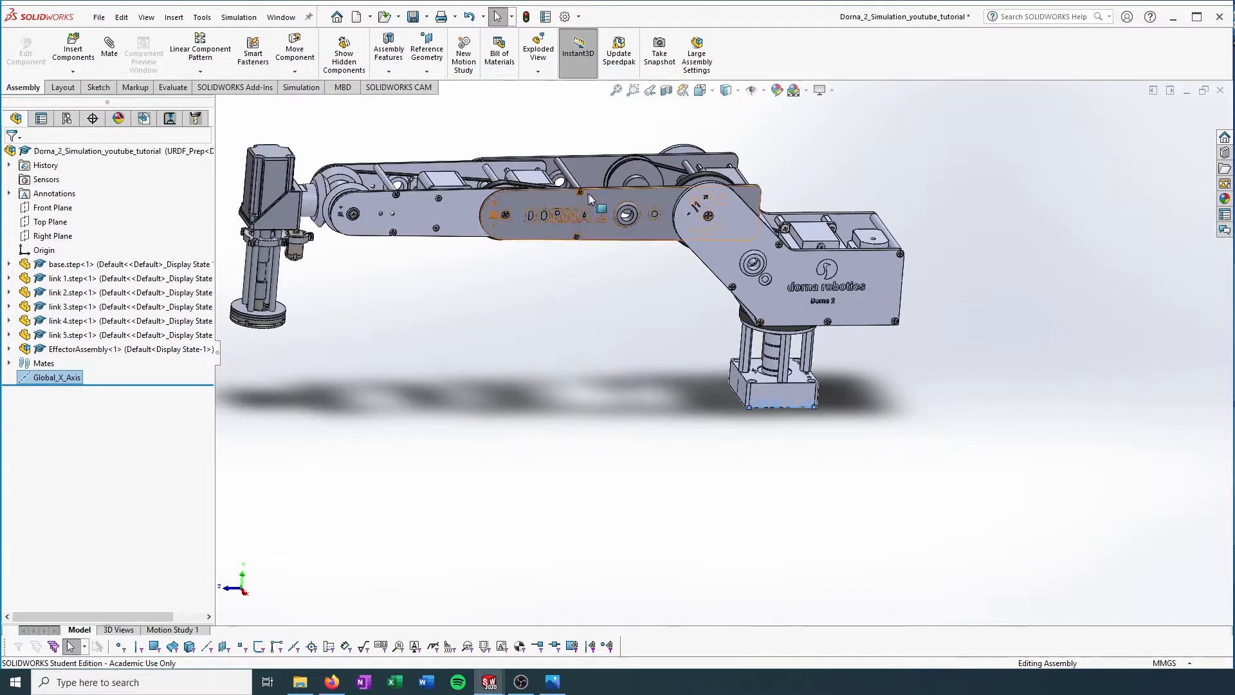
{"action": "middle_click_drag", "start_coordinate": [588, 195], "coordinate": [709, 300]}
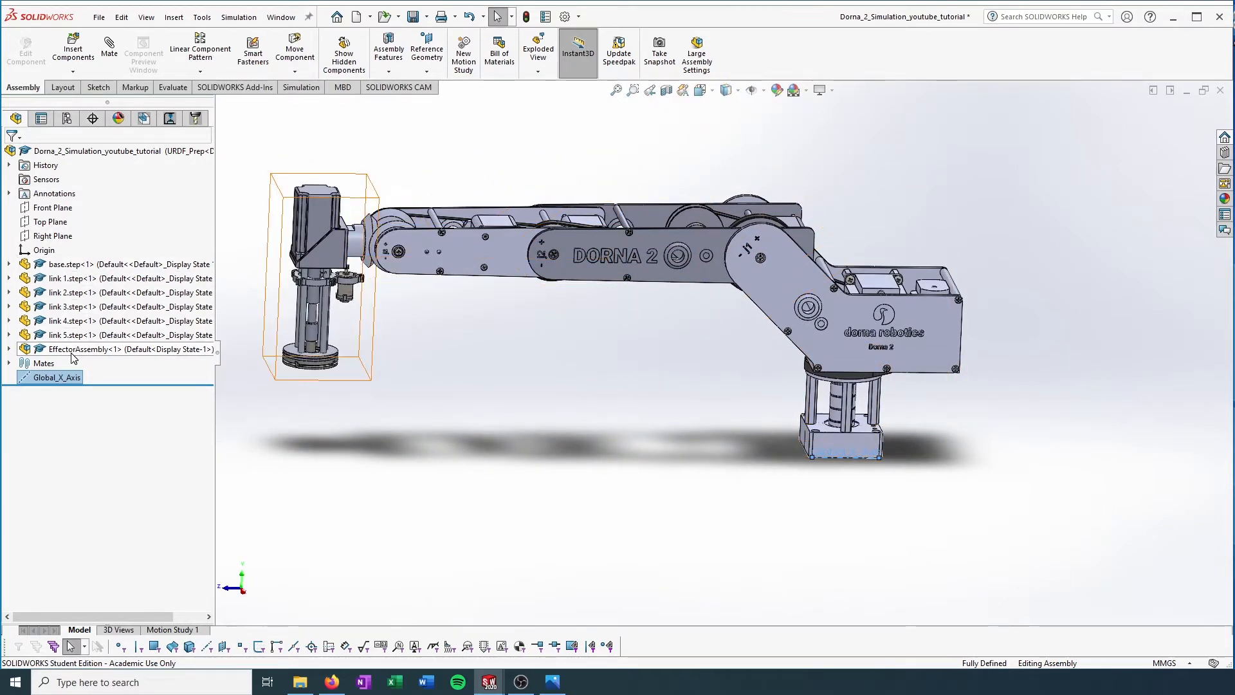
{"action": "left_click", "coordinate": [79, 264]}
{"action": "left_click", "coordinate": [83, 279]}
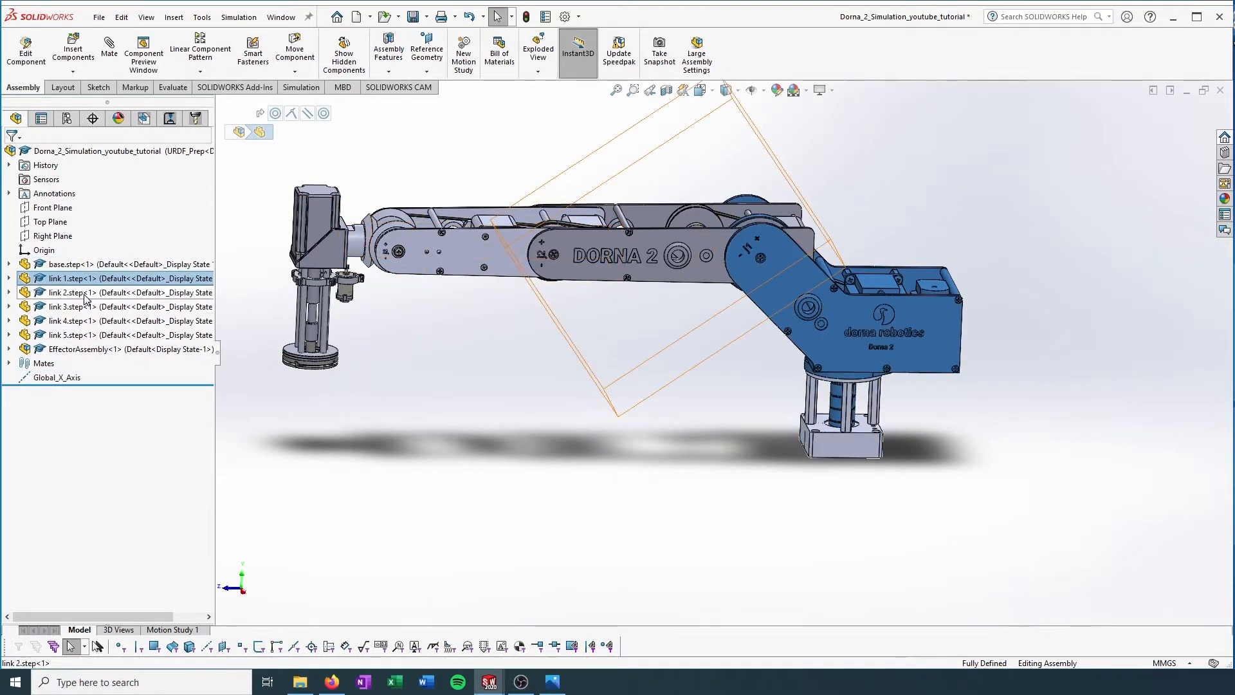
{"action": "left_click", "coordinate": [84, 307]}
{"action": "left_click", "coordinate": [69, 264]}
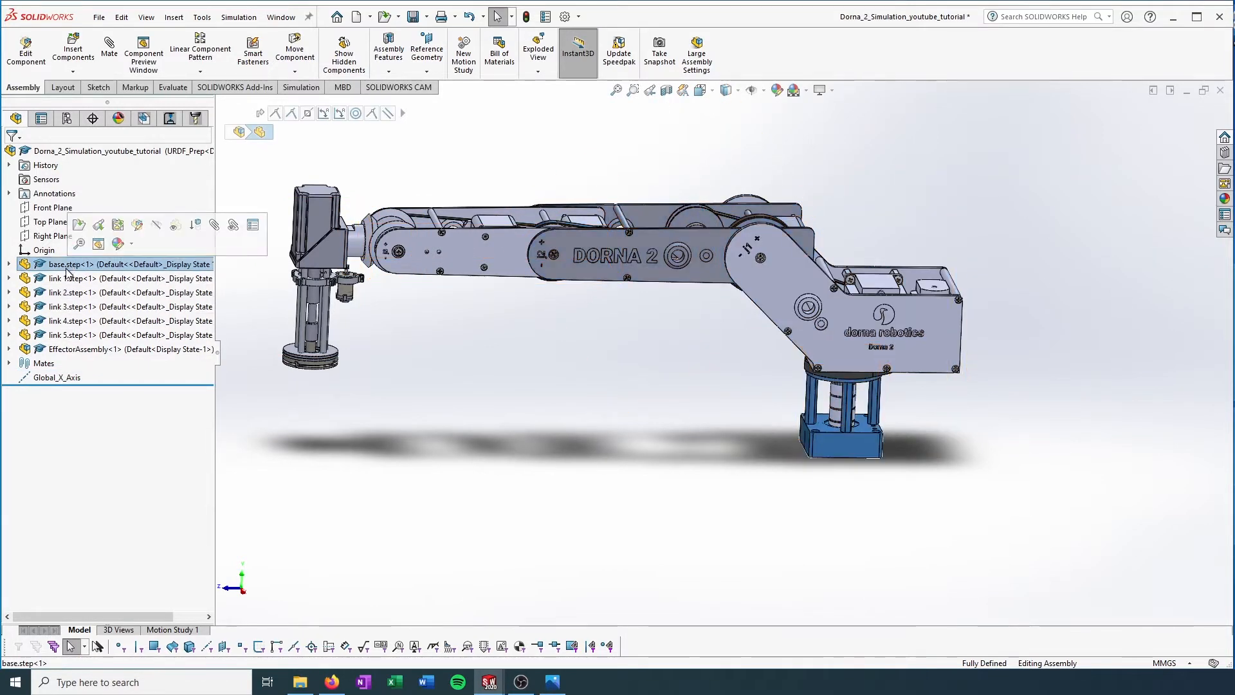
{"action": "left_click", "coordinate": [70, 280]}
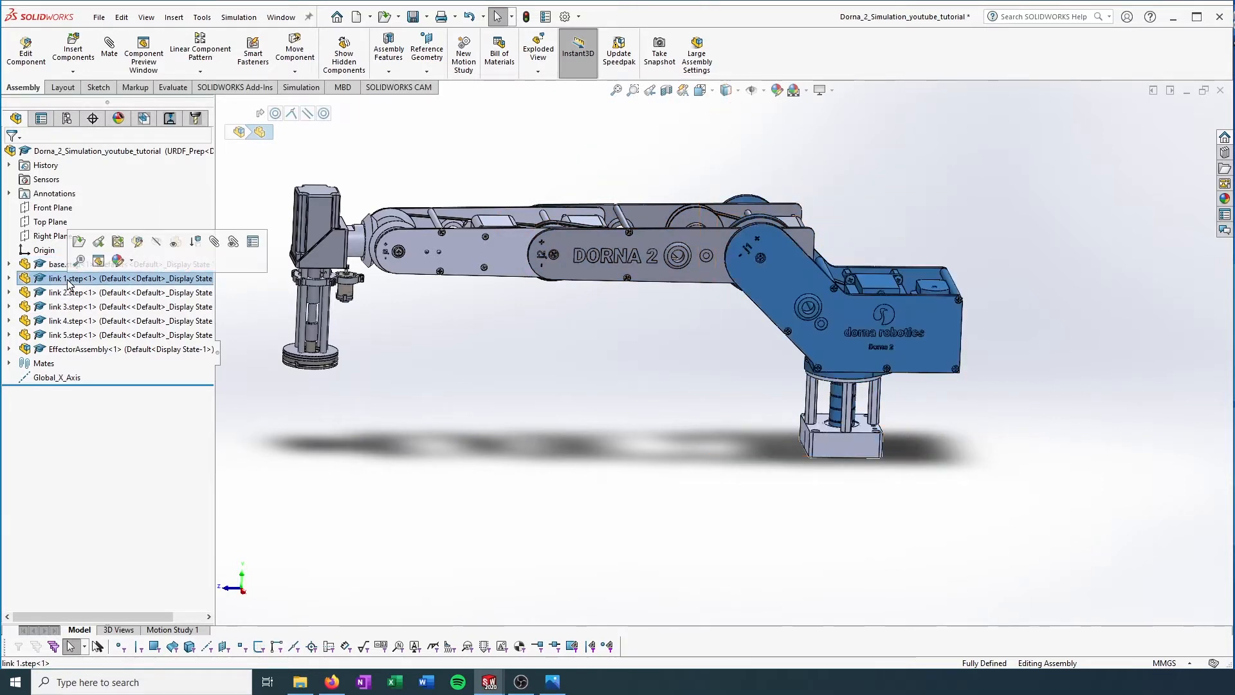
{"action": "left_click", "coordinate": [72, 307]}
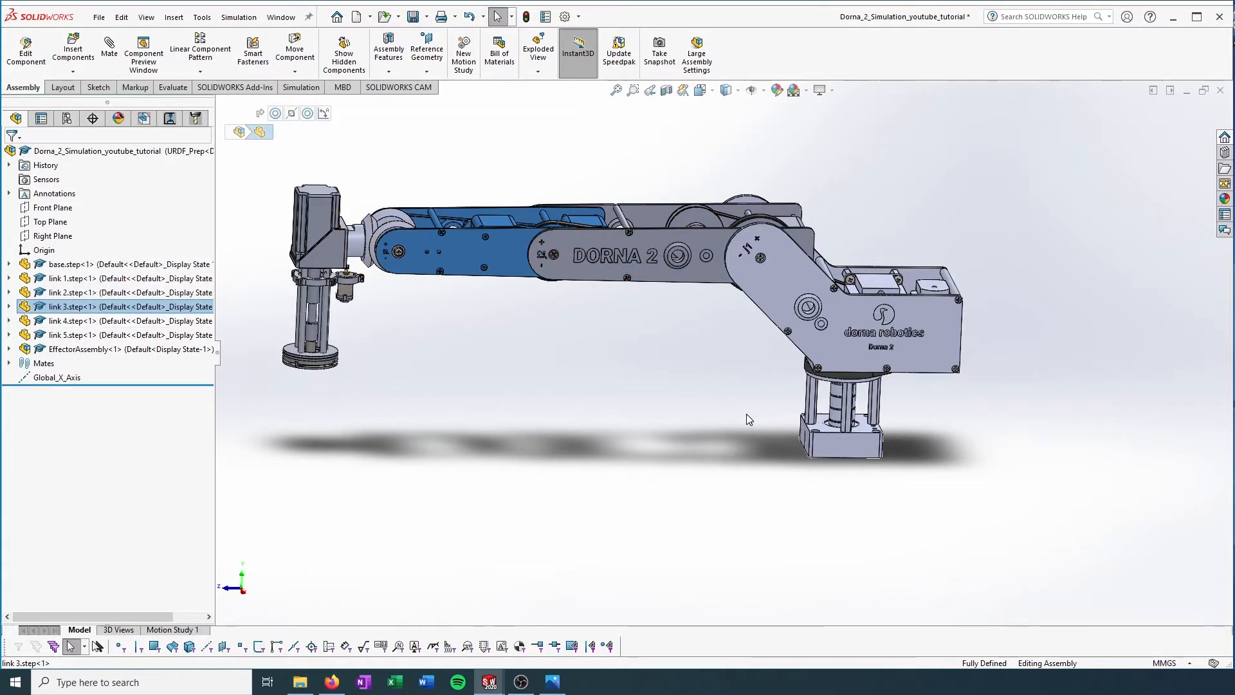
{"action": "left_click", "coordinate": [842, 423]}
{"action": "left_click", "coordinate": [722, 427]}
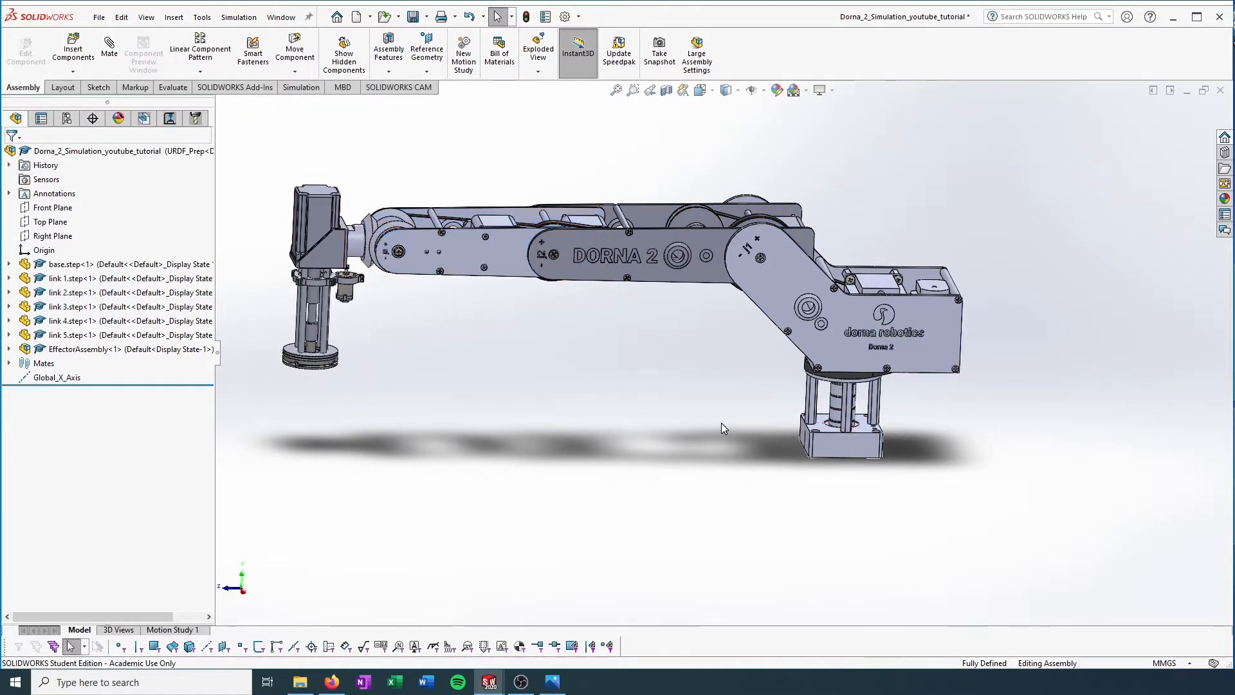
- Create a second reference axis along the base block's bottom side edge, perpendicular to Global_X_Axis
{"action": "scroll", "coordinate": [785, 437], "scroll_direction": "down", "scroll_amount": 4}
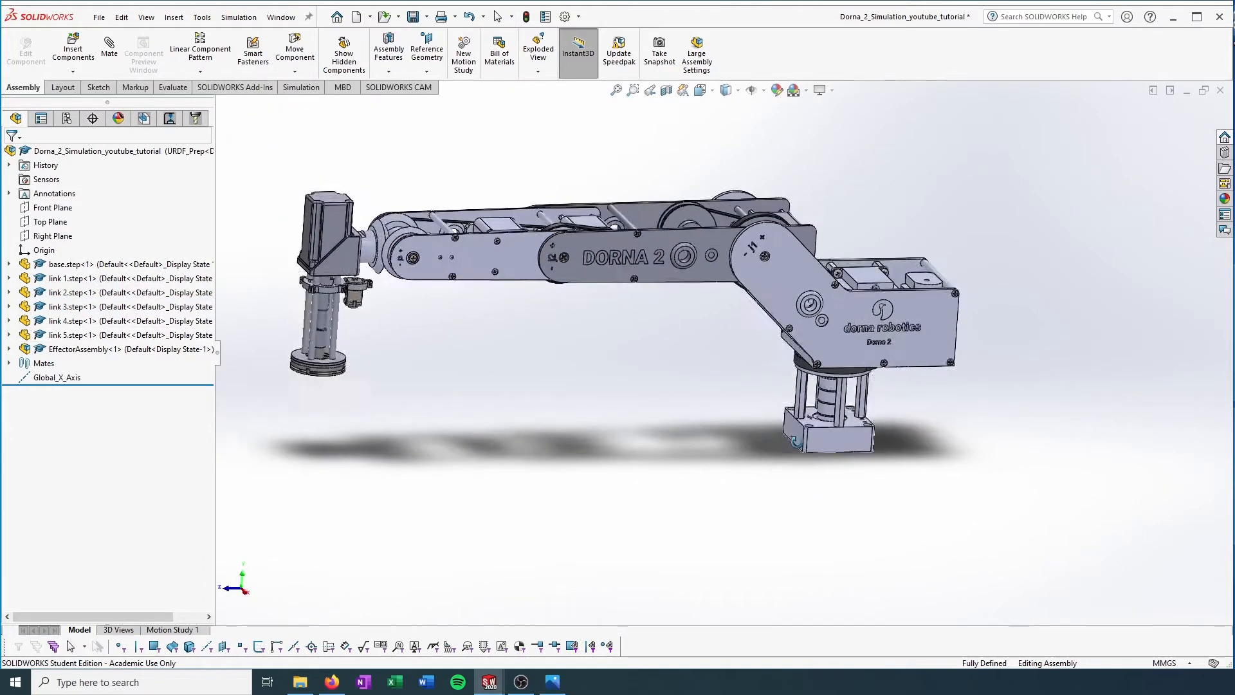
{"action": "scroll", "coordinate": [805, 442], "scroll_direction": "down", "scroll_amount": 1}
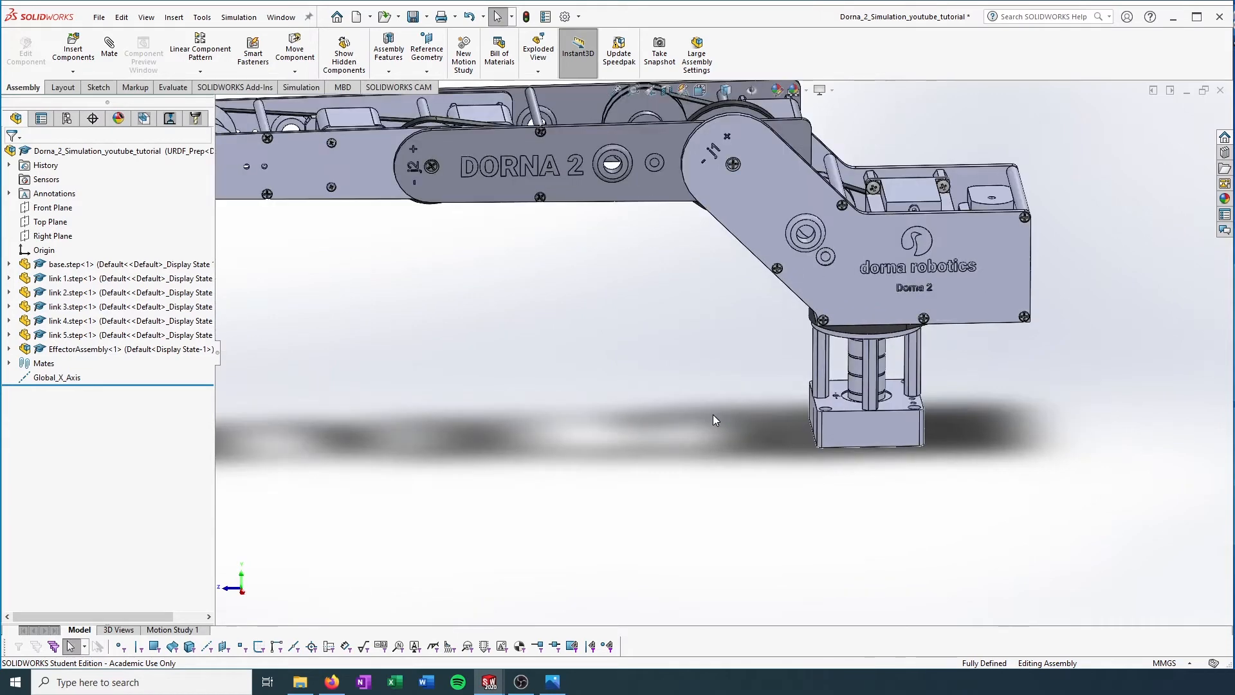
{"action": "scroll", "coordinate": [712, 414], "scroll_direction": "down", "scroll_amount": 2}
{"action": "scroll", "coordinate": [716, 414], "scroll_direction": "down", "scroll_amount": 2}
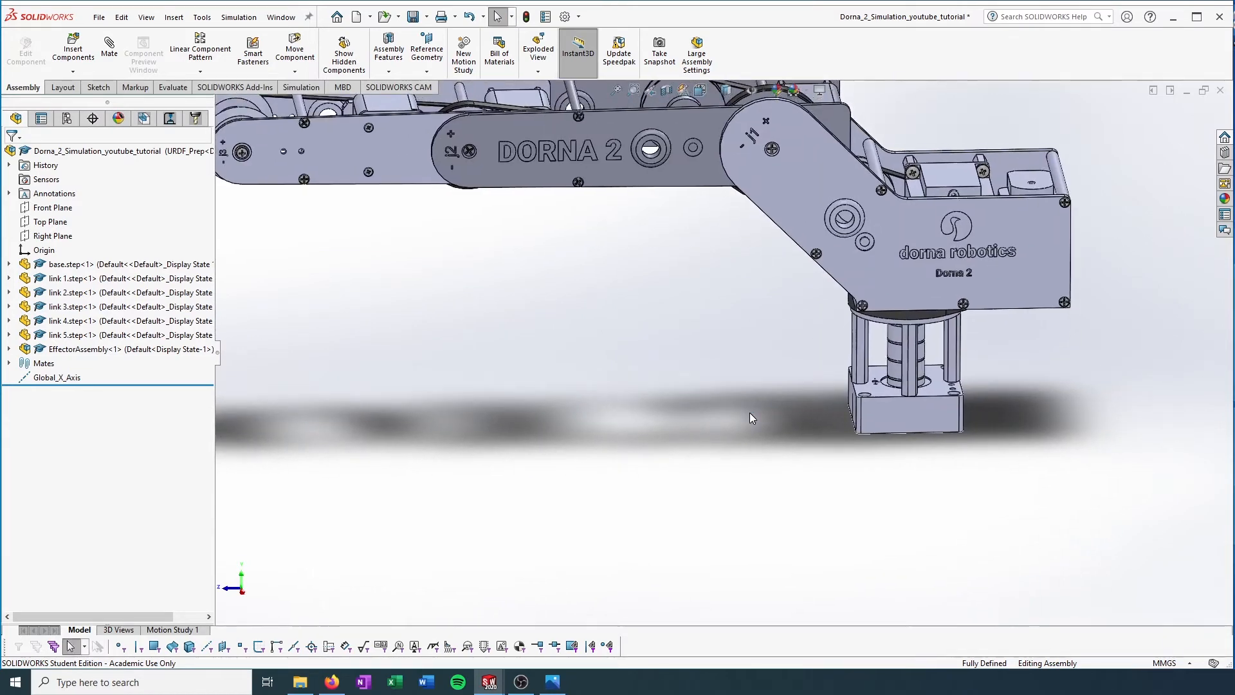
{"action": "scroll", "coordinate": [750, 412], "scroll_direction": "down", "scroll_amount": 2}
{"action": "middle_click_drag", "start_coordinate": [785, 411], "coordinate": [798, 414]}
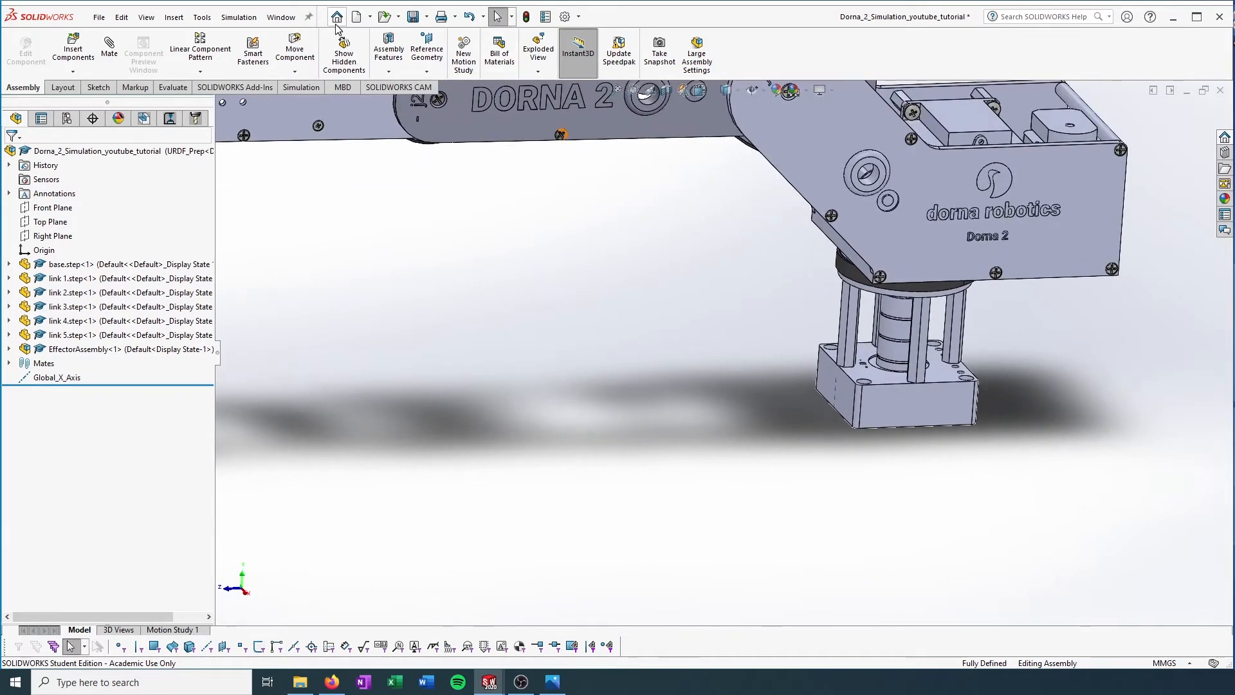
{"action": "left_click", "coordinate": [441, 41]}
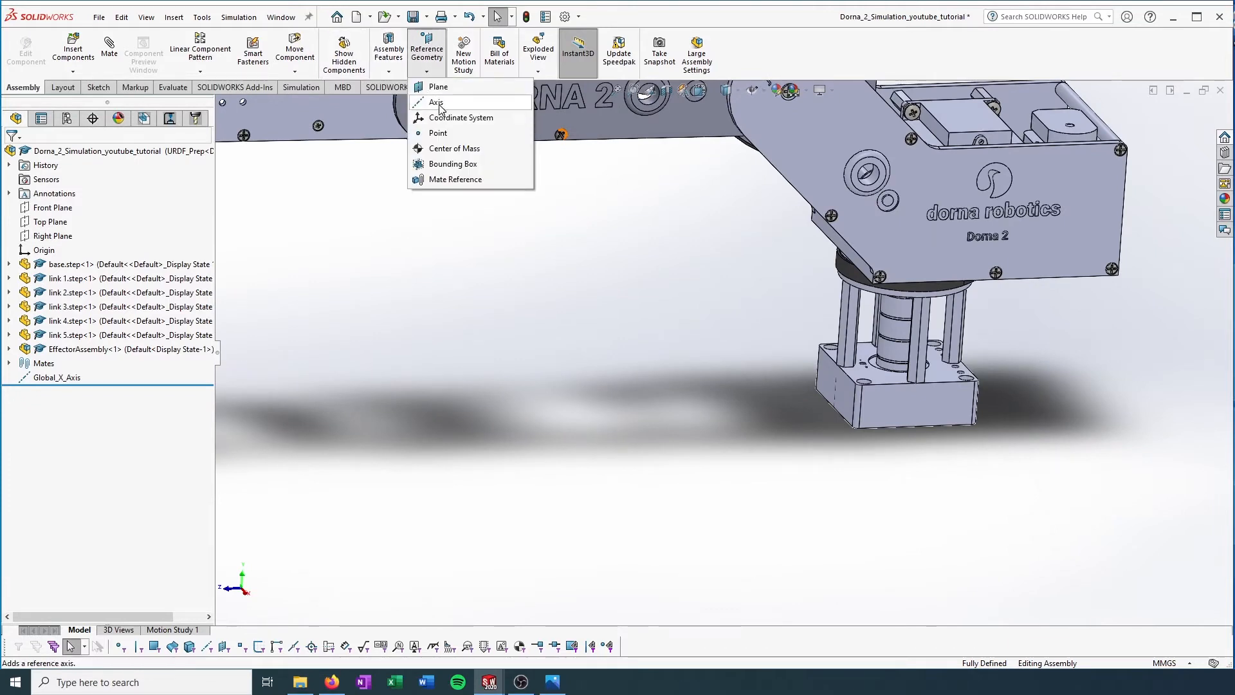
{"action": "left_click", "coordinate": [443, 101]}
{"action": "scroll", "coordinate": [789, 415], "scroll_direction": "down", "scroll_amount": 2}
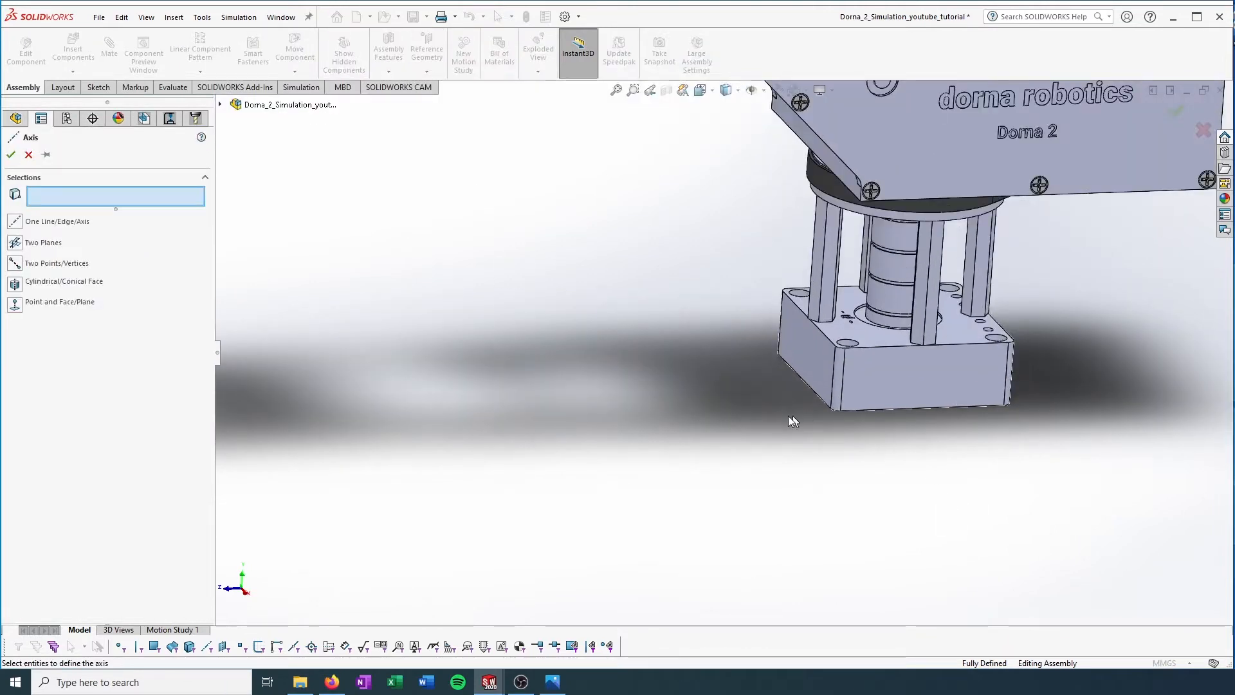
{"action": "left_click", "coordinate": [810, 386]}
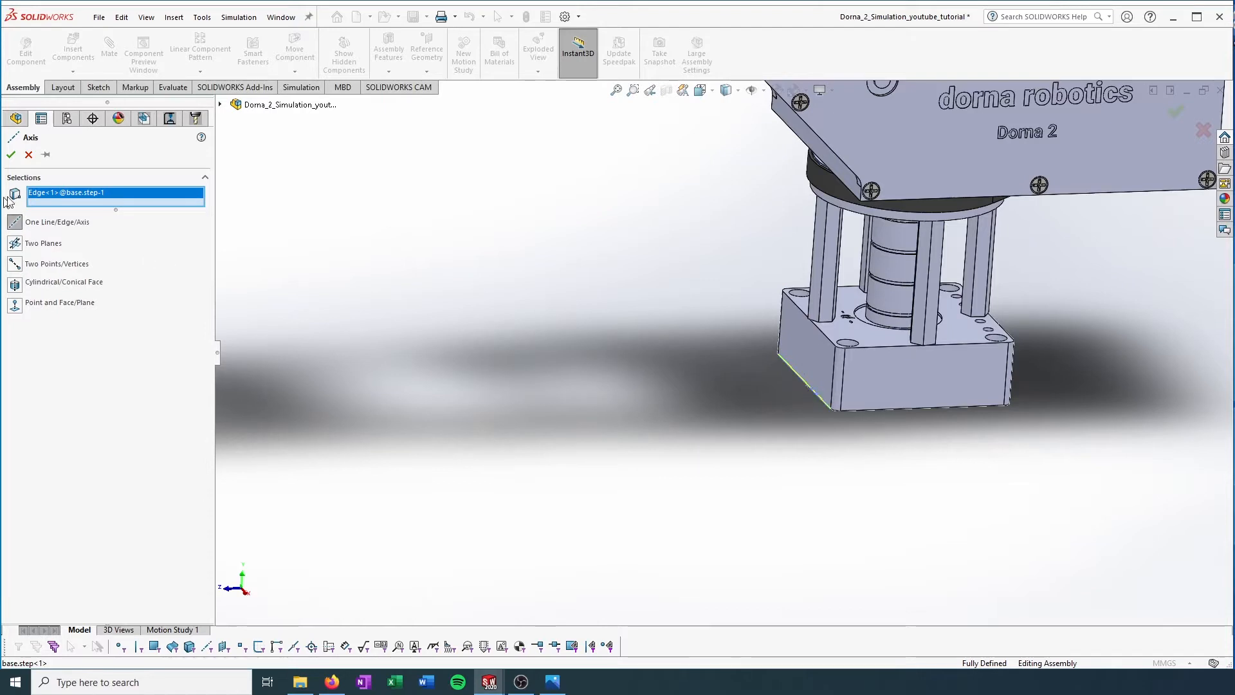
{"action": "left_click", "coordinate": [12, 155]}
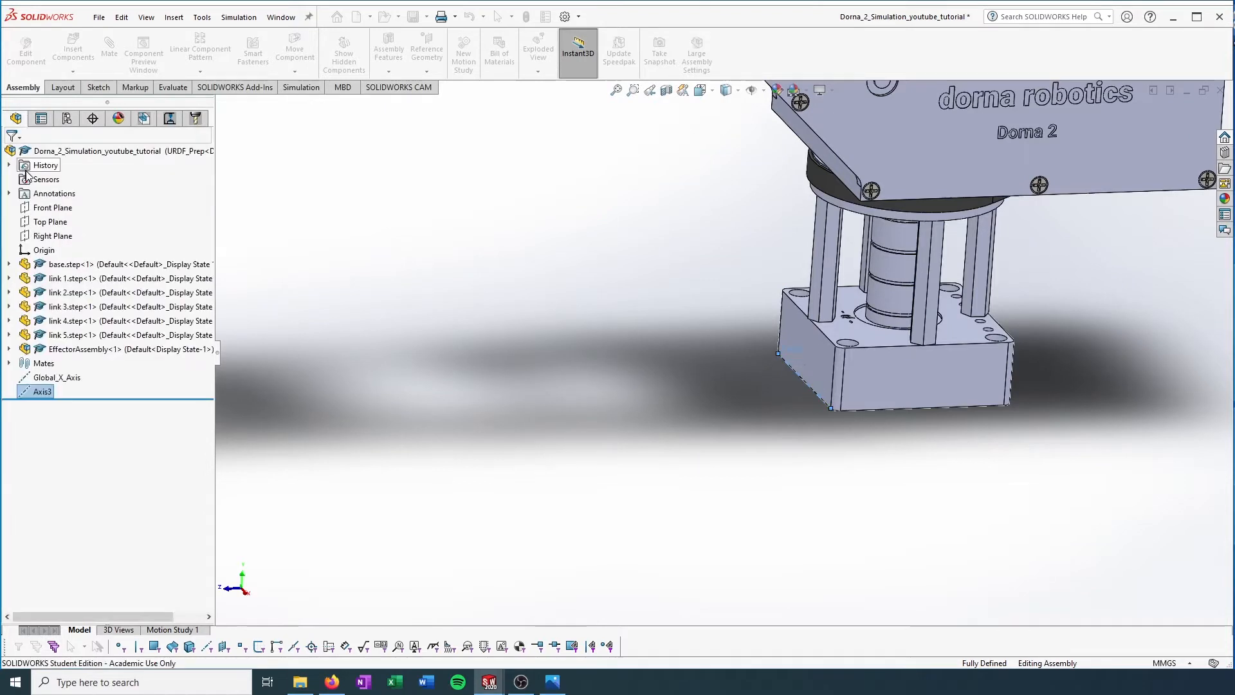
- Rename the axis on the base's side edge as Global_Y_Axis
{"action": "right_click", "coordinate": [40, 395]}
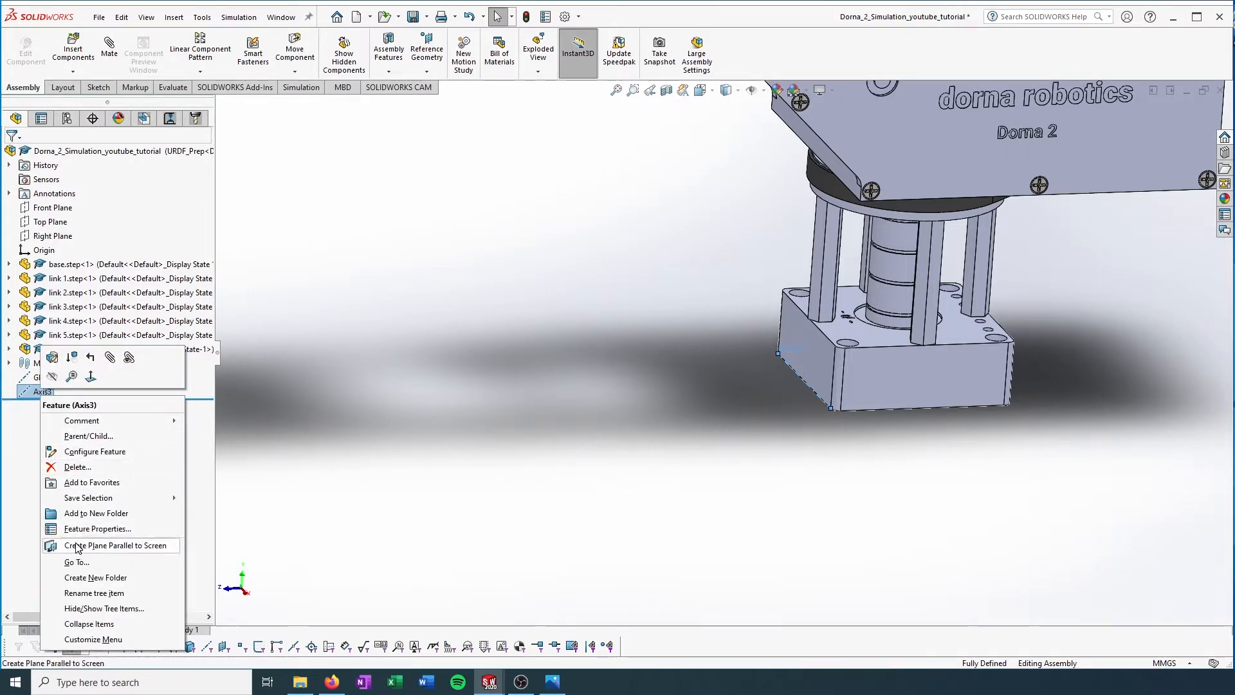
{"action": "left_click", "coordinate": [28, 424]}
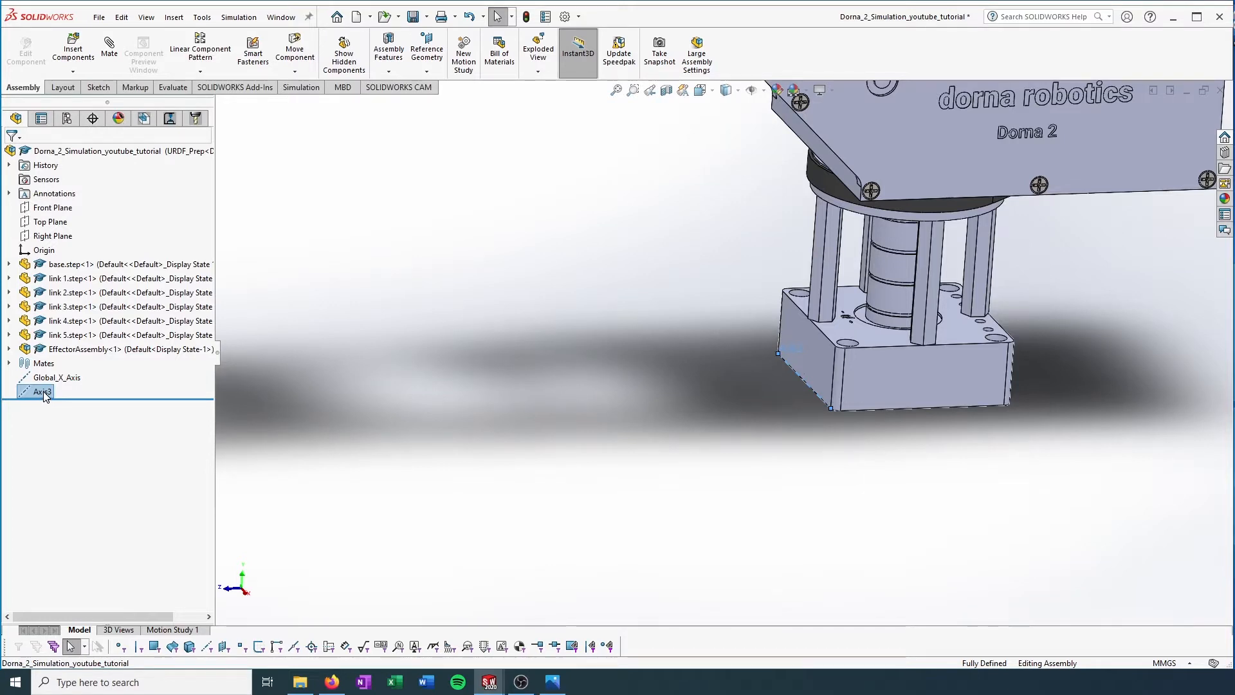
{"action": "left_click", "coordinate": [44, 391]}
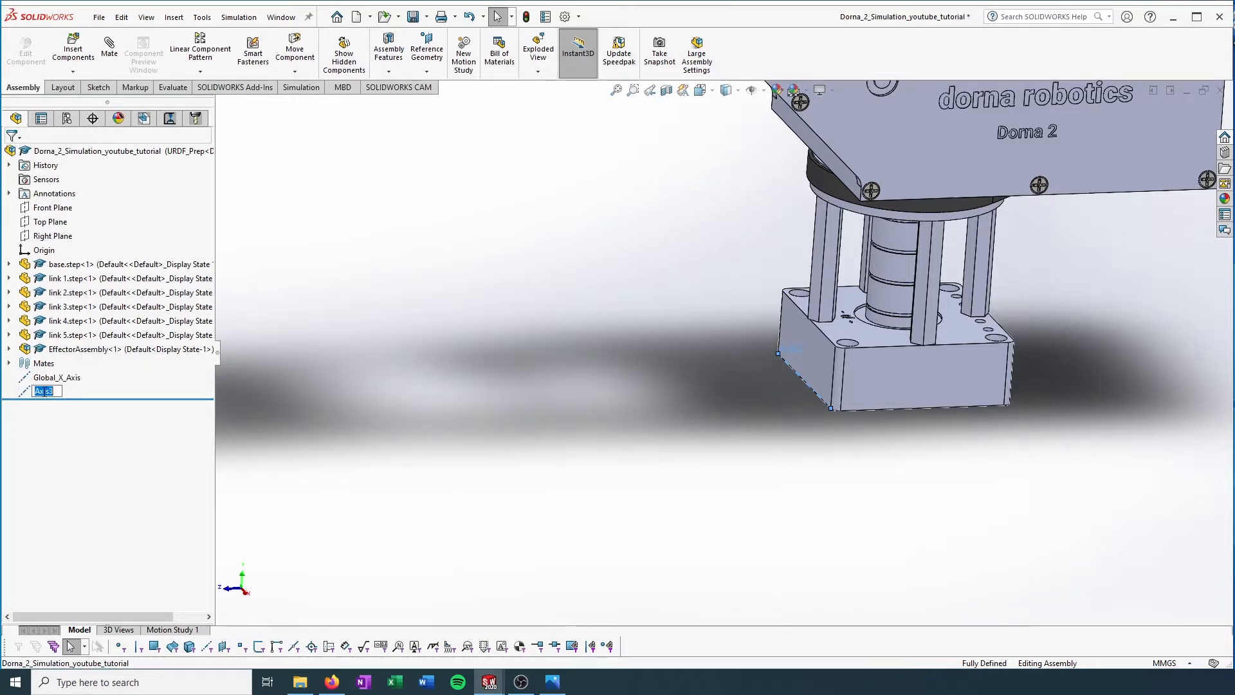
{"action": "type", "text": "Global"}
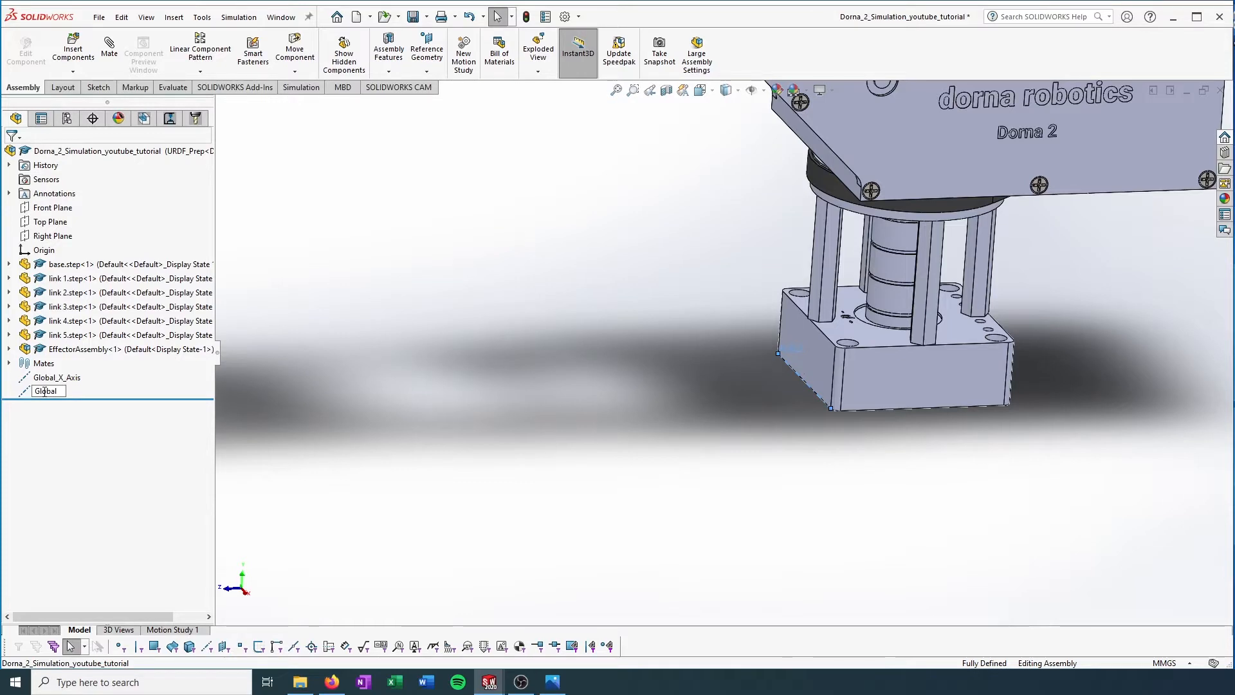
{"action": "type", "text": "_Y_A"}
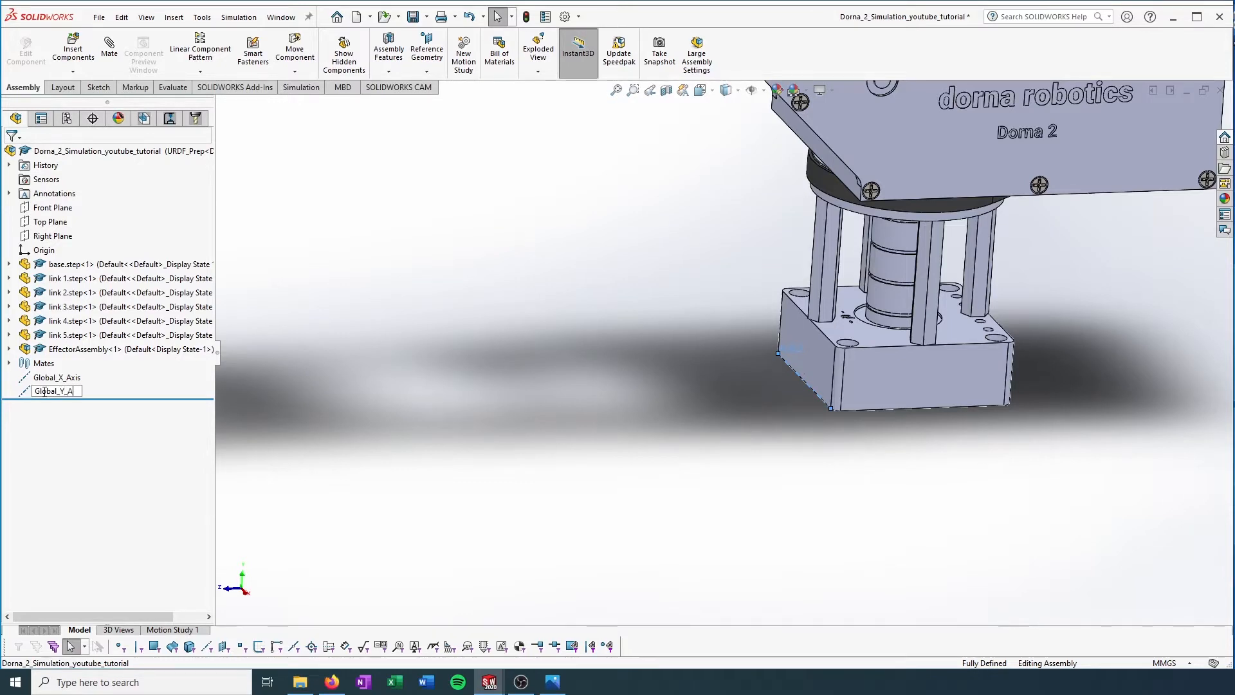
{"action": "type", "text": "xis"}
{"action": "key", "text": "Return"}
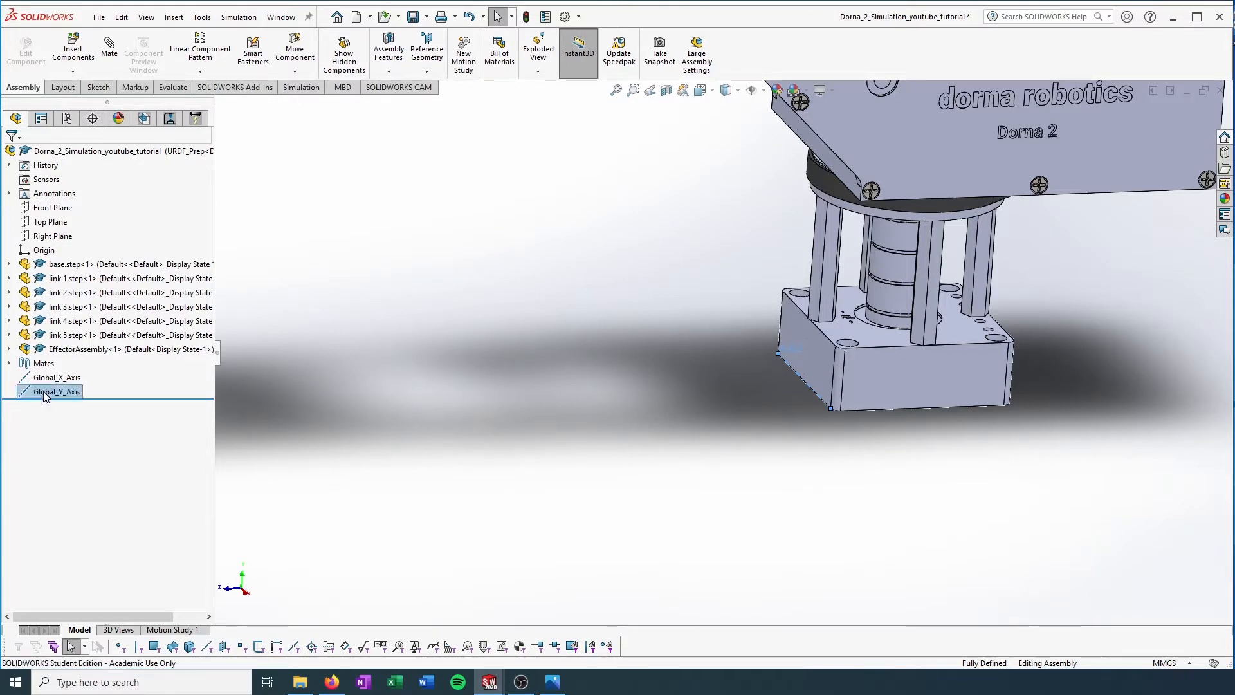
- Create a third reference axis along the vertical corner edge of the base block where the two global axes meet
{"action": "left_click", "coordinate": [441, 56]}
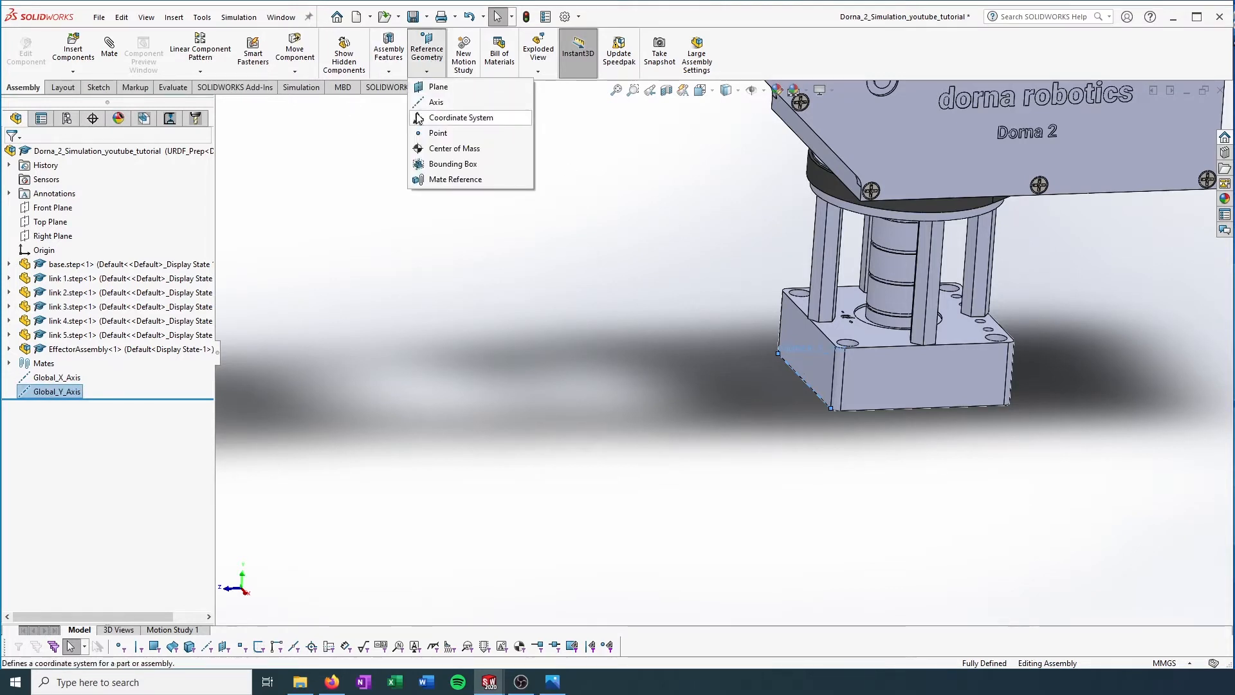
{"action": "left_click", "coordinate": [436, 101]}
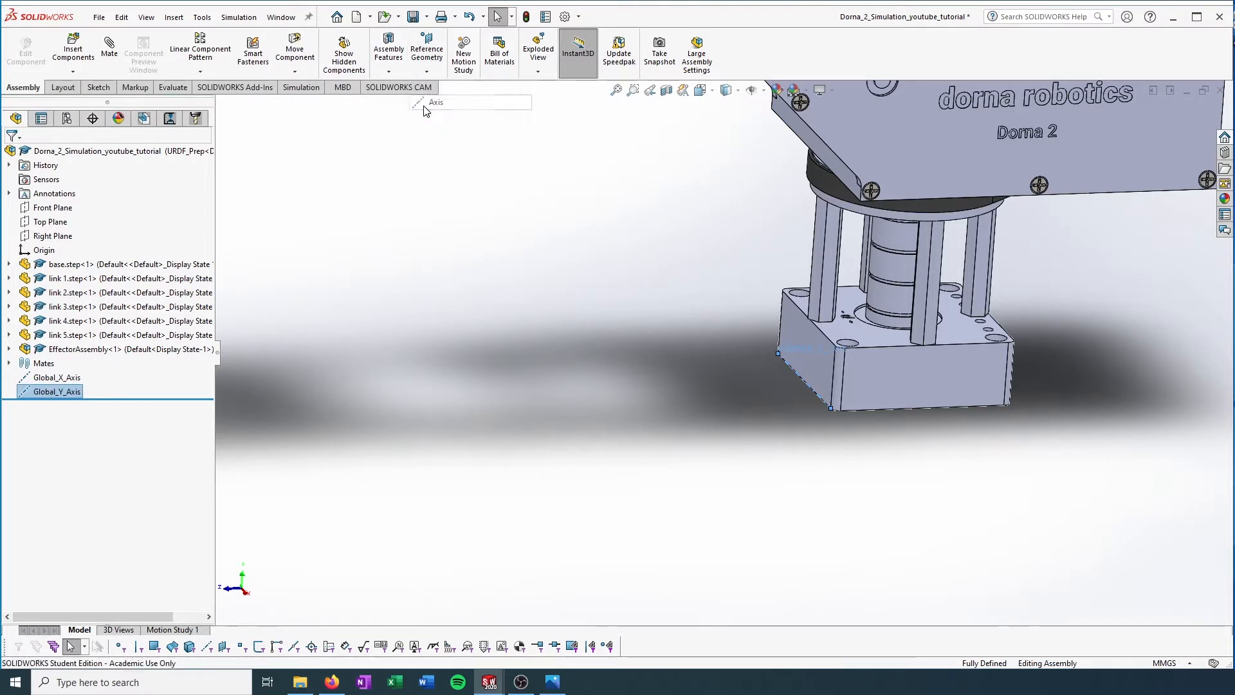
{"action": "left_click", "coordinate": [834, 370]}
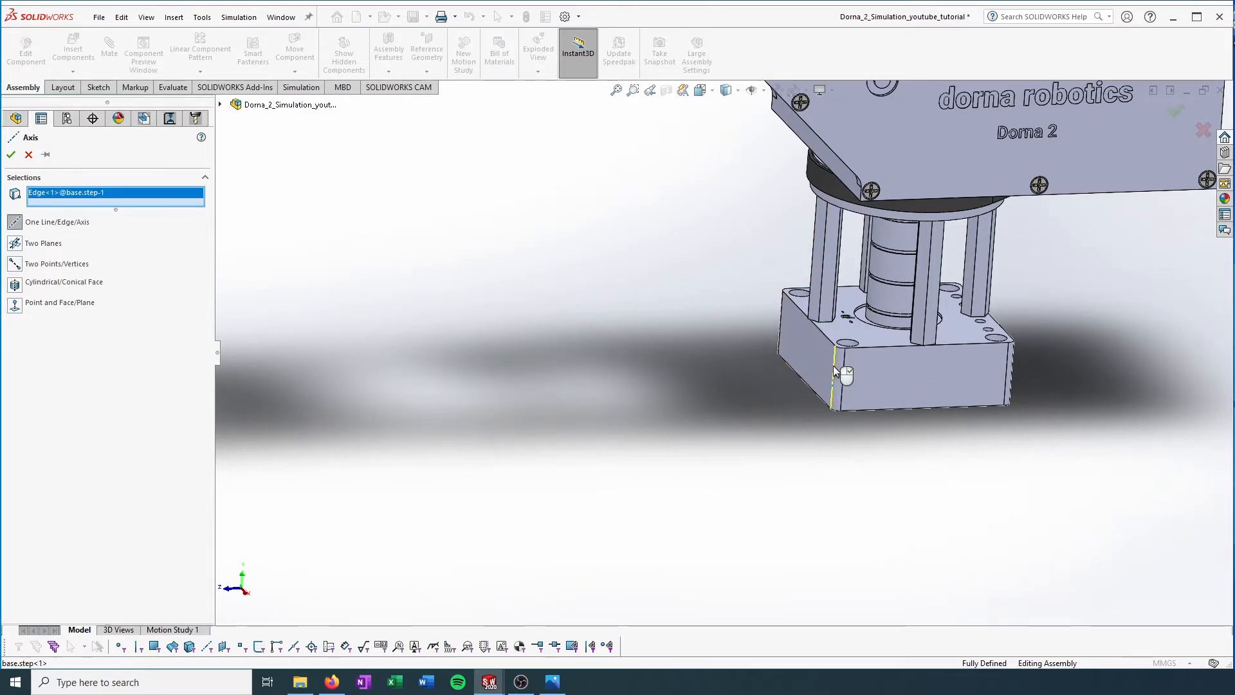
{"action": "left_click", "coordinate": [11, 156]}
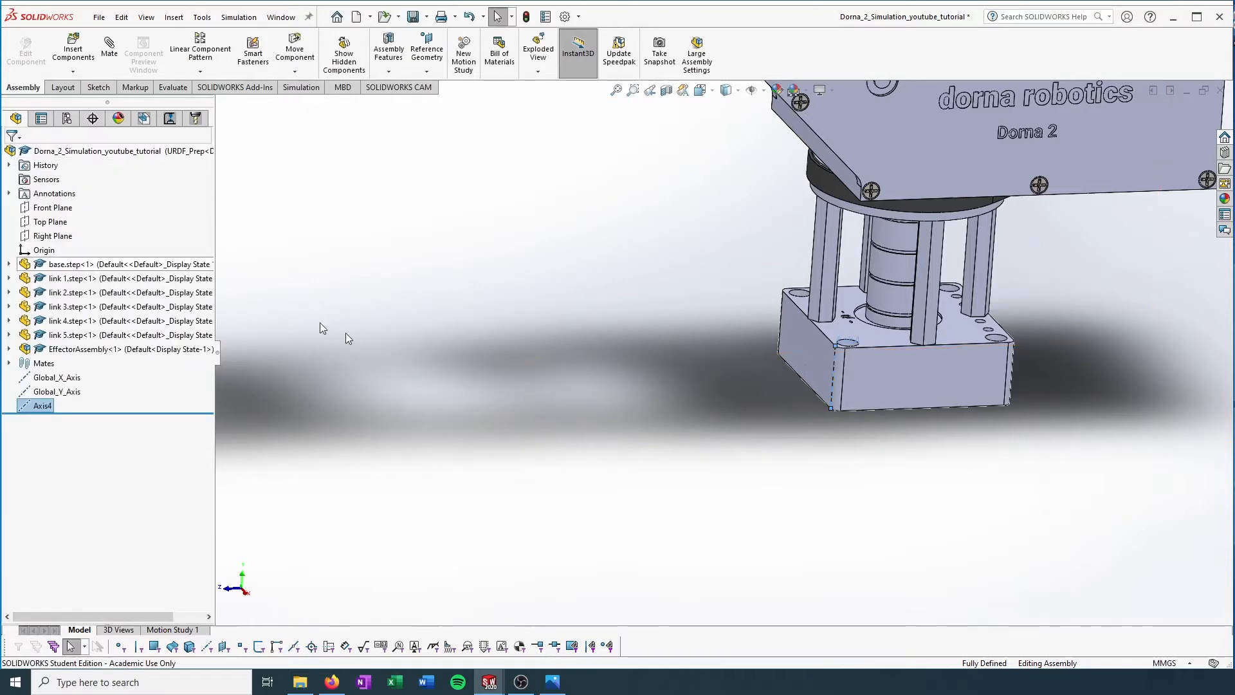
- Rename the axis on the base's vertical corner edge as Global_Z_Axis
{"action": "left_click", "coordinate": [36, 405]}
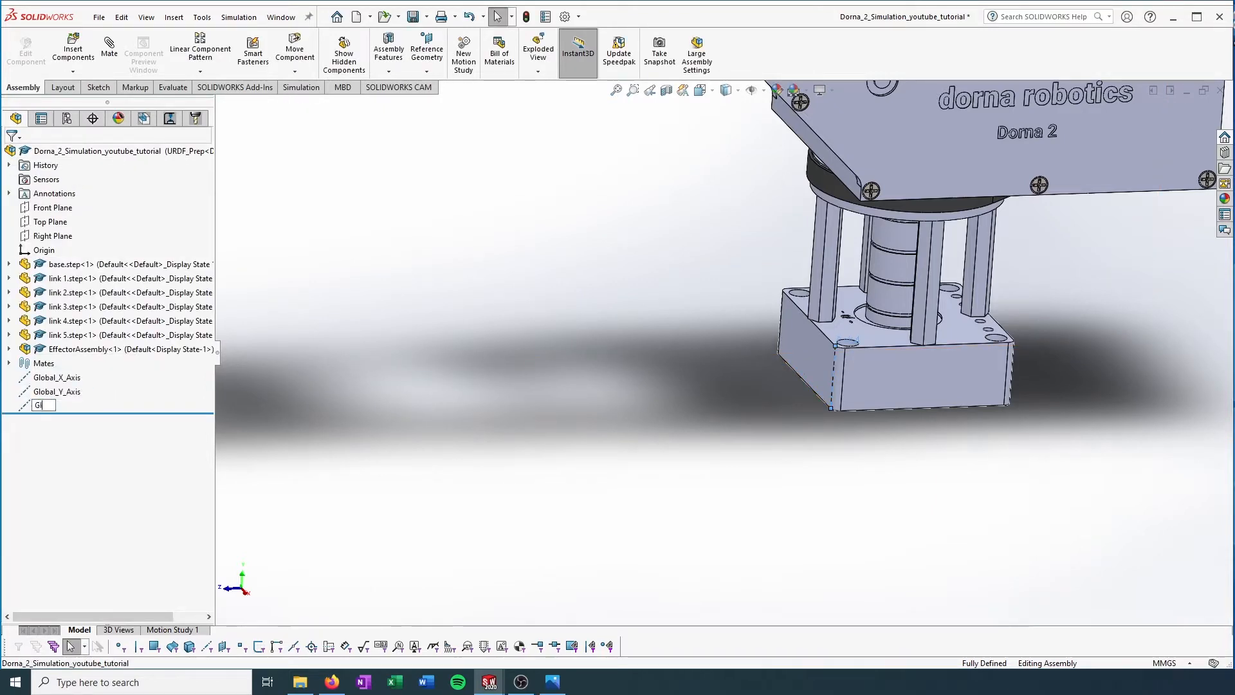
{"action": "type", "text": "Global_"}
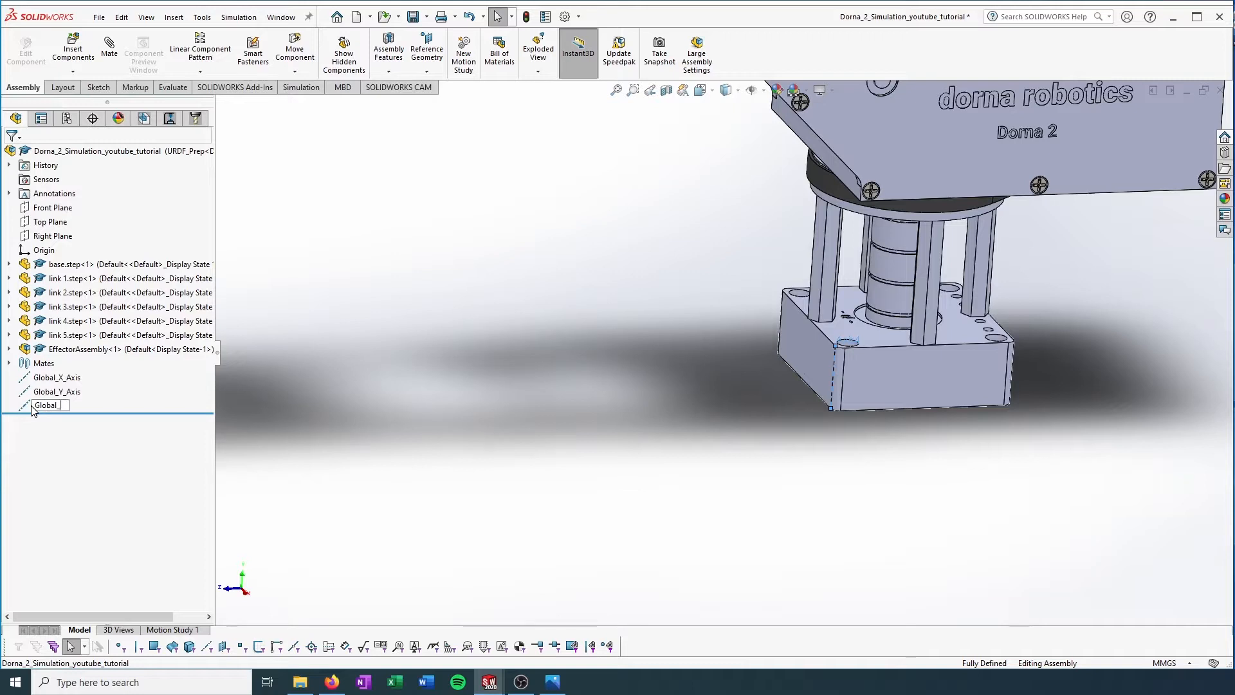
{"action": "type", "text": "Z_Ax"}
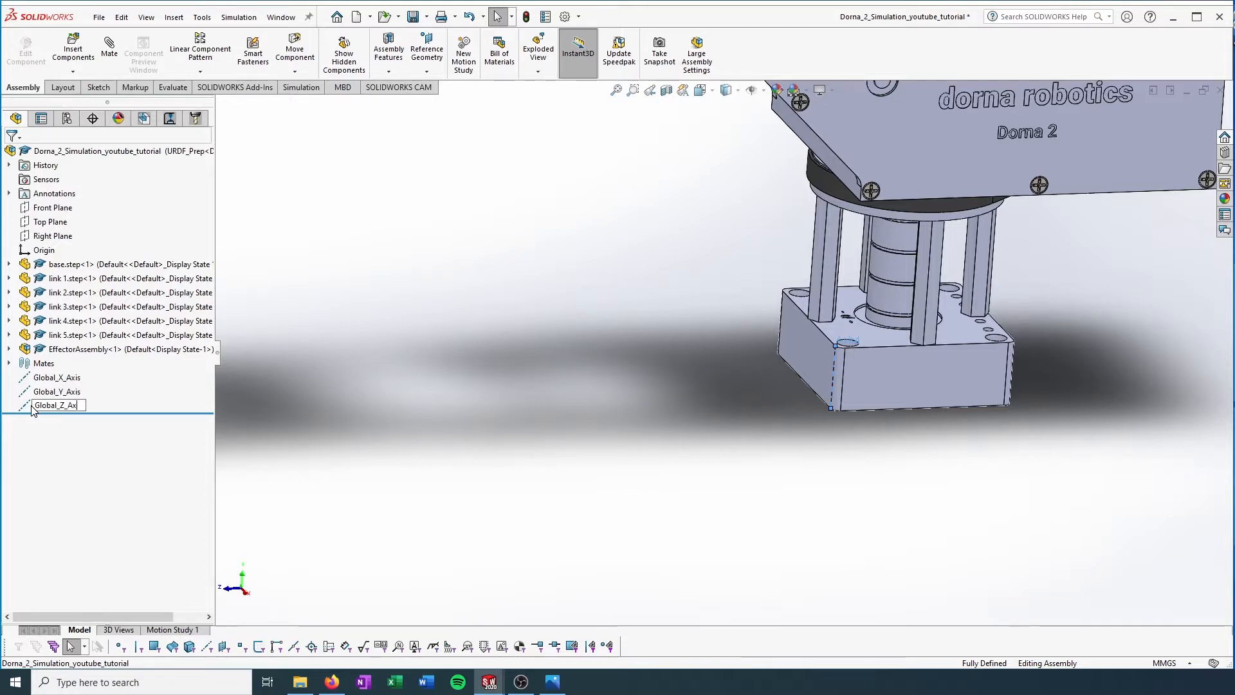
{"action": "type", "text": "is"}
{"action": "key", "text": "Return"}
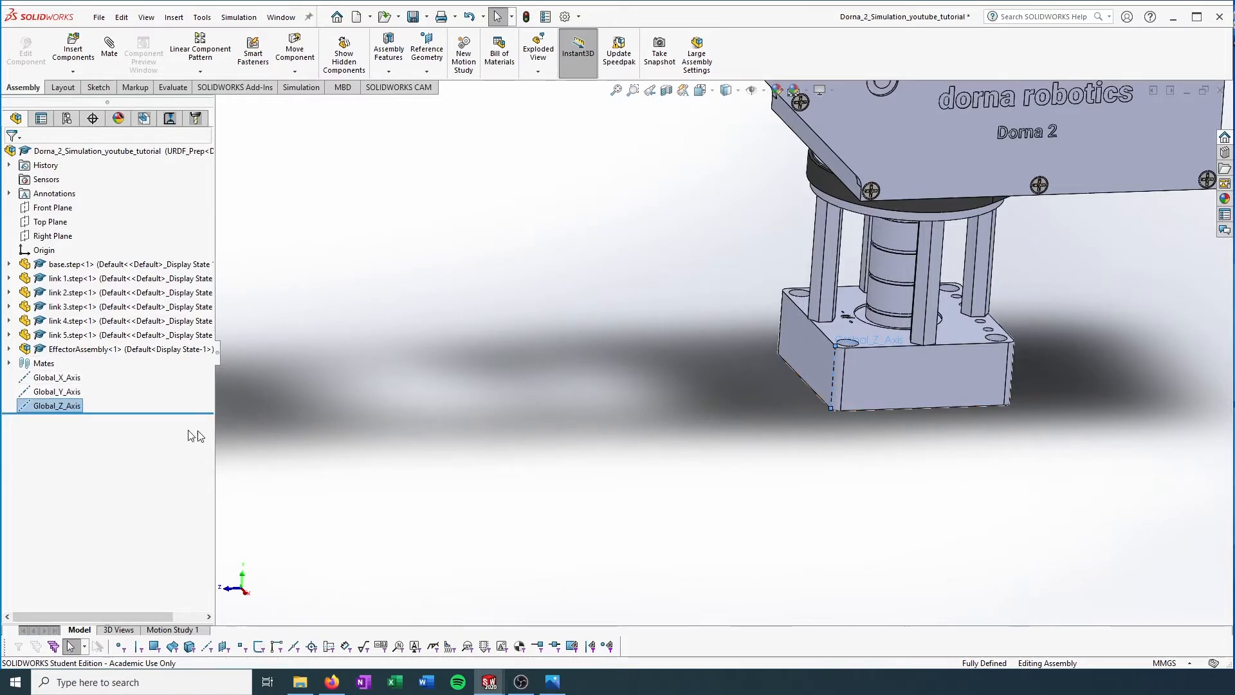
{"action": "left_click", "coordinate": [727, 456]}
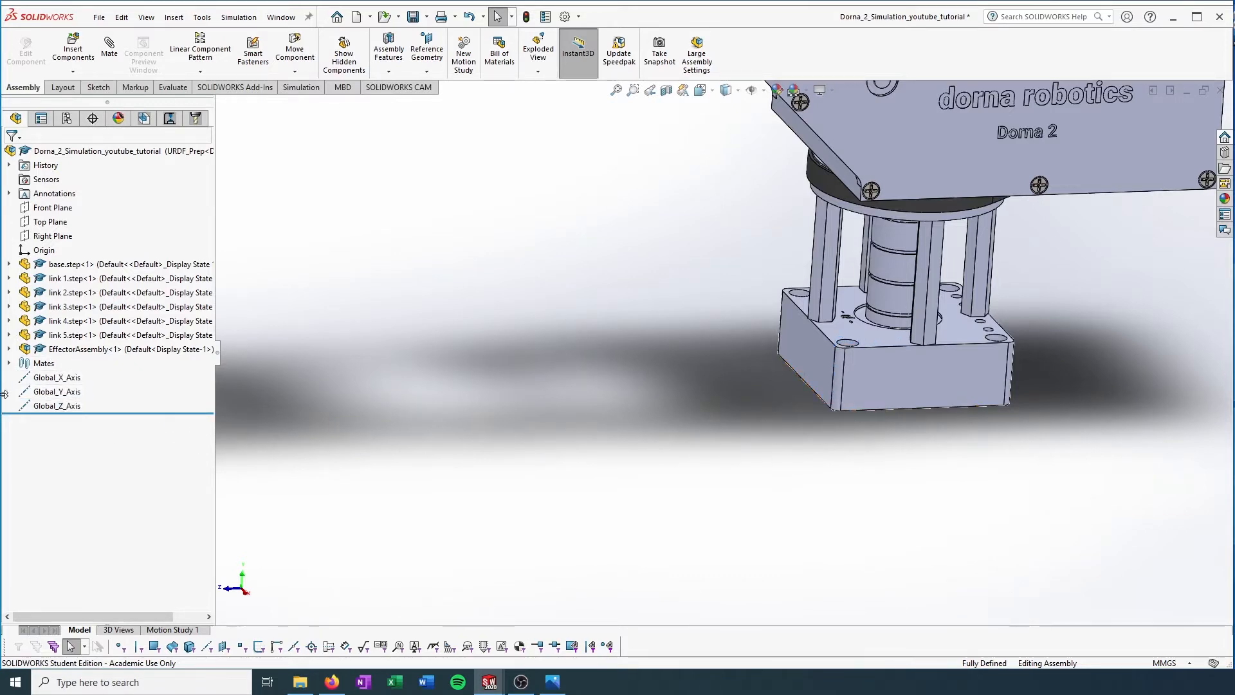
- Examine the three labelled global axes on the base and how the whole robot arm sits relative to them
{"action": "scroll", "coordinate": [789, 381], "scroll_direction": "down", "scroll_amount": 2}
{"action": "scroll", "coordinate": [789, 379], "scroll_direction": "up", "scroll_amount": 4}
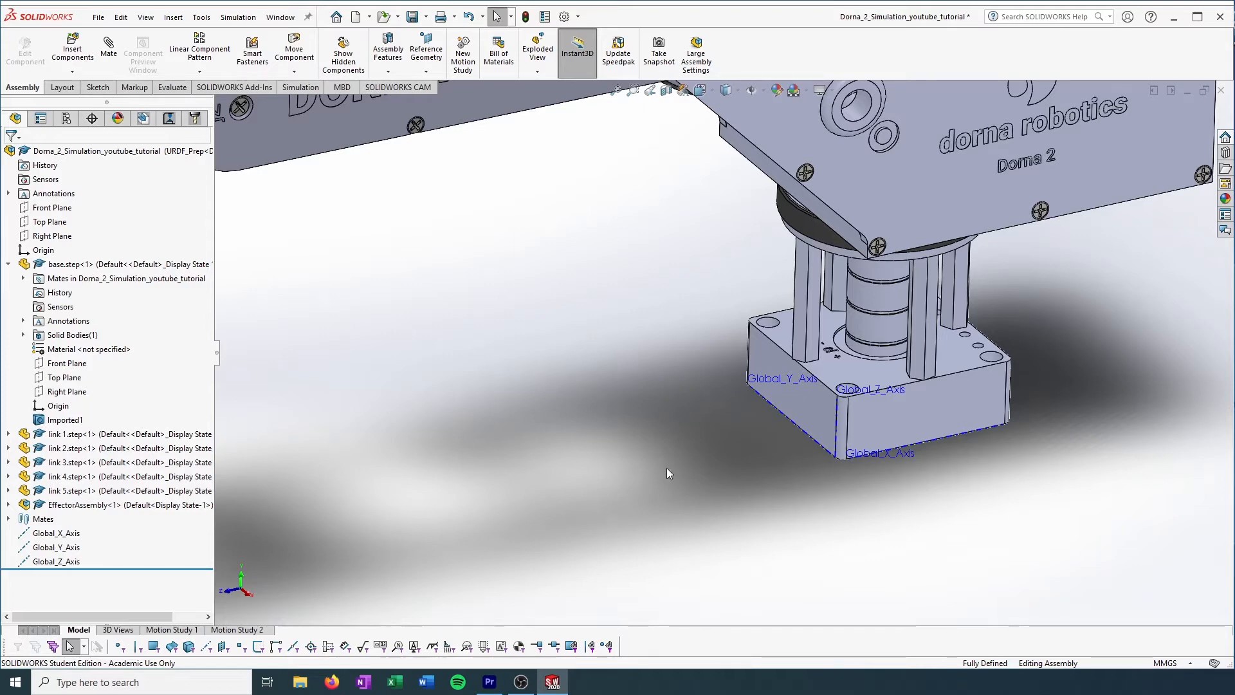
{"action": "scroll", "coordinate": [667, 461], "scroll_direction": "up", "scroll_amount": 5}
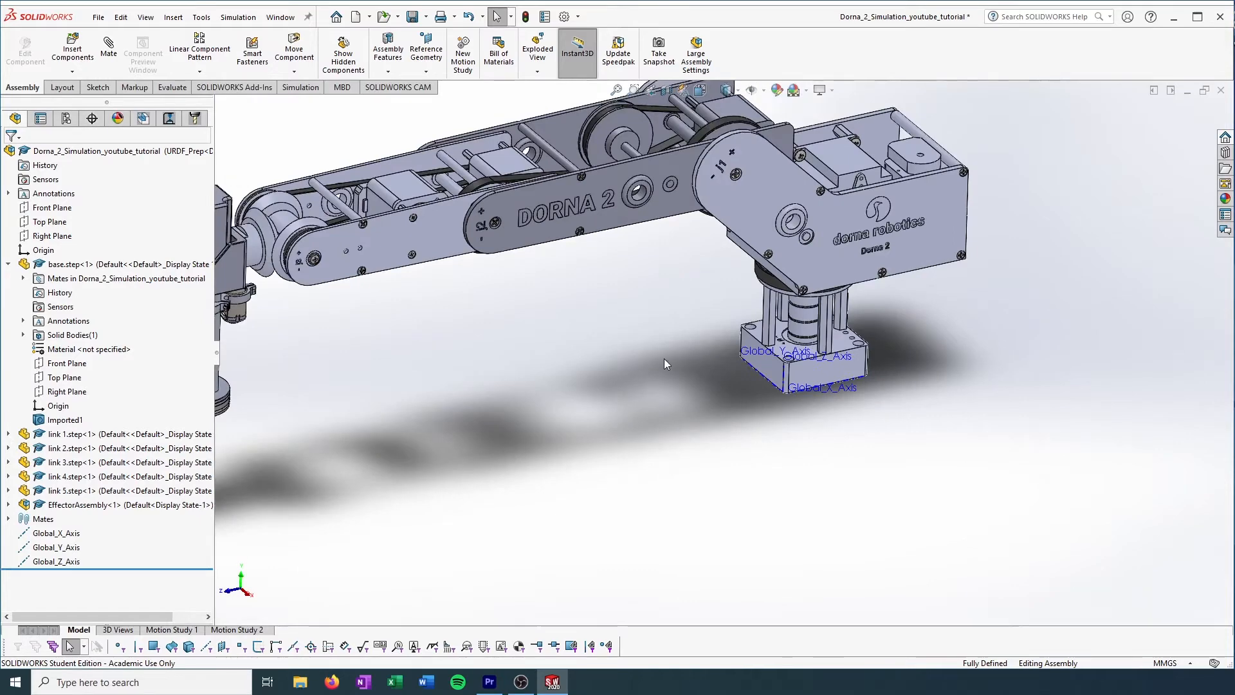
{"action": "middle_click_drag", "start_coordinate": [646, 367], "coordinate": [624, 339]}
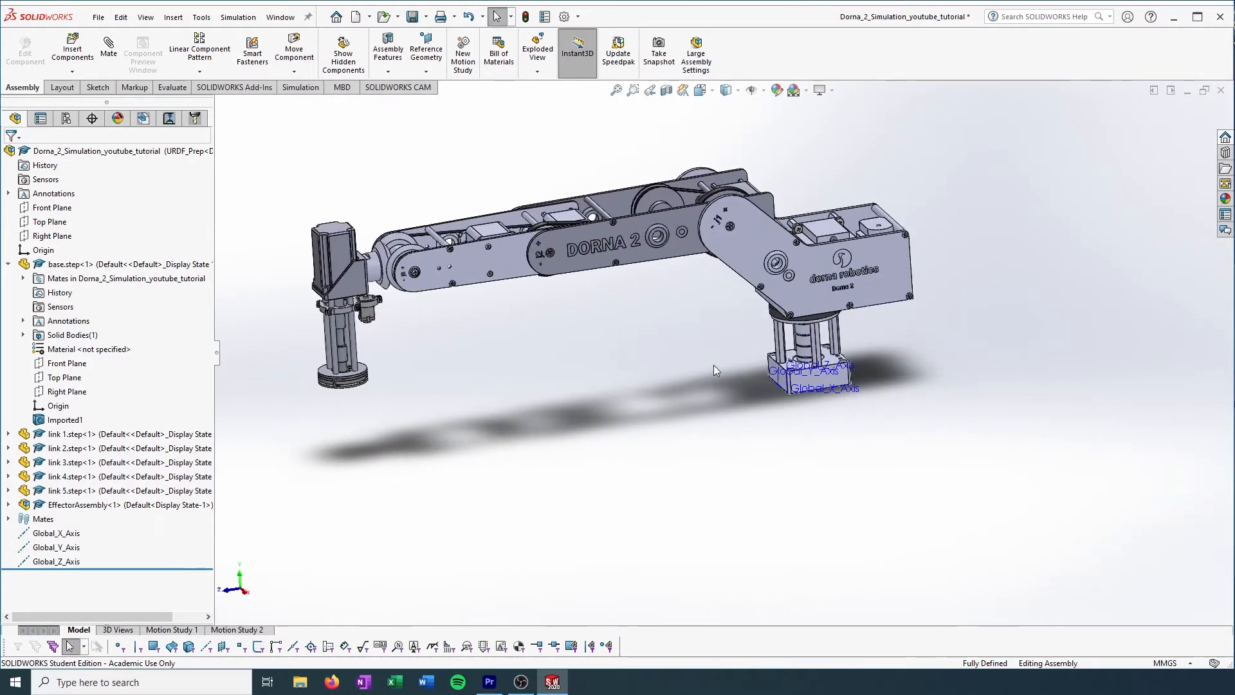
{"action": "scroll", "coordinate": [807, 373], "scroll_direction": "down", "scroll_amount": 3}
{"action": "scroll", "coordinate": [807, 372], "scroll_direction": "down", "scroll_amount": 1}
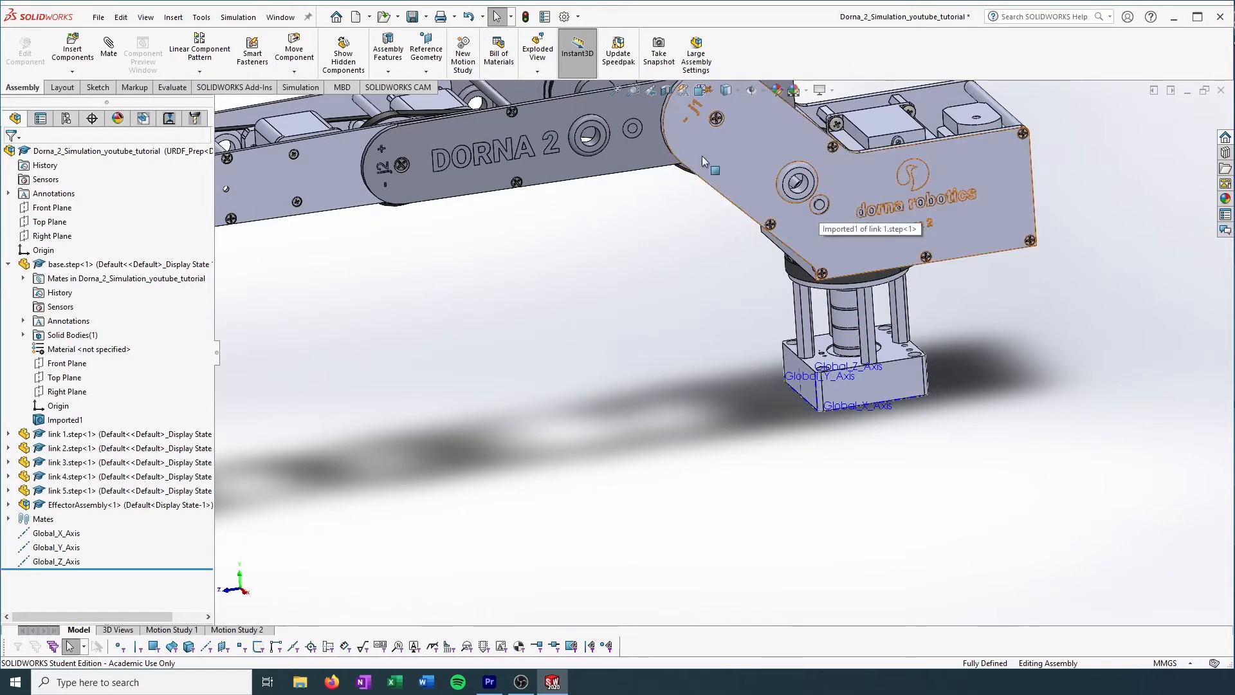
{"action": "scroll", "coordinate": [701, 156], "scroll_direction": "down", "scroll_amount": 2}
{"action": "scroll", "coordinate": [701, 156], "scroll_direction": "up", "scroll_amount": 2}
{"action": "scroll", "coordinate": [701, 156], "scroll_direction": "up", "scroll_amount": 1}
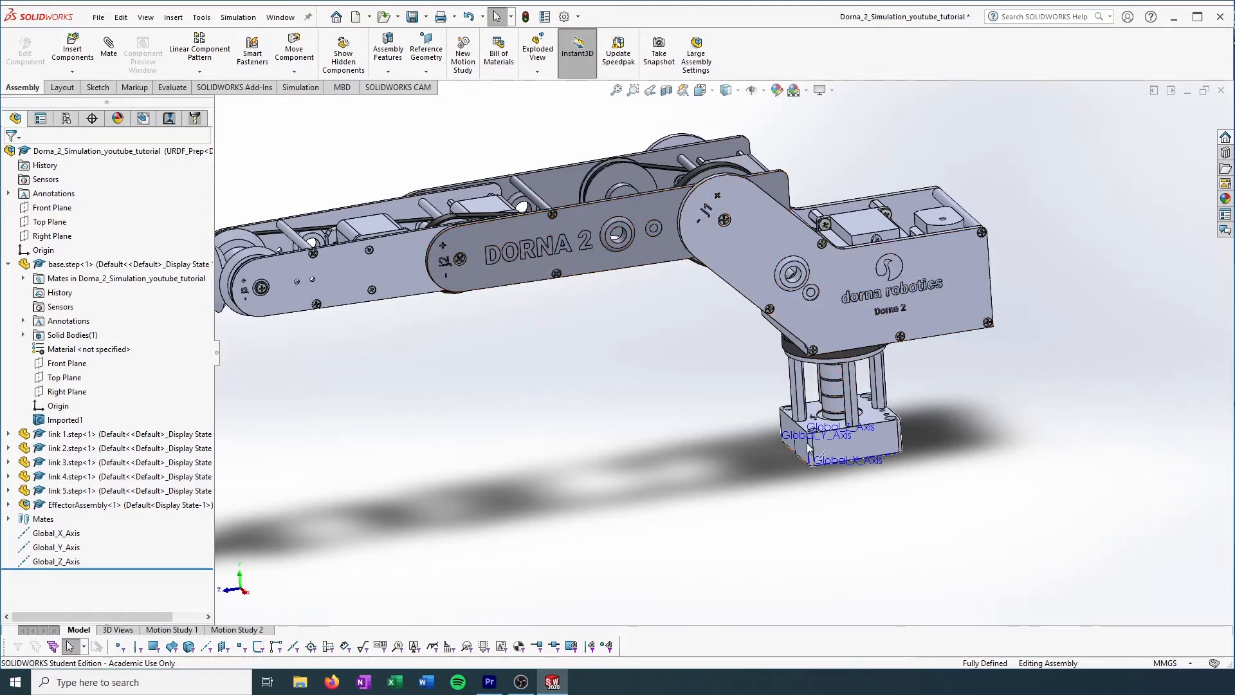
{"action": "scroll", "coordinate": [807, 449], "scroll_direction": "down", "scroll_amount": 1}
{"action": "scroll", "coordinate": [779, 449], "scroll_direction": "up", "scroll_amount": 1}
{"action": "middle_click_drag", "start_coordinate": [772, 448], "coordinate": [777, 449]}
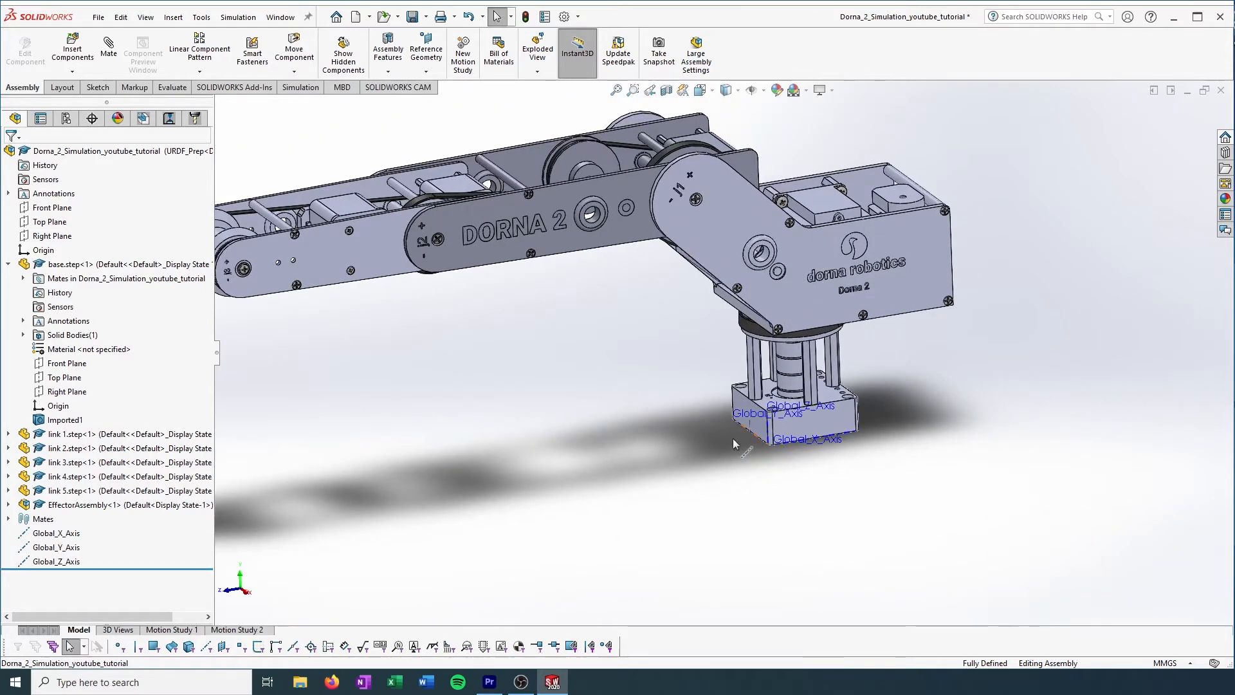
{"action": "scroll", "coordinate": [734, 440], "scroll_direction": "down", "scroll_amount": 3}
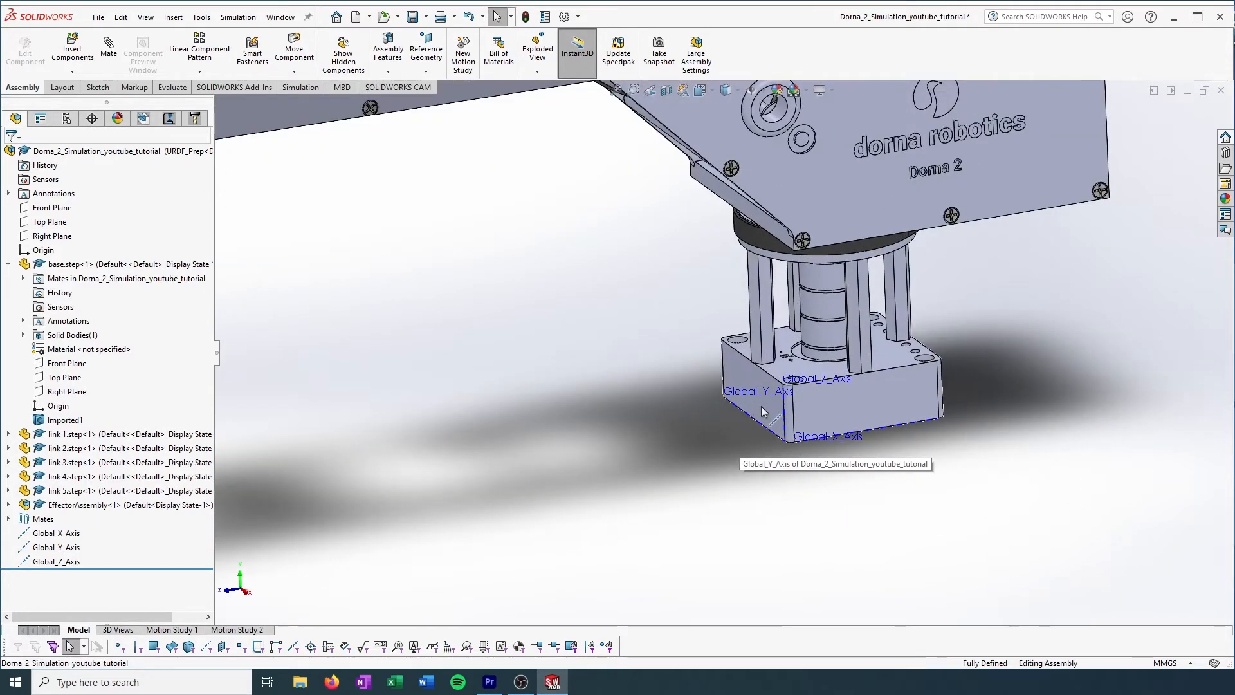
{"action": "scroll", "coordinate": [762, 406], "scroll_direction": "down", "scroll_amount": 1}
{"action": "scroll", "coordinate": [662, 450], "scroll_direction": "up", "scroll_amount": 4}
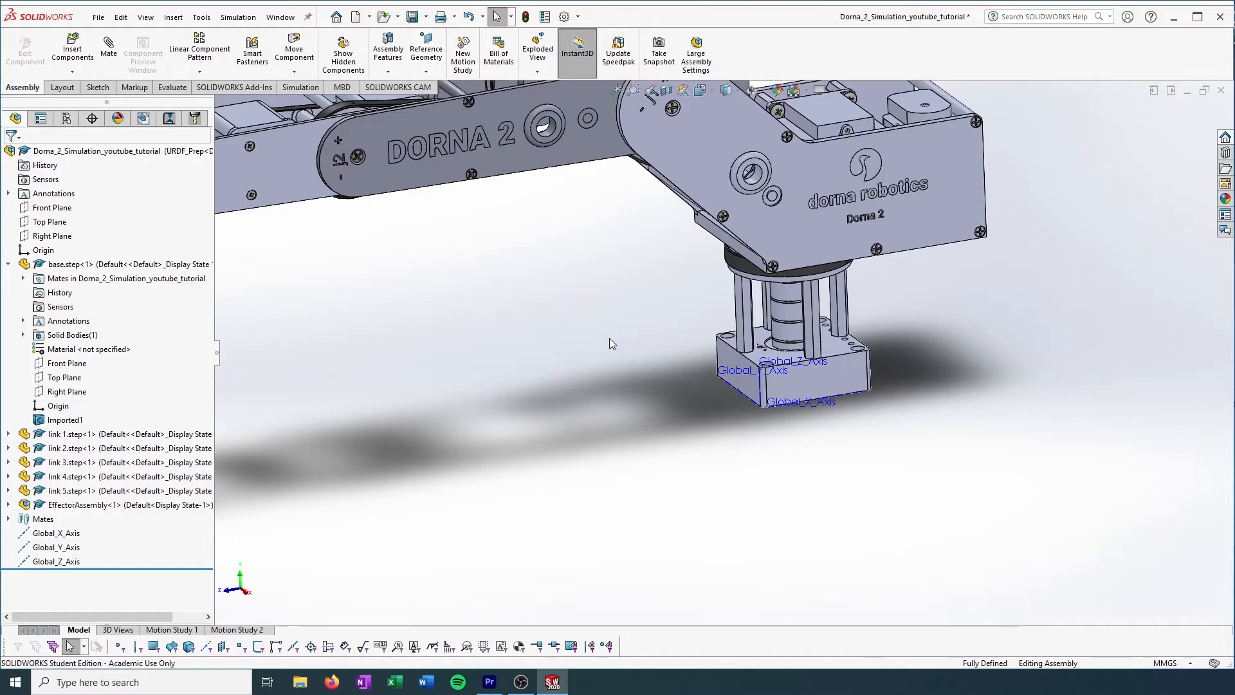
{"action": "scroll", "coordinate": [608, 337], "scroll_direction": "up", "scroll_amount": 3}
{"action": "middle_click_drag", "start_coordinate": [606, 330], "coordinate": [708, 350], "text": "ctrl"}
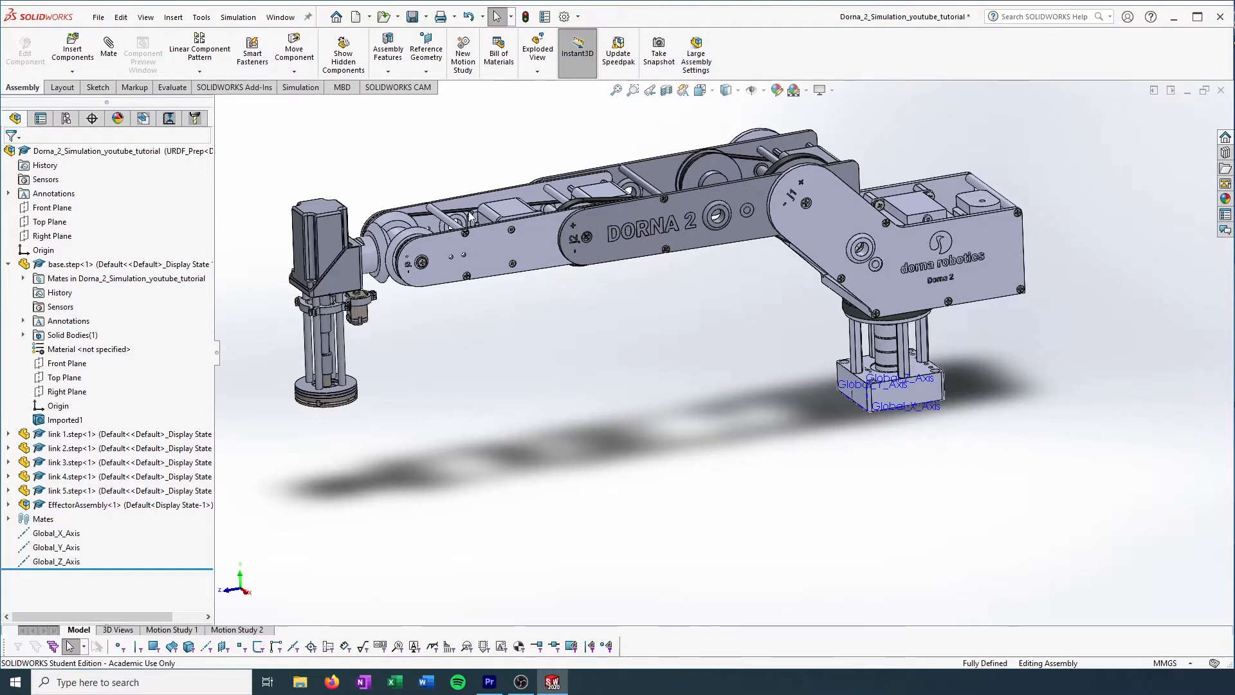
- Inspect the arm's side plates to identify the sections belonging to link 1, link 2 and link 3
{"action": "left_click", "coordinate": [429, 260]}
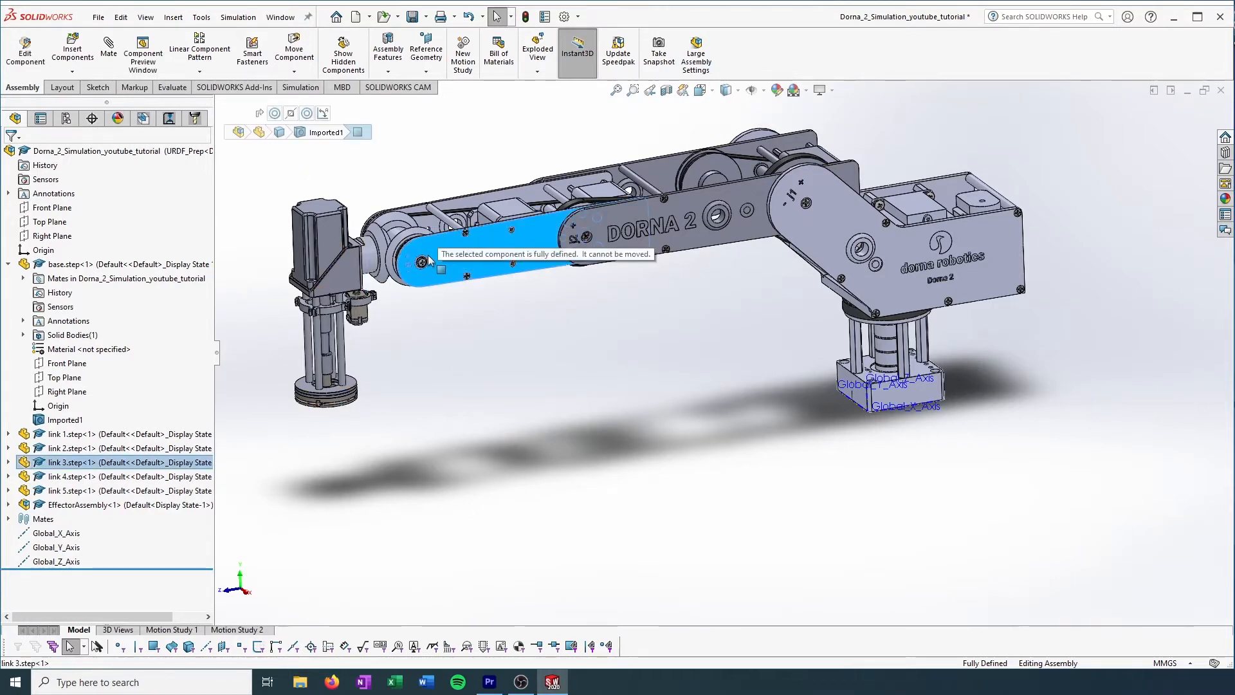
{"action": "left_click", "coordinate": [699, 222]}
{"action": "left_click", "coordinate": [826, 219]}
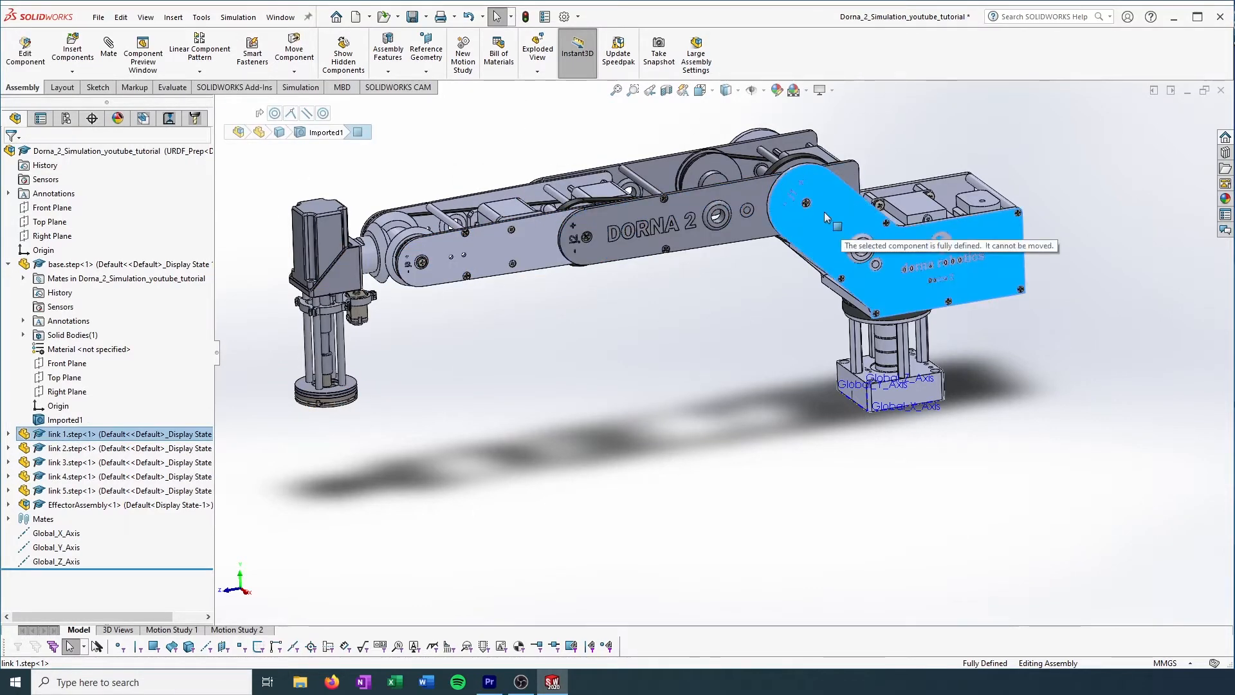
{"action": "left_click", "coordinate": [615, 218]}
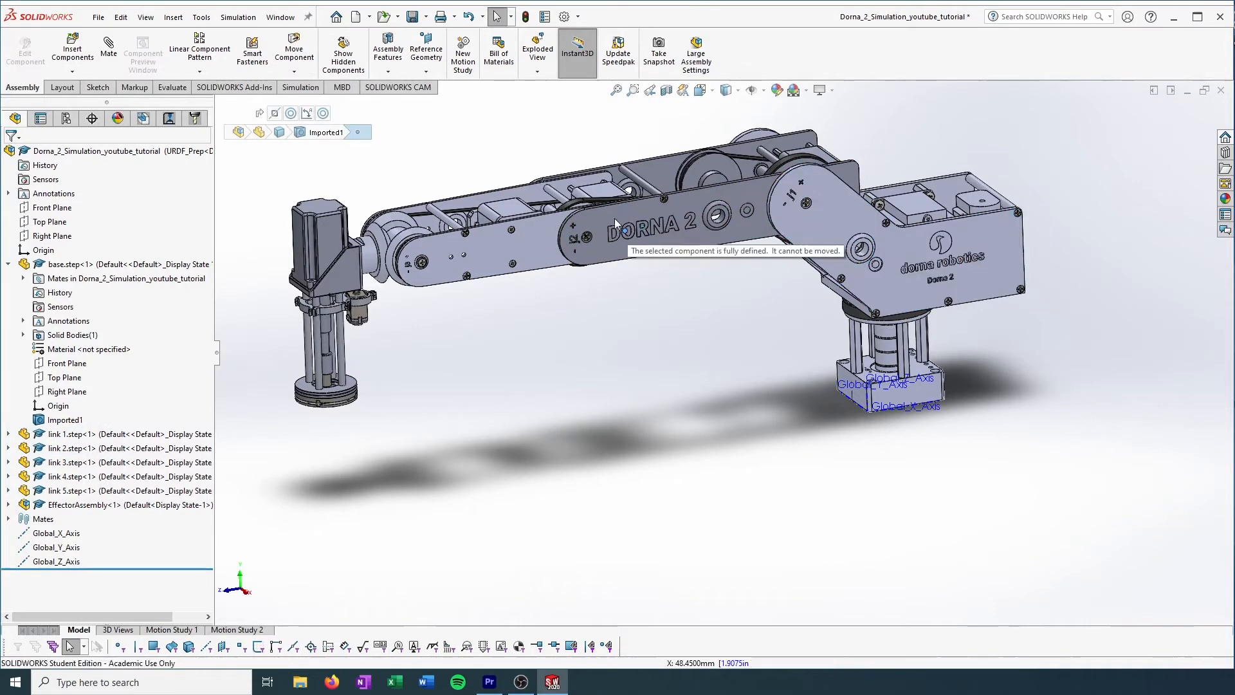
{"action": "left_click", "coordinate": [434, 243]}
{"action": "left_click", "coordinate": [515, 340]}
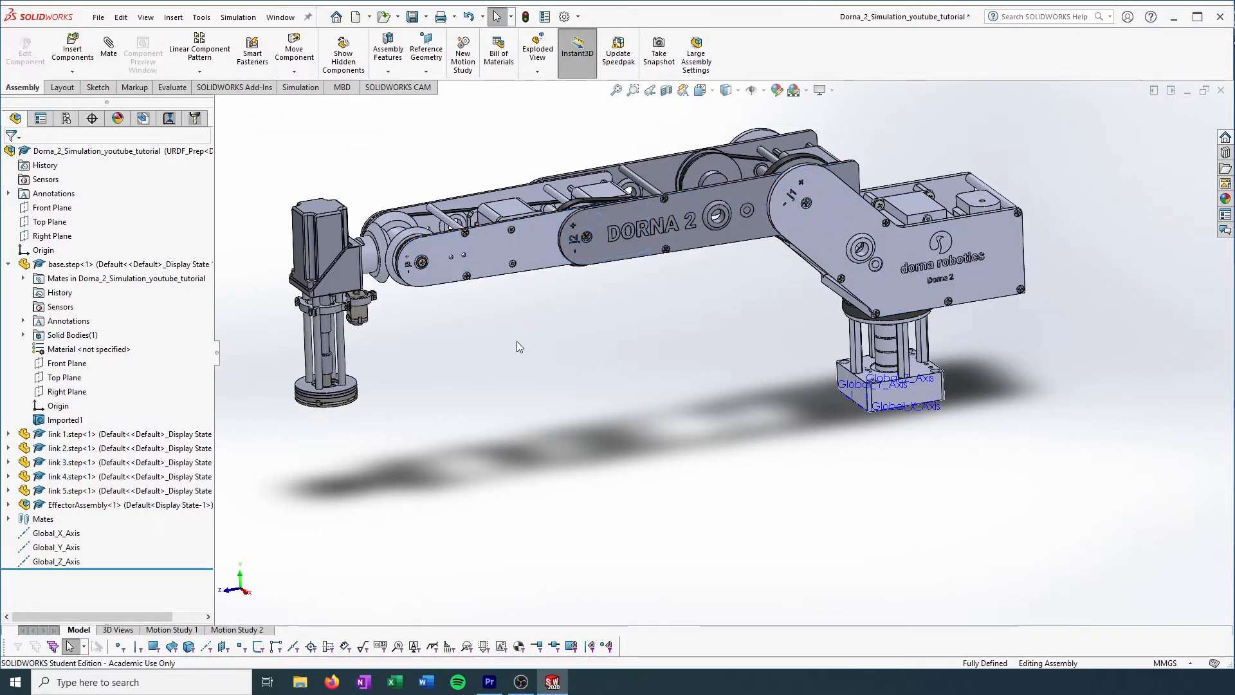
{"action": "left_click", "coordinate": [591, 220]}
{"action": "left_click", "coordinate": [554, 318]}
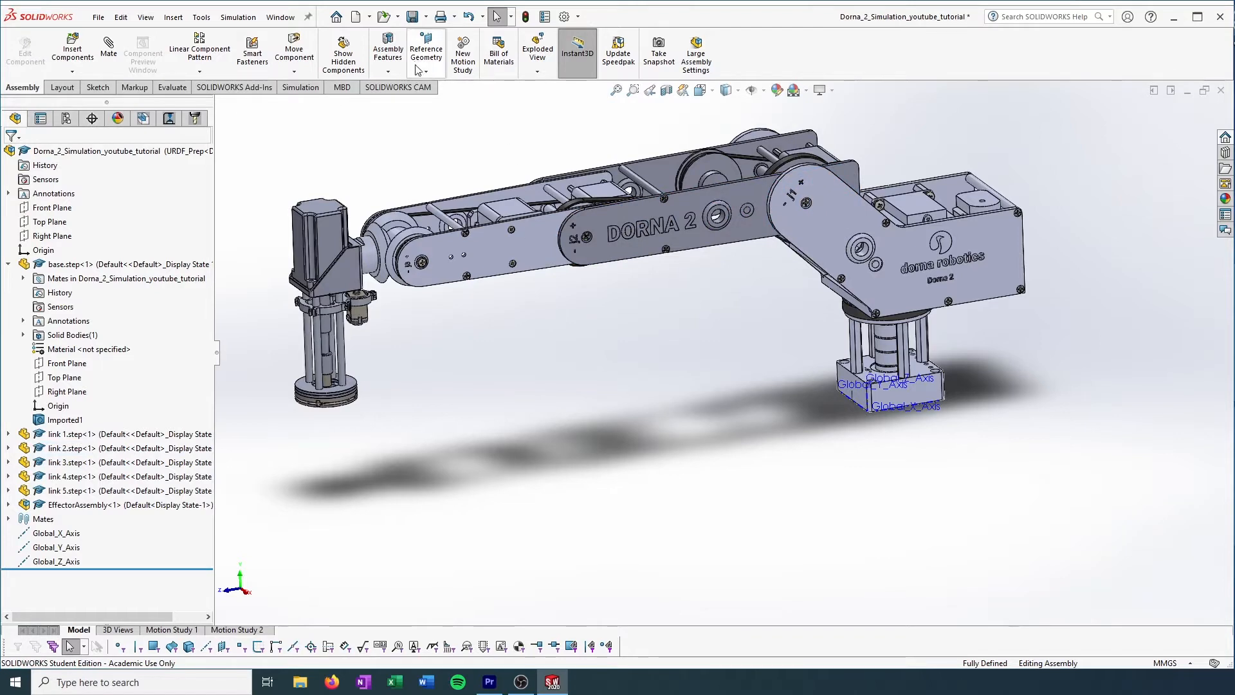
- Try a new coordinate system with its origin at the upper vertex of the base block's rounded corner beside Global_Z_Axis
{"action": "left_click", "coordinate": [438, 73]}
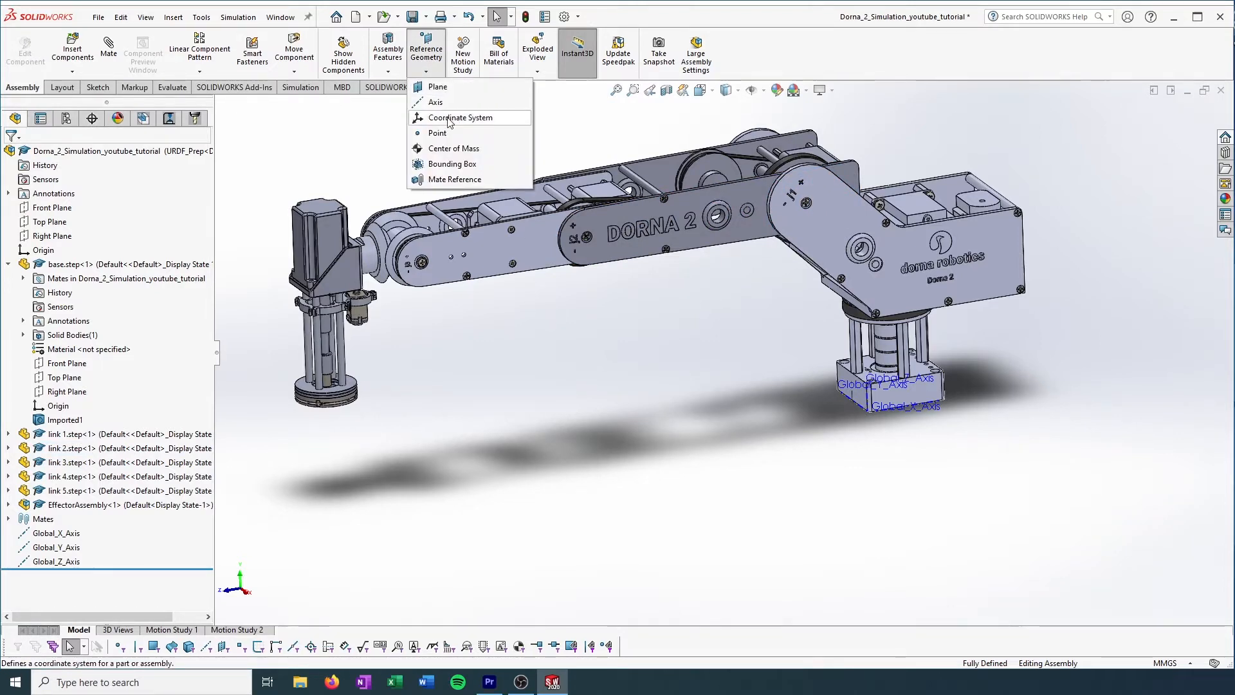
{"action": "left_click", "coordinate": [387, 58]}
{"action": "left_click", "coordinate": [52, 105]}
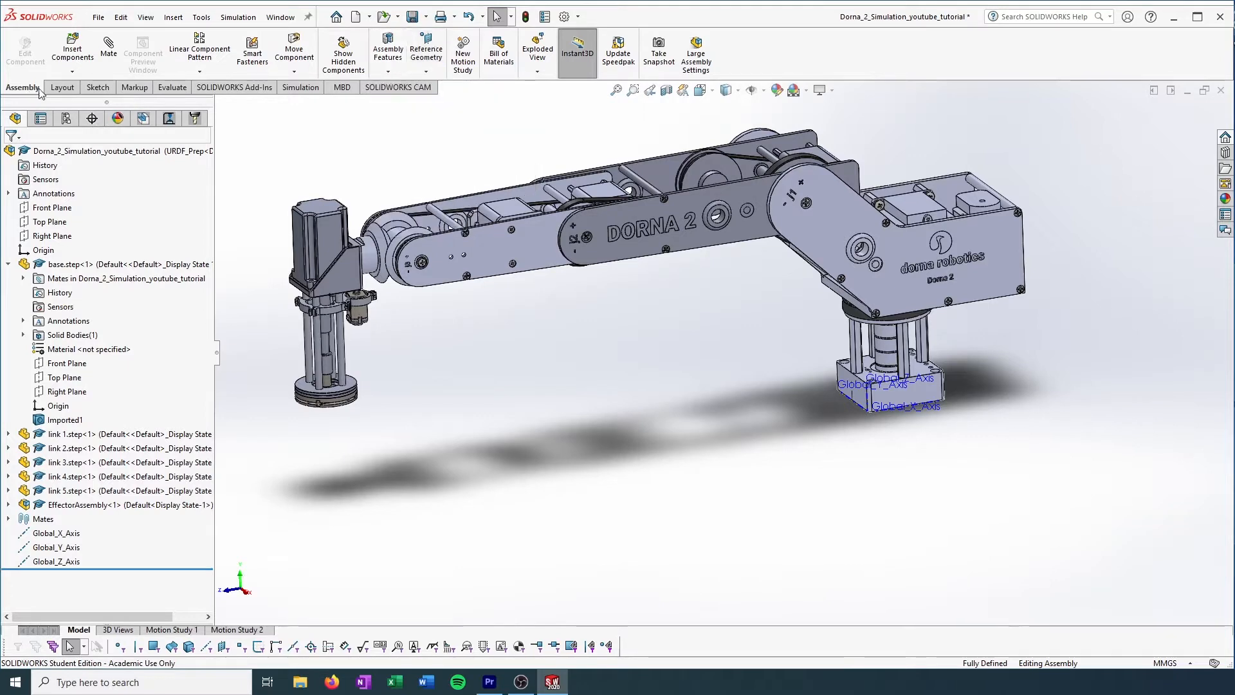
{"action": "left_click", "coordinate": [426, 58]}
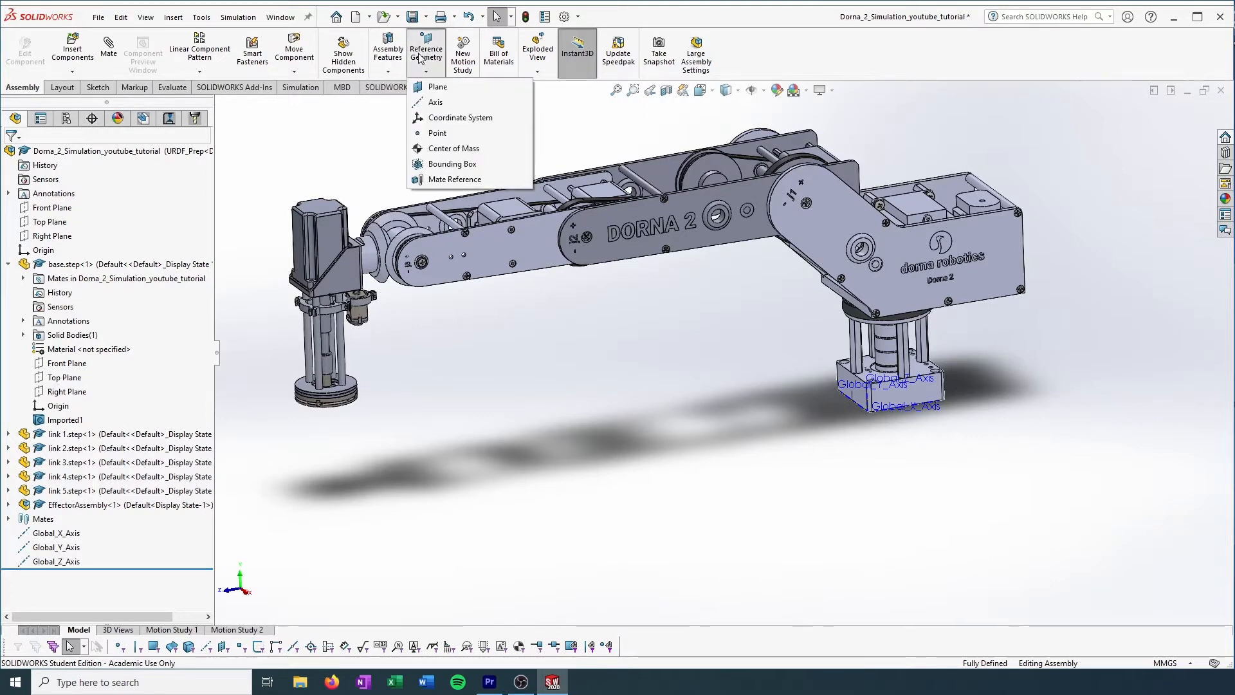
{"action": "left_click", "coordinate": [437, 118]}
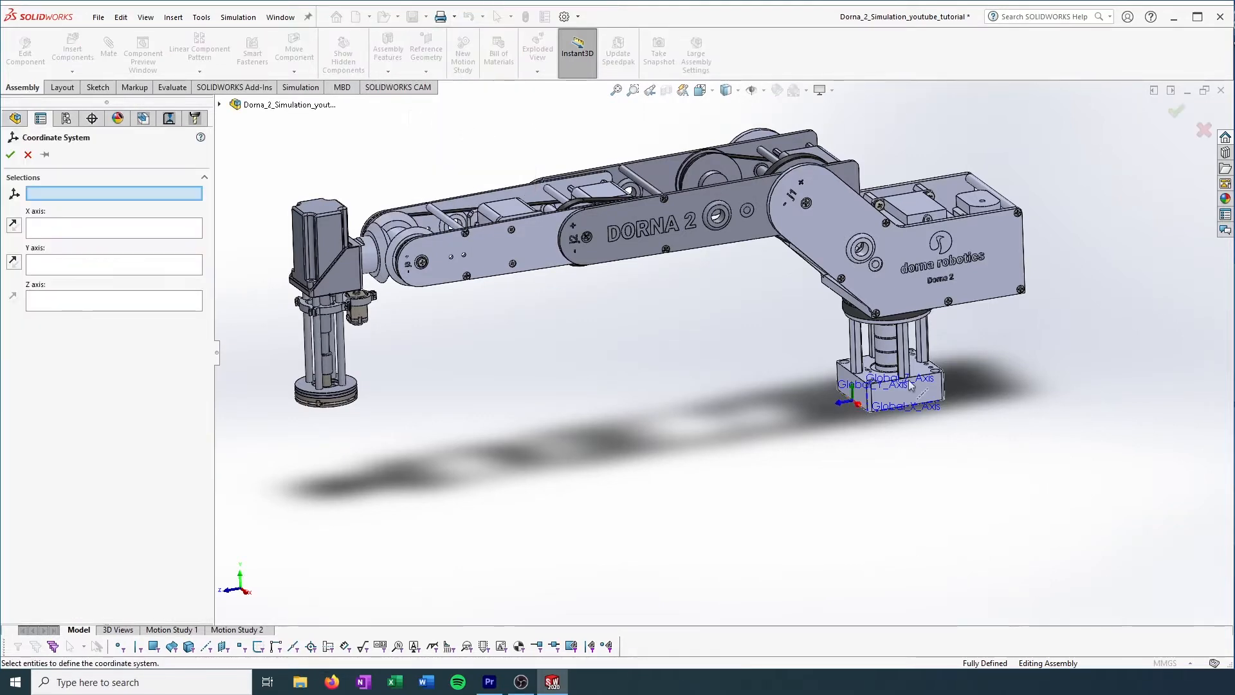
{"action": "scroll", "coordinate": [909, 384], "scroll_direction": "down", "scroll_amount": 5}
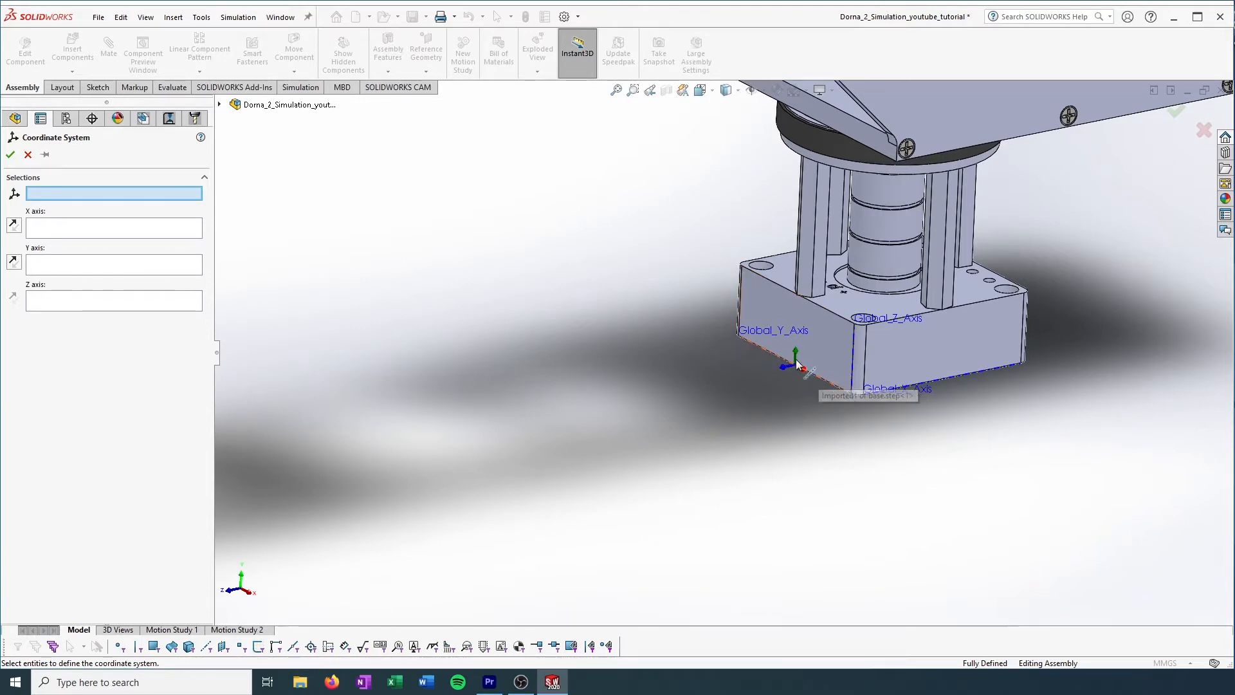
{"action": "scroll", "coordinate": [797, 365], "scroll_direction": "down", "scroll_amount": 2}
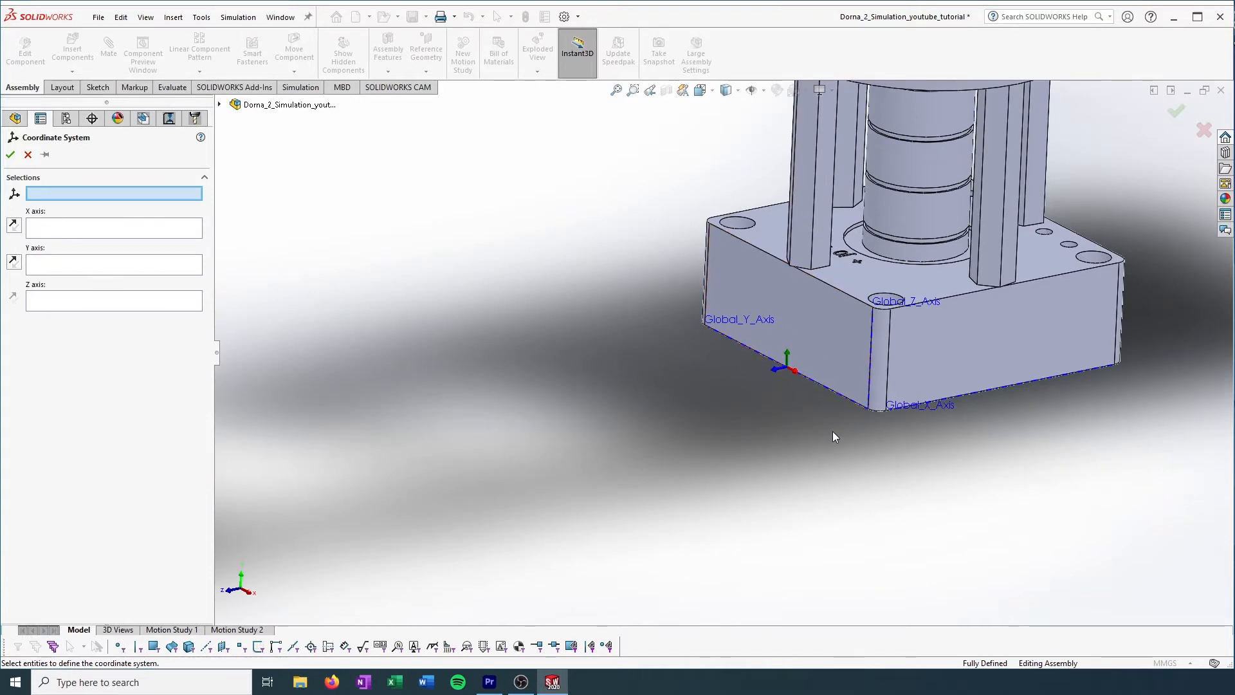
{"action": "scroll", "coordinate": [828, 423], "scroll_direction": "up", "scroll_amount": 4}
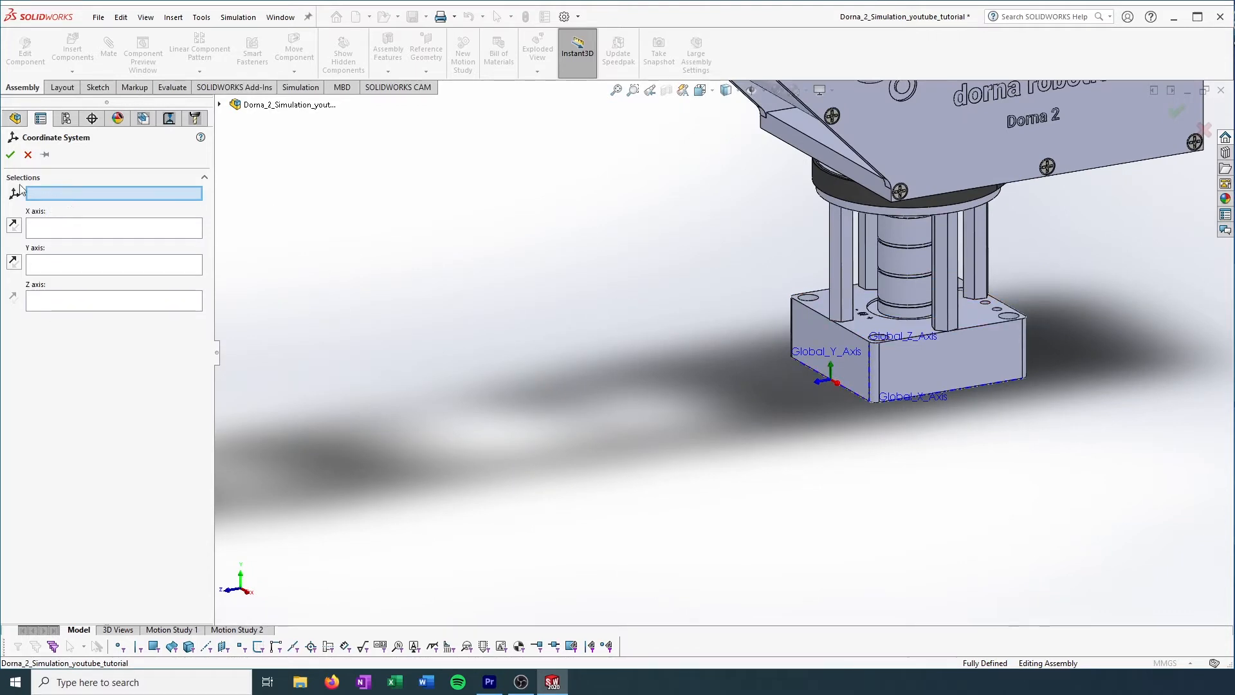
{"action": "left_click", "coordinate": [83, 229]}
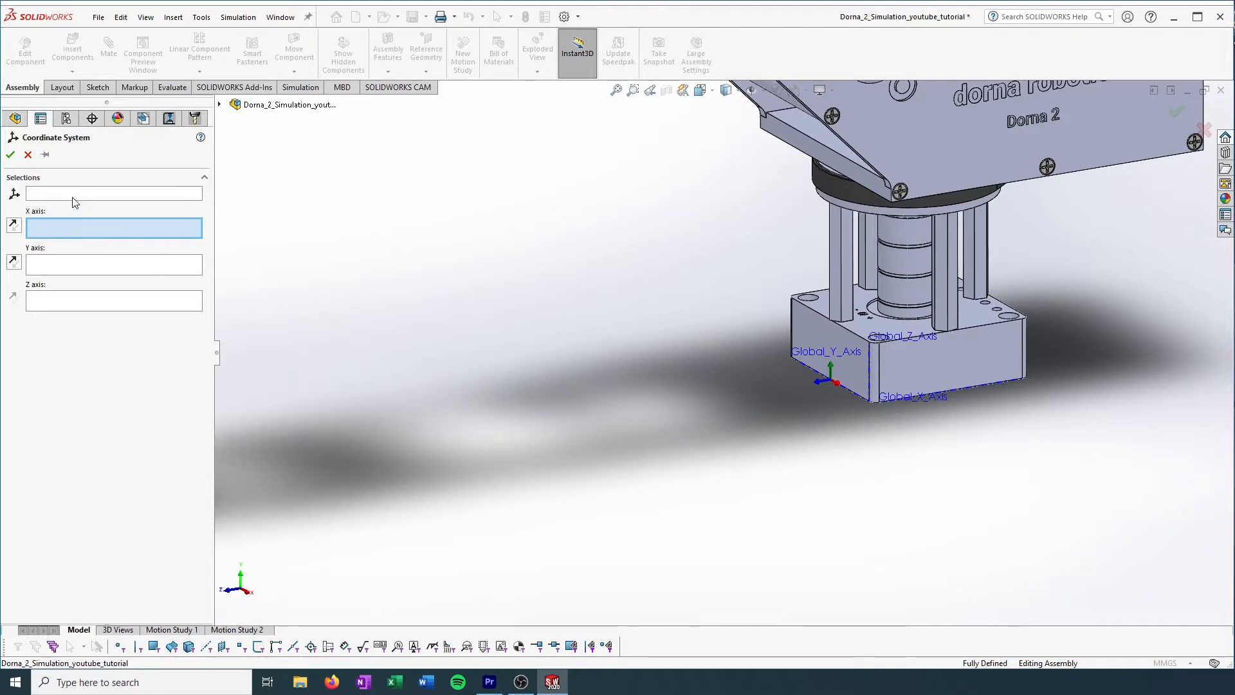
{"action": "left_click", "coordinate": [75, 197]}
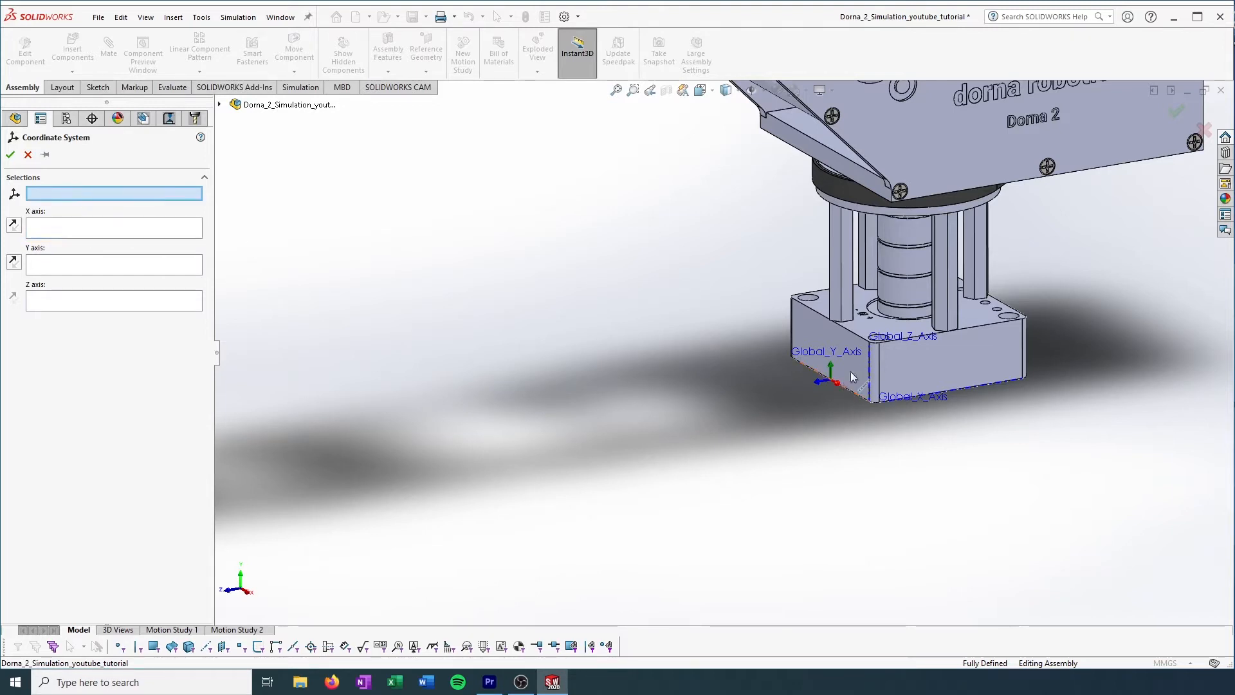
{"action": "scroll", "coordinate": [853, 376], "scroll_direction": "down", "scroll_amount": 5}
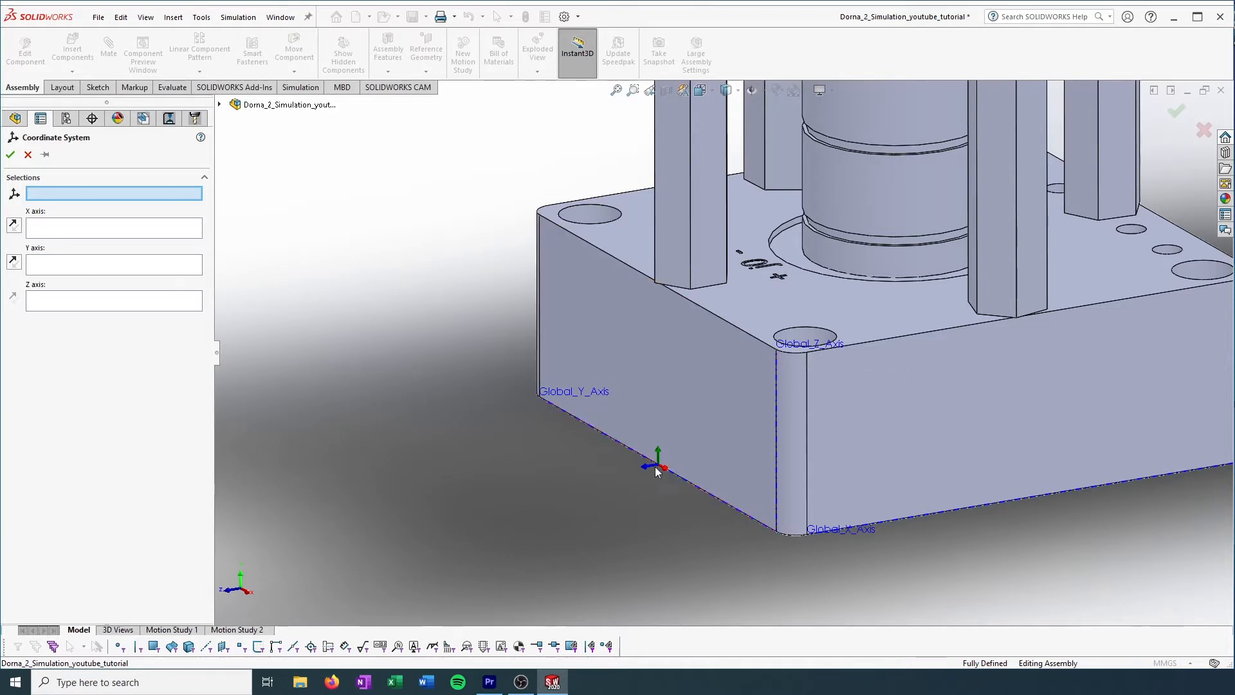
{"action": "left_click", "coordinate": [806, 352]}
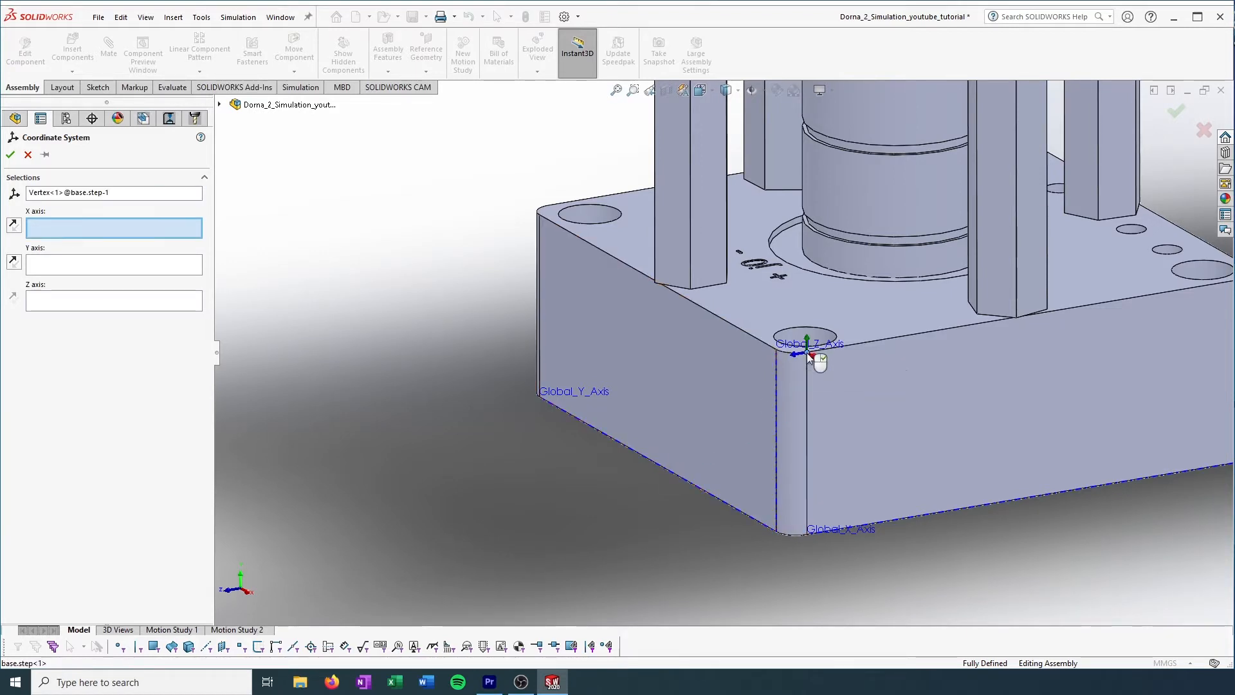
- Replace the coordinate system's origin with the upper vertex at the far end of the side face above Global_X_Axis
{"action": "left_click", "coordinate": [97, 196]}
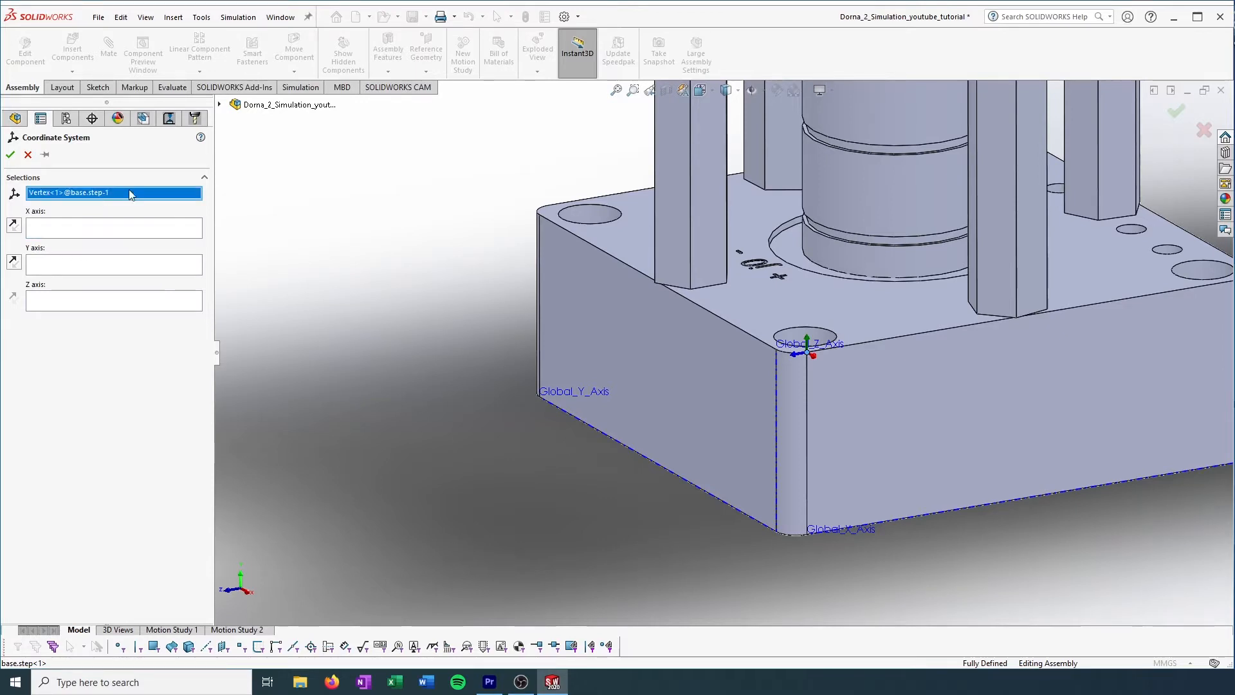
{"action": "right_click", "coordinate": [128, 189]}
{"action": "left_click", "coordinate": [161, 214]}
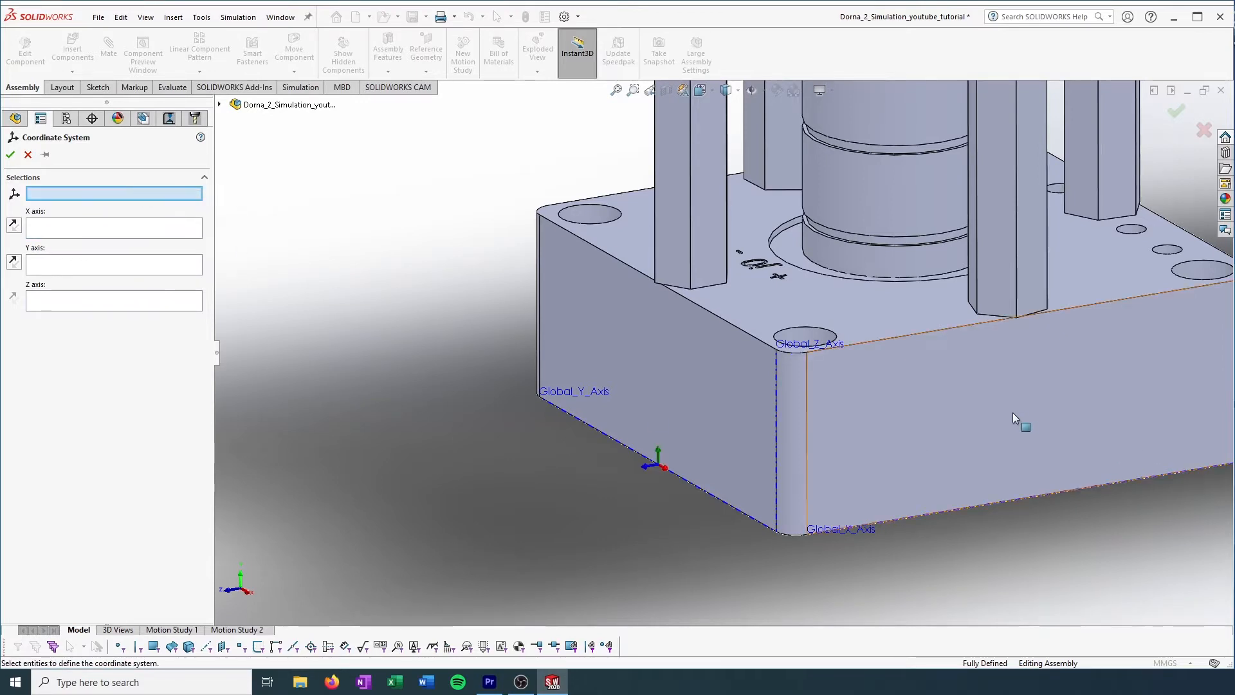
{"action": "scroll", "coordinate": [1013, 415], "scroll_direction": "down", "scroll_amount": 3}
{"action": "scroll", "coordinate": [1002, 426], "scroll_direction": "up", "scroll_amount": 4}
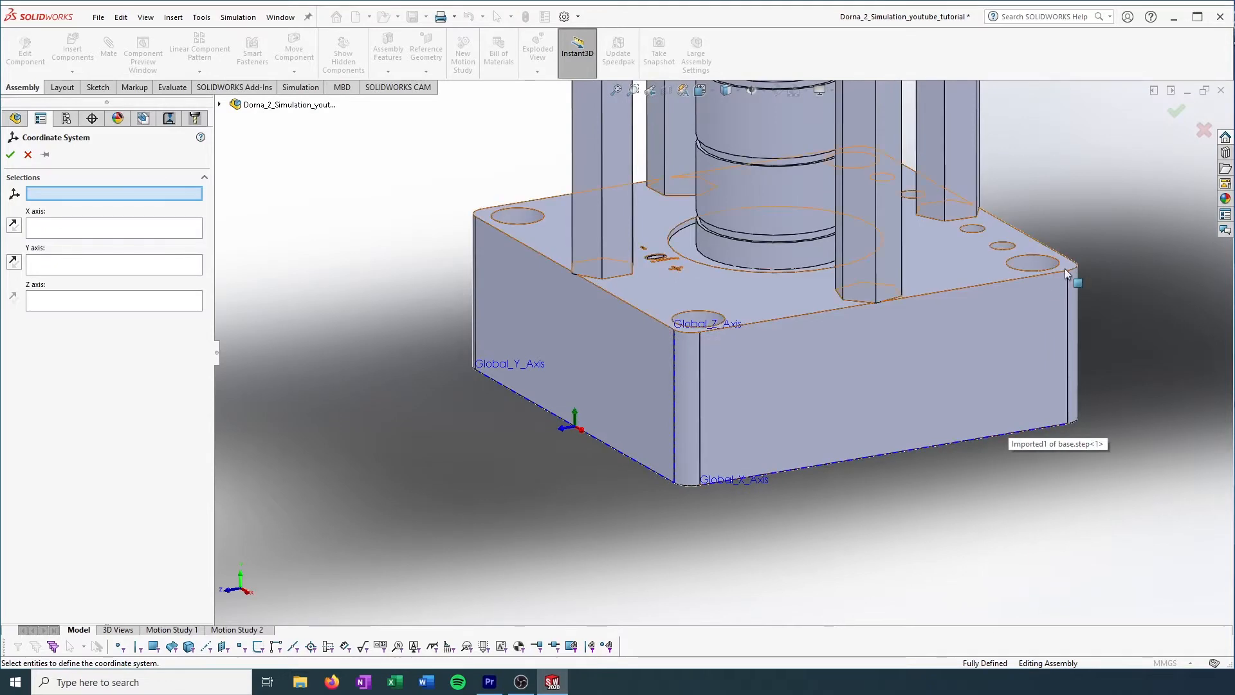
{"action": "left_click", "coordinate": [1068, 272]}
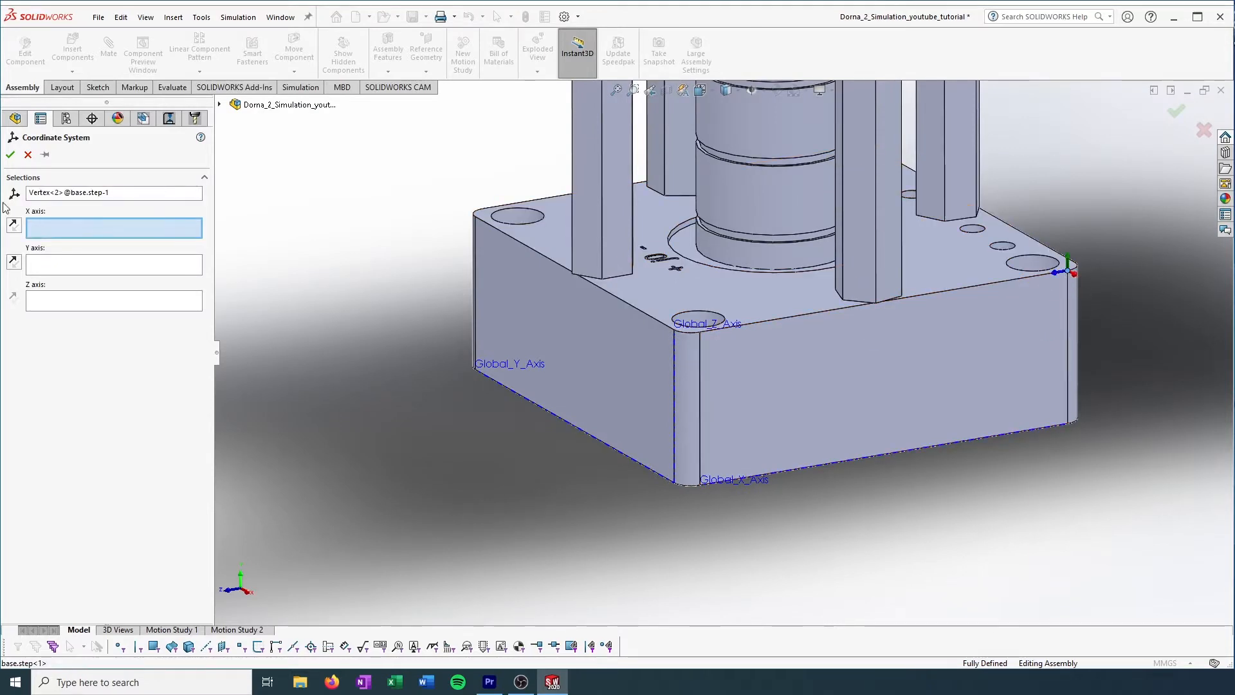
- Remove the origin vertex selection and cancel the coordinate system
{"action": "left_click", "coordinate": [149, 193]}
{"action": "right_click", "coordinate": [149, 193]}
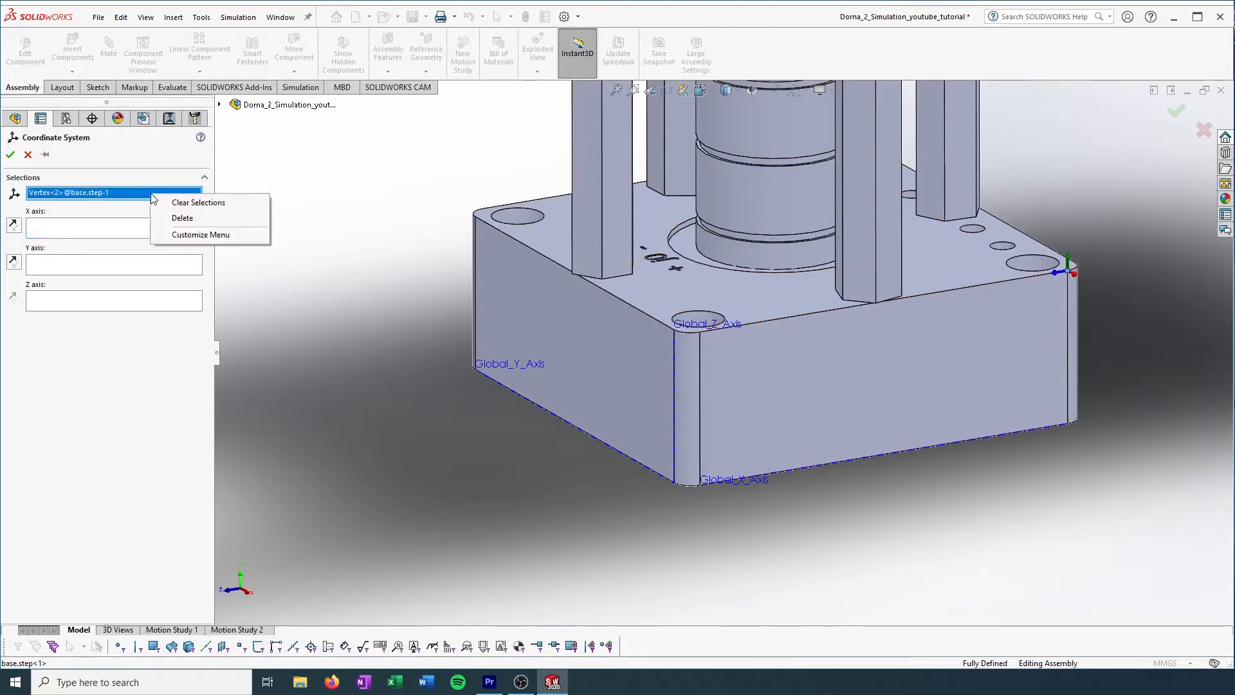
{"action": "left_click", "coordinate": [182, 218]}
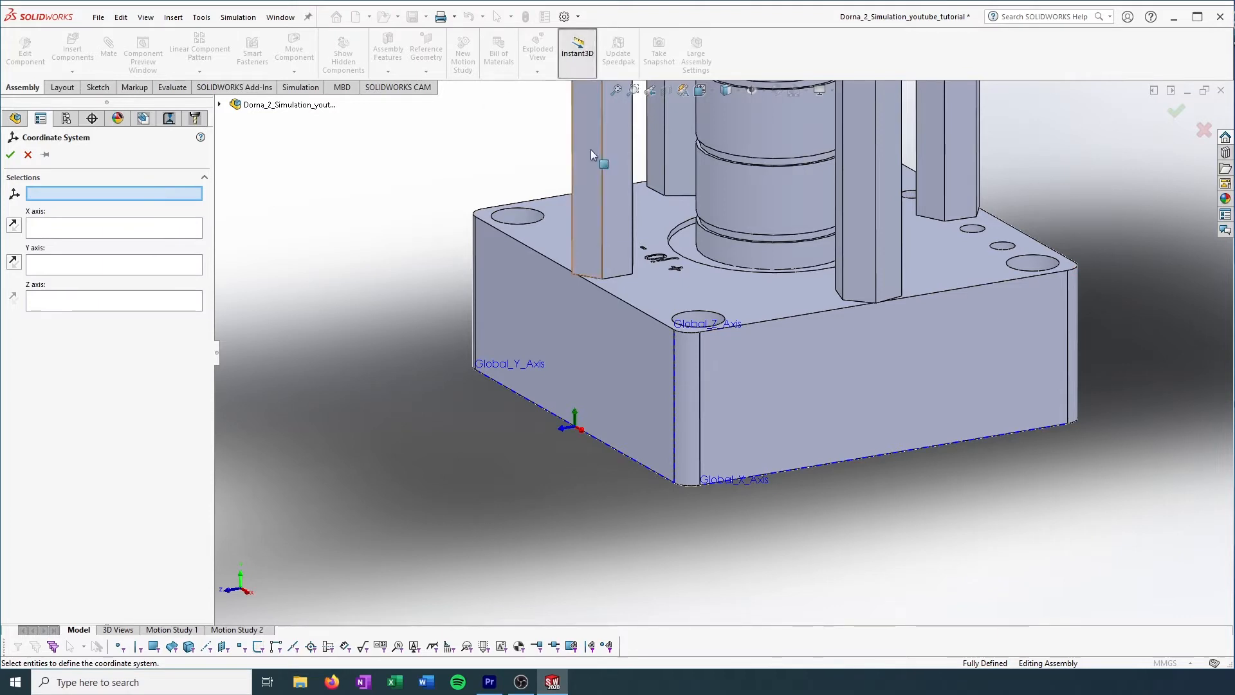
{"action": "left_click", "coordinate": [1204, 129]}
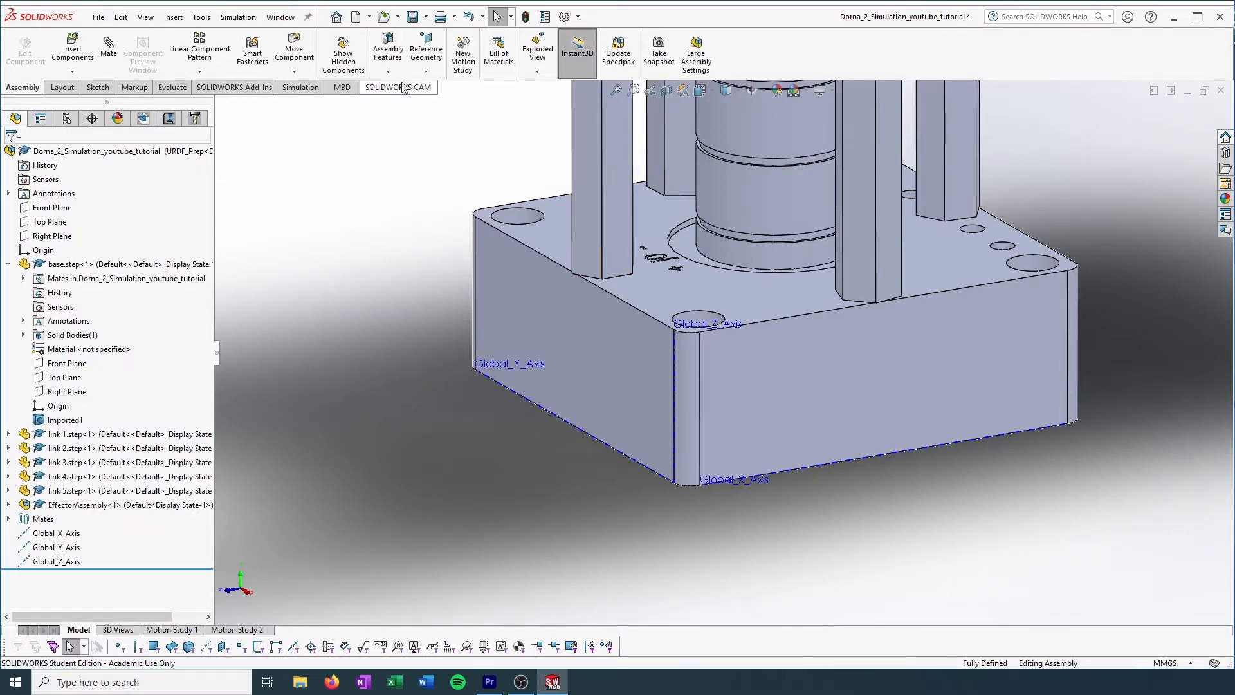
- Create a reference point at the center of the base block's side face above Global_X_Axis, using the Center of Face option
{"action": "left_click", "coordinate": [426, 51]}
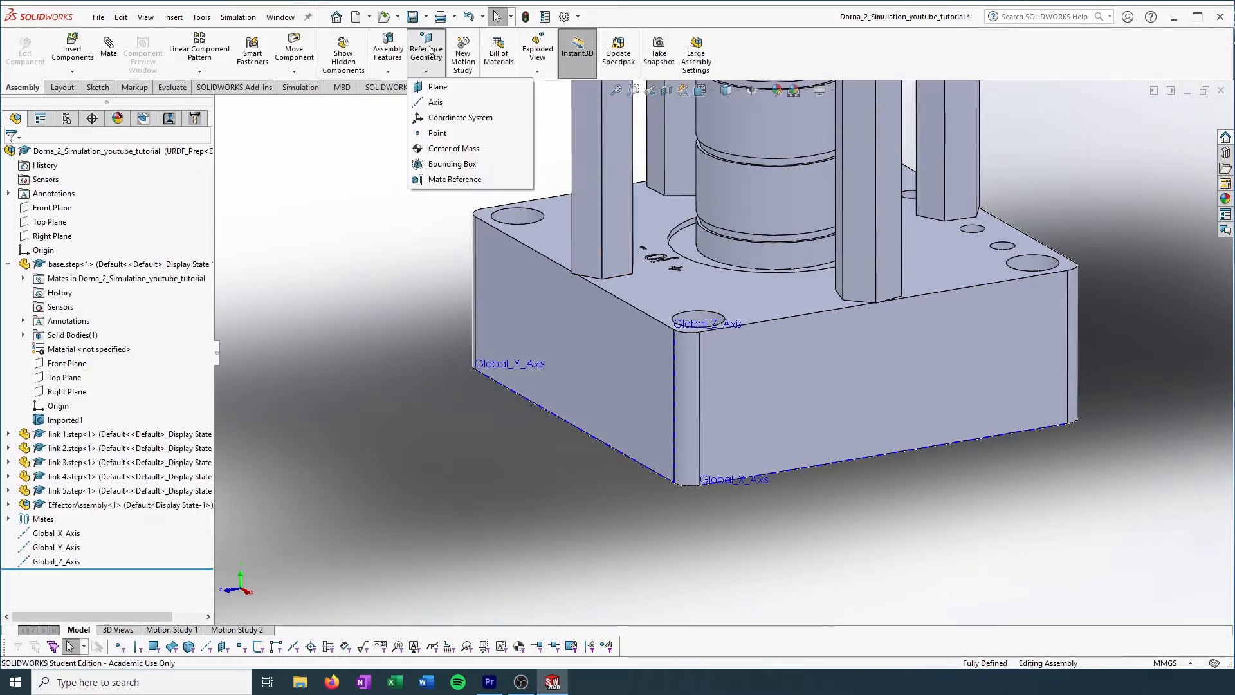
{"action": "left_click", "coordinate": [434, 134]}
{"action": "scroll", "coordinate": [669, 412], "scroll_direction": "down", "scroll_amount": 3}
{"action": "scroll", "coordinate": [667, 417], "scroll_direction": "up", "scroll_amount": 5}
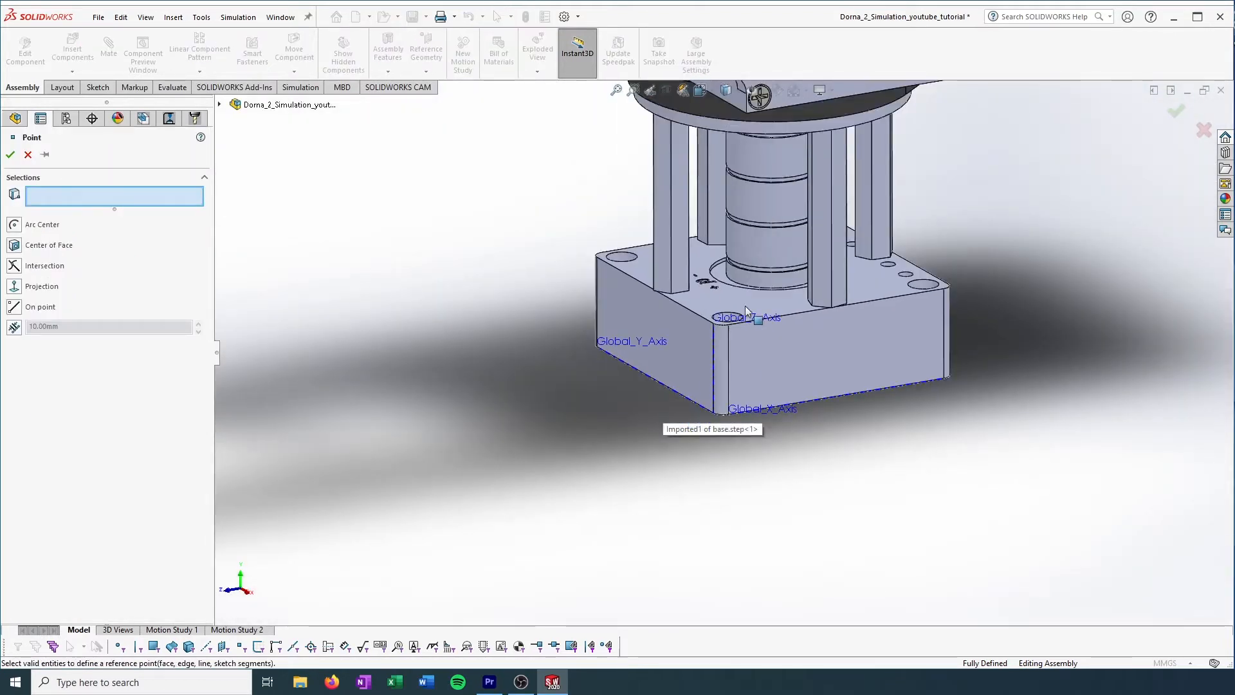
{"action": "left_click", "coordinate": [14, 245]}
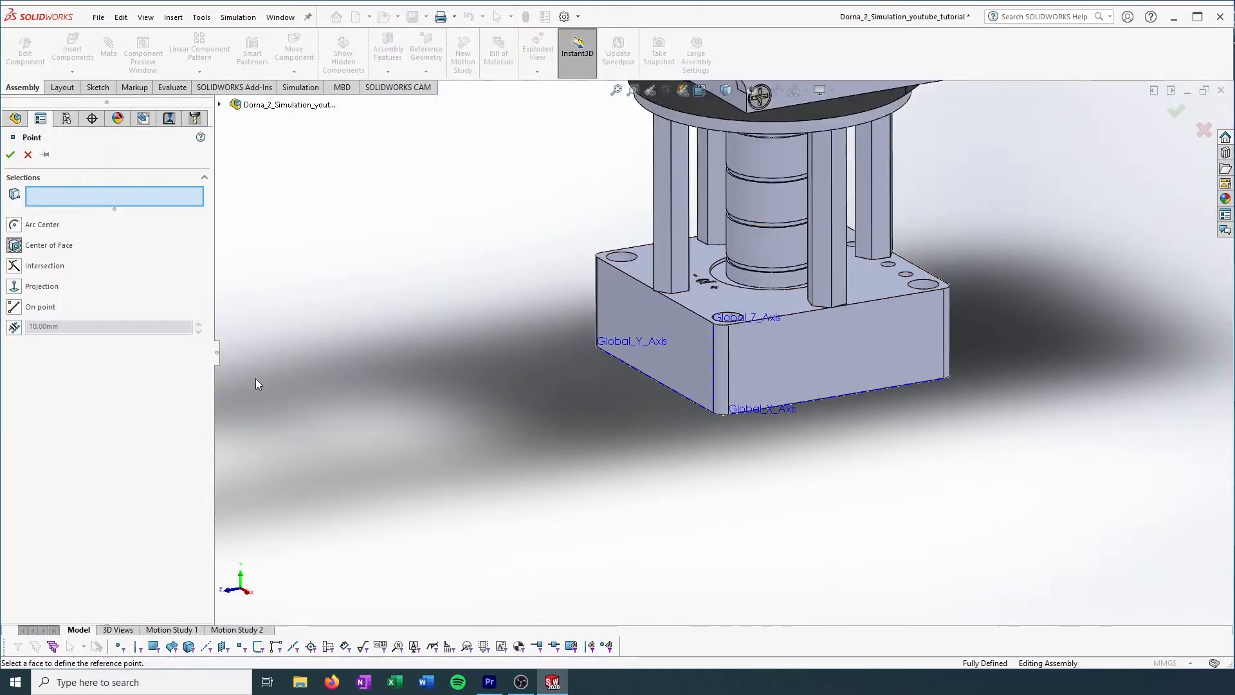
{"action": "left_click", "coordinate": [809, 372]}
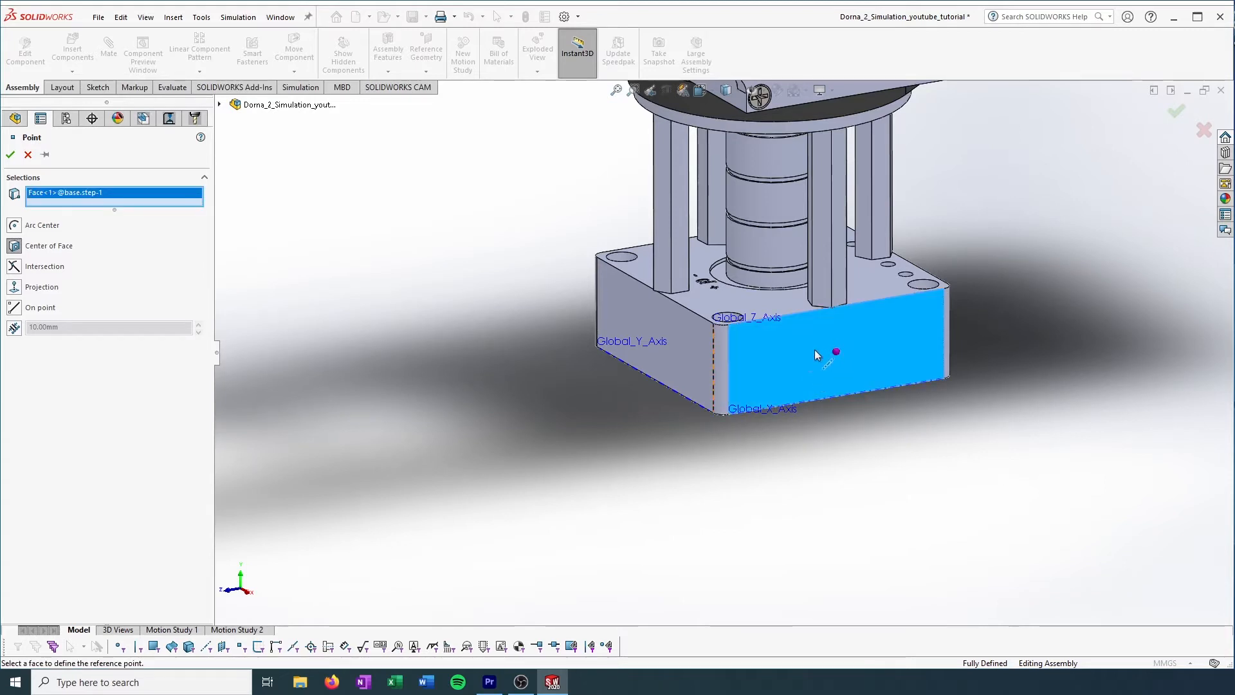
{"action": "left_click", "coordinate": [10, 154]}
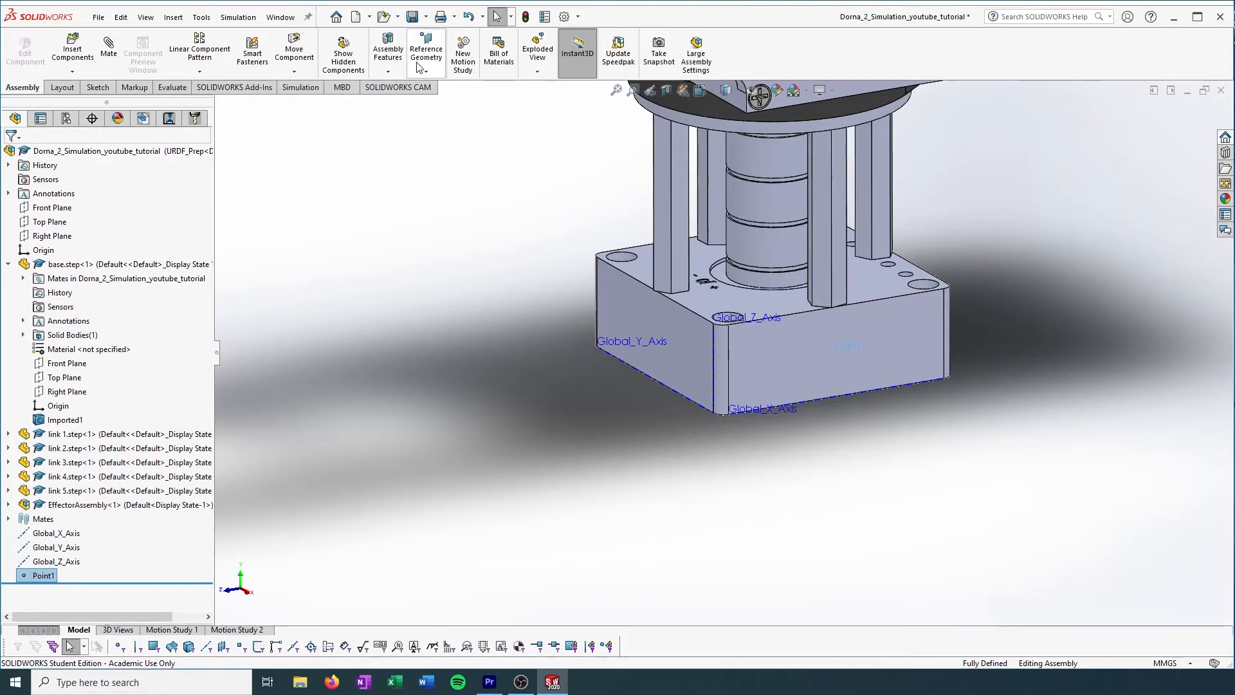
- Try a coordinate system that uses the reference point on the base's side face as its origin
{"action": "left_click", "coordinate": [438, 63]}
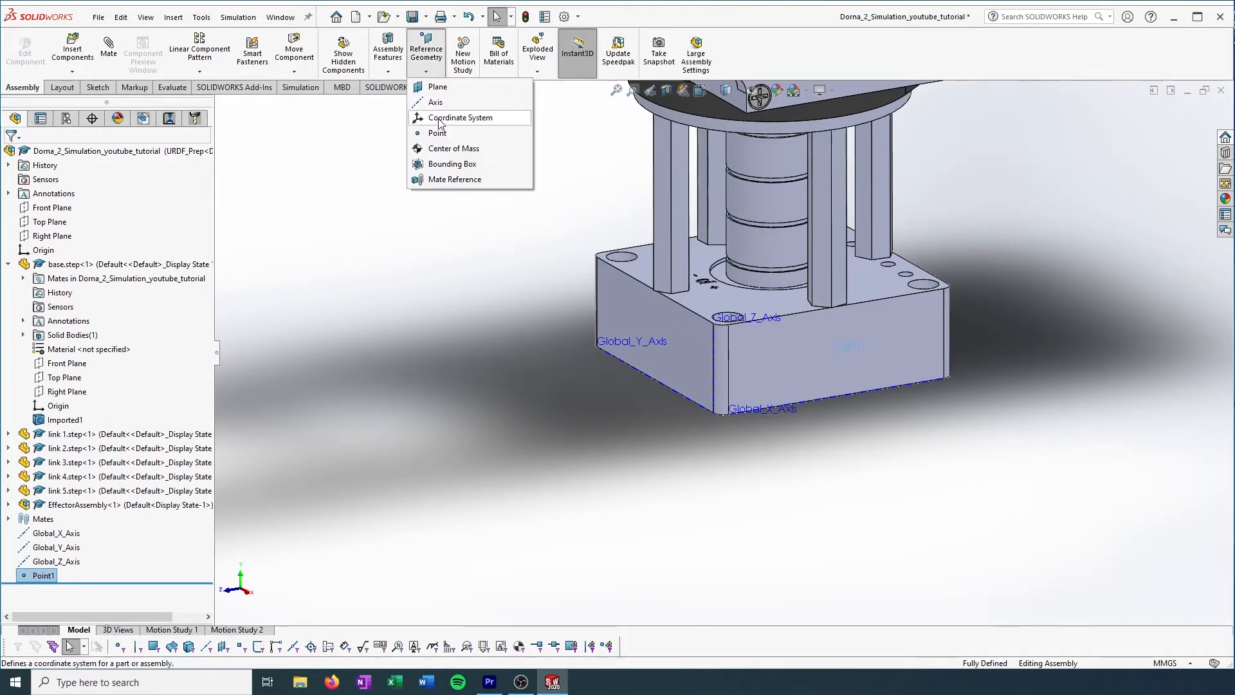
{"action": "left_click", "coordinate": [436, 59]}
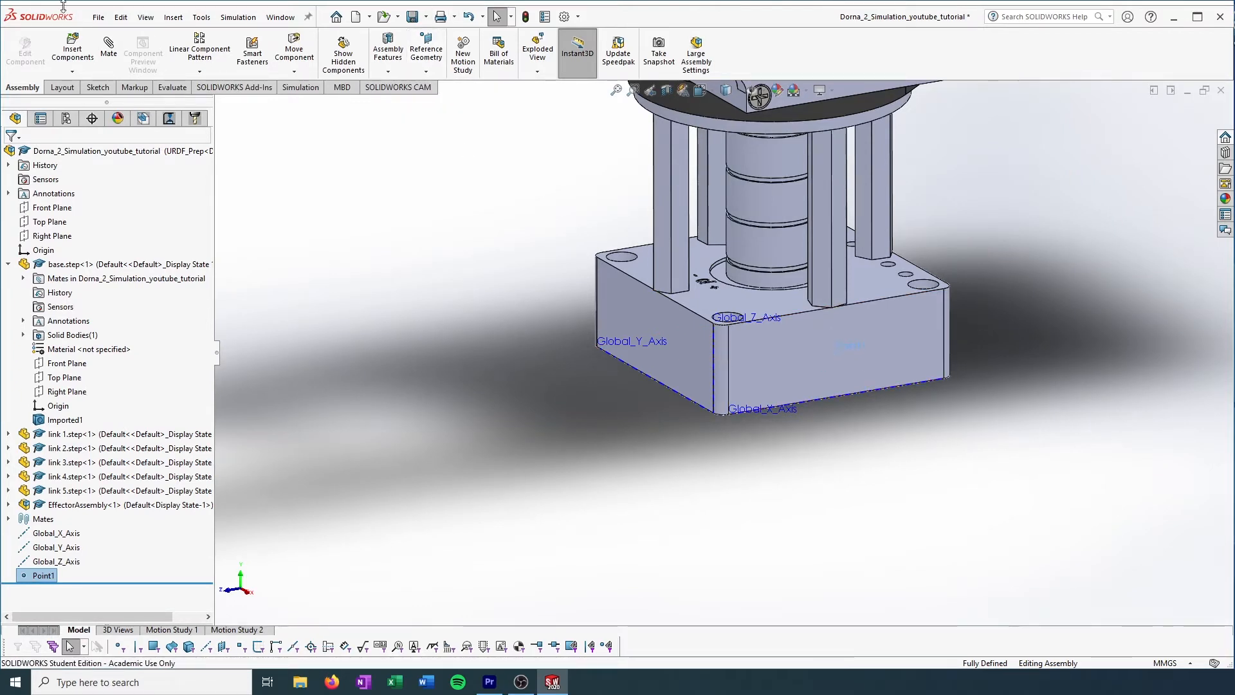
{"action": "left_click", "coordinate": [438, 60]}
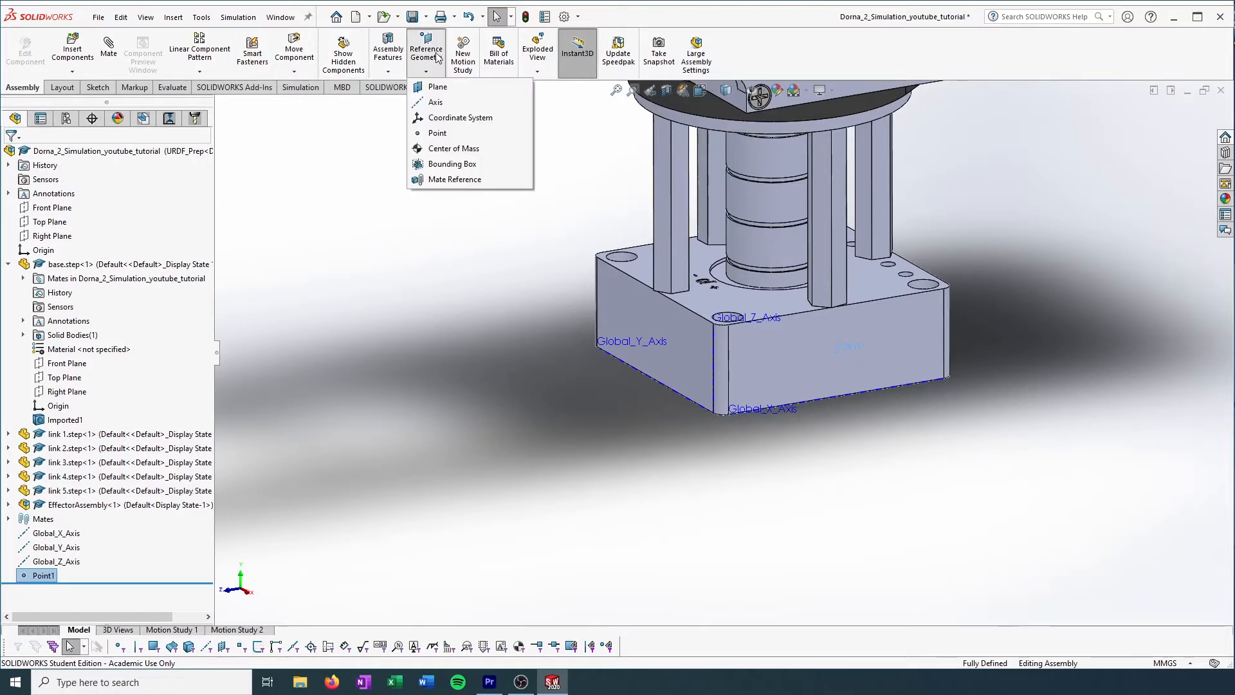
{"action": "left_click", "coordinate": [450, 120]}
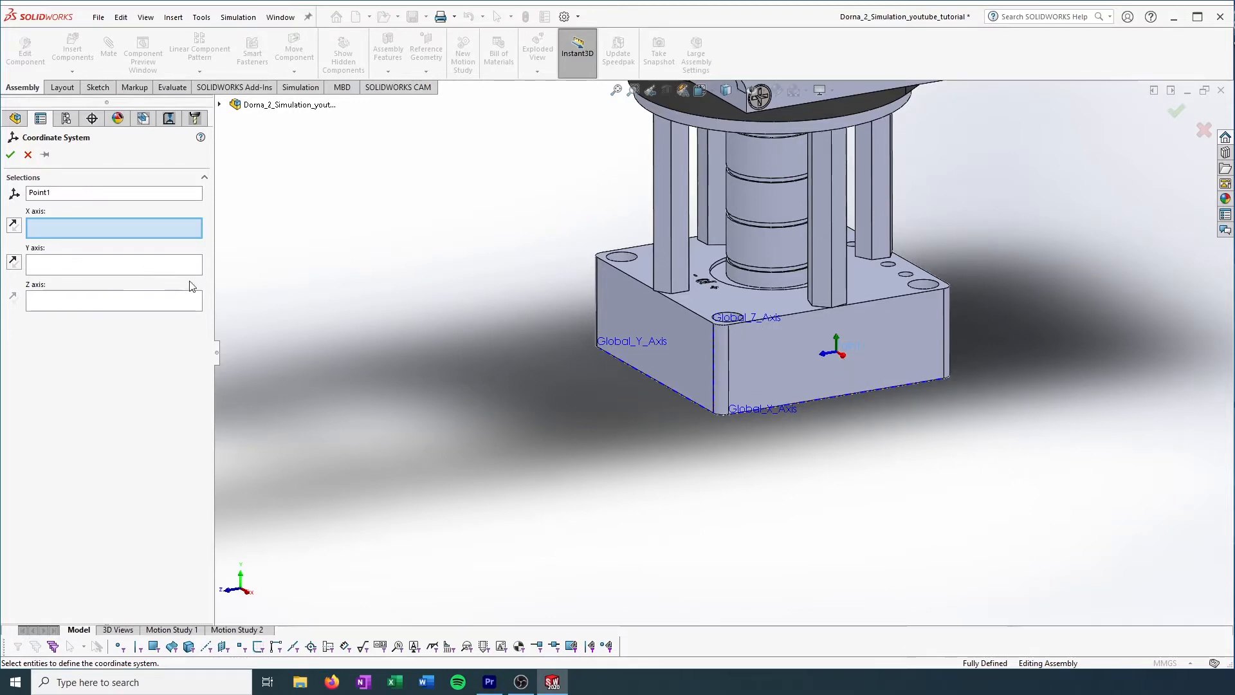
{"action": "key", "text": "Escape"}
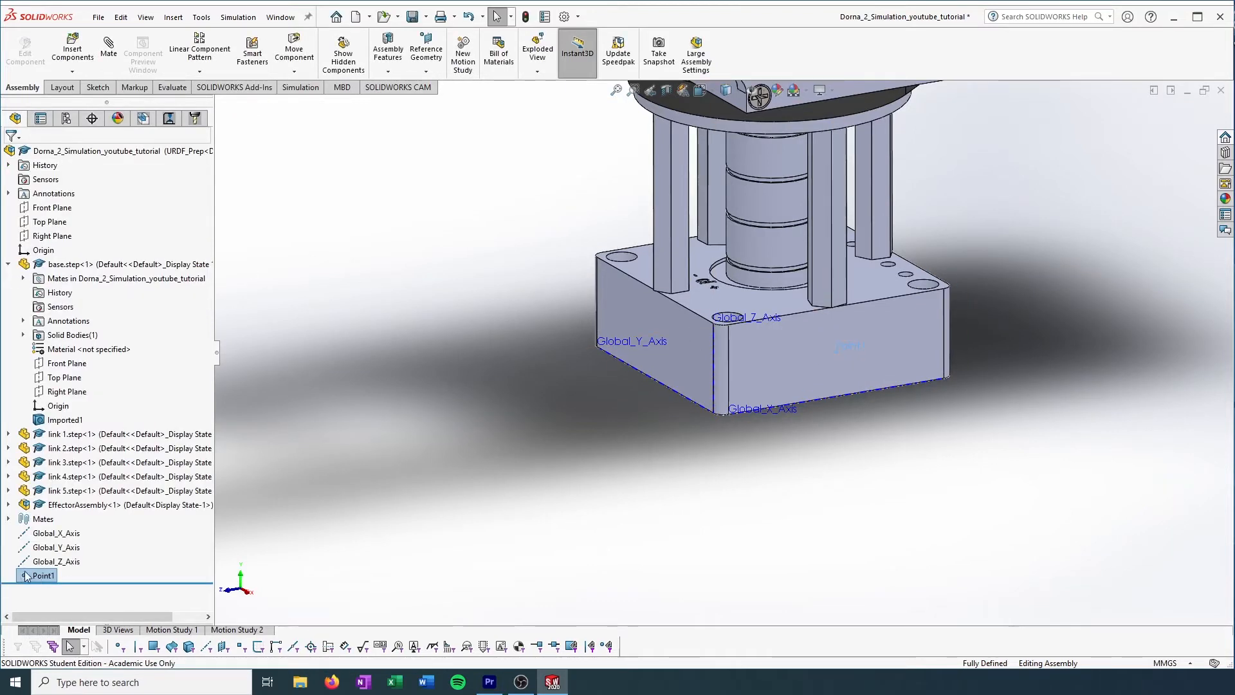
{"action": "left_click", "coordinate": [430, 63]}
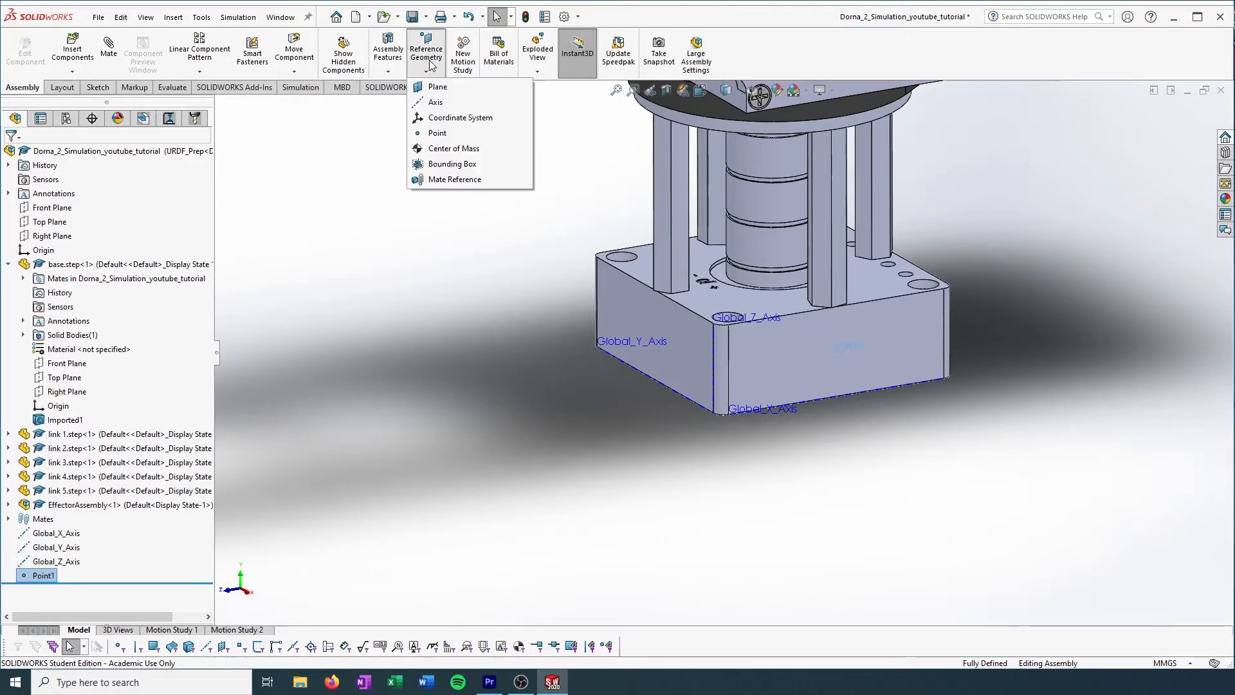
{"action": "left_click", "coordinate": [452, 118]}
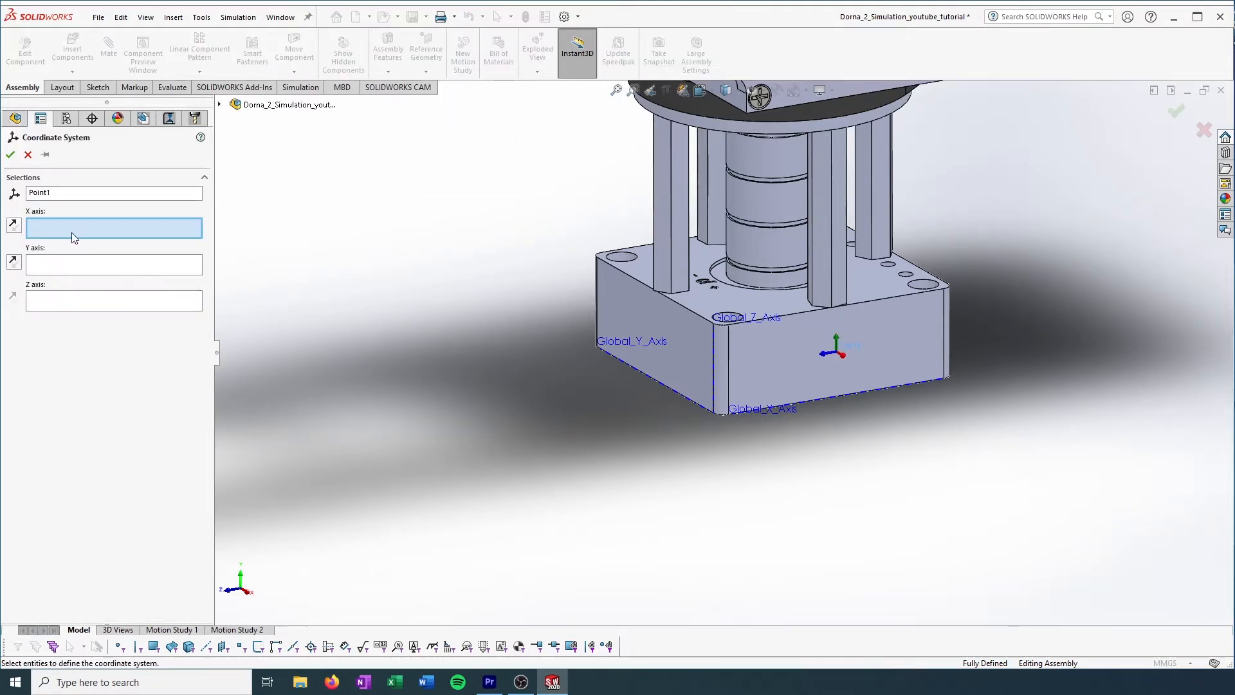
{"action": "left_click", "coordinate": [79, 193]}
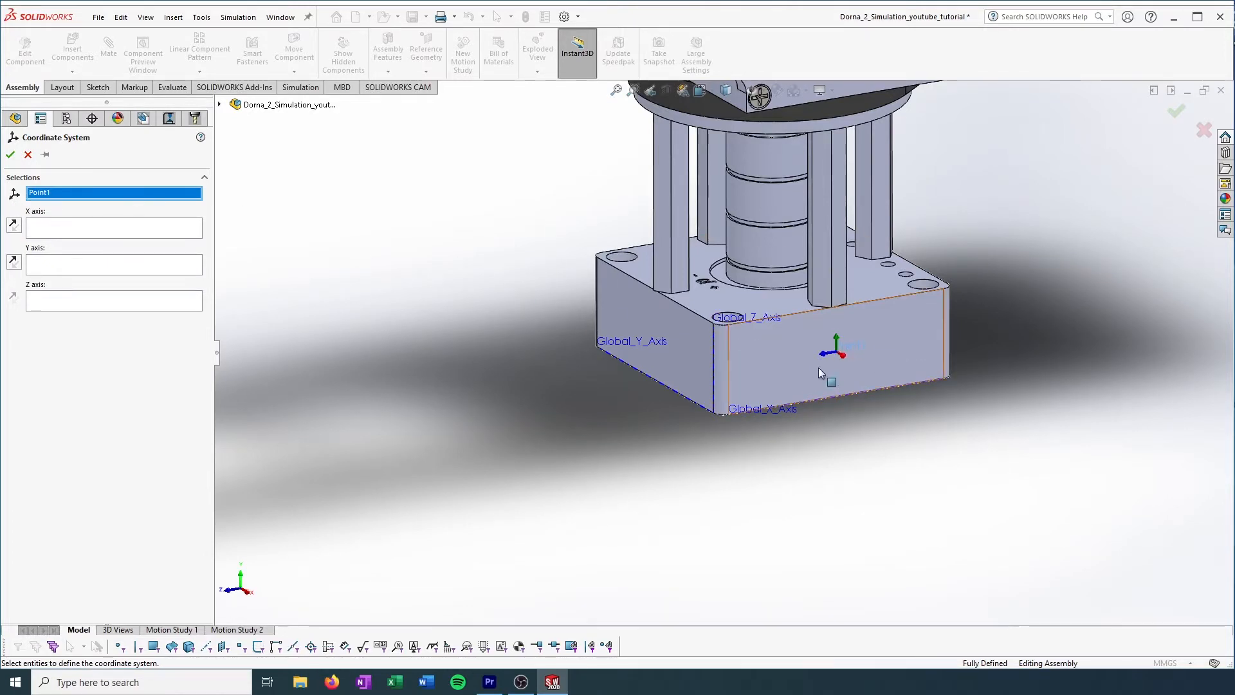
{"action": "left_click", "coordinate": [28, 155]}
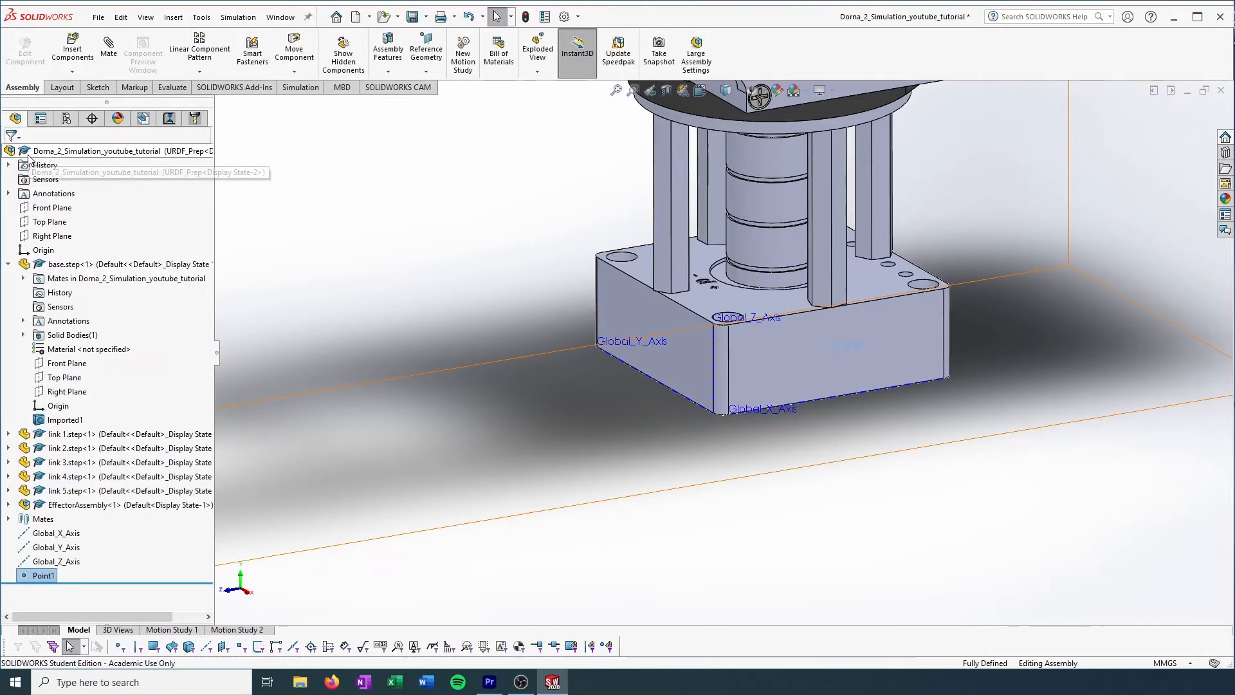
- Delete the reference point at the center of the base block's side face
{"action": "right_click", "coordinate": [45, 579]}
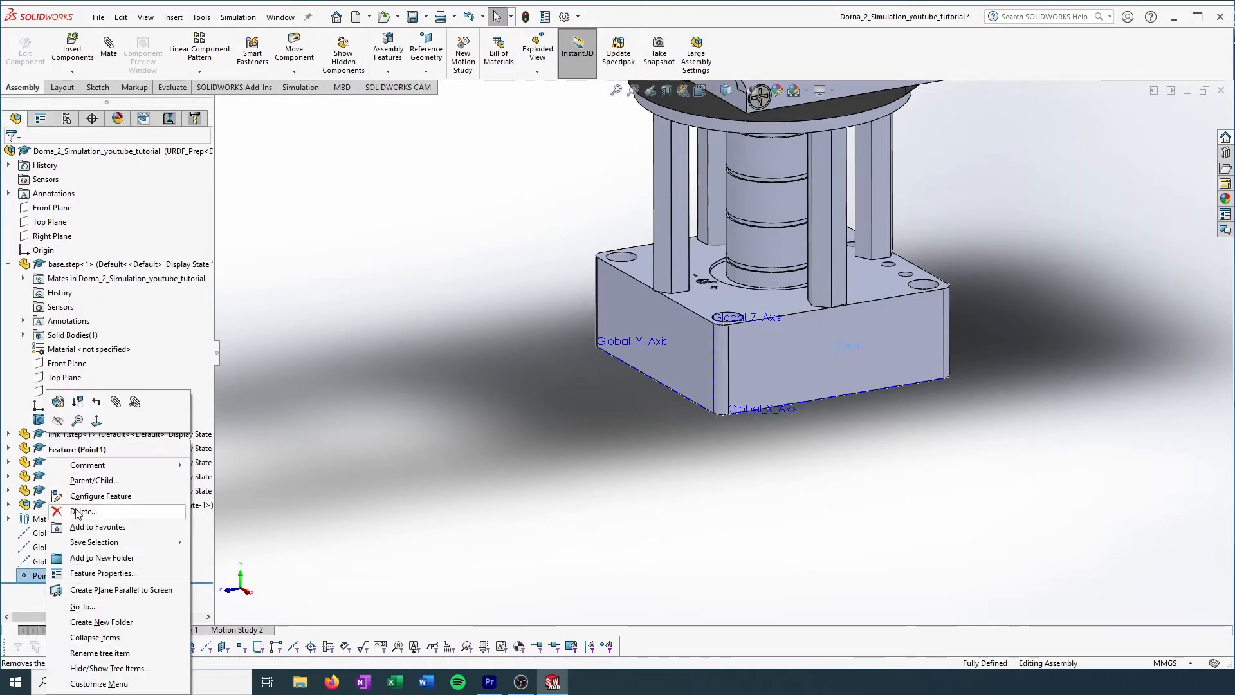
{"action": "left_click", "coordinate": [135, 513]}
{"action": "left_click", "coordinate": [675, 196]}
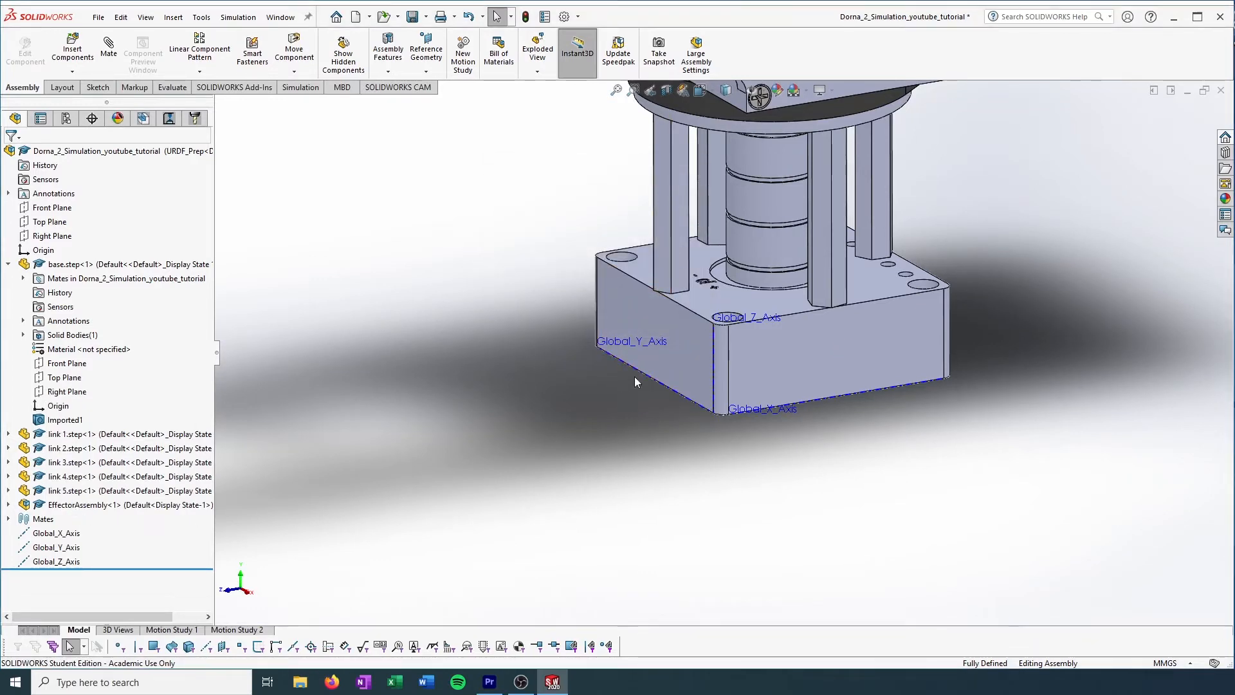
- Start a coordinate system on the assembly with Global_X_Axis as its X direction and Global_Z_Axis as its Z direction
{"action": "left_click", "coordinate": [427, 54]}
{"action": "left_click", "coordinate": [460, 118]}
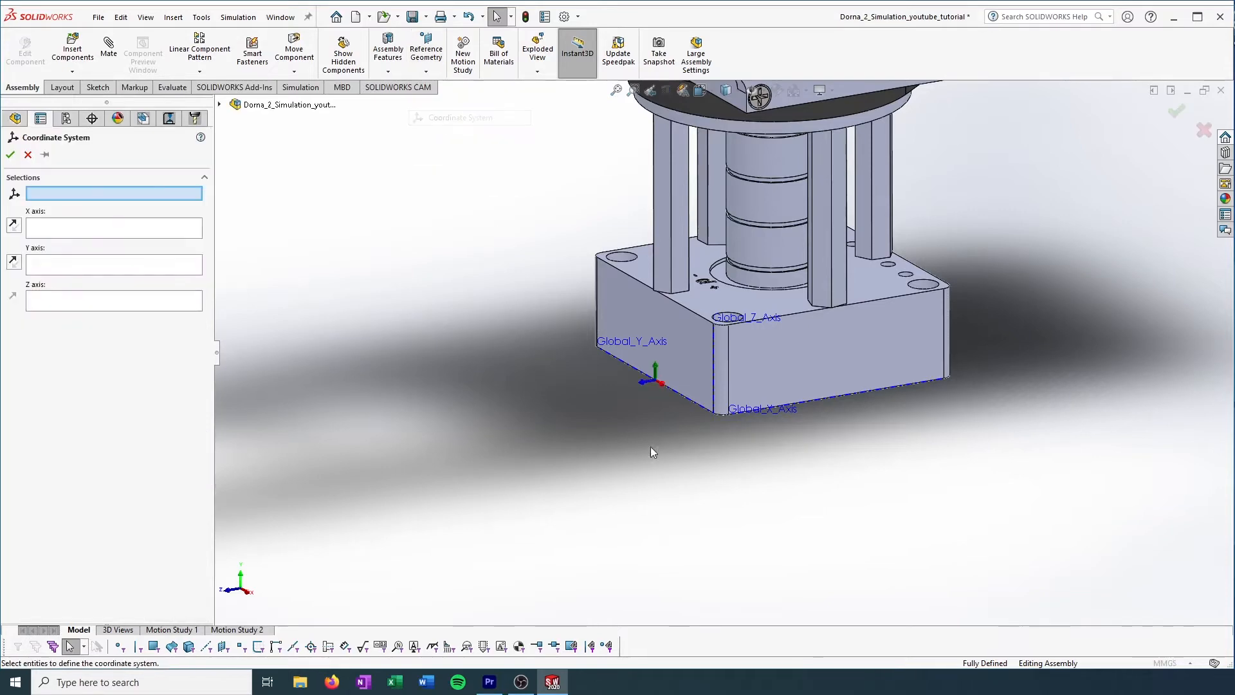
{"action": "mouse_move", "coordinate": [650, 401]}
{"action": "middle_mouse_down"}
{"action": "mouse_move", "coordinate": [695, 415]}
{"action": "mouse_move", "coordinate": [670, 419]}
{"action": "mouse_move", "coordinate": [642, 399]}
{"action": "middle_mouse_up"}
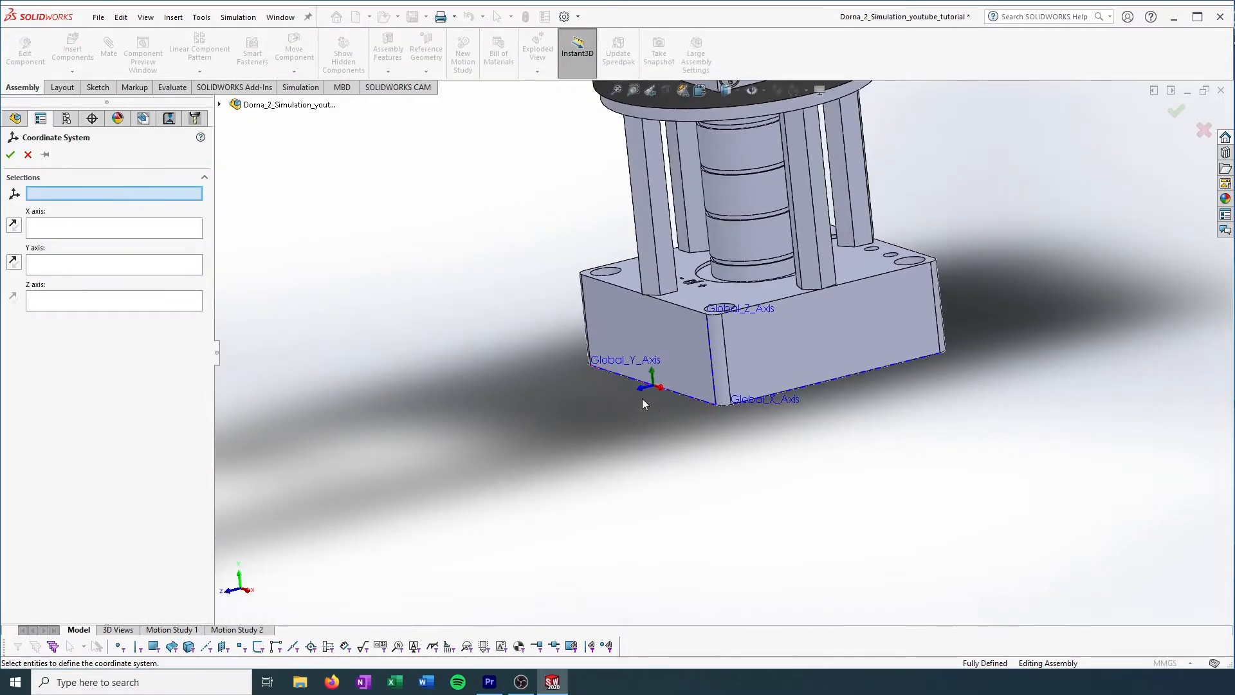
{"action": "scroll", "coordinate": [624, 393], "scroll_direction": "down", "scroll_amount": 2}
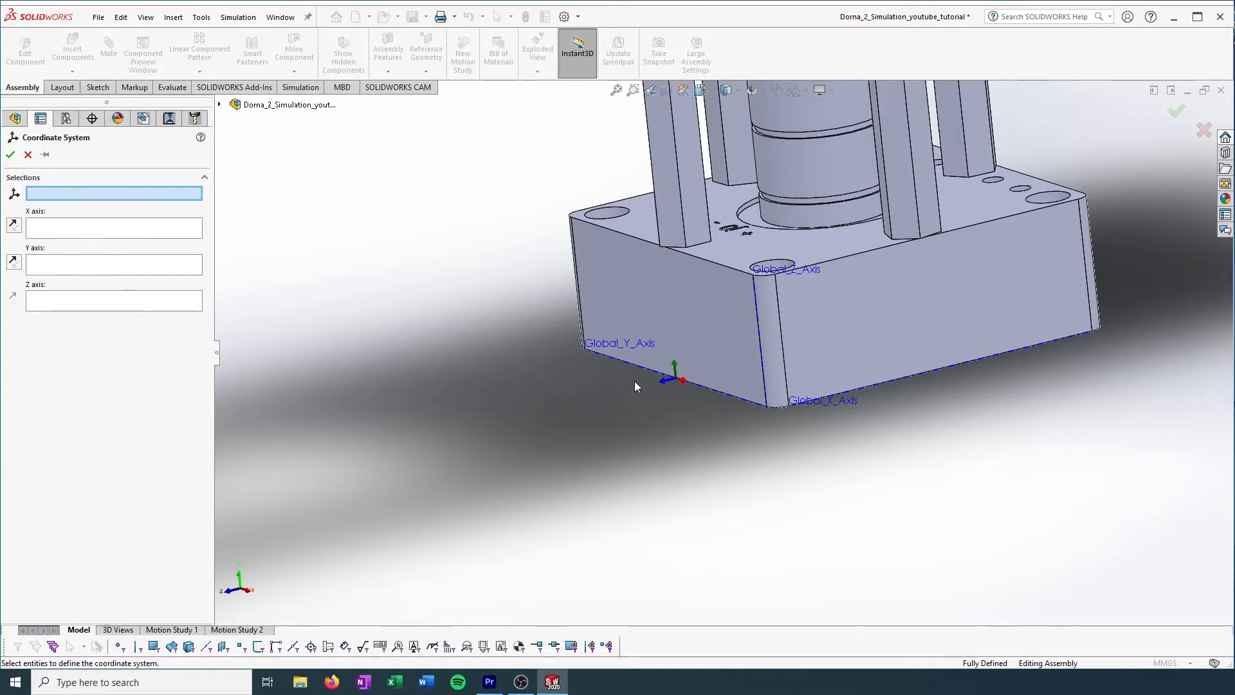
{"action": "scroll", "coordinate": [656, 379], "scroll_direction": "down", "scroll_amount": 2}
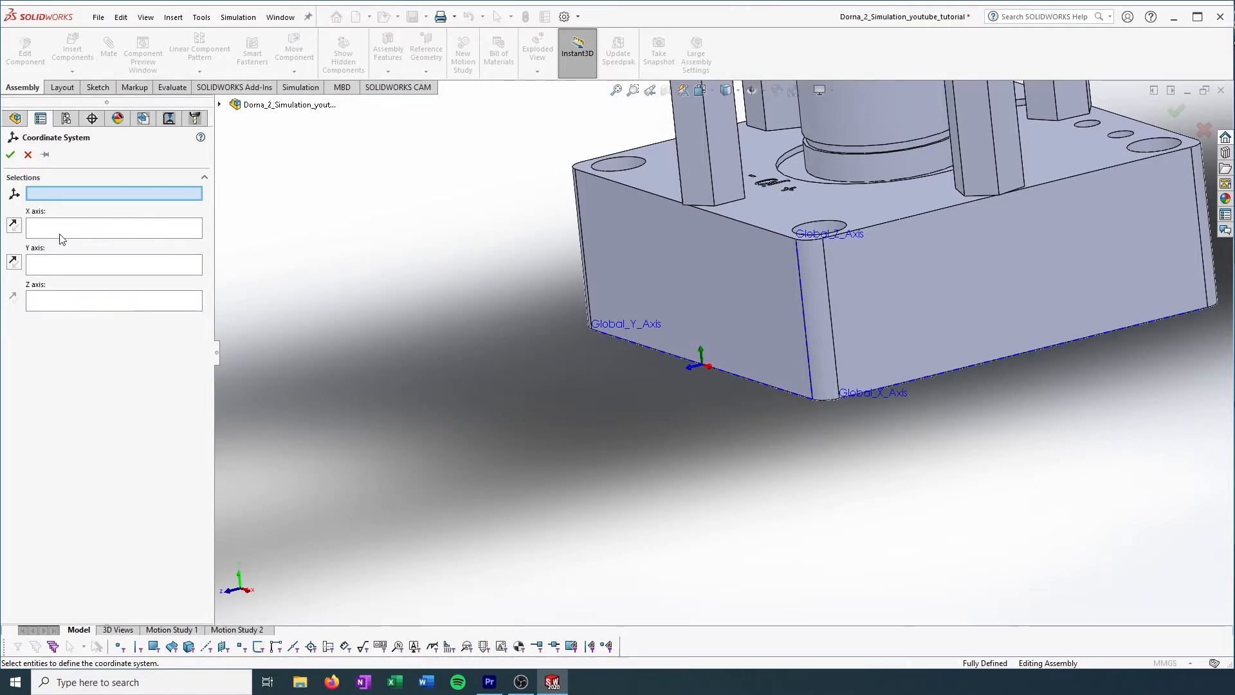
{"action": "left_click", "coordinate": [45, 304]}
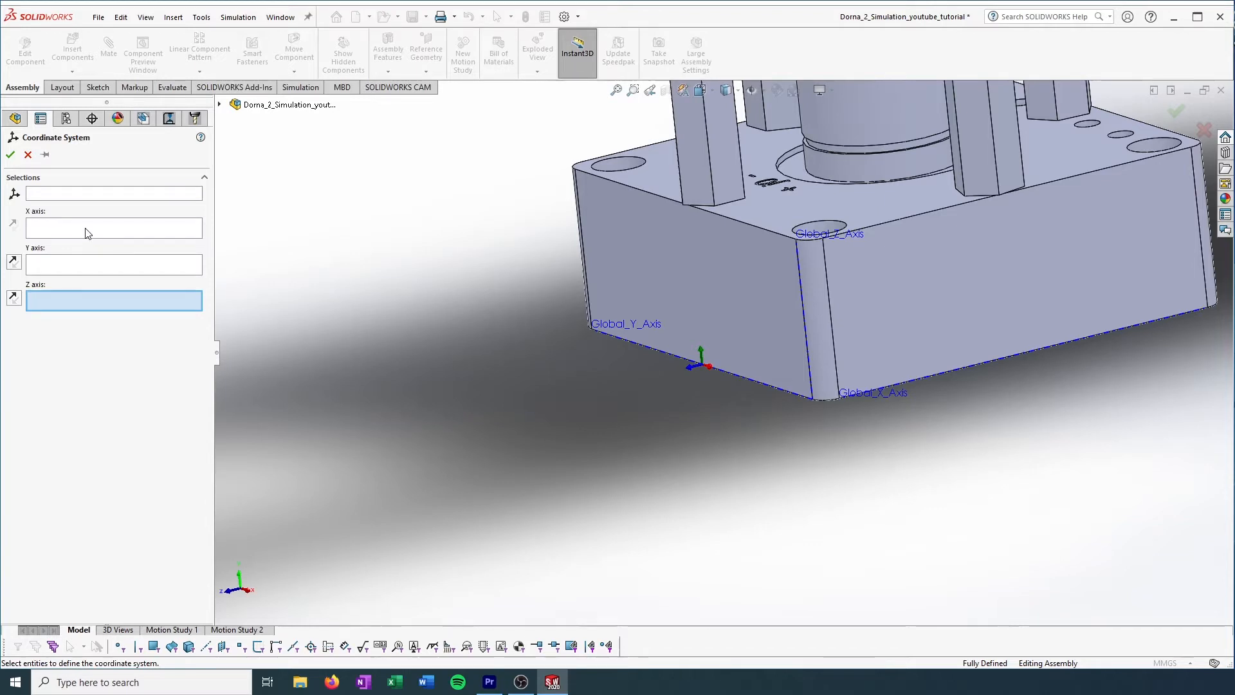
{"action": "left_click", "coordinate": [68, 230]}
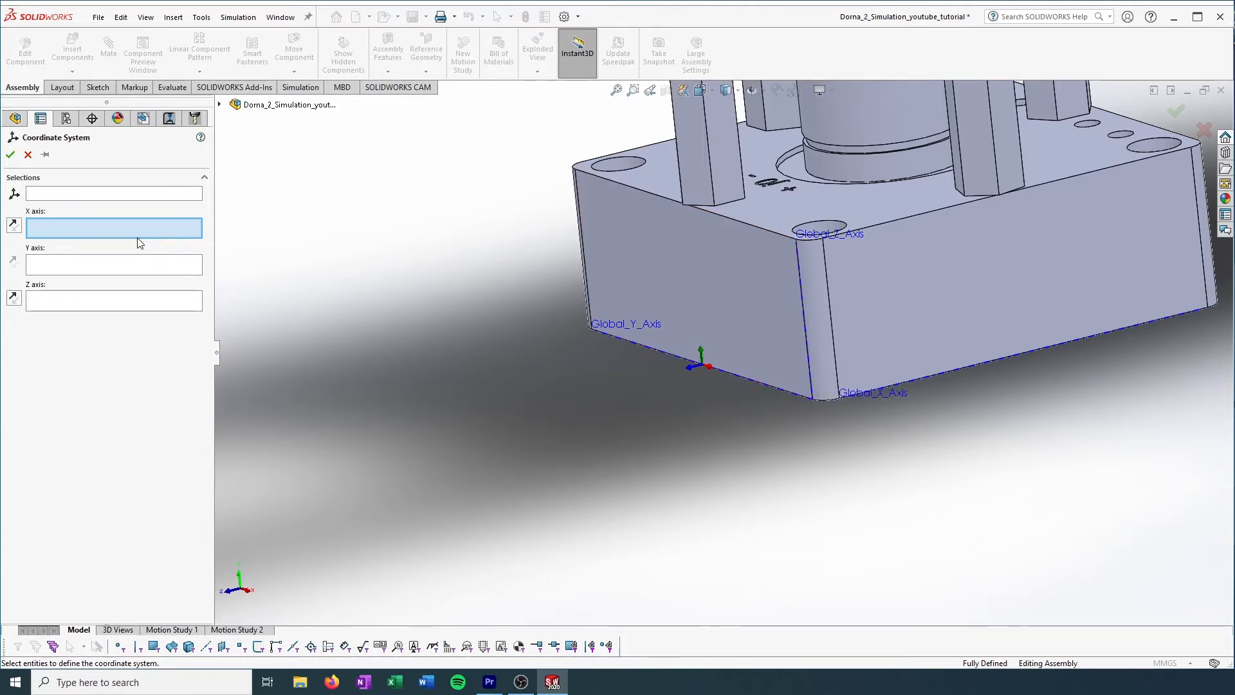
{"action": "left_click", "coordinate": [220, 105]}
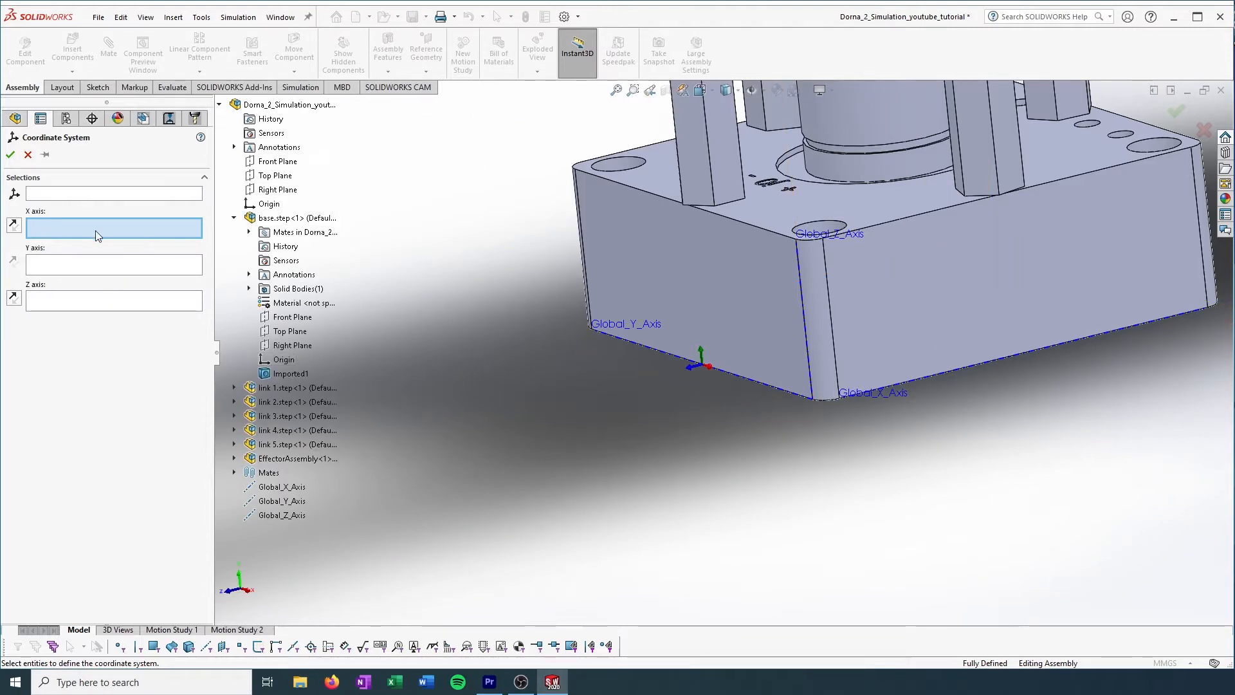
{"action": "left_click", "coordinate": [285, 491]}
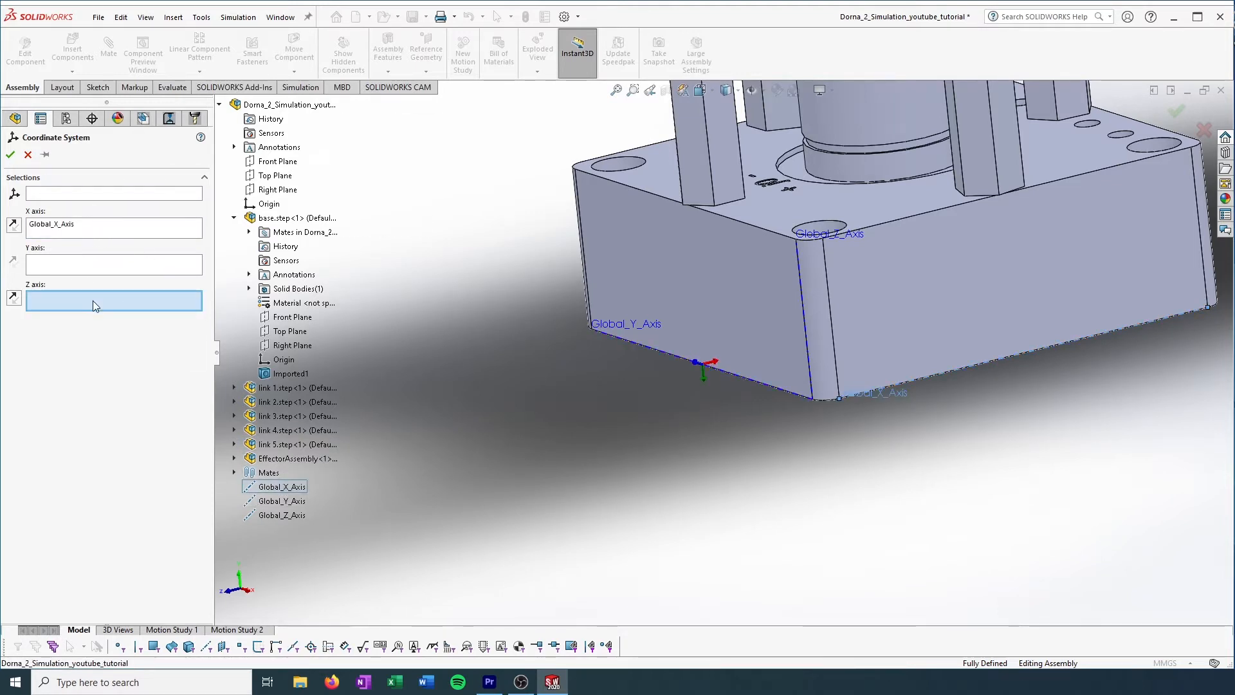
{"action": "left_click", "coordinate": [283, 516]}
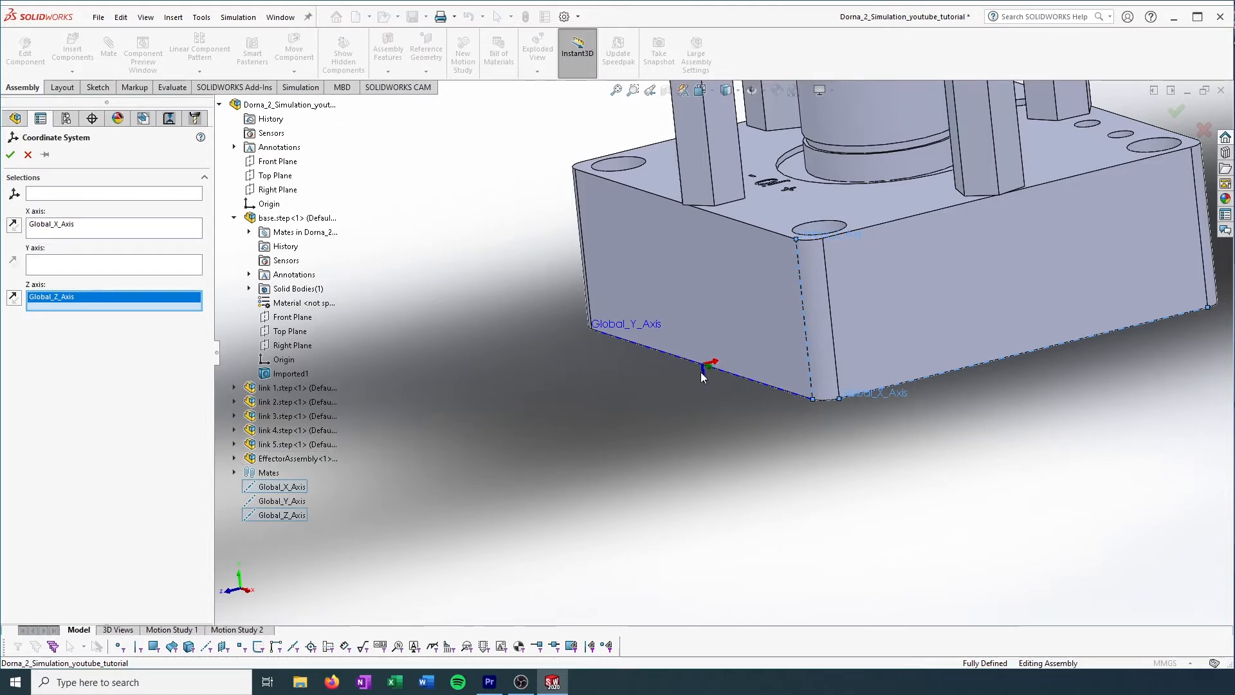
- Reverse the coordinate system's Z axis direction so it points up from the base, and create the coordinate system
{"action": "scroll", "coordinate": [697, 360], "scroll_direction": "down", "scroll_amount": 3}
{"action": "scroll", "coordinate": [697, 360], "scroll_direction": "down", "scroll_amount": 3}
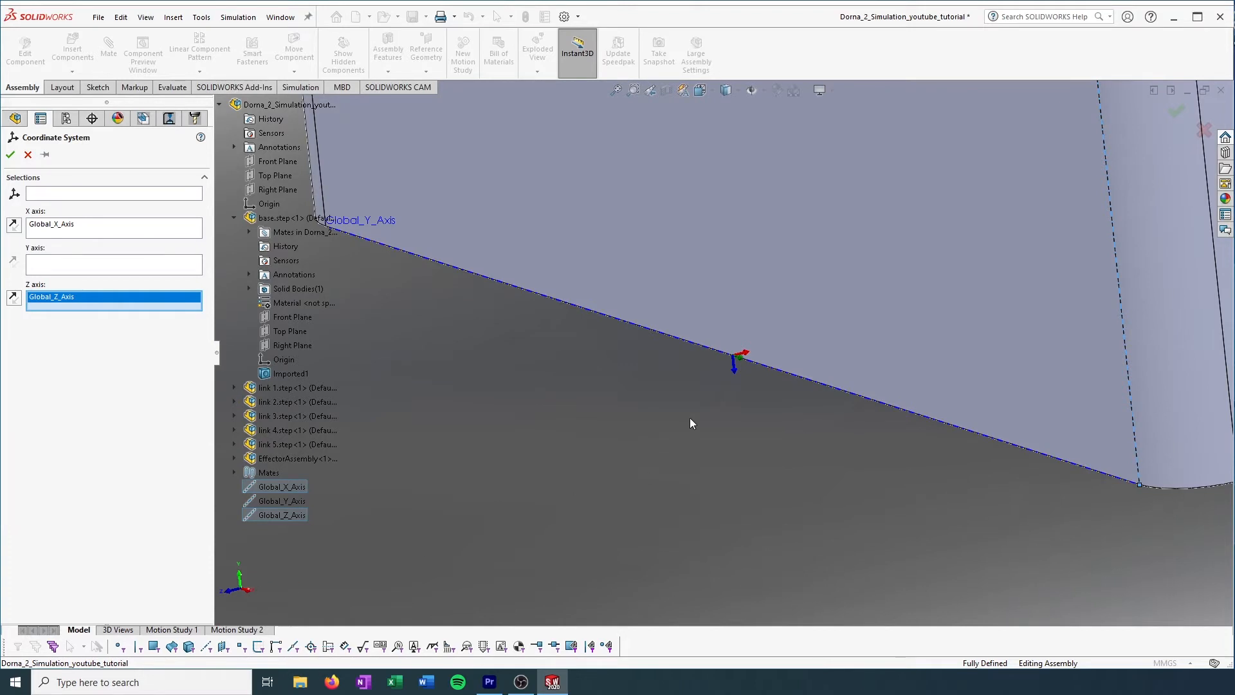
{"action": "scroll", "coordinate": [748, 366], "scroll_direction": "down", "scroll_amount": 2}
{"action": "scroll", "coordinate": [748, 367], "scroll_direction": "up", "scroll_amount": 3}
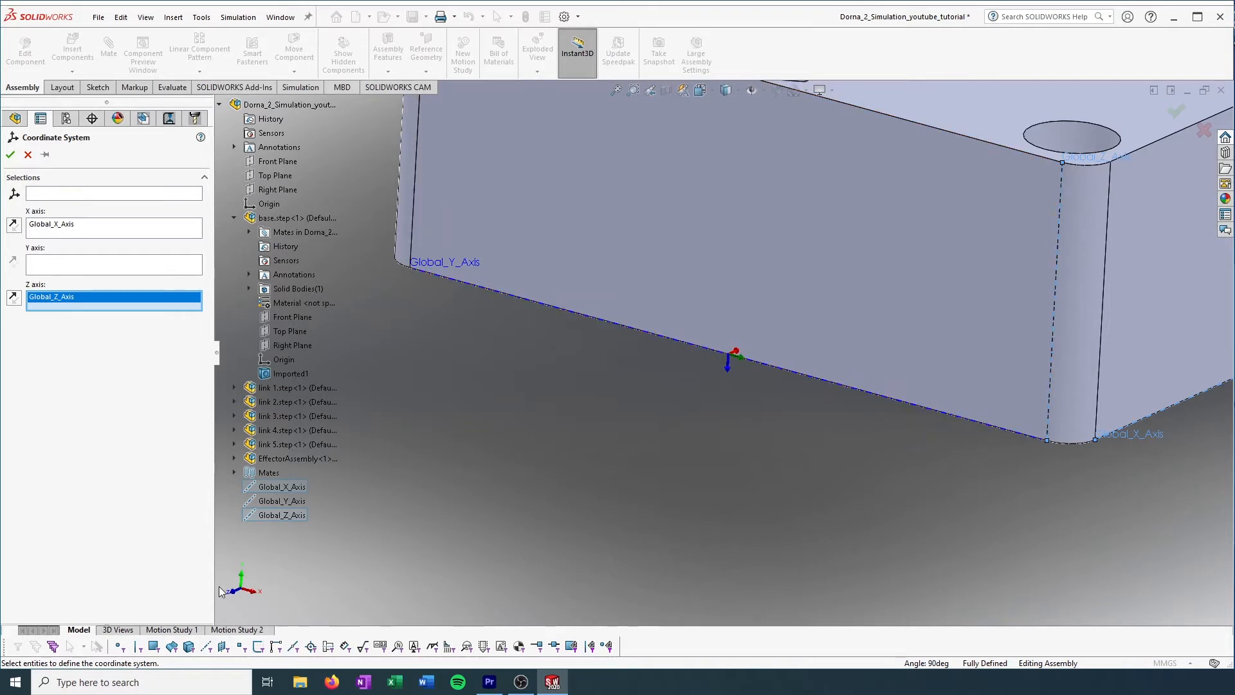
{"action": "scroll", "coordinate": [747, 394], "scroll_direction": "down", "scroll_amount": 1}
{"action": "scroll", "coordinate": [738, 381], "scroll_direction": "up", "scroll_amount": 1}
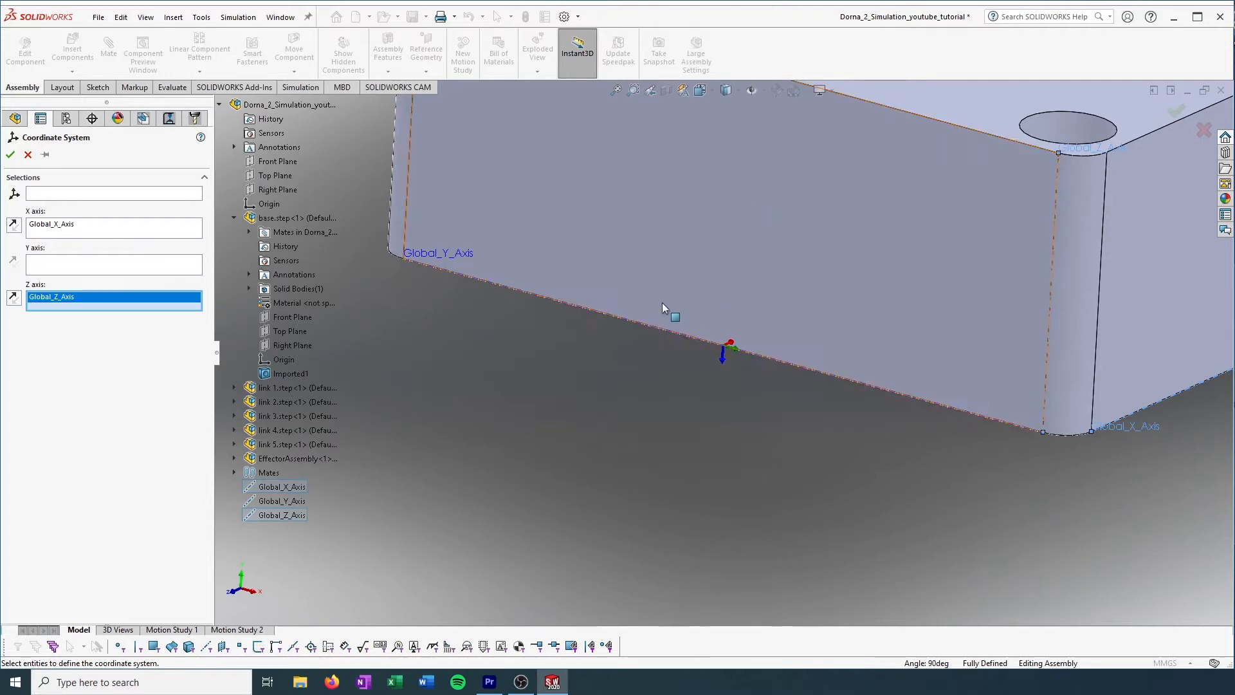
{"action": "scroll", "coordinate": [662, 302], "scroll_direction": "up", "scroll_amount": 3}
{"action": "scroll", "coordinate": [670, 325], "scroll_direction": "down", "scroll_amount": 1}
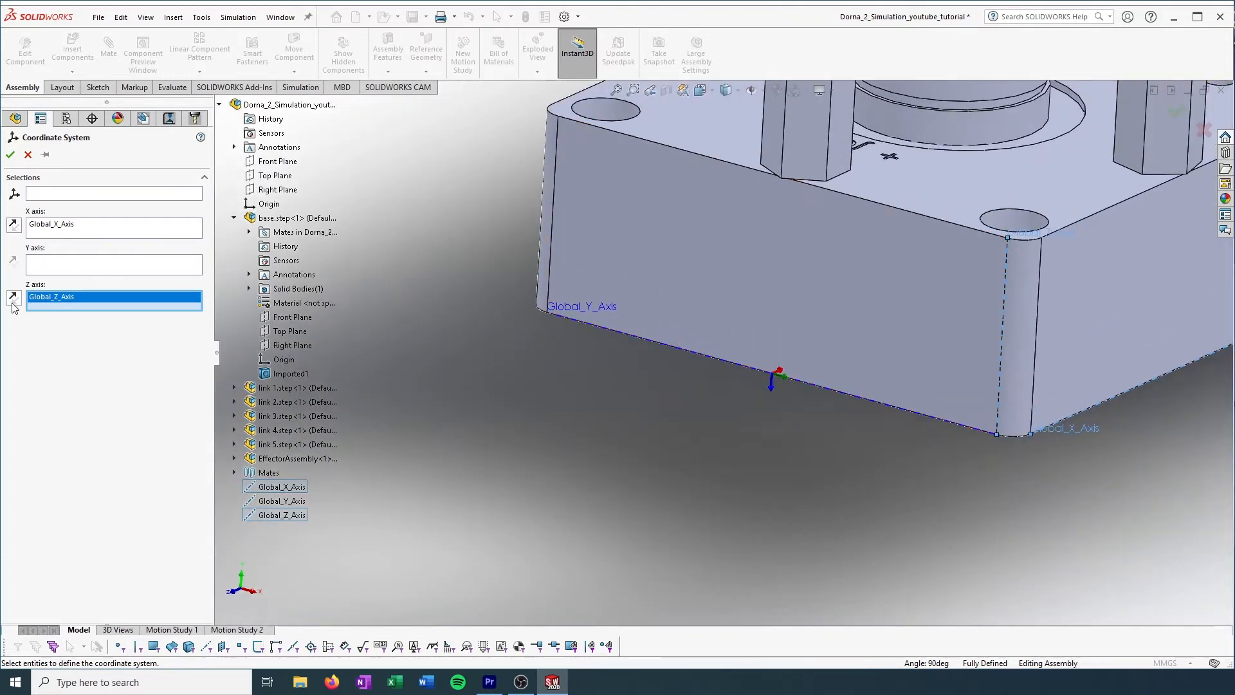
{"action": "left_click", "coordinate": [13, 303]}
{"action": "middle_click_drag", "start_coordinate": [632, 408], "coordinate": [823, 393]}
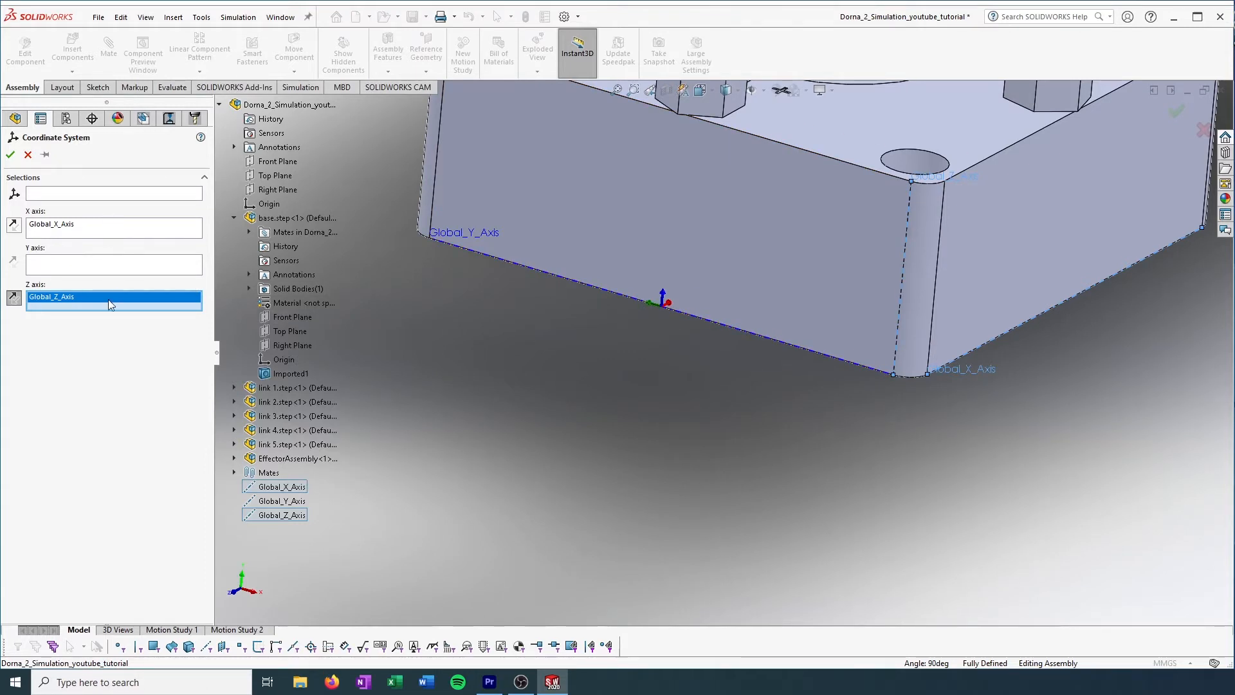
{"action": "left_click", "coordinate": [11, 155]}
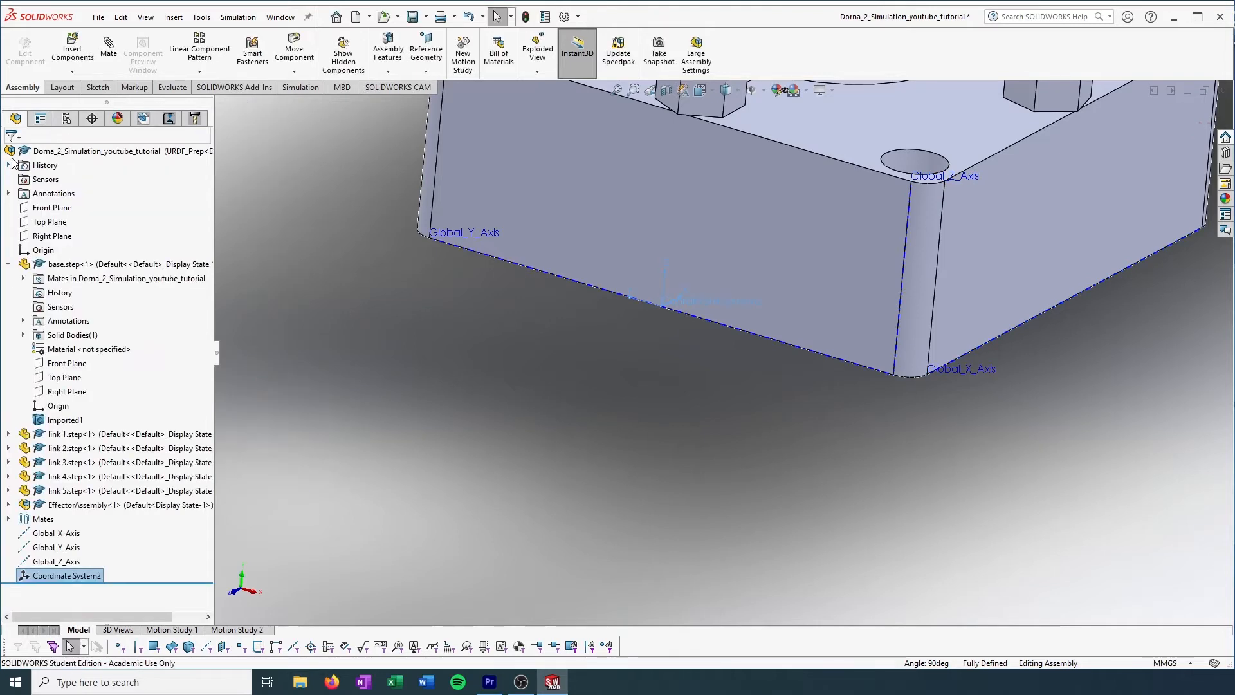
- Rename the new coordinate system as Global_Coordinate_System
{"action": "scroll", "coordinate": [695, 408], "scroll_direction": "down", "scroll_amount": 4}
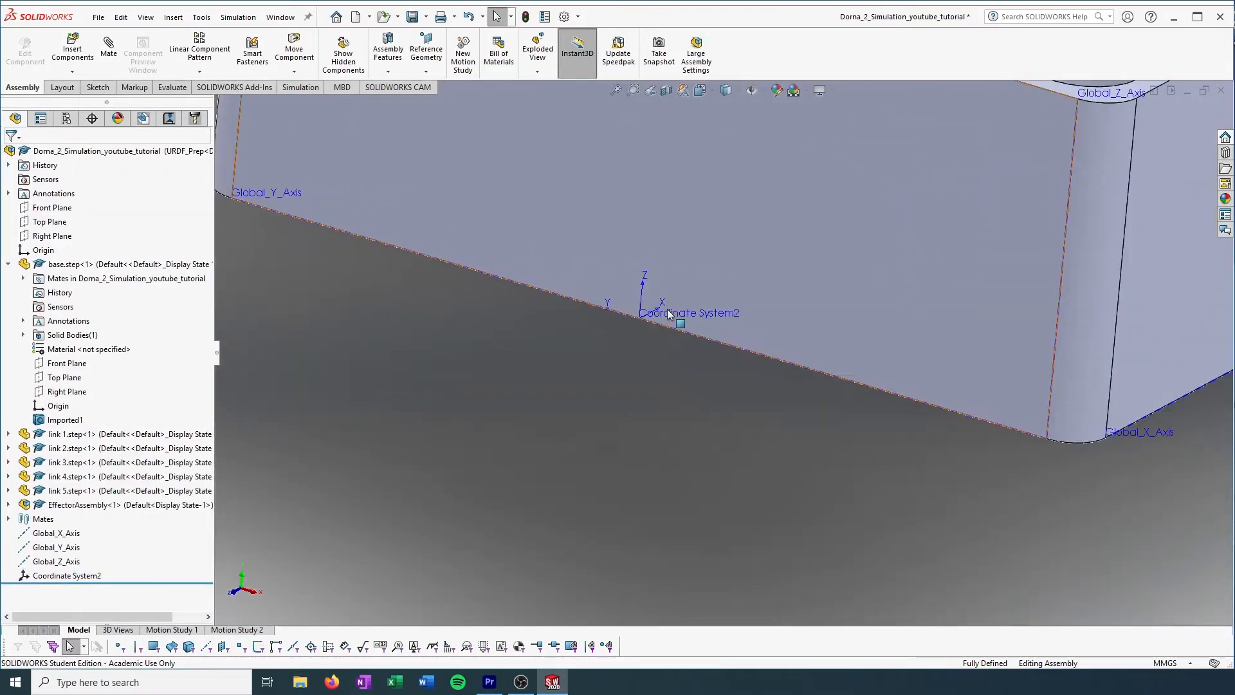
{"action": "left_click", "coordinate": [74, 576]}
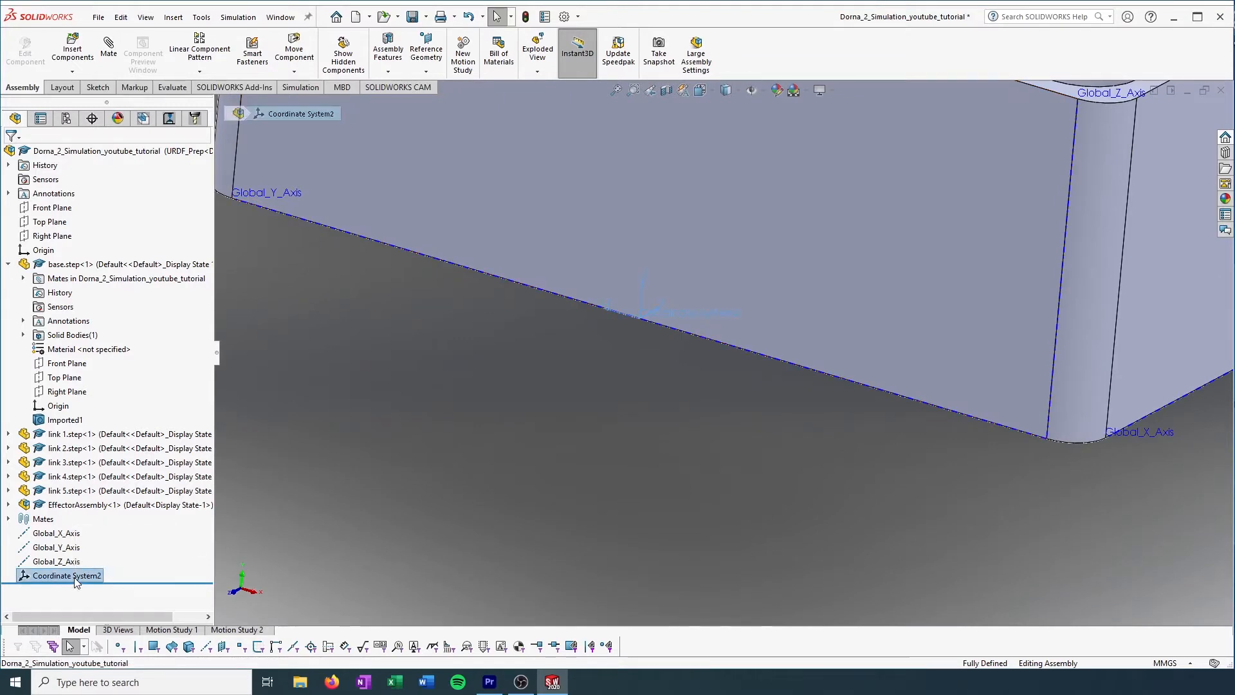
{"action": "right_click", "coordinate": [74, 579]}
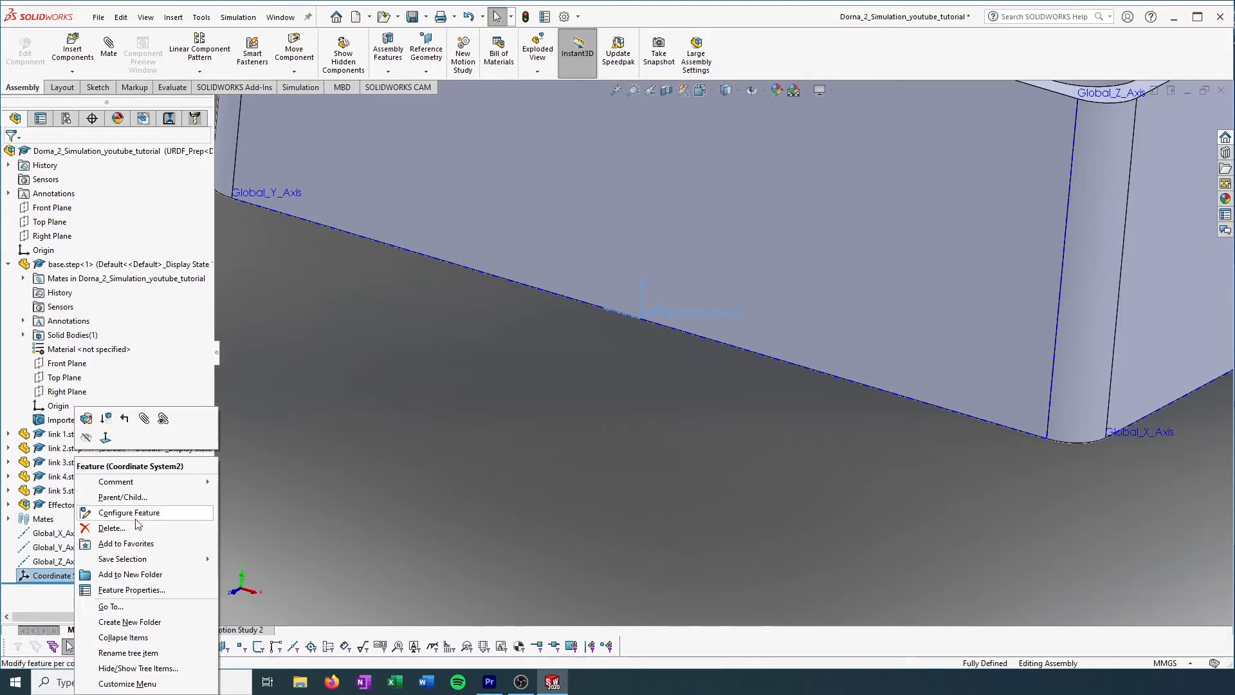
{"action": "left_click", "coordinate": [133, 653]}
{"action": "type", "text": "G"}
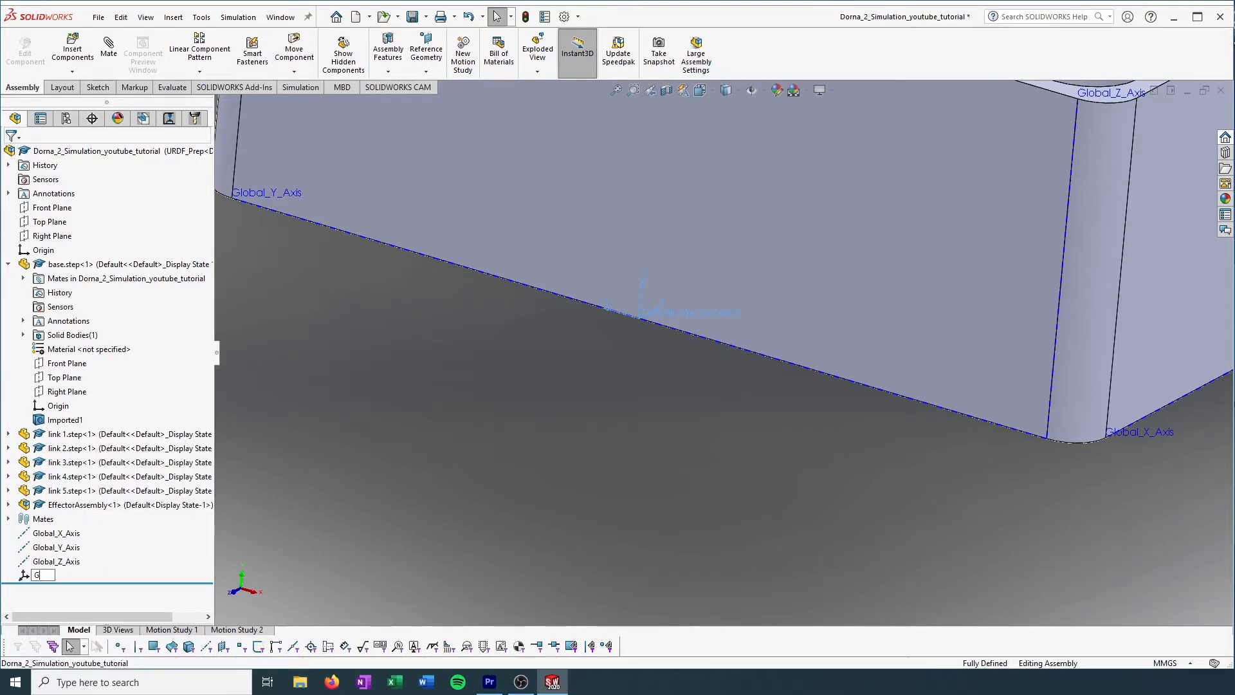
{"action": "type", "text": "lobal_Coordinate_System"}
{"action": "key", "text": "Return"}
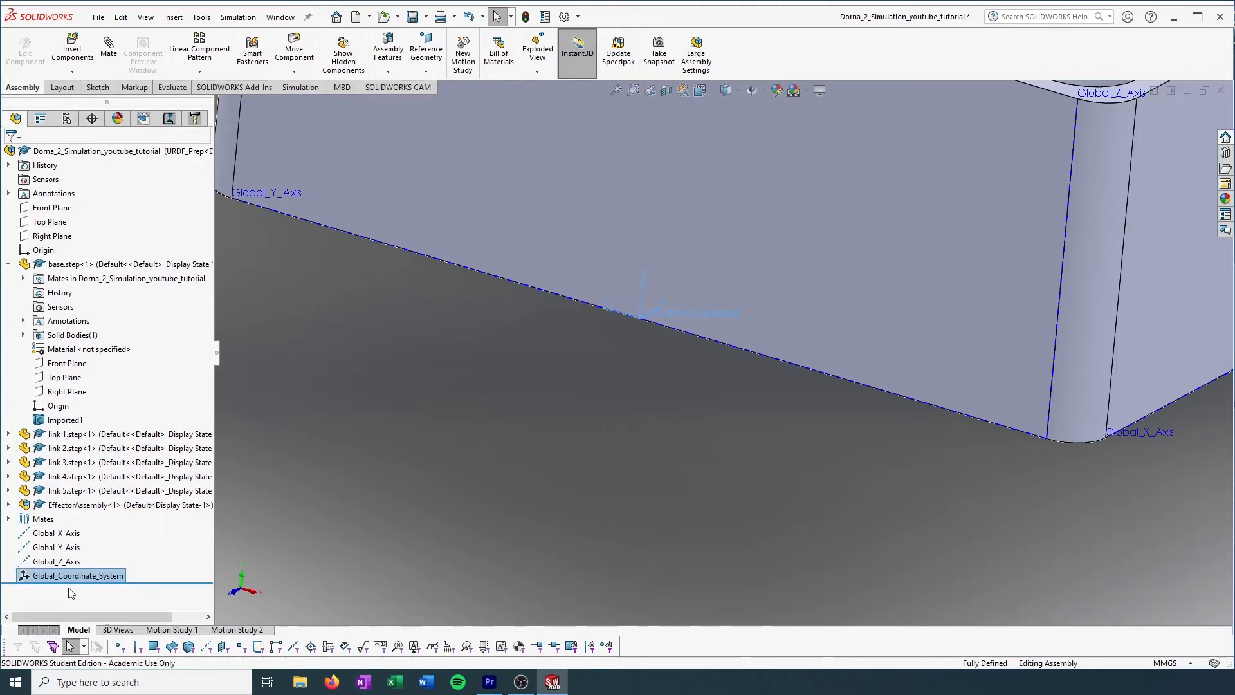
{"action": "left_click", "coordinate": [699, 415]}
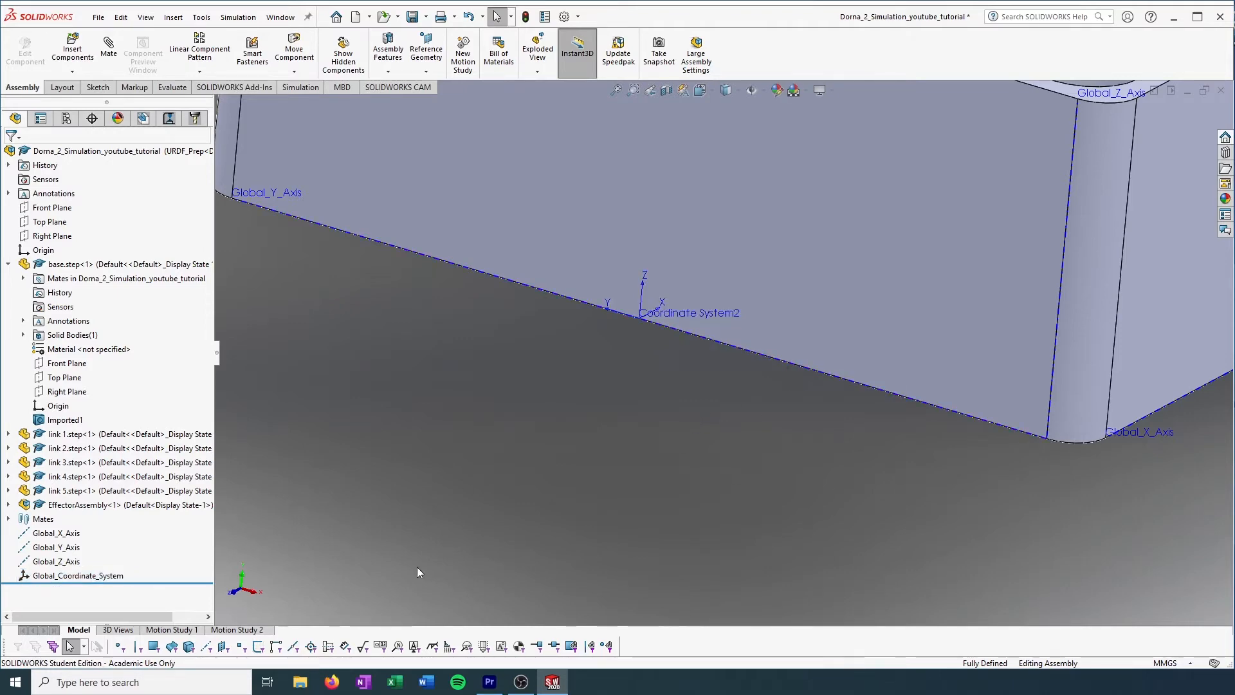
- Rebuild the assembly to refresh the coordinate system's label on the base
{"action": "scroll", "coordinate": [640, 379], "scroll_direction": "up", "scroll_amount": 8}
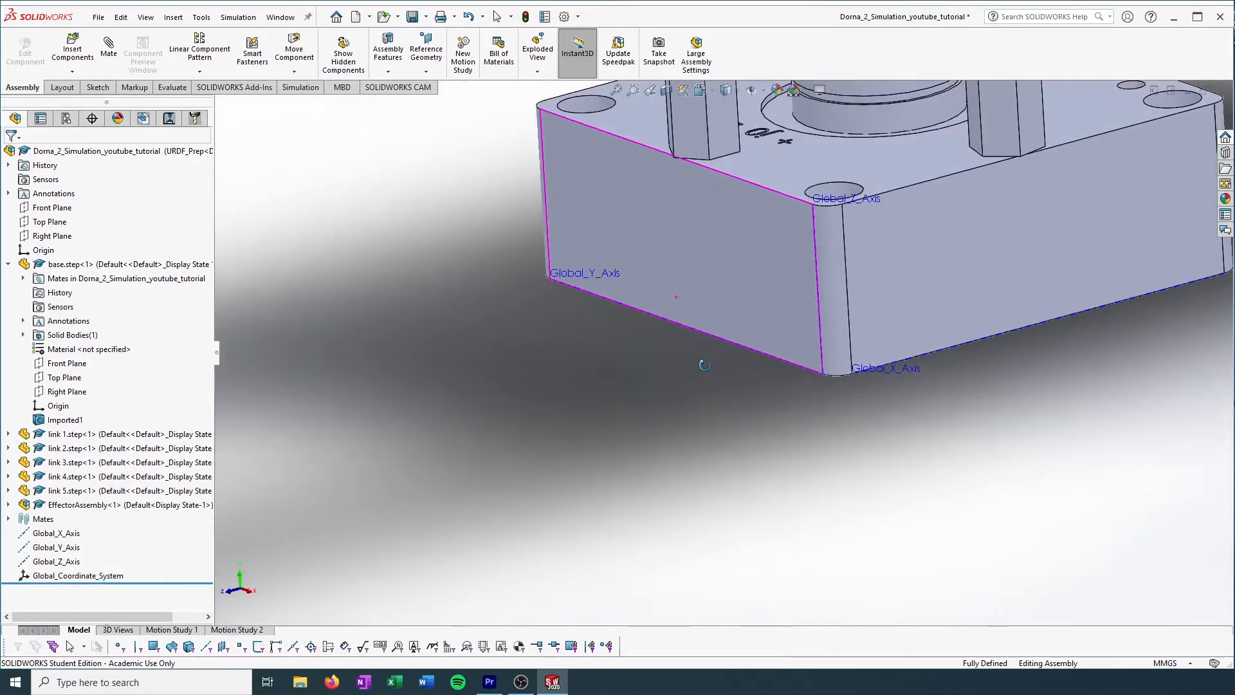
{"action": "middle_click_drag", "start_coordinate": [704, 365], "coordinate": [709, 366]}
{"action": "middle_click_drag", "start_coordinate": [673, 327], "coordinate": [652, 353], "text": "ctrl"}
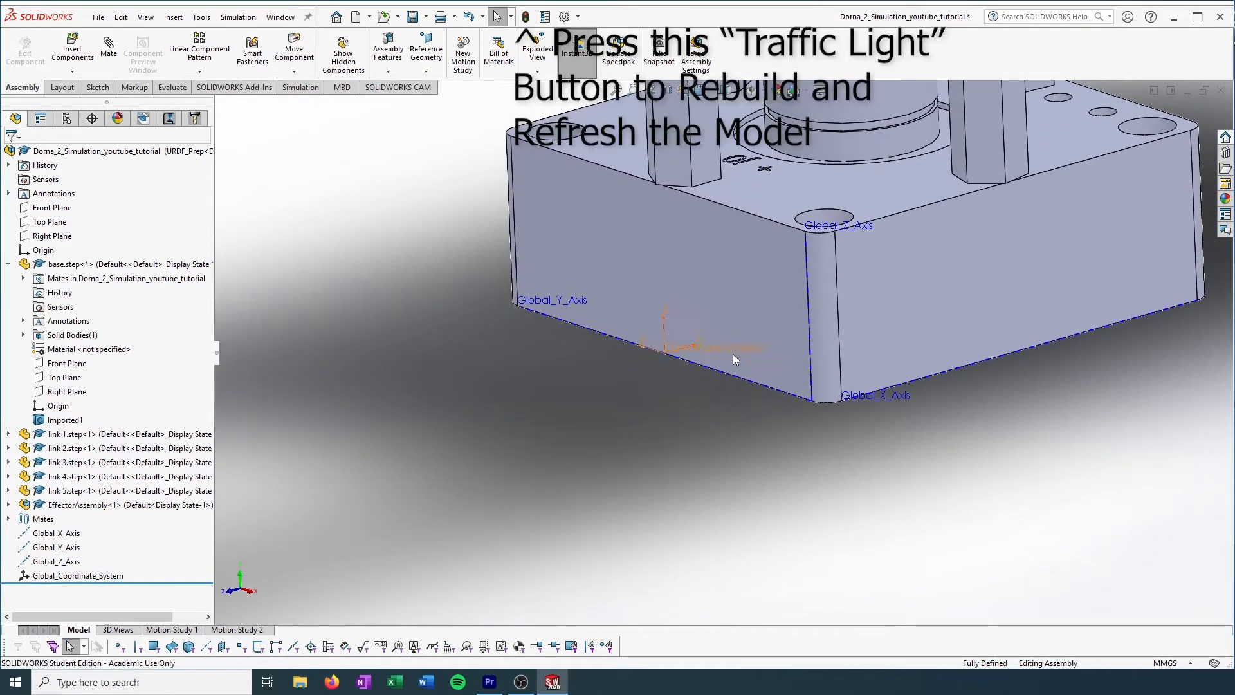
{"action": "left_click", "coordinate": [525, 16]}
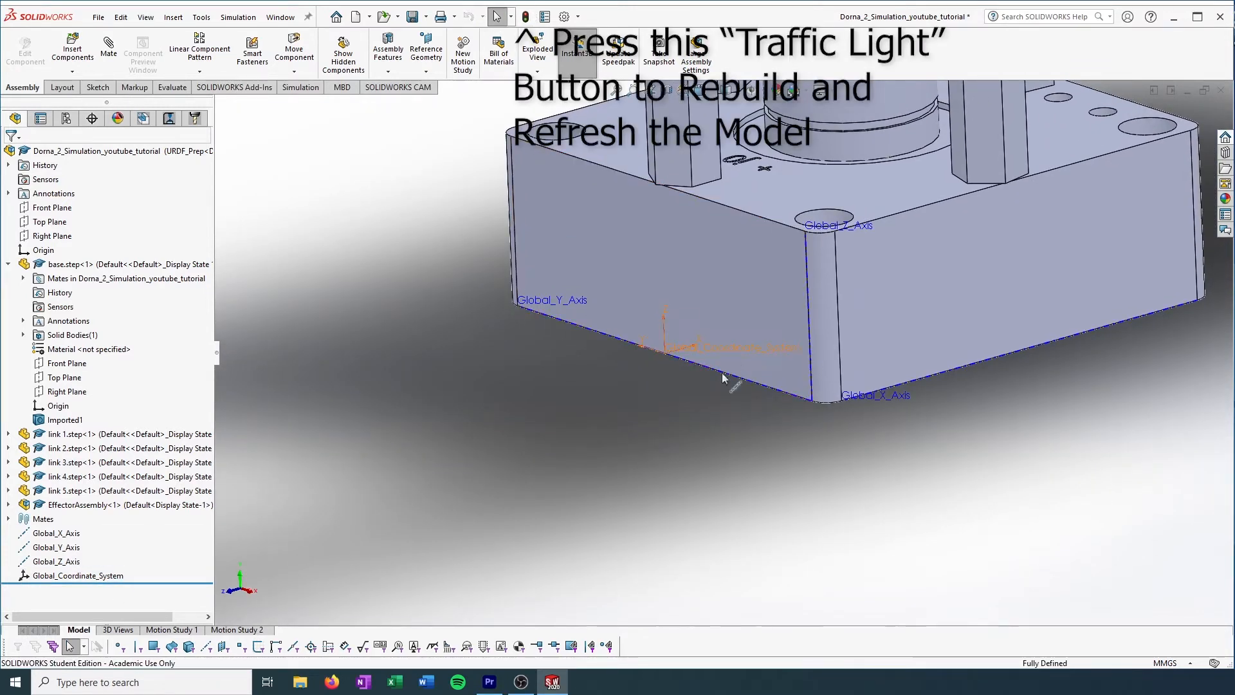
- Review the axis references in the definition of Global_Coordinate_System and cancel the edit
{"action": "left_click", "coordinate": [46, 575]}
{"action": "right_click", "coordinate": [47, 575]}
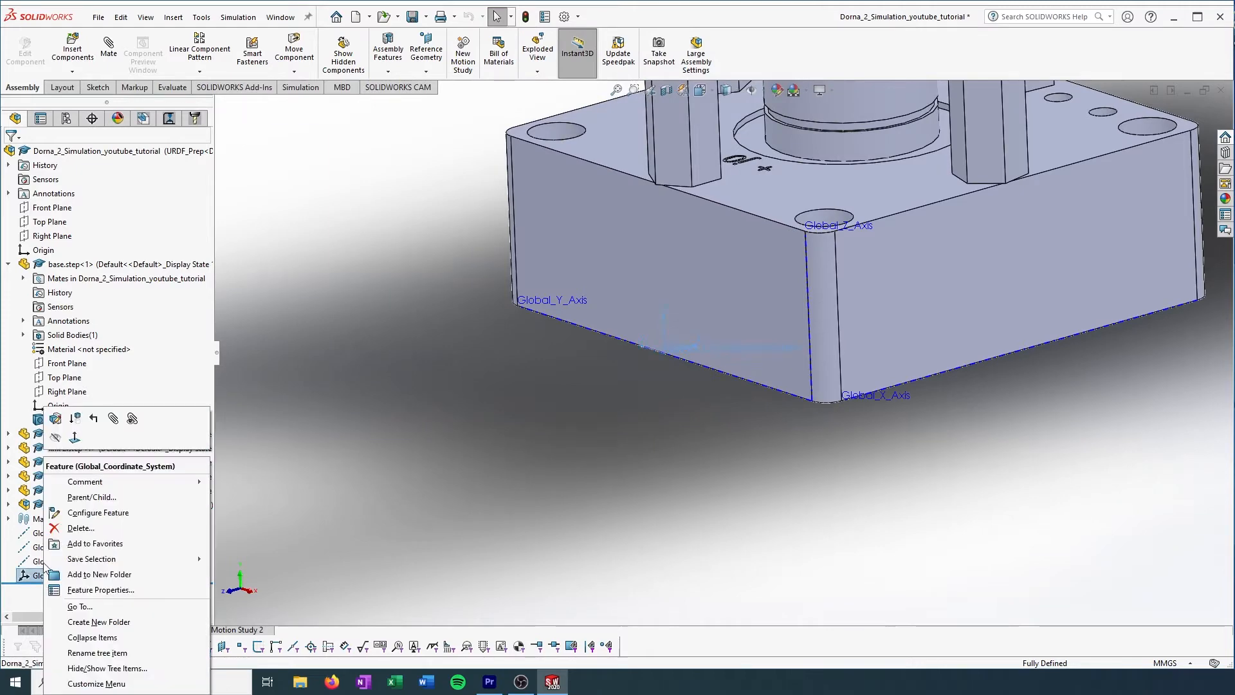
{"action": "left_click", "coordinate": [55, 419]}
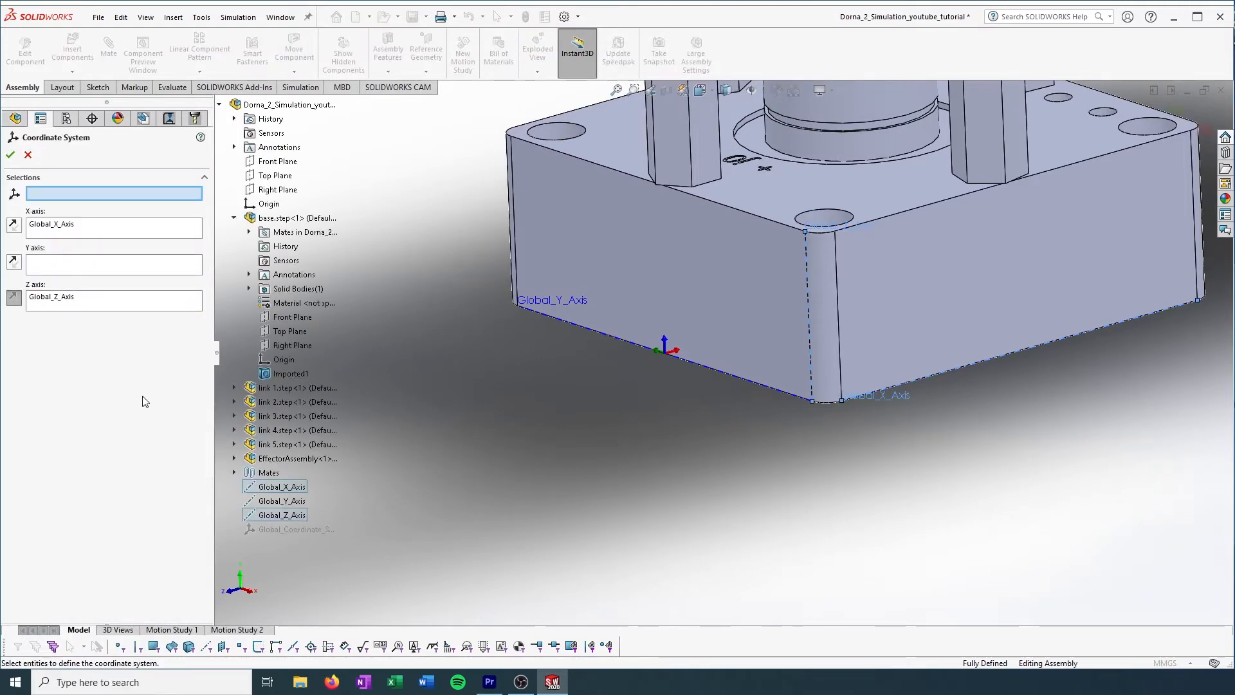
{"action": "scroll", "coordinate": [667, 346], "scroll_direction": "down", "scroll_amount": 5}
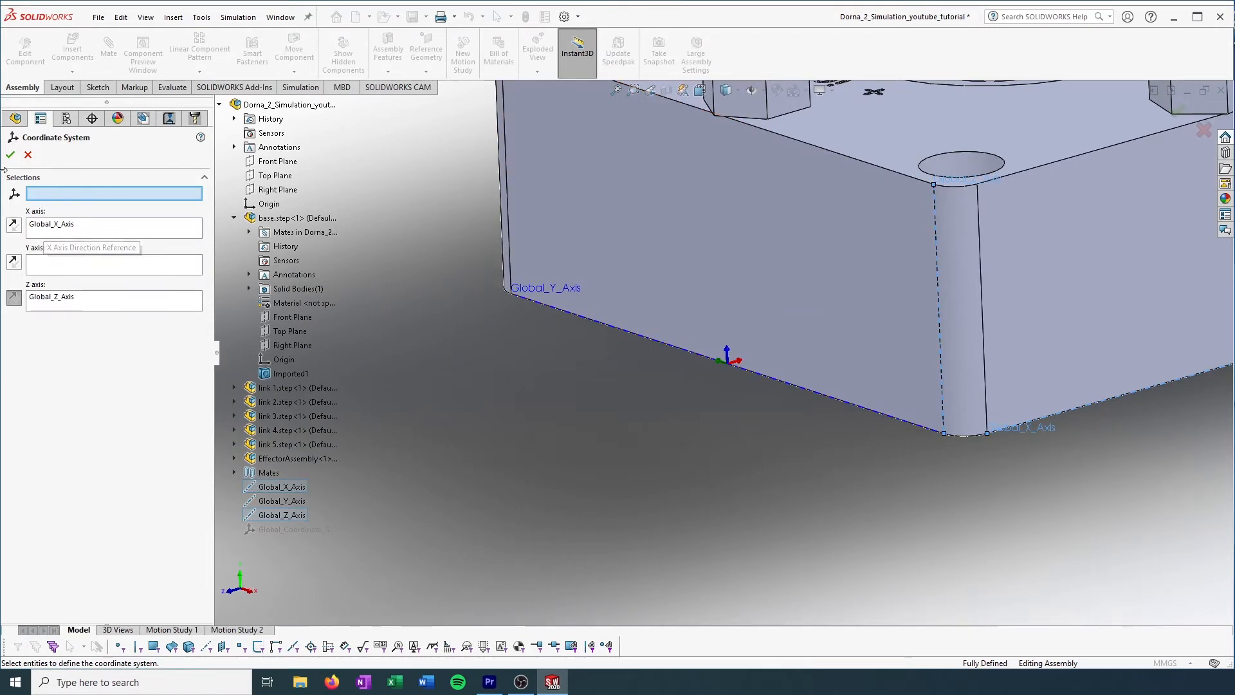
{"action": "left_click", "coordinate": [31, 156]}
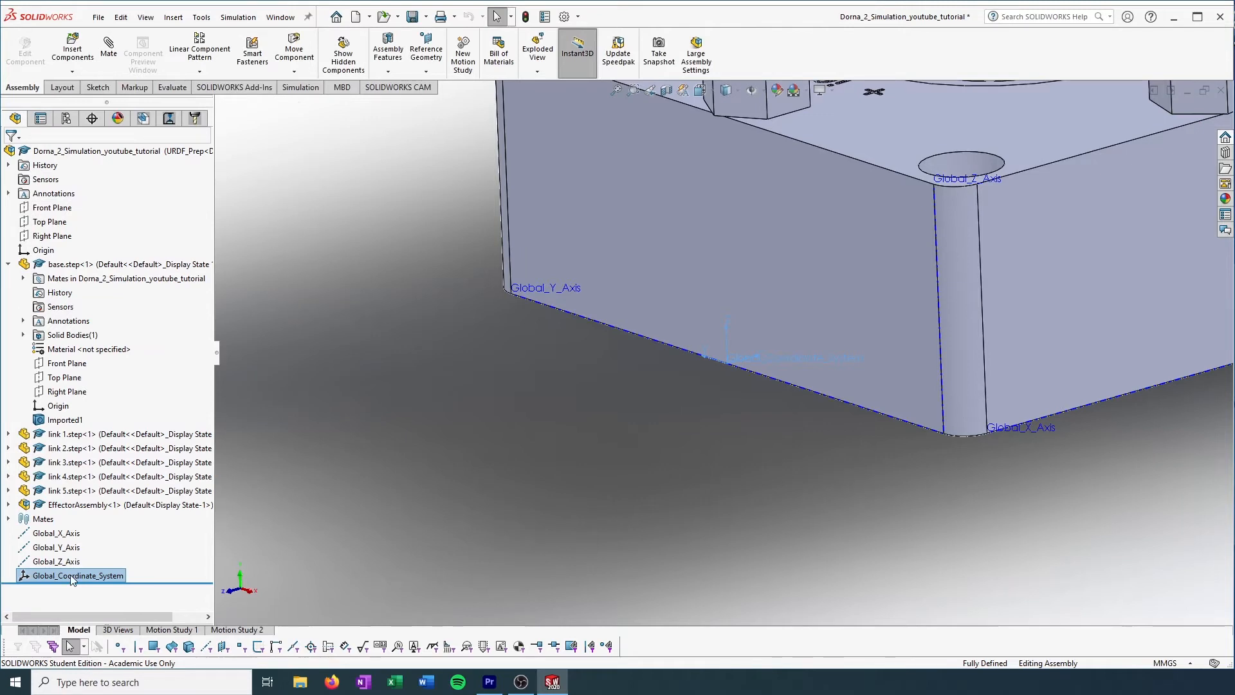
- Check the triad directions of Global_Coordinate_System against the base edges in its definition, and accept the definition as is
{"action": "right_click", "coordinate": [71, 579]}
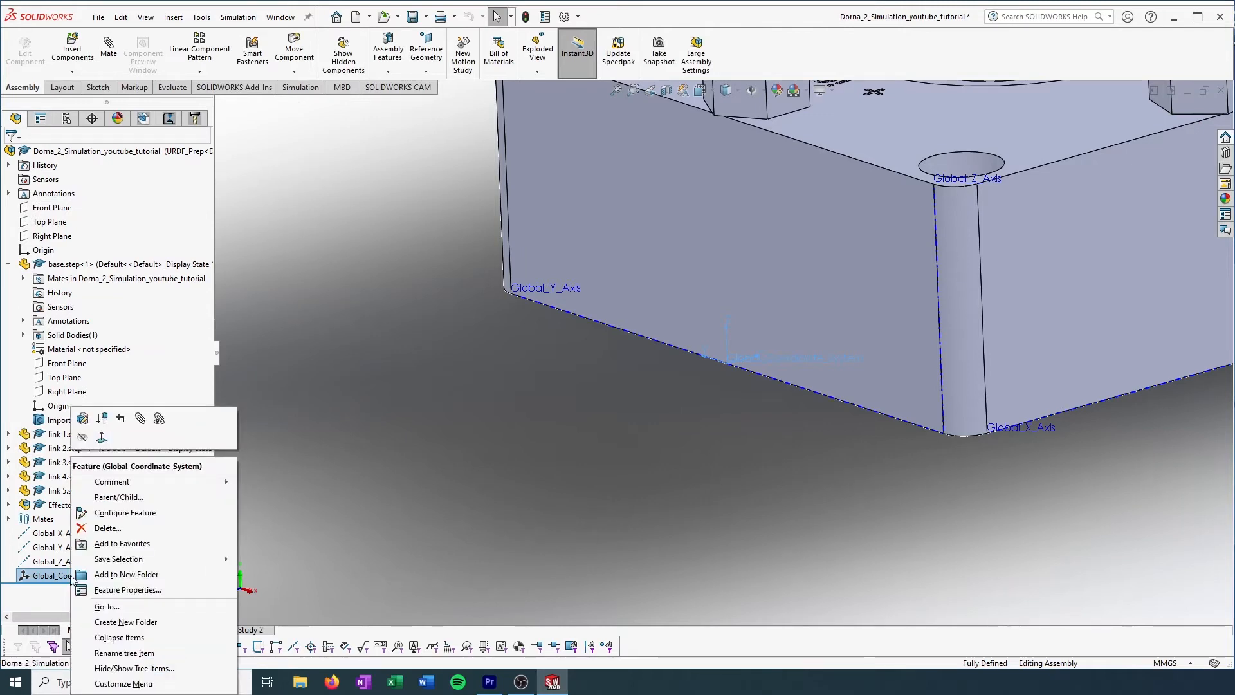
{"action": "left_click", "coordinate": [88, 419]}
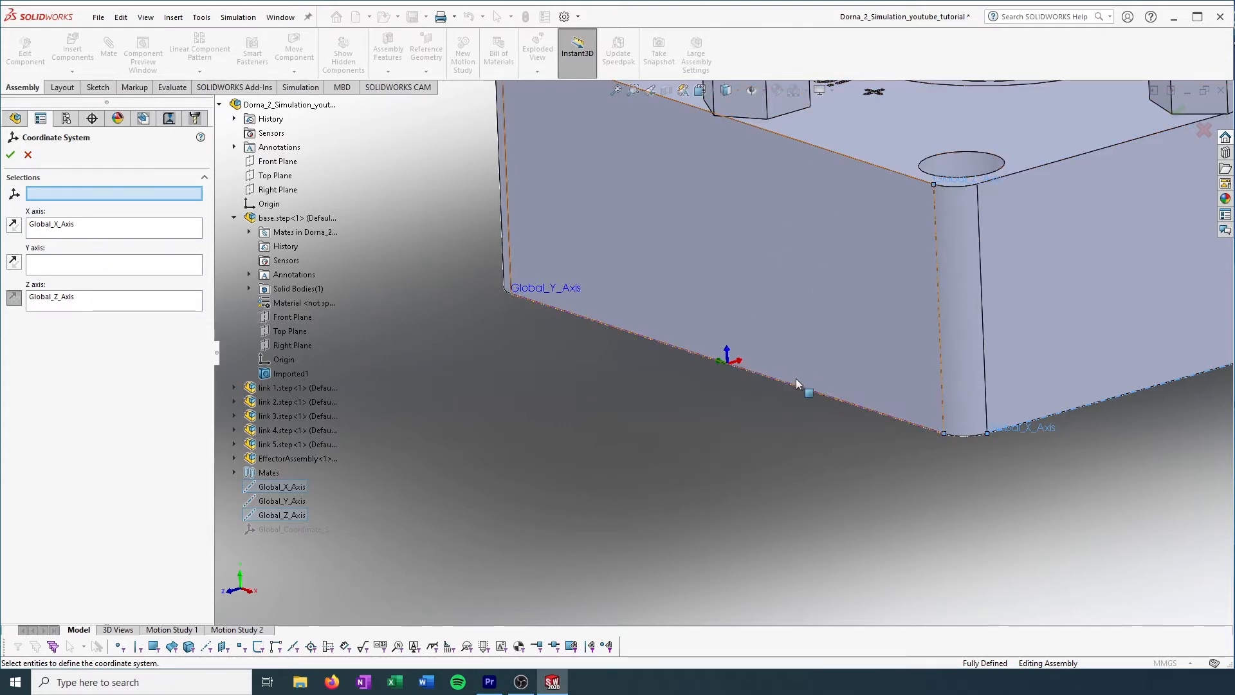
{"action": "left_click", "coordinate": [10, 154]}
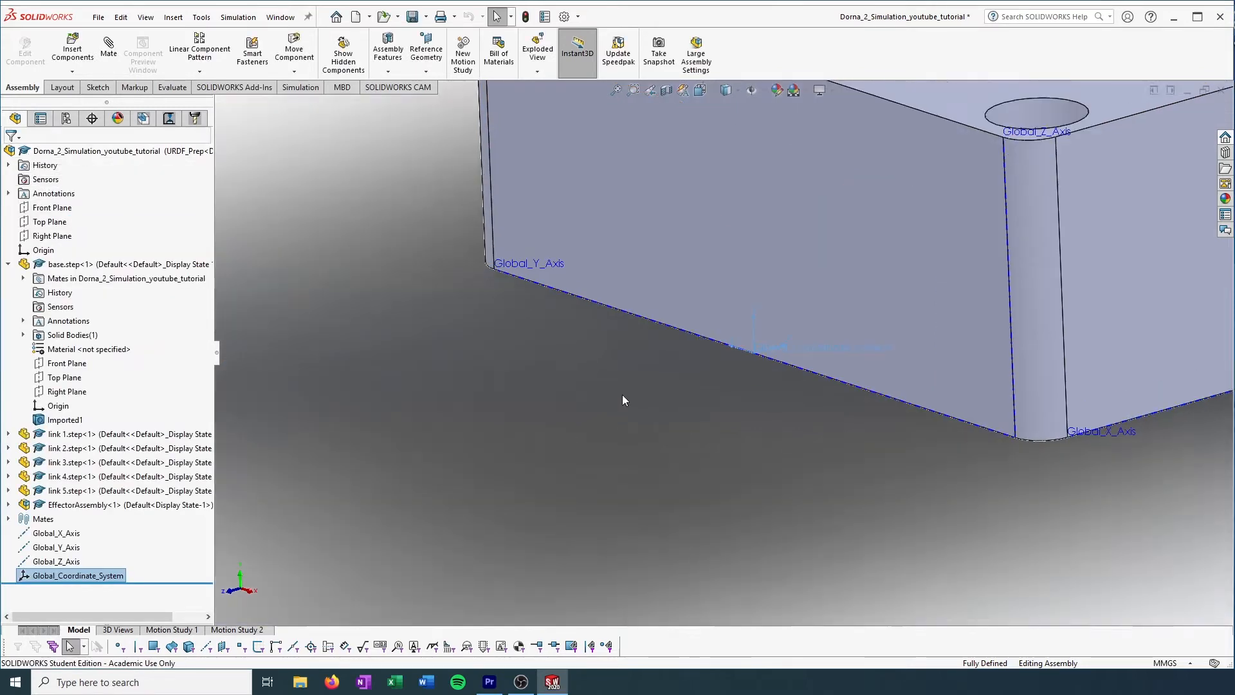
{"action": "left_click", "coordinate": [623, 395]}
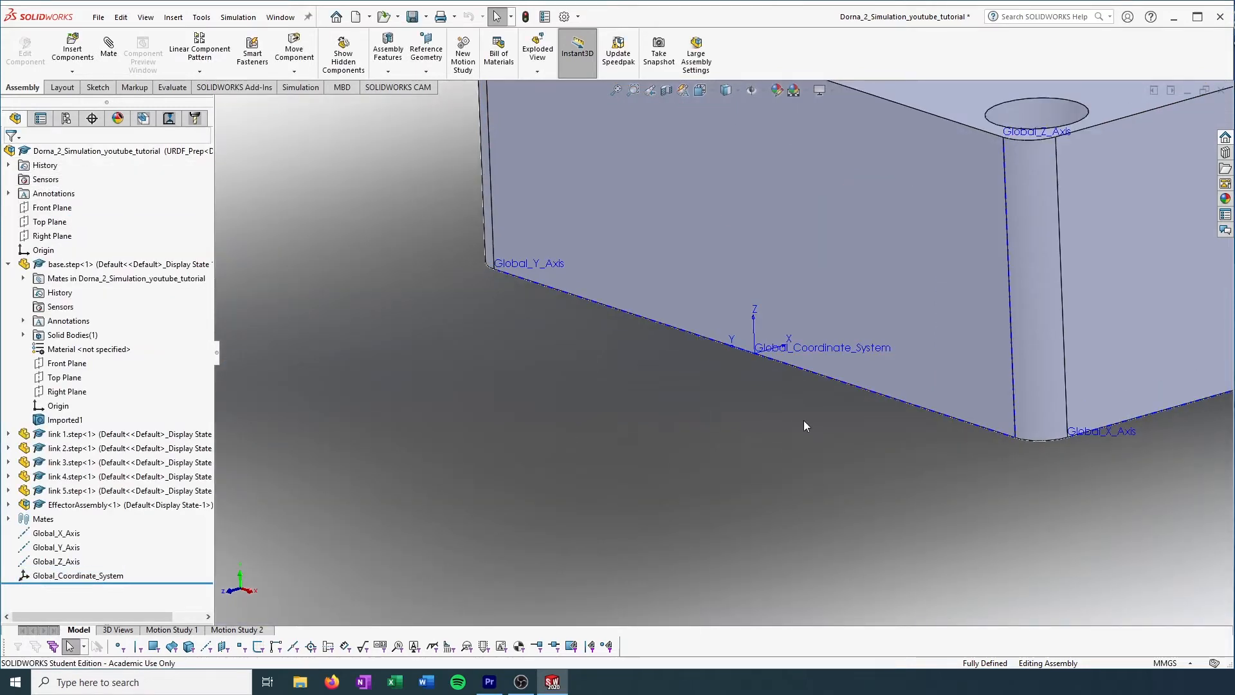
{"action": "scroll", "coordinate": [804, 419], "scroll_direction": "up", "scroll_amount": 5}
{"action": "middle_click_drag", "start_coordinate": [765, 385], "coordinate": [692, 442], "text": "ctrl"}
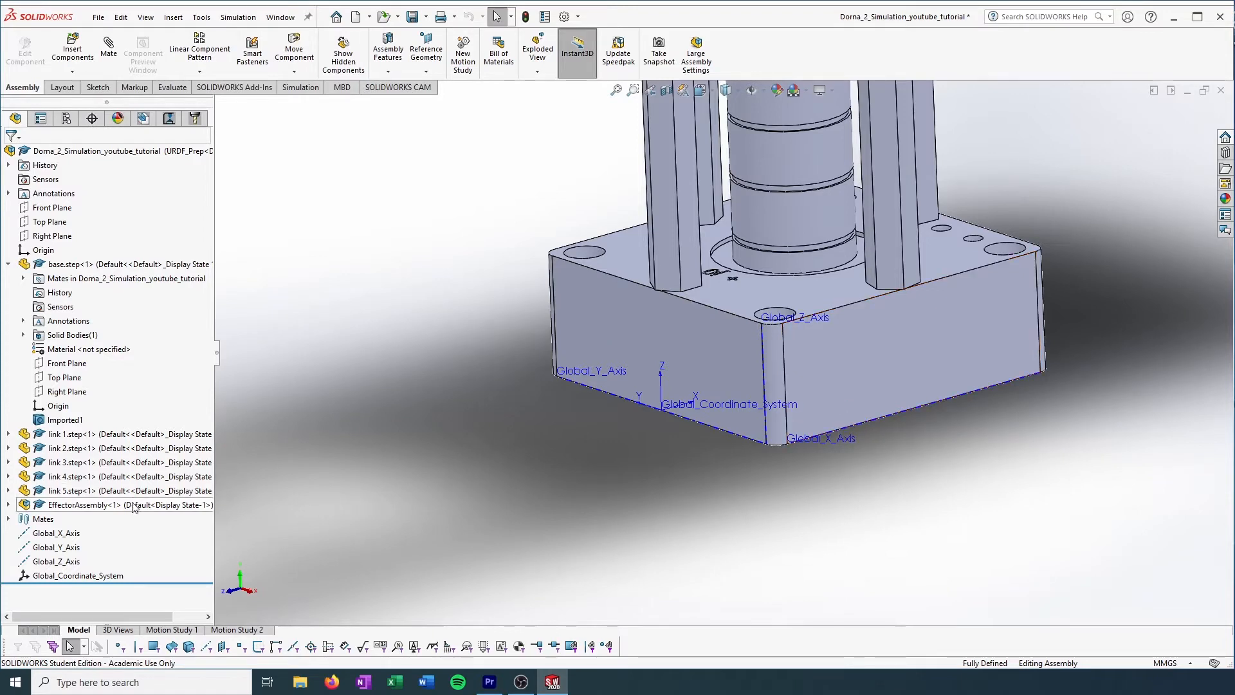
- Review the X axis and Z axis references in the definition of Global_Coordinate_System, and accept it as is
{"action": "left_click", "coordinate": [100, 583]}
{"action": "right_click", "coordinate": [97, 576]}
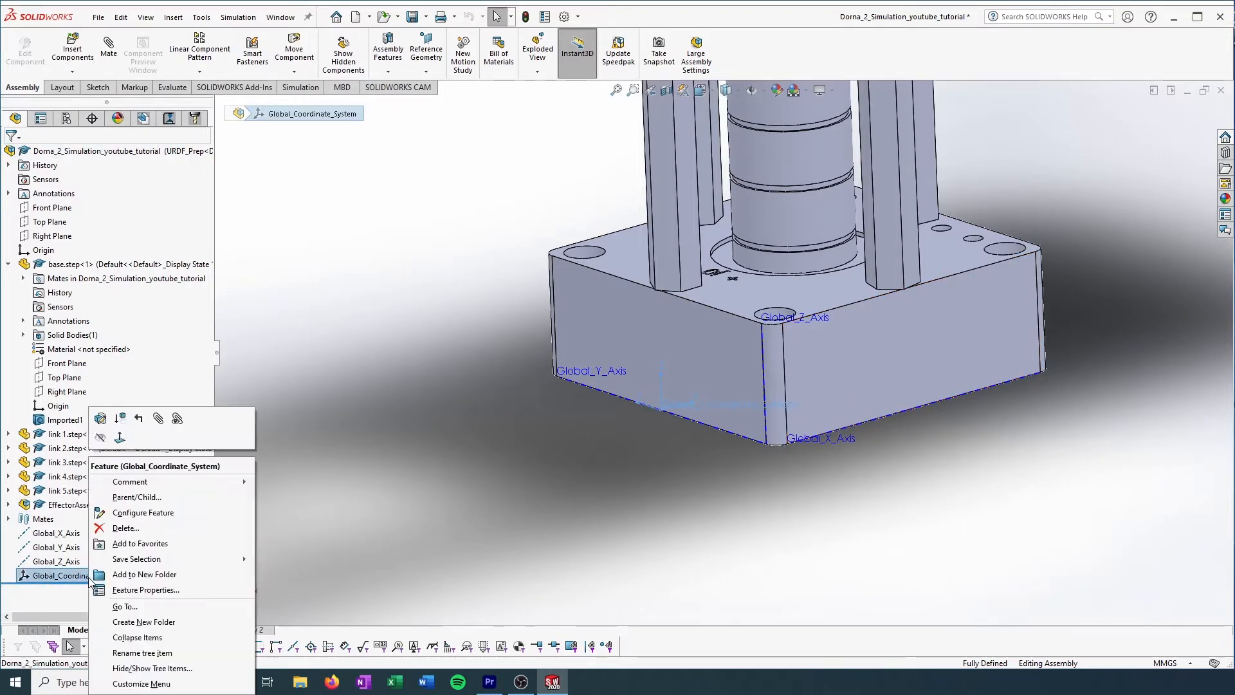
{"action": "left_click", "coordinate": [100, 419]}
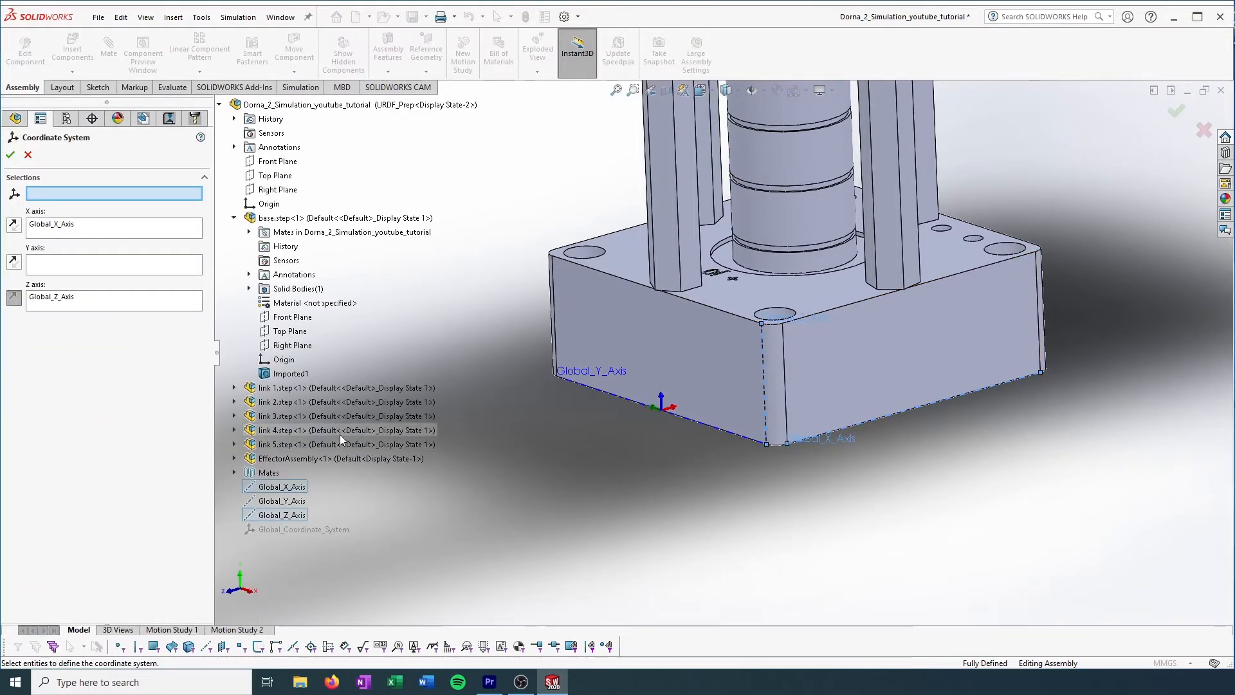
{"action": "left_click", "coordinate": [70, 228]}
{"action": "left_click", "coordinate": [84, 298]}
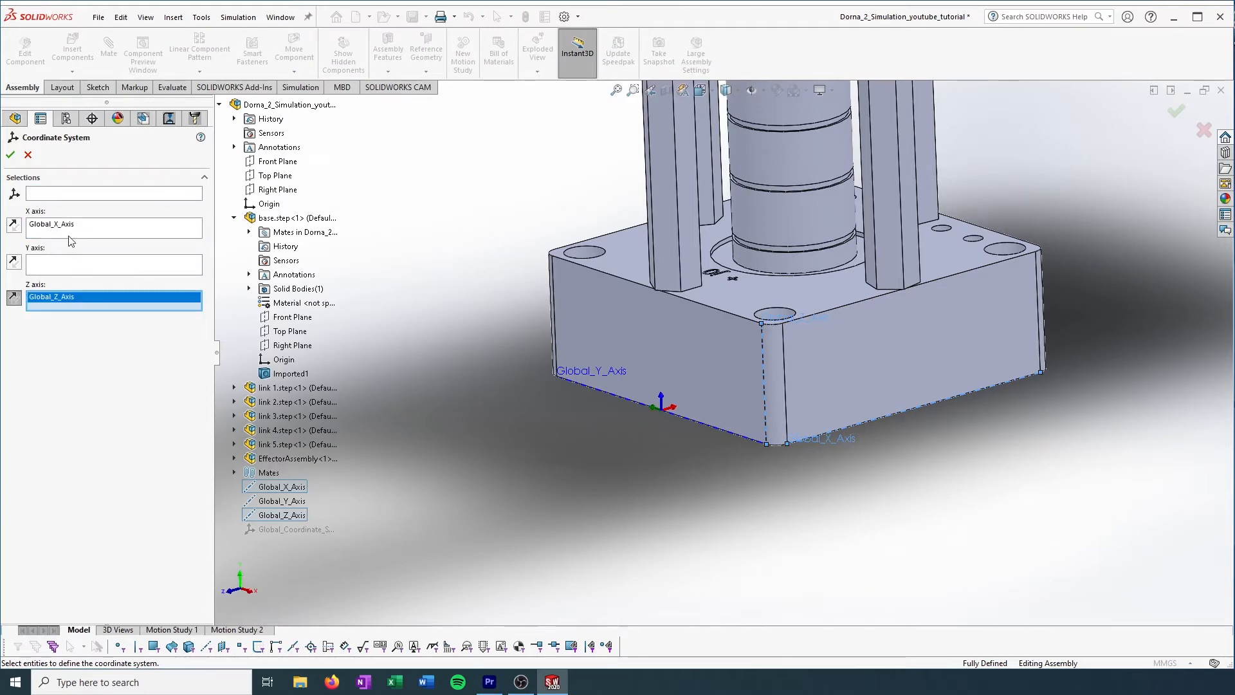
{"action": "left_click", "coordinate": [11, 155]}
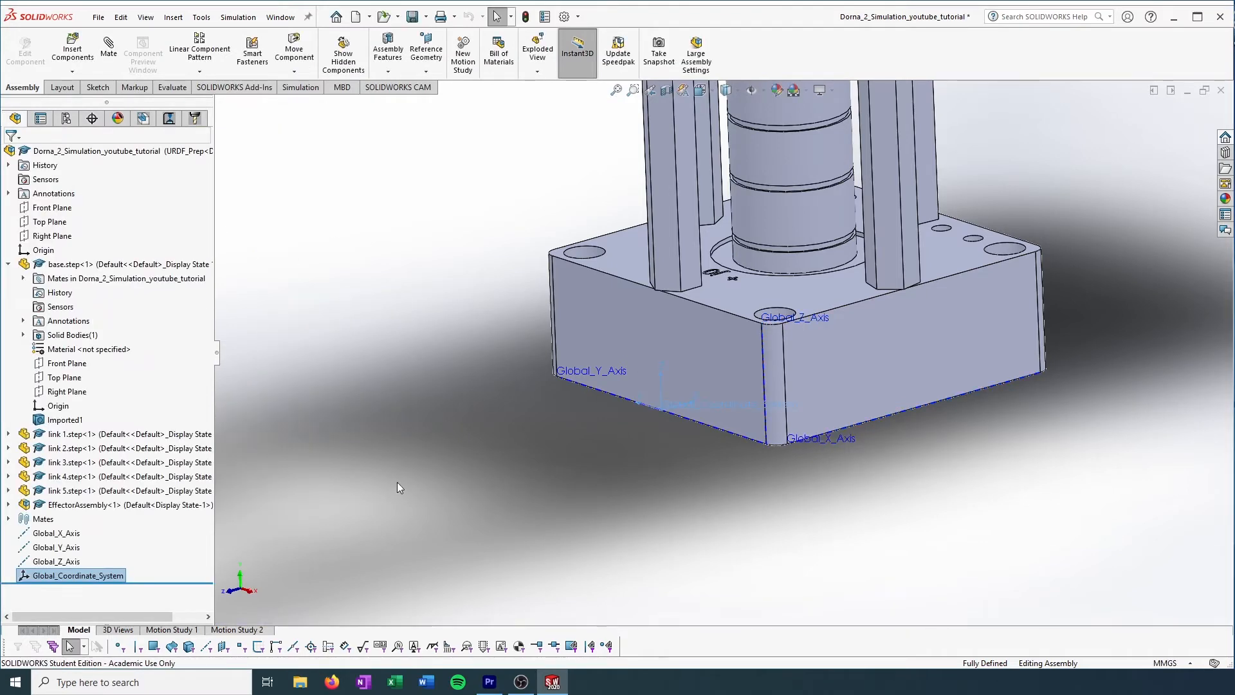
{"action": "left_click", "coordinate": [838, 490]}
- Examine the orientation of the Global_Coordinate_System triad against the global axes at the base's lower edges
{"action": "middle_click_drag", "start_coordinate": [859, 460], "coordinate": [784, 466], "text": "ctrl"}
{"action": "scroll", "coordinate": [572, 414], "scroll_direction": "down", "scroll_amount": 3}
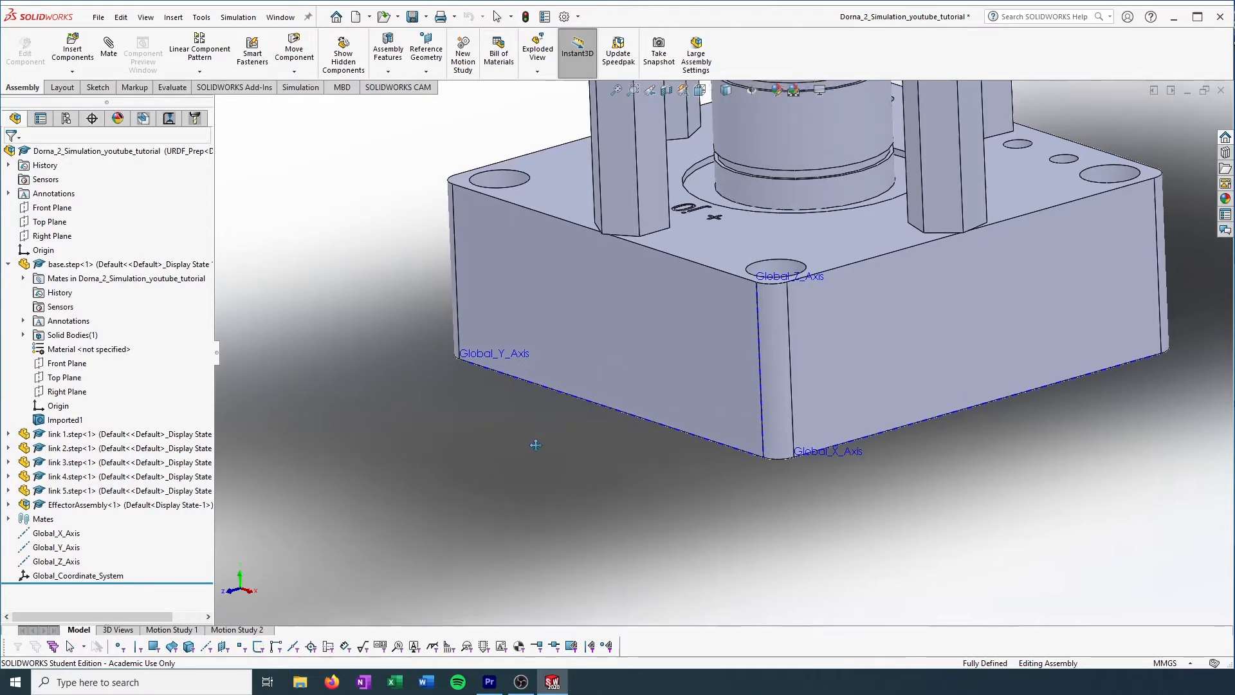
{"action": "middle_click_drag", "start_coordinate": [532, 451], "coordinate": [548, 437], "text": "ctrl"}
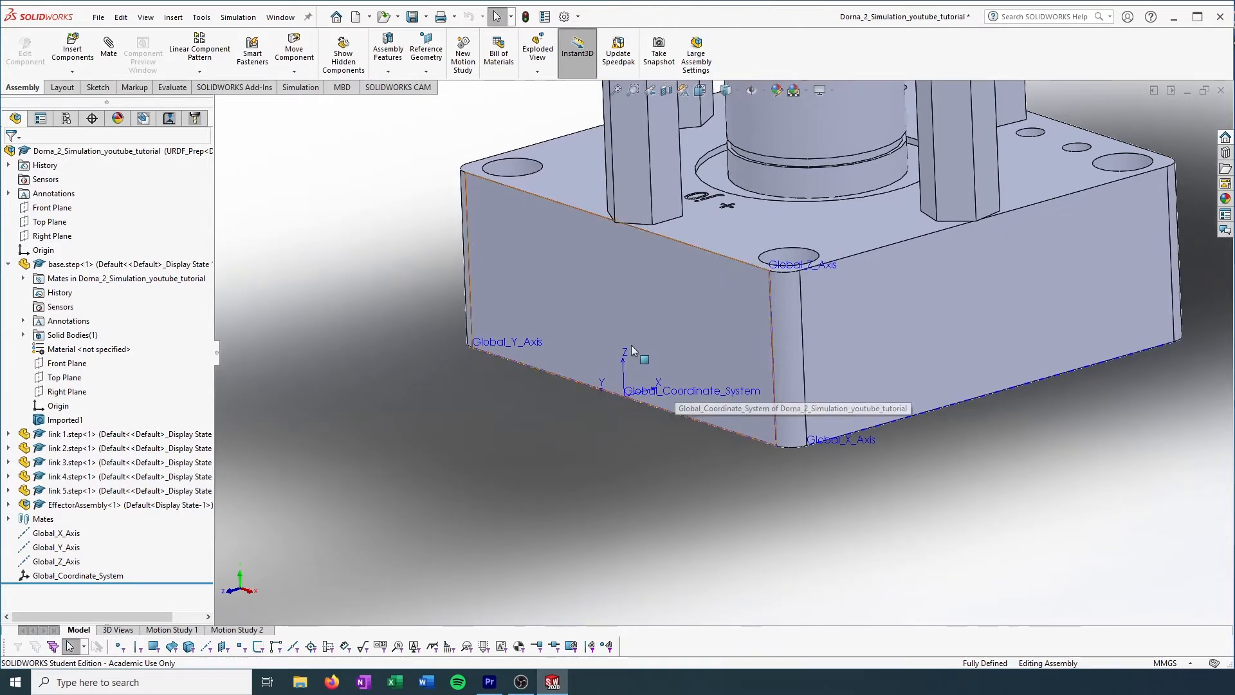
{"action": "scroll", "coordinate": [645, 434], "scroll_direction": "up", "scroll_amount": 2}
{"action": "scroll", "coordinate": [645, 435], "scroll_direction": "down", "scroll_amount": 2}
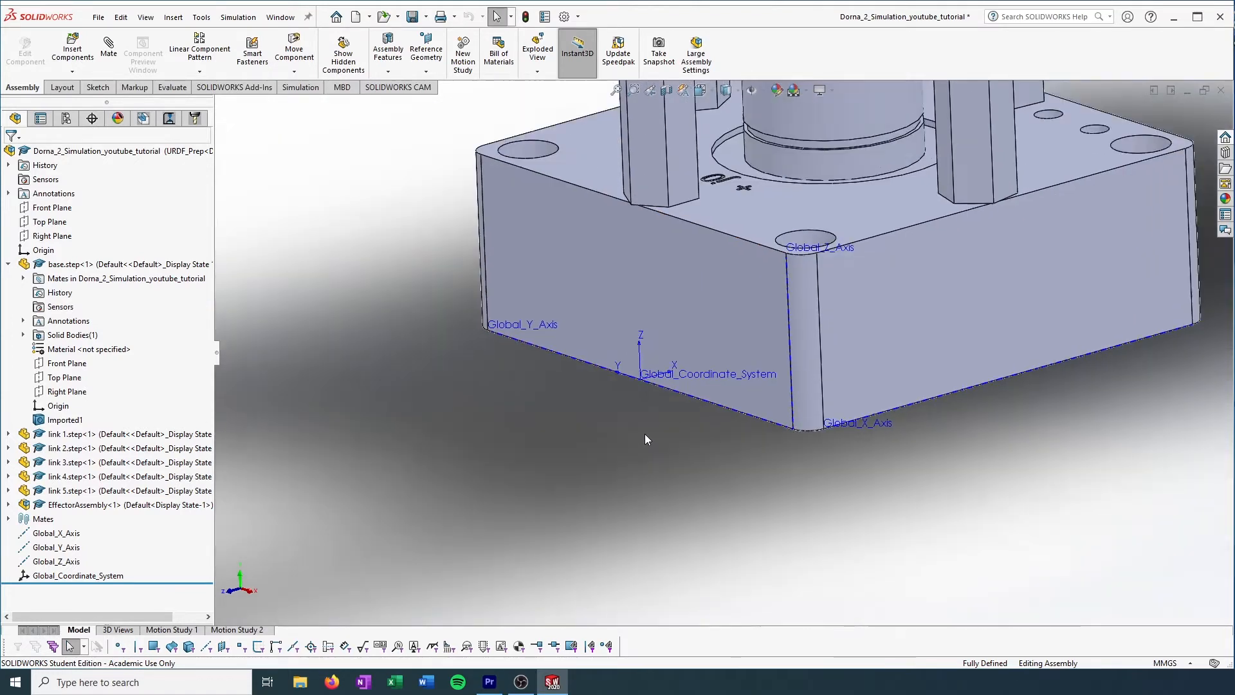
{"action": "middle_click_drag", "start_coordinate": [646, 432], "coordinate": [641, 457], "text": "ctrl"}
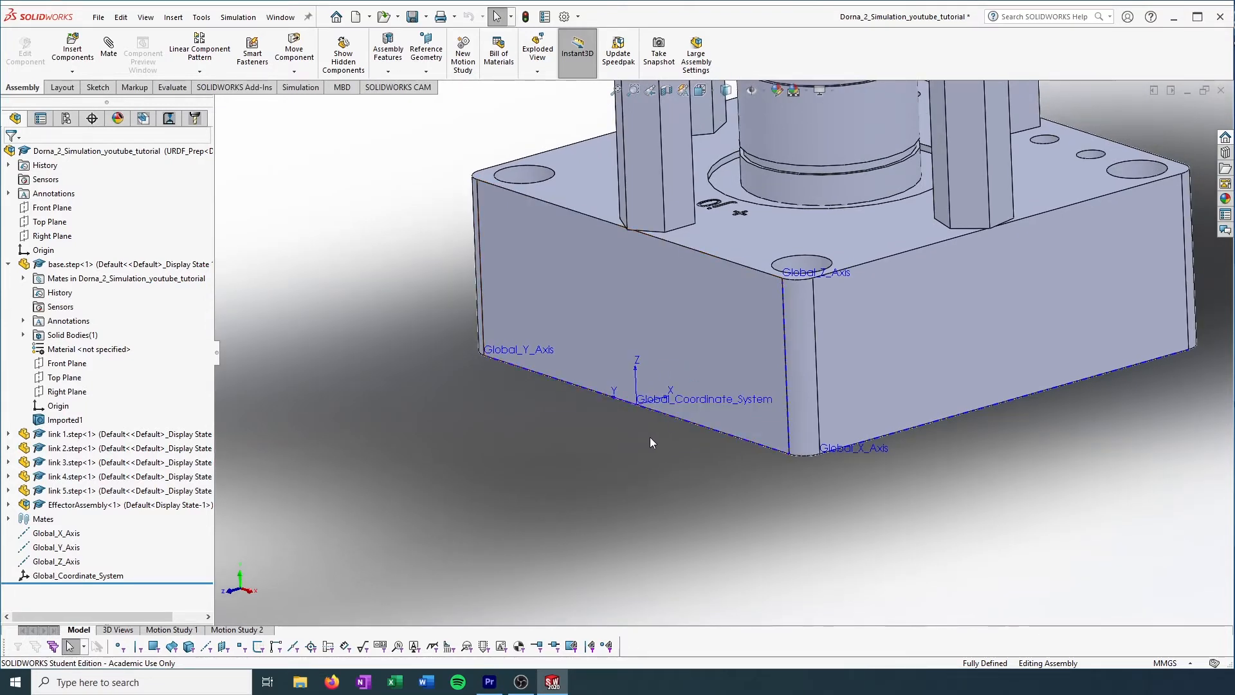
{"action": "middle_click_drag", "start_coordinate": [651, 440], "coordinate": [648, 453], "text": "ctrl"}
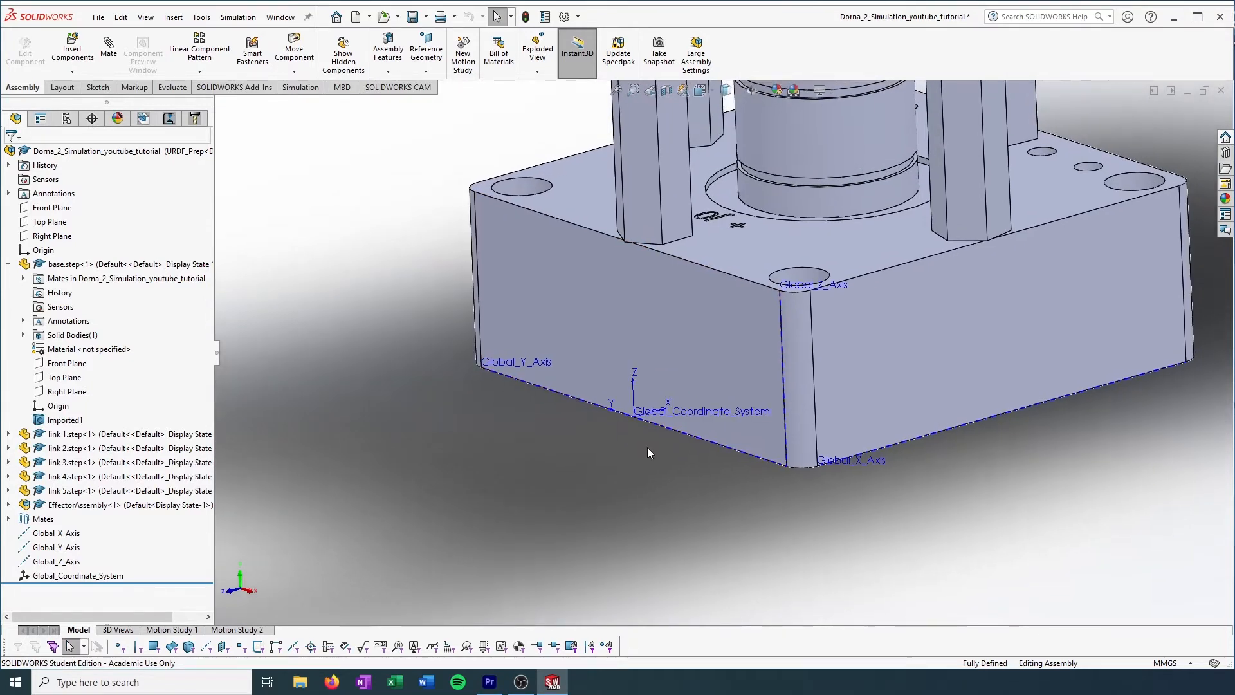
{"action": "scroll", "coordinate": [645, 419], "scroll_direction": "up", "scroll_amount": 3}
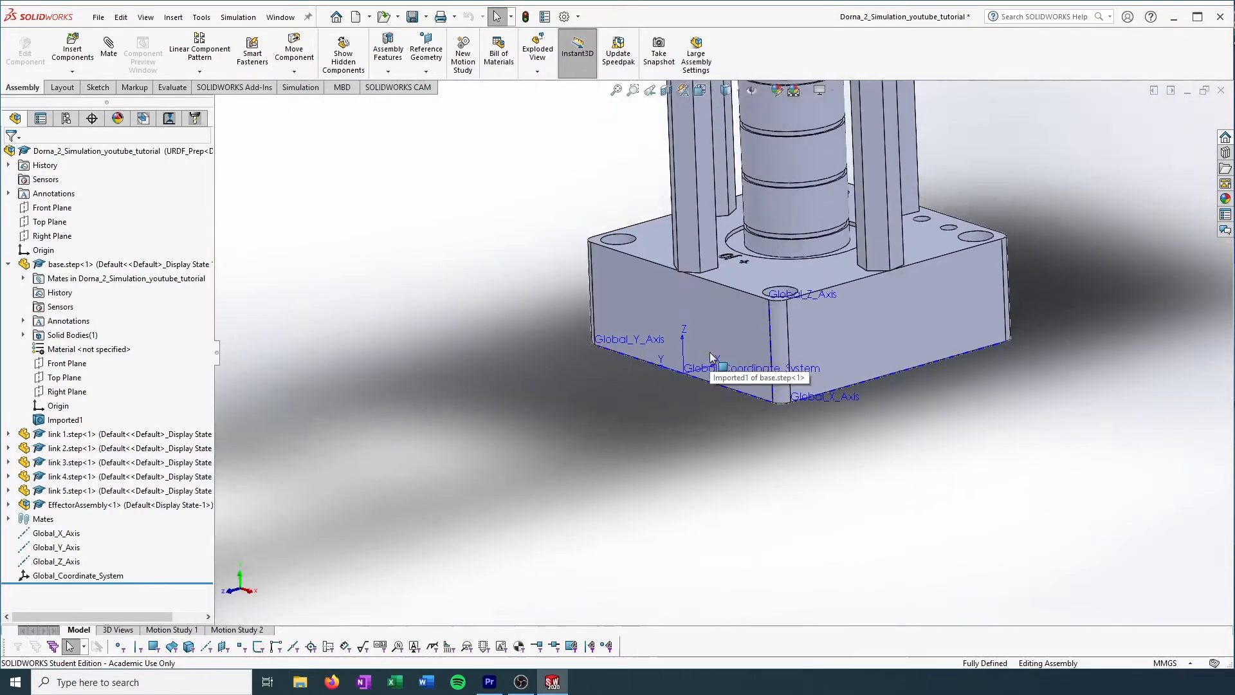
- Inspect the arm from the side, above and below to see how link 1 turns on the base
{"action": "scroll", "coordinate": [711, 357], "scroll_direction": "up", "scroll_amount": 5}
{"action": "mouse_move", "coordinate": [712, 358]}
{"action": "middle_mouse_down"}
{"action": "mouse_move", "coordinate": [565, 422]}
{"action": "mouse_move", "coordinate": [611, 411]}
{"action": "mouse_move", "coordinate": [704, 338]}
{"action": "middle_mouse_up"}
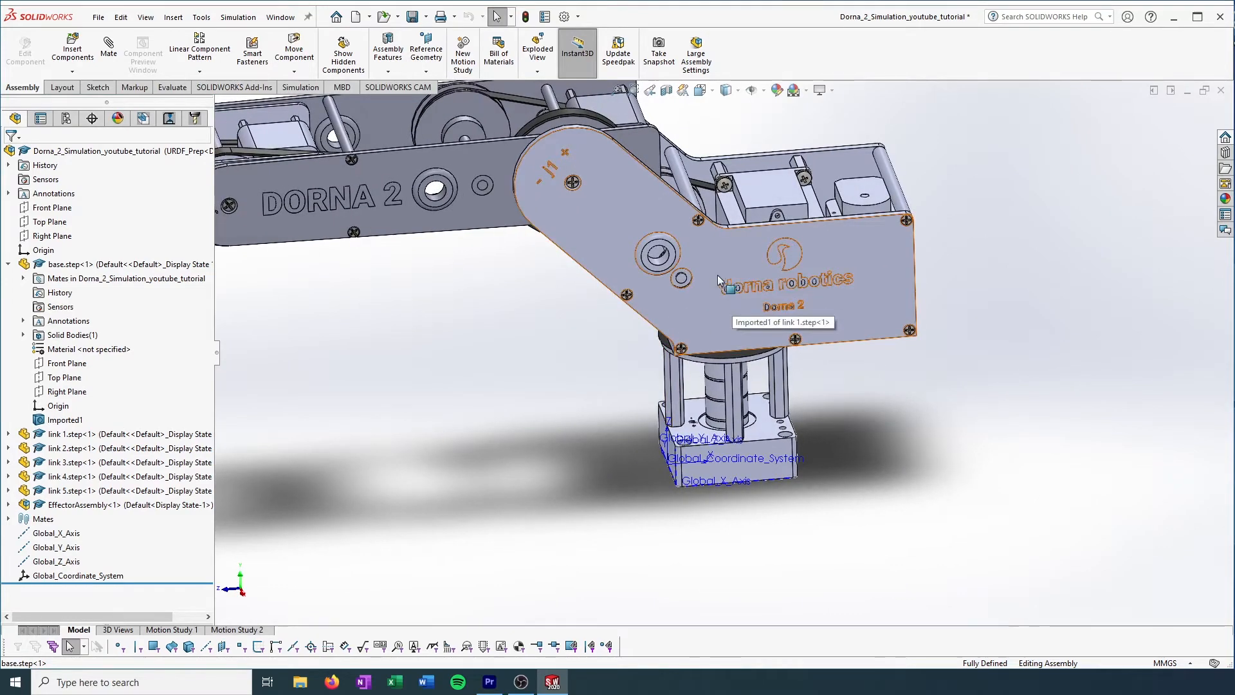
{"action": "middle_click_drag", "start_coordinate": [717, 275], "coordinate": [697, 386]}
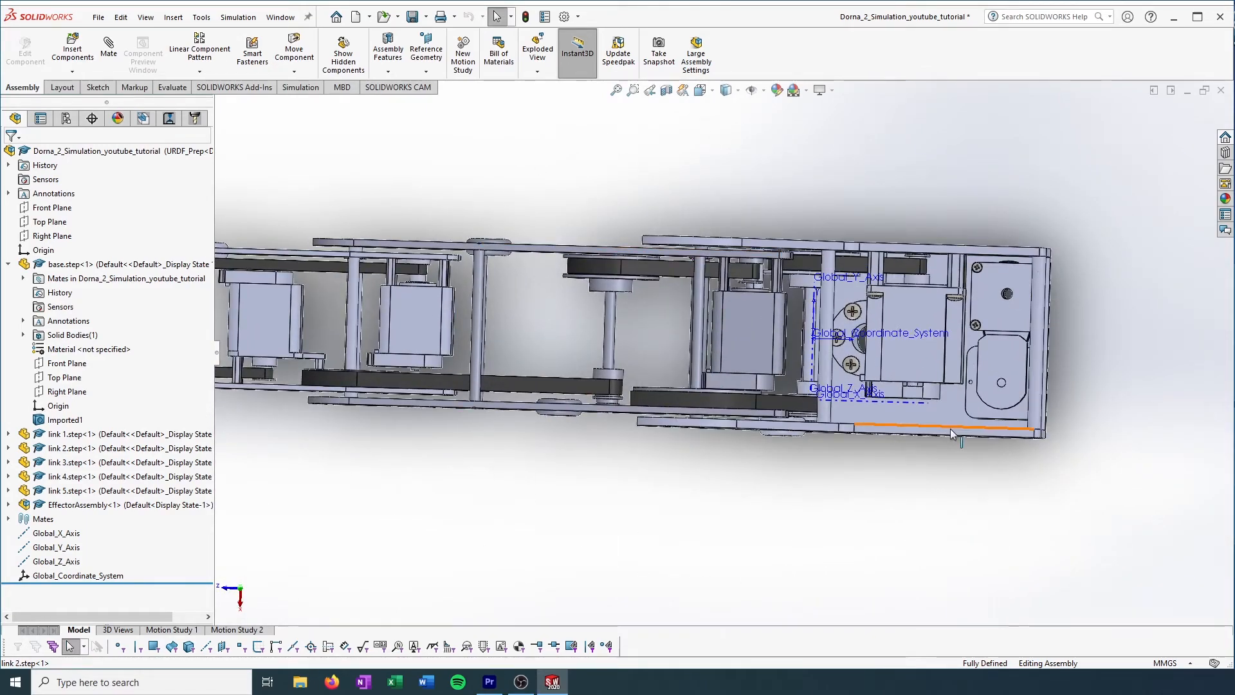
{"action": "middle_click_drag", "start_coordinate": [951, 429], "coordinate": [802, 187]}
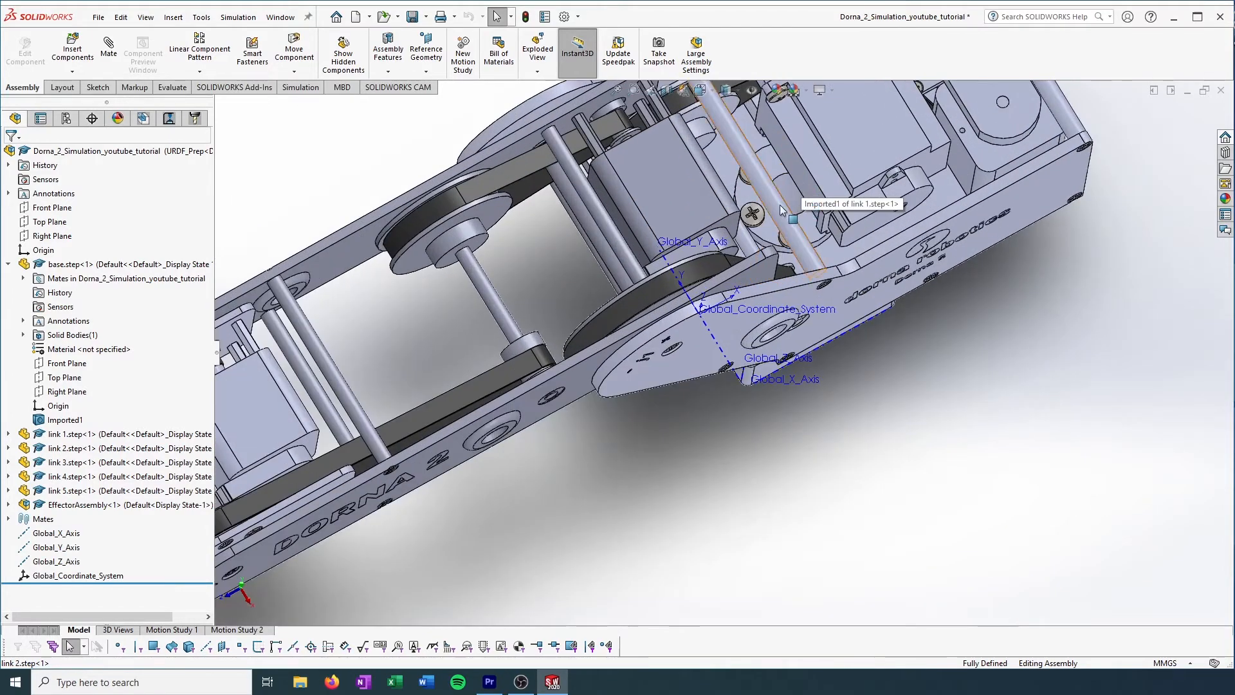
{"action": "scroll", "coordinate": [787, 206], "scroll_direction": "down", "scroll_amount": 5}
{"action": "scroll", "coordinate": [778, 226], "scroll_direction": "up", "scroll_amount": 10}
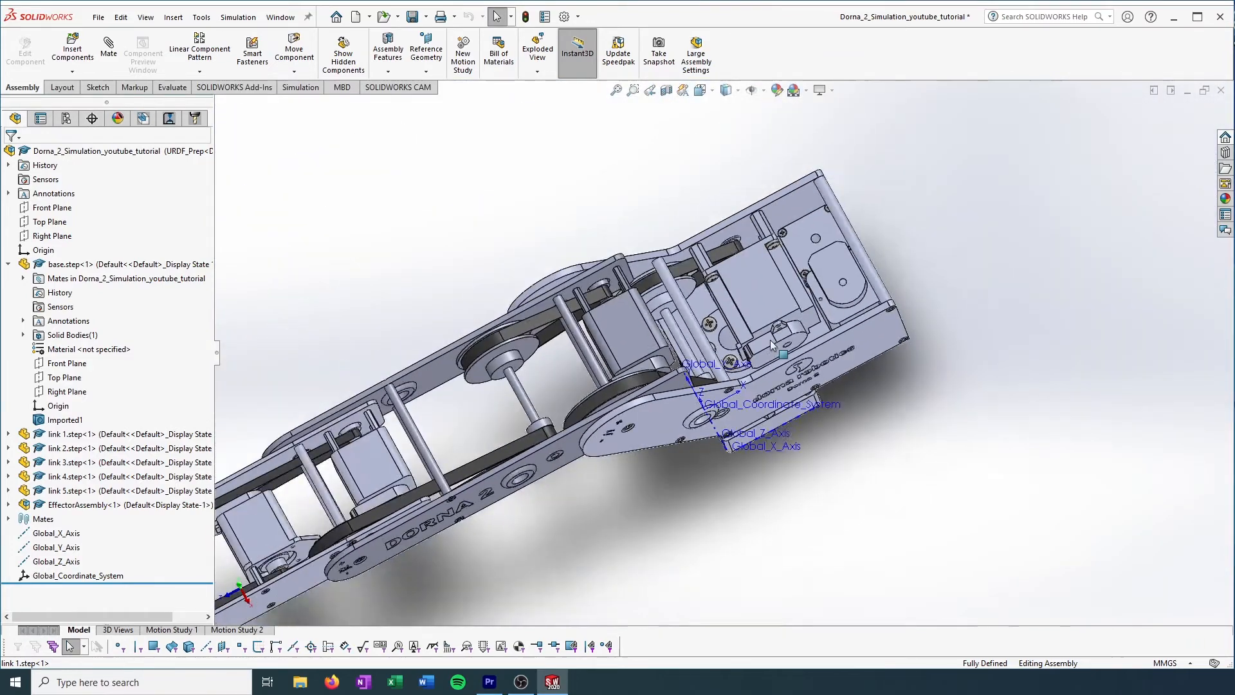
{"action": "middle_click_drag", "start_coordinate": [770, 340], "coordinate": [639, 212]}
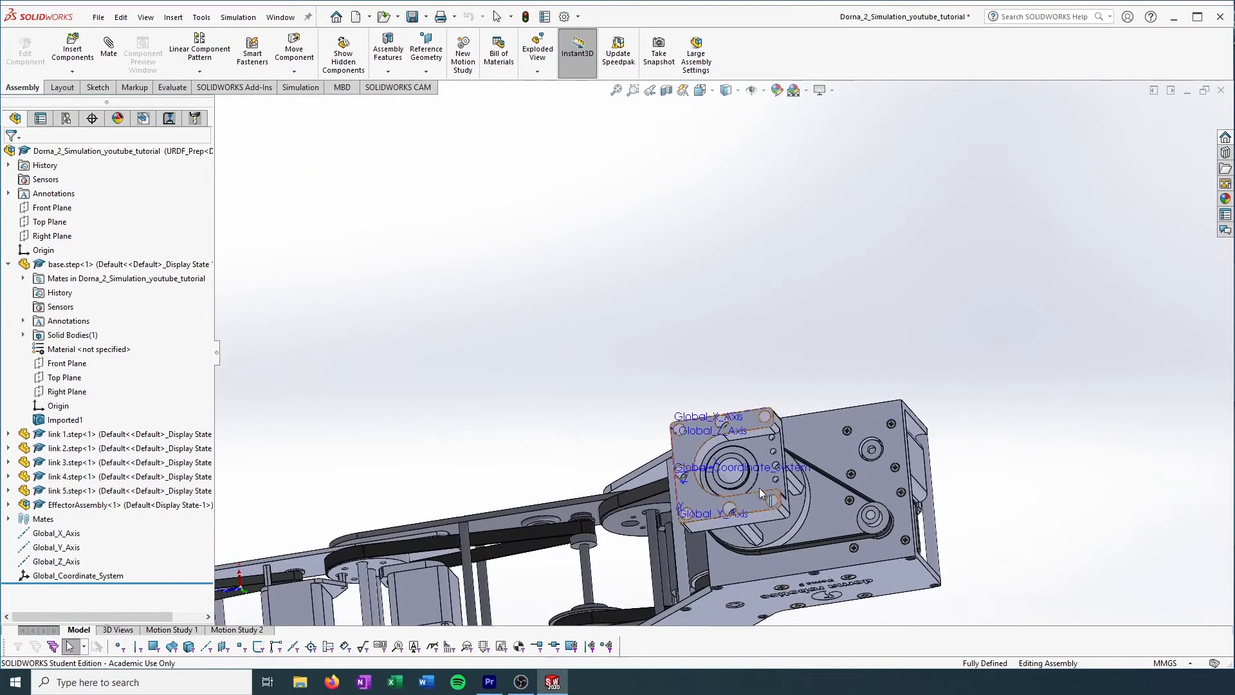
- Create a reference axis from link 1's cylindrical face inside the central bore on the underside of the base
{"action": "scroll", "coordinate": [670, 410], "scroll_direction": "down", "scroll_amount": 6}
{"action": "scroll", "coordinate": [670, 410], "scroll_direction": "down", "scroll_amount": 1}
{"action": "middle_click_drag", "start_coordinate": [681, 395], "coordinate": [716, 314], "text": "ctrl"}
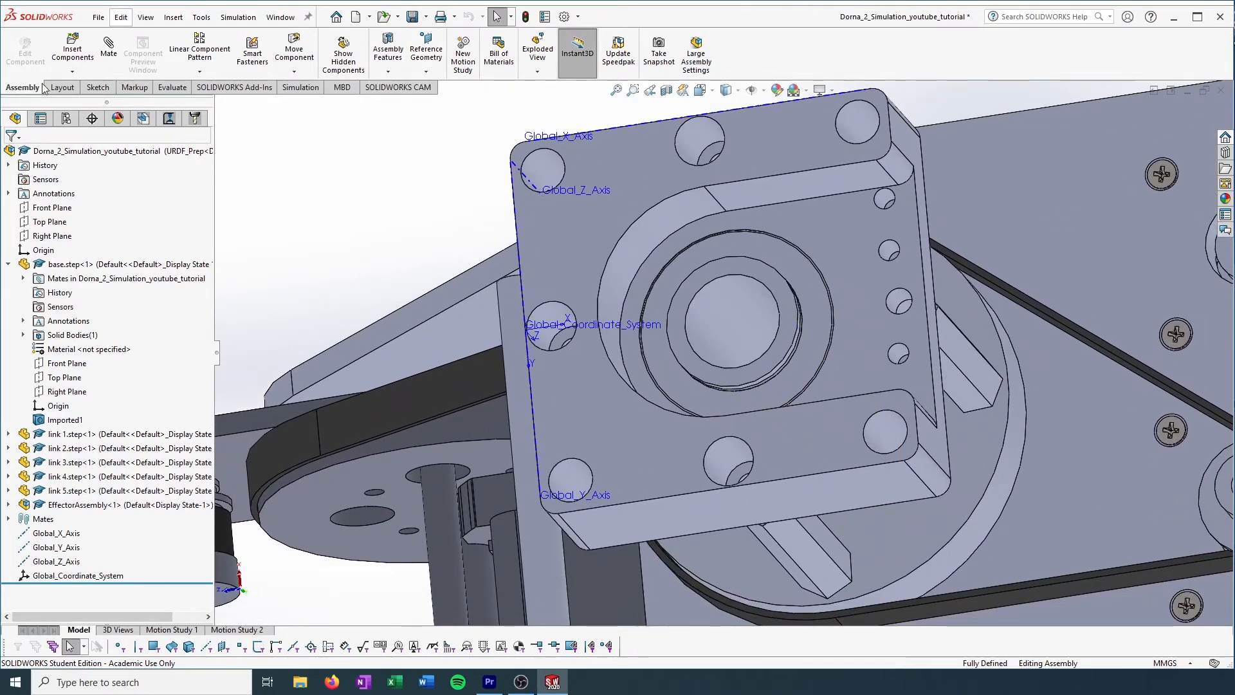
{"action": "left_click", "coordinate": [428, 45]}
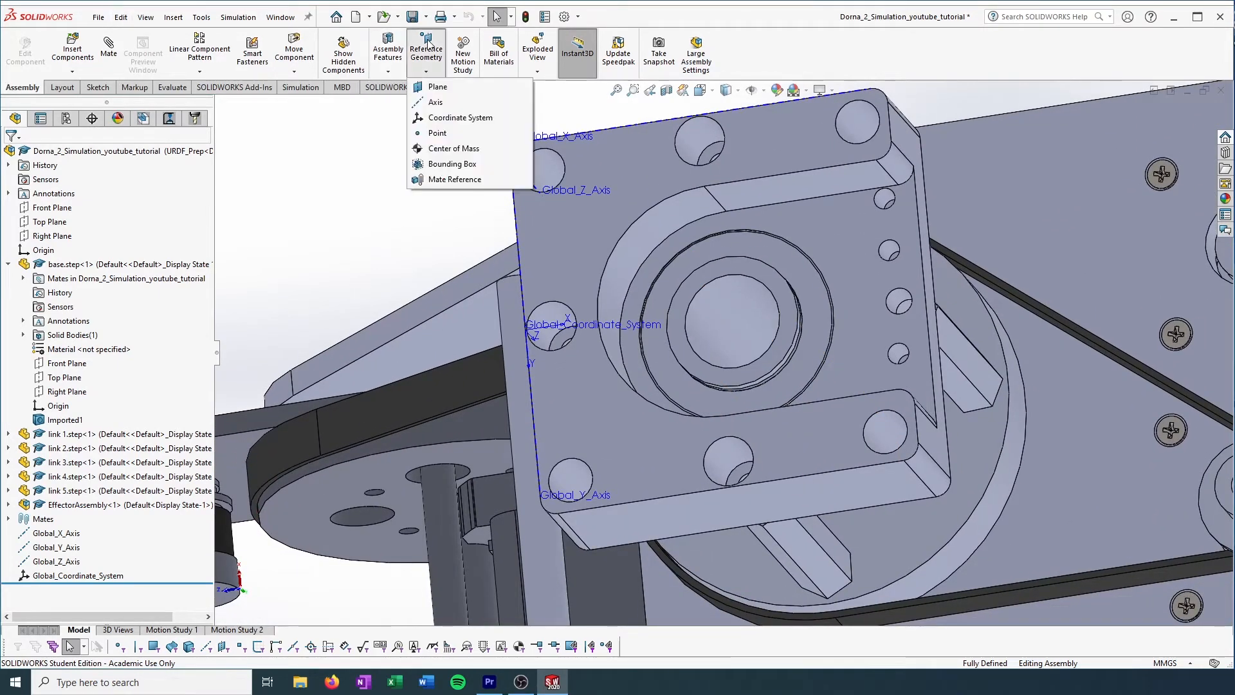
{"action": "left_click", "coordinate": [436, 102]}
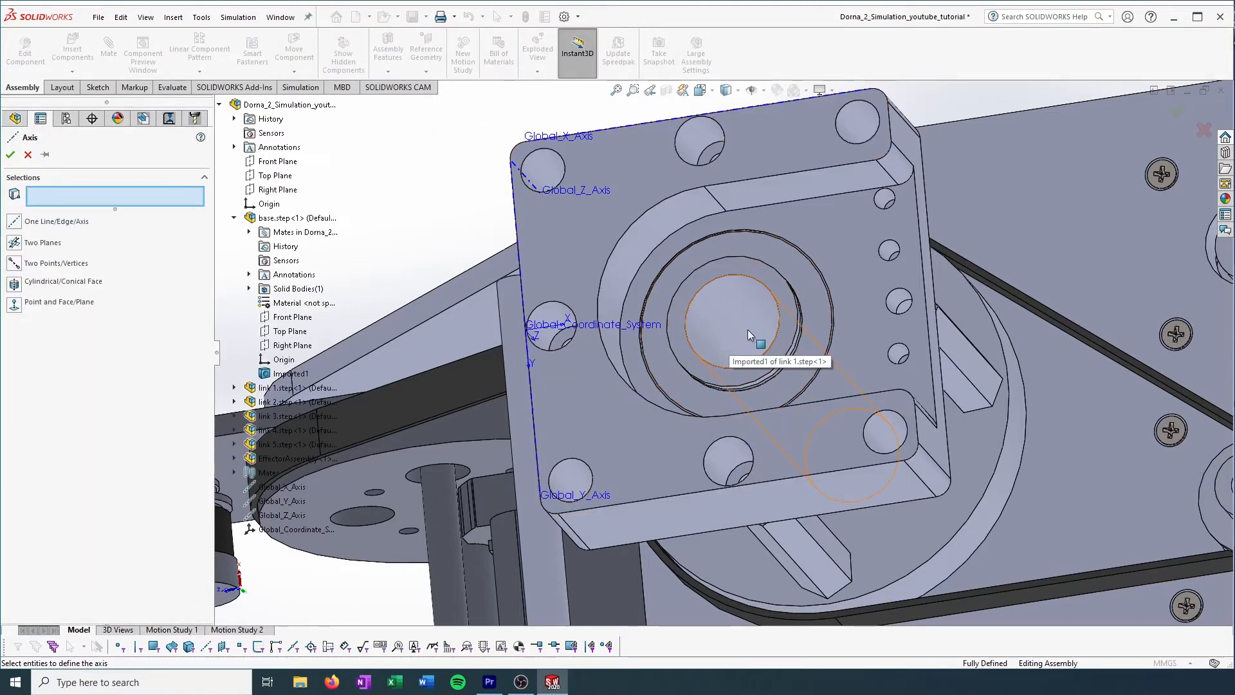
{"action": "middle_click_drag", "start_coordinate": [748, 329], "coordinate": [793, 365]}
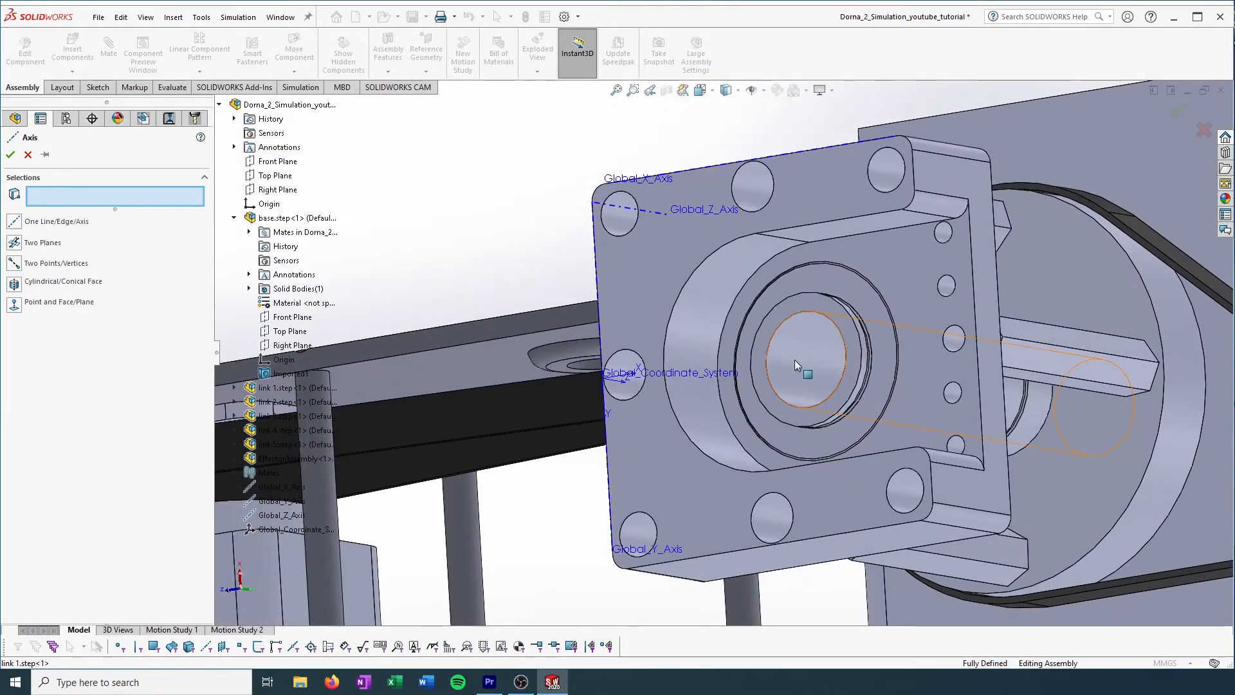
{"action": "left_click", "coordinate": [795, 360]}
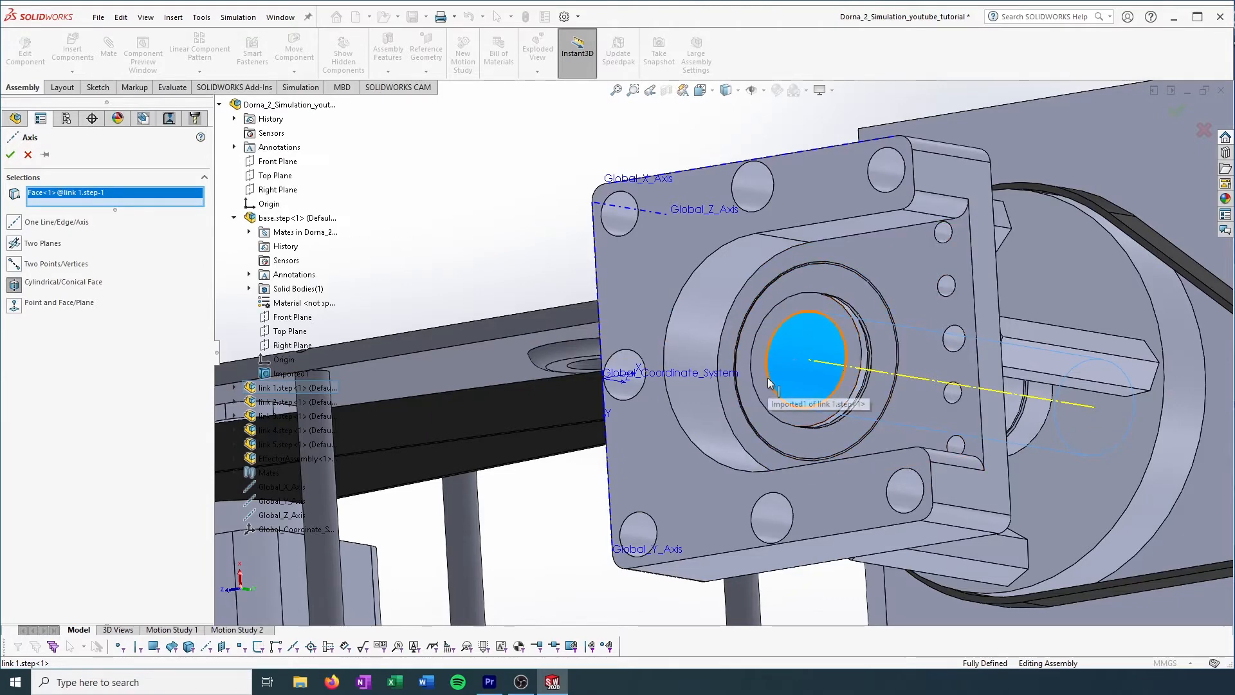
{"action": "left_click", "coordinate": [9, 155]}
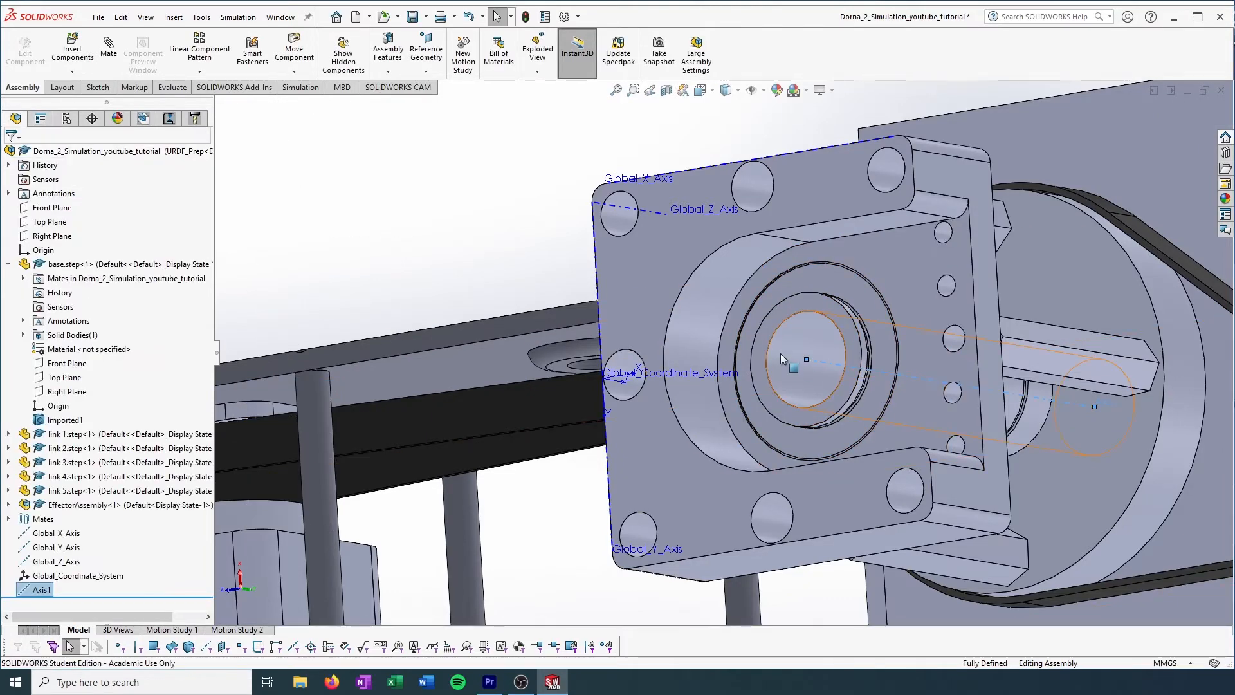
- Rename the new axis through the base's central bore as Joint1_Axis
{"action": "scroll", "coordinate": [782, 352], "scroll_direction": "down", "scroll_amount": 4}
{"action": "scroll", "coordinate": [786, 353], "scroll_direction": "up", "scroll_amount": 4}
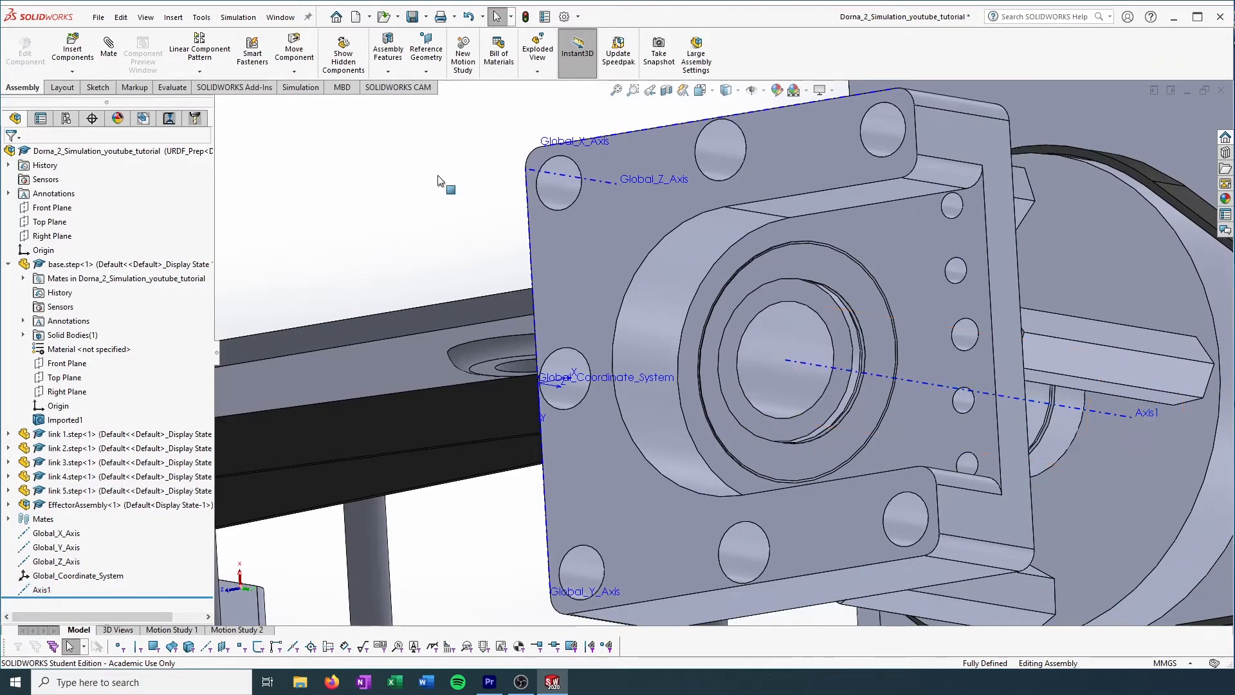
{"action": "middle_click_drag", "start_coordinate": [842, 412], "coordinate": [927, 457]}
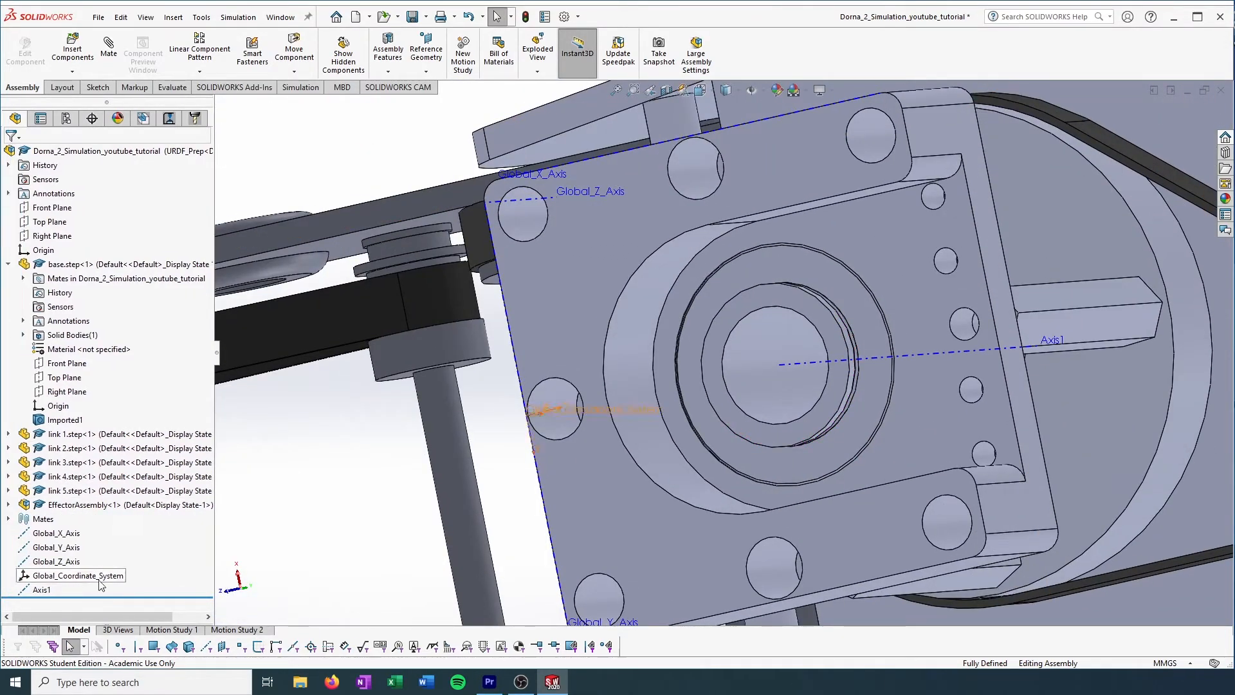
{"action": "right_click", "coordinate": [41, 593]}
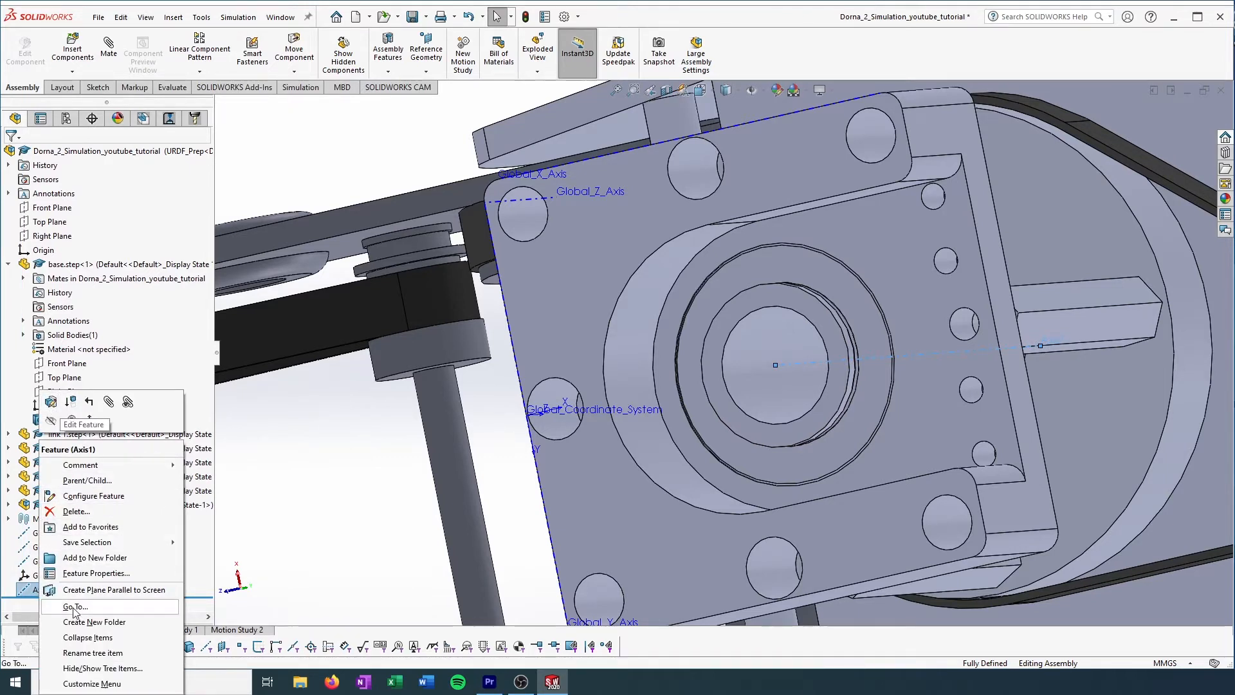
{"action": "left_click", "coordinate": [86, 654]}
{"action": "type", "text": "Joint_"}
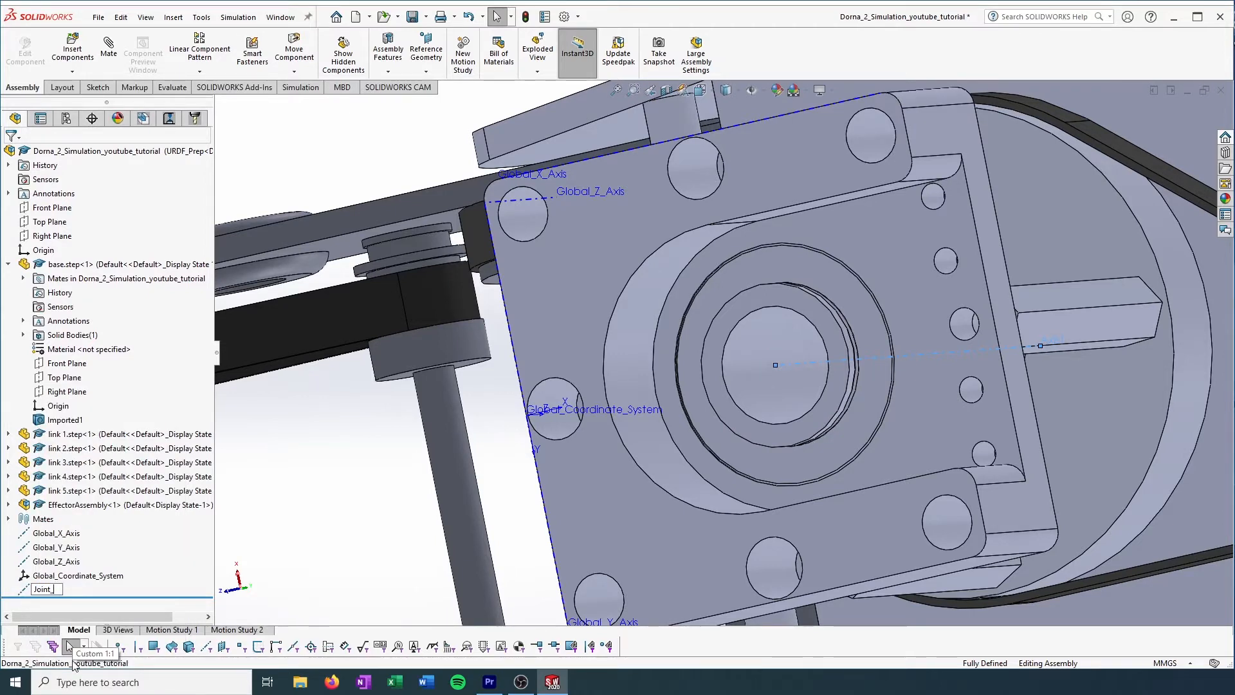
{"action": "type", "text": "1"}
{"action": "key", "text": "BackSpace"}
{"action": "key", "text": "BackSpace"}
{"action": "type", "text": "1"}
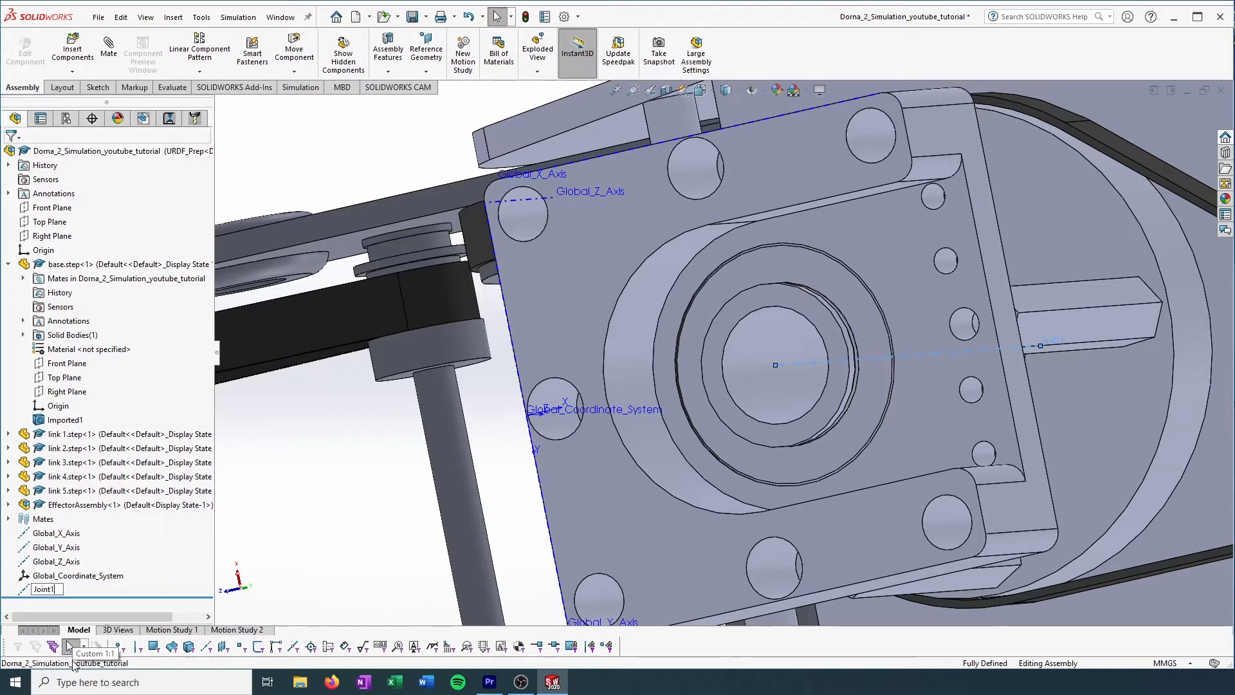
{"action": "key", "text": "Return"}
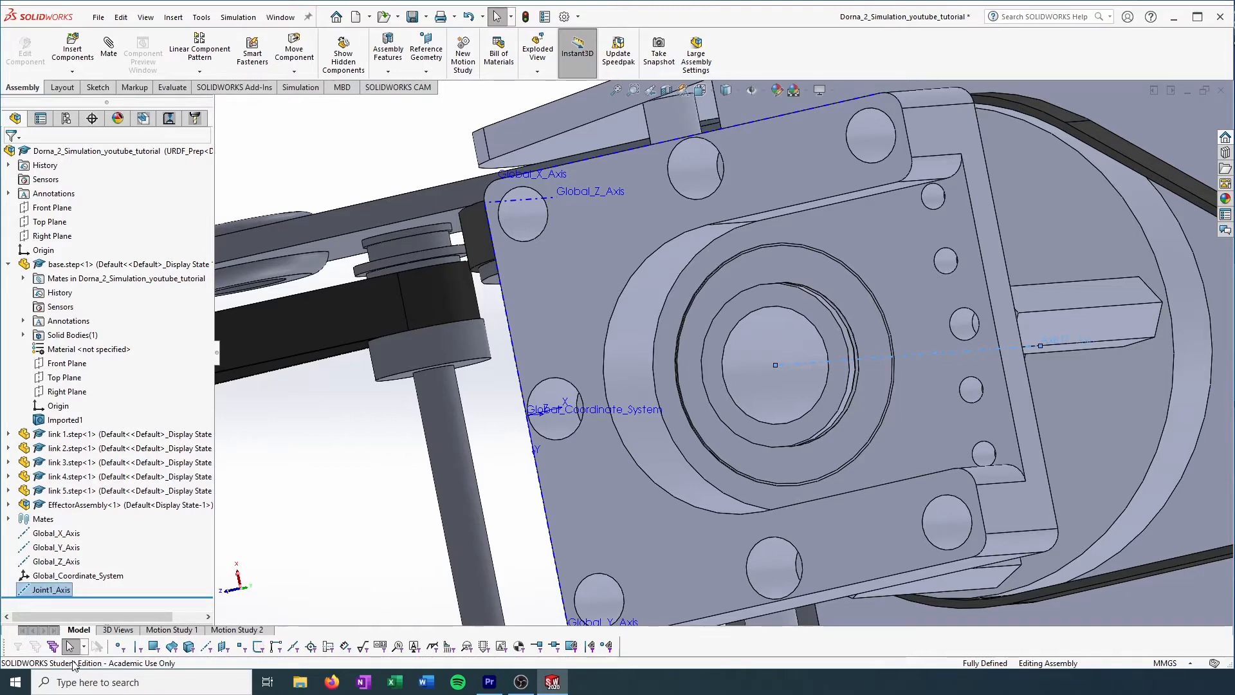
- Examine the location of Joint1_Axis in the base's central bore relative to Global_Coordinate_System
{"action": "mouse_move", "coordinate": [512, 481]}
{"action": "middle_mouse_down"}
{"action": "mouse_move", "coordinate": [479, 467]}
{"action": "mouse_move", "coordinate": [523, 444]}
{"action": "mouse_move", "coordinate": [515, 473]}
{"action": "middle_mouse_up"}
{"action": "scroll", "coordinate": [624, 438], "scroll_direction": "up", "scroll_amount": 1}
{"action": "scroll", "coordinate": [624, 438], "scroll_direction": "down", "scroll_amount": 1}
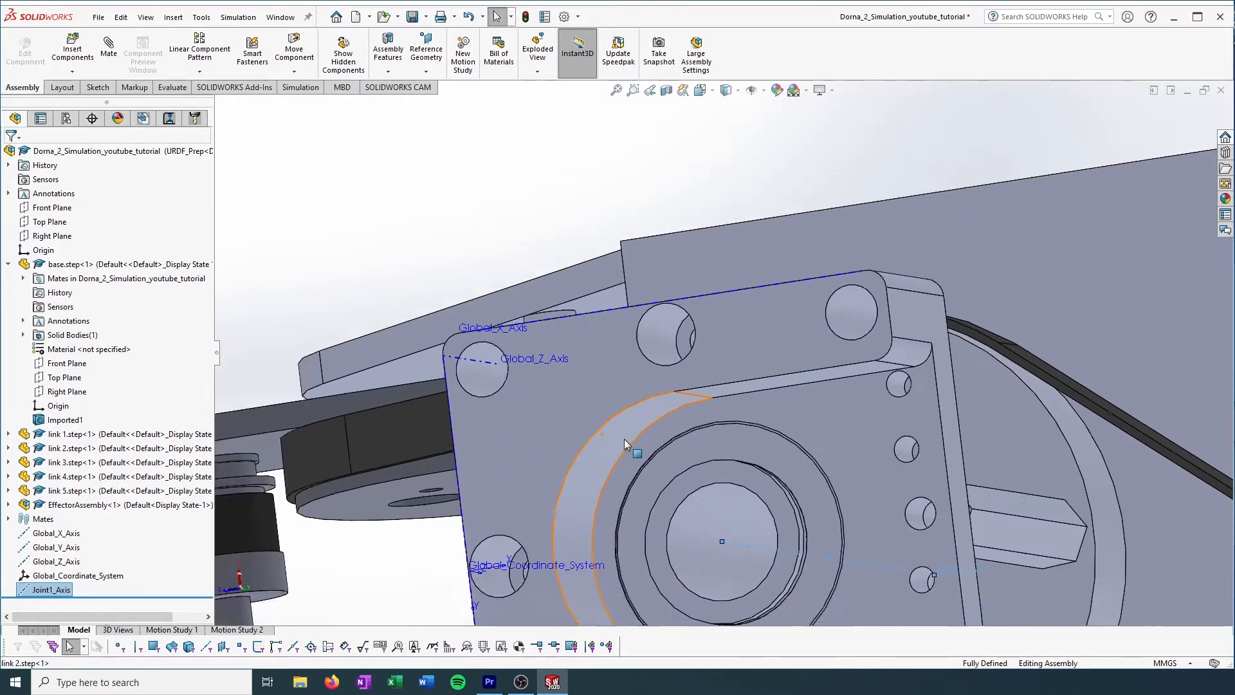
{"action": "scroll", "coordinate": [624, 438], "scroll_direction": "up", "scroll_amount": 4}
{"action": "middle_click_drag", "start_coordinate": [587, 457], "coordinate": [614, 375], "text": "ctrl"}
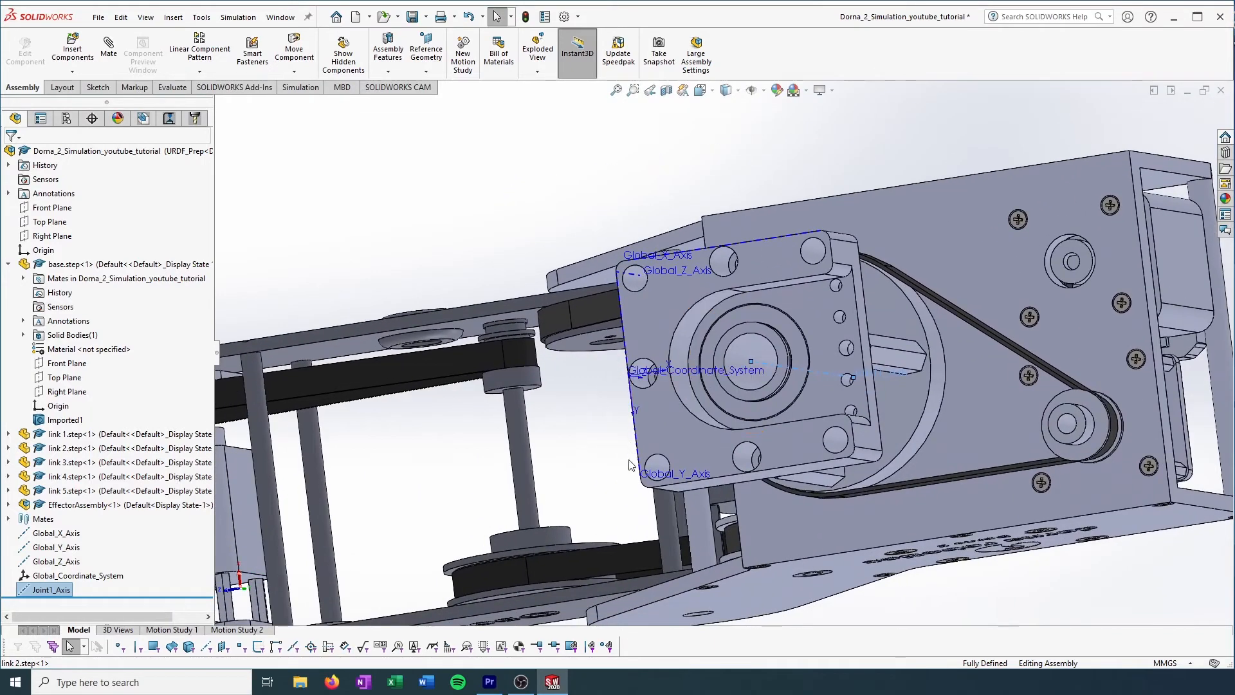
{"action": "left_click", "coordinate": [589, 441]}
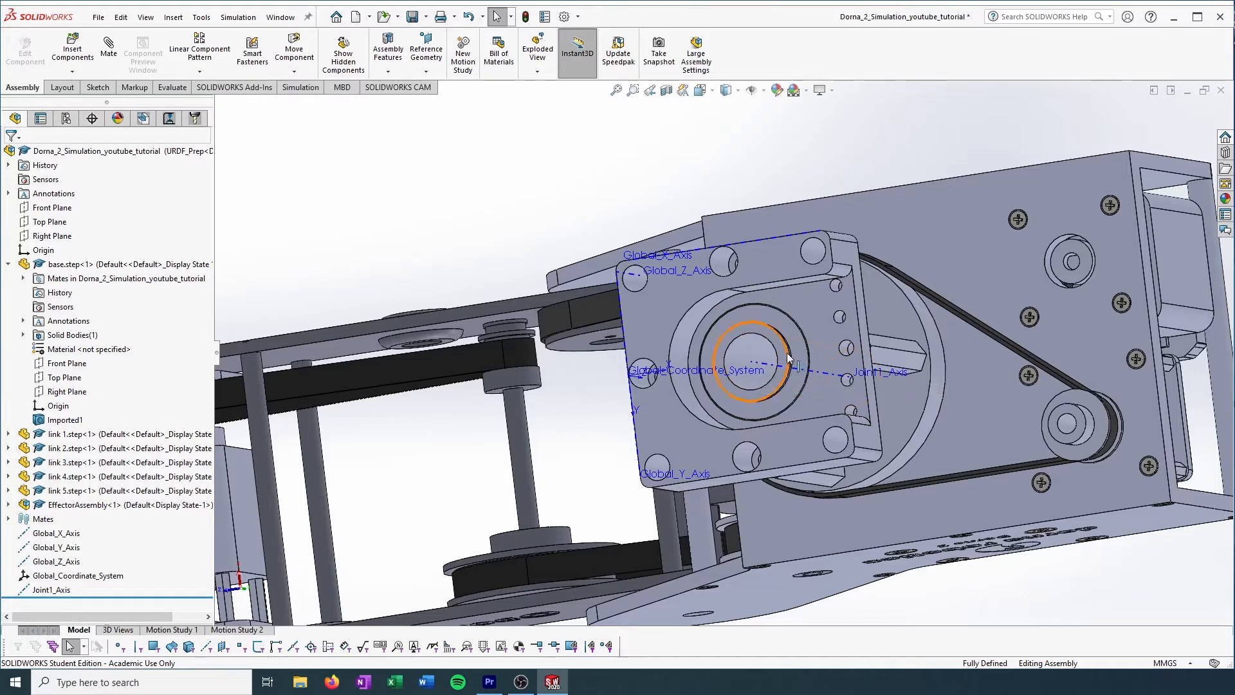
{"action": "left_click", "coordinate": [50, 594]}
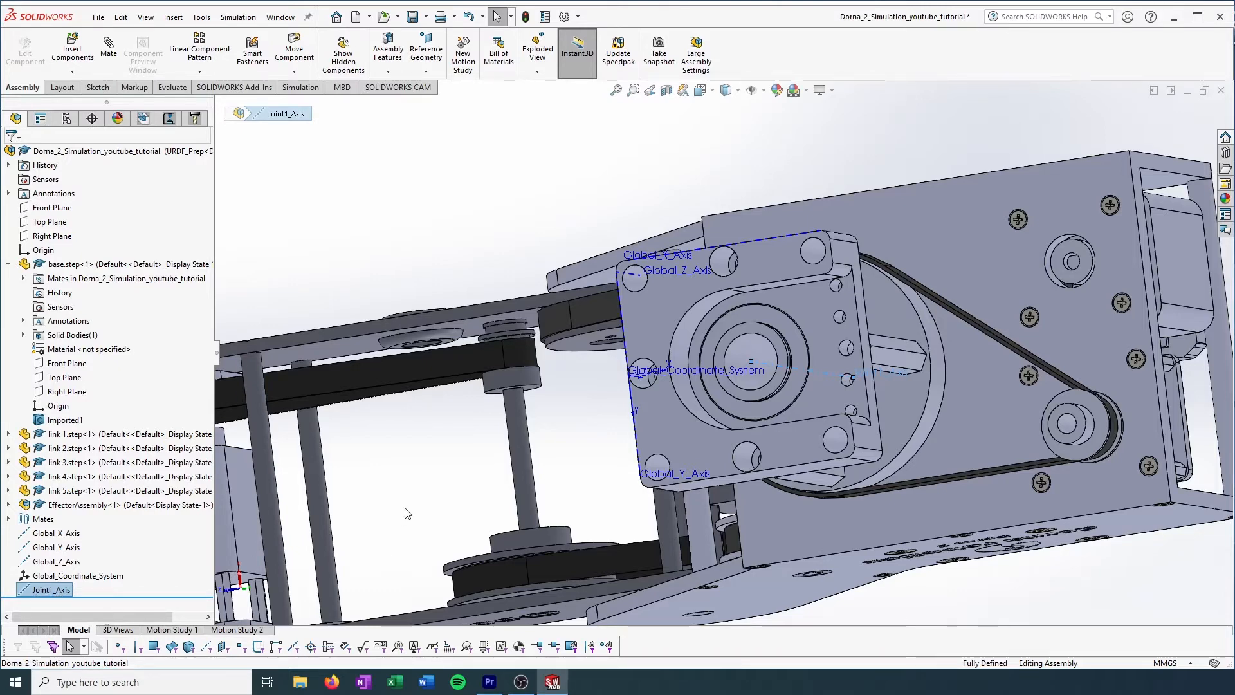
{"action": "scroll", "coordinate": [407, 508], "scroll_direction": "down", "scroll_amount": 1}
{"action": "scroll", "coordinate": [462, 503], "scroll_direction": "up", "scroll_amount": 2}
{"action": "middle_click_drag", "start_coordinate": [641, 375], "coordinate": [574, 396], "text": "ctrl"}
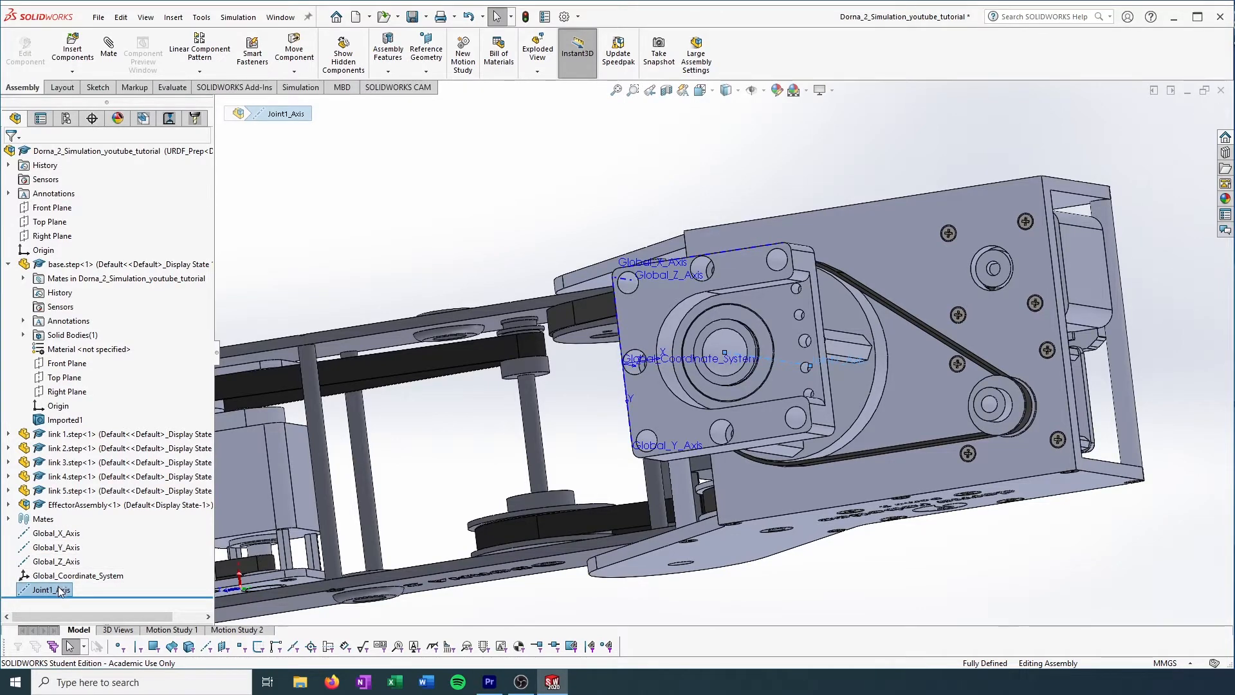
{"action": "left_click", "coordinate": [97, 575]}
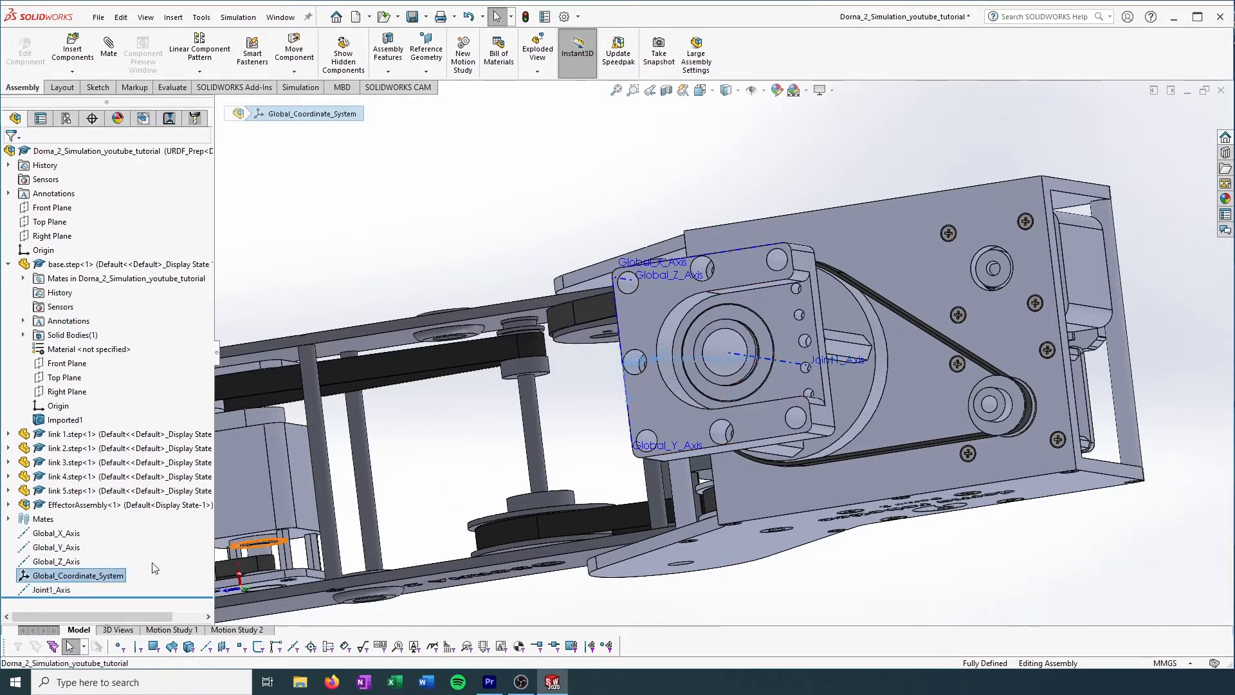
{"action": "left_click", "coordinate": [48, 593]}
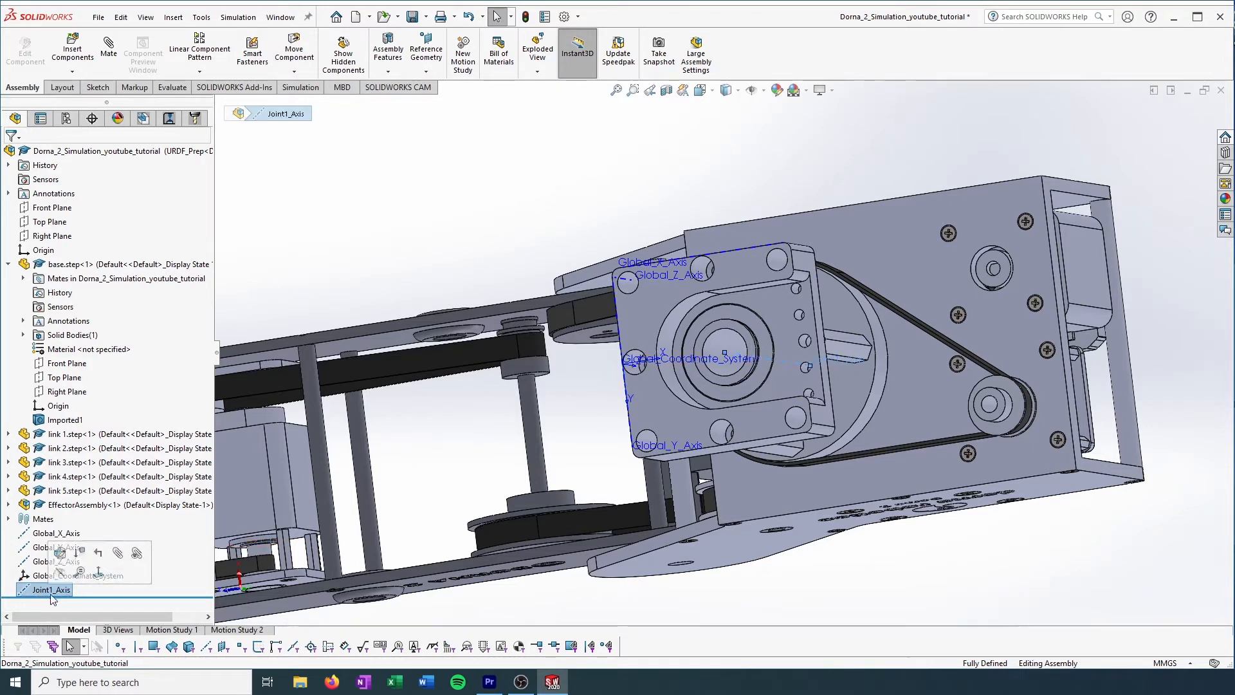
{"action": "left_click", "coordinate": [593, 457]}
{"action": "scroll", "coordinate": [773, 303], "scroll_direction": "down", "scroll_amount": 3}
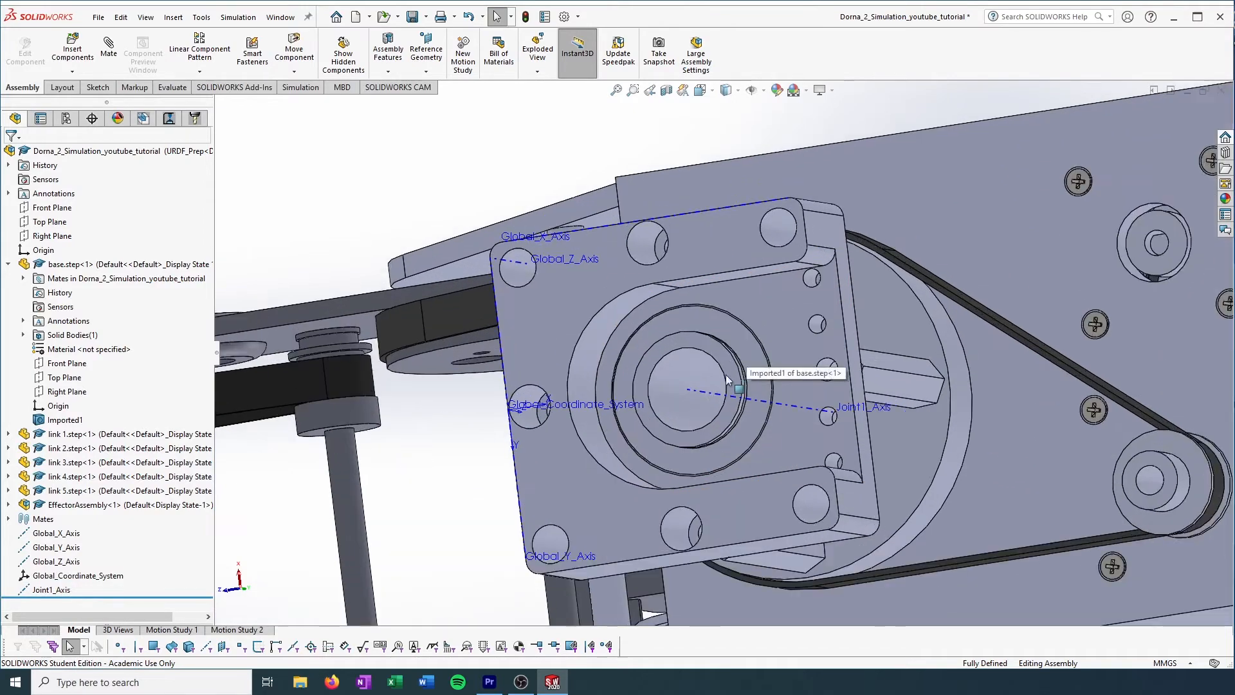
- Inspect Joint1_Axis from below and from the side to see how it runs through the base and link 1
{"action": "middle_click_drag", "start_coordinate": [729, 343], "coordinate": [744, 263], "text": "ctrl"}
{"action": "left_click", "coordinate": [40, 592]}
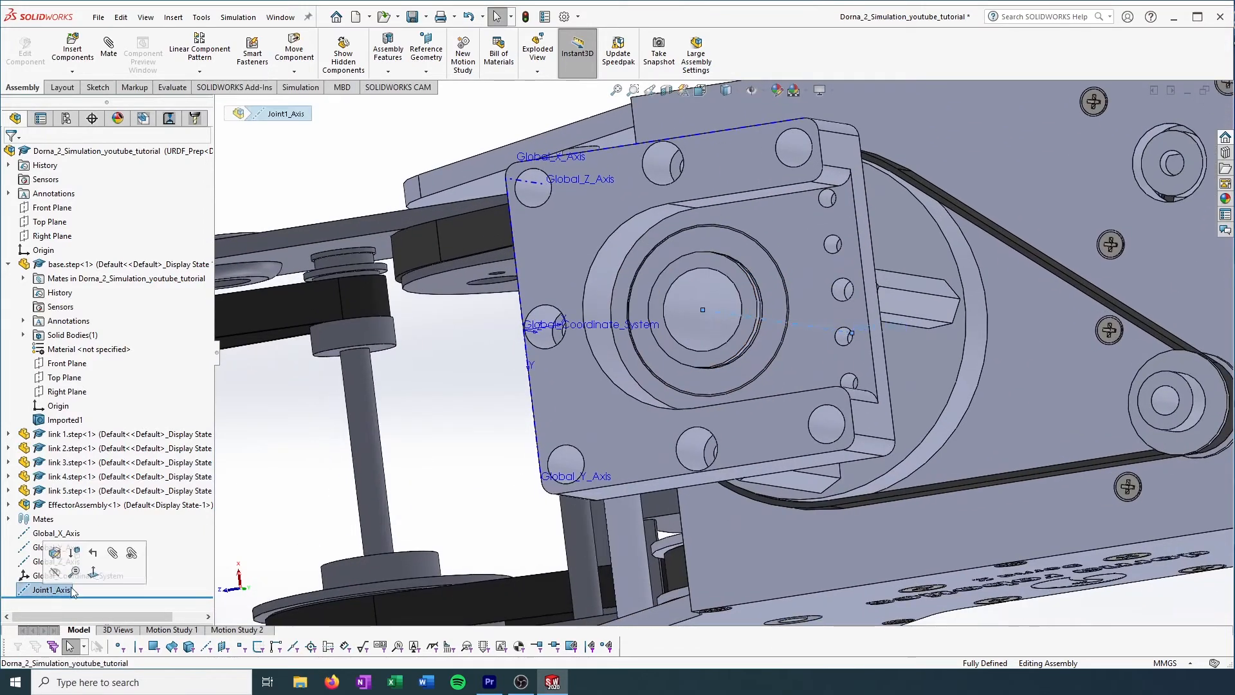
{"action": "middle_click_drag", "start_coordinate": [624, 418], "coordinate": [789, 323]}
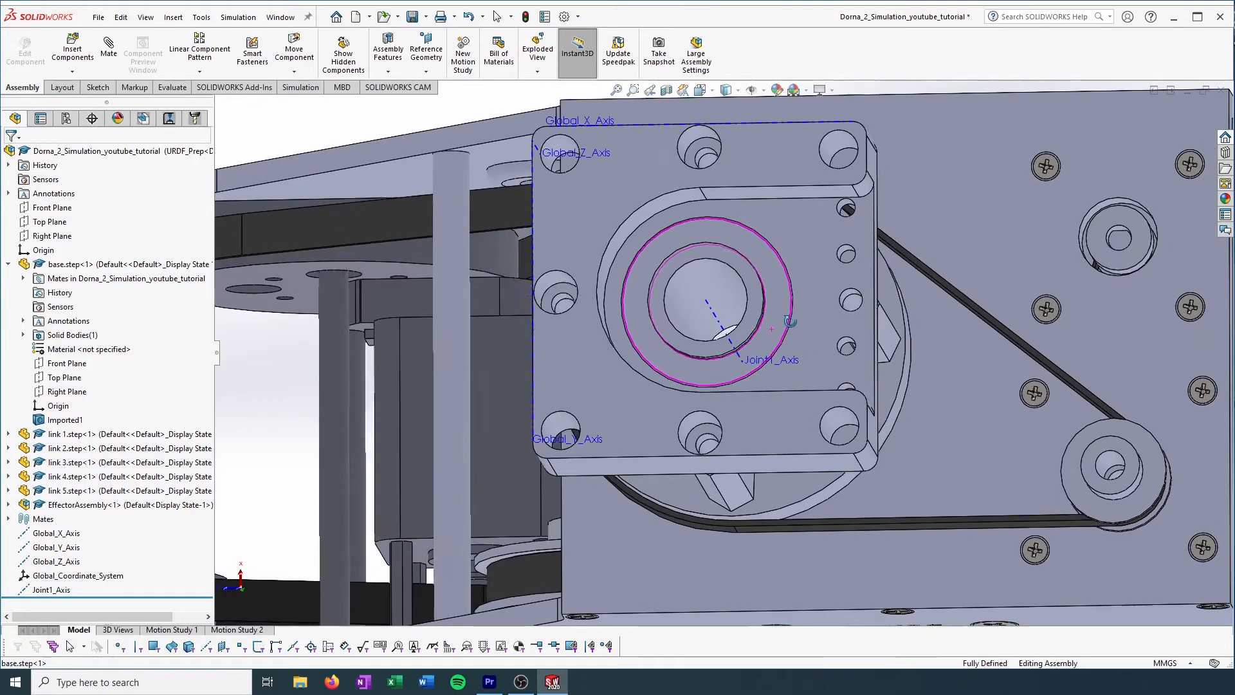
{"action": "left_click", "coordinate": [48, 591]}
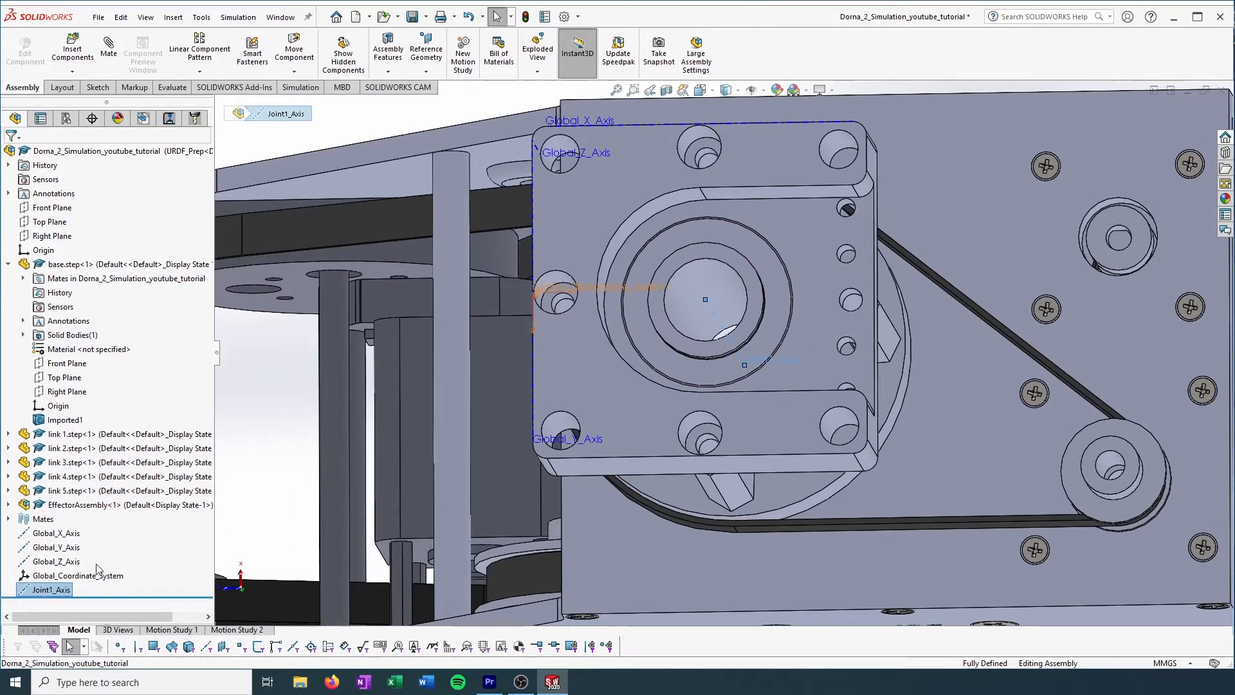
{"action": "scroll", "coordinate": [476, 410], "scroll_direction": "down", "scroll_amount": 3}
{"action": "scroll", "coordinate": [532, 404], "scroll_direction": "up", "scroll_amount": 4}
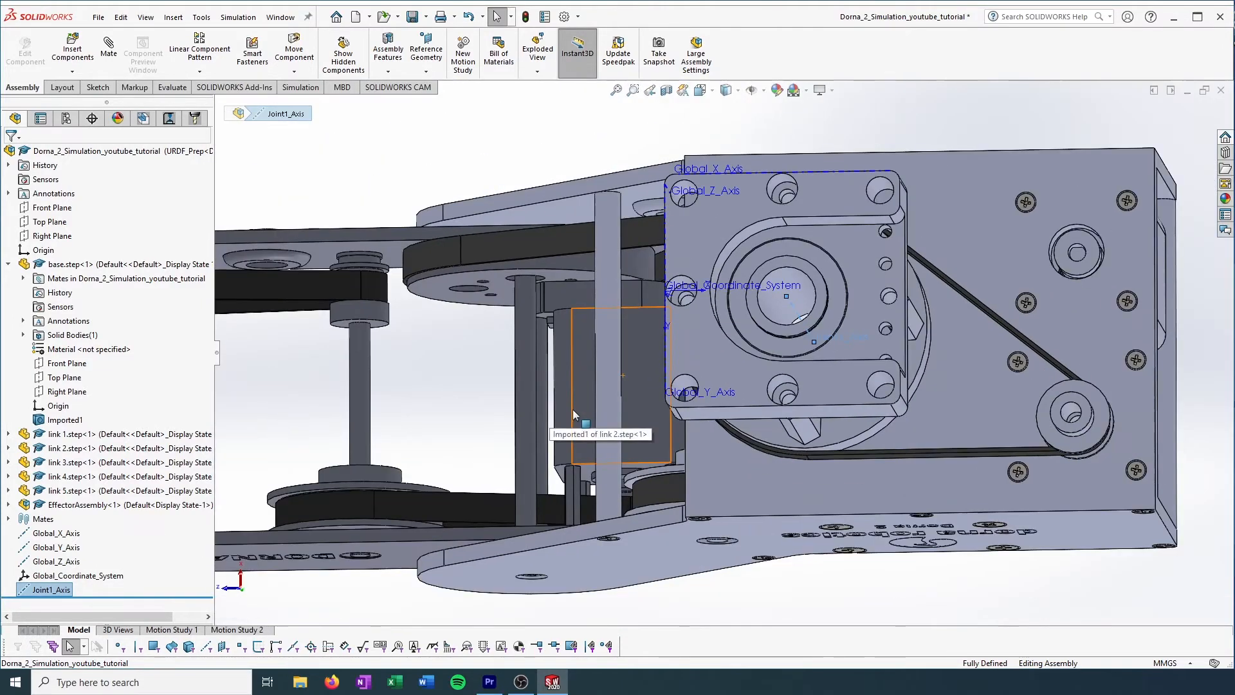
{"action": "middle_click_drag", "start_coordinate": [572, 409], "coordinate": [473, 415]}
{"action": "left_click", "coordinate": [506, 403]}
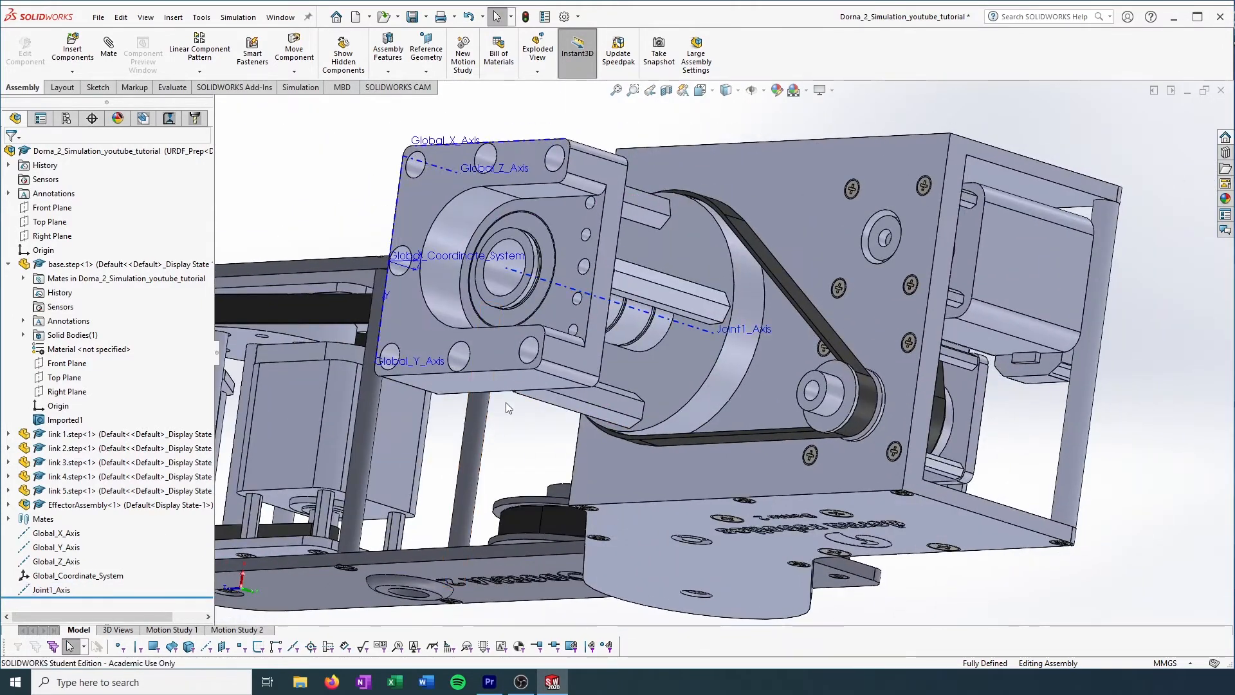
{"action": "middle_click_drag", "start_coordinate": [501, 315], "coordinate": [703, 447]}
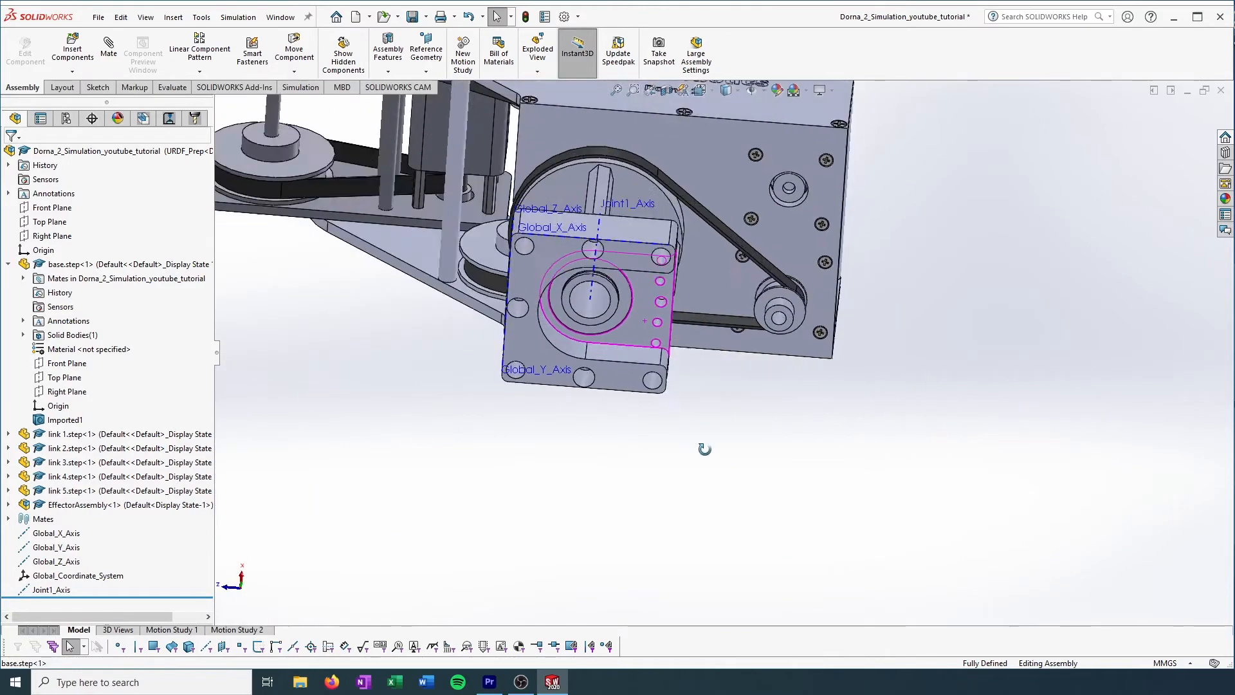
{"action": "middle_click_drag", "start_coordinate": [707, 393], "coordinate": [624, 67]}
{"action": "scroll", "coordinate": [553, 426], "scroll_direction": "down", "scroll_amount": 6}
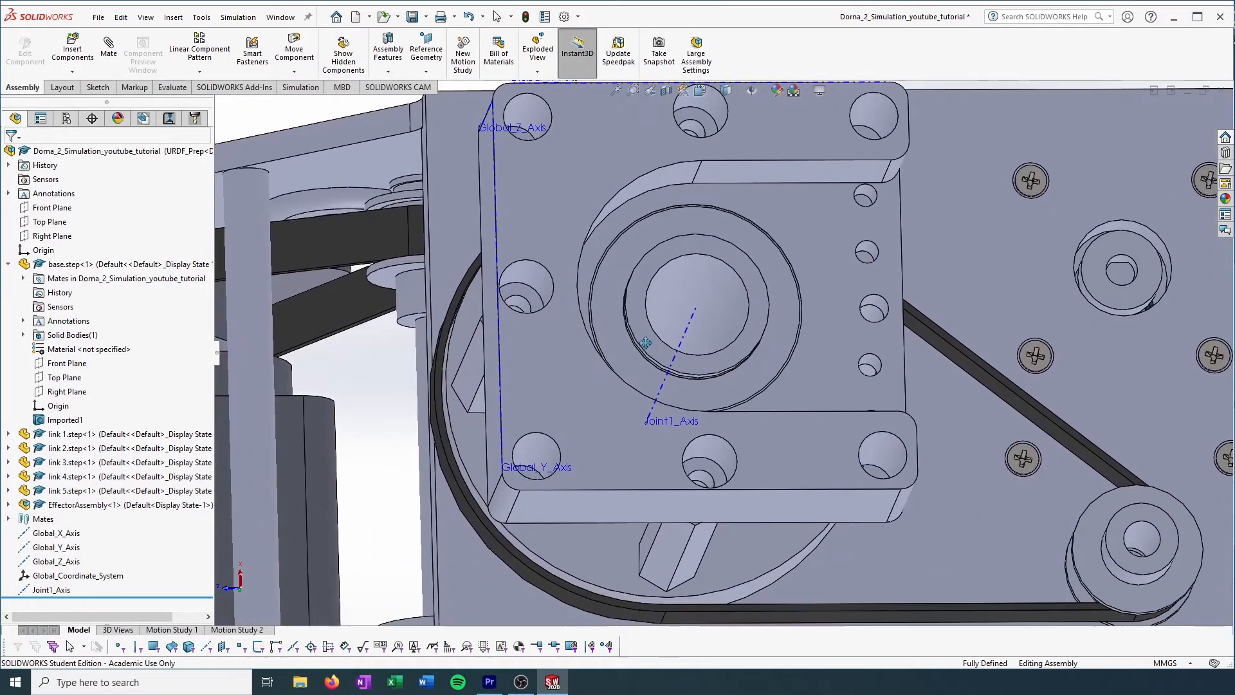
{"action": "scroll", "coordinate": [721, 338], "scroll_direction": "up", "scroll_amount": 8}
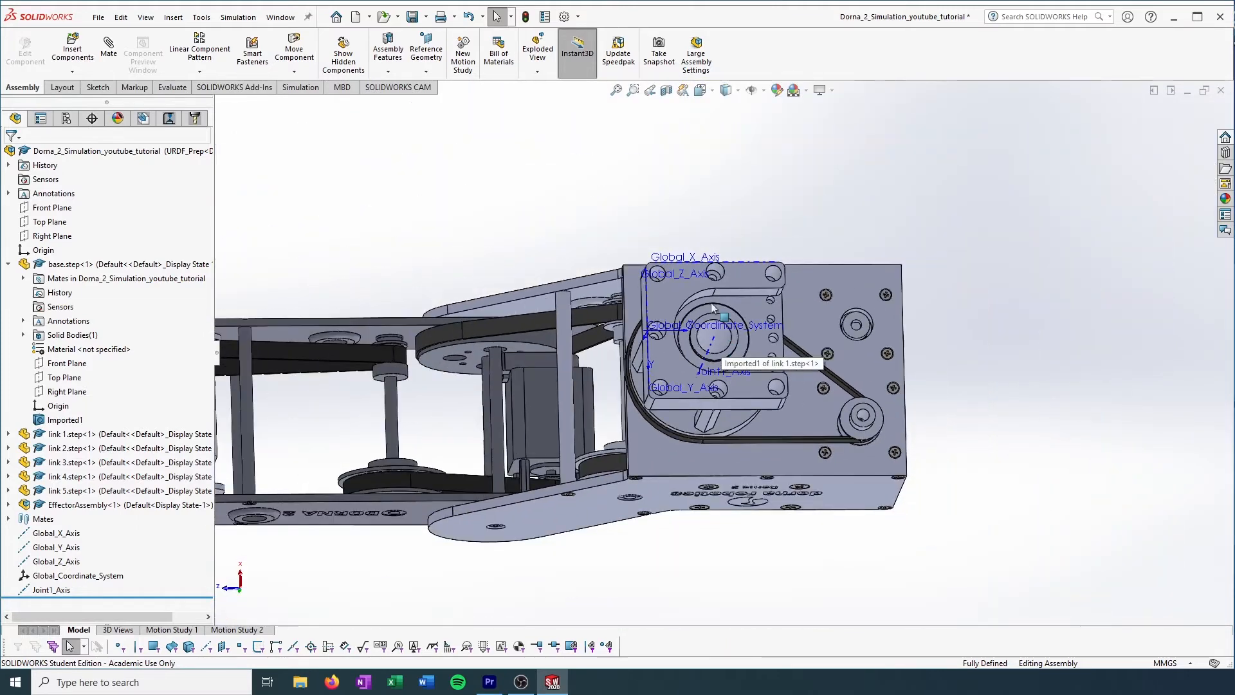
{"action": "middle_click_drag", "start_coordinate": [700, 350], "coordinate": [699, 418]}
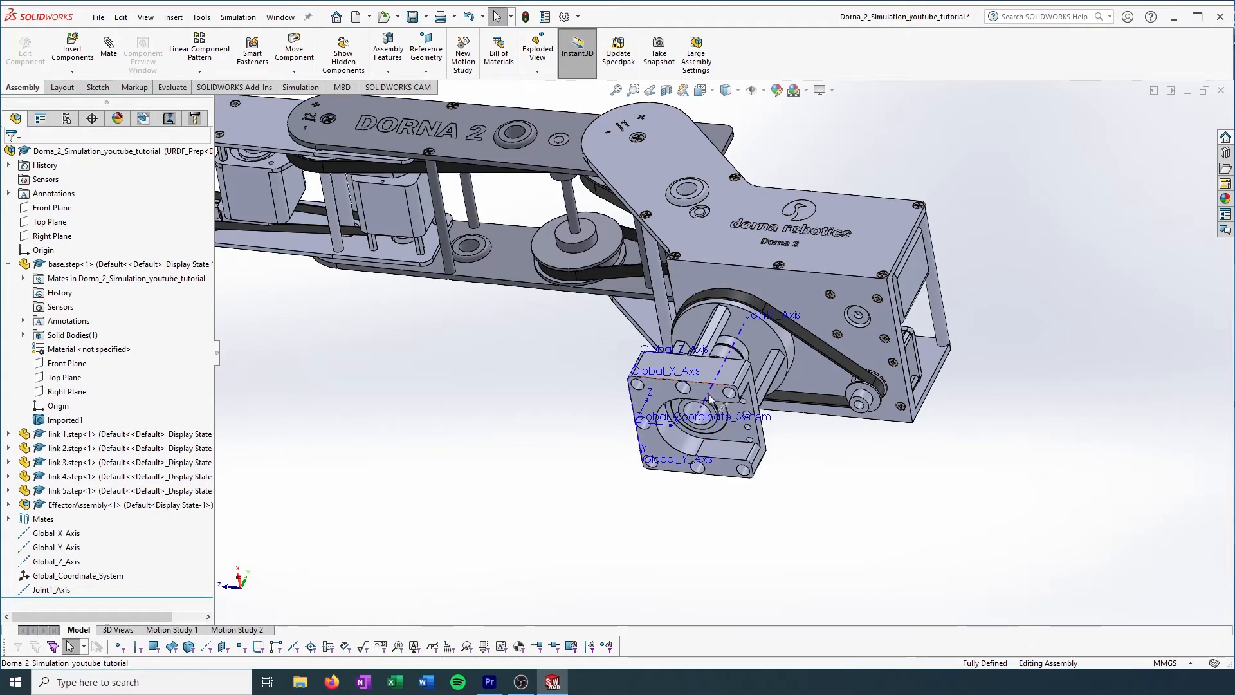
{"action": "scroll", "coordinate": [714, 426], "scroll_direction": "down", "scroll_amount": 5}
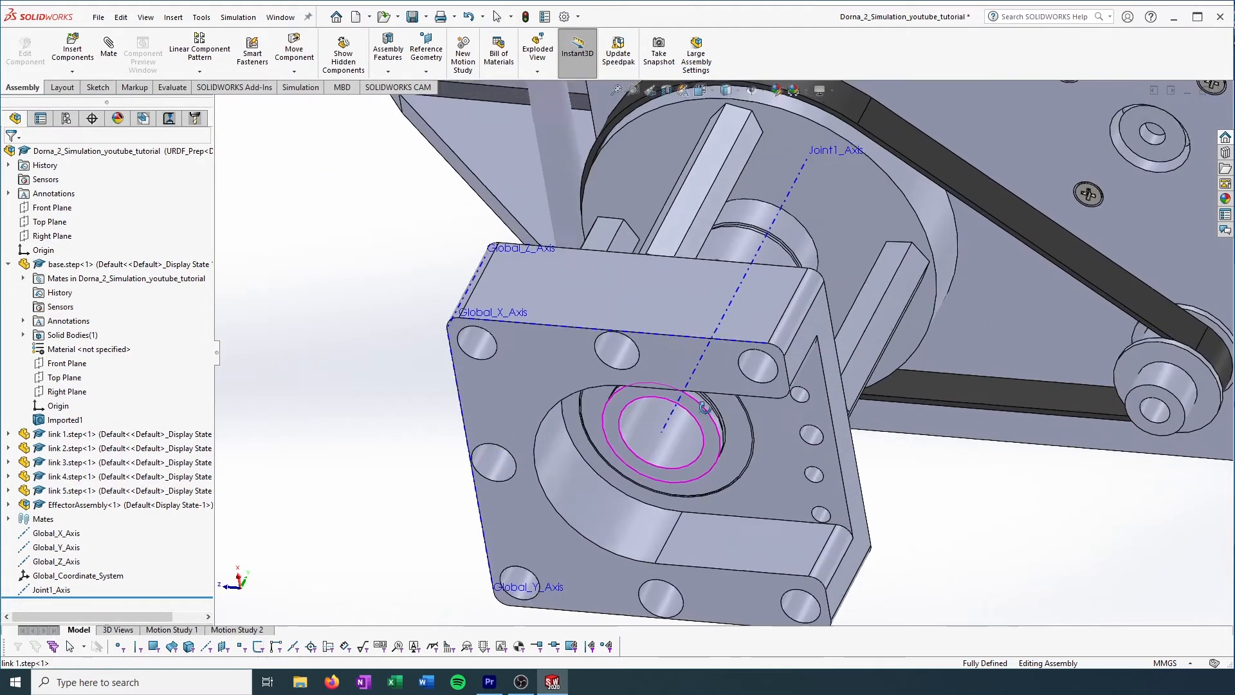
{"action": "middle_click_drag", "start_coordinate": [711, 427], "coordinate": [733, 367], "text": "ctrl"}
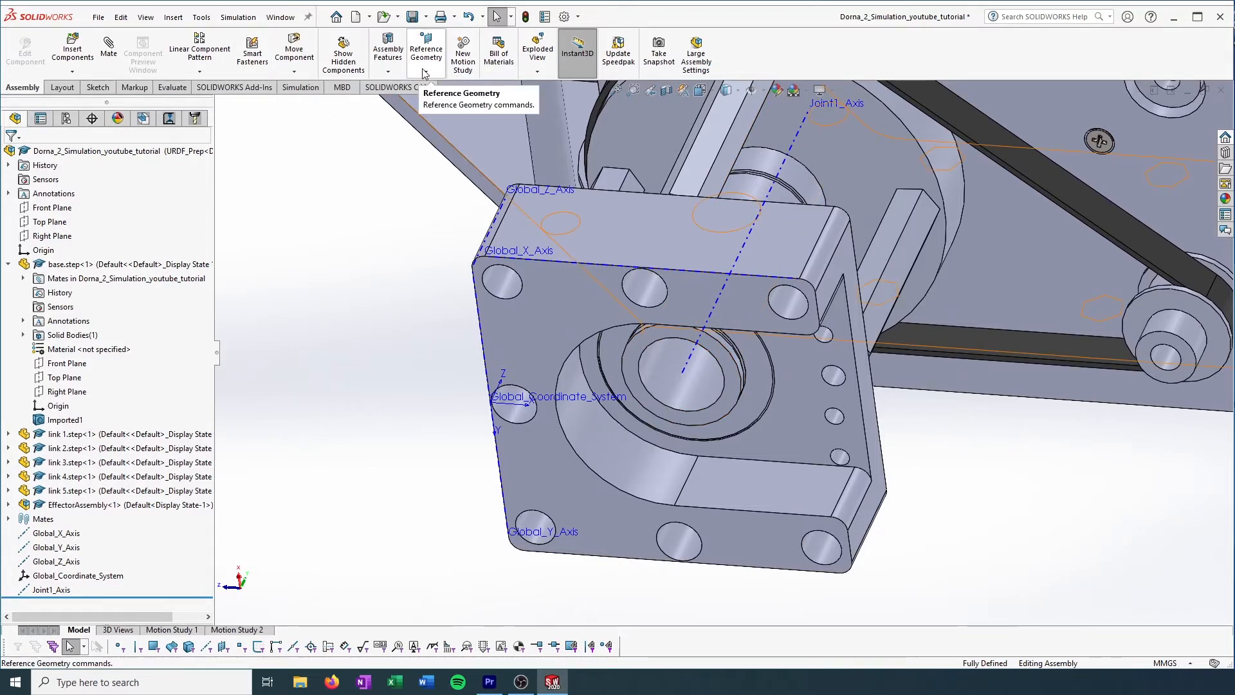
- Create a reference point at the intersection of Joint1_Axis and the base's flat outer mounting face
{"action": "middle_click_drag", "start_coordinate": [669, 454], "coordinate": [661, 280]}
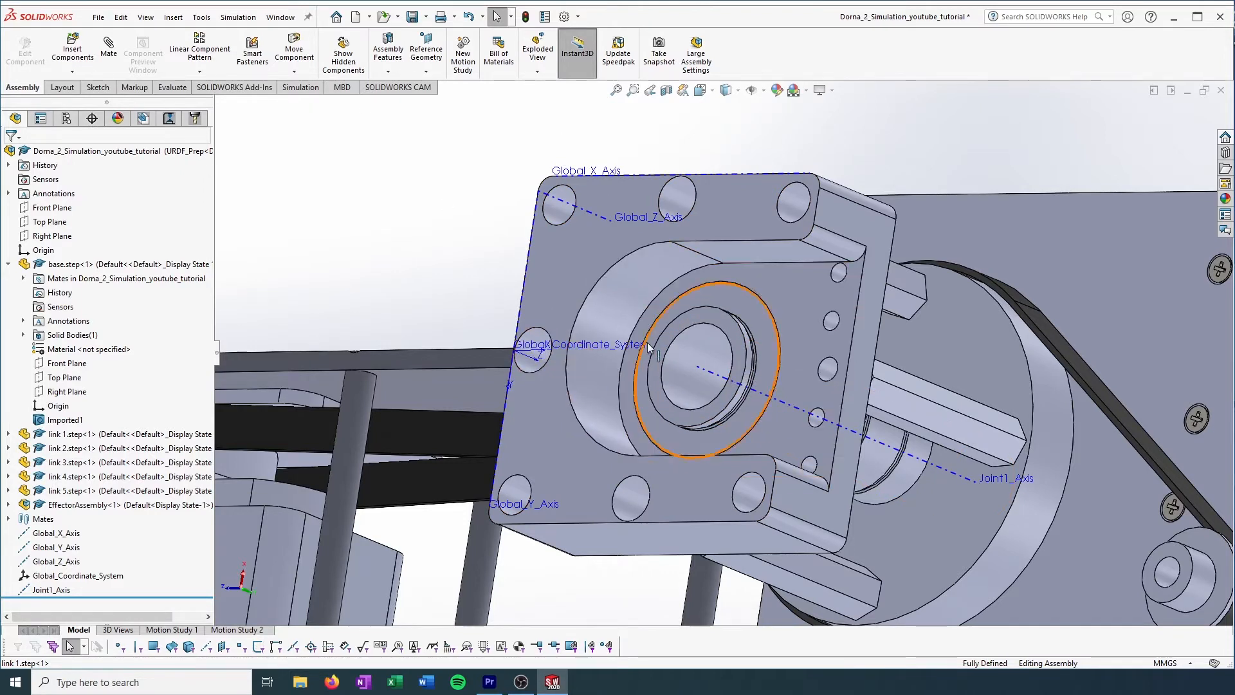
{"action": "left_click", "coordinate": [427, 72]}
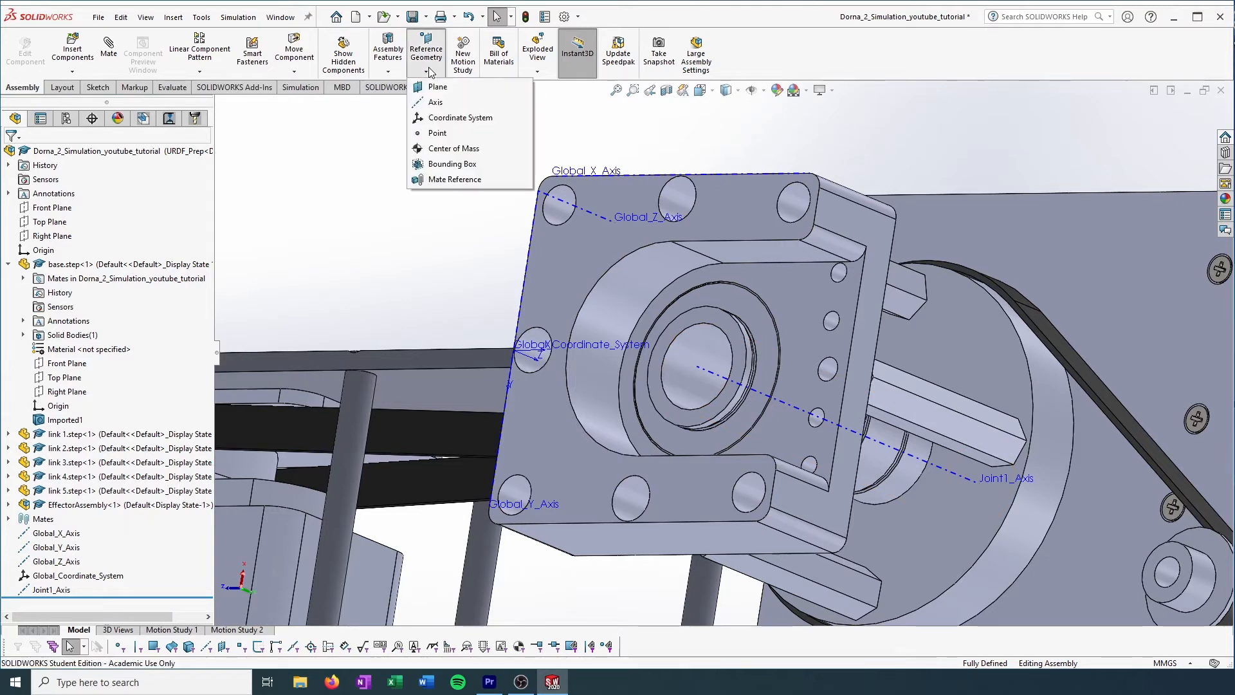
{"action": "left_click", "coordinate": [432, 133]}
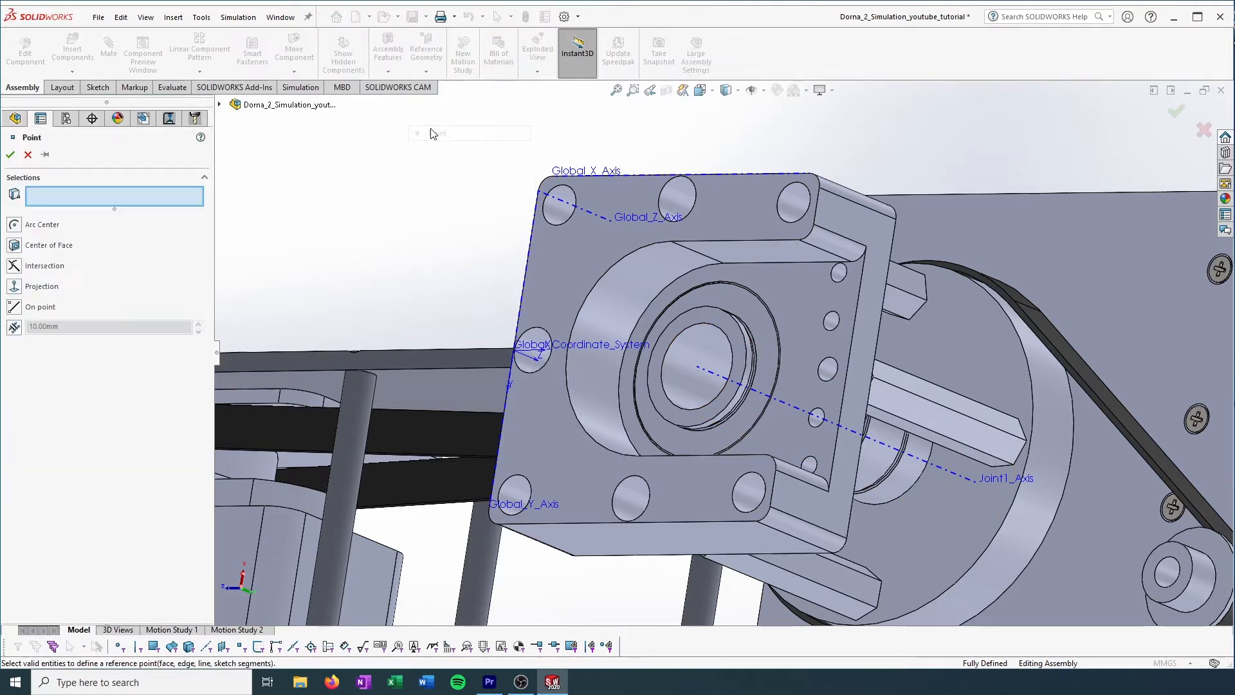
{"action": "left_click", "coordinate": [16, 290]}
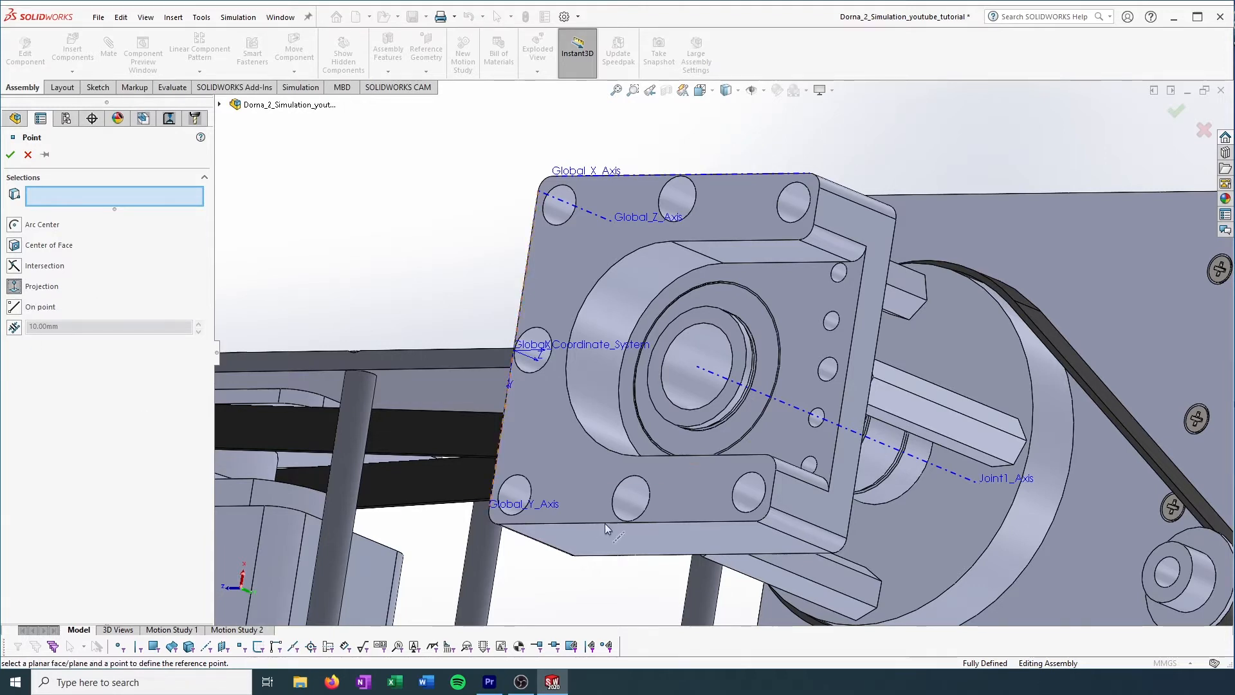
{"action": "left_click", "coordinate": [585, 469]}
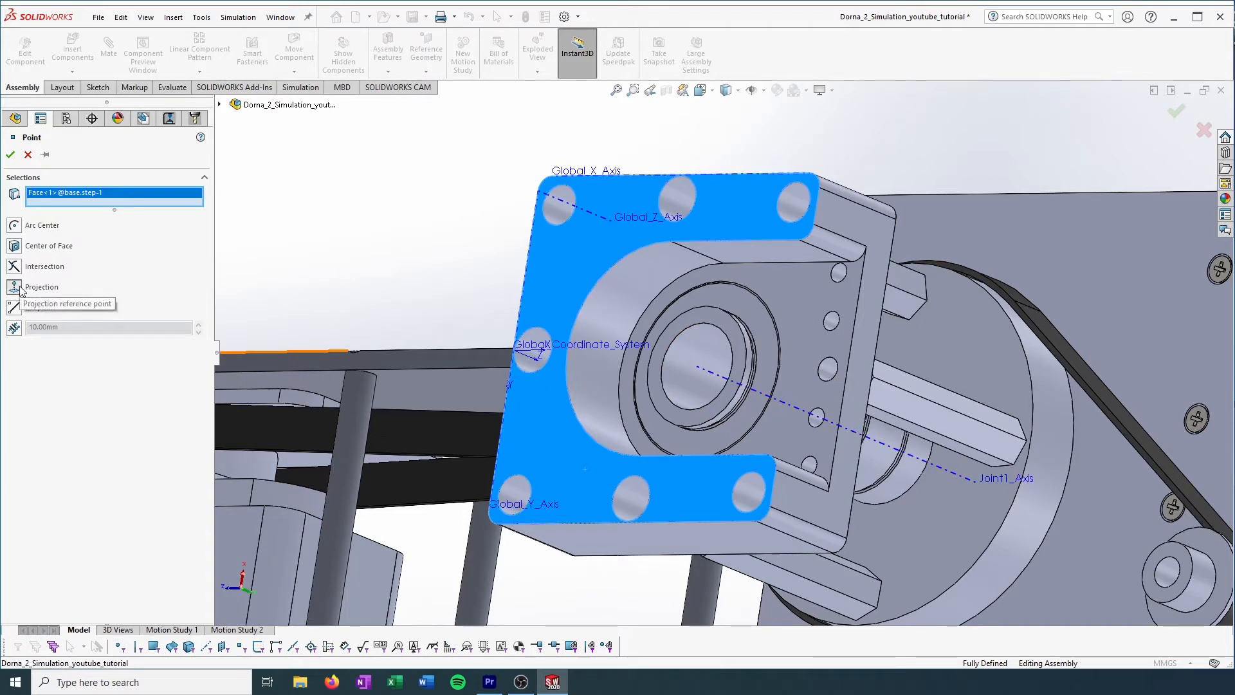
{"action": "left_click", "coordinate": [13, 265]}
{"action": "left_click", "coordinate": [700, 370]}
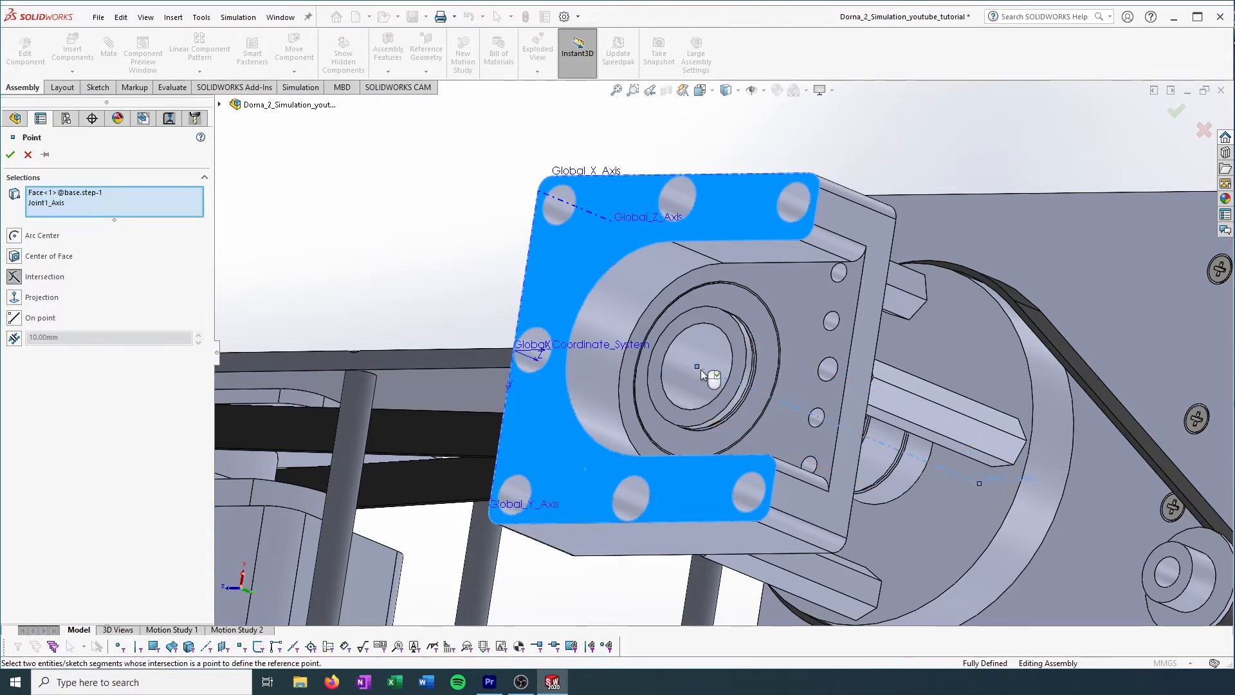
{"action": "middle_click_drag", "start_coordinate": [700, 369], "coordinate": [770, 400]}
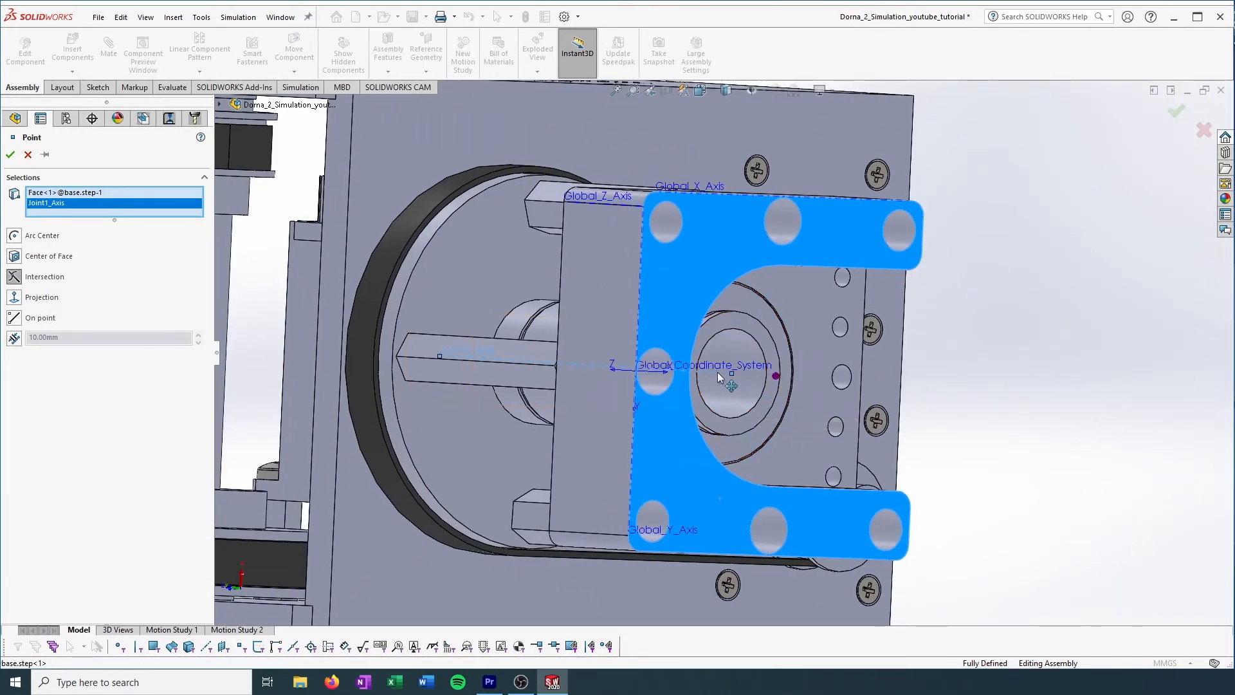
{"action": "middle_click_drag", "start_coordinate": [810, 466], "coordinate": [744, 415]}
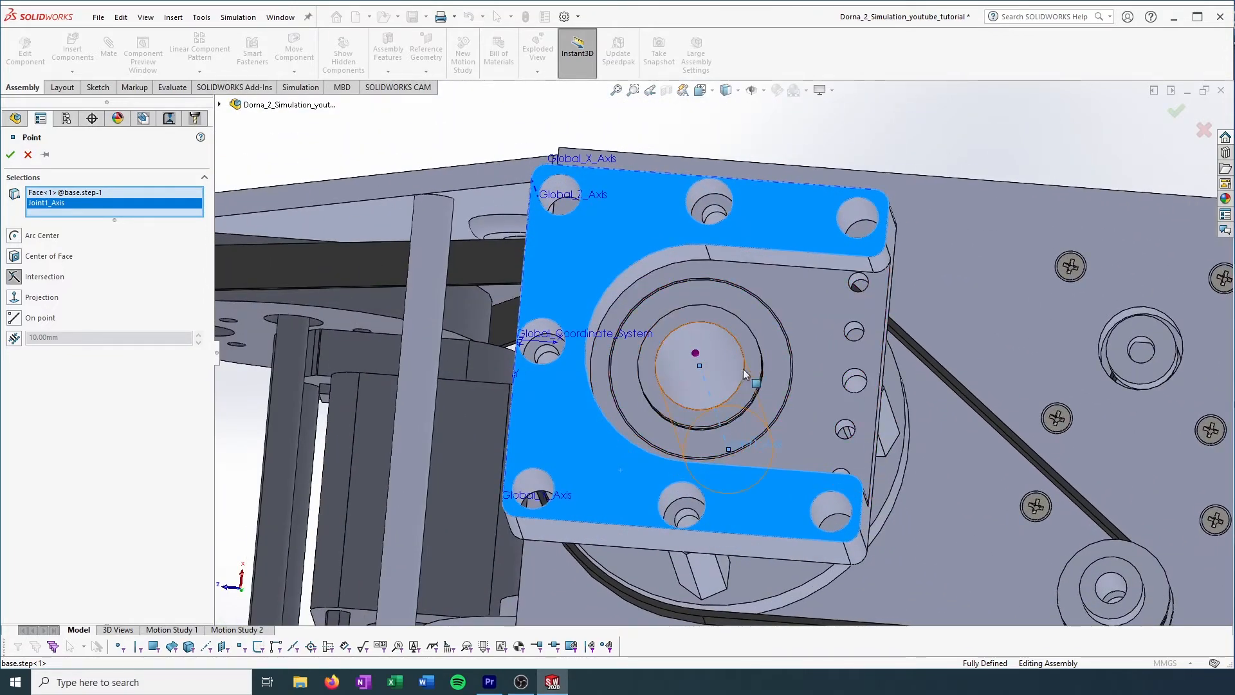
{"action": "middle_click_drag", "start_coordinate": [743, 369], "coordinate": [698, 341]}
{"action": "left_click", "coordinate": [10, 155]}
- Begin a coordinate system with its origin at the new point on Joint1_Axis and Global_X_Axis as its X axis
{"action": "left_click", "coordinate": [426, 70]}
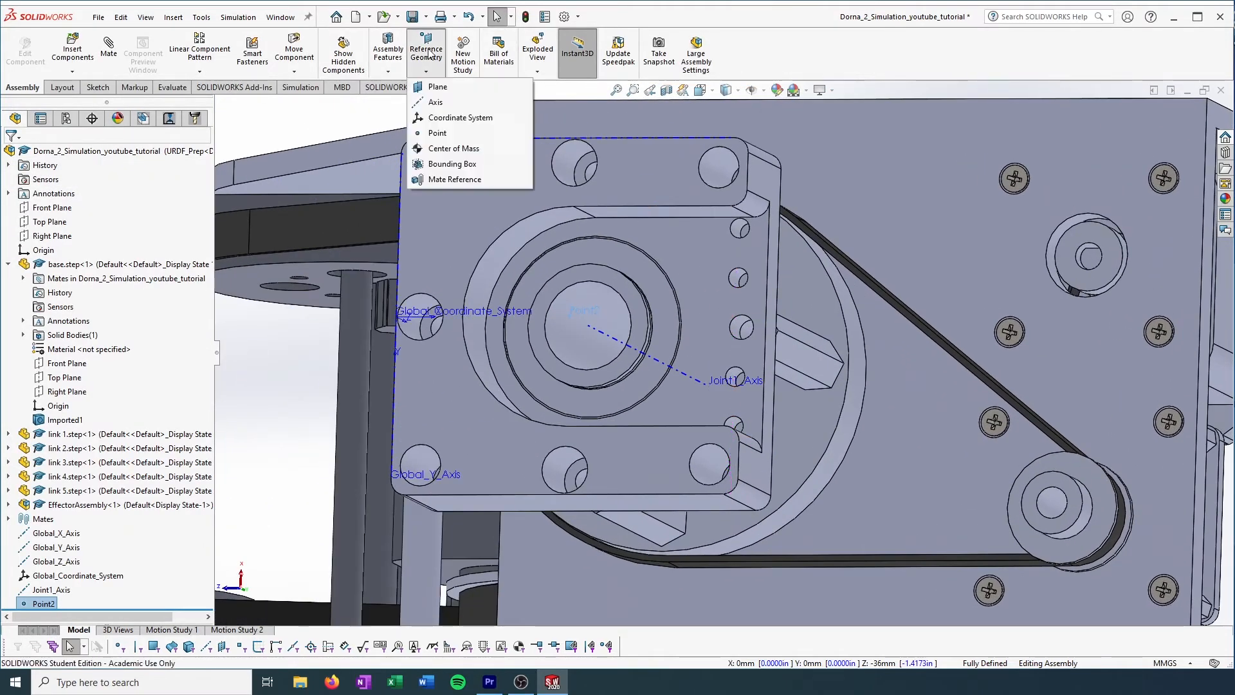
{"action": "left_click", "coordinate": [442, 118]}
{"action": "middle_click_drag", "start_coordinate": [617, 334], "coordinate": [602, 407]}
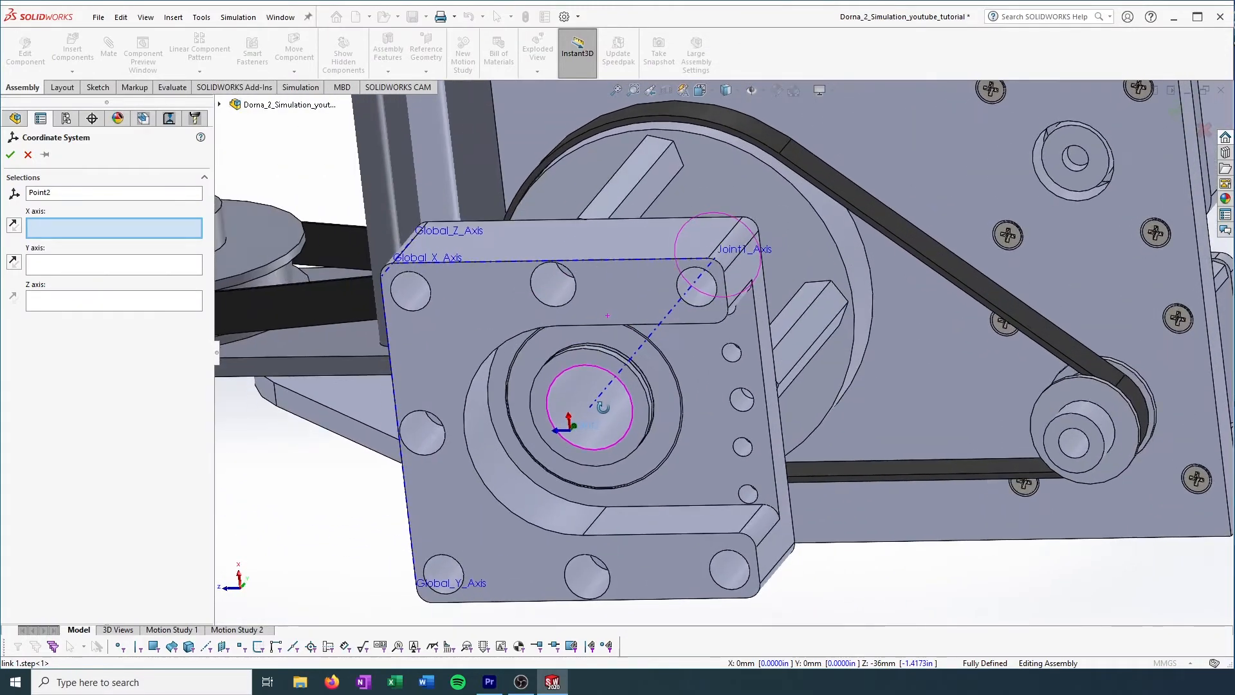
{"action": "scroll", "coordinate": [558, 457], "scroll_direction": "down", "scroll_amount": 5}
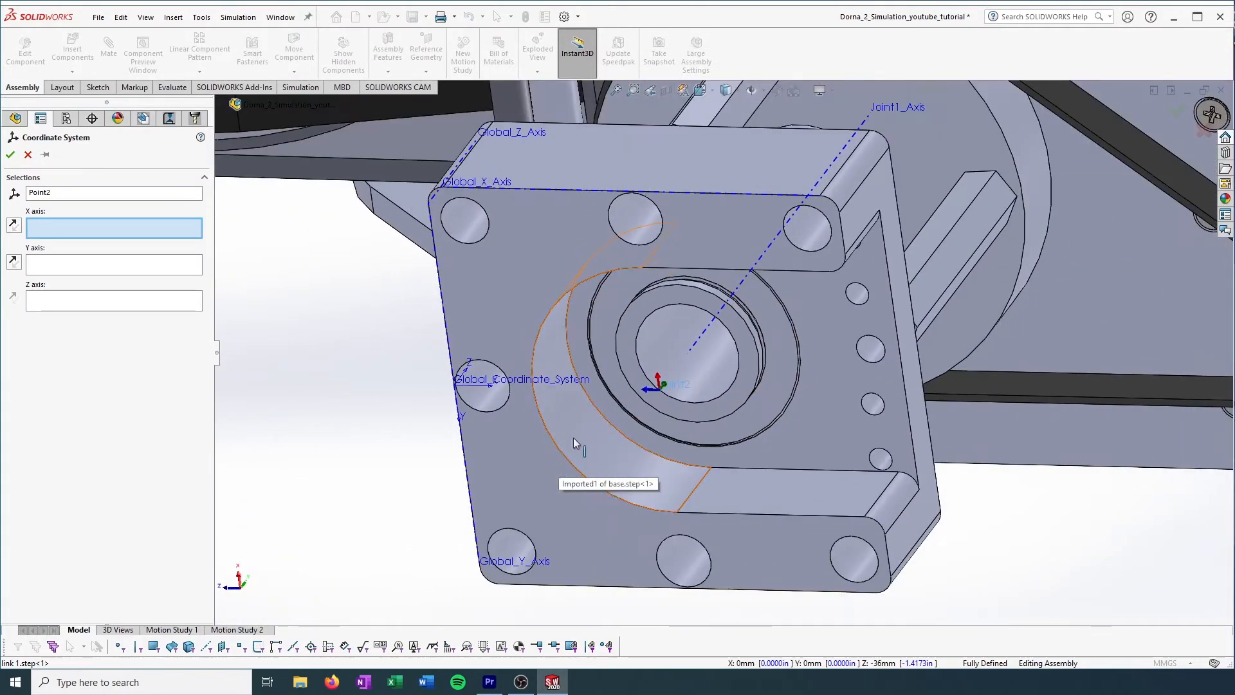
{"action": "scroll", "coordinate": [459, 506], "scroll_direction": "down", "scroll_amount": 1}
{"action": "left_click", "coordinate": [222, 105]}
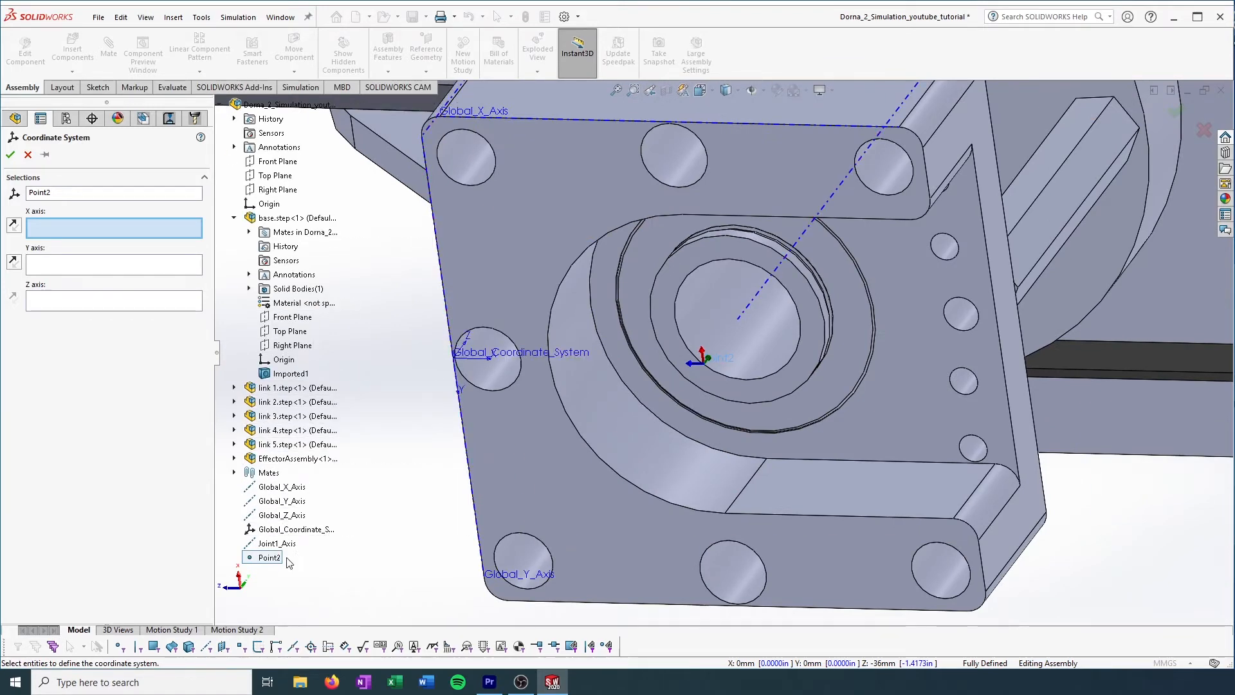
{"action": "left_click", "coordinate": [264, 489]}
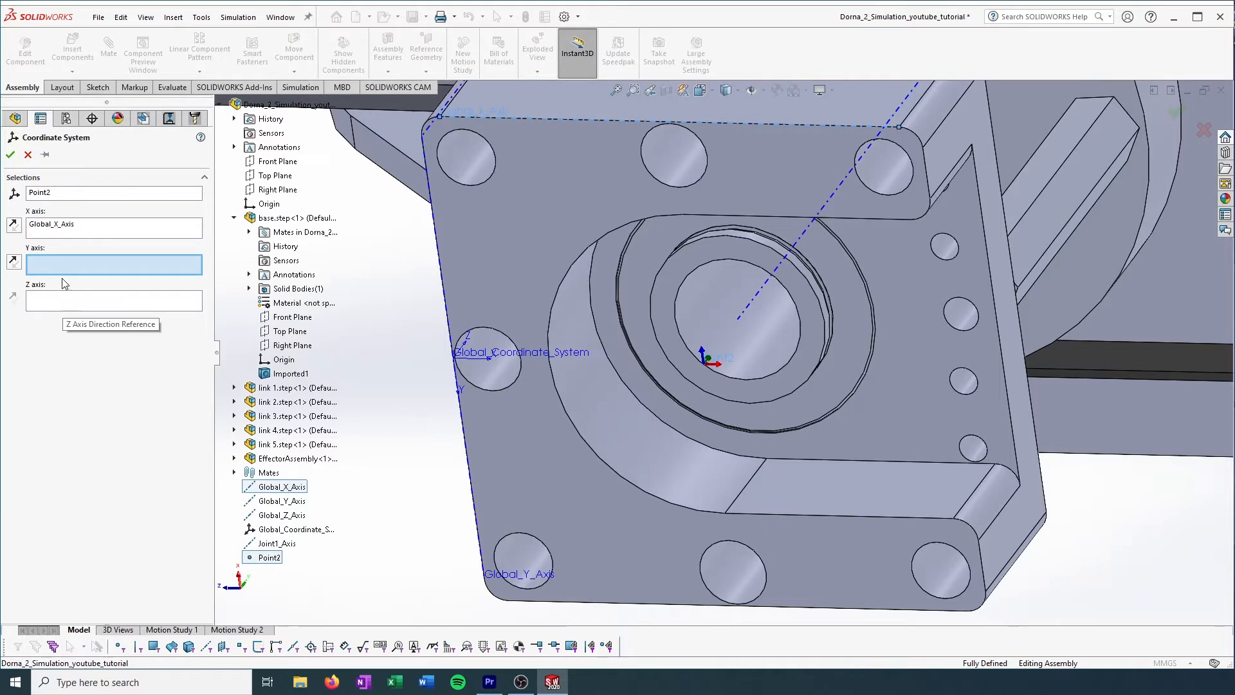
{"action": "left_click", "coordinate": [64, 223]}
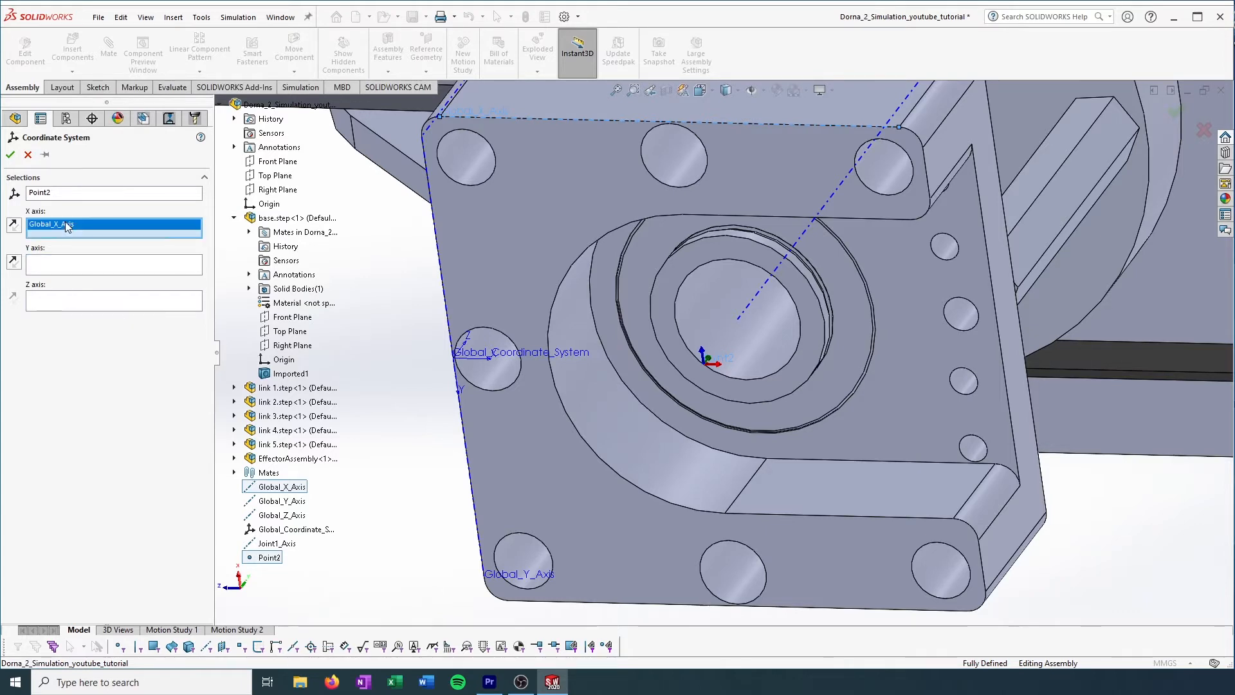
- Set Global_Z_Axis as the coordinate system's Z axis, reverse its direction, and finish the coordinate system
{"action": "left_click", "coordinate": [50, 302]}
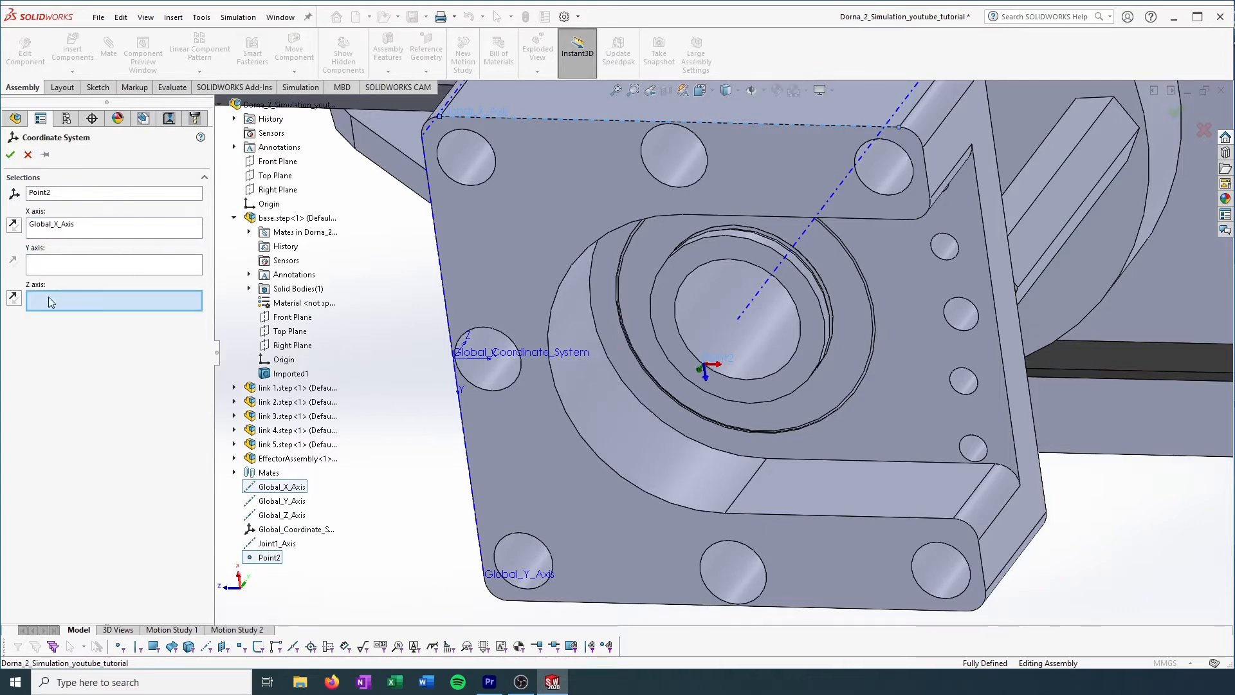
{"action": "left_click", "coordinate": [276, 517]}
{"action": "middle_click_drag", "start_coordinate": [593, 441], "coordinate": [769, 391]}
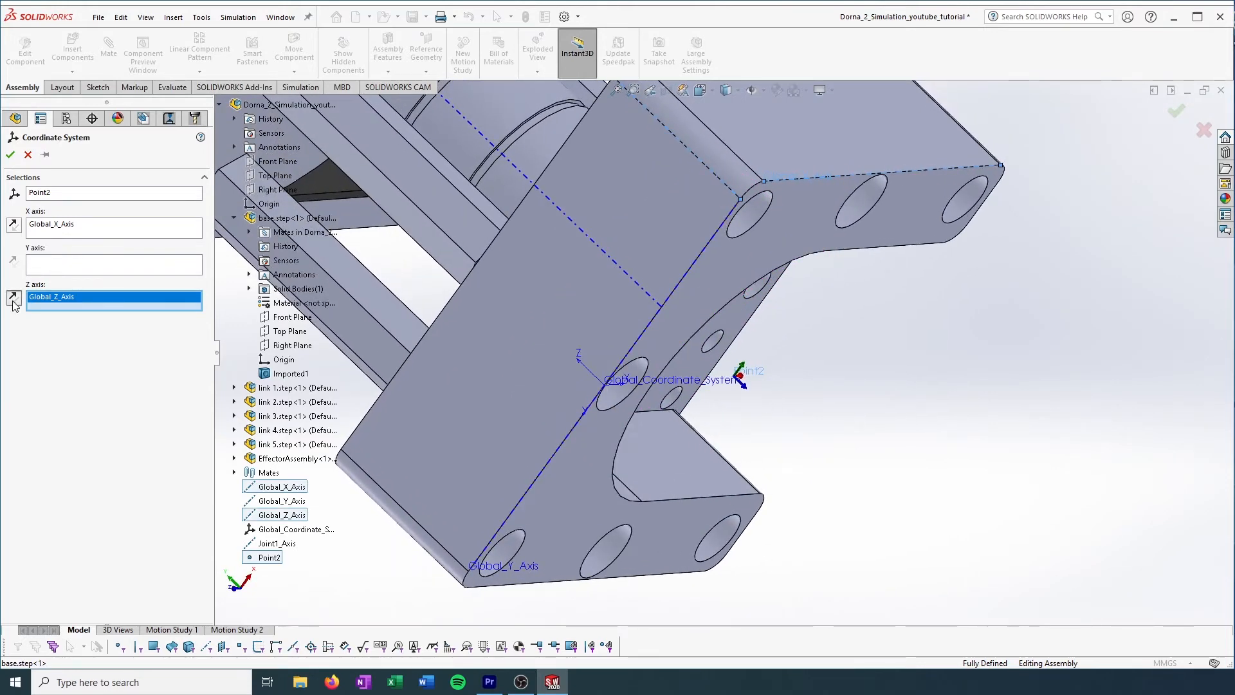
{"action": "middle_click_drag", "start_coordinate": [702, 456], "coordinate": [610, 422]}
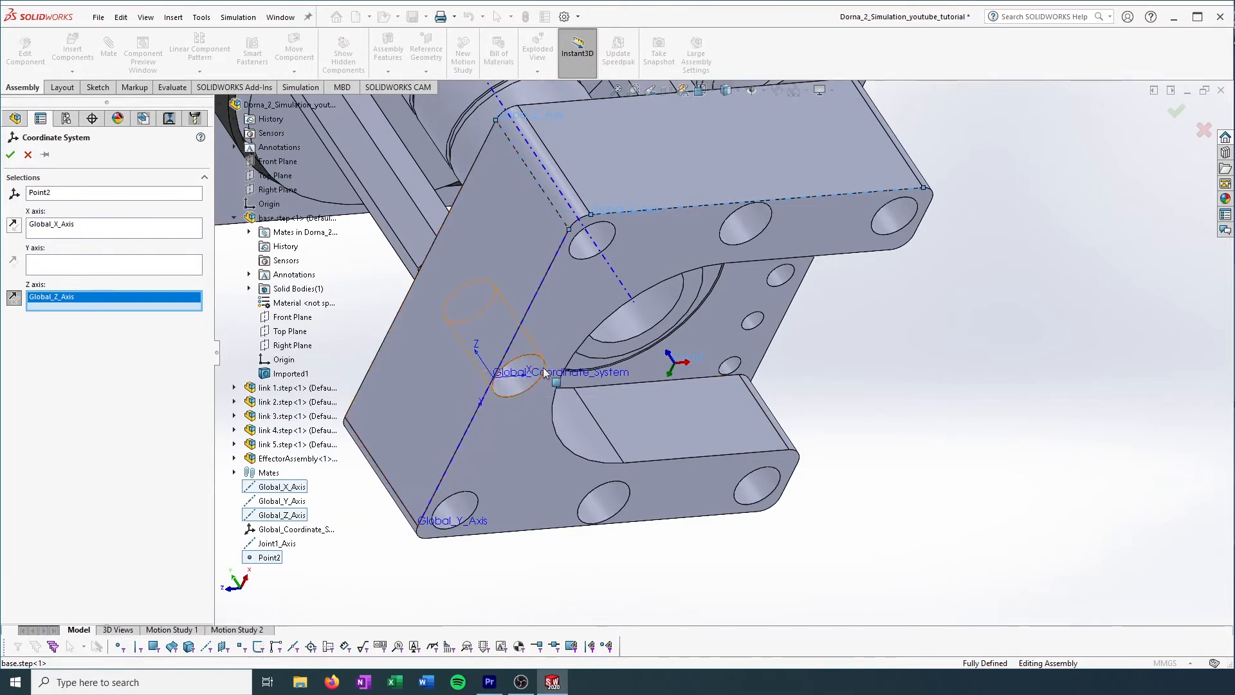
{"action": "left_click", "coordinate": [9, 153]}
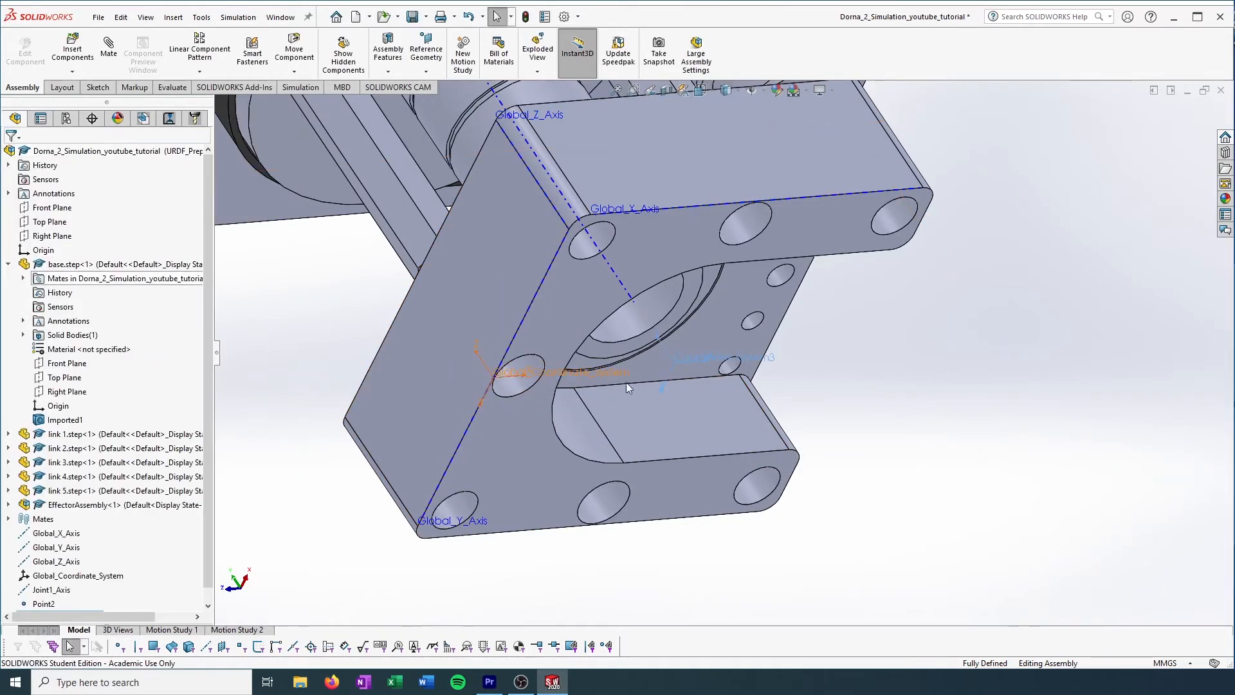
- Compare the new coordinate system's orientation with Global_Coordinate_System and review its origin and axis definitions
{"action": "middle_click_drag", "start_coordinate": [627, 371], "coordinate": [419, 458]}
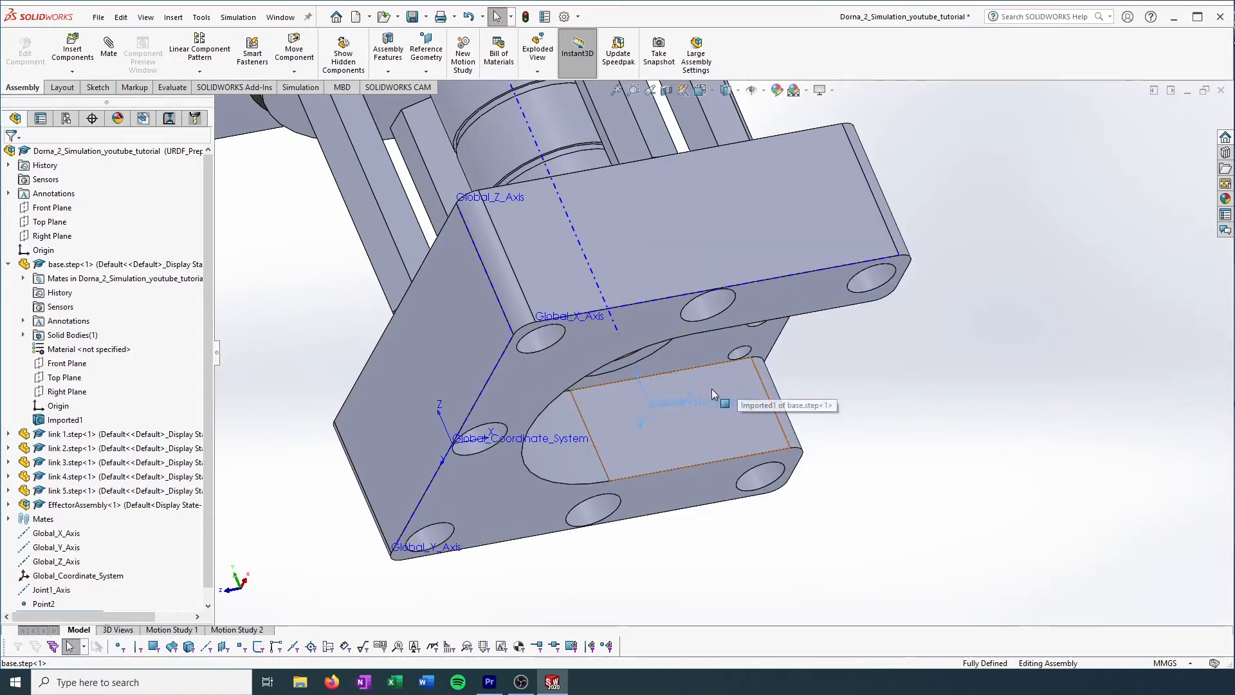
{"action": "scroll", "coordinate": [485, 445], "scroll_direction": "down", "scroll_amount": 3}
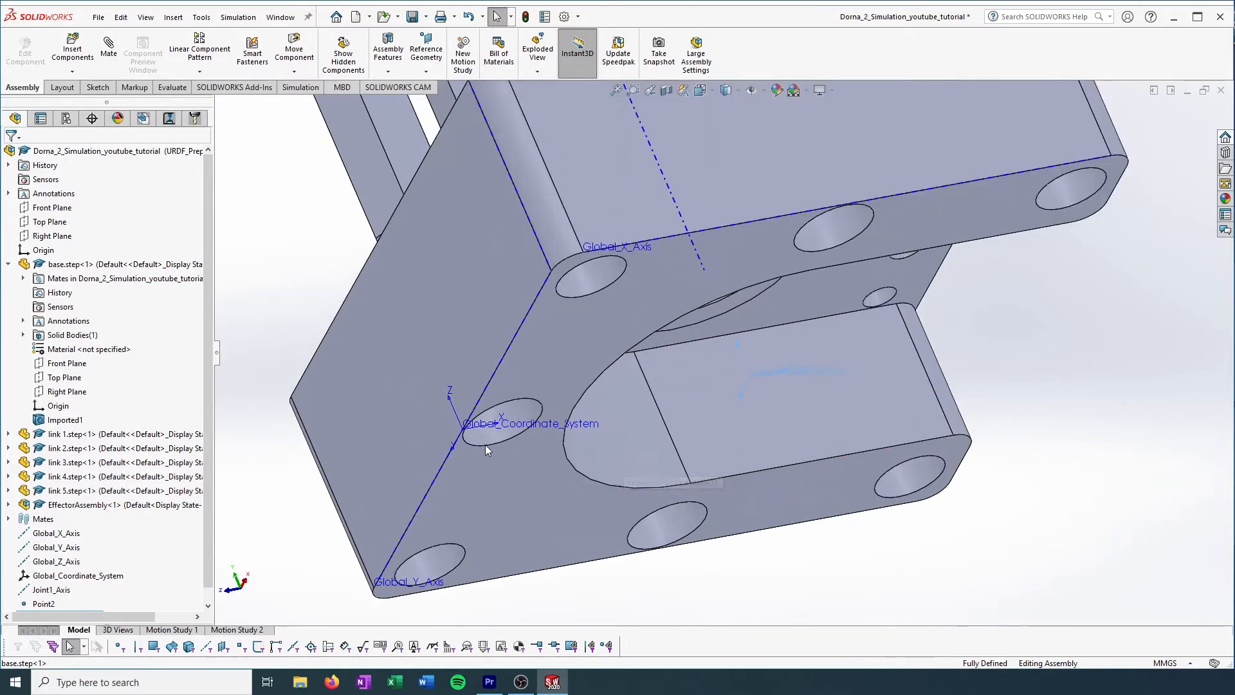
{"action": "scroll", "coordinate": [648, 441], "scroll_direction": "up", "scroll_amount": 2}
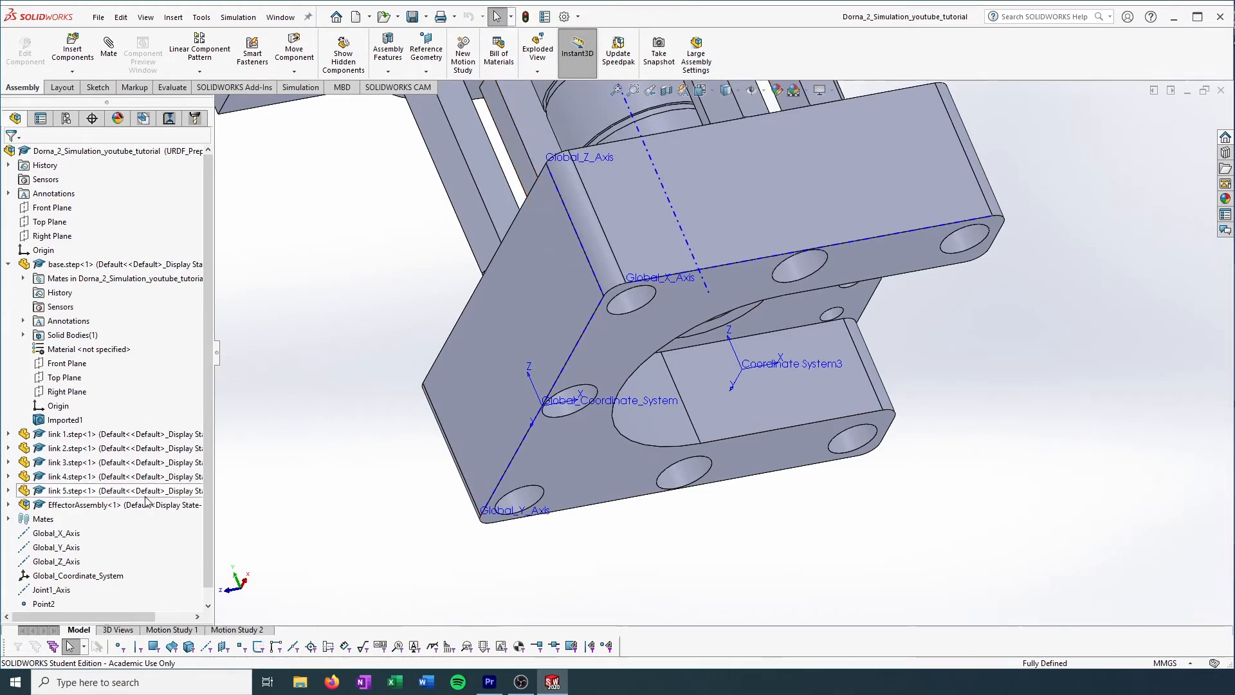
{"action": "left_click", "coordinate": [67, 602]}
{"action": "right_click", "coordinate": [66, 602]}
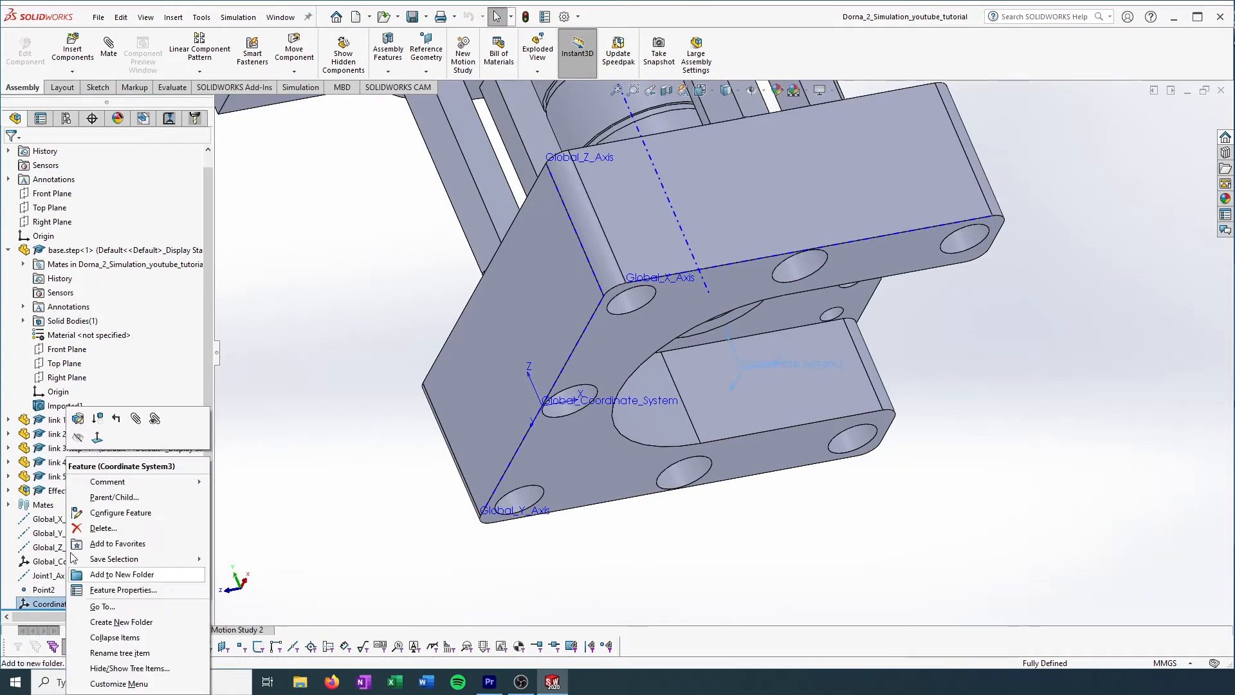
{"action": "left_click", "coordinate": [84, 424]}
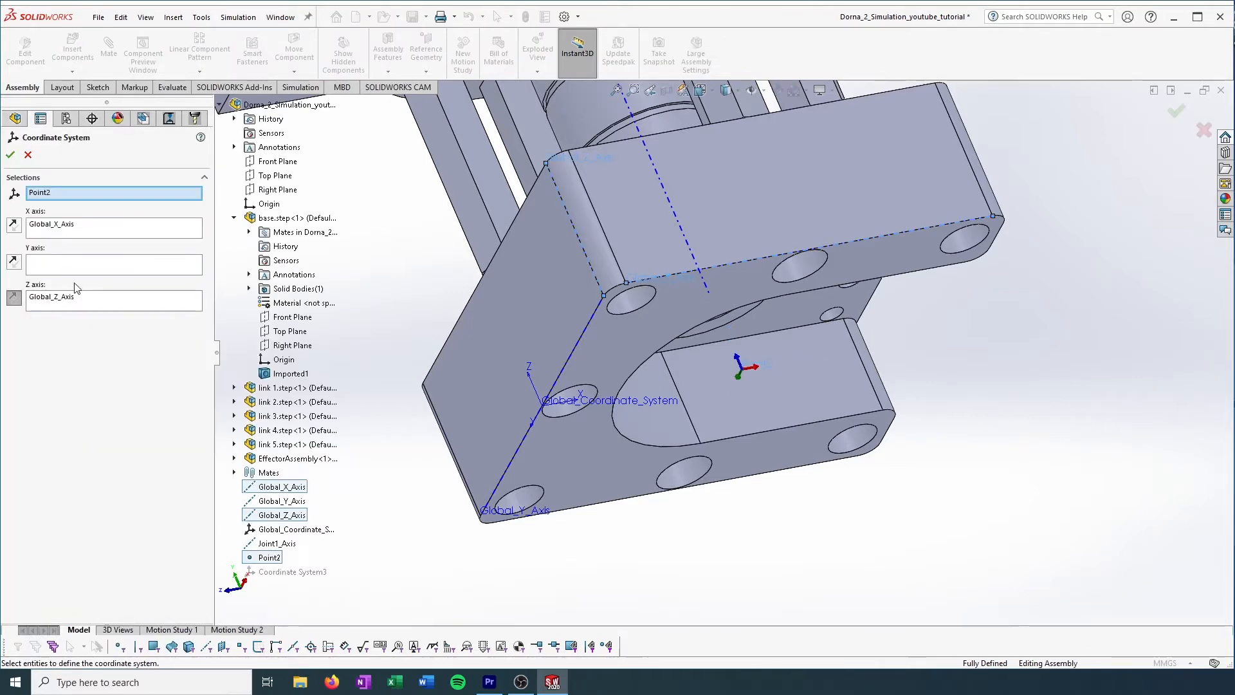
{"action": "left_click", "coordinate": [28, 155]}
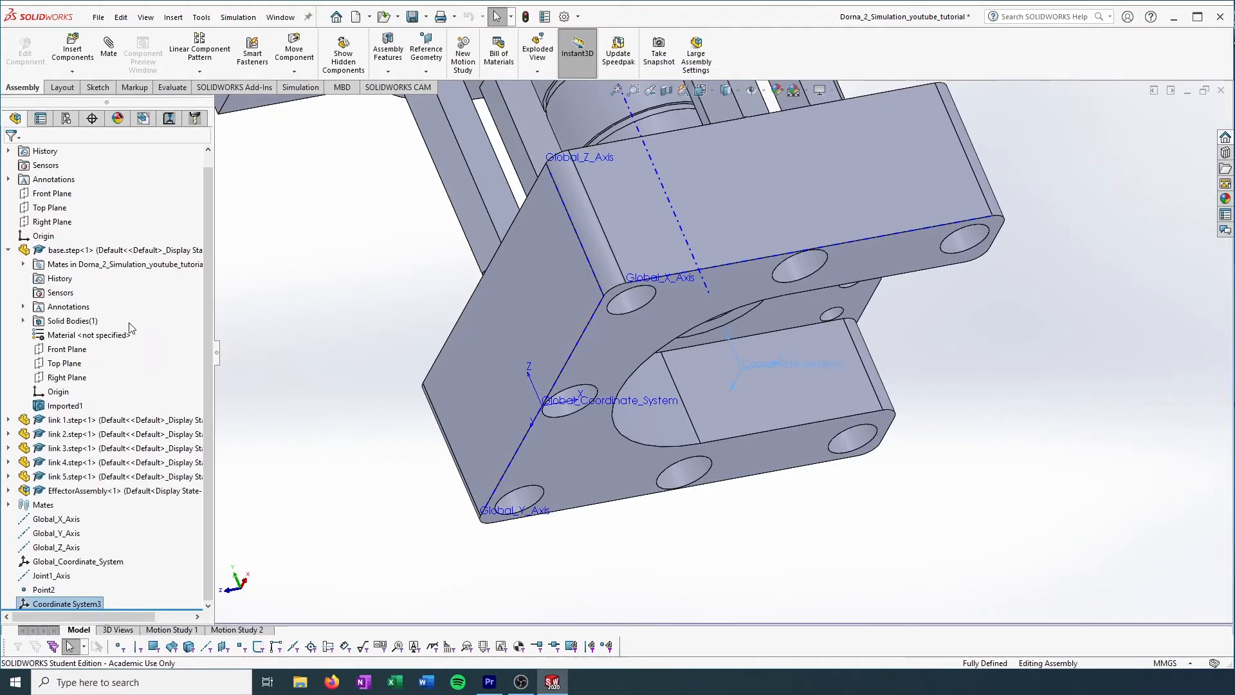
- Recheck the origin point and axis references in the definition of the new coordinate system on Joint1_Axis
{"action": "left_click", "coordinate": [67, 604]}
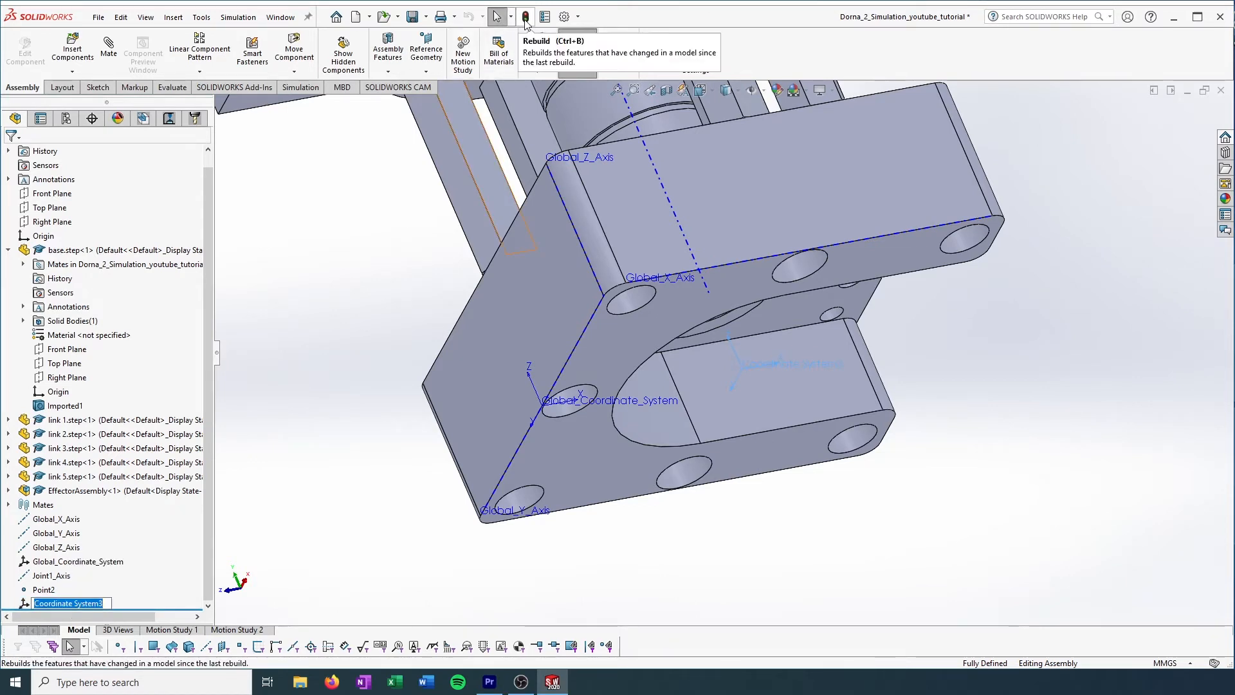
{"action": "left_click", "coordinate": [173, 577]}
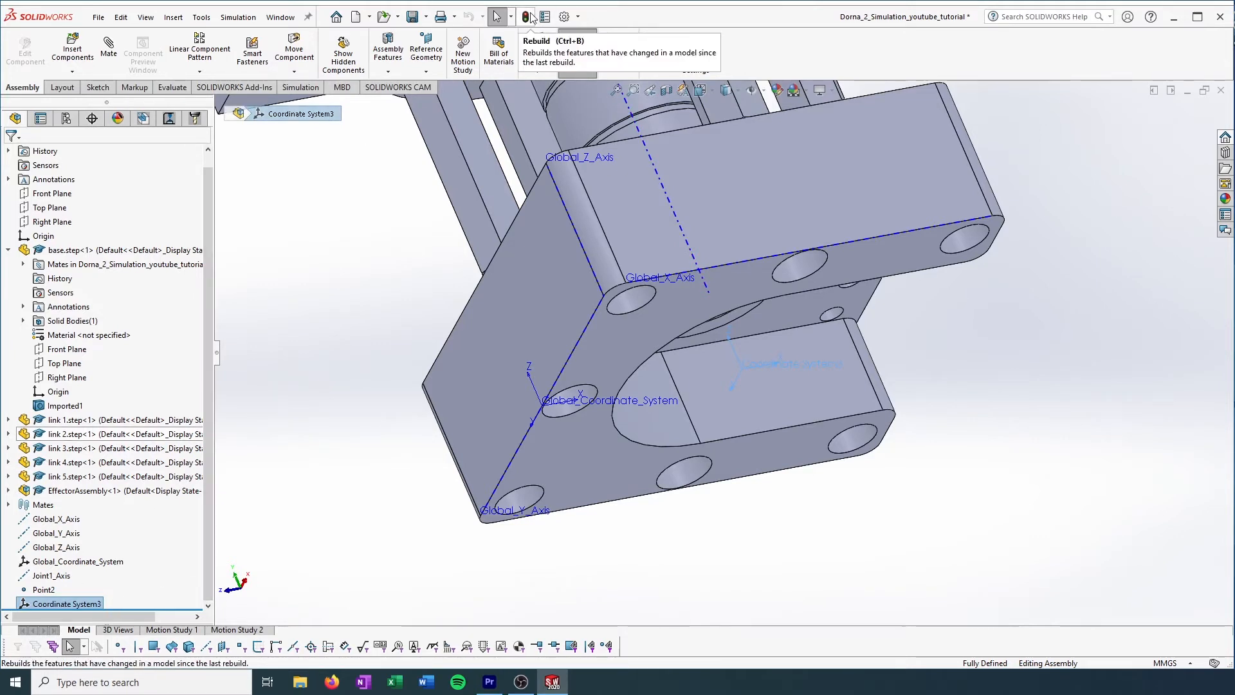
{"action": "right_click", "coordinate": [72, 603]}
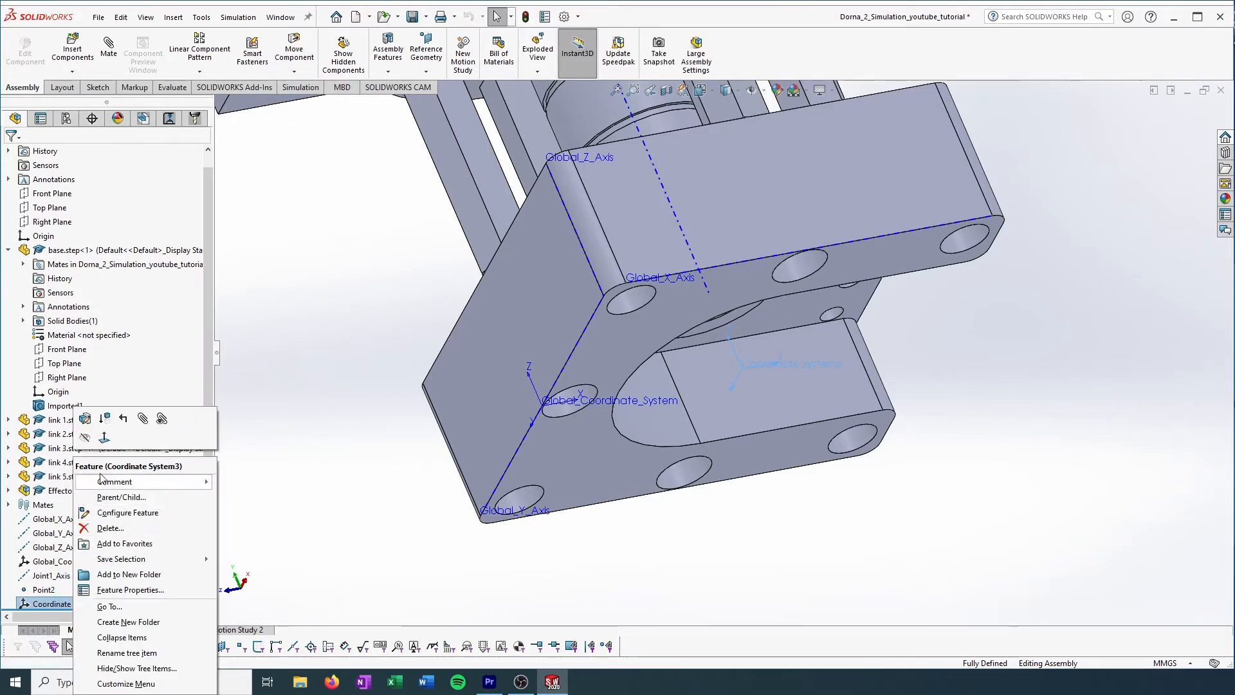
{"action": "left_click", "coordinate": [85, 420]}
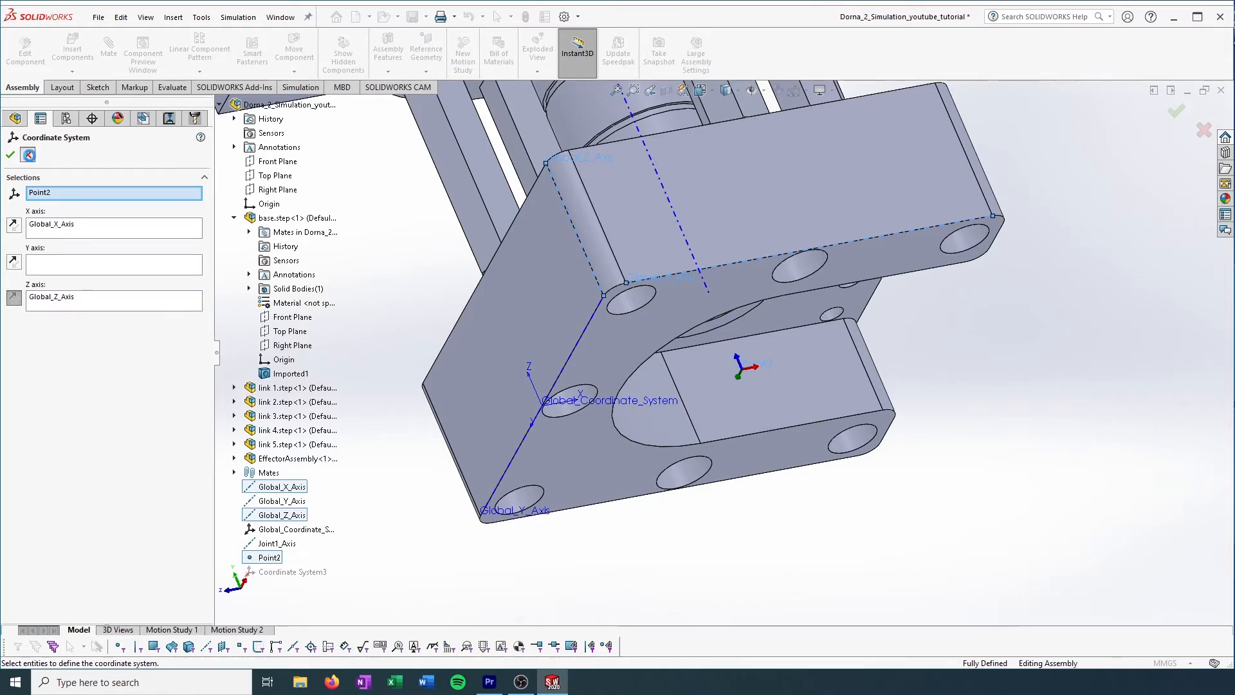
{"action": "left_click", "coordinate": [1203, 130]}
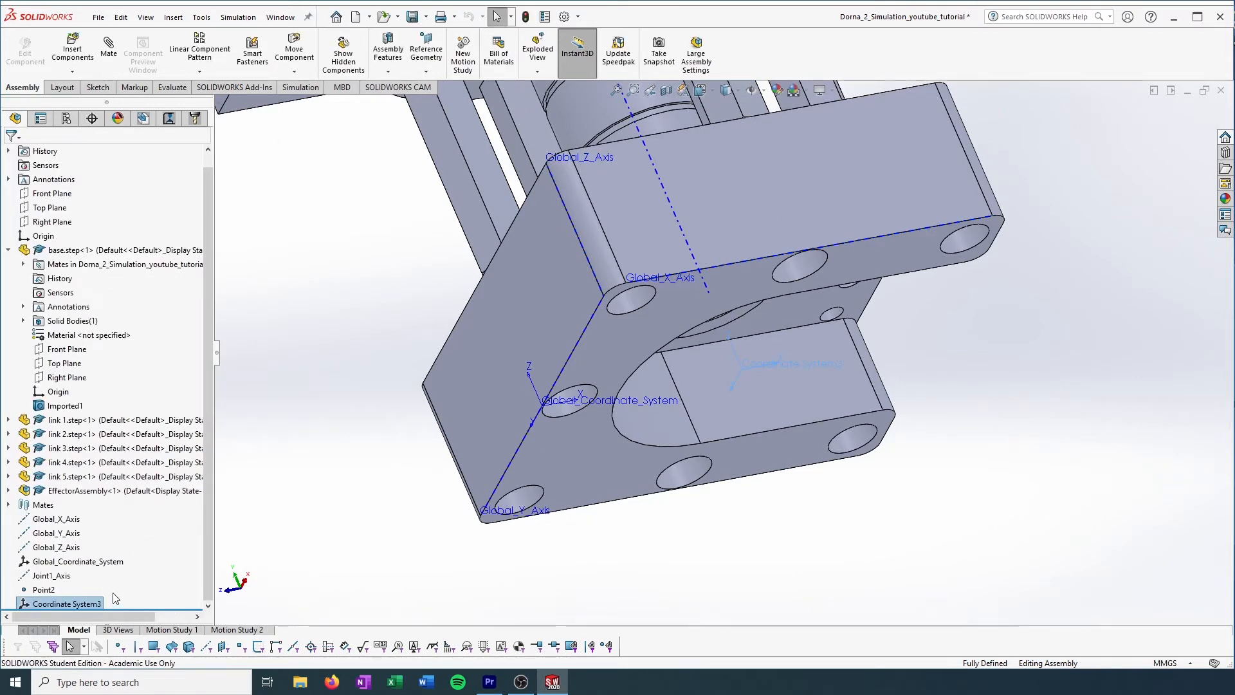
- Rename the new coordinate system on Joint1_Axis as Base_link_CS
{"action": "right_click", "coordinate": [69, 606]}
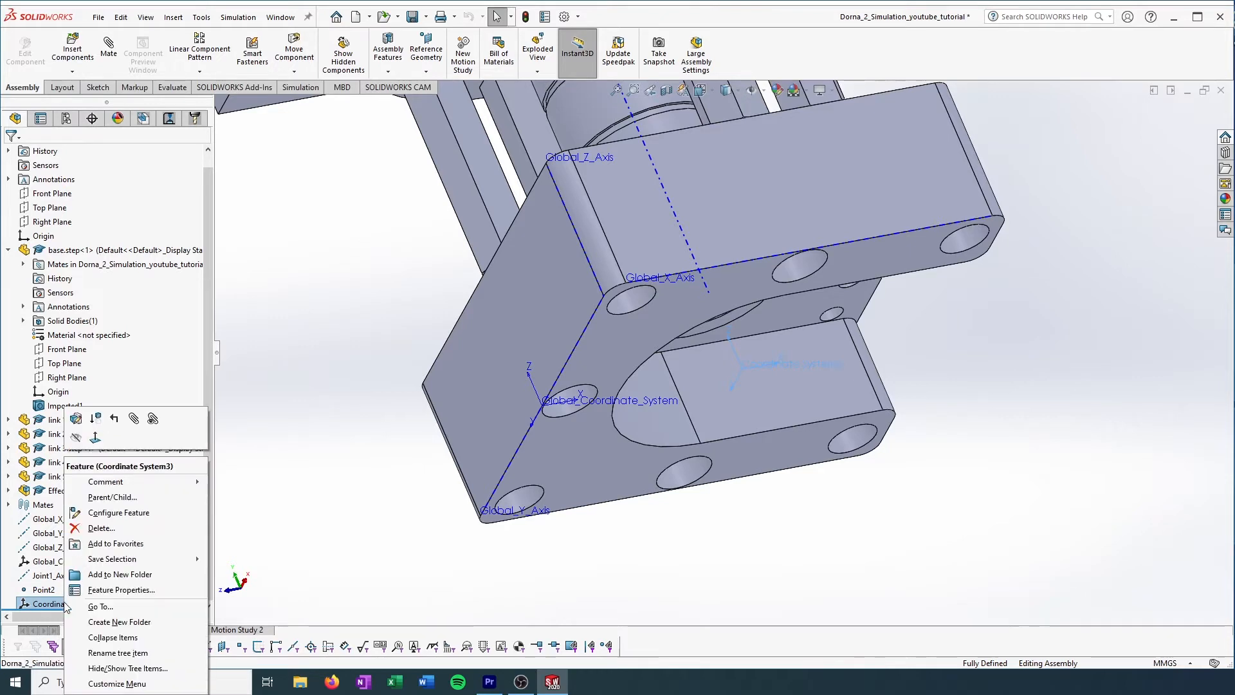
{"action": "left_click", "coordinate": [110, 653]}
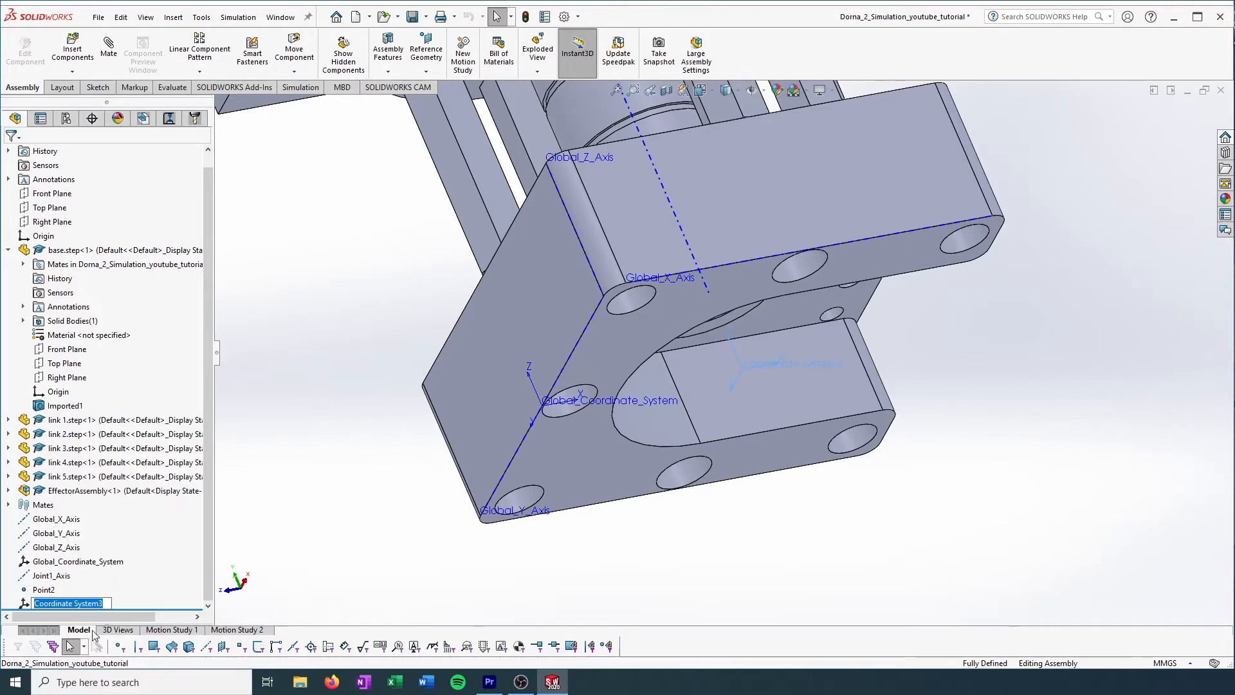
{"action": "type", "text": "Bas"}
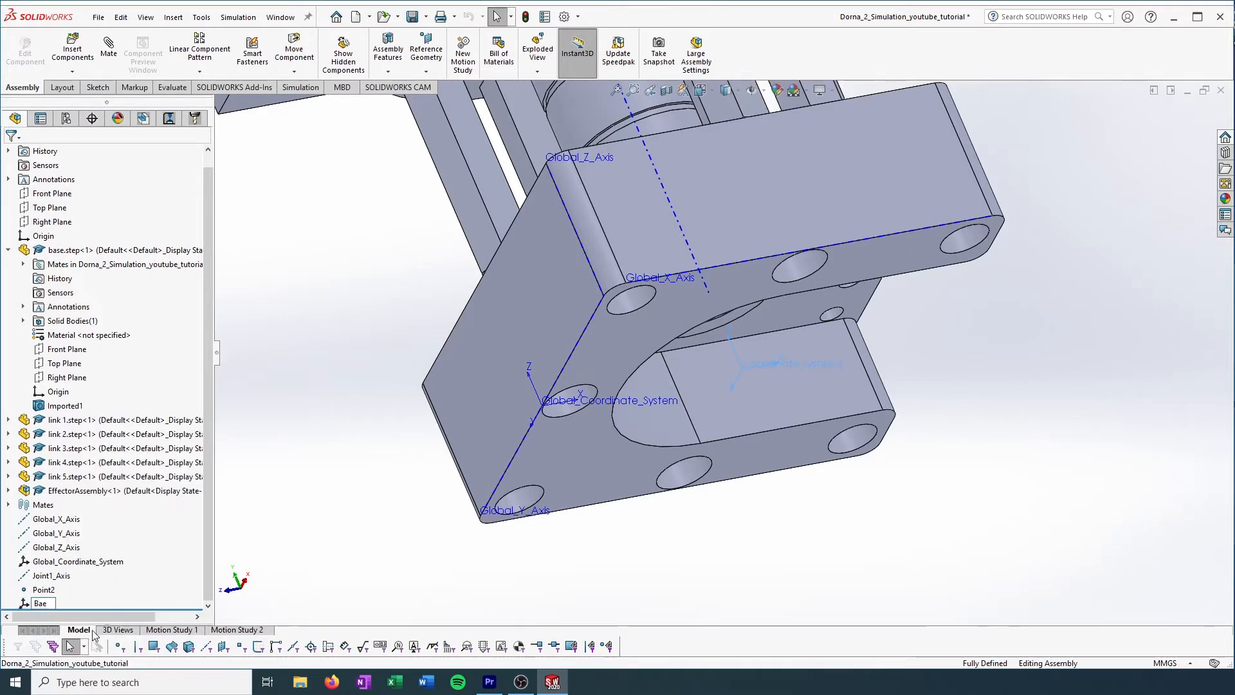
{"action": "type", "text": "e"}
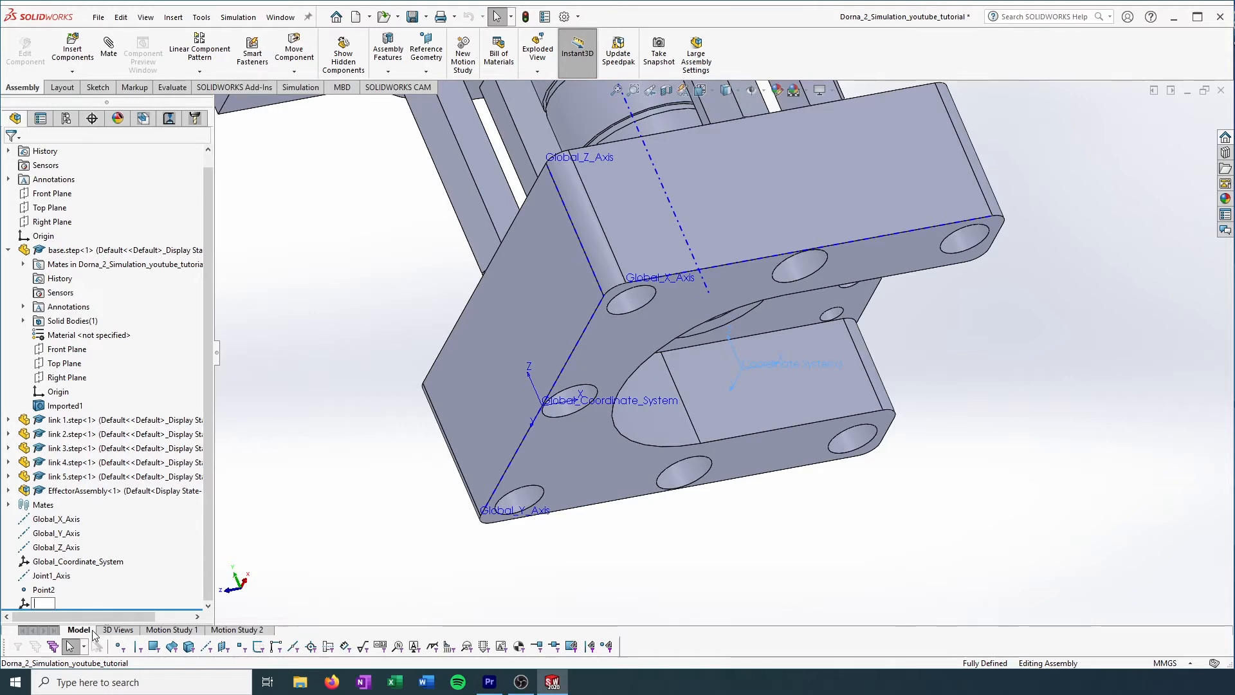
{"action": "type", "text": "se"}
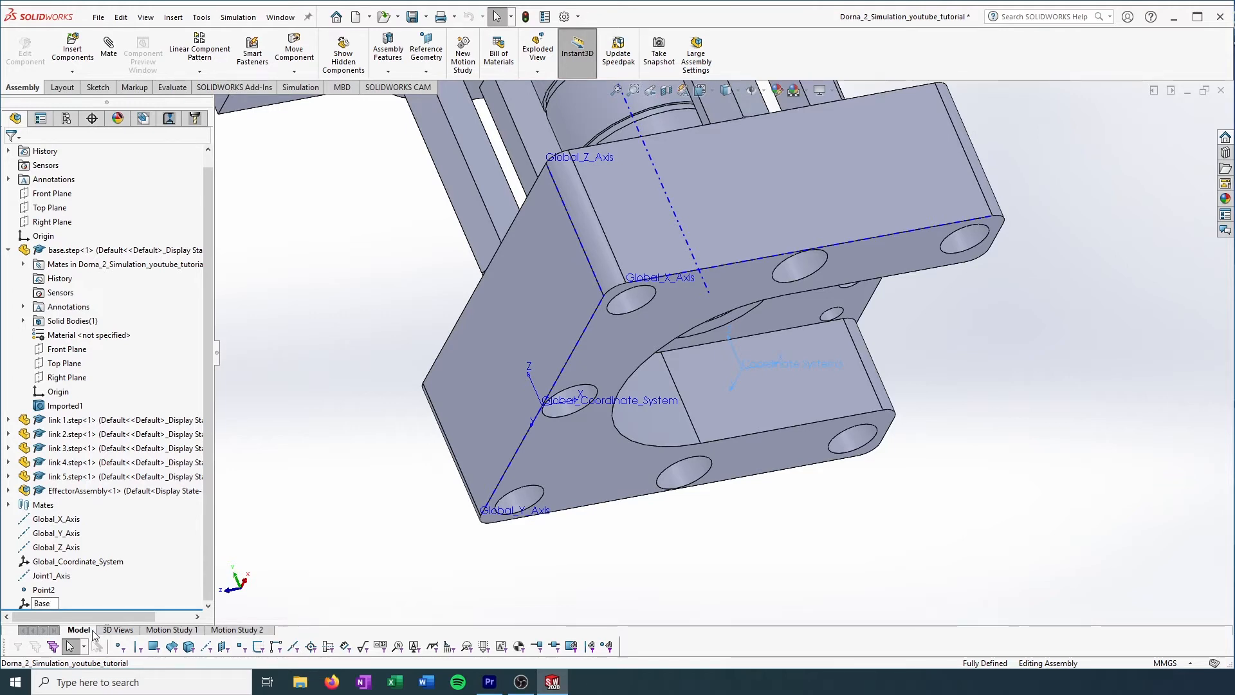
{"action": "type", "text": "_link_C"}
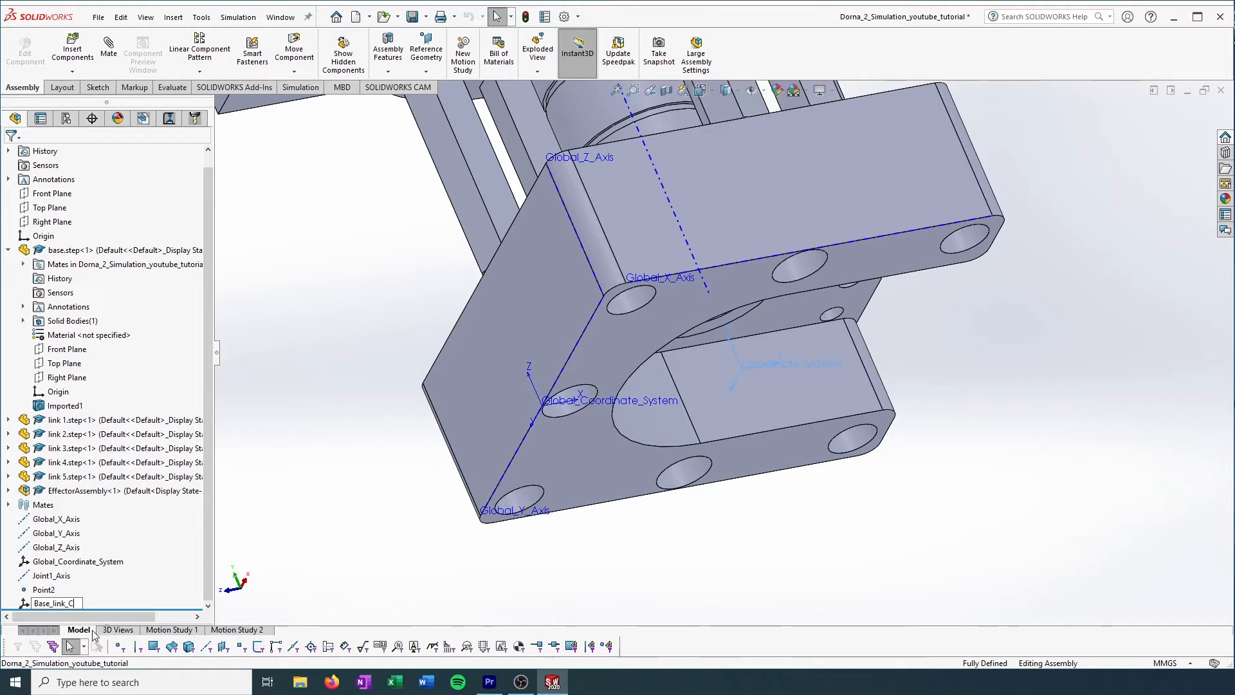
{"action": "type", "text": "S"}
{"action": "key", "text": "Return"}
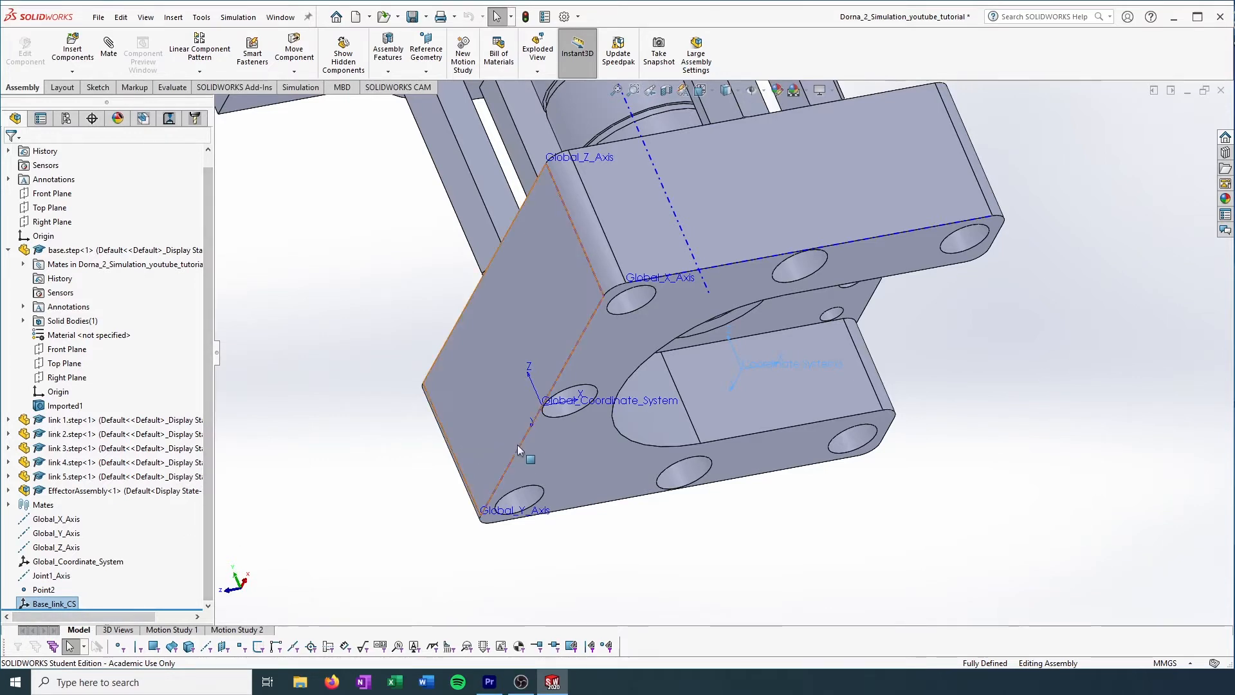
{"action": "left_click", "coordinate": [813, 521]}
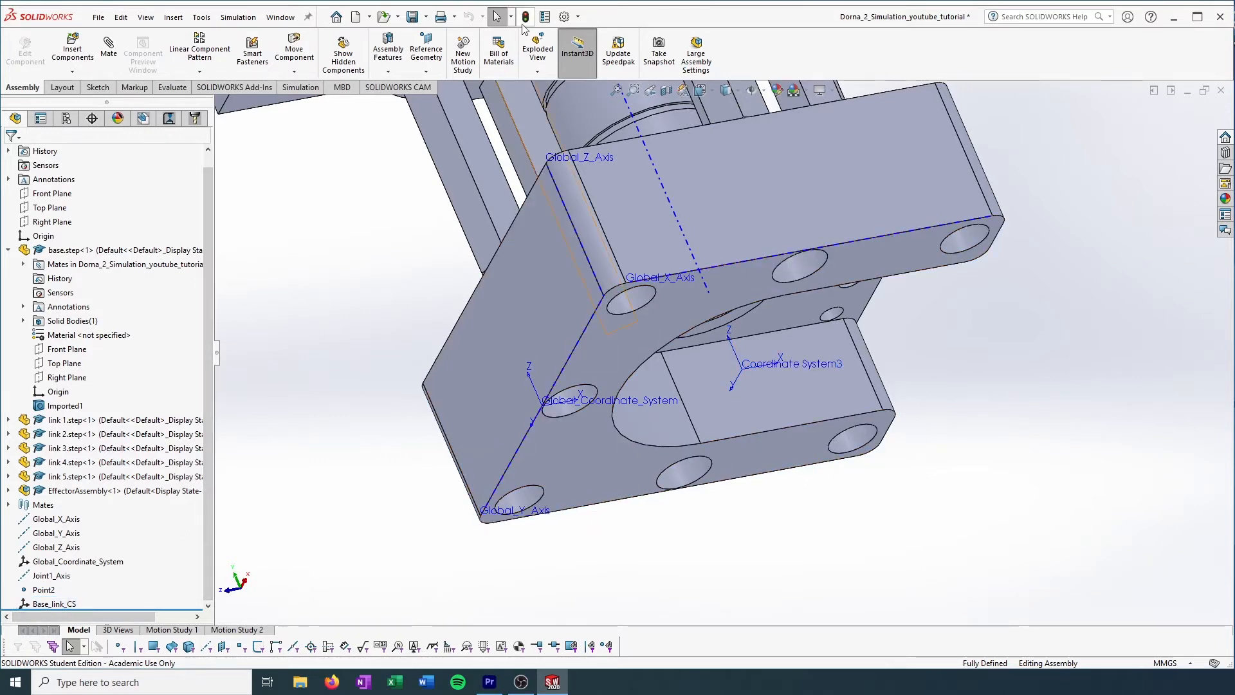
- Examine the base from several angles, comparing Base_link_CS with Global_Coordinate_System and Joint1_Axis
{"action": "scroll", "coordinate": [761, 398], "scroll_direction": "up", "scroll_amount": 3}
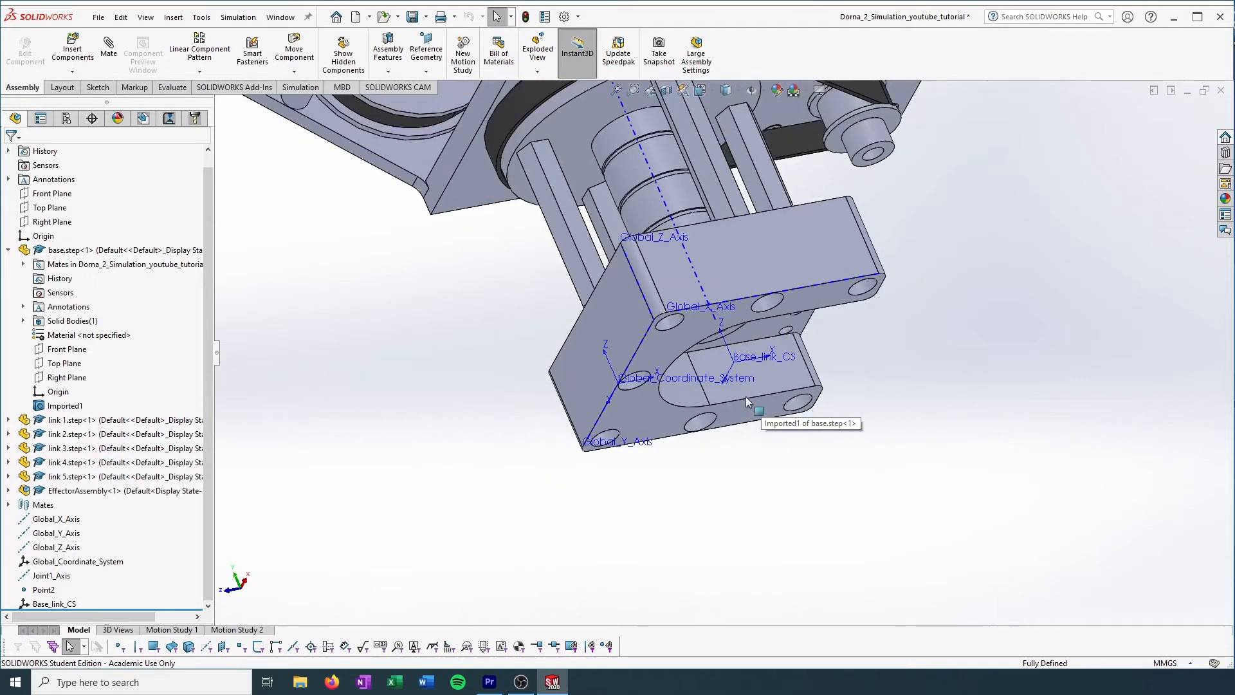
{"action": "scroll", "coordinate": [746, 399], "scroll_direction": "up", "scroll_amount": 6}
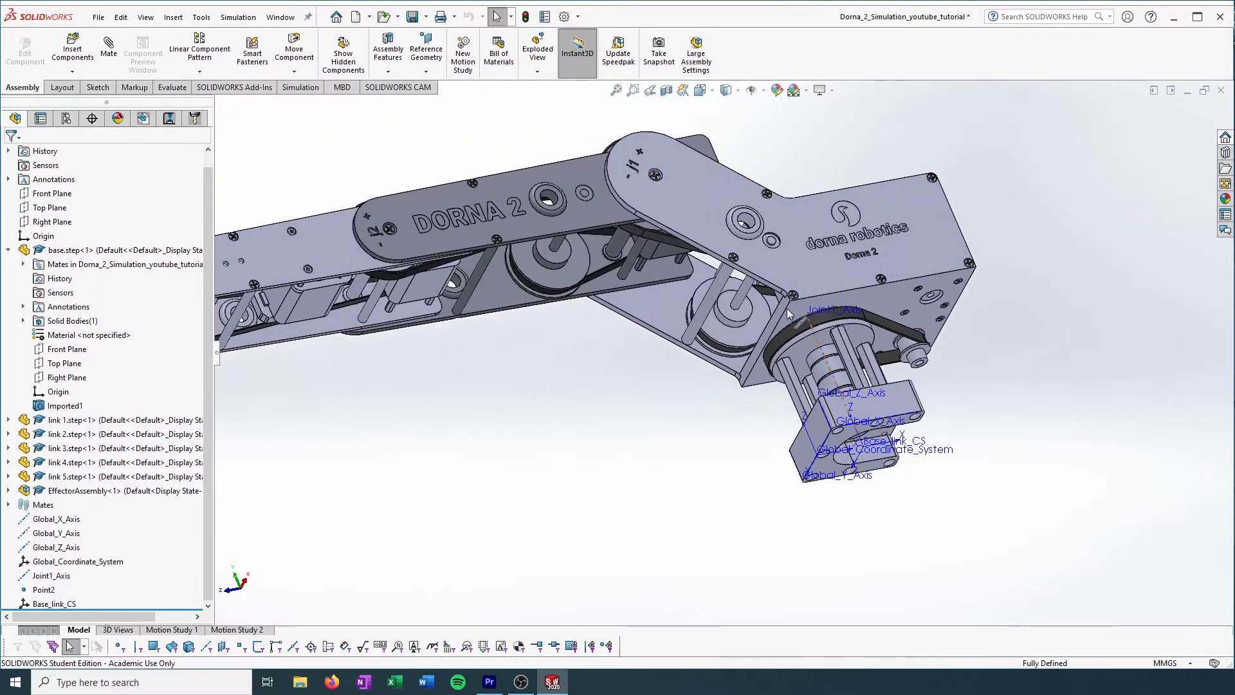
{"action": "middle_click_drag", "start_coordinate": [790, 314], "coordinate": [694, 503]}
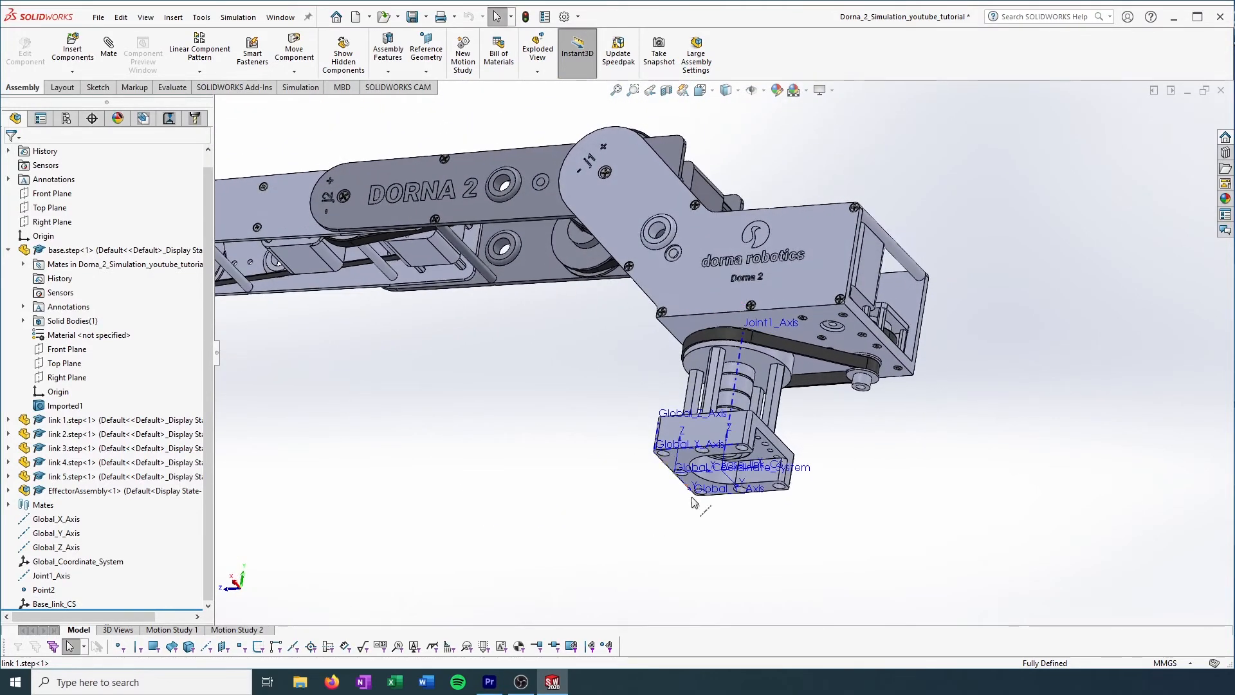
{"action": "scroll", "coordinate": [694, 503], "scroll_direction": "down", "scroll_amount": 3}
{"action": "scroll", "coordinate": [740, 457], "scroll_direction": "down", "scroll_amount": 1}
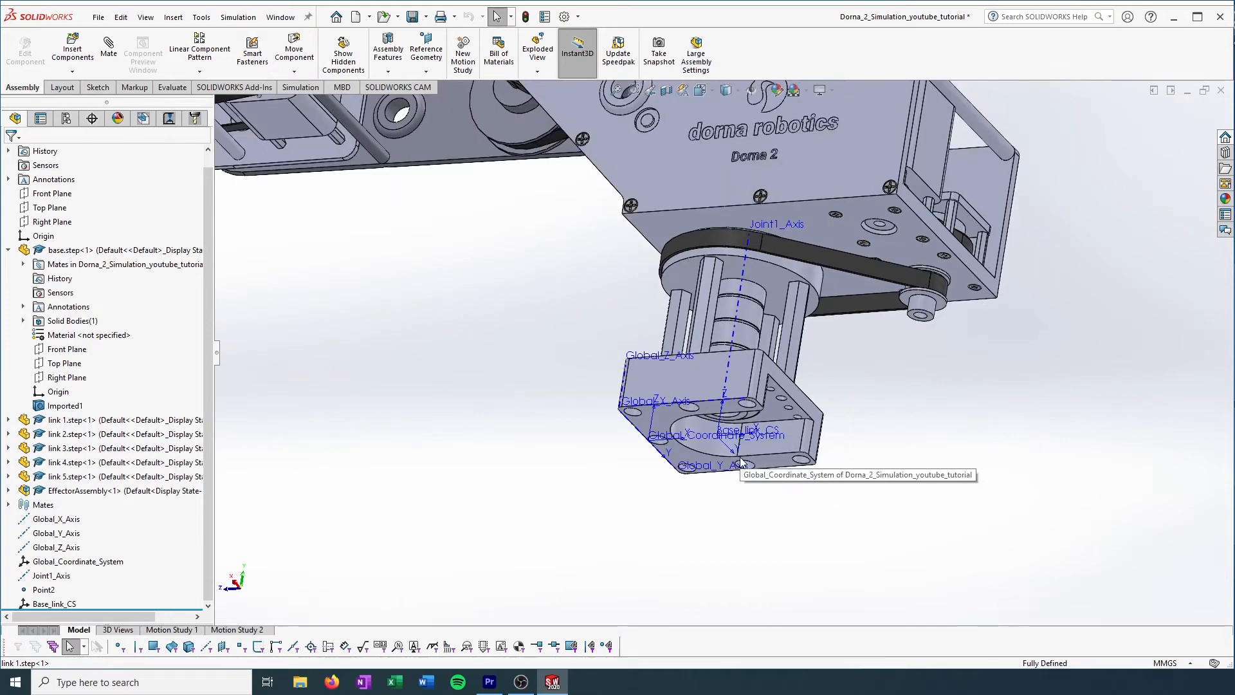
{"action": "scroll", "coordinate": [739, 458], "scroll_direction": "up", "scroll_amount": 2}
{"action": "scroll", "coordinate": [624, 368], "scroll_direction": "down", "scroll_amount": 3}
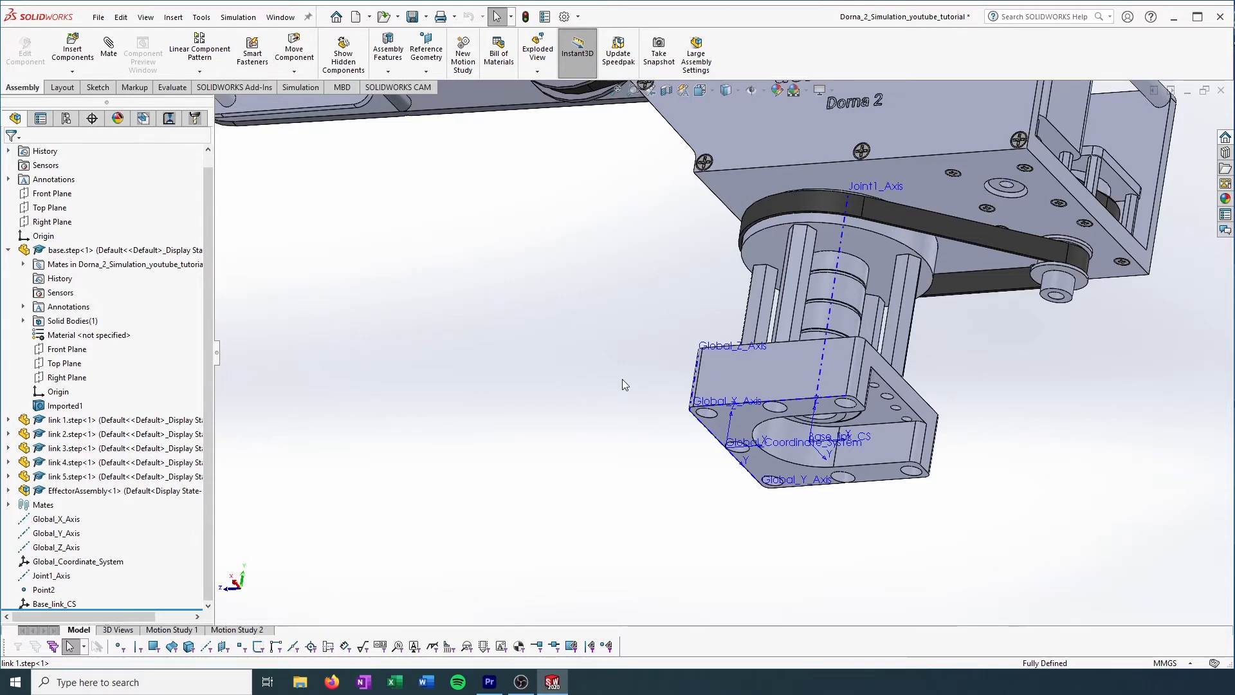
{"action": "scroll", "coordinate": [622, 378], "scroll_direction": "up", "scroll_amount": 5}
{"action": "middle_click_drag", "start_coordinate": [623, 329], "coordinate": [737, 405], "text": "ctrl"}
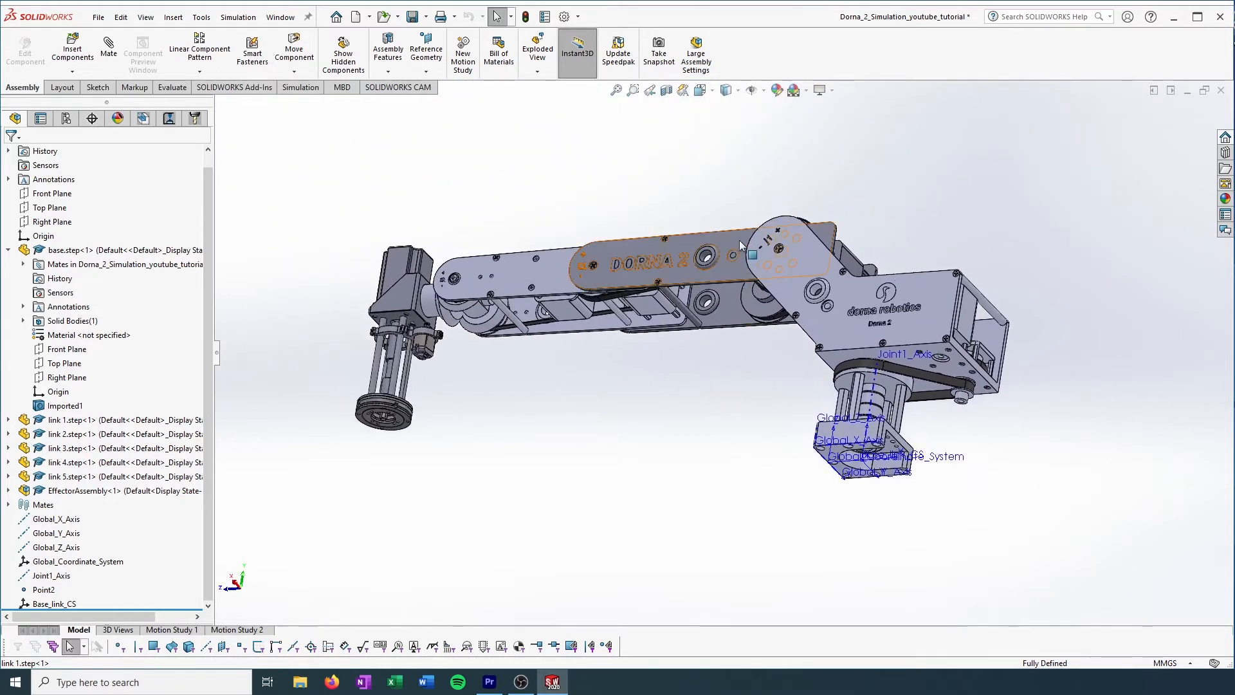
- Inspect the arm's links and their marked pivots j1, j2 and j3, focusing on the j2 pivot between links 2 and 3
{"action": "middle_click_drag", "start_coordinate": [627, 279], "coordinate": [645, 400]}
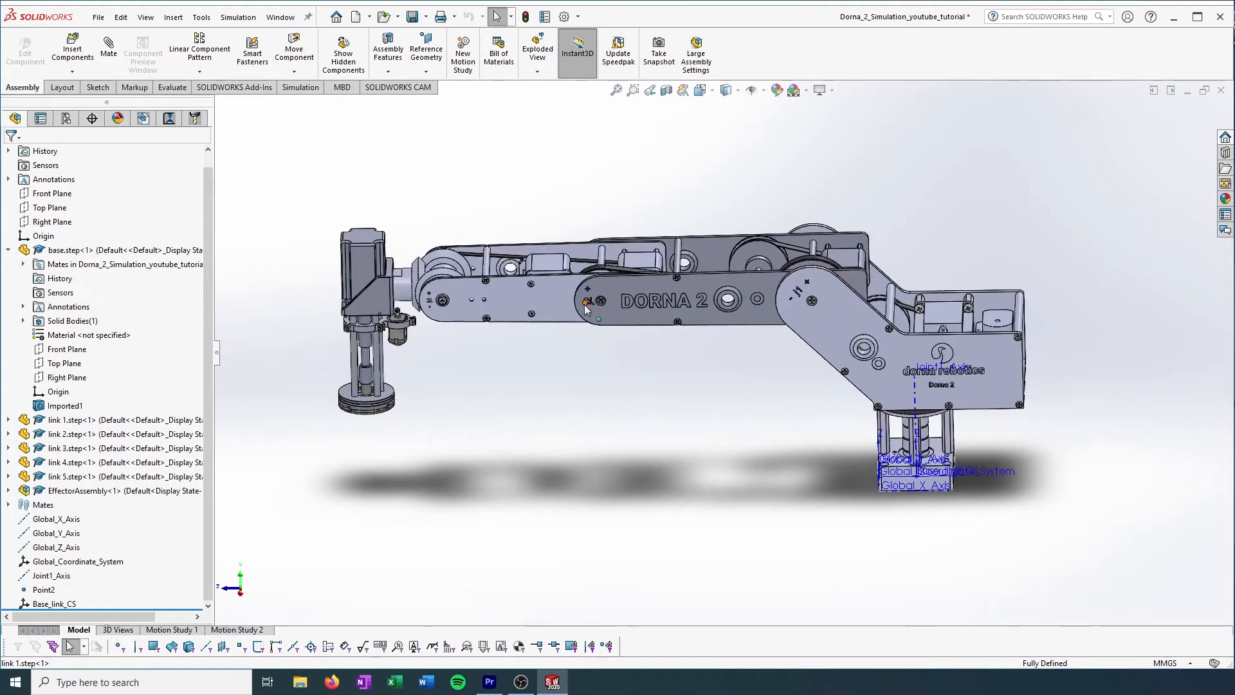
{"action": "scroll", "coordinate": [619, 313], "scroll_direction": "down", "scroll_amount": 5}
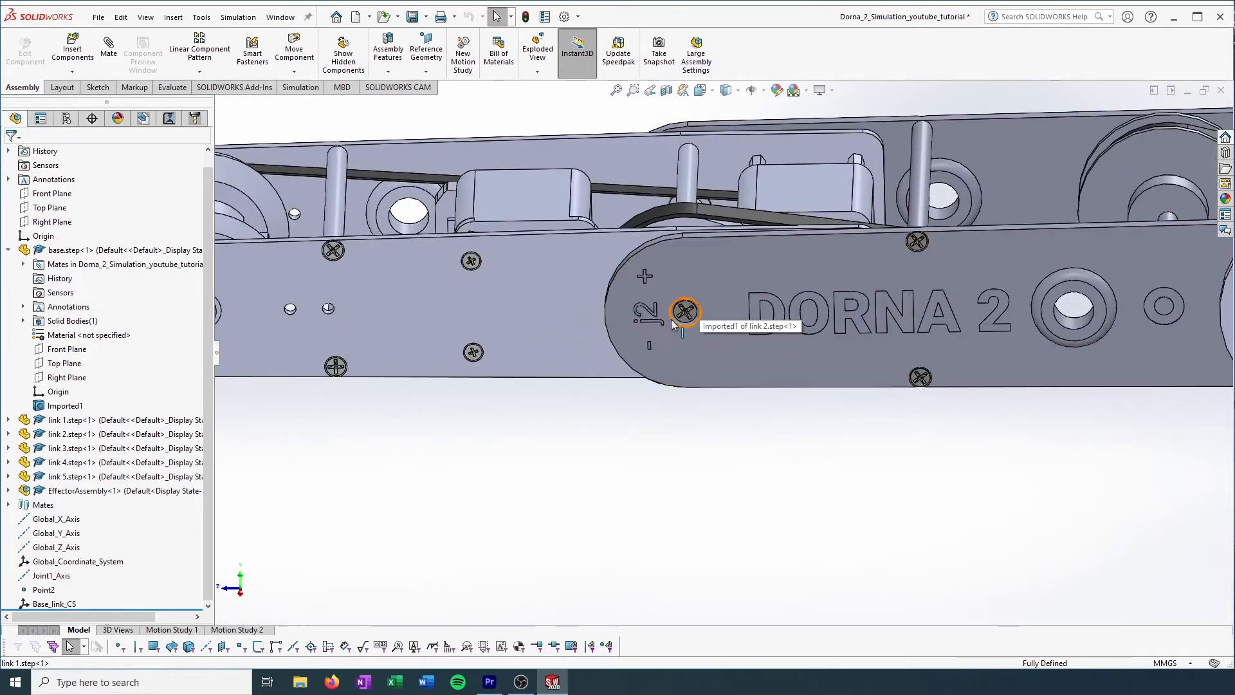
{"action": "scroll", "coordinate": [679, 320], "scroll_direction": "up", "scroll_amount": 5}
{"action": "scroll", "coordinate": [685, 331], "scroll_direction": "down", "scroll_amount": 4}
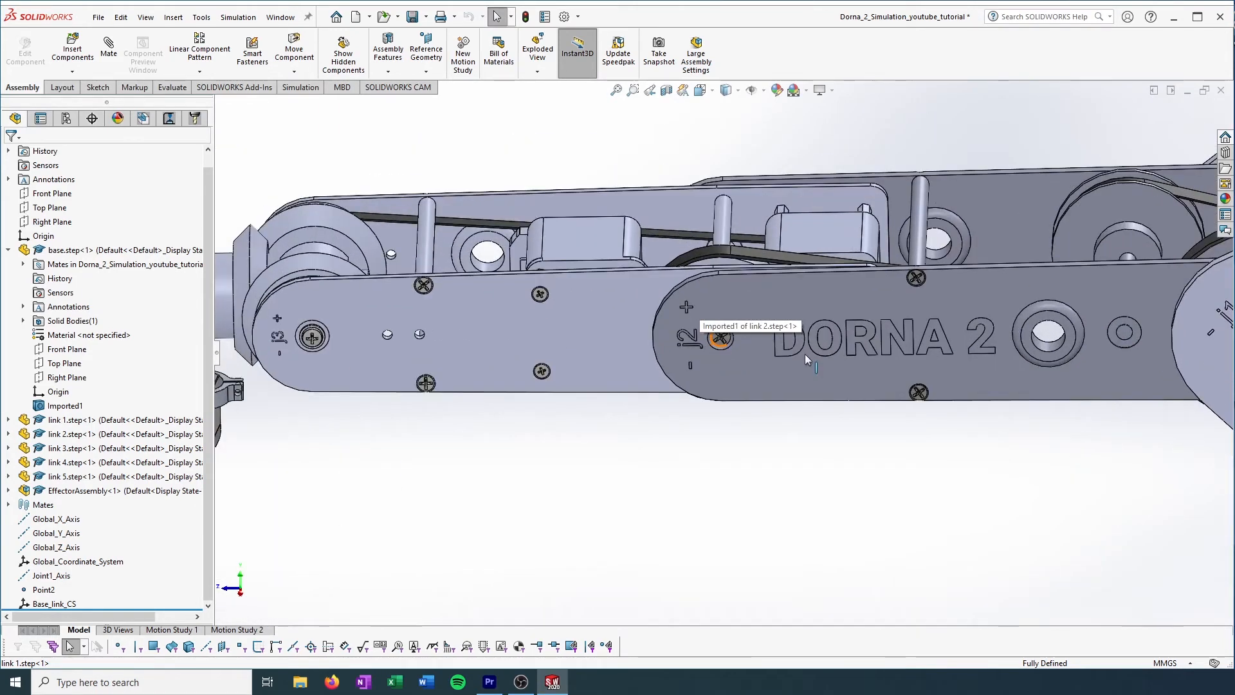
{"action": "middle_click_drag", "start_coordinate": [695, 342], "coordinate": [527, 309]}
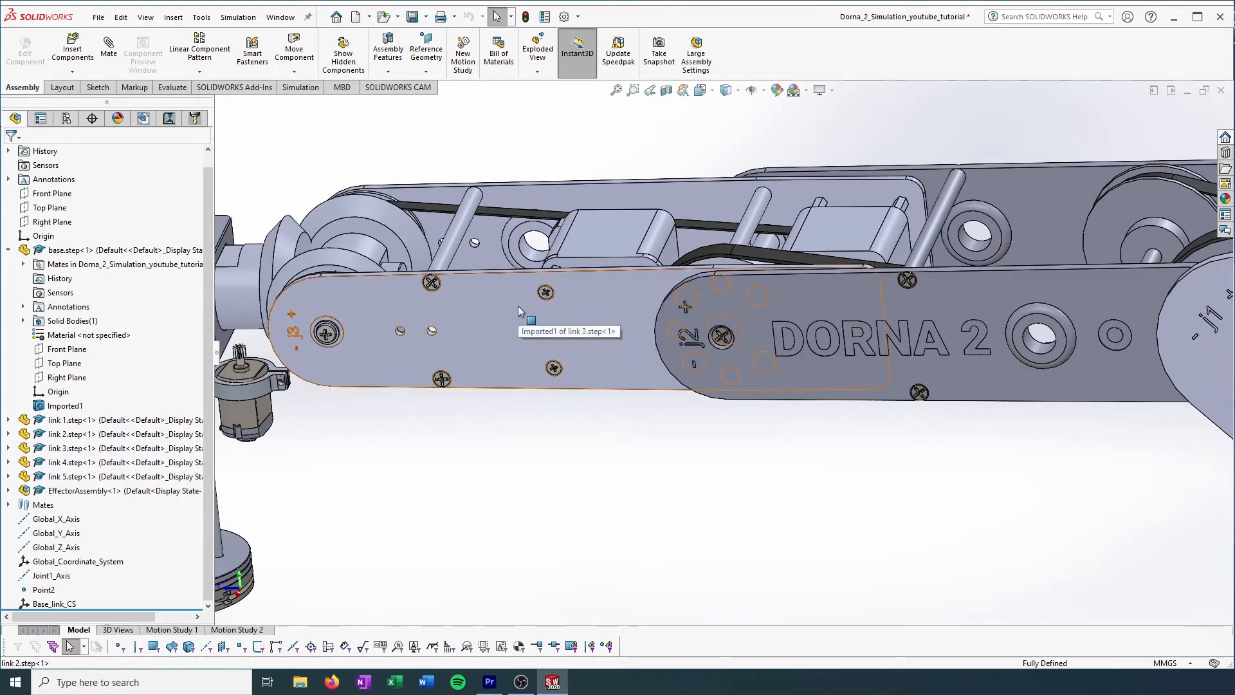
{"action": "scroll", "coordinate": [677, 330], "scroll_direction": "up", "scroll_amount": 4}
{"action": "scroll", "coordinate": [851, 341], "scroll_direction": "up", "scroll_amount": 2}
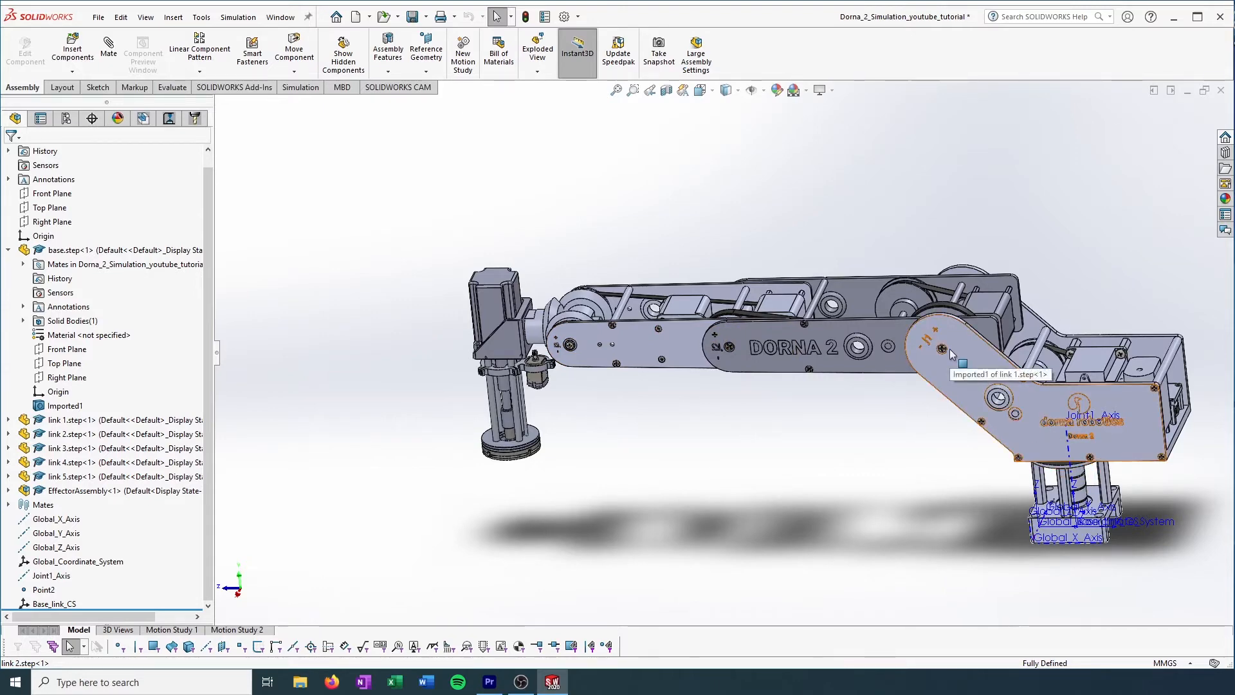
{"action": "scroll", "coordinate": [725, 353], "scroll_direction": "down", "scroll_amount": 5}
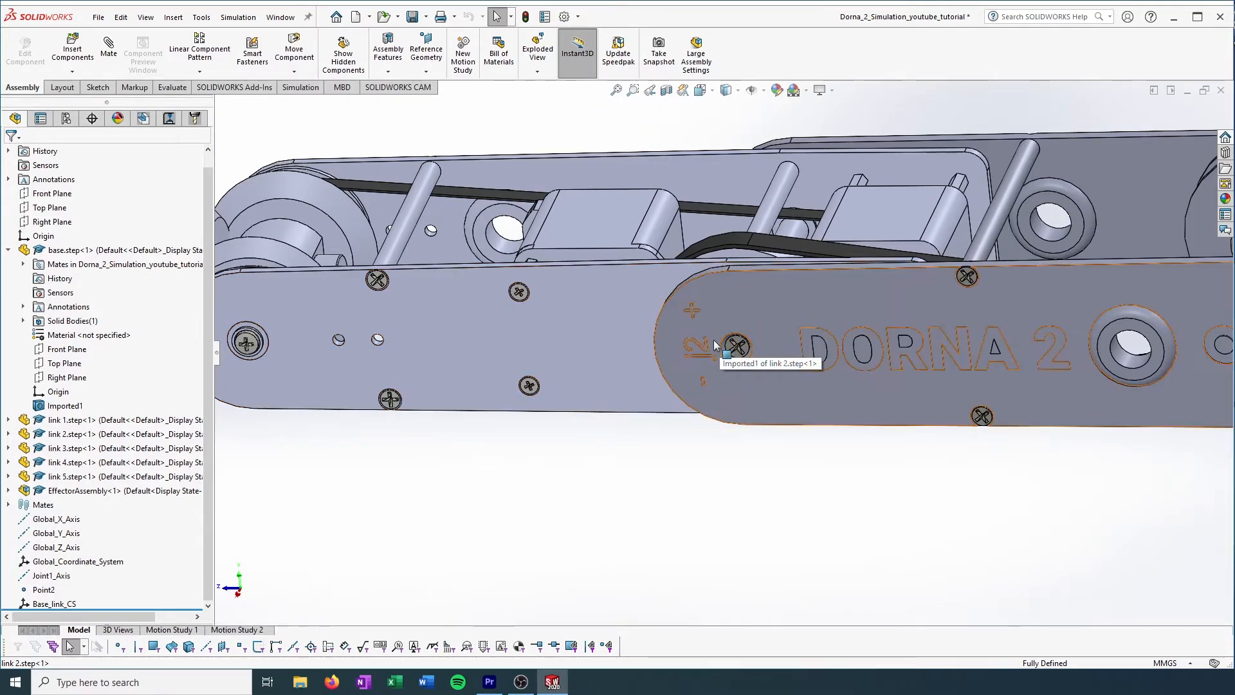
{"action": "left_click", "coordinate": [655, 338]}
{"action": "middle_click_drag", "start_coordinate": [655, 338], "coordinate": [728, 365]}
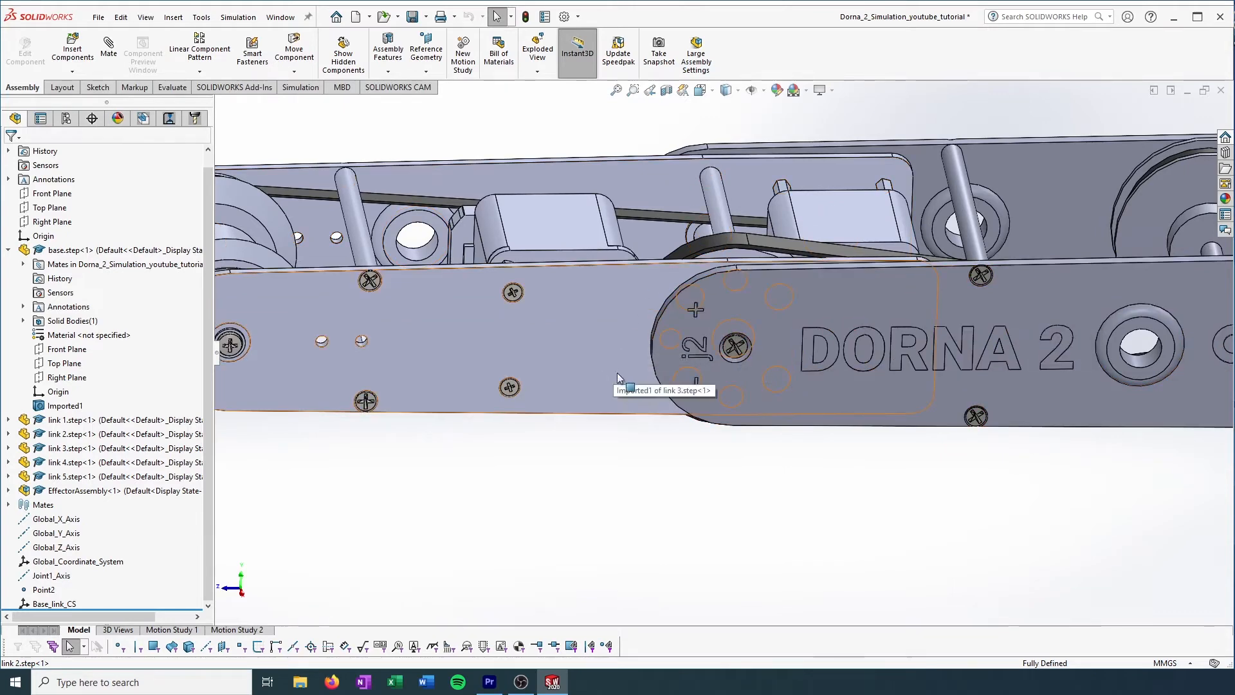
- Hide link 2 and create a reference axis through the cylindrical bore of link 3's protruding shaft
{"action": "right_click", "coordinate": [885, 309]}
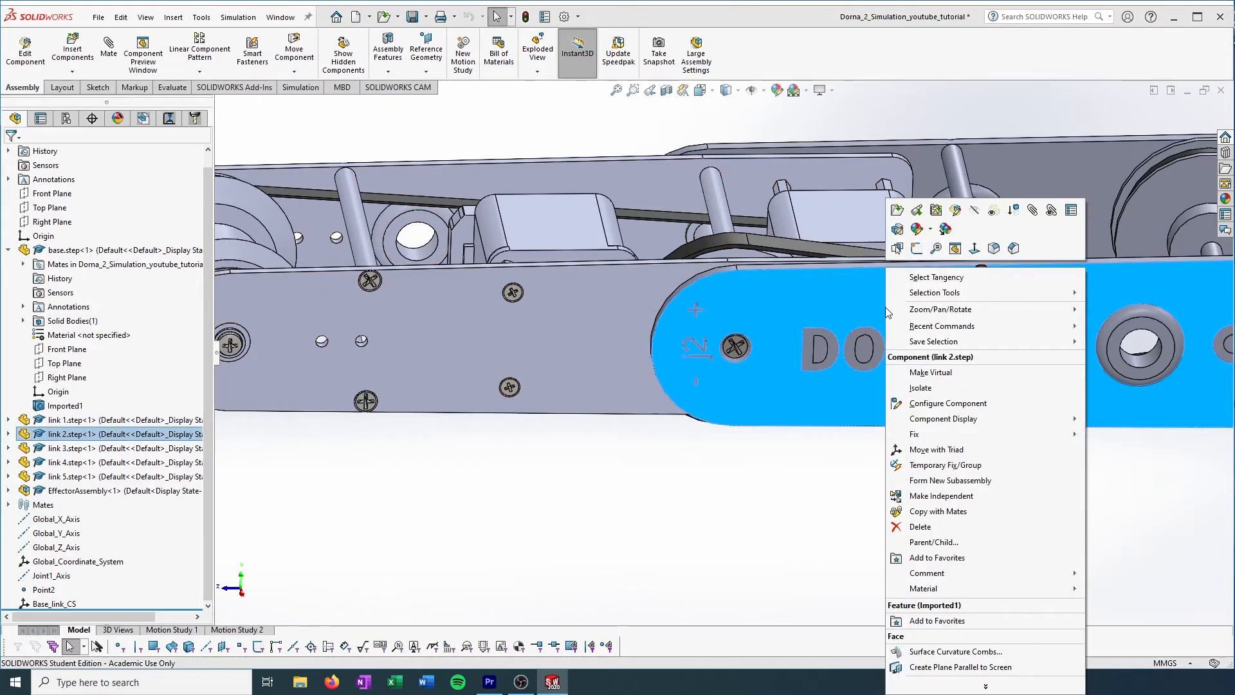
{"action": "left_click", "coordinate": [973, 211]}
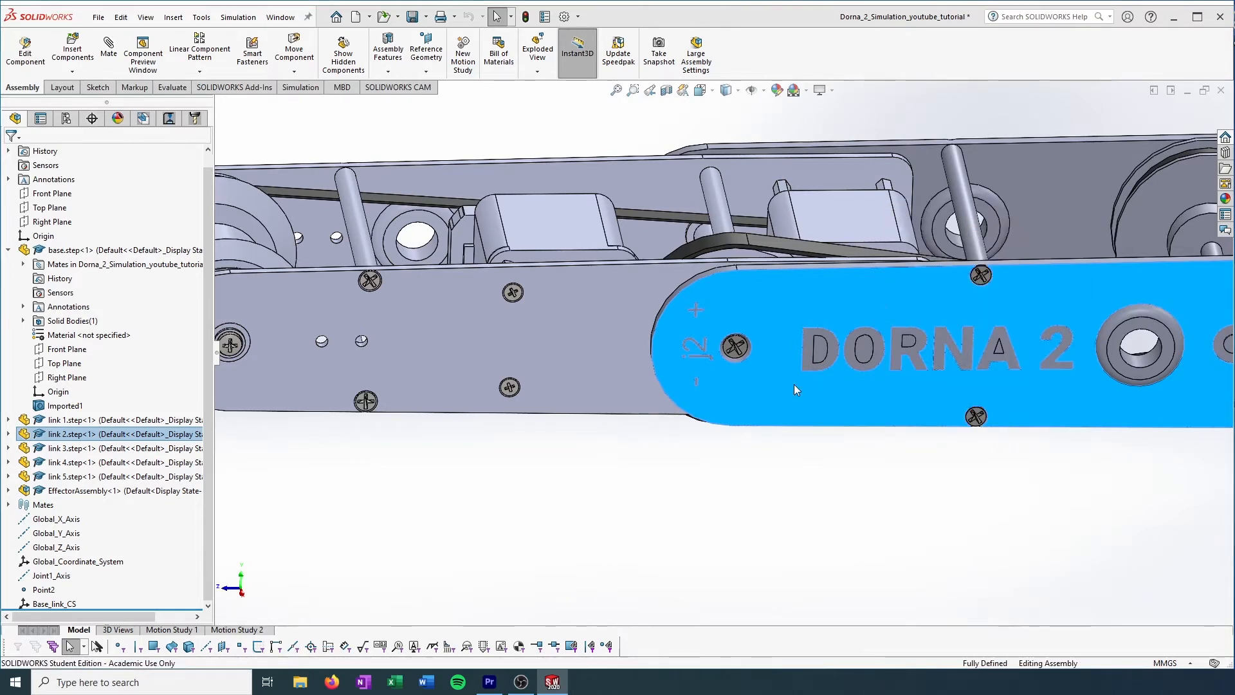
{"action": "left_click", "coordinate": [420, 50]}
{"action": "left_click", "coordinate": [448, 104]}
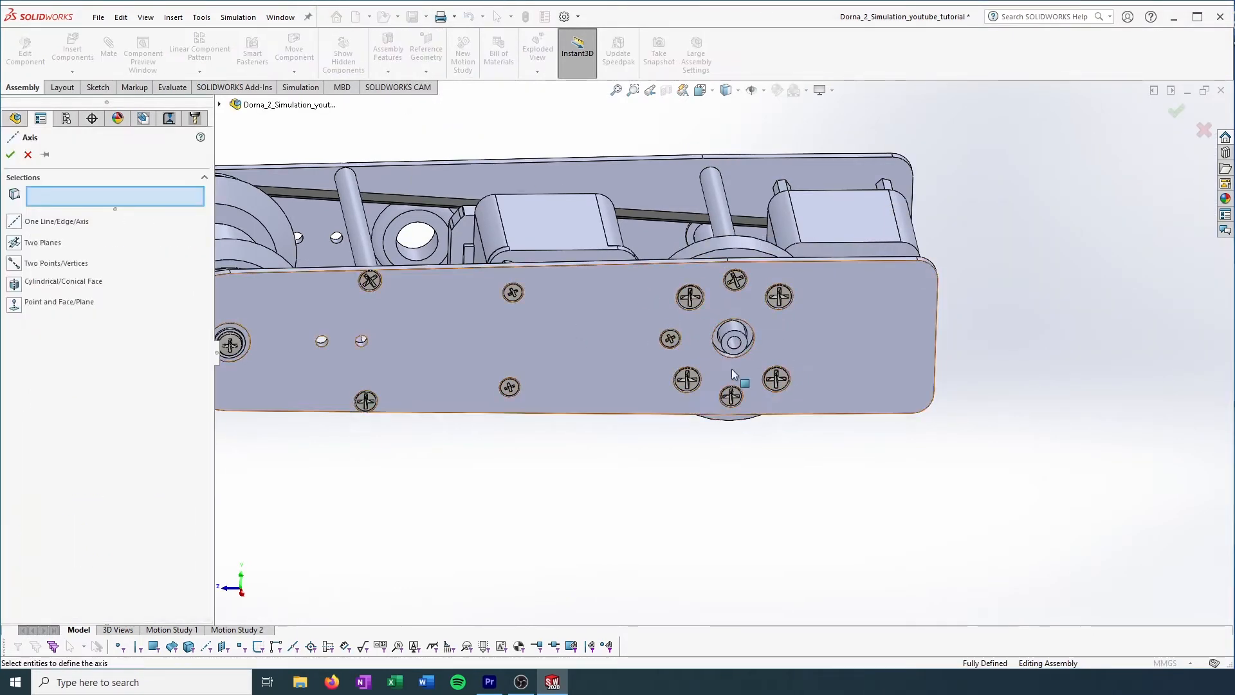
{"action": "scroll", "coordinate": [731, 368], "scroll_direction": "down", "scroll_amount": 5}
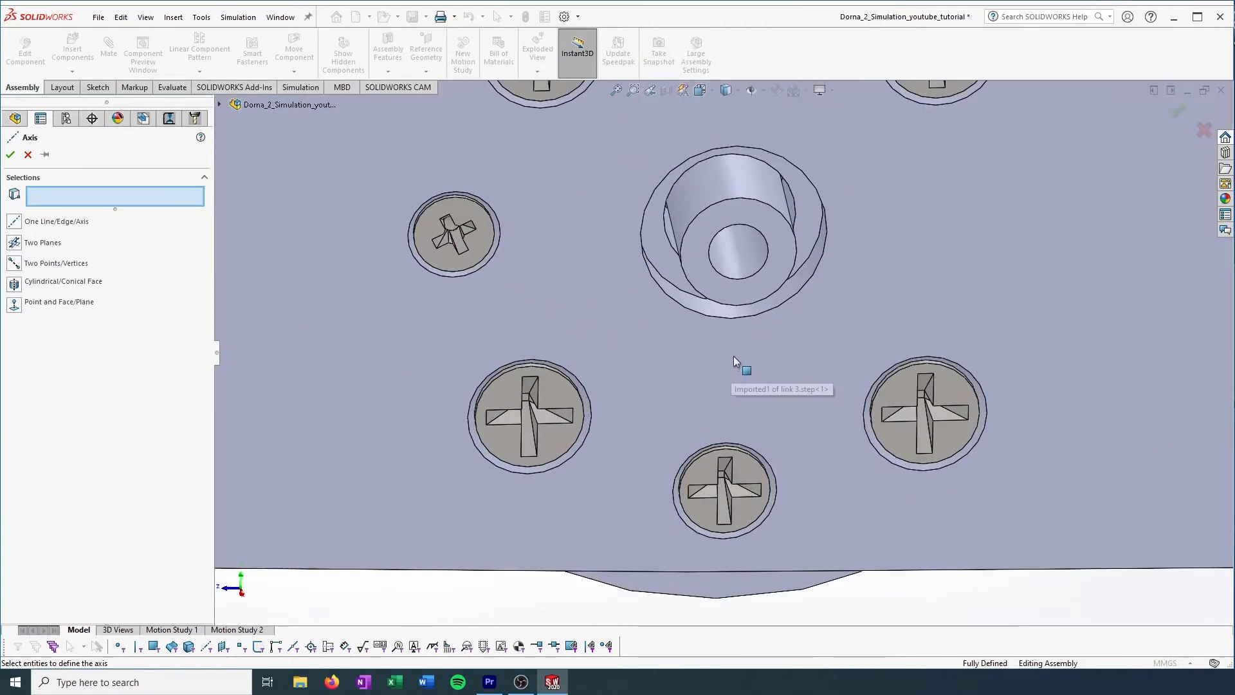
{"action": "left_click", "coordinate": [734, 257]}
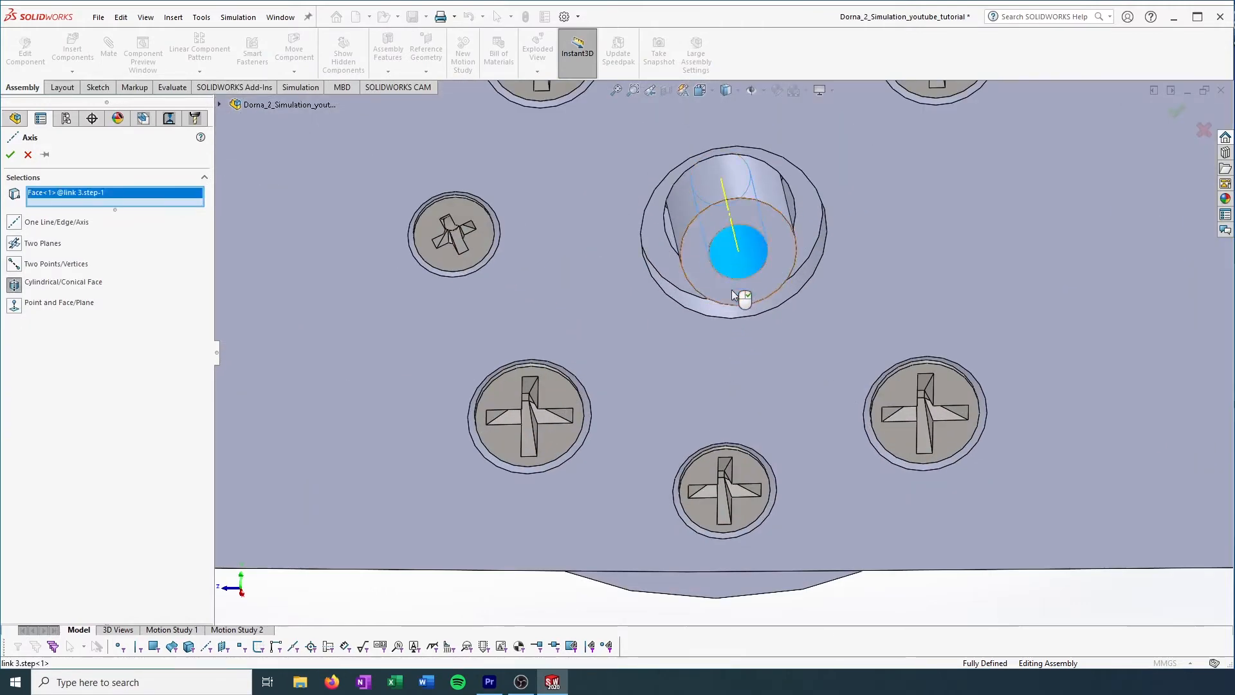
{"action": "left_click", "coordinate": [10, 154]}
{"action": "scroll", "coordinate": [750, 431], "scroll_direction": "up", "scroll_amount": 3}
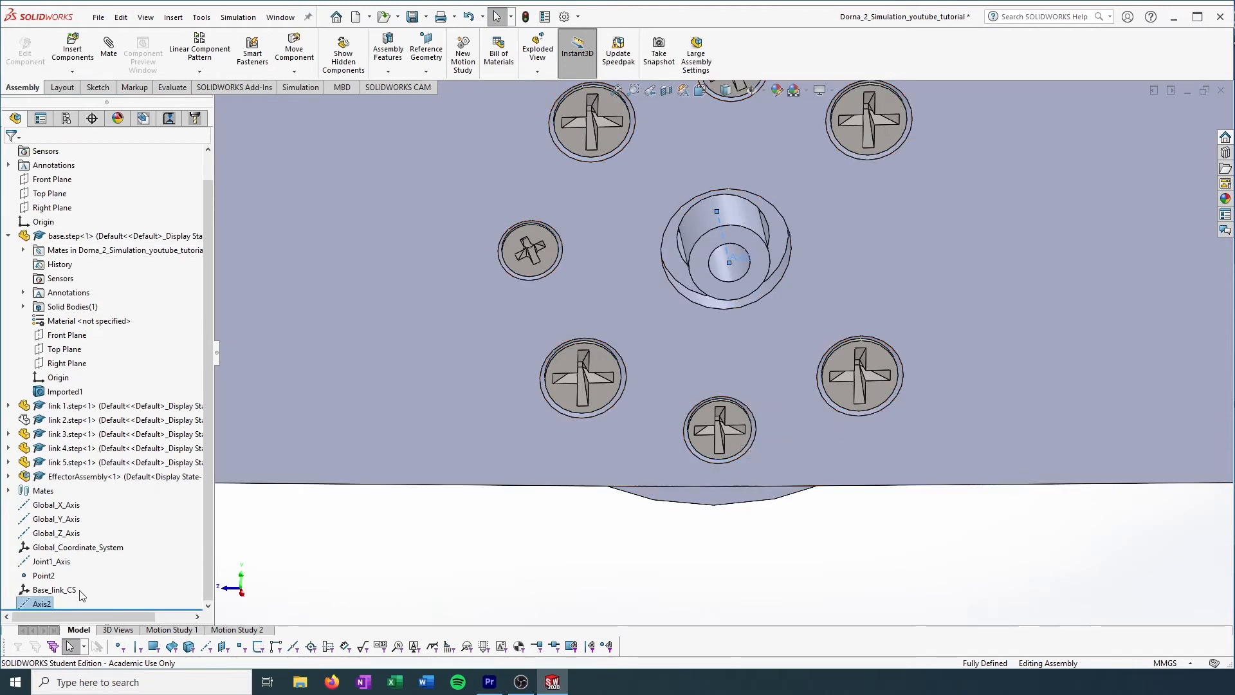
- Rename the new reference axis as Joint3_Axis
{"action": "right_click", "coordinate": [34, 603]}
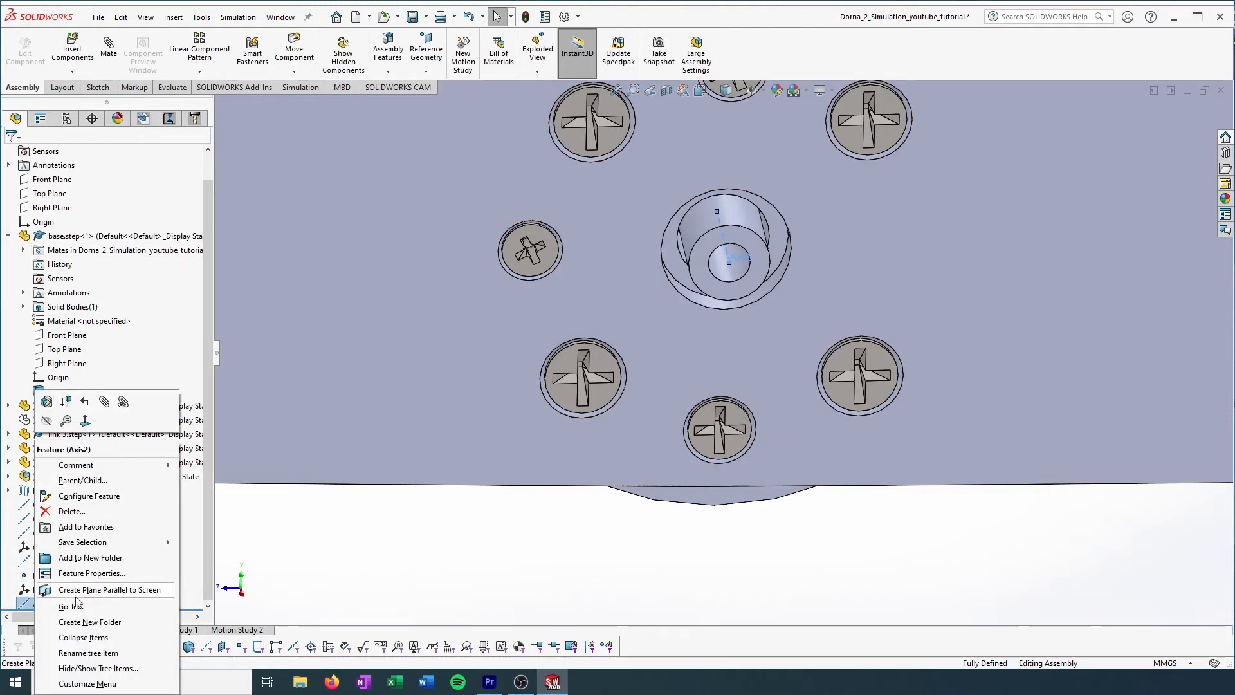
{"action": "left_click", "coordinate": [78, 654]}
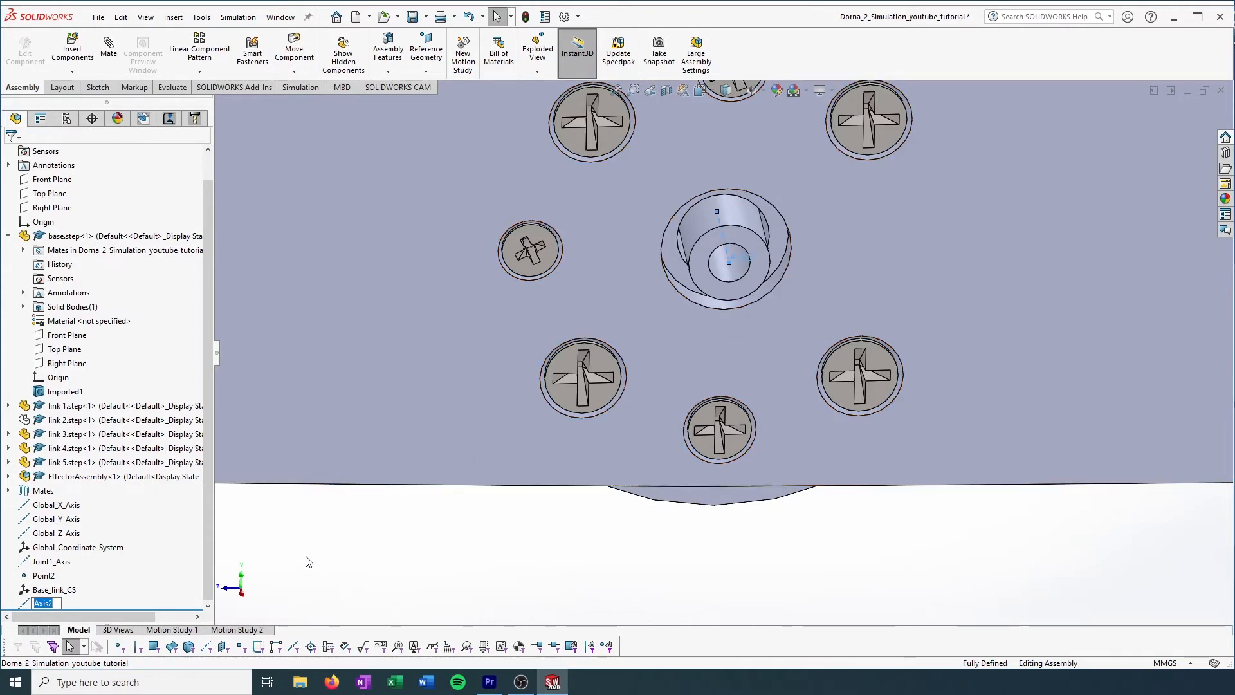
{"action": "type", "text": "int3"}
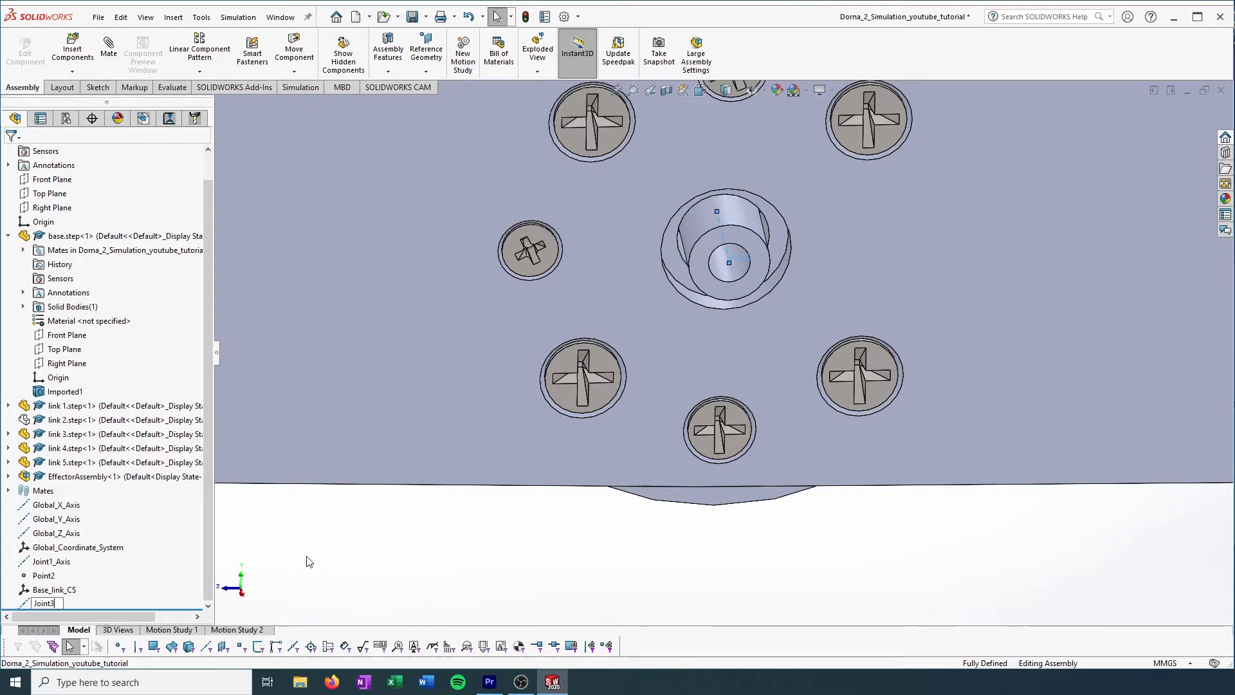
{"action": "type", "text": "_Axis"}
{"action": "key", "text": "Return"}
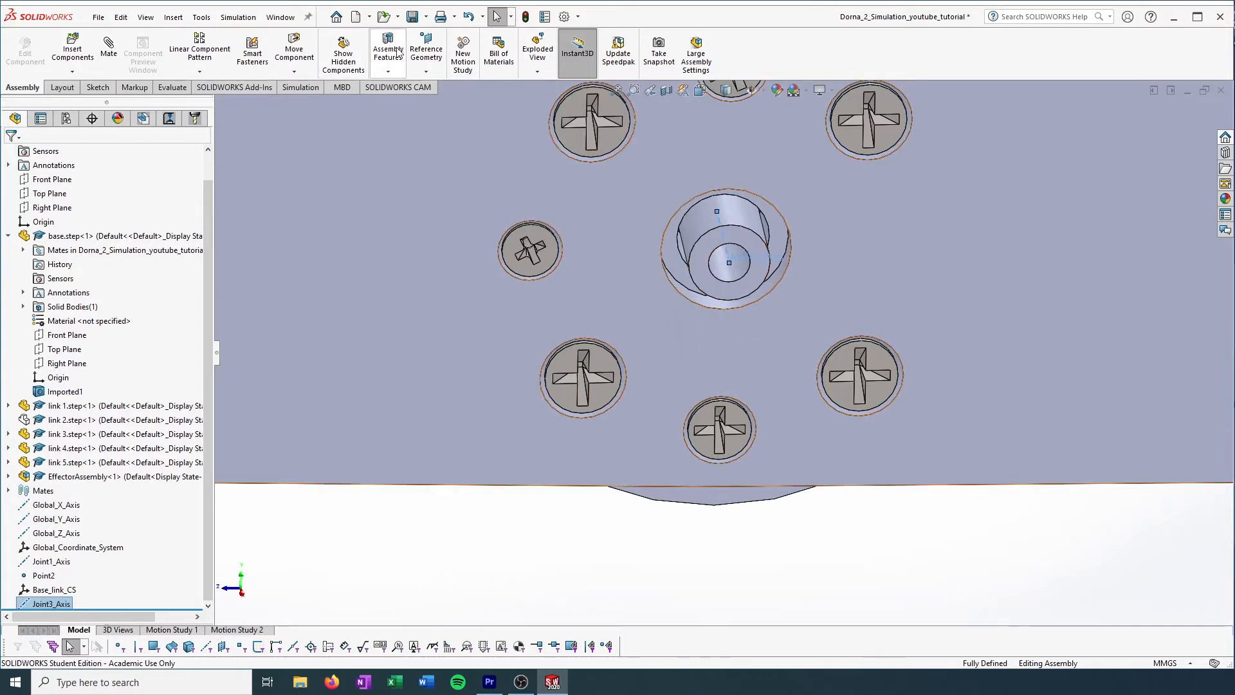
{"action": "left_click", "coordinate": [419, 51]}
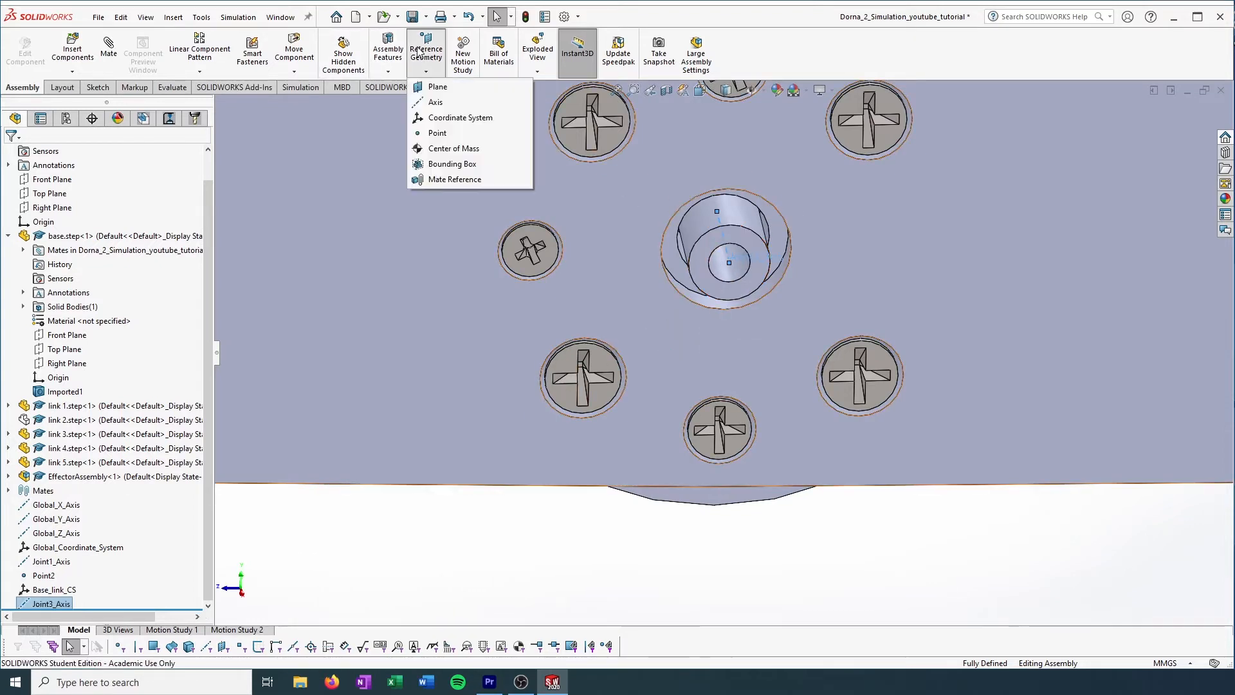
{"action": "left_click", "coordinate": [440, 133]}
{"action": "scroll", "coordinate": [766, 269], "scroll_direction": "down", "scroll_amount": 10}
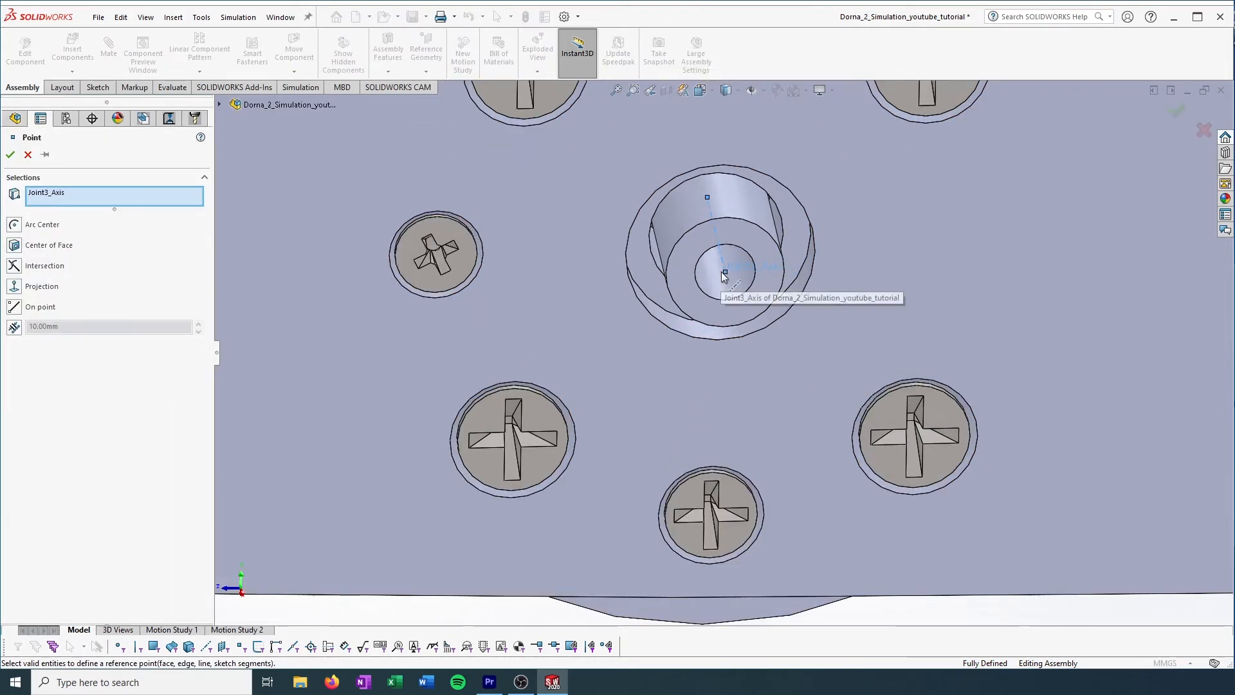
{"action": "scroll", "coordinate": [746, 274], "scroll_direction": "up", "scroll_amount": 8}
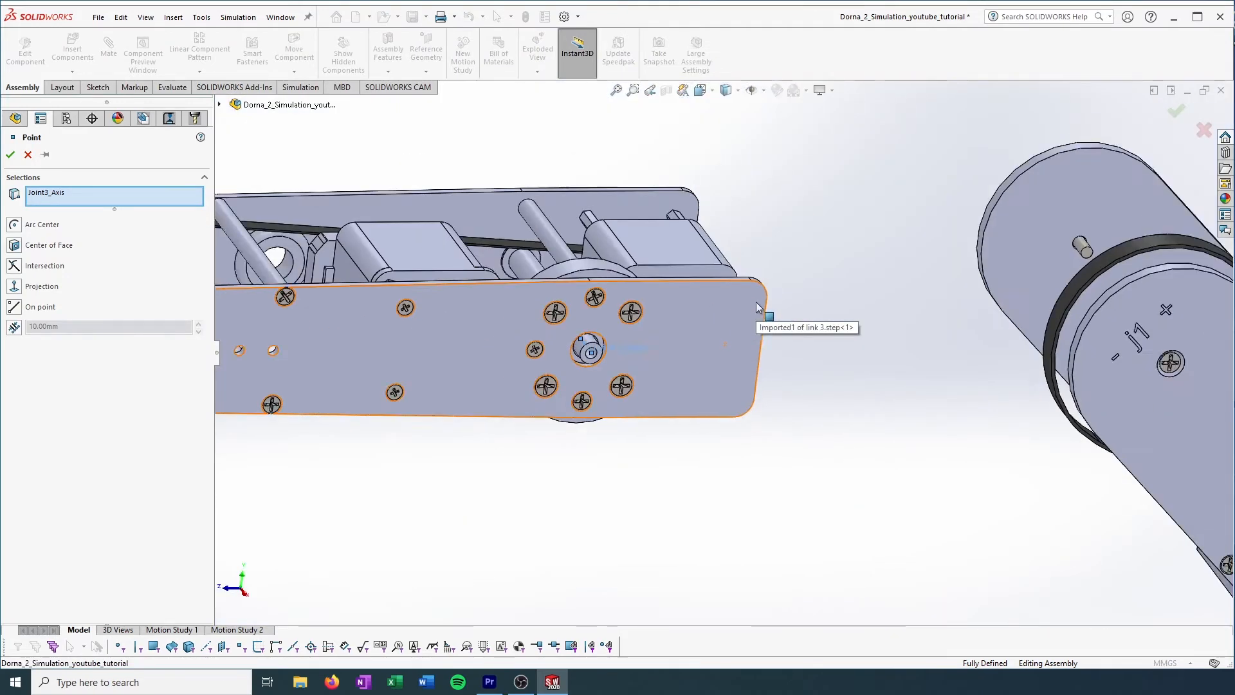
{"action": "scroll", "coordinate": [609, 366], "scroll_direction": "down", "scroll_amount": 8}
{"action": "key", "text": "Escape"}
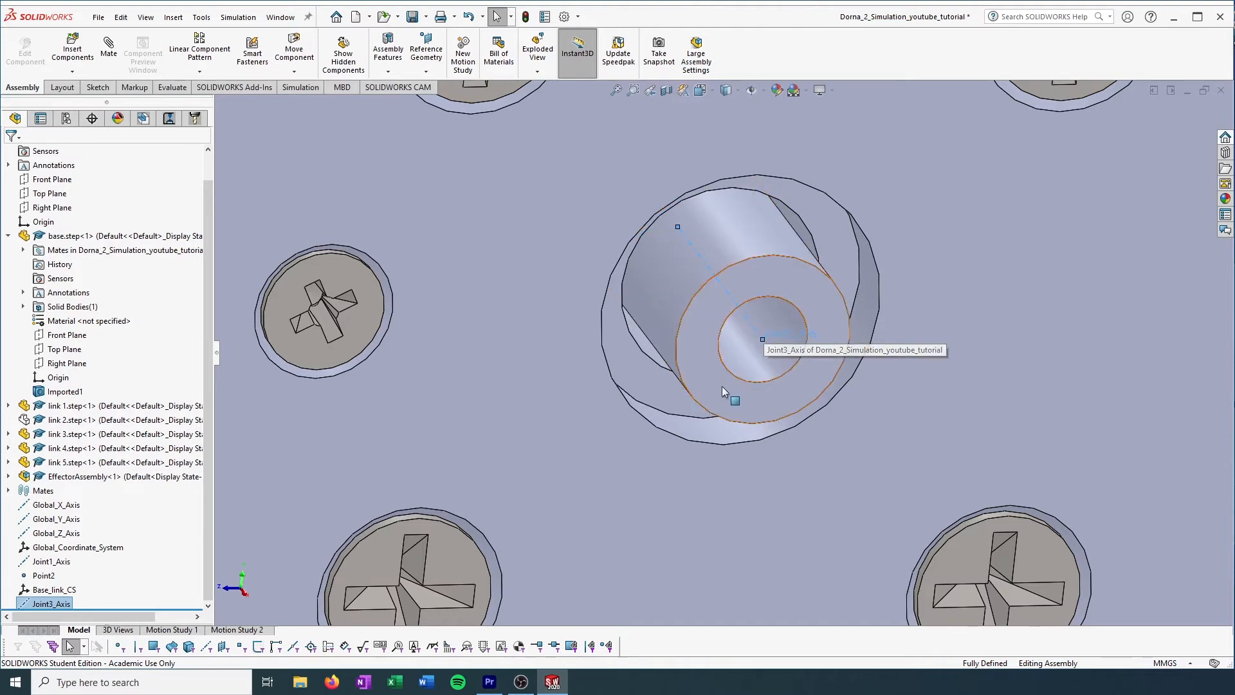
- Create a reference point at the center of the ring-shaped end face of link 3's shaft, using Center of Face
{"action": "left_click", "coordinate": [426, 52]}
{"action": "left_click", "coordinate": [443, 148]}
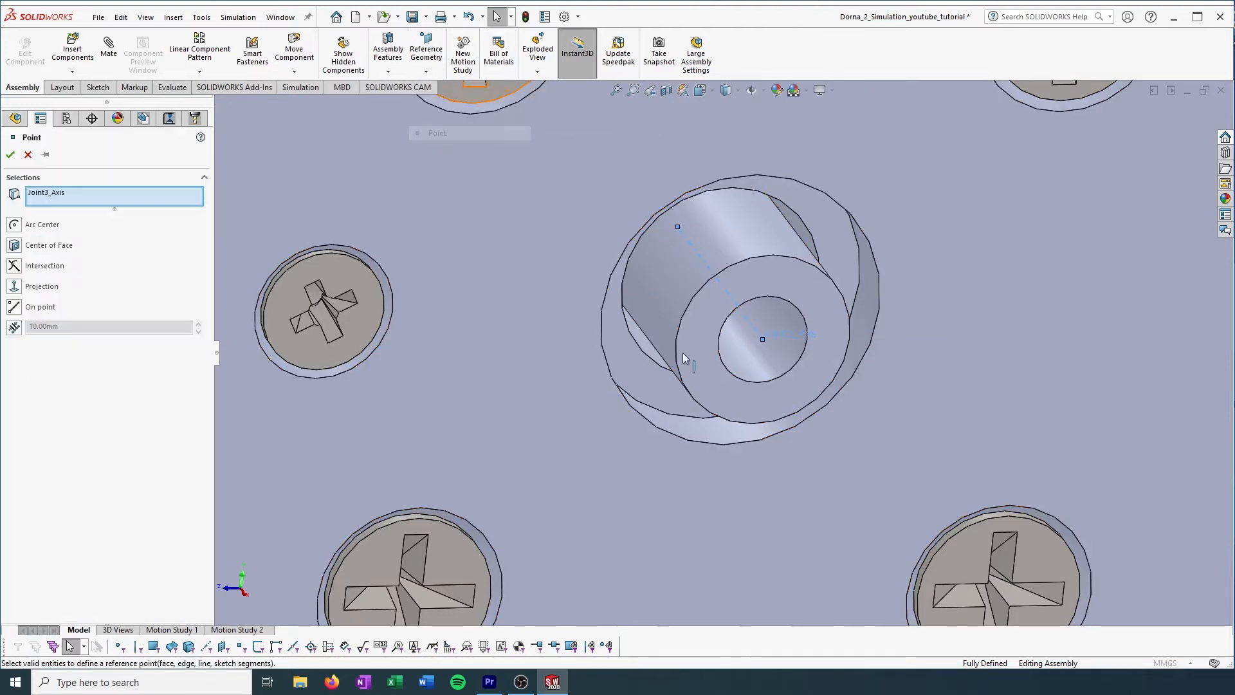
{"action": "left_click", "coordinate": [19, 246]}
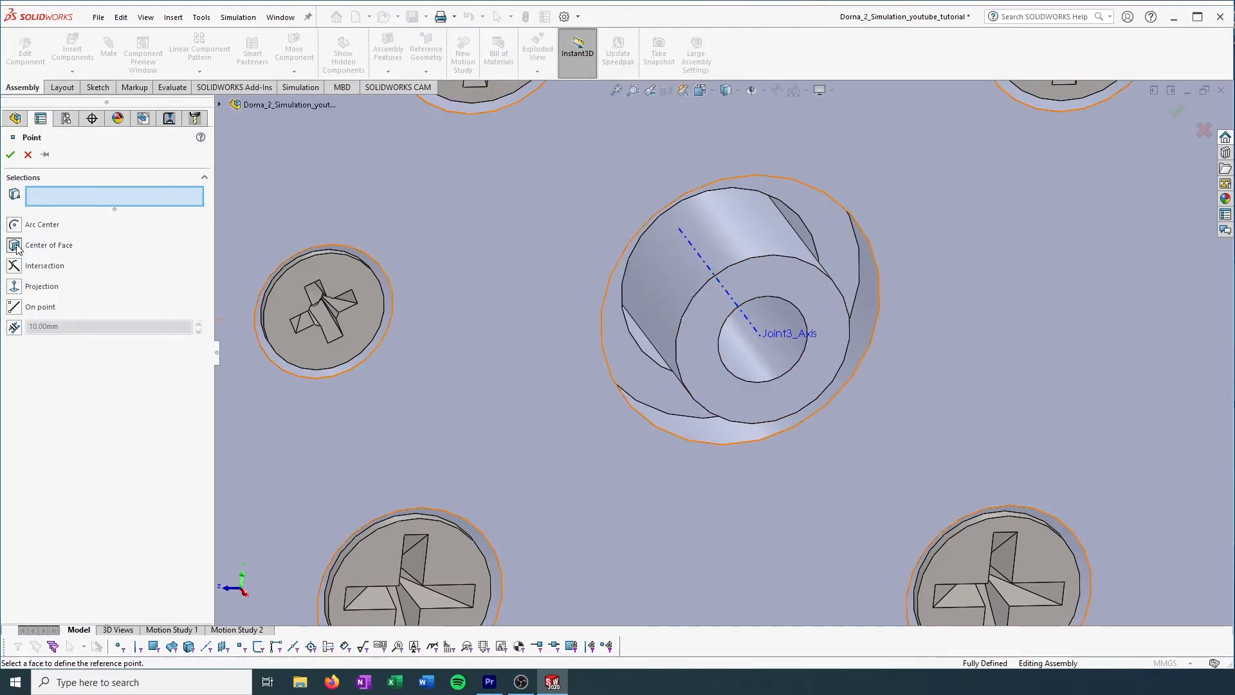
{"action": "left_click", "coordinate": [759, 395]}
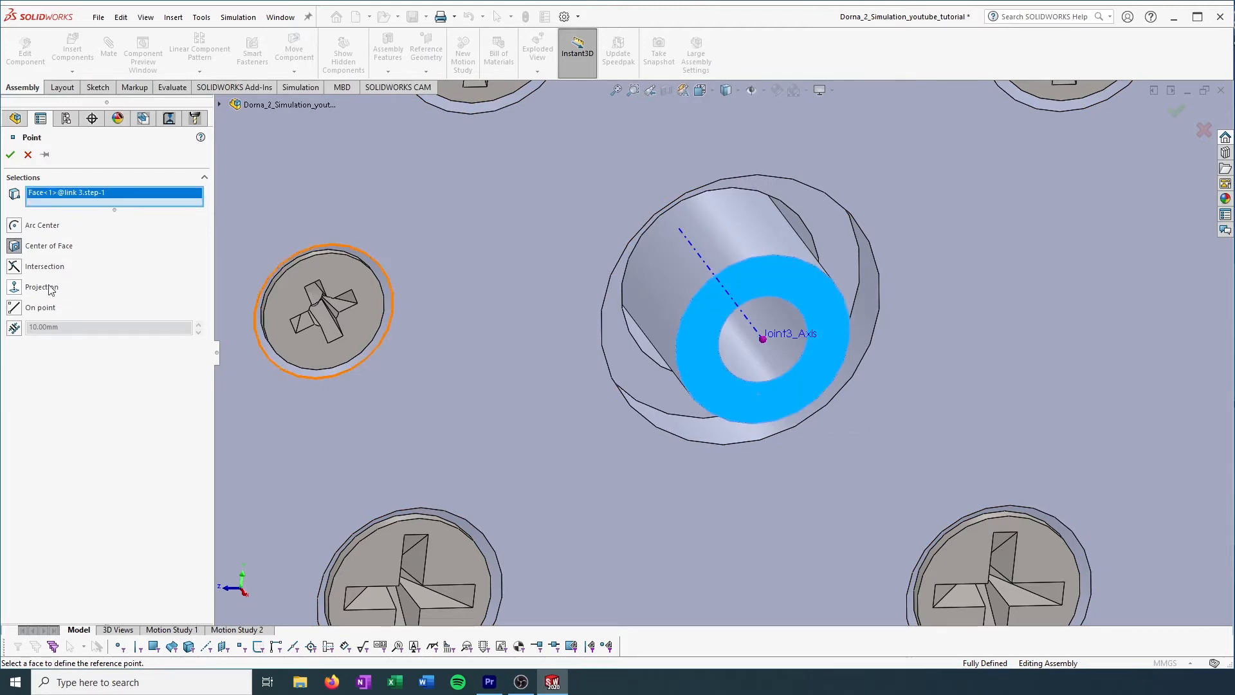
{"action": "left_click", "coordinate": [10, 154]}
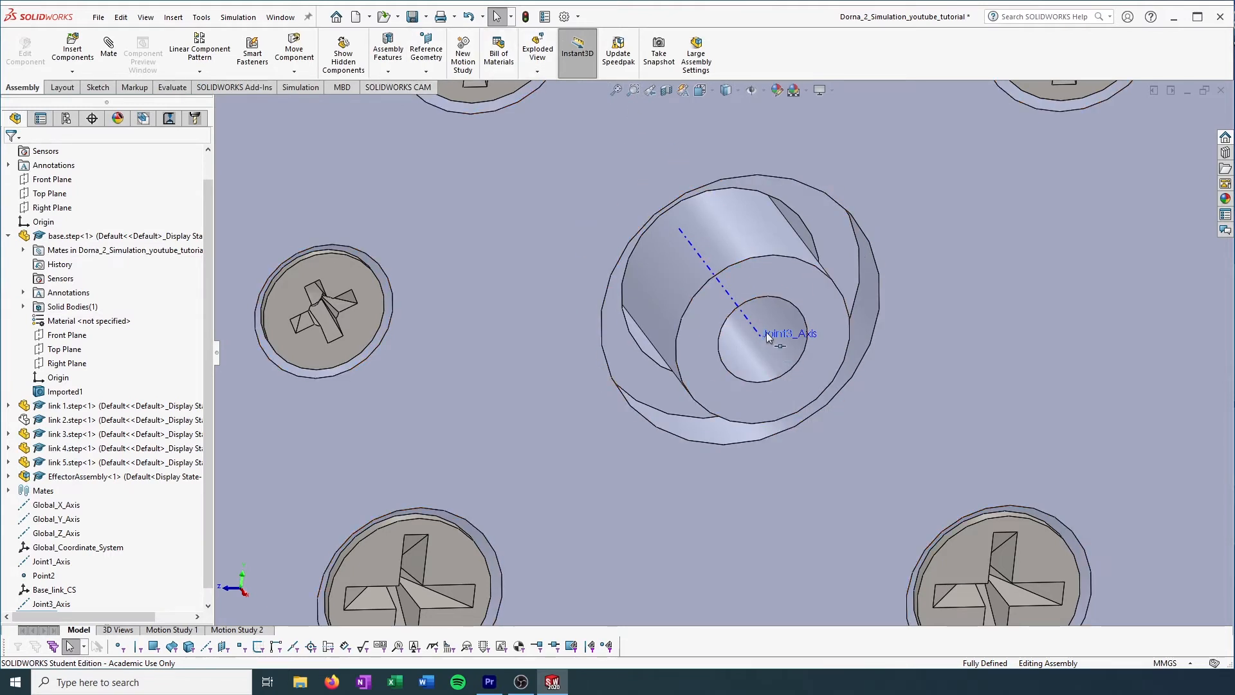
- Examine the end of link 3's shaft and Joint3_Axis from several angles and distances
{"action": "middle_click_drag", "start_coordinate": [743, 360], "coordinate": [827, 351]}
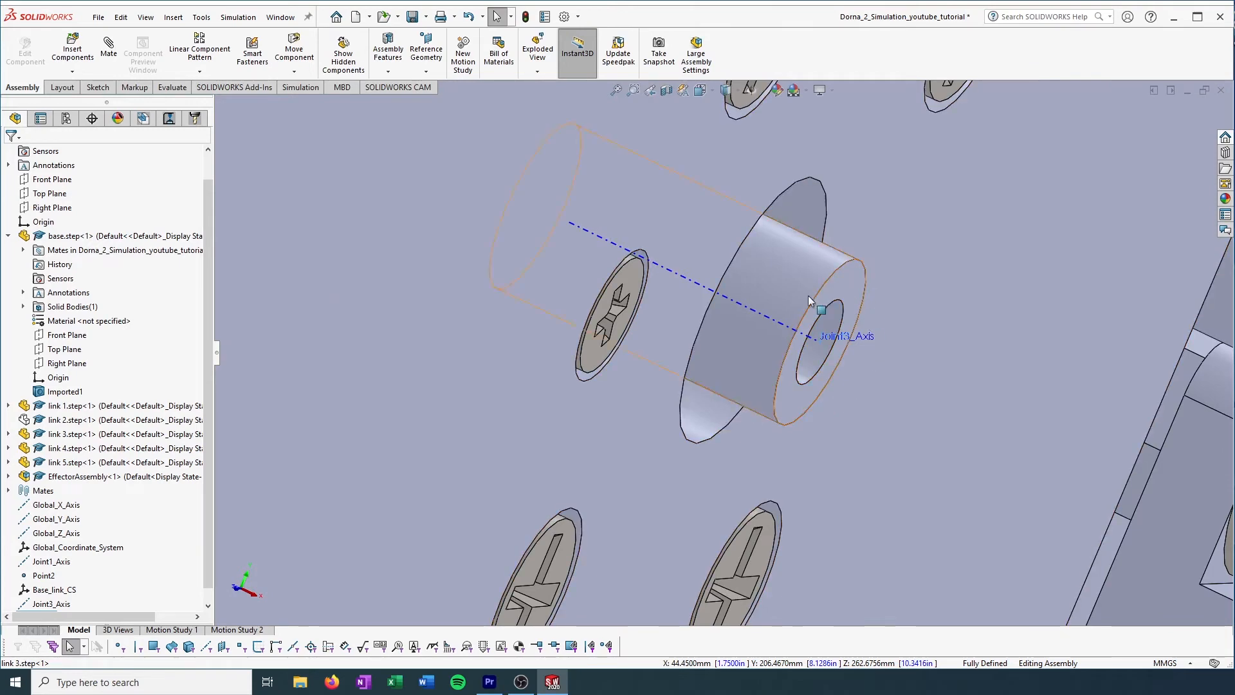
{"action": "middle_click_drag", "start_coordinate": [804, 290], "coordinate": [720, 298]}
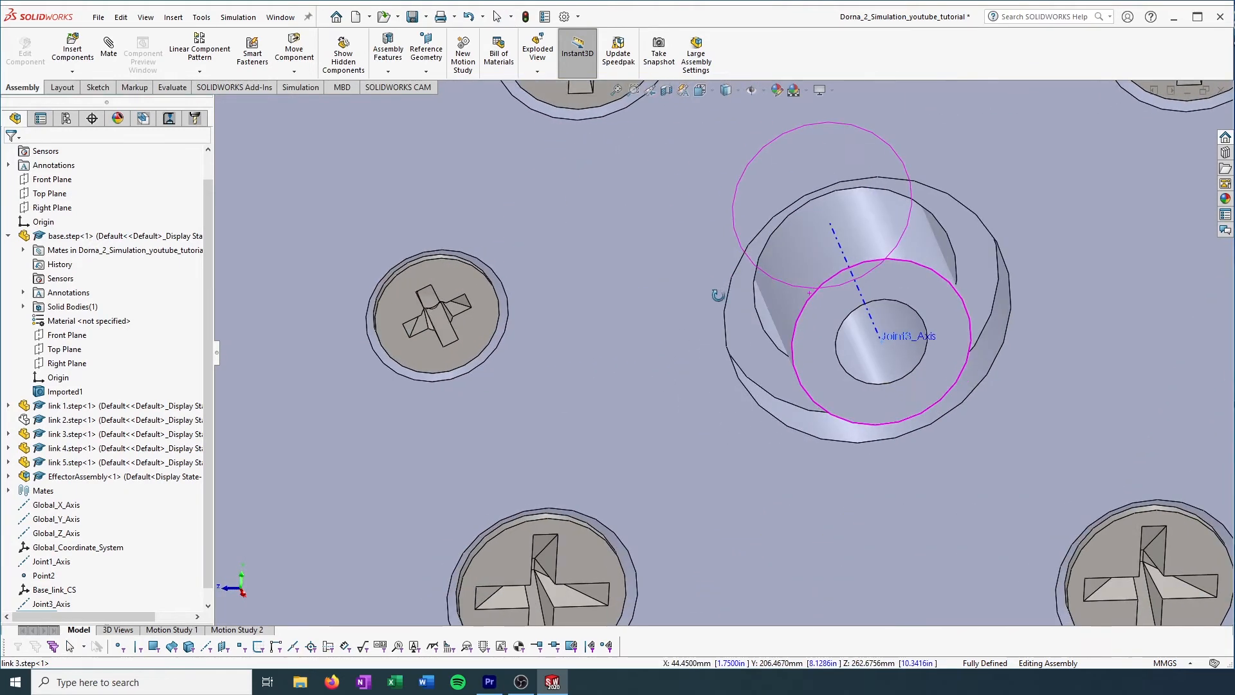
{"action": "scroll", "coordinate": [891, 399], "scroll_direction": "down", "scroll_amount": 3}
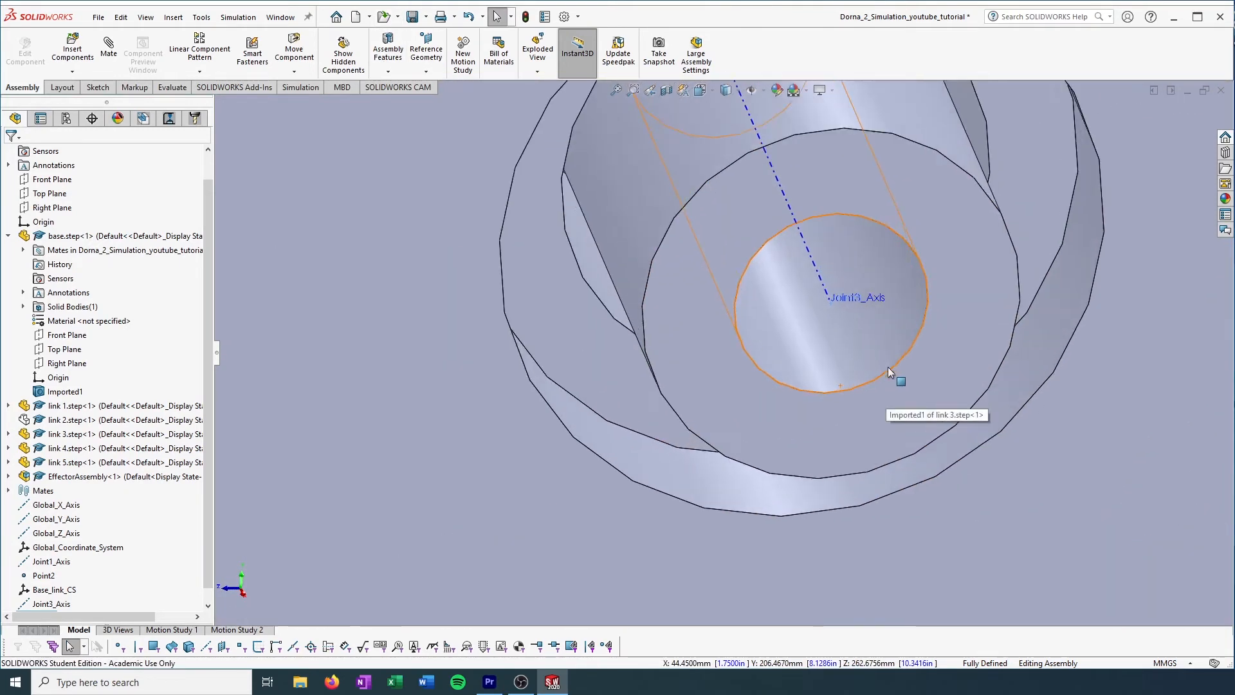
{"action": "scroll", "coordinate": [887, 367], "scroll_direction": "up", "scroll_amount": 5}
{"action": "scroll", "coordinate": [776, 365], "scroll_direction": "up", "scroll_amount": 5}
{"action": "scroll", "coordinate": [745, 373], "scroll_direction": "up", "scroll_amount": 1}
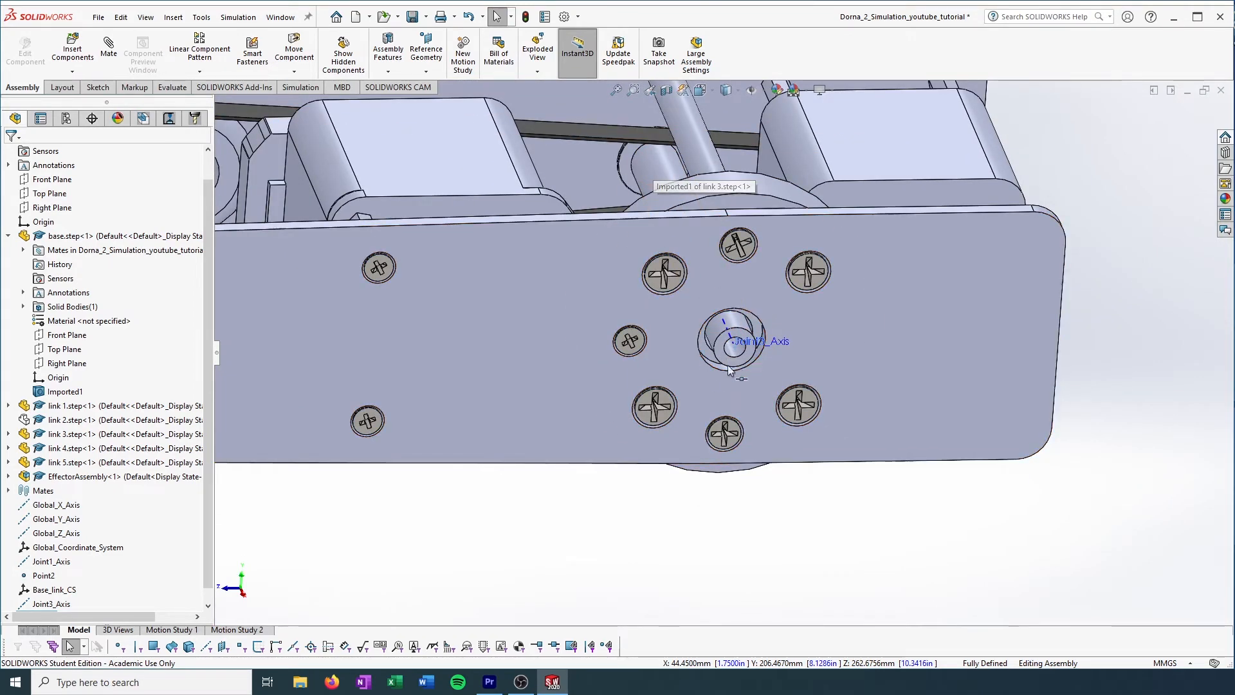
{"action": "scroll", "coordinate": [740, 349], "scroll_direction": "down", "scroll_amount": 4}
{"action": "scroll", "coordinate": [716, 357], "scroll_direction": "down", "scroll_amount": 2}
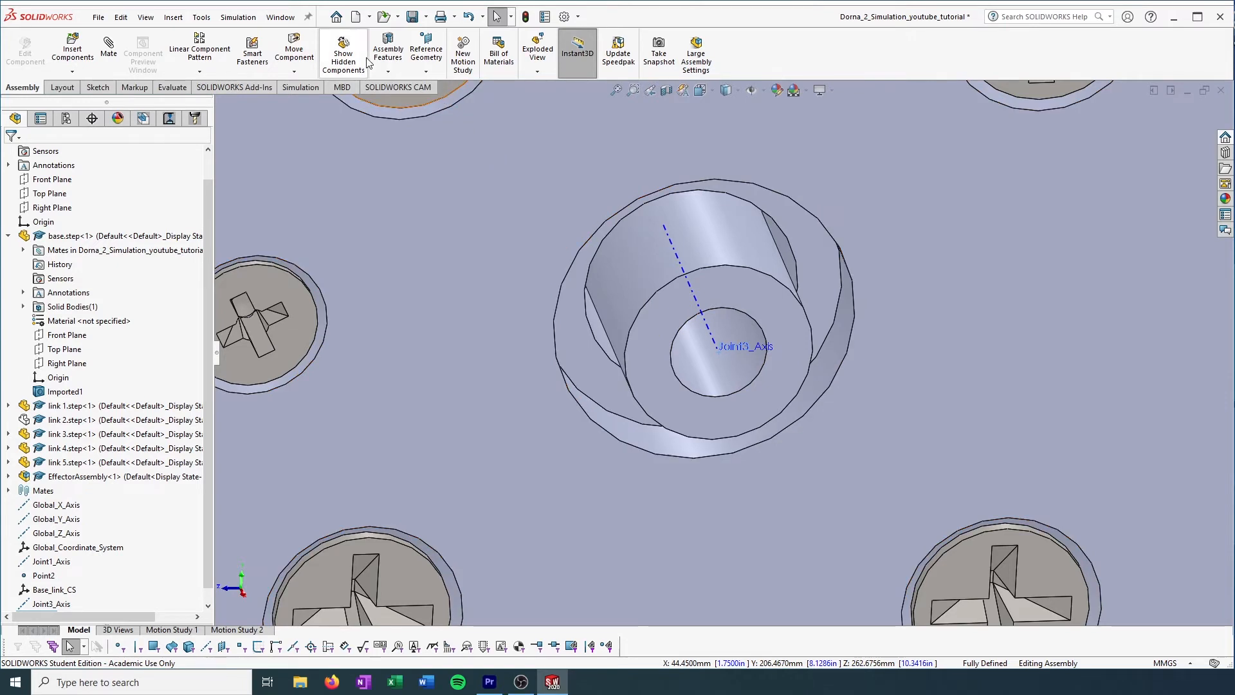
- Create a coordinate system at Point3 with Global_X_Axis as its X axis and Global_Z_Axis as its Z axis
{"action": "left_click", "coordinate": [425, 55]}
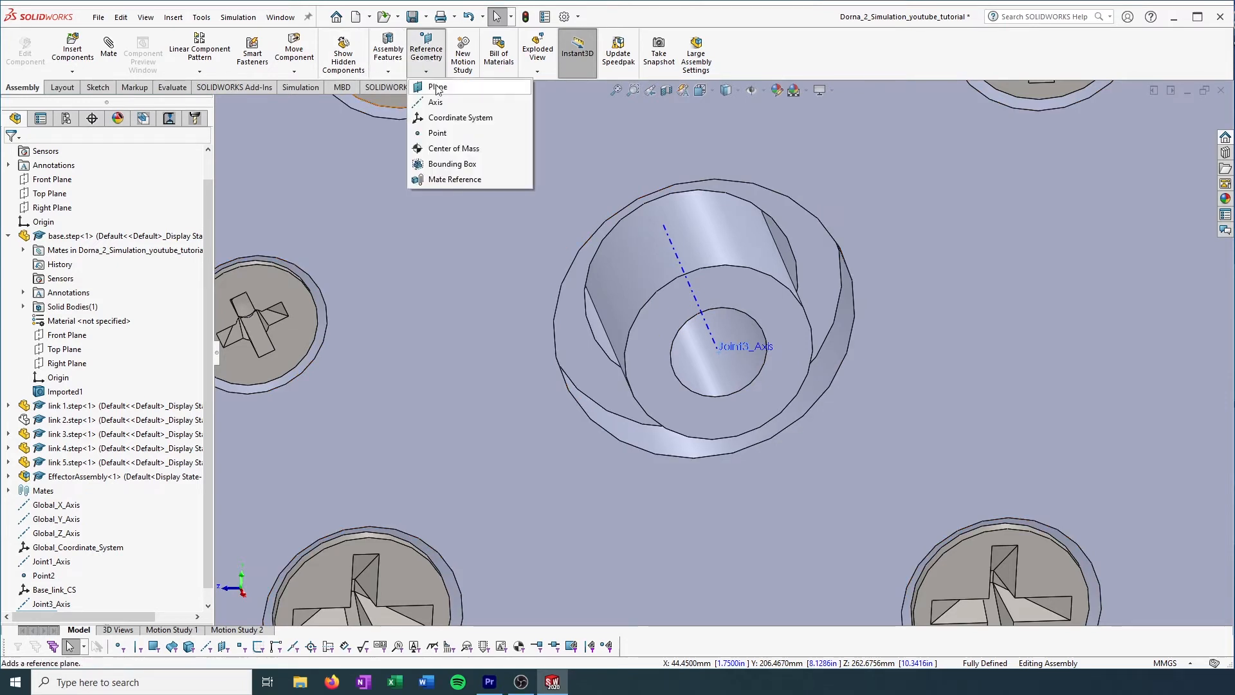
{"action": "left_click", "coordinate": [435, 117]}
{"action": "scroll", "coordinate": [719, 360], "scroll_direction": "down", "scroll_amount": 3}
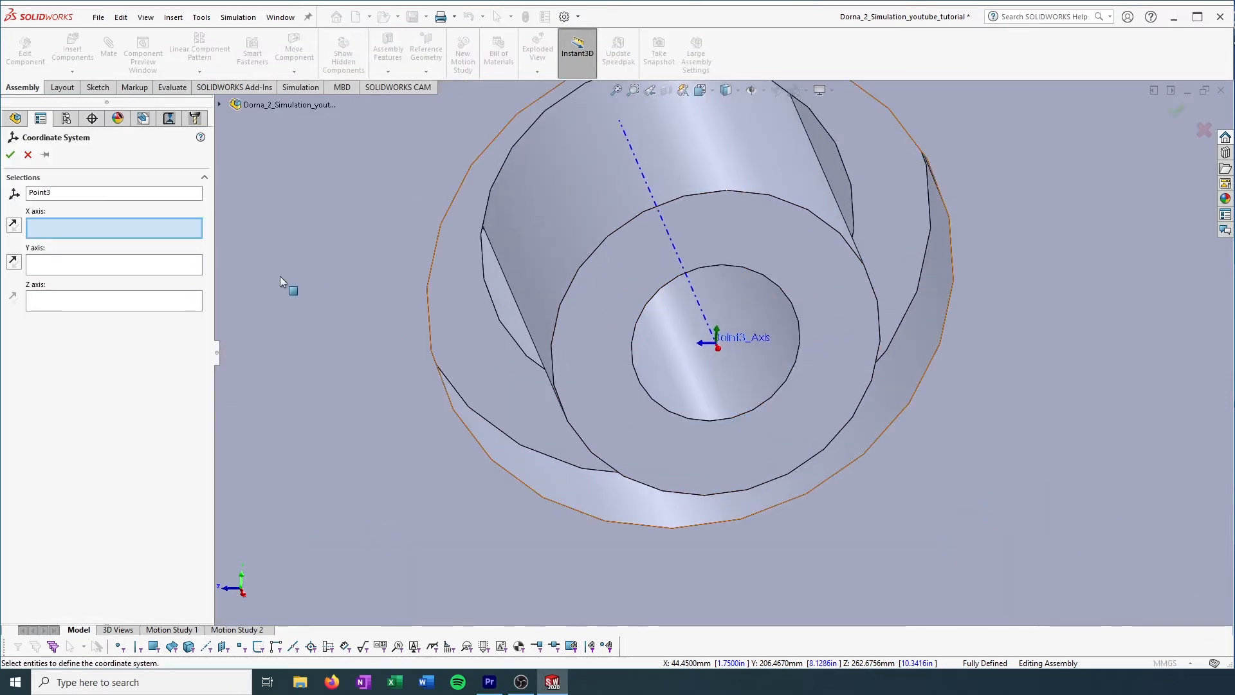
{"action": "scroll", "coordinate": [706, 347], "scroll_direction": "down", "scroll_amount": 5}
{"action": "middle_click_drag", "start_coordinate": [706, 347], "coordinate": [869, 418]}
{"action": "scroll", "coordinate": [869, 418], "scroll_direction": "up", "scroll_amount": 4}
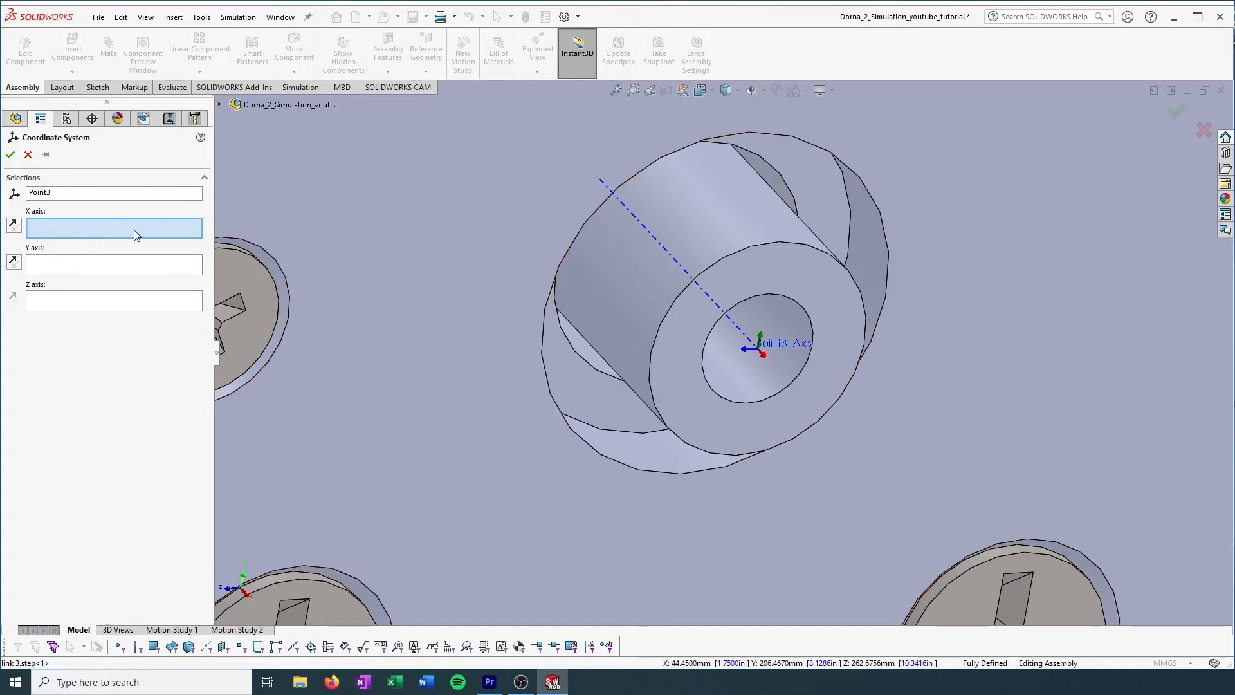
{"action": "left_click", "coordinate": [219, 105]}
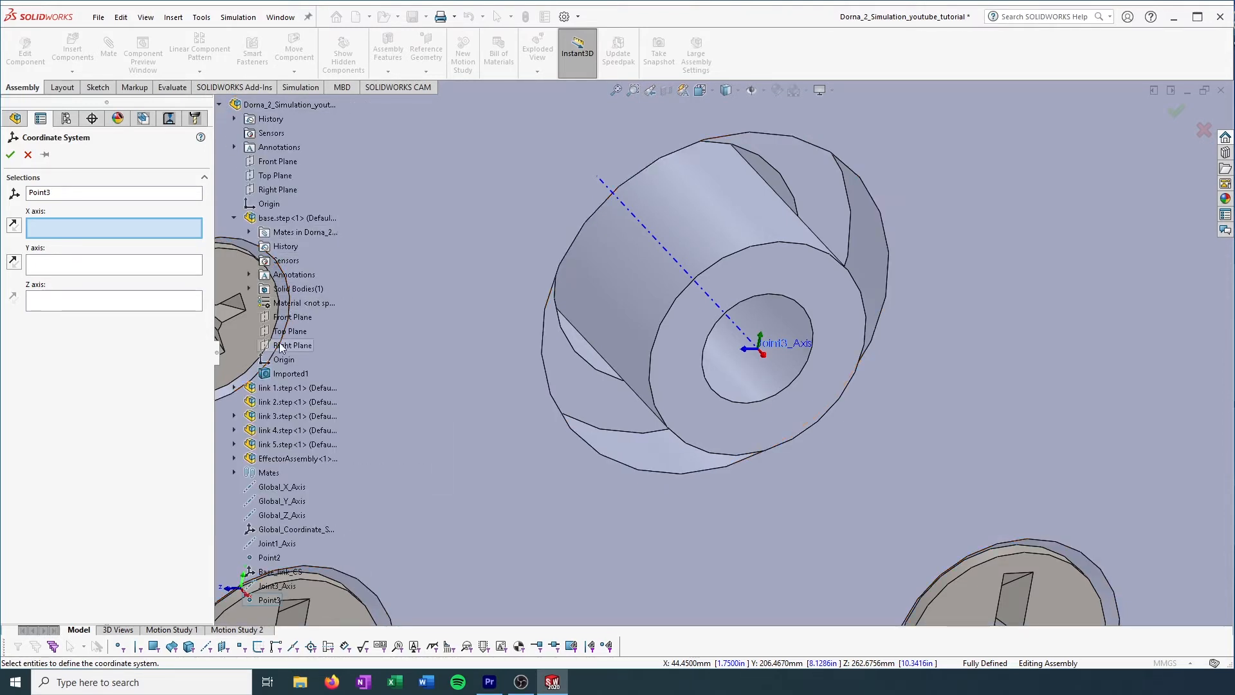
{"action": "left_click", "coordinate": [287, 487]}
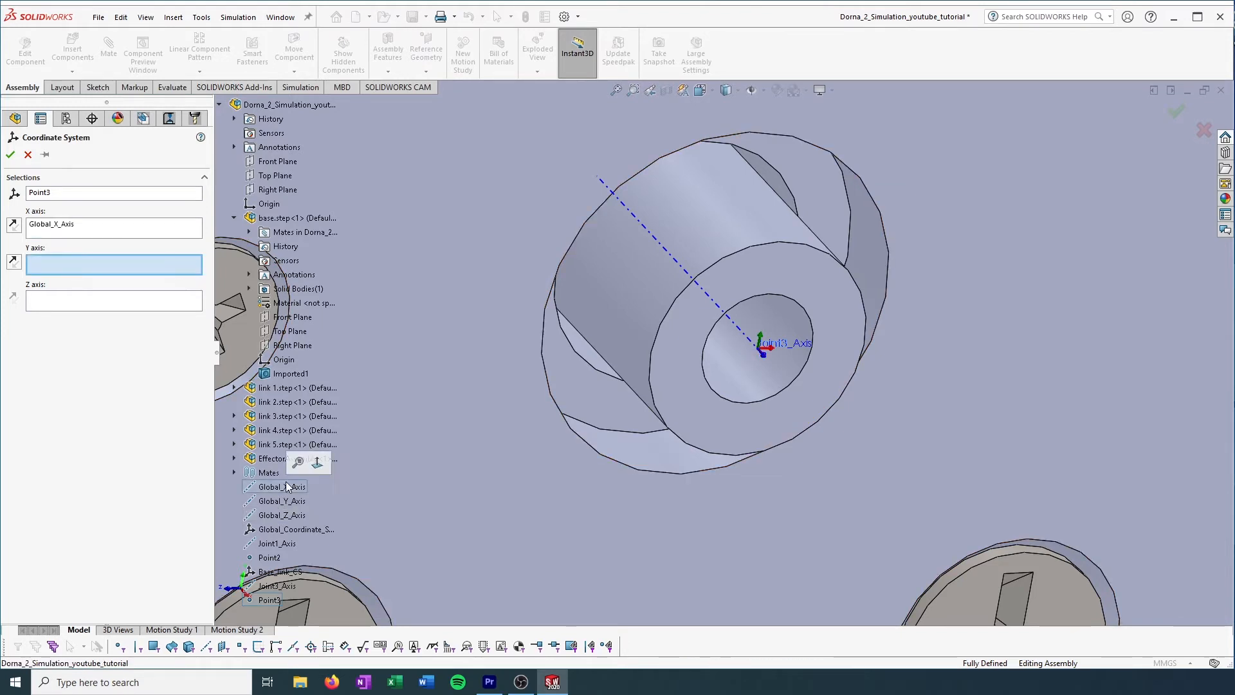
{"action": "left_click", "coordinate": [63, 299]}
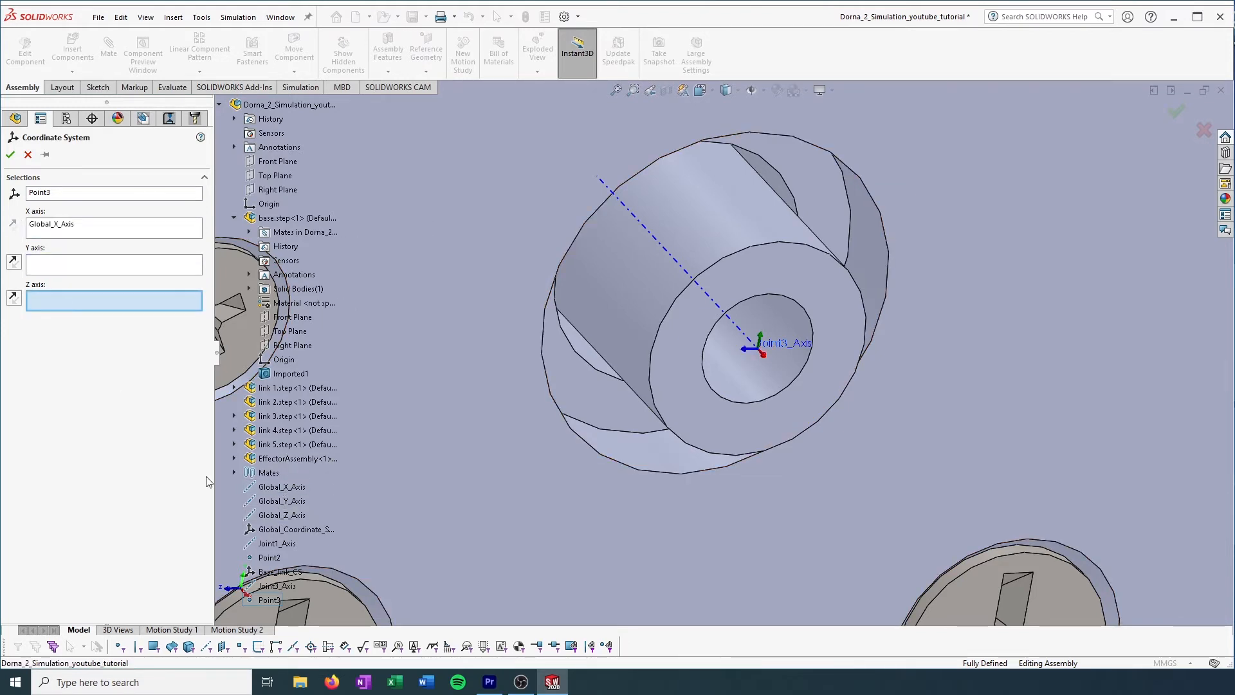
{"action": "left_click", "coordinate": [283, 515]}
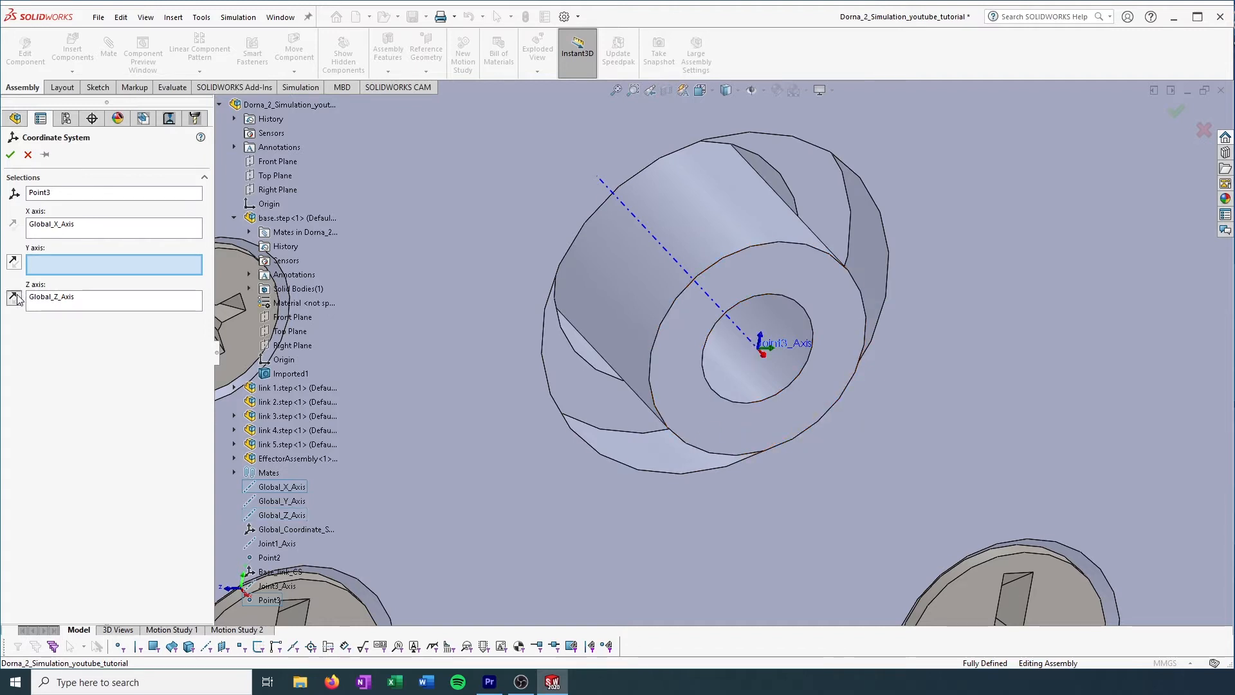
{"action": "mouse_move", "coordinate": [801, 407]}
{"action": "middle_mouse_down"}
{"action": "mouse_move", "coordinate": [849, 414]}
{"action": "mouse_move", "coordinate": [801, 422]}
{"action": "middle_mouse_up"}
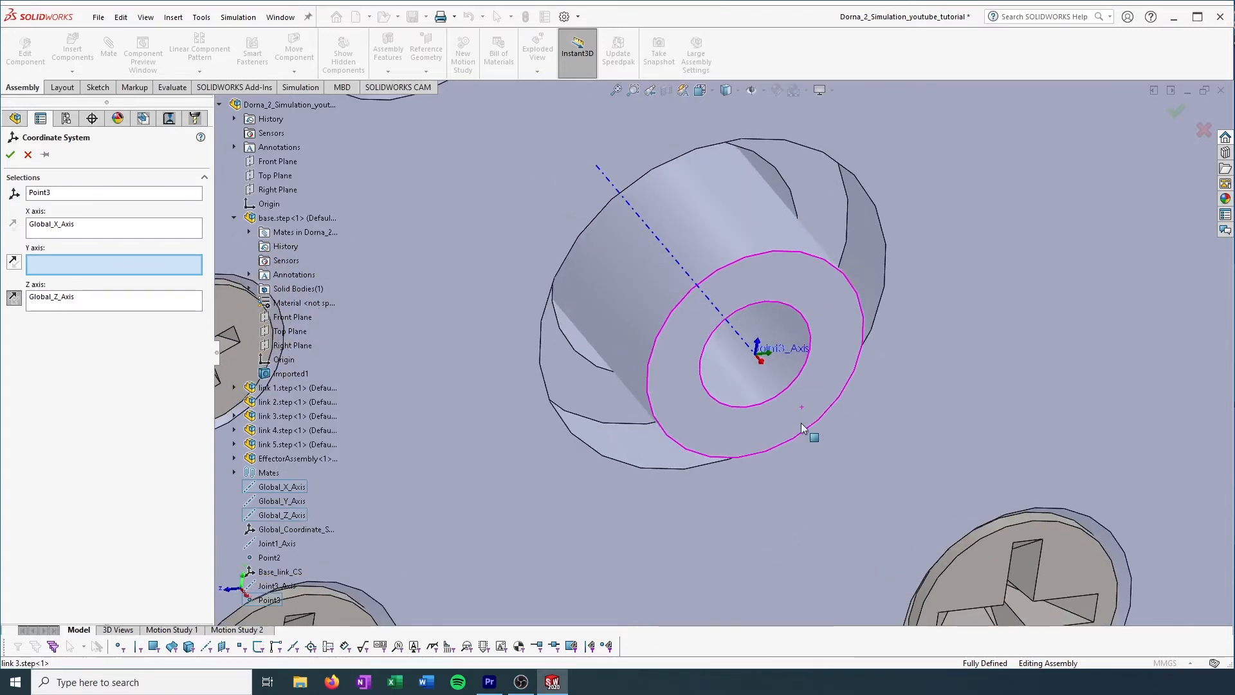
{"action": "left_click", "coordinate": [11, 154]}
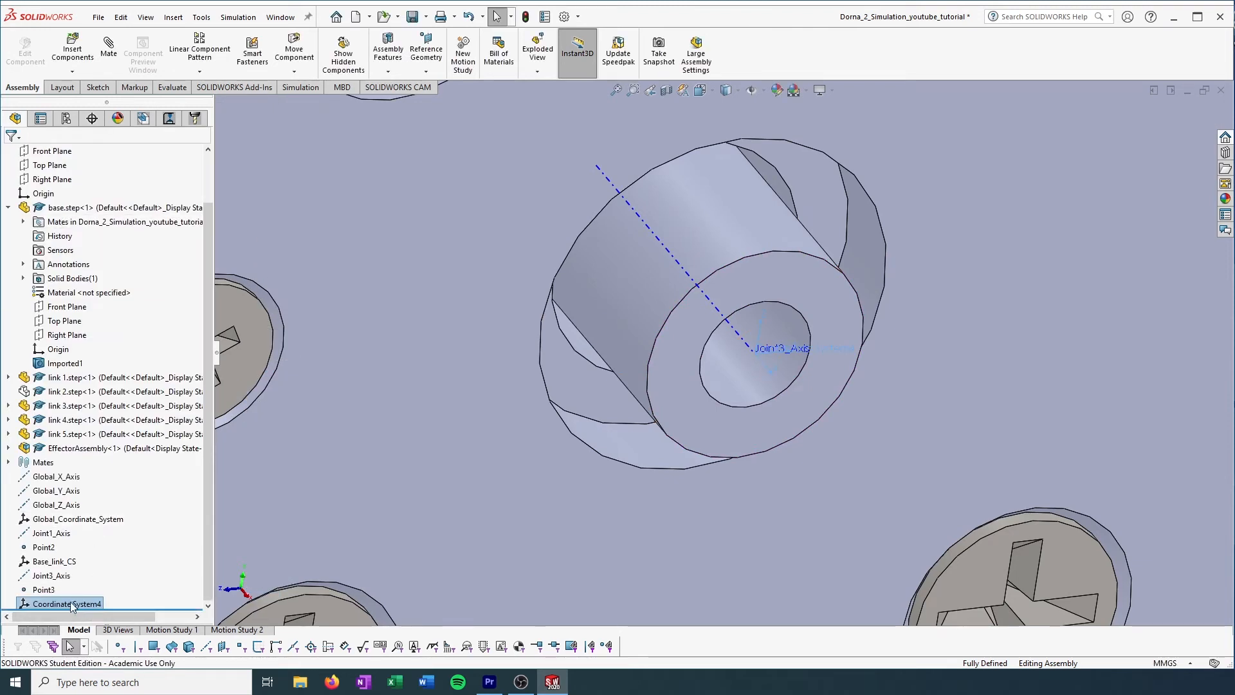
- Edit the coordinate system at Point3 and set its X axis to Global_X_Axis
{"action": "right_click", "coordinate": [95, 600]}
{"action": "left_click", "coordinate": [101, 437]}
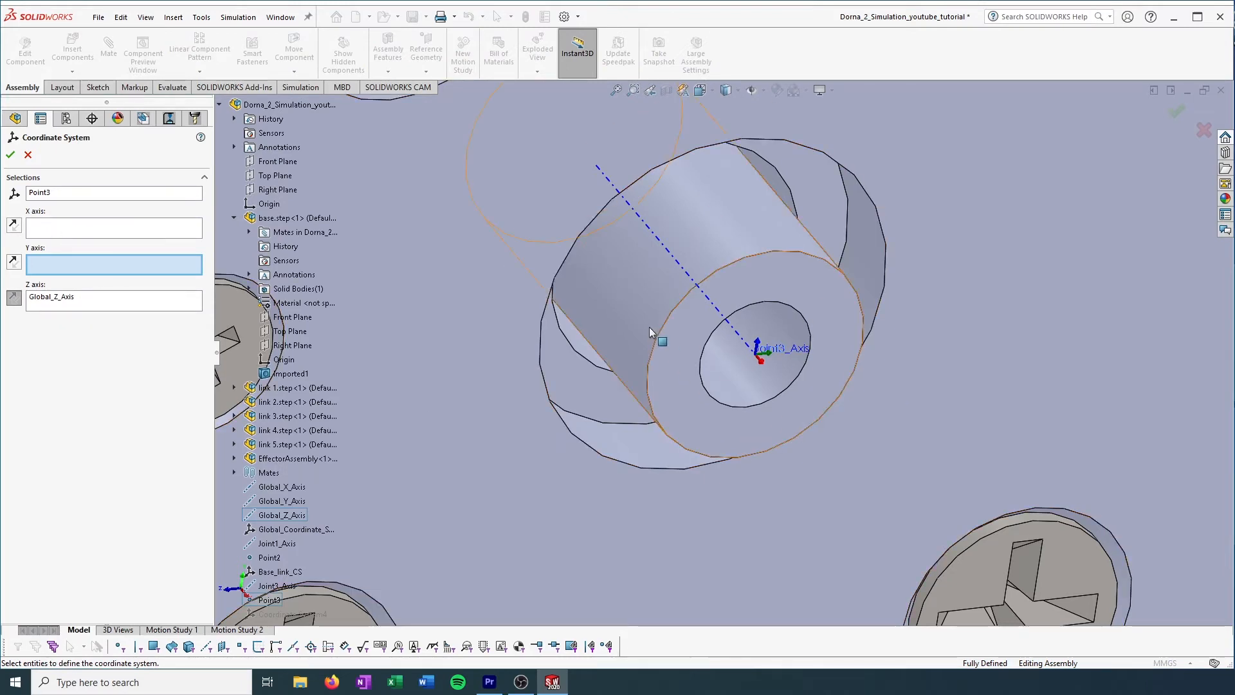
{"action": "middle_click_drag", "start_coordinate": [762, 357], "coordinate": [770, 330]}
{"action": "scroll", "coordinate": [681, 399], "scroll_direction": "up", "scroll_amount": 2}
{"action": "scroll", "coordinate": [612, 471], "scroll_direction": "down", "scroll_amount": 2}
{"action": "scroll", "coordinate": [611, 474], "scroll_direction": "up", "scroll_amount": 5}
{"action": "scroll", "coordinate": [685, 492], "scroll_direction": "down", "scroll_amount": 6}
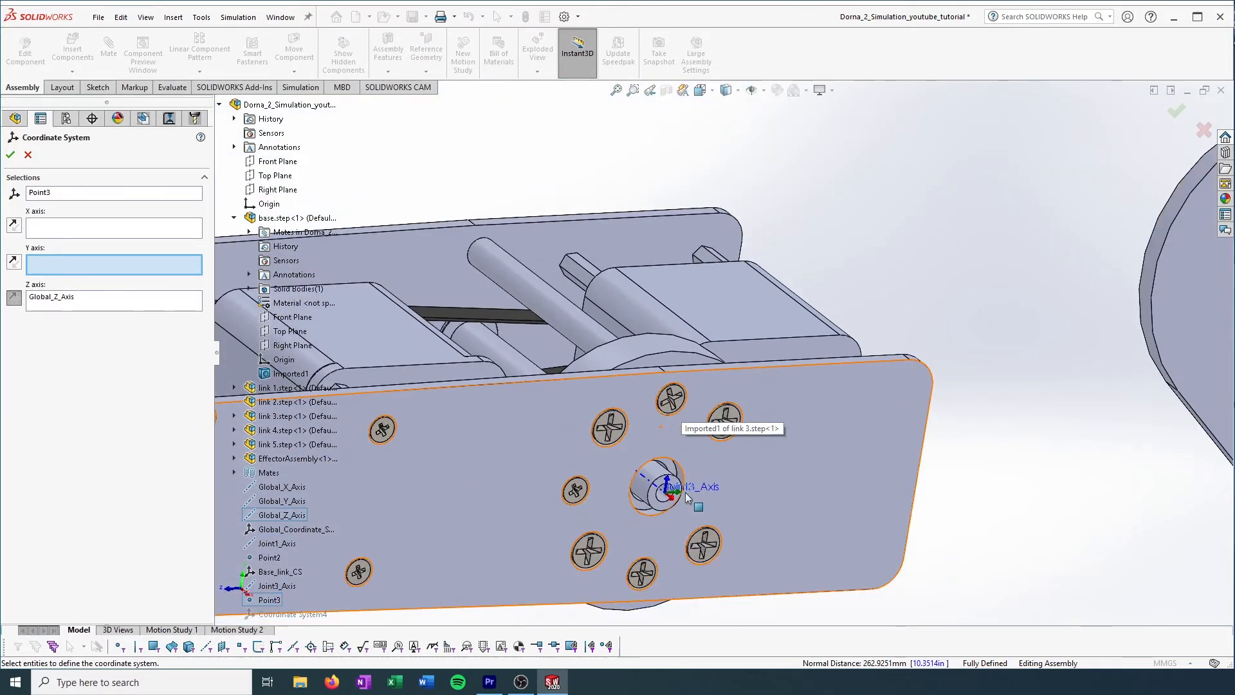
{"action": "scroll", "coordinate": [614, 420], "scroll_direction": "up", "scroll_amount": 2}
{"action": "left_click", "coordinate": [85, 228]}
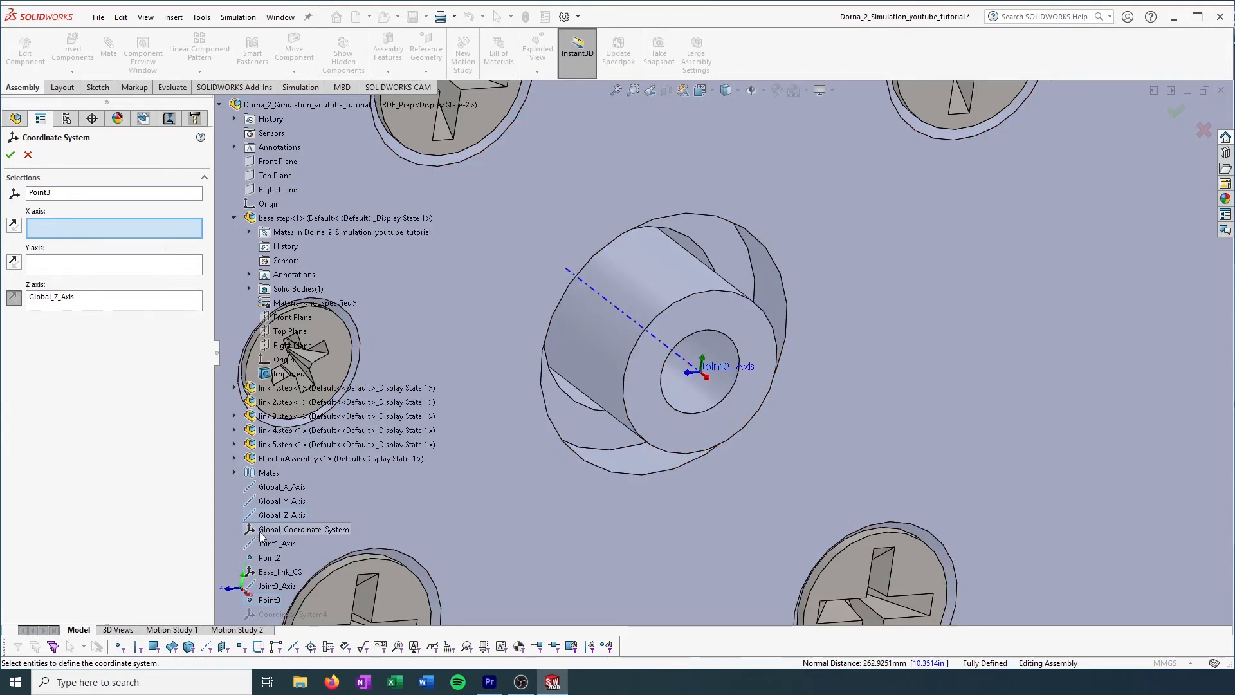
{"action": "left_click", "coordinate": [283, 488]}
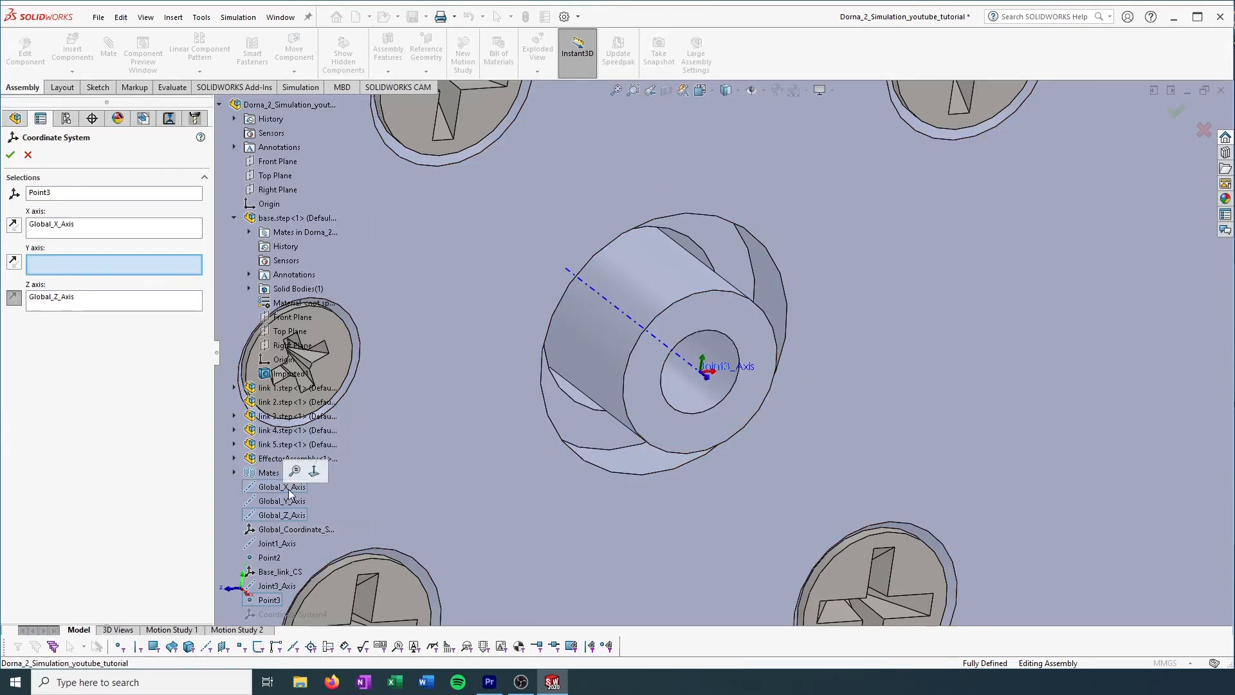
{"action": "left_click", "coordinate": [10, 154]}
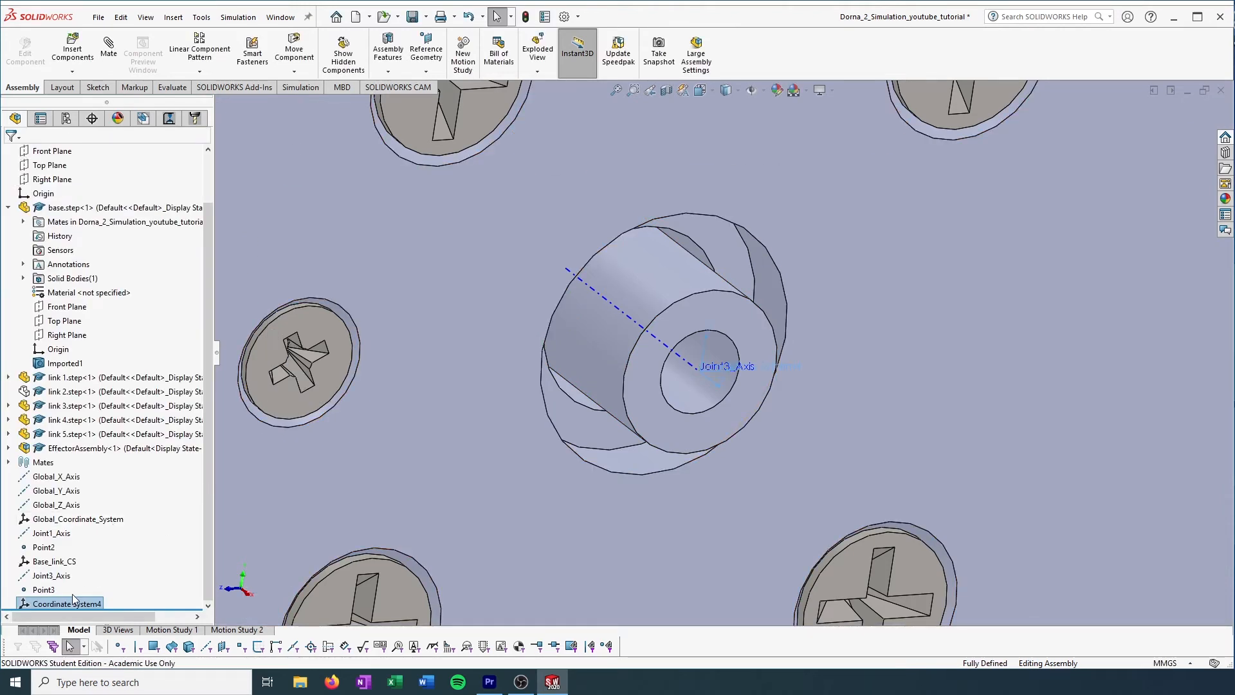
{"action": "left_click", "coordinate": [521, 18]}
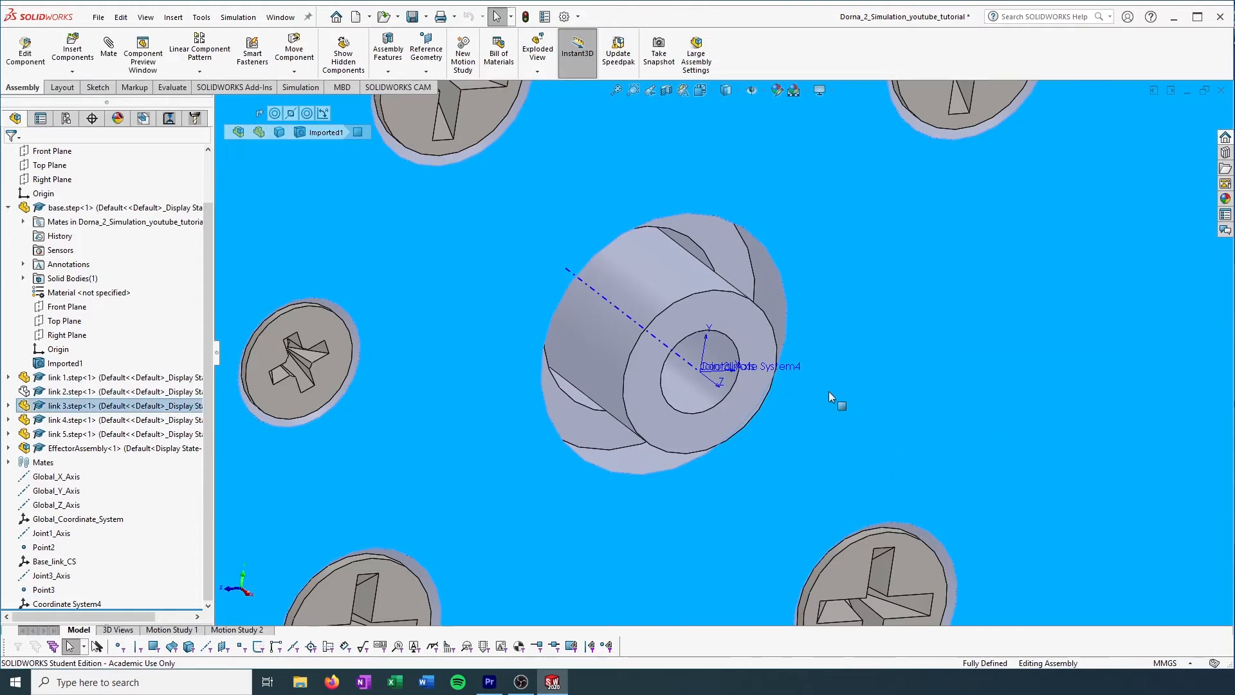
- Edit the coordinate system at Point3 again and set its Z axis to Global_Z_Axis
{"action": "left_click", "coordinate": [67, 604]}
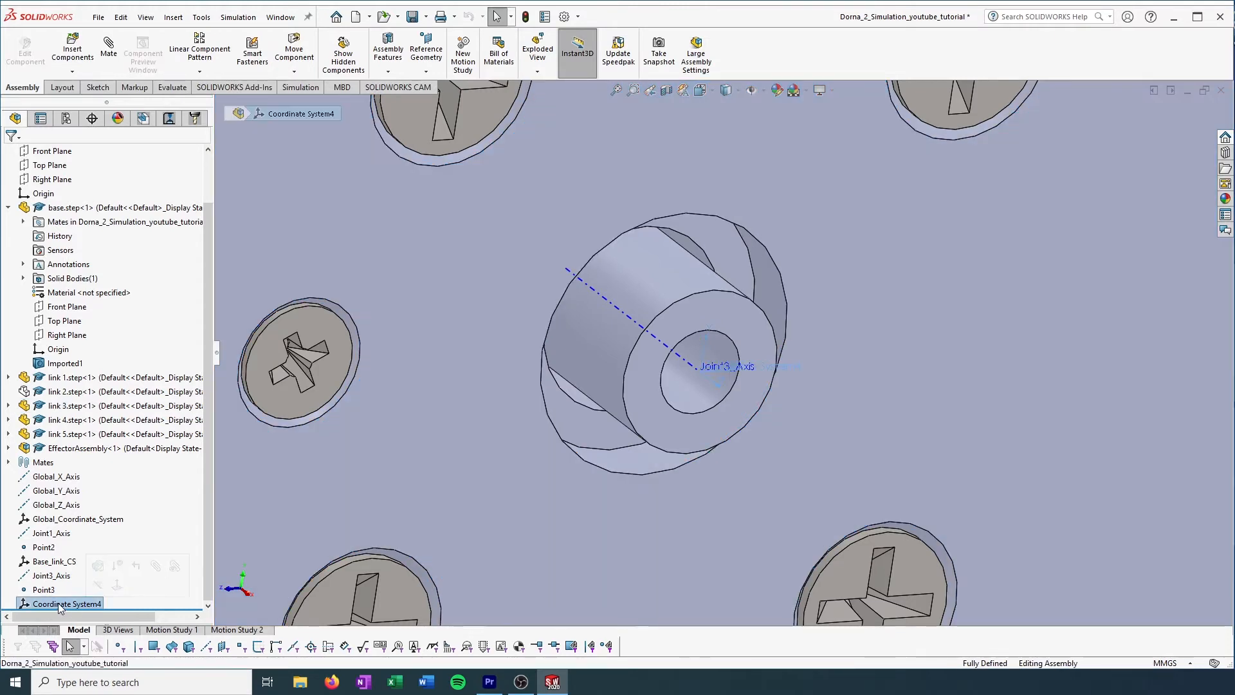
{"action": "right_click", "coordinate": [76, 604]}
{"action": "left_click", "coordinate": [70, 418]}
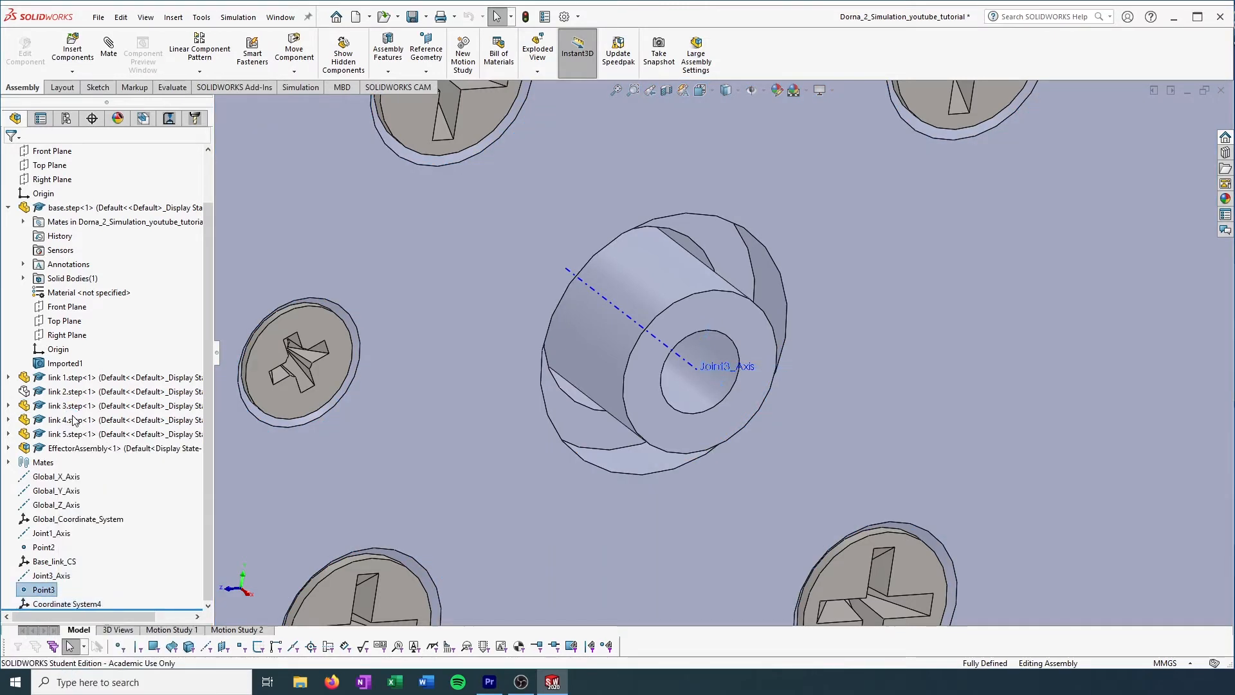
{"action": "left_click", "coordinate": [114, 264]}
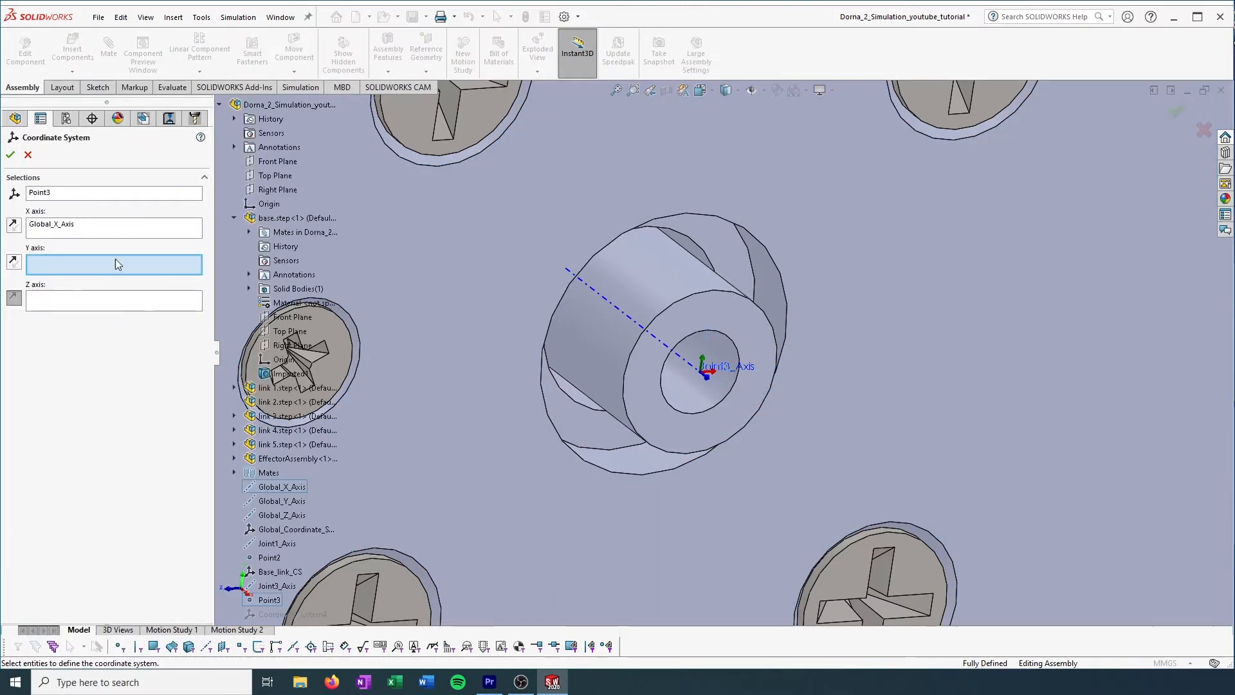
{"action": "left_click", "coordinate": [124, 306]}
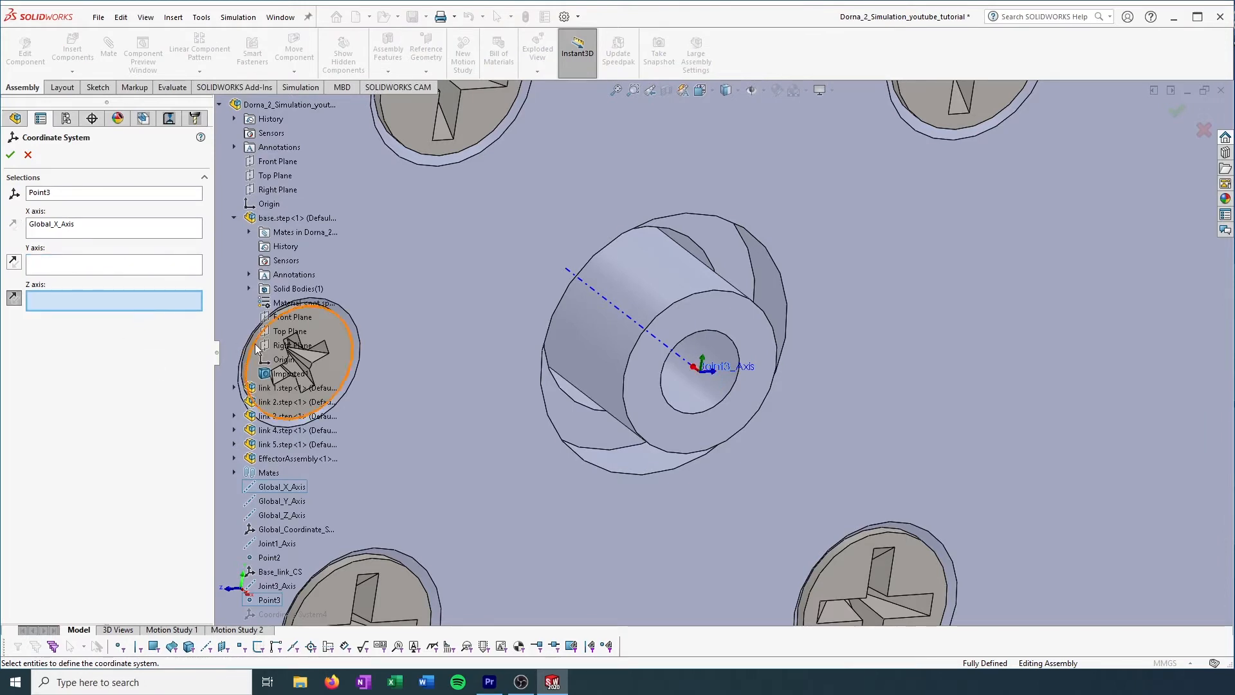
{"action": "left_click", "coordinate": [278, 518]}
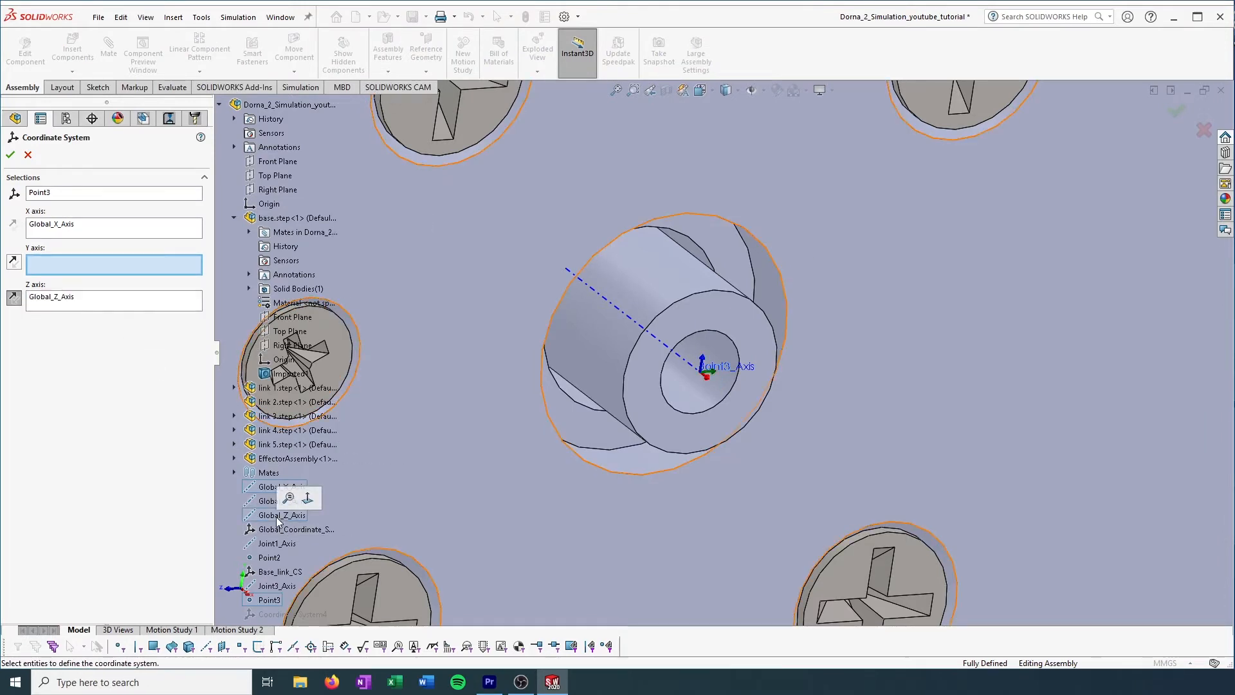
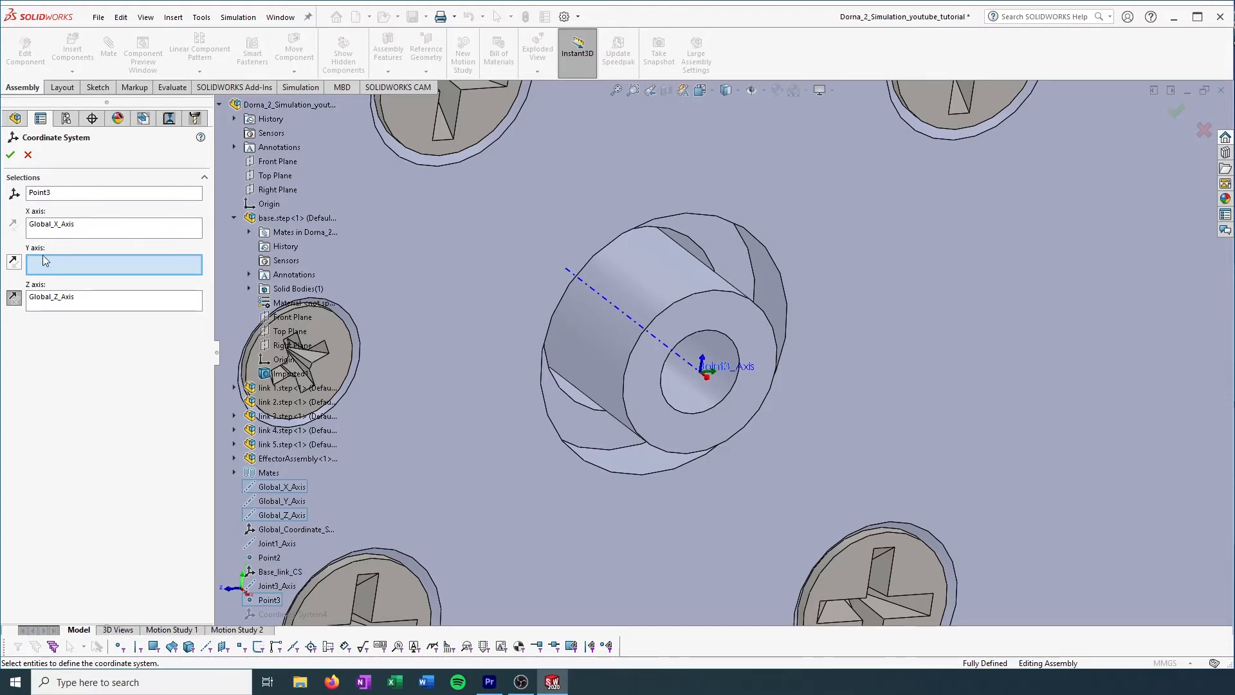
{"action": "left_click", "coordinate": [10, 155]}
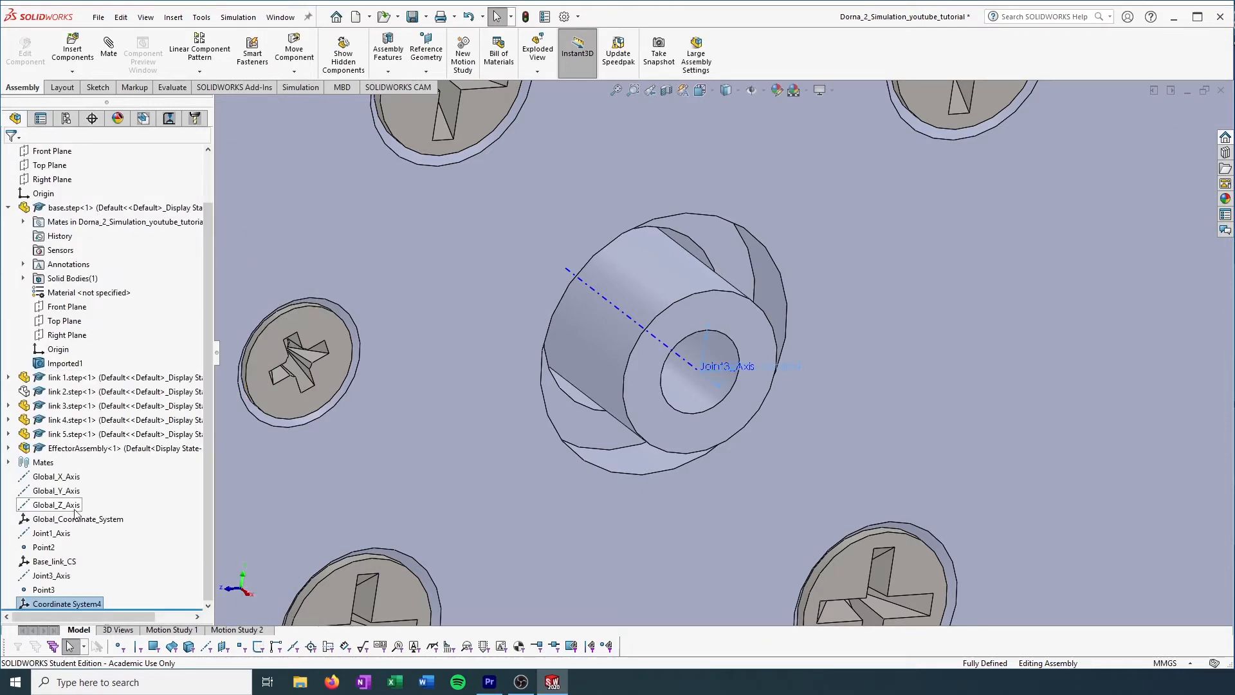
- Rename the new coordinate system at Point3 as Link3_CS
{"action": "left_click", "coordinate": [54, 605]}
{"action": "left_click", "coordinate": [55, 603]}
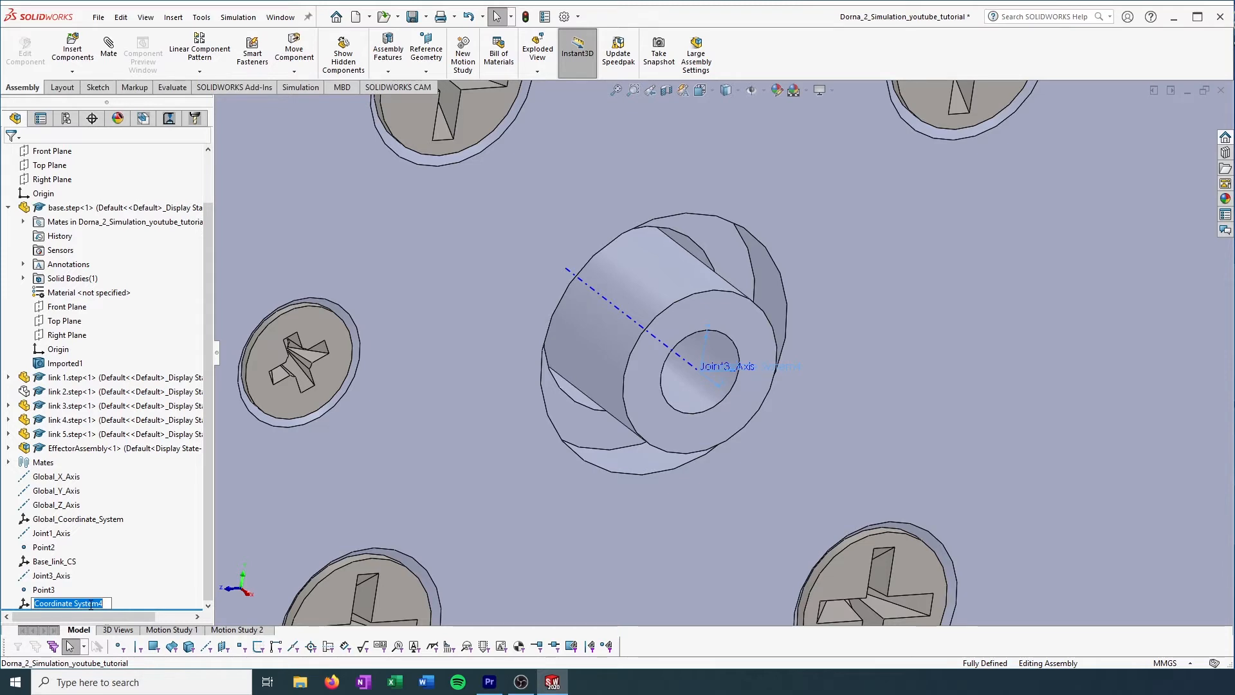
{"action": "type", "text": "Link3_CS"}
{"action": "key", "text": "Return"}
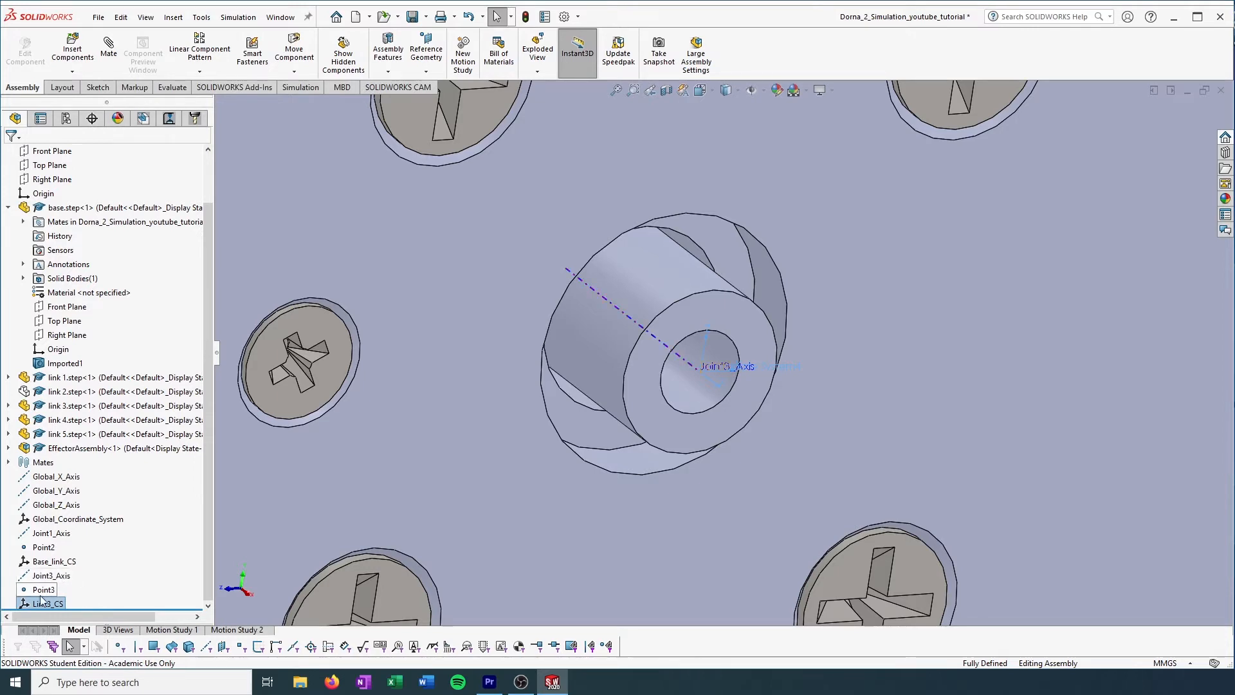
- Highlight Base_link_CS and Link3_CS in turn to compare them
{"action": "left_click", "coordinate": [47, 563]}
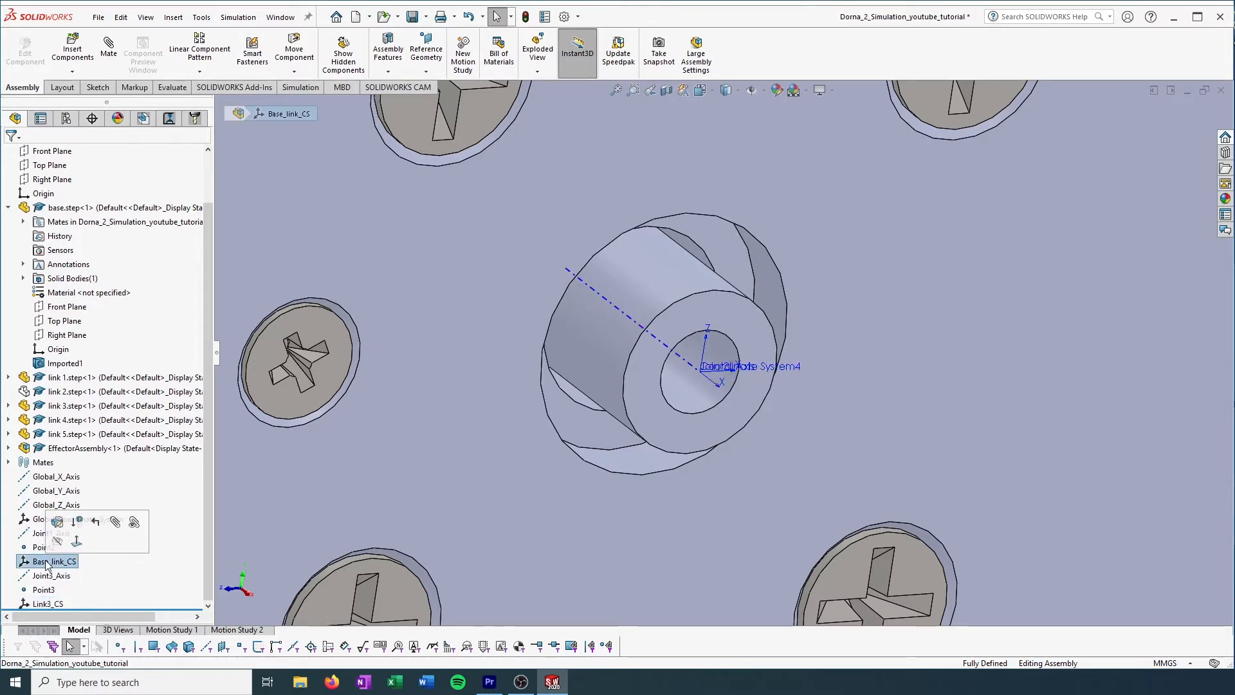
{"action": "left_click", "coordinate": [43, 603]}
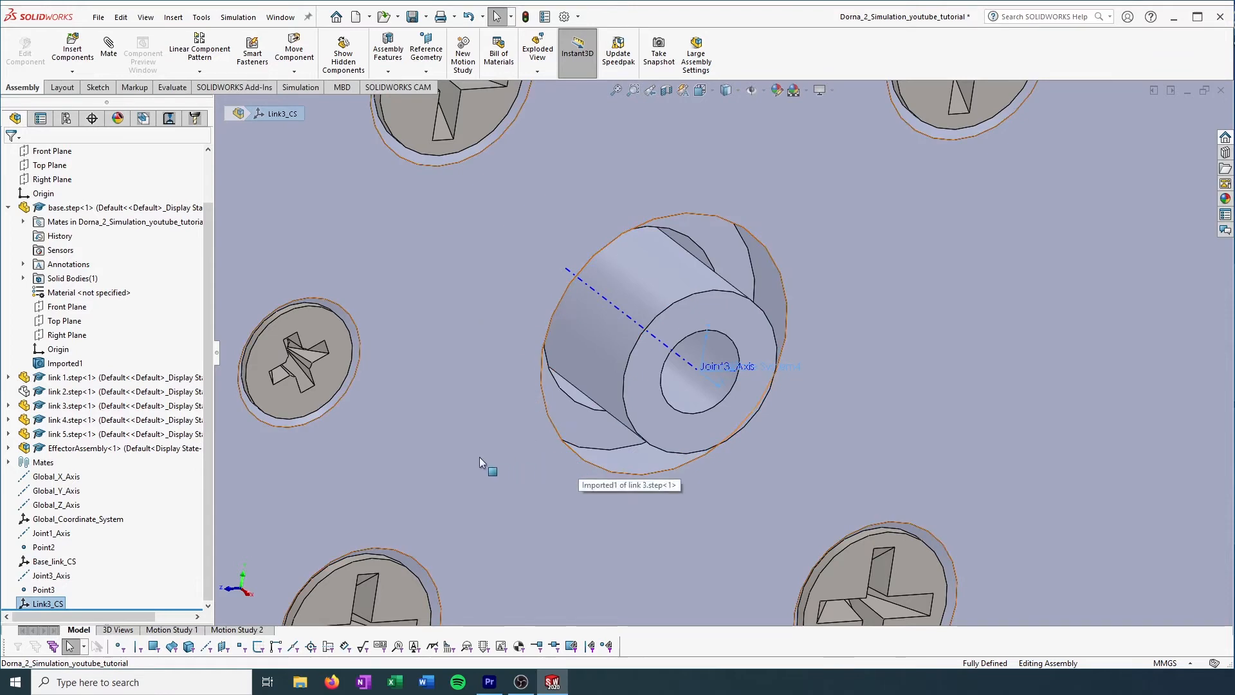
{"action": "left_click", "coordinate": [54, 563]}
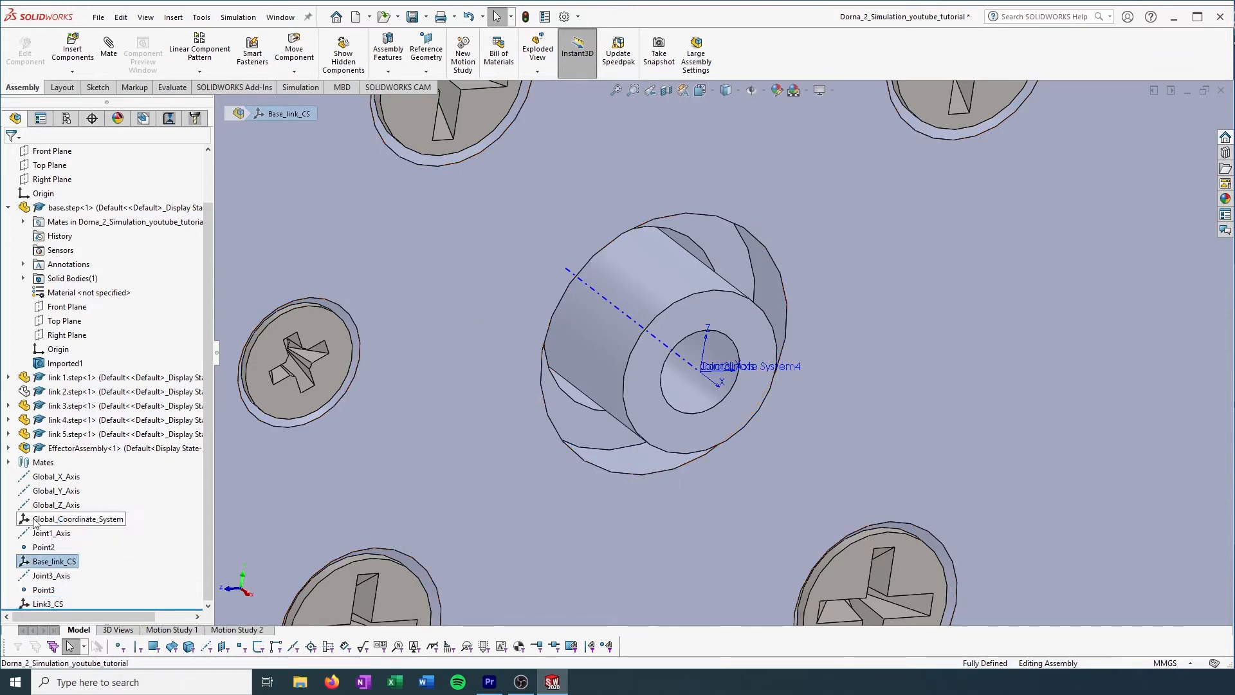
{"action": "left_click", "coordinate": [45, 604]}
{"action": "scroll", "coordinate": [551, 418], "scroll_direction": "up", "scroll_amount": 6}
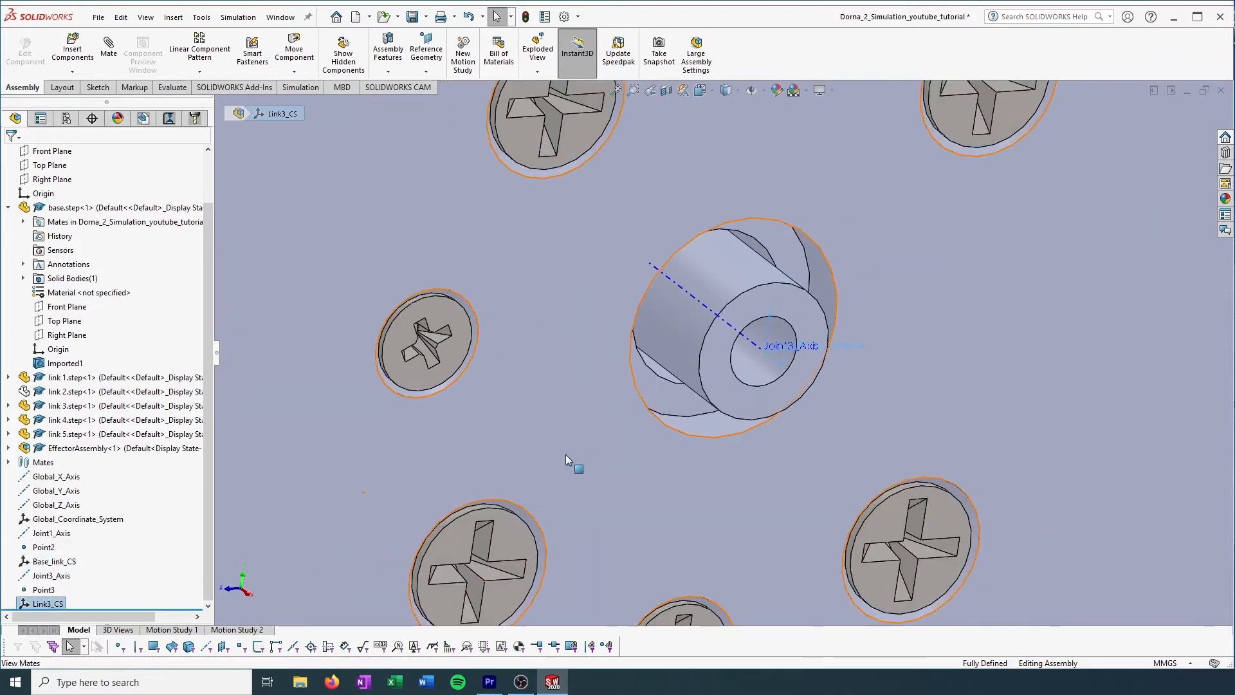
- Review the origin and axis references in the definition of Link3_CS, and leave it without changes
{"action": "right_click", "coordinate": [43, 604]}
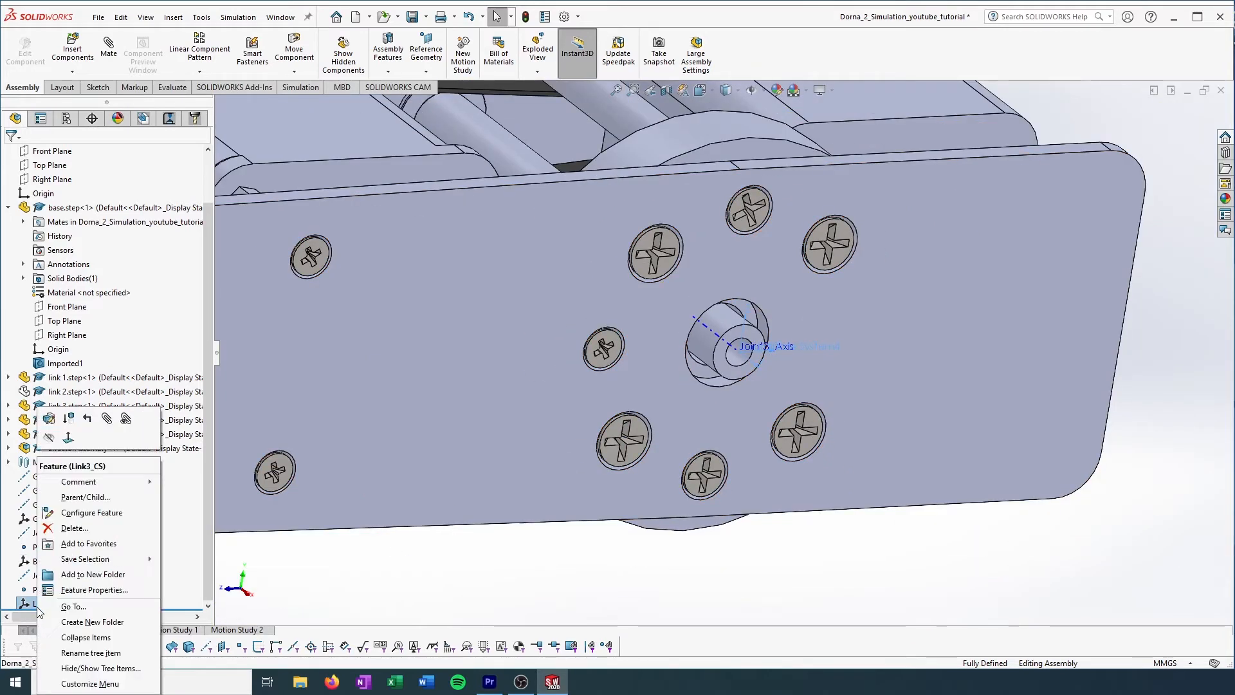
{"action": "left_click", "coordinate": [50, 419]}
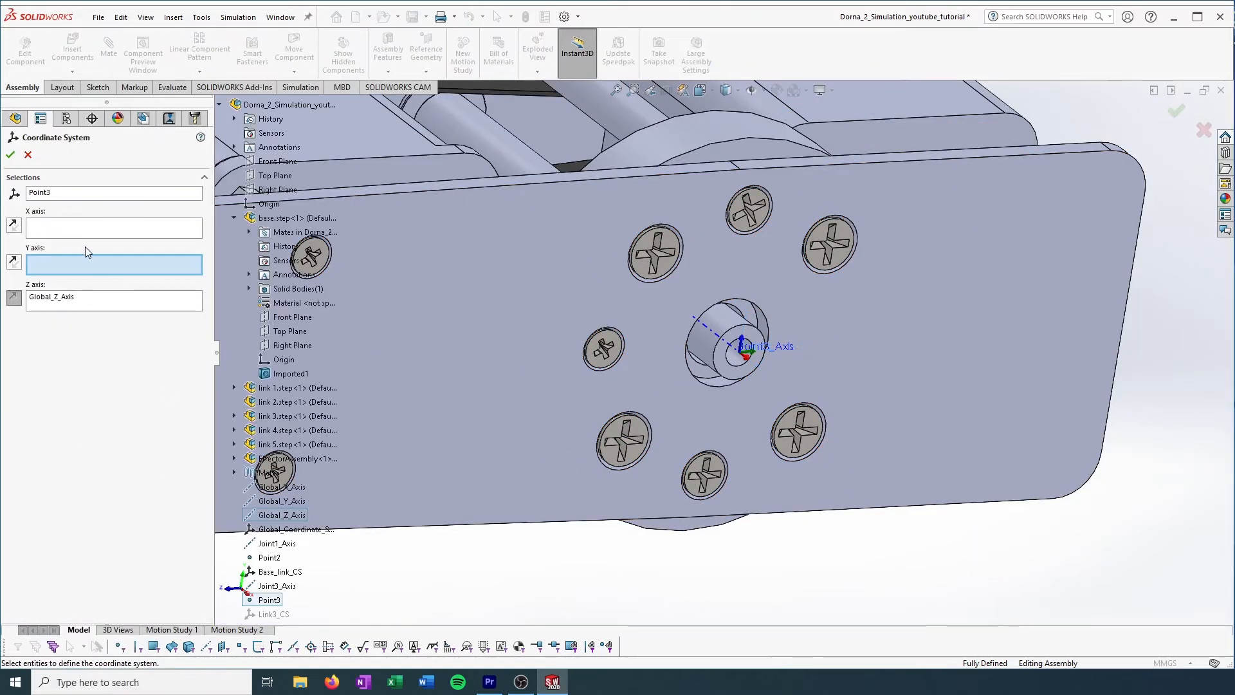
{"action": "left_click", "coordinate": [28, 156]}
{"action": "left_click", "coordinate": [776, 537]}
- Compare the axis orientation of Link3_CS on link 3 with the coordinate systems at the robot's base
{"action": "scroll", "coordinate": [778, 542], "scroll_direction": "up", "scroll_amount": 5}
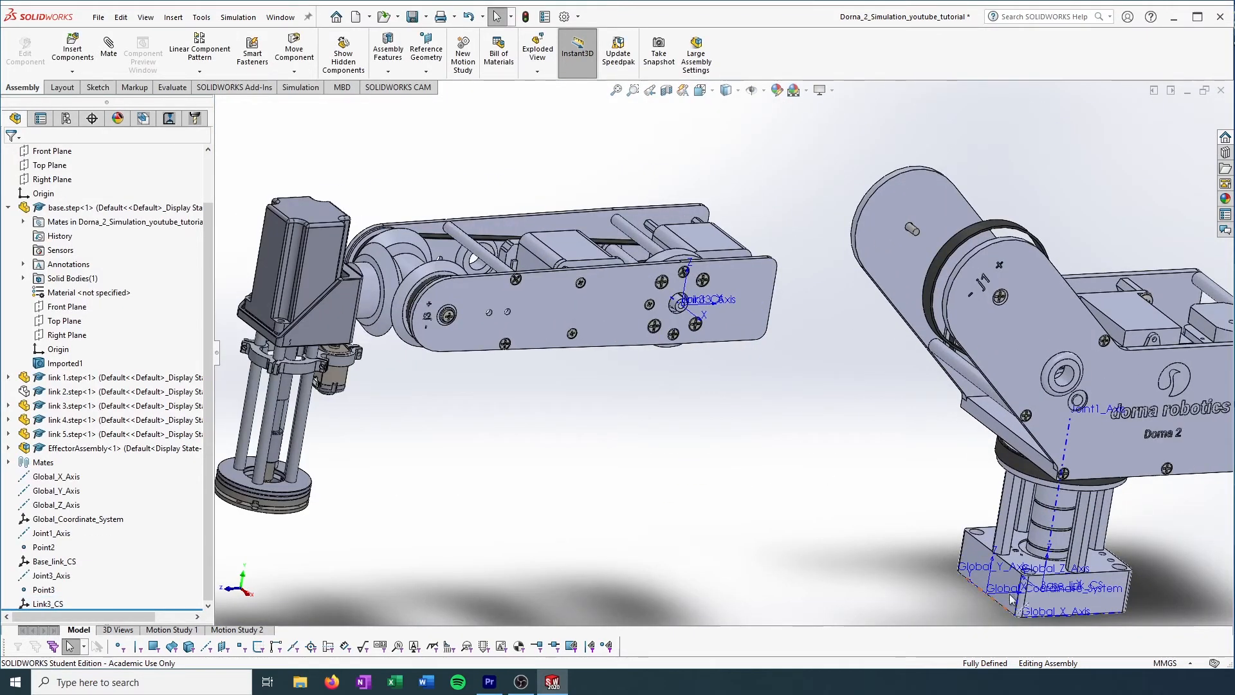
{"action": "scroll", "coordinate": [1078, 593], "scroll_direction": "down", "scroll_amount": 6}
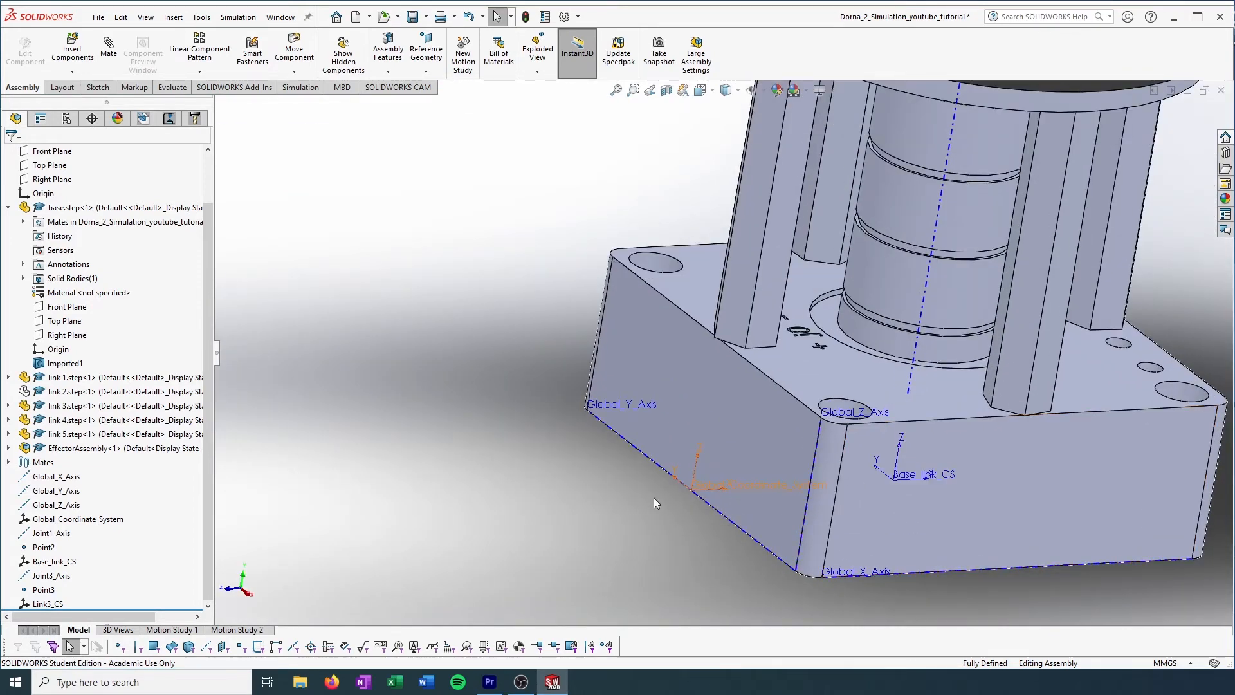
{"action": "scroll", "coordinate": [583, 403], "scroll_direction": "up", "scroll_amount": 5}
{"action": "scroll", "coordinate": [583, 404], "scroll_direction": "up", "scroll_amount": 4}
{"action": "scroll", "coordinate": [595, 317], "scroll_direction": "down", "scroll_amount": 6}
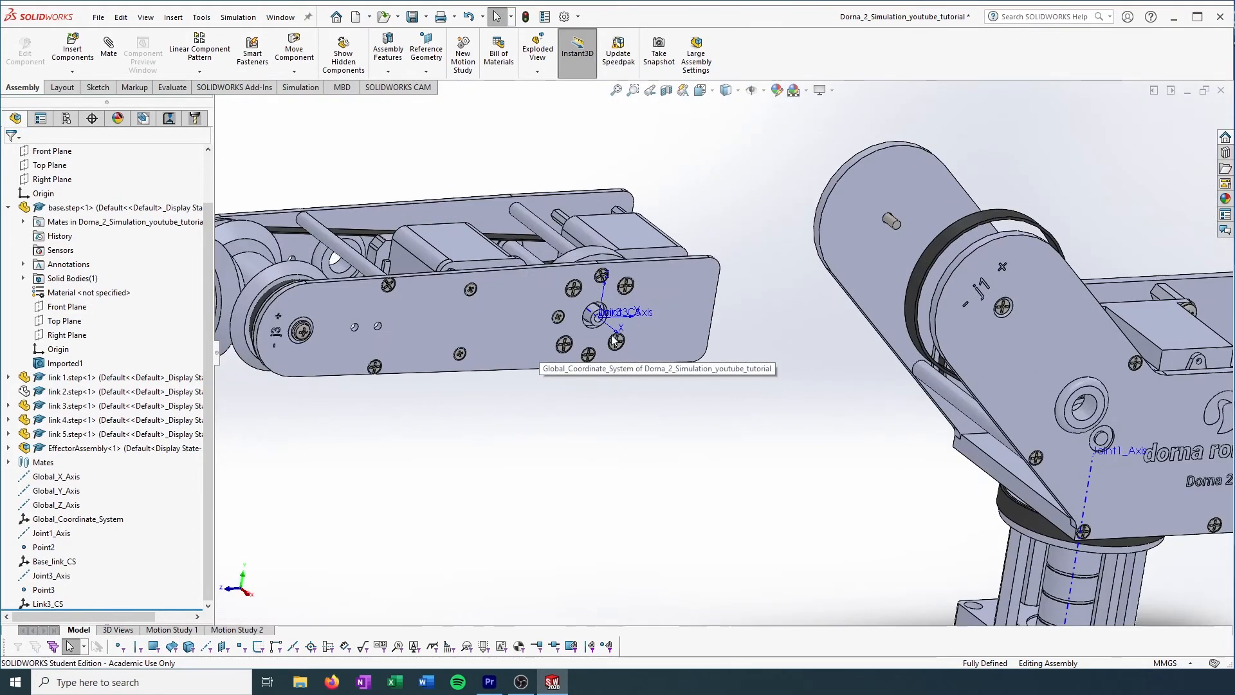
{"action": "scroll", "coordinate": [665, 353], "scroll_direction": "up", "scroll_amount": 4}
{"action": "scroll", "coordinate": [891, 491], "scroll_direction": "down", "scroll_amount": 4}
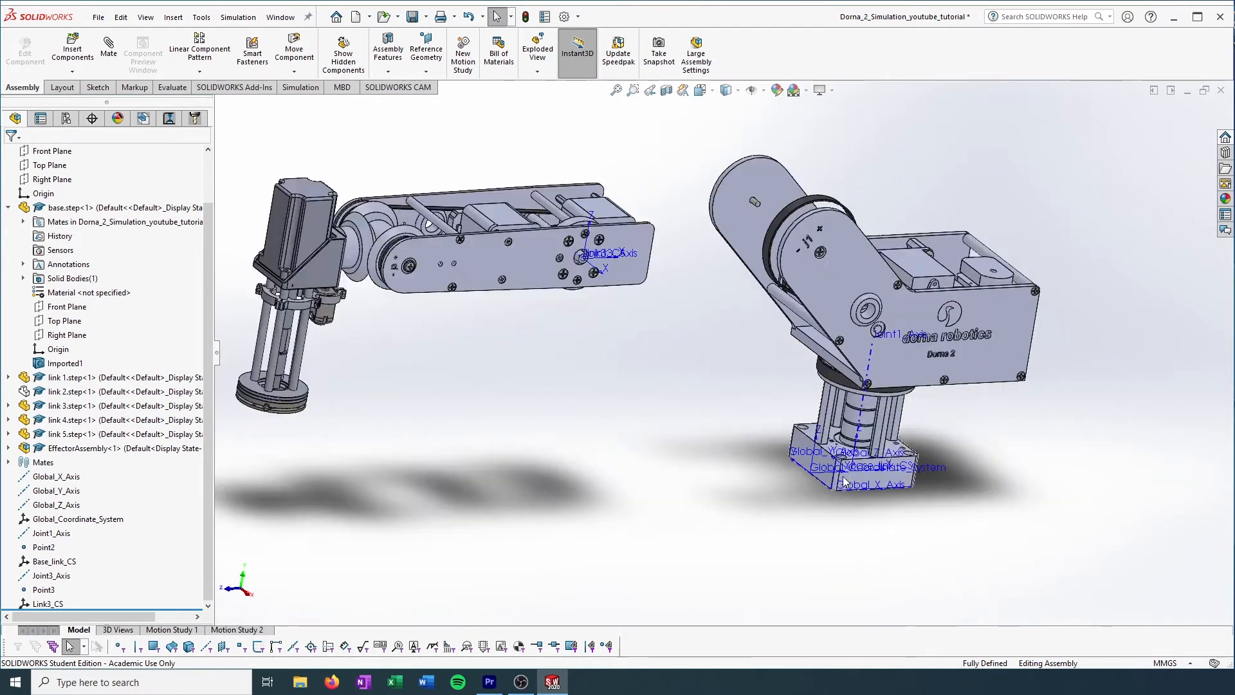
{"action": "scroll", "coordinate": [652, 403], "scroll_direction": "up", "scroll_amount": 2}
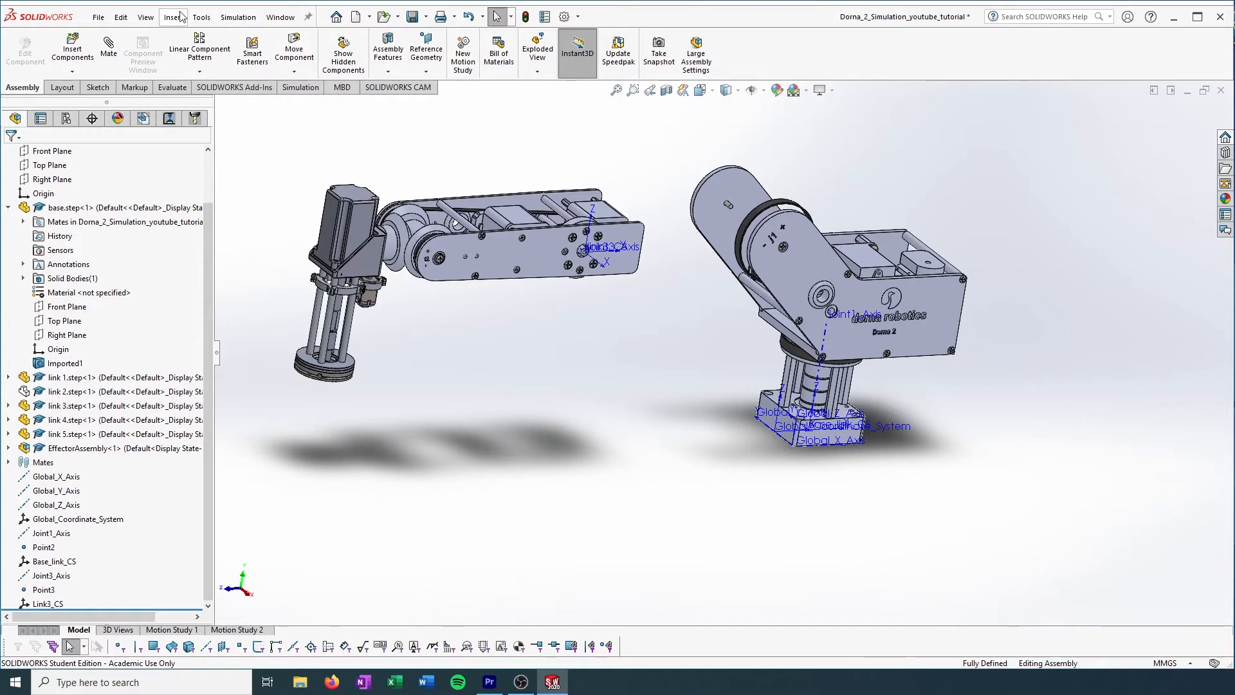
- Switch the display of axes and of coordinate systems off and back on
{"action": "left_click", "coordinate": [153, 18]}
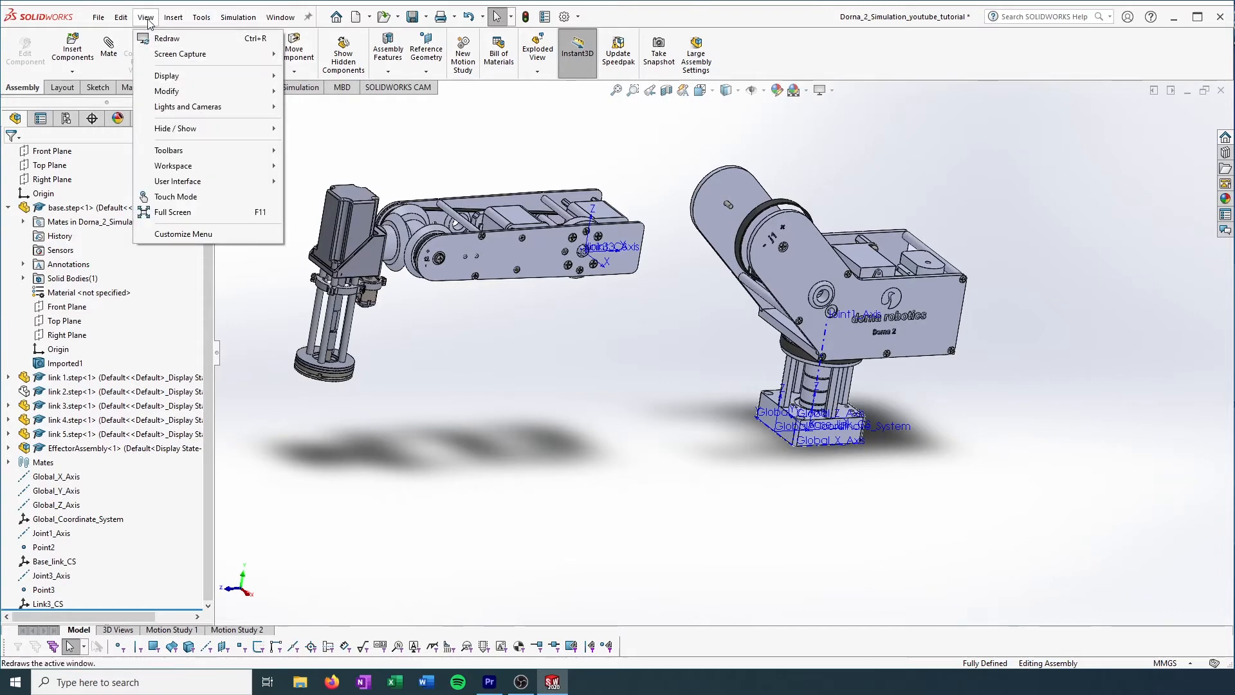
{"action": "mouse_move", "coordinate": [135, 18]}
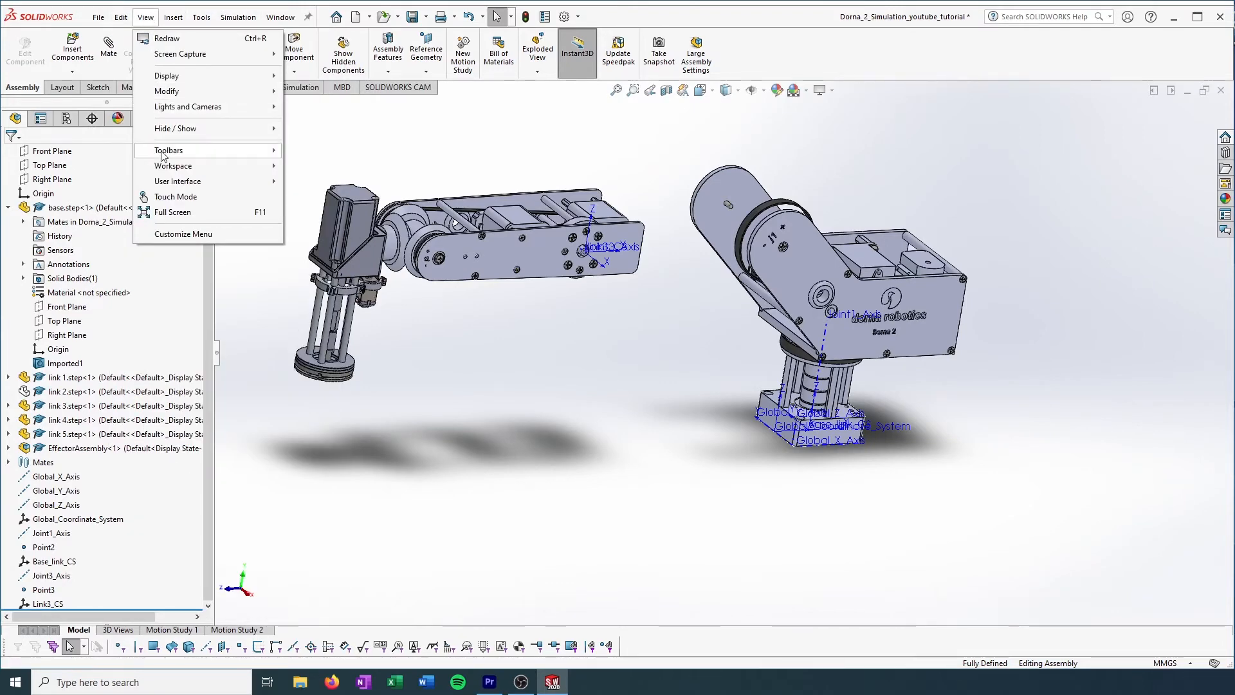
{"action": "mouse_move", "coordinate": [161, 152]}
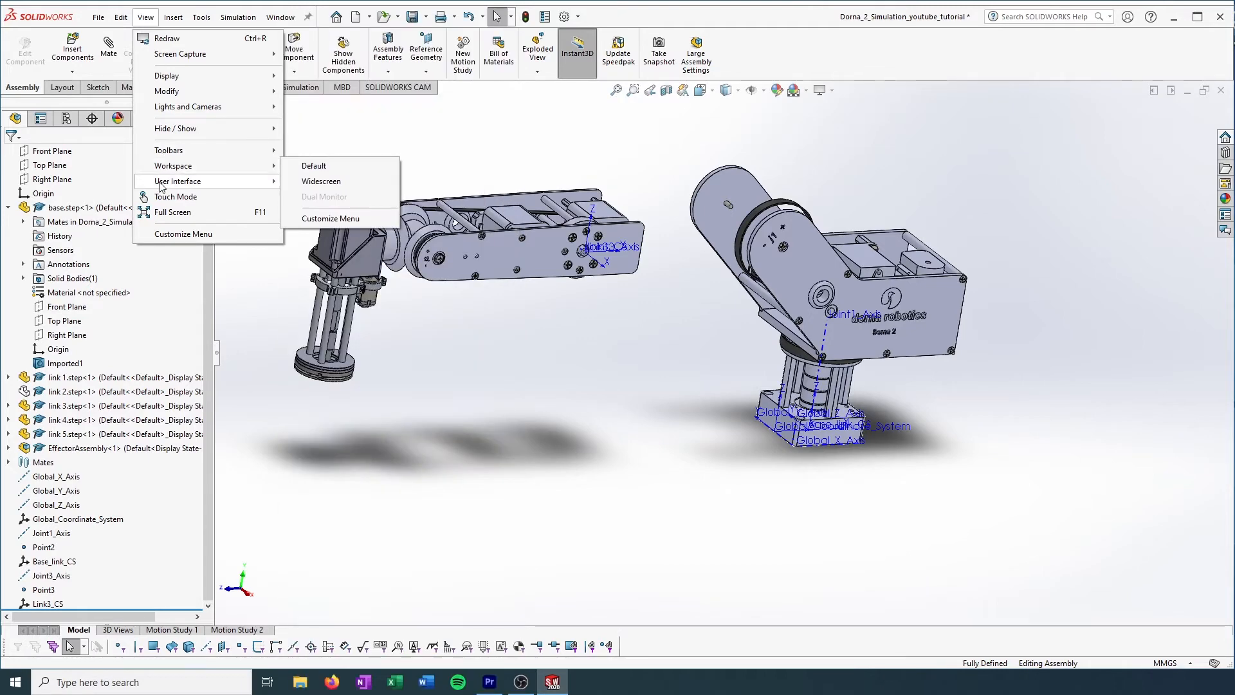
{"action": "mouse_move", "coordinate": [172, 131]}
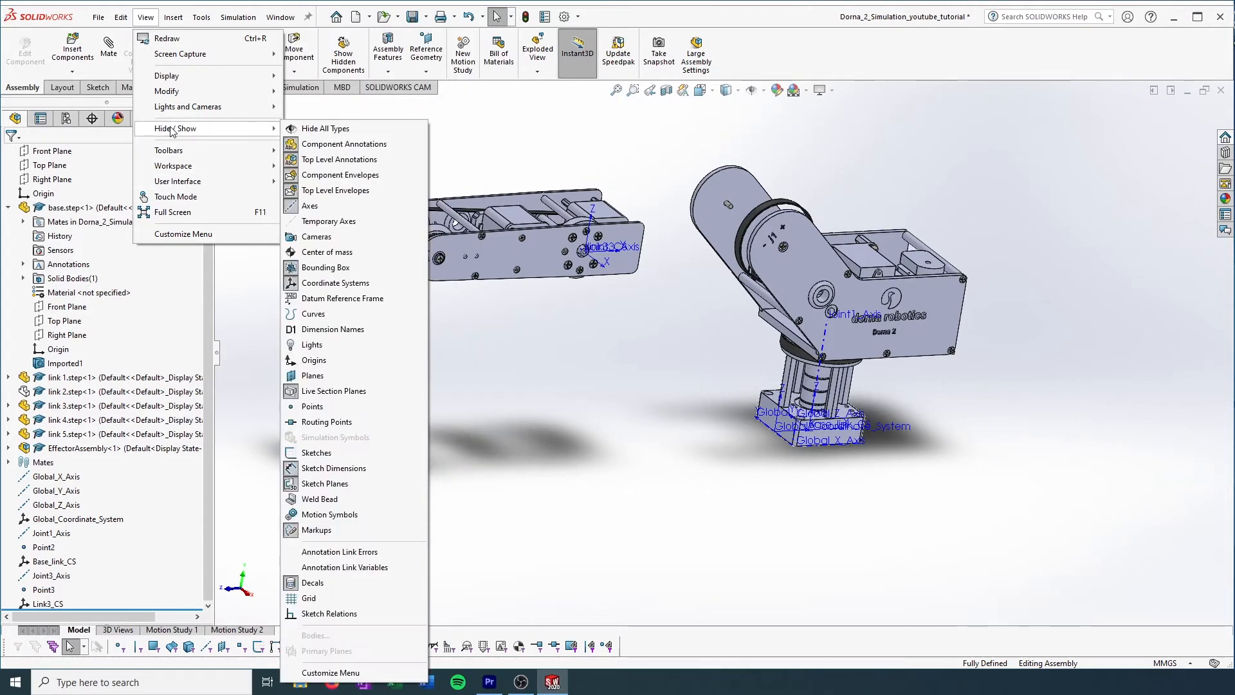
{"action": "left_click", "coordinate": [306, 207]}
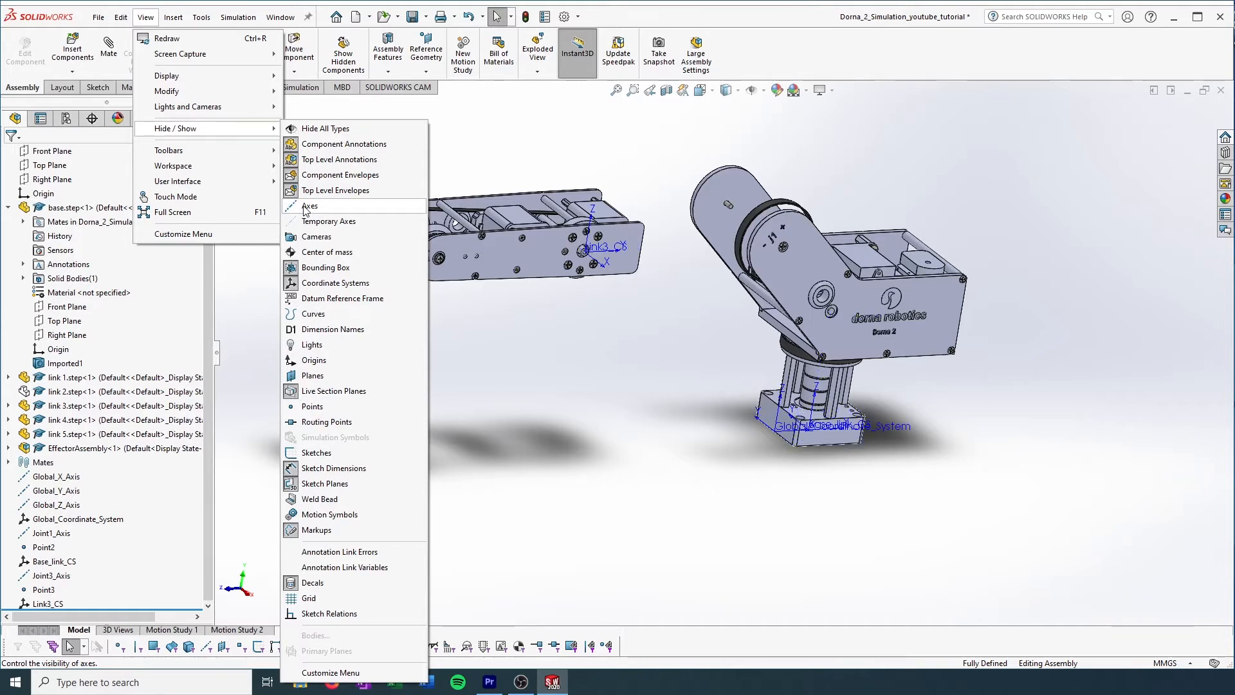
{"action": "left_click", "coordinate": [306, 208]}
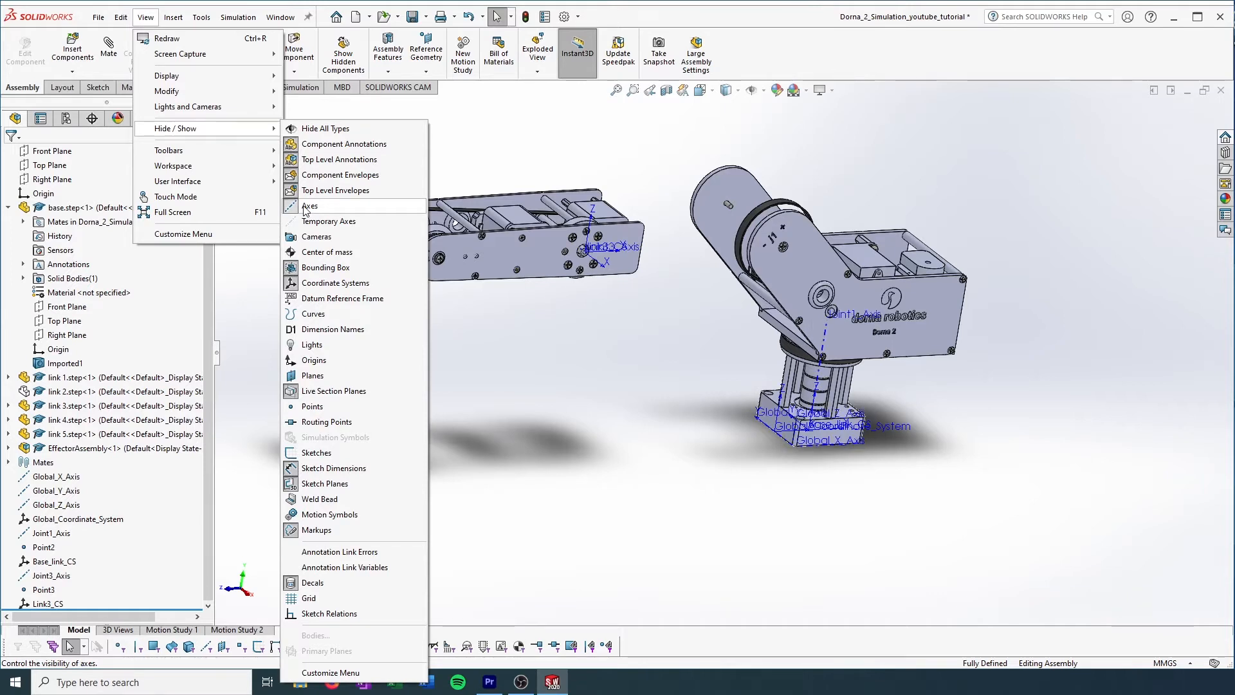
{"action": "left_click", "coordinate": [305, 285]}
{"action": "left_click", "coordinate": [305, 285]}
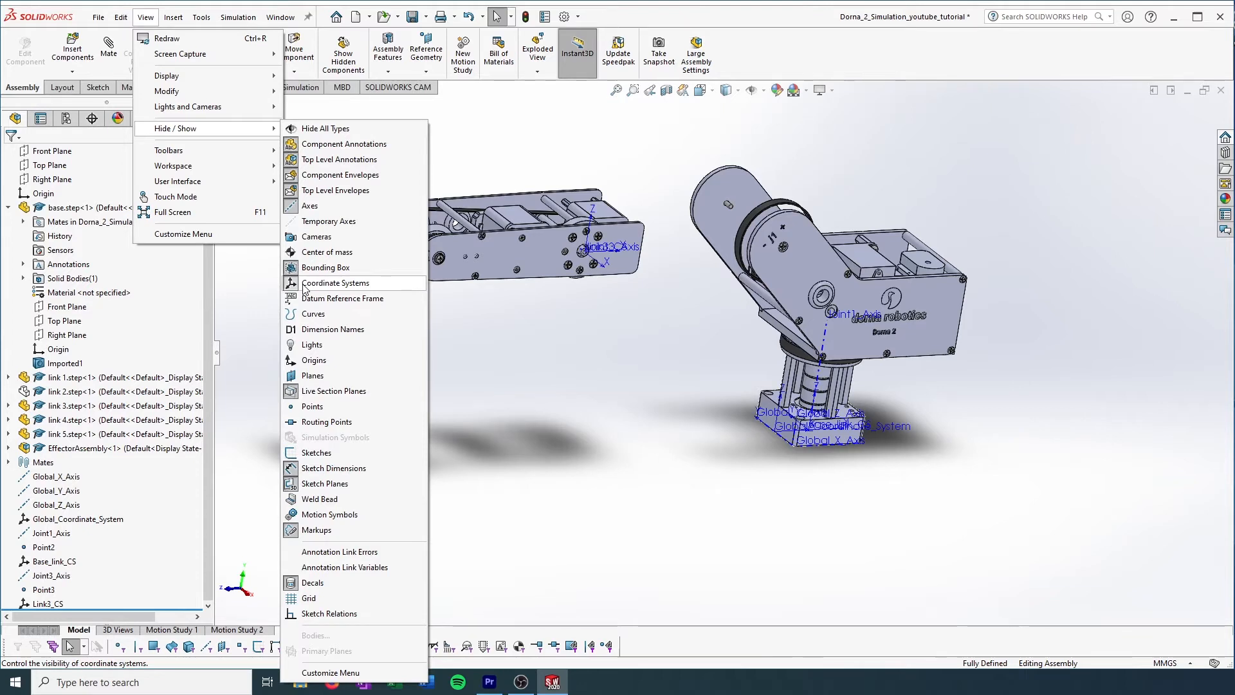
{"action": "left_click", "coordinate": [305, 285]}
{"action": "left_click", "coordinate": [305, 285]}
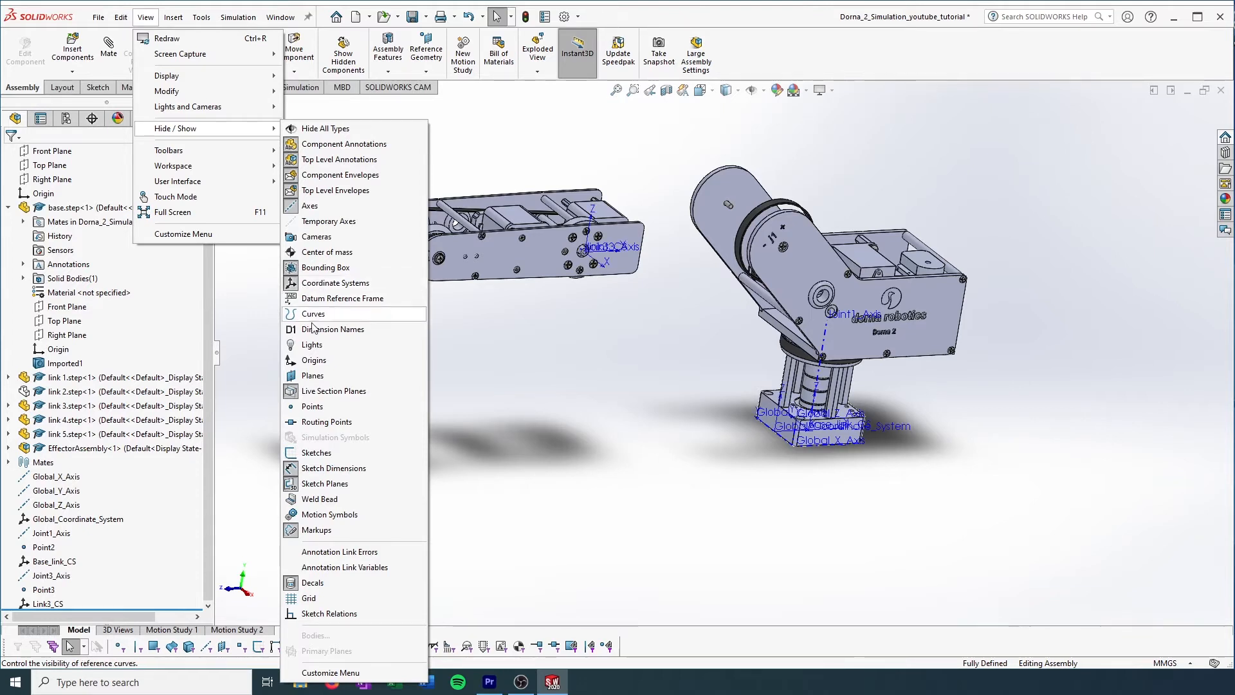
{"action": "left_click", "coordinate": [317, 407]}
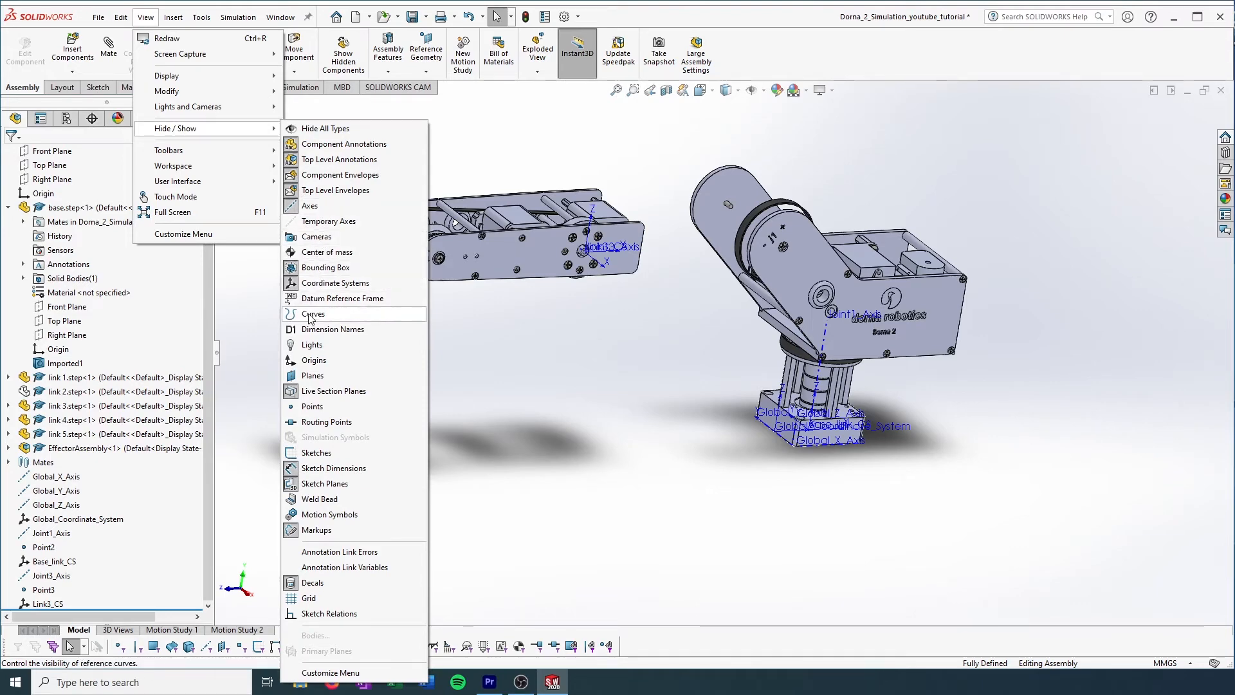
- Show the hidden link 2 component again between link 3 and the shoulder of the arm
{"action": "left_click", "coordinate": [458, 331]}
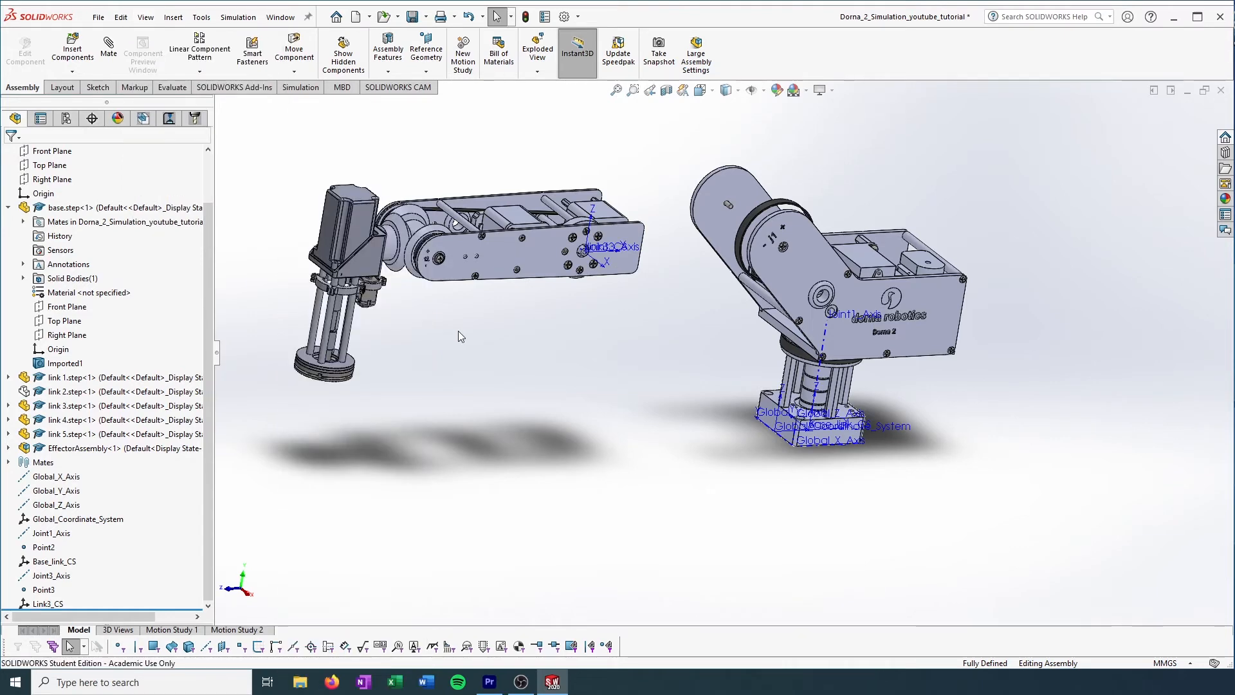
{"action": "scroll", "coordinate": [517, 299], "scroll_direction": "up", "scroll_amount": 3}
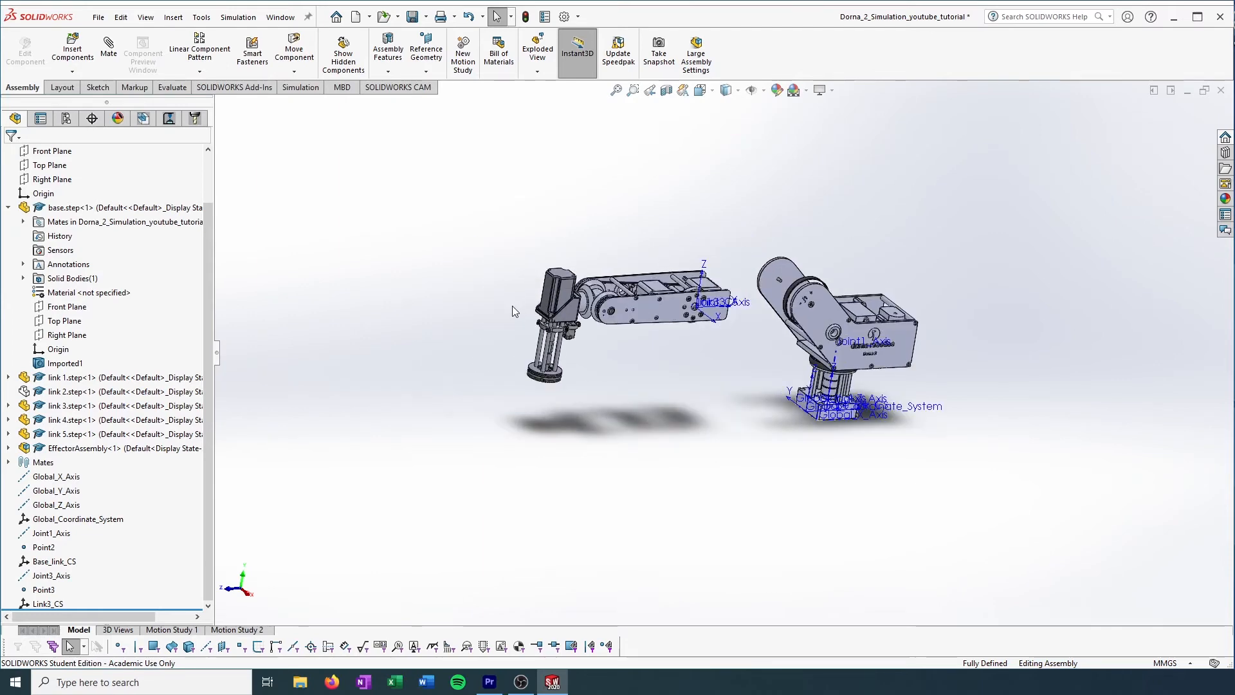
{"action": "scroll", "coordinate": [714, 305], "scroll_direction": "down", "scroll_amount": 6}
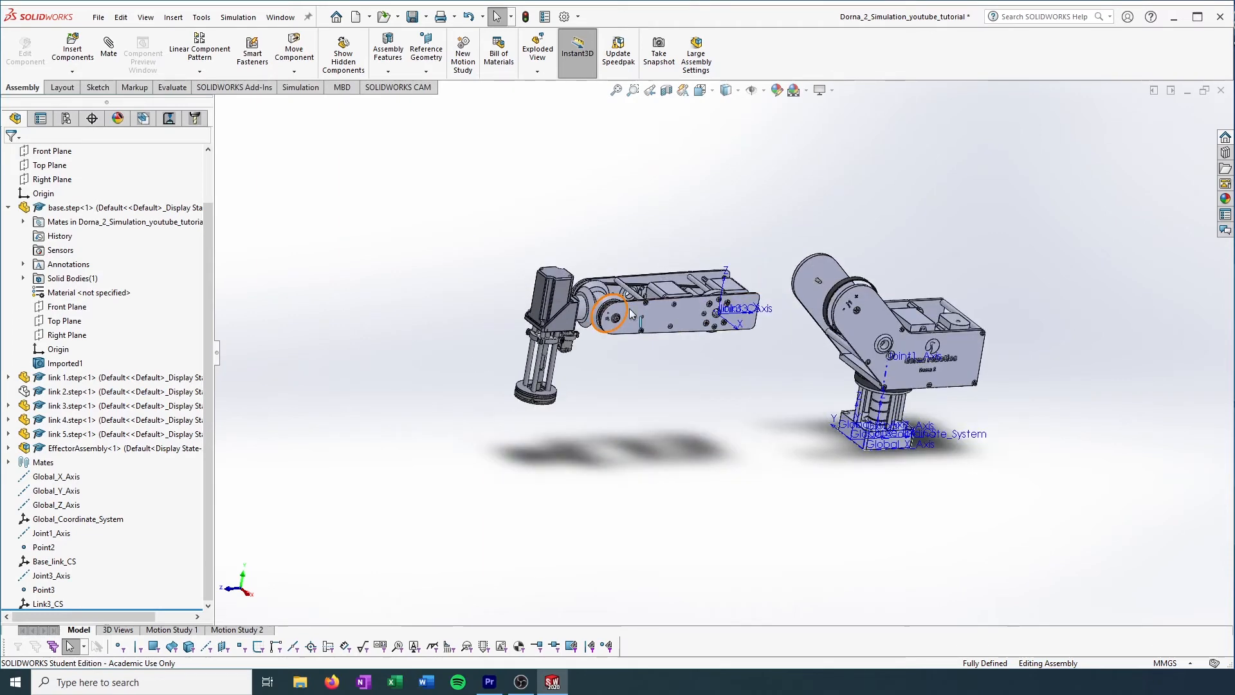
{"action": "scroll", "coordinate": [862, 294], "scroll_direction": "down", "scroll_amount": 2}
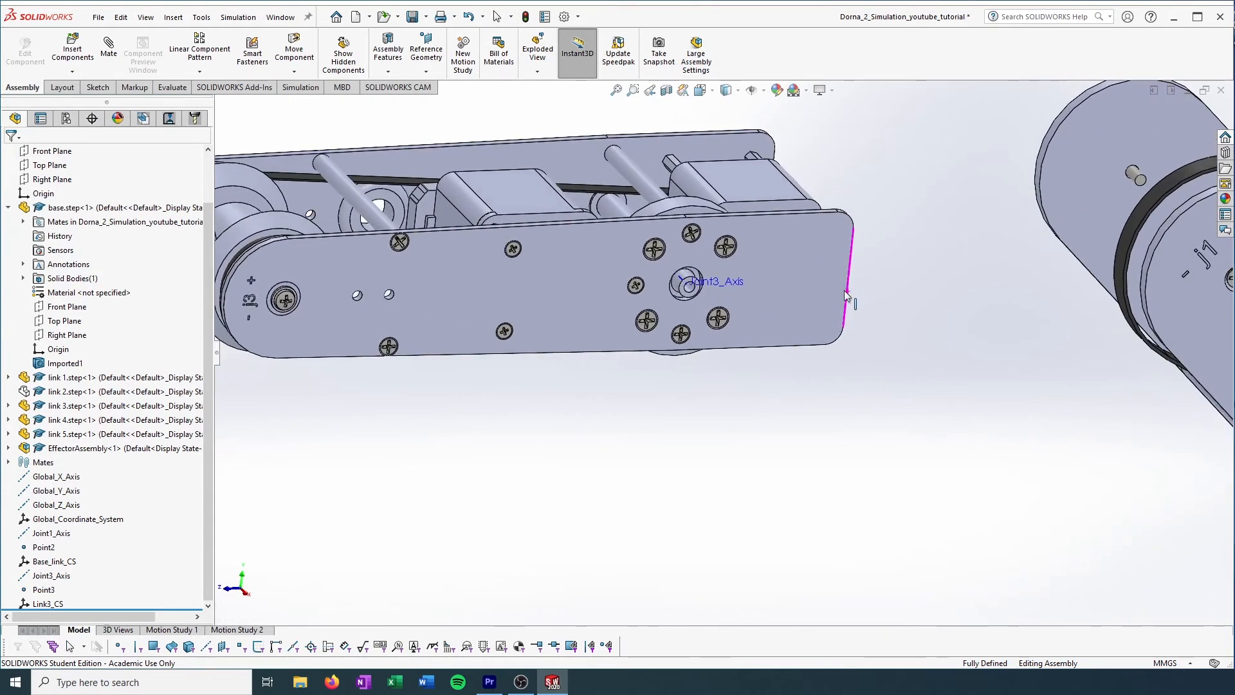
{"action": "scroll", "coordinate": [701, 309], "scroll_direction": "down", "scroll_amount": 3}
{"action": "scroll", "coordinate": [703, 311], "scroll_direction": "up", "scroll_amount": 5}
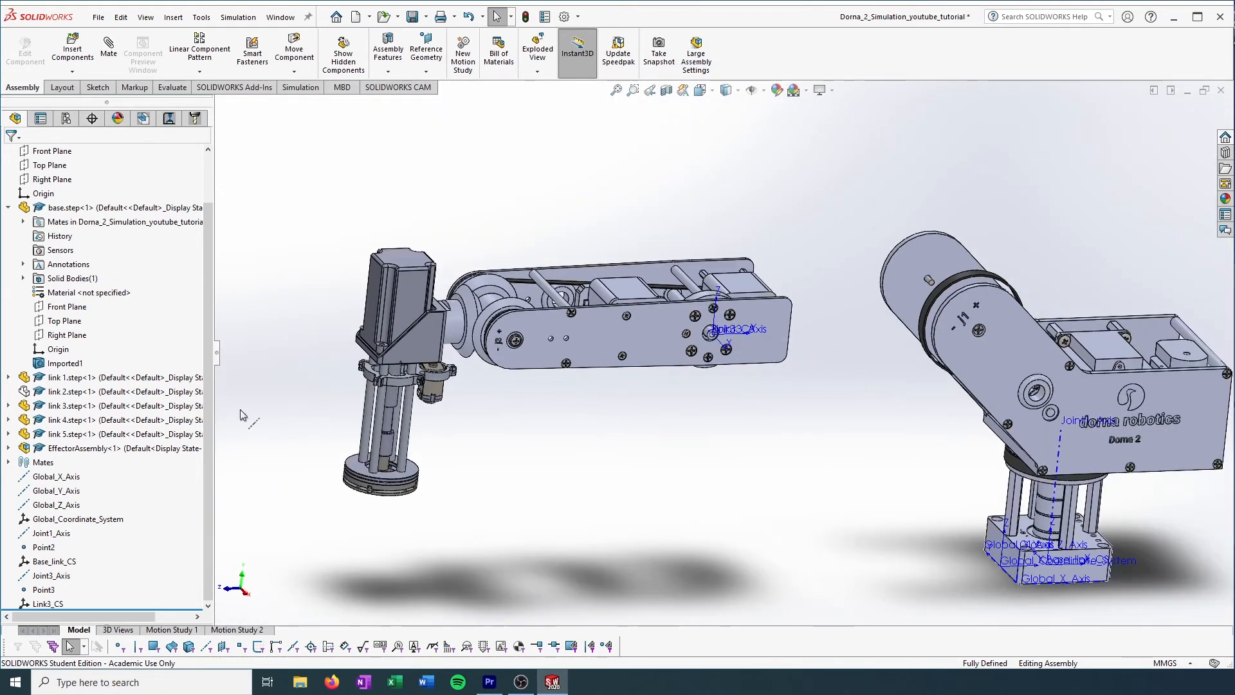
{"action": "right_click", "coordinate": [64, 393]}
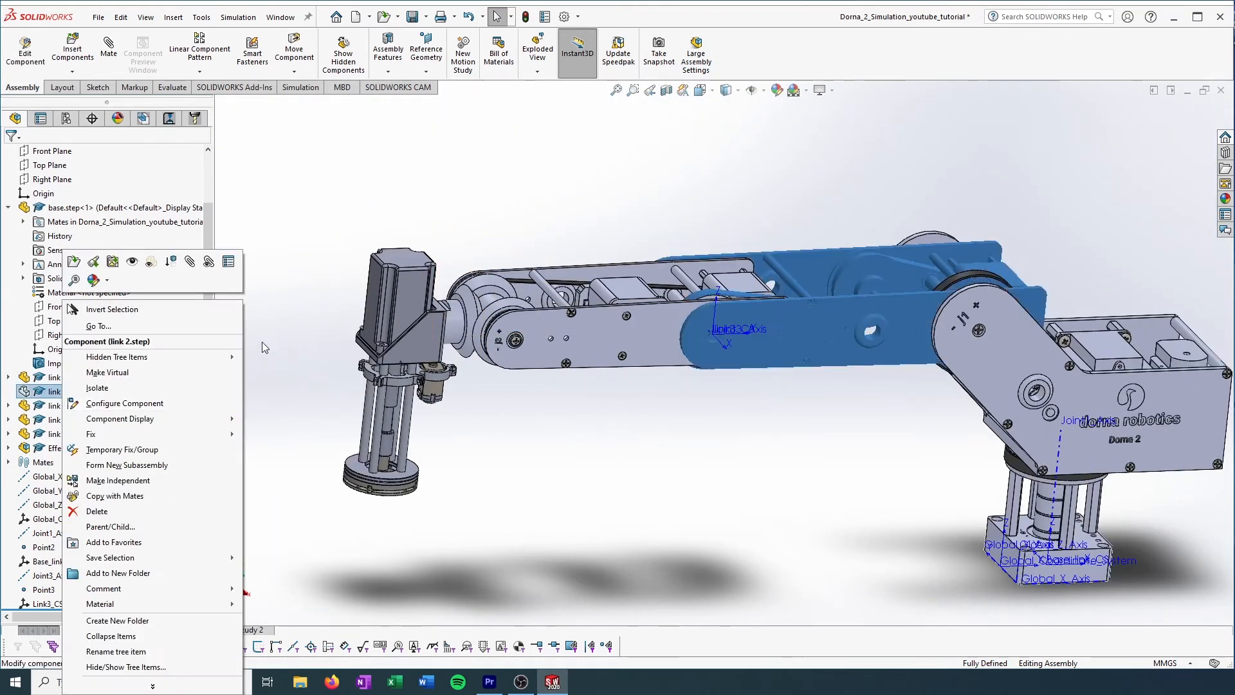
{"action": "left_click", "coordinate": [133, 262]}
{"action": "left_click", "coordinate": [836, 447]}
- Examine the placement of Link3_CS at the joint between links 2 and 3 against the base coordinate systems on the complete arm
{"action": "scroll", "coordinate": [836, 447], "scroll_direction": "up", "scroll_amount": 1}
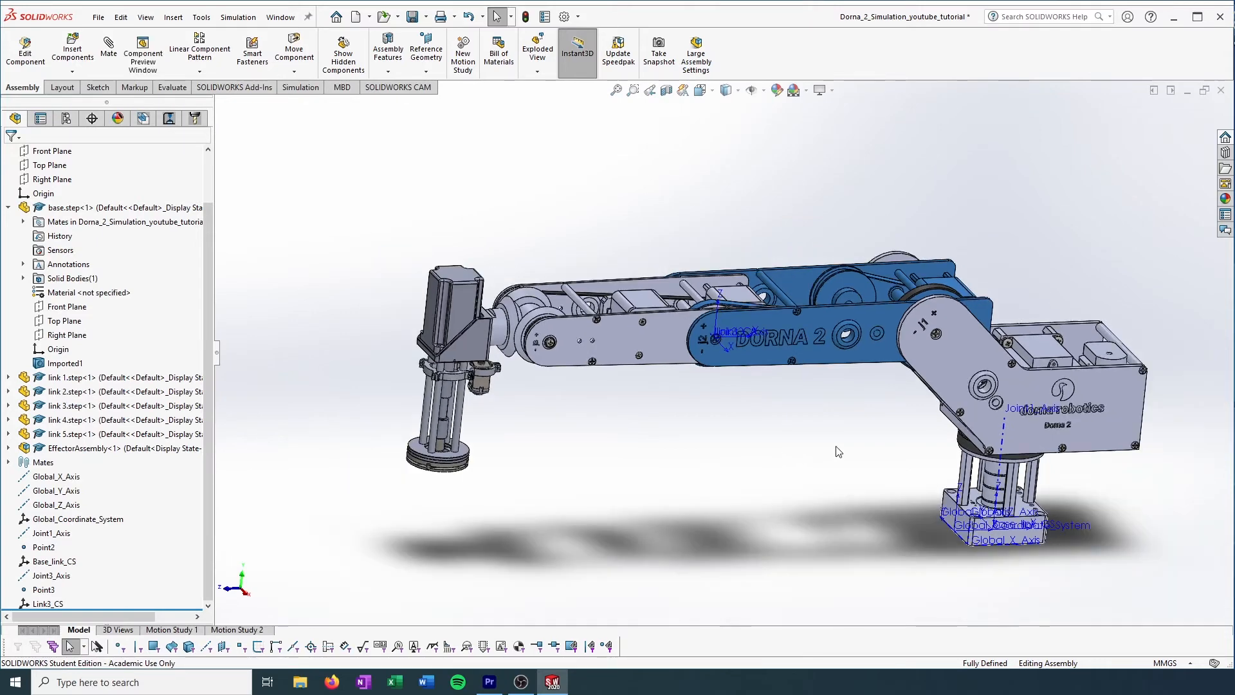
{"action": "scroll", "coordinate": [836, 444], "scroll_direction": "down", "scroll_amount": 1}
{"action": "middle_click_drag", "start_coordinate": [846, 436], "coordinate": [761, 368]}
{"action": "left_click", "coordinate": [861, 403]}
{"action": "scroll", "coordinate": [860, 403], "scroll_direction": "up", "scroll_amount": 1}
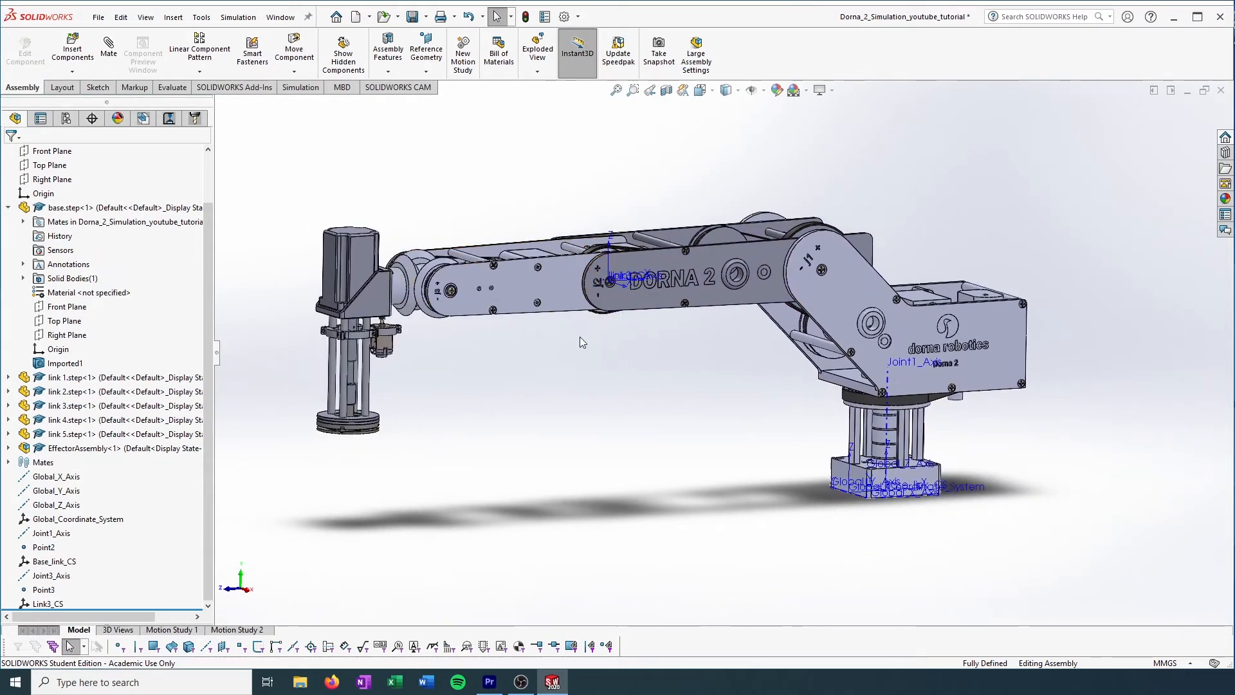
{"action": "scroll", "coordinate": [614, 283], "scroll_direction": "down", "scroll_amount": 3}
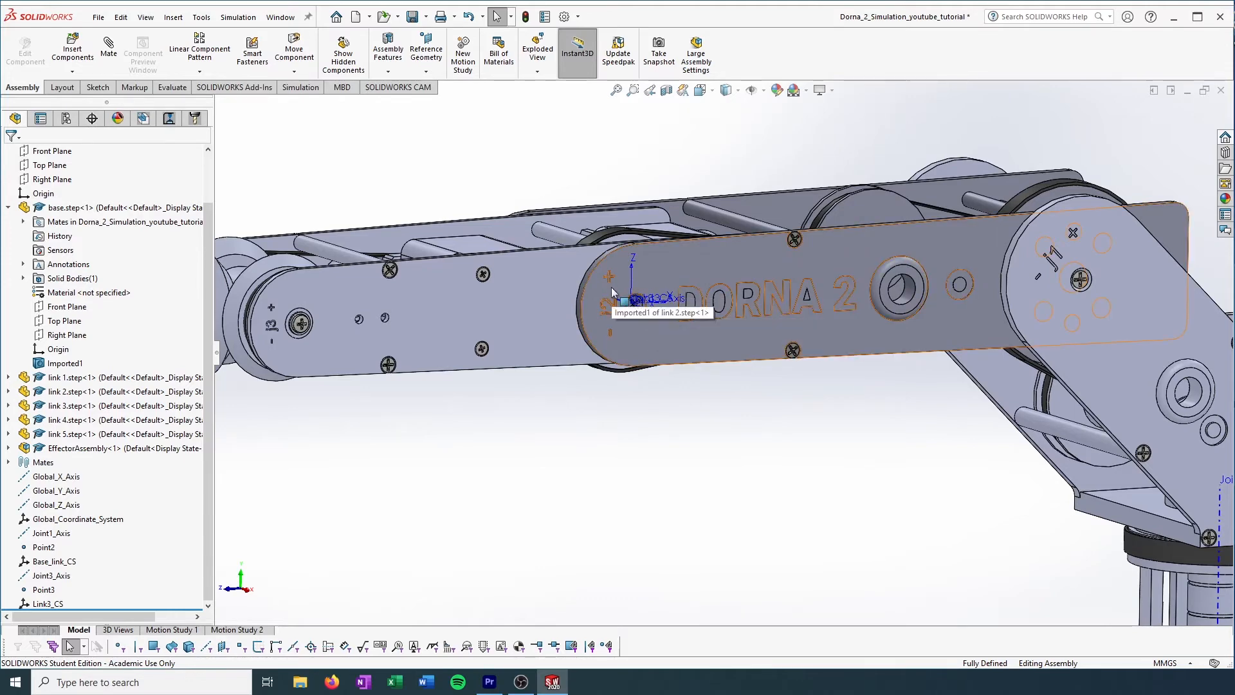
{"action": "key", "text": "f"}
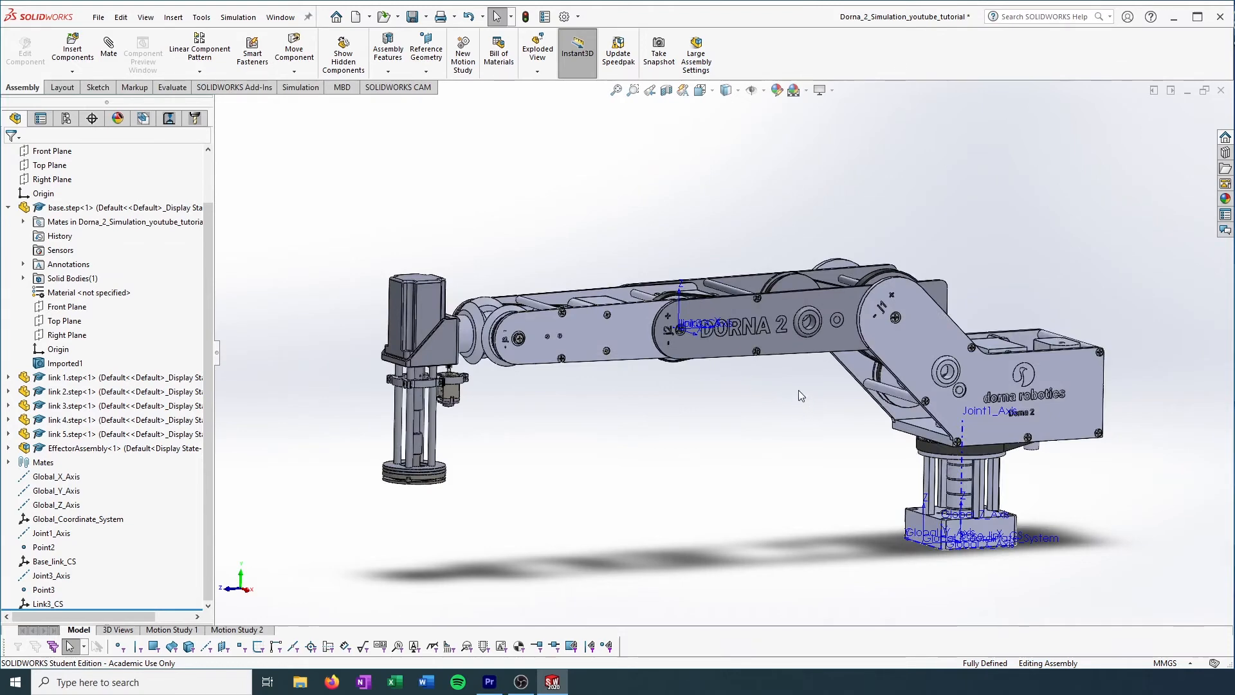
{"action": "middle_click_drag", "start_coordinate": [798, 389], "coordinate": [728, 380]}
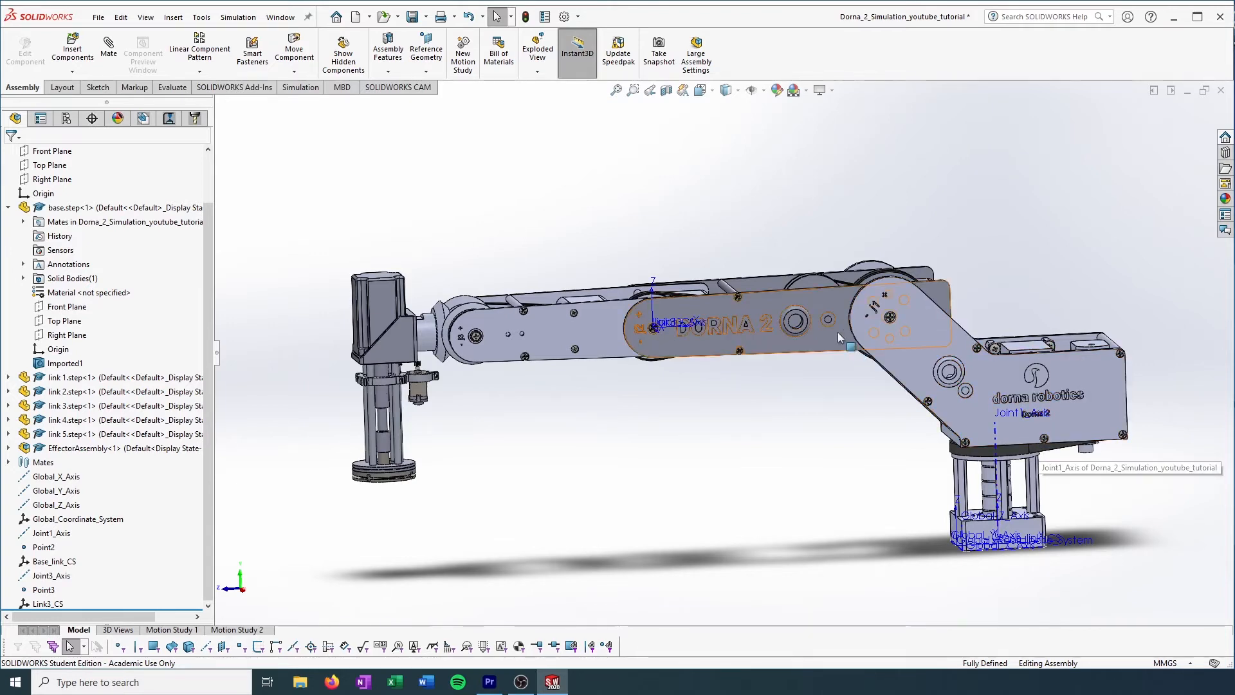
{"action": "scroll", "coordinate": [874, 407], "scroll_direction": "up", "scroll_amount": 2}
{"action": "middle_click_drag", "start_coordinate": [858, 398], "coordinate": [781, 373], "text": "ctrl"}
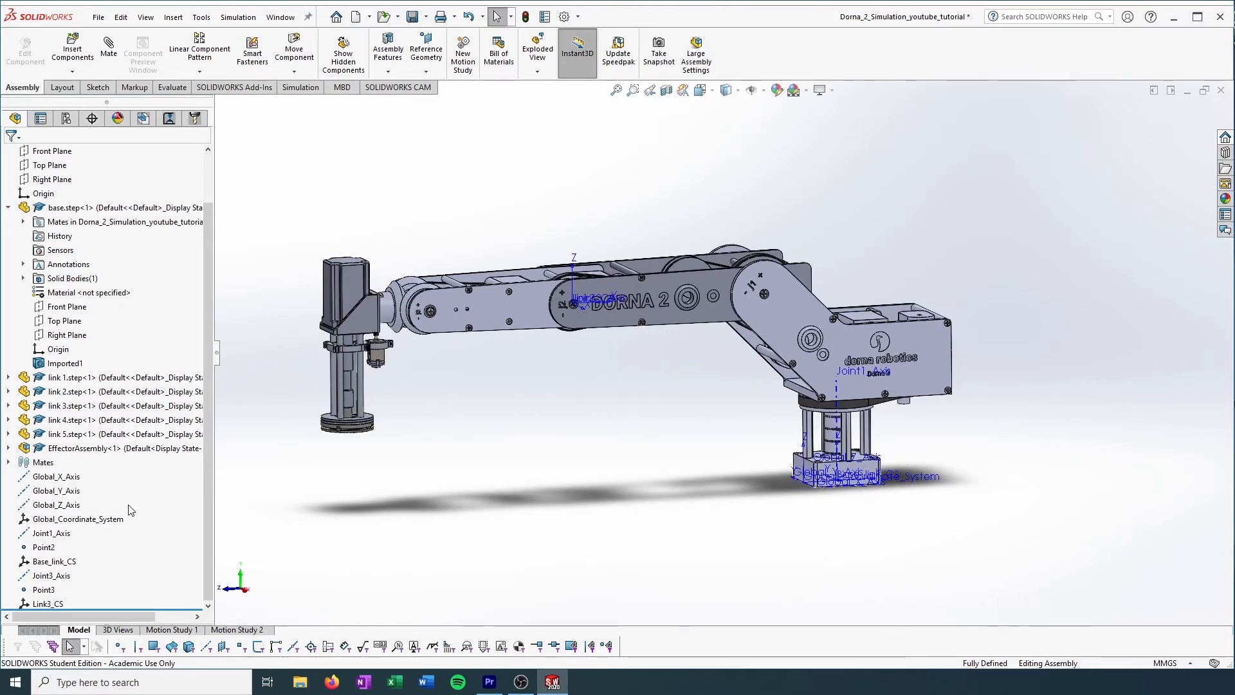
- Highlight Global_Coordinate_System, Joint1_Axis and Base_link_CS in turn to compare the references at the robot's base
{"action": "left_click", "coordinate": [68, 519]}
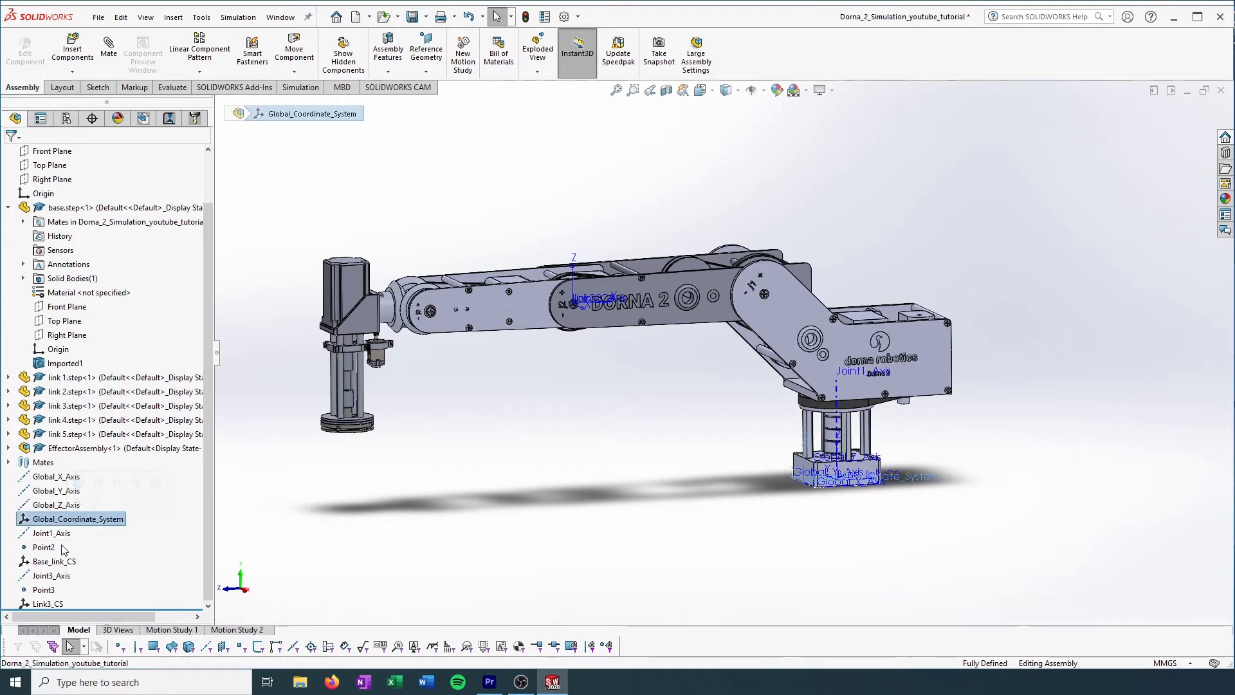
{"action": "left_click", "coordinate": [52, 533]}
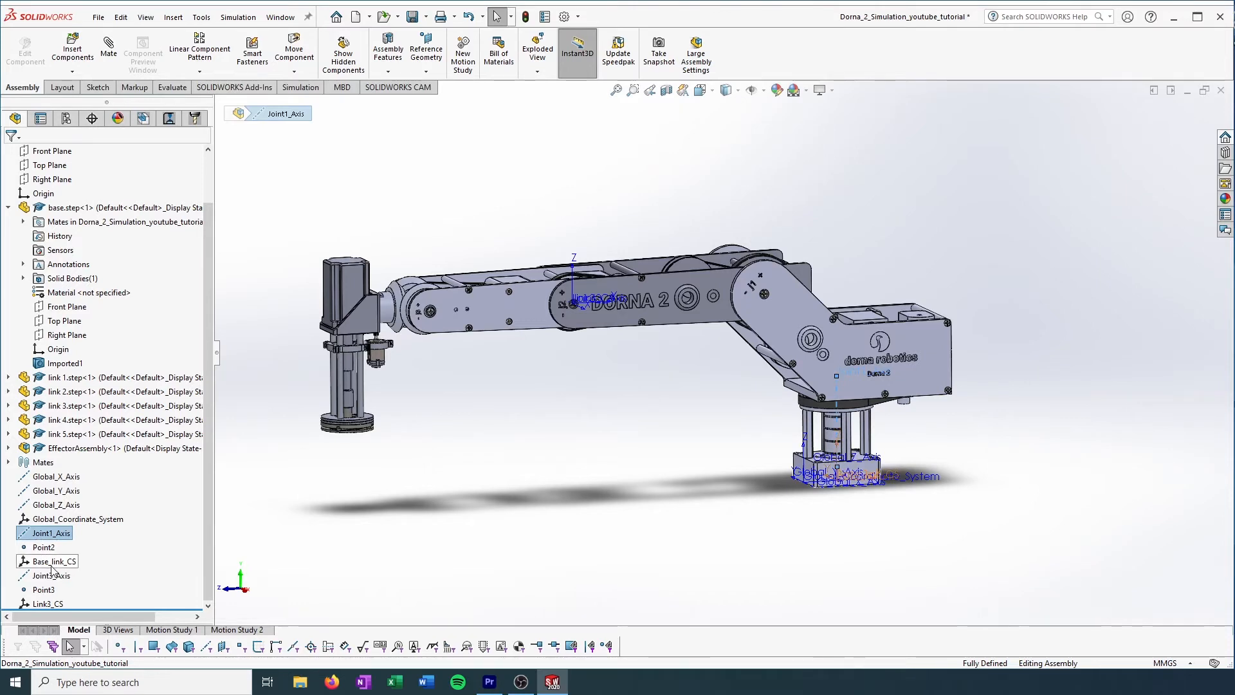
{"action": "left_click", "coordinate": [37, 562]}
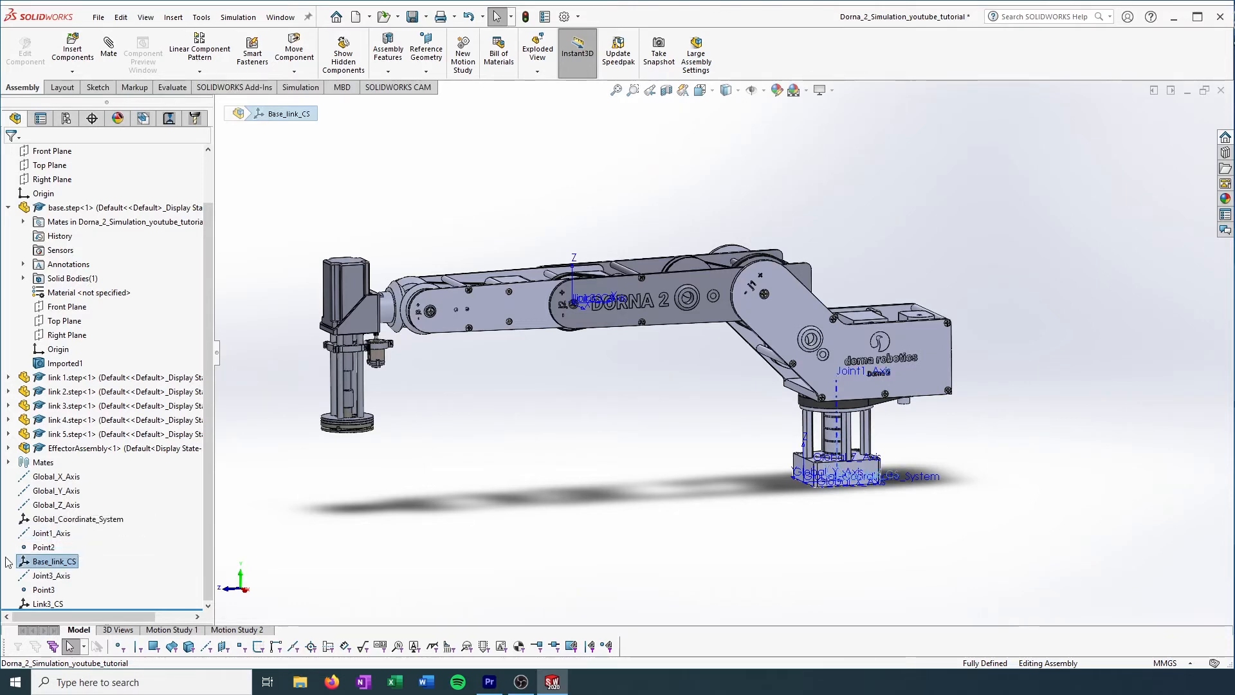
{"action": "left_click", "coordinate": [58, 519]}
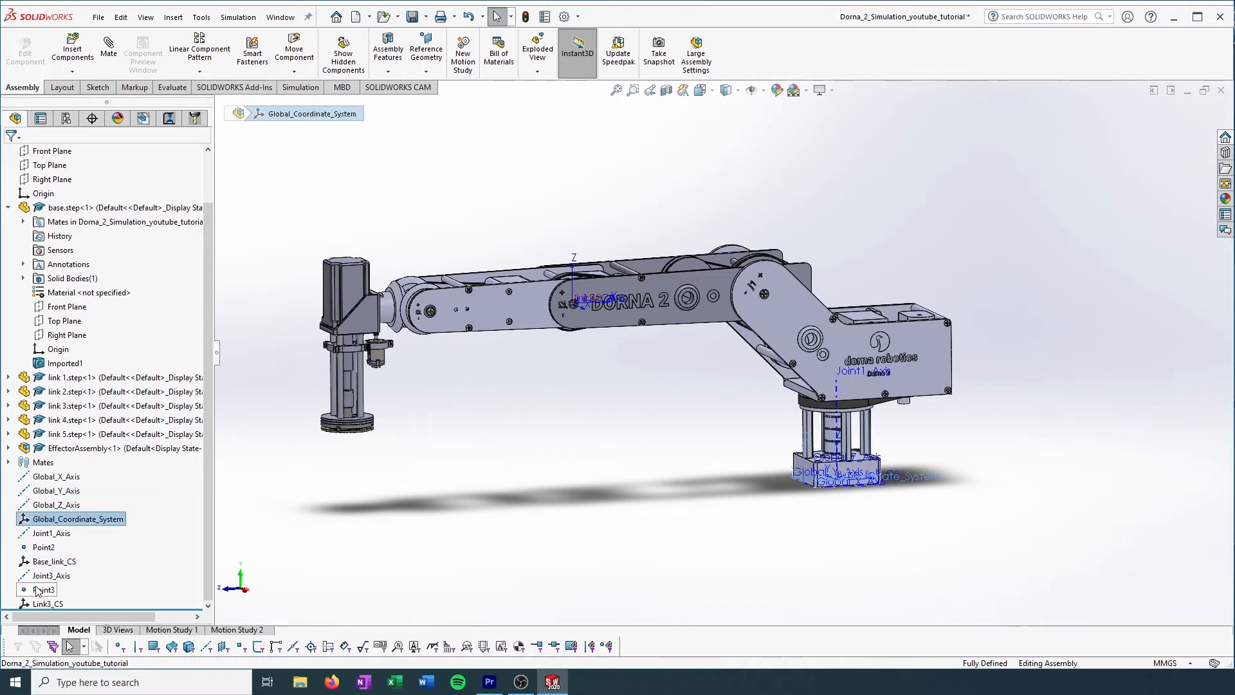
{"action": "left_click", "coordinate": [47, 564]}
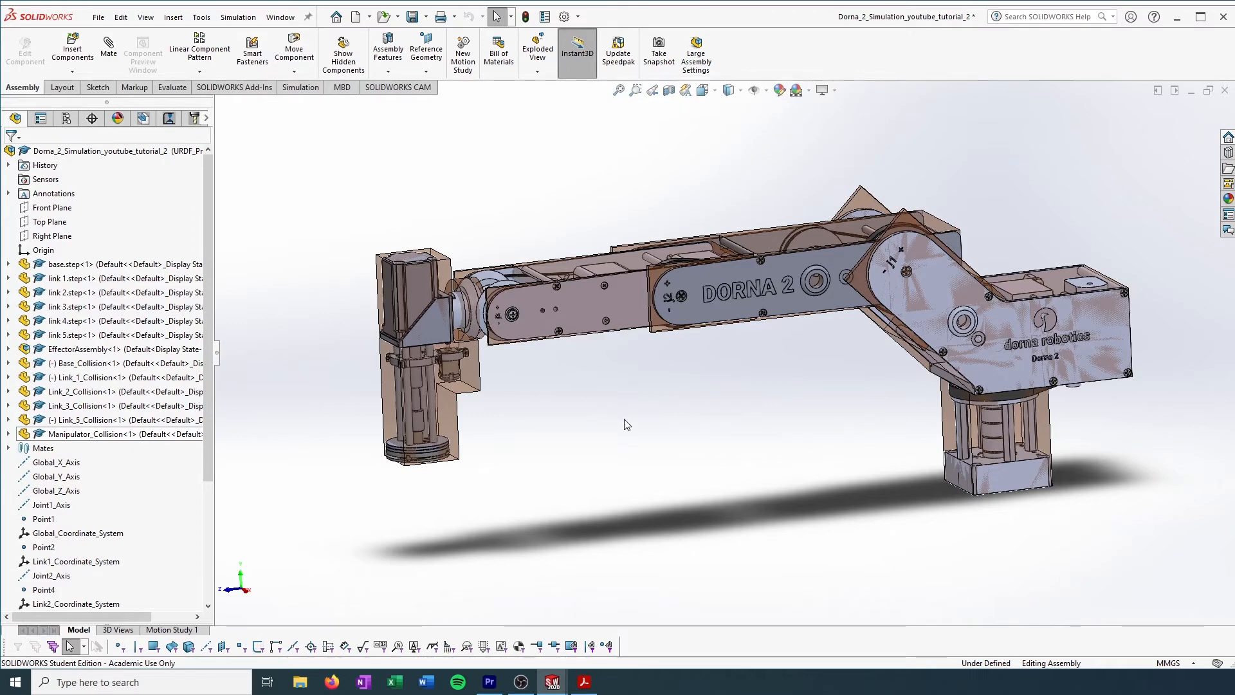
- Suppress the base and link 1 to link 5 components in the assembly containing the collision bodies
{"action": "scroll", "coordinate": [487, 345], "scroll_direction": "down", "scroll_amount": 1}
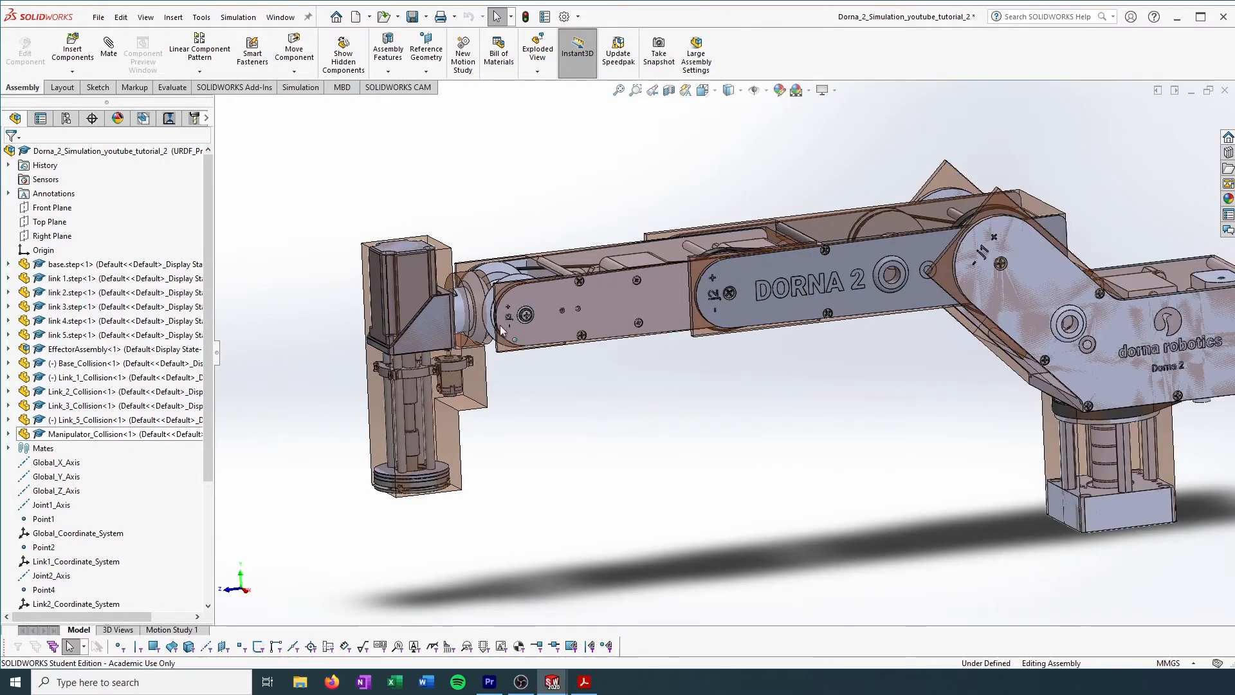
{"action": "scroll", "coordinate": [487, 345], "scroll_direction": "up", "scroll_amount": 1}
{"action": "left_click", "coordinate": [77, 349]}
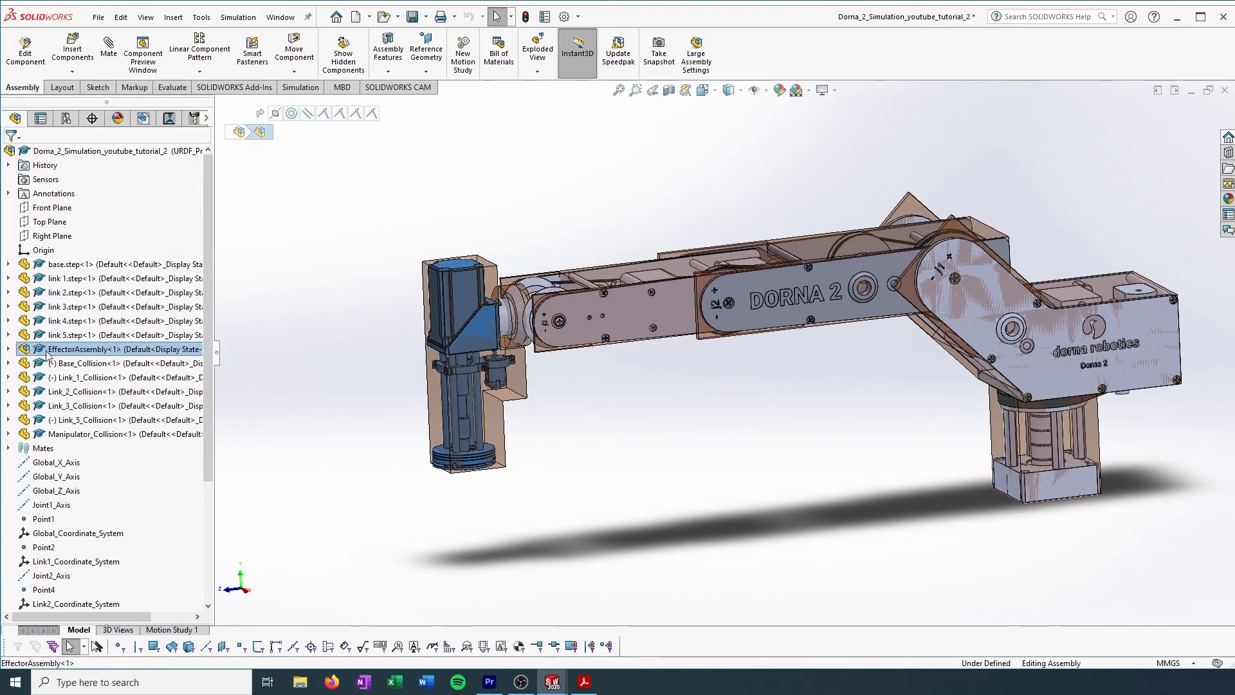
{"action": "left_click", "coordinate": [58, 334]}
{"action": "left_click", "coordinate": [54, 268], "text": "shift"}
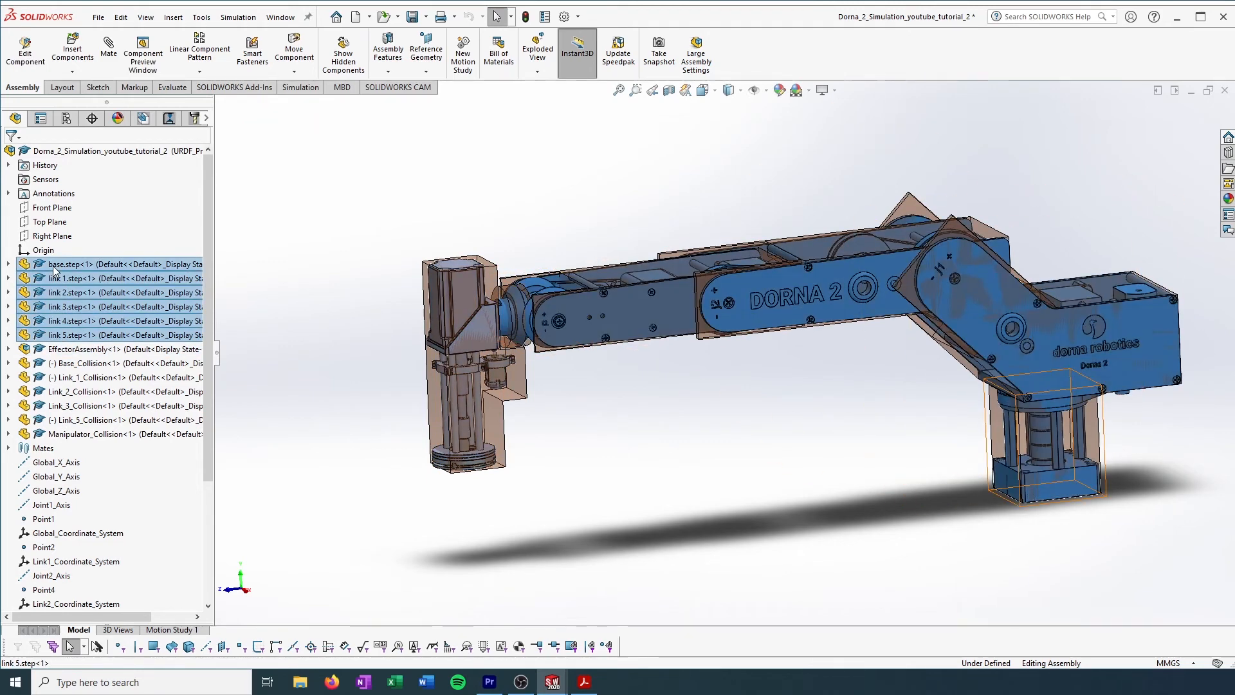
{"action": "right_click", "coordinate": [58, 270]}
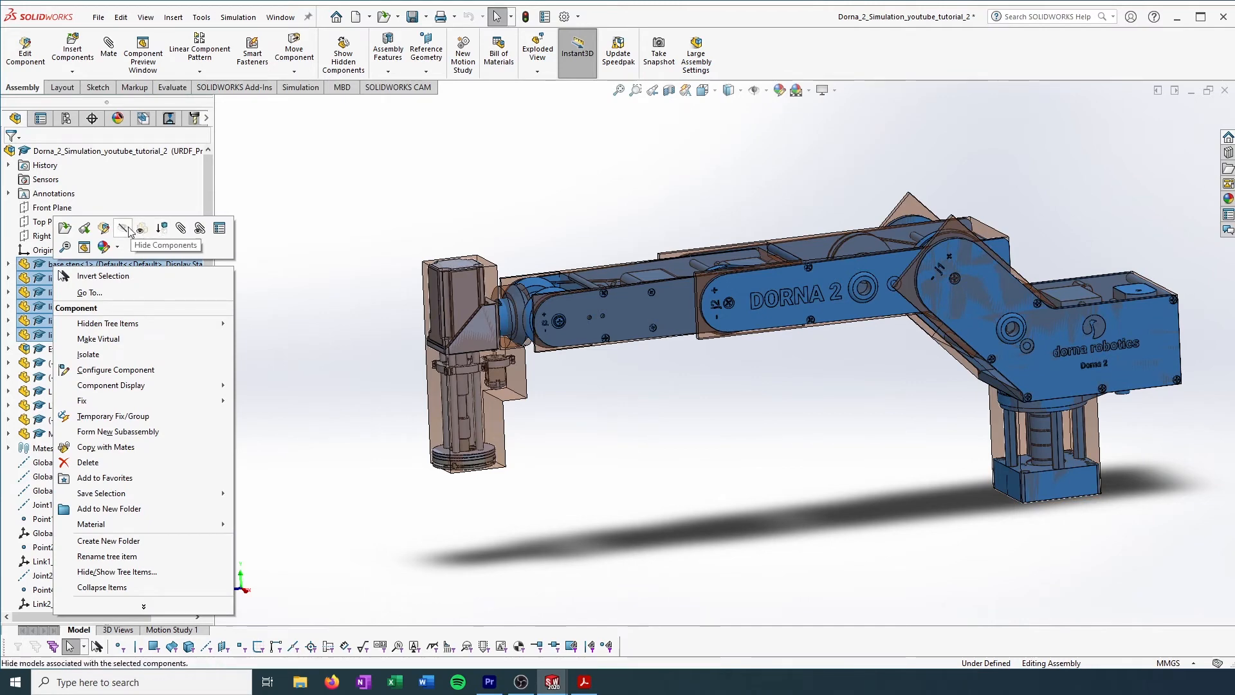
{"action": "left_click", "coordinate": [161, 228]}
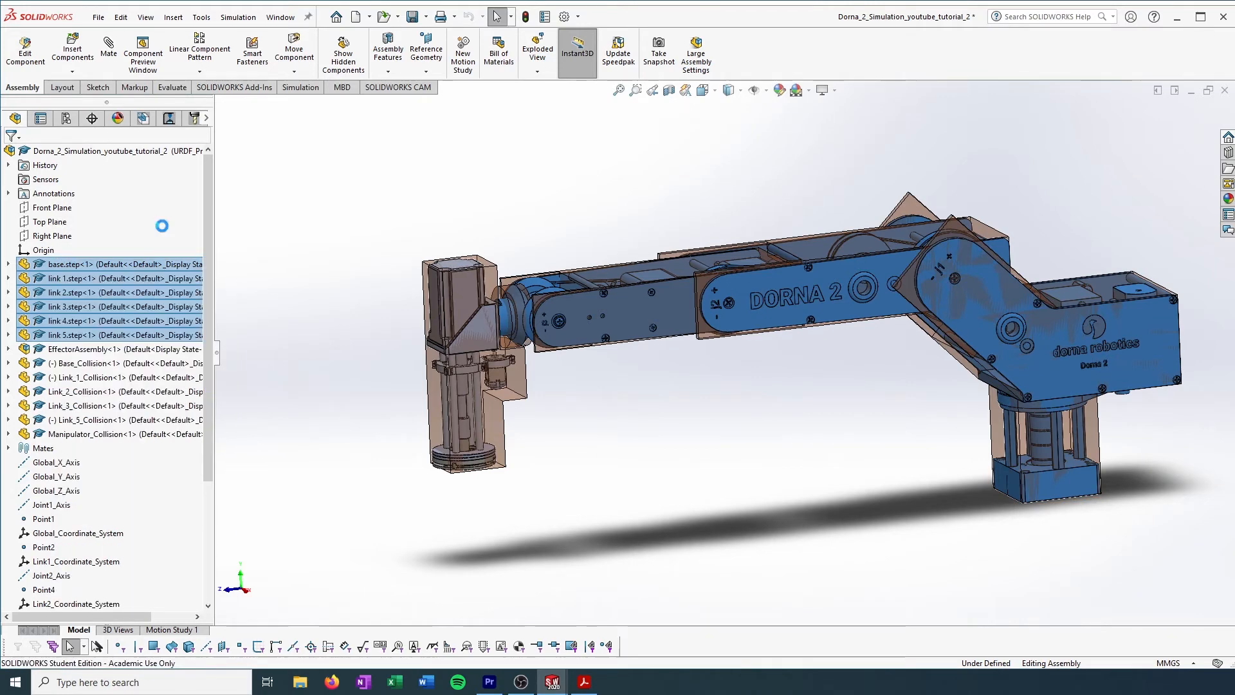
{"action": "left_click", "coordinate": [596, 309]}
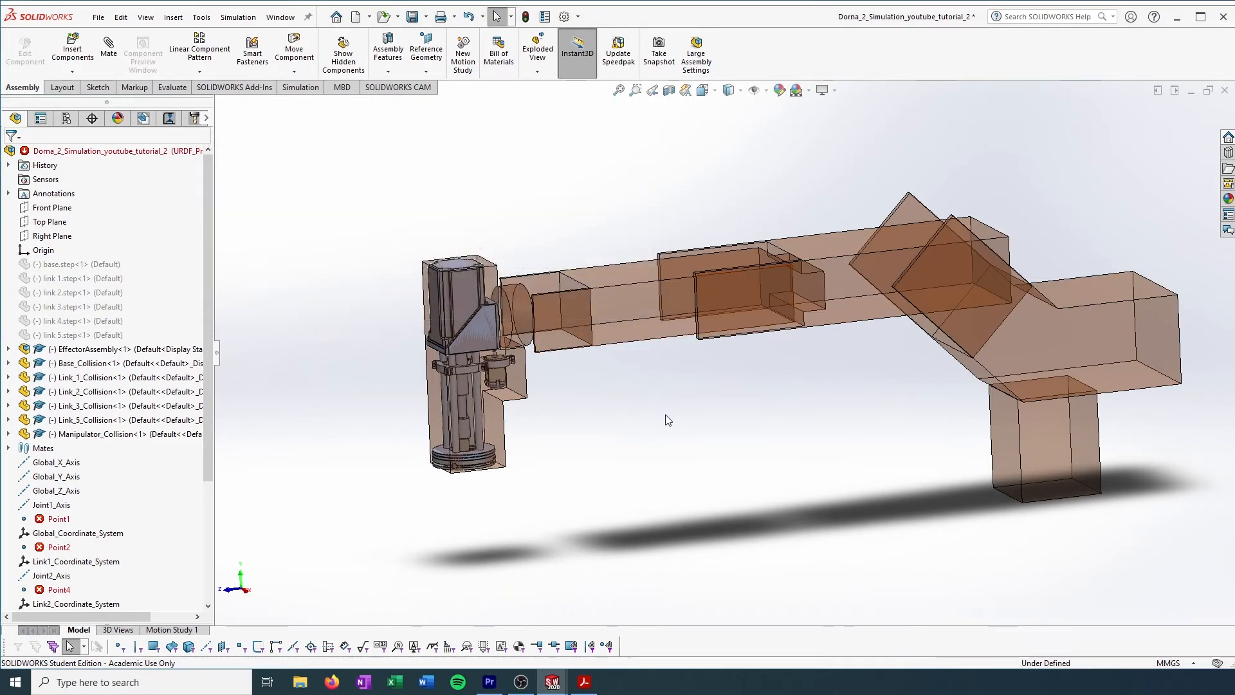
- Make EffectorAssembly transparent and hide it, leaving only the collision bodies displayed
{"action": "right_click", "coordinate": [65, 348]}
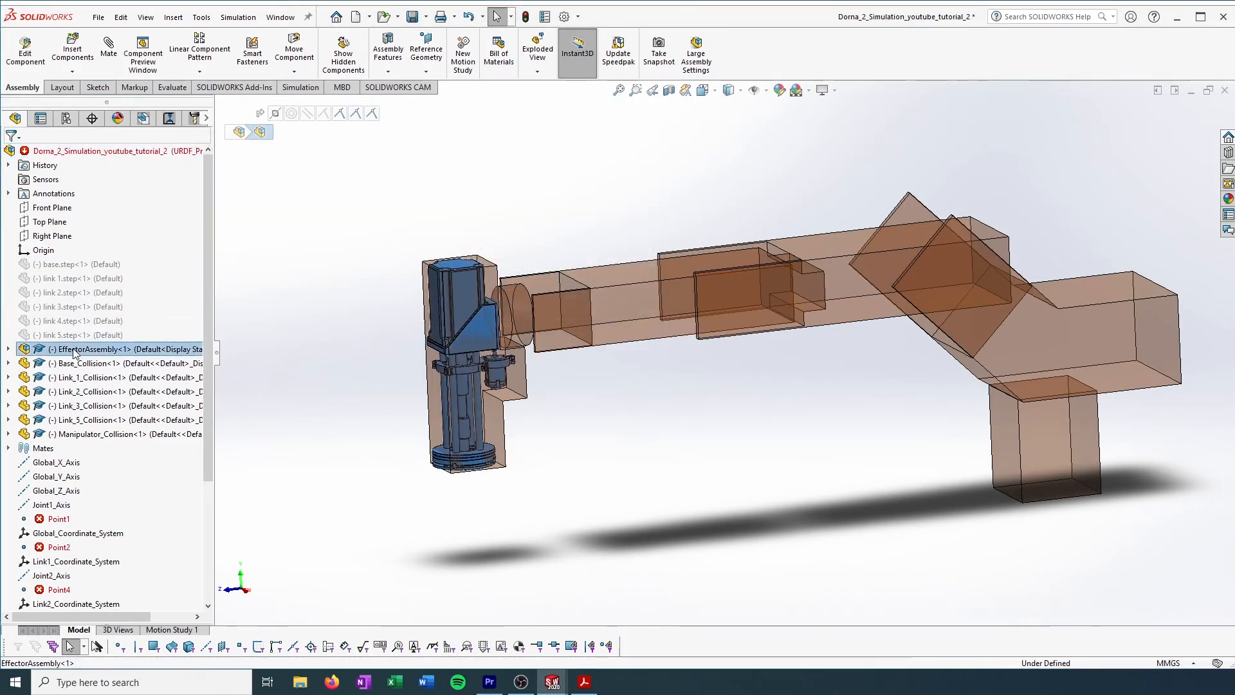
{"action": "left_click", "coordinate": [181, 185]}
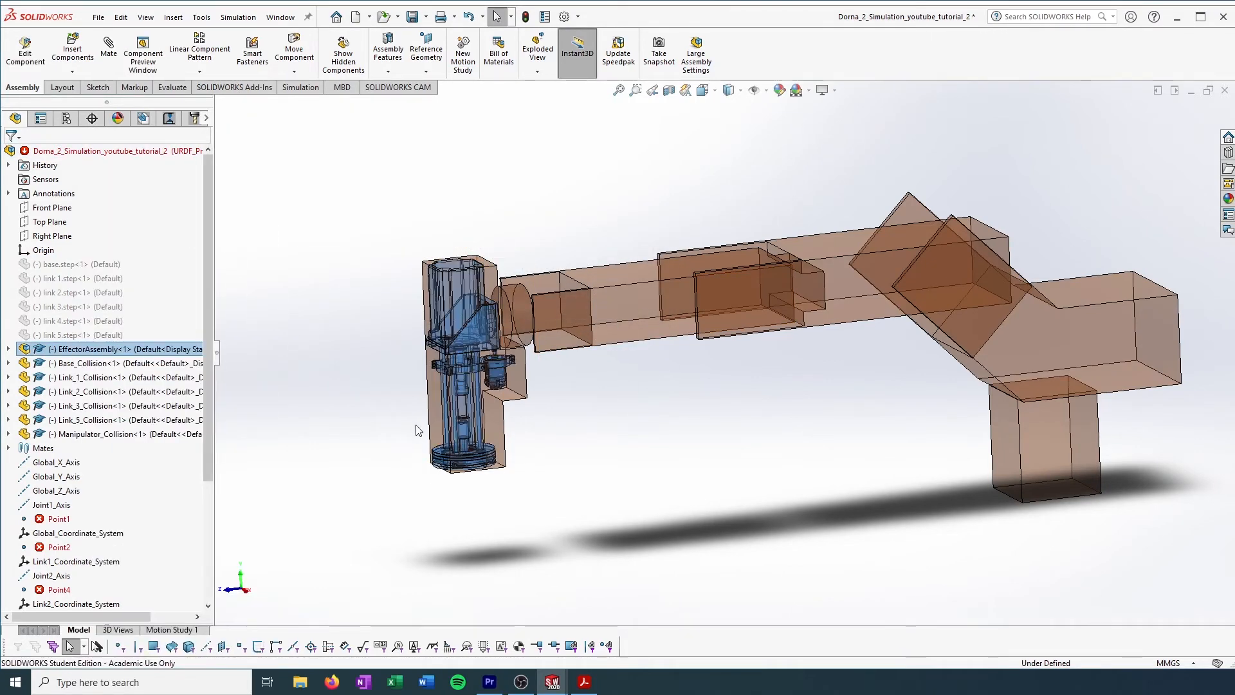
{"action": "right_click", "coordinate": [94, 346]}
{"action": "left_click", "coordinate": [198, 187]}
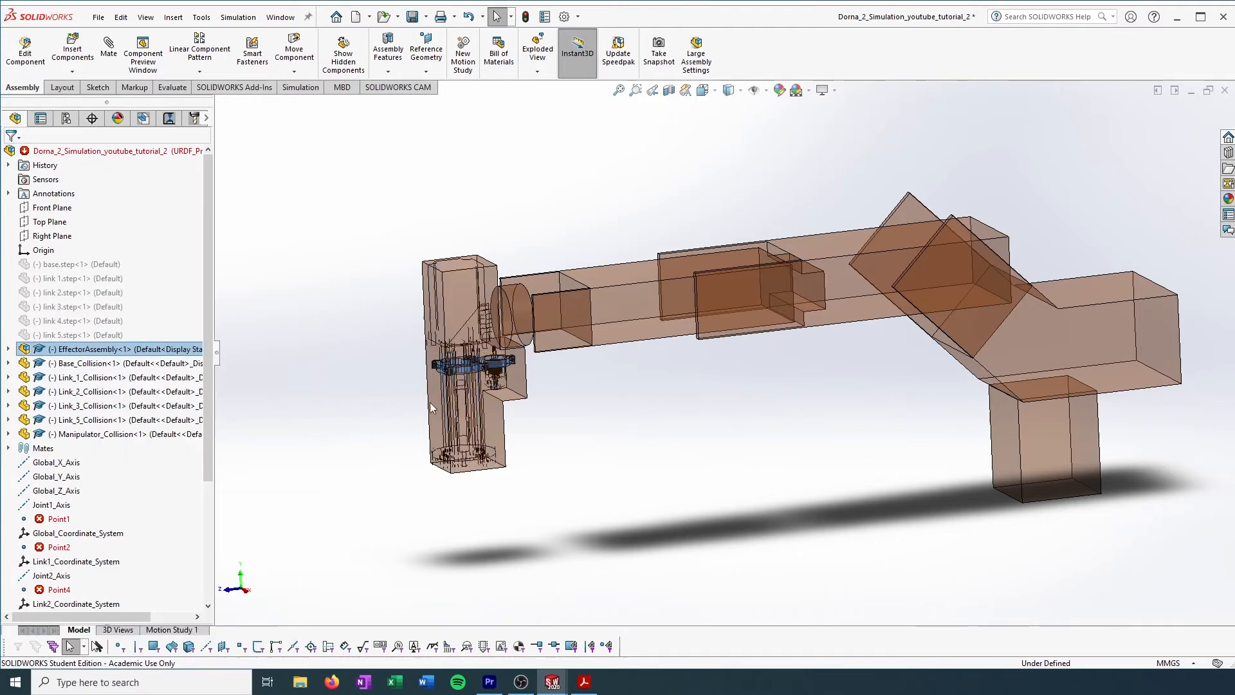
- Examine the simplified collision bodies from the base to the manipulator, including their shapes and the overlaps at the joints
{"action": "middle_click_drag", "start_coordinate": [652, 483], "coordinate": [778, 502]}
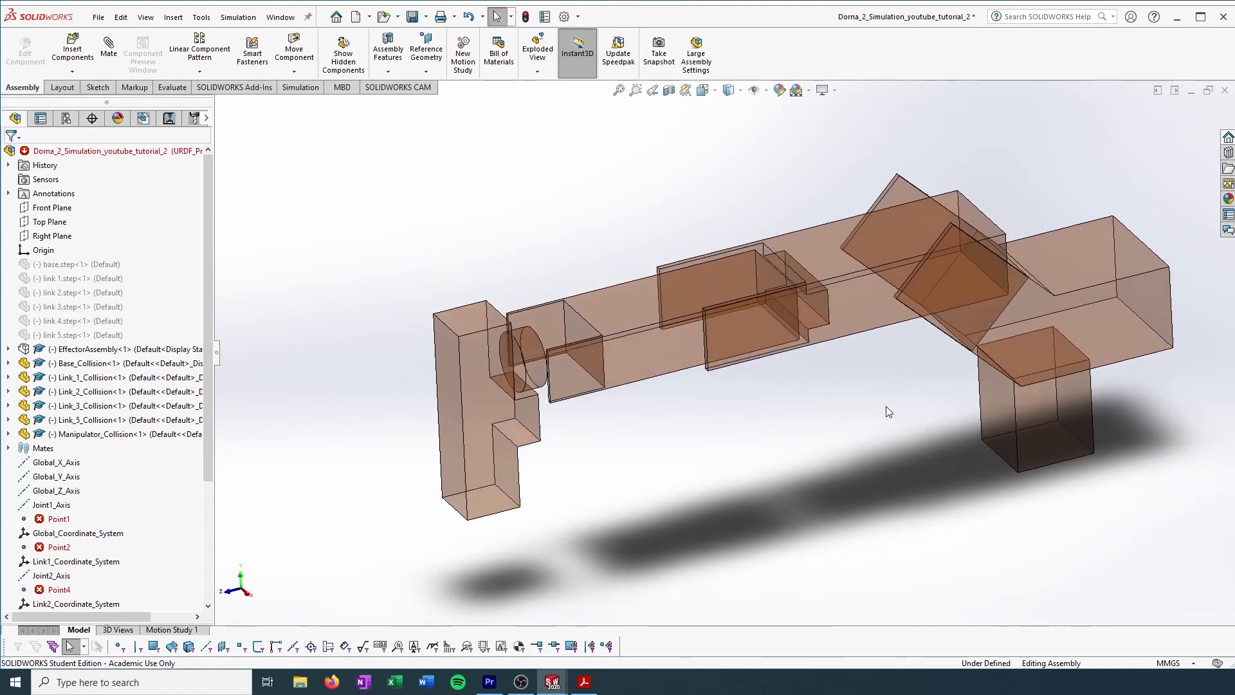
{"action": "middle_click_drag", "start_coordinate": [886, 403], "coordinate": [735, 419]}
{"action": "scroll", "coordinate": [858, 315], "scroll_direction": "up", "scroll_amount": 3}
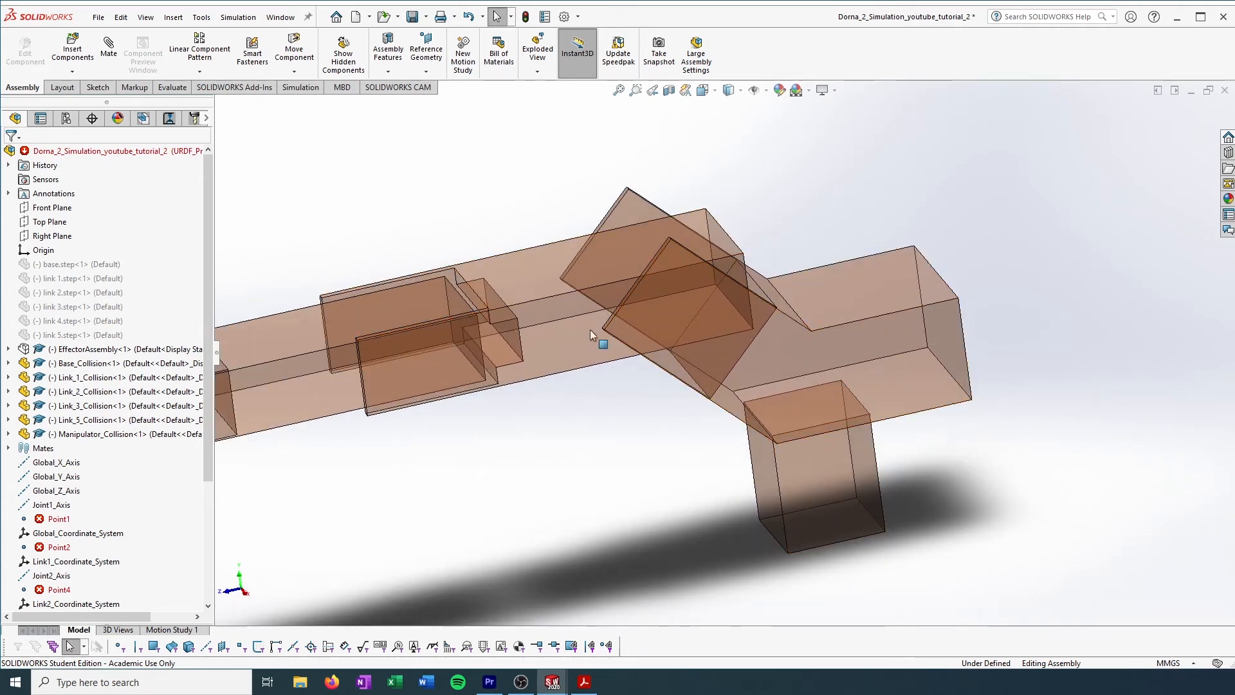
{"action": "scroll", "coordinate": [573, 392], "scroll_direction": "up", "scroll_amount": 2}
{"action": "middle_click_drag", "start_coordinate": [572, 393], "coordinate": [644, 398], "text": "ctrl"}
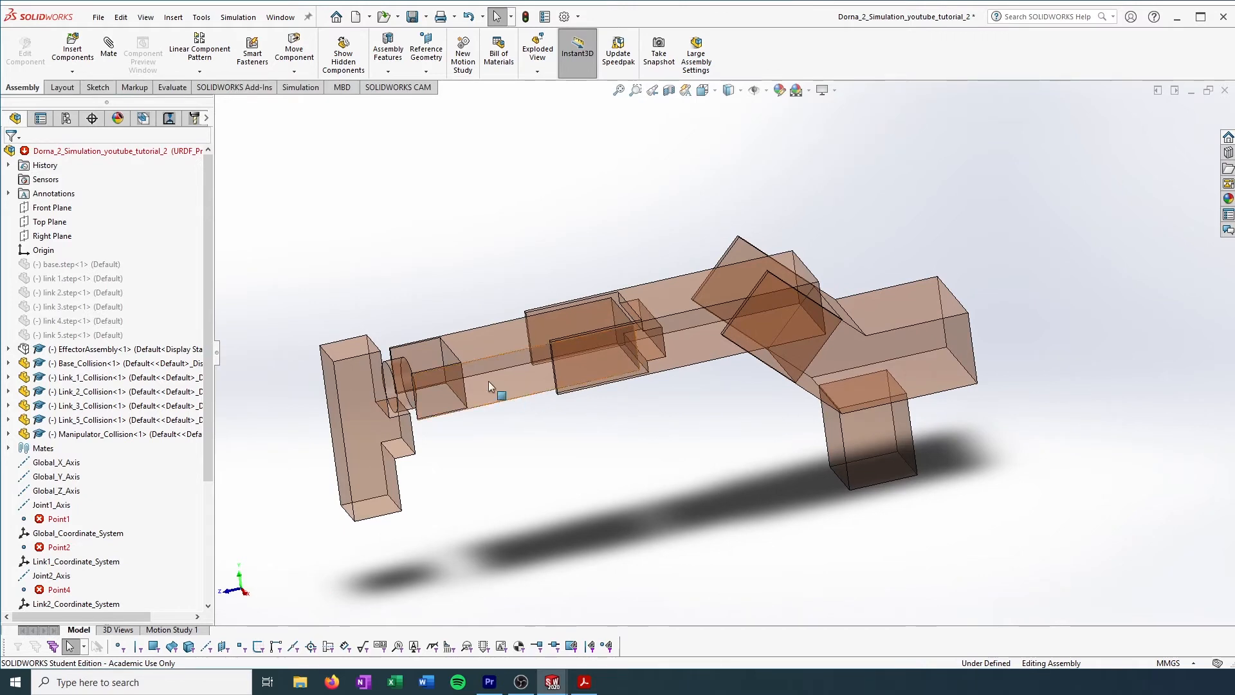
{"action": "scroll", "coordinate": [392, 409], "scroll_direction": "down", "scroll_amount": 3}
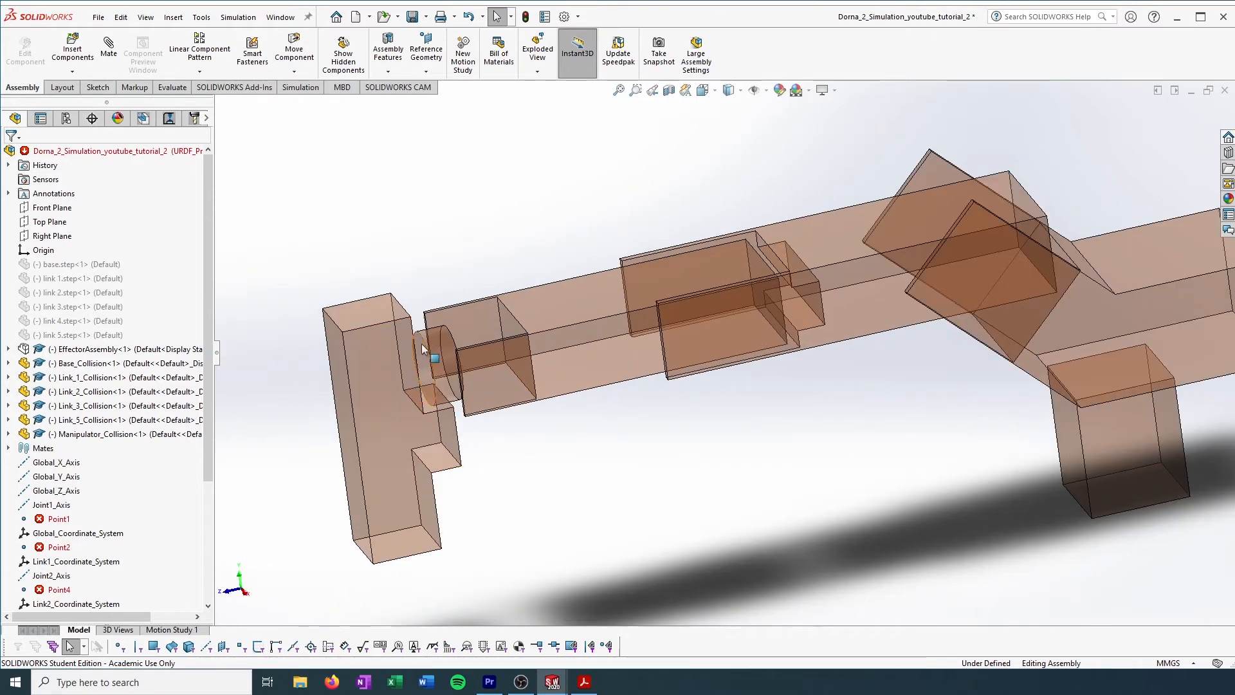
{"action": "scroll", "coordinate": [566, 487], "scroll_direction": "up", "scroll_amount": 2}
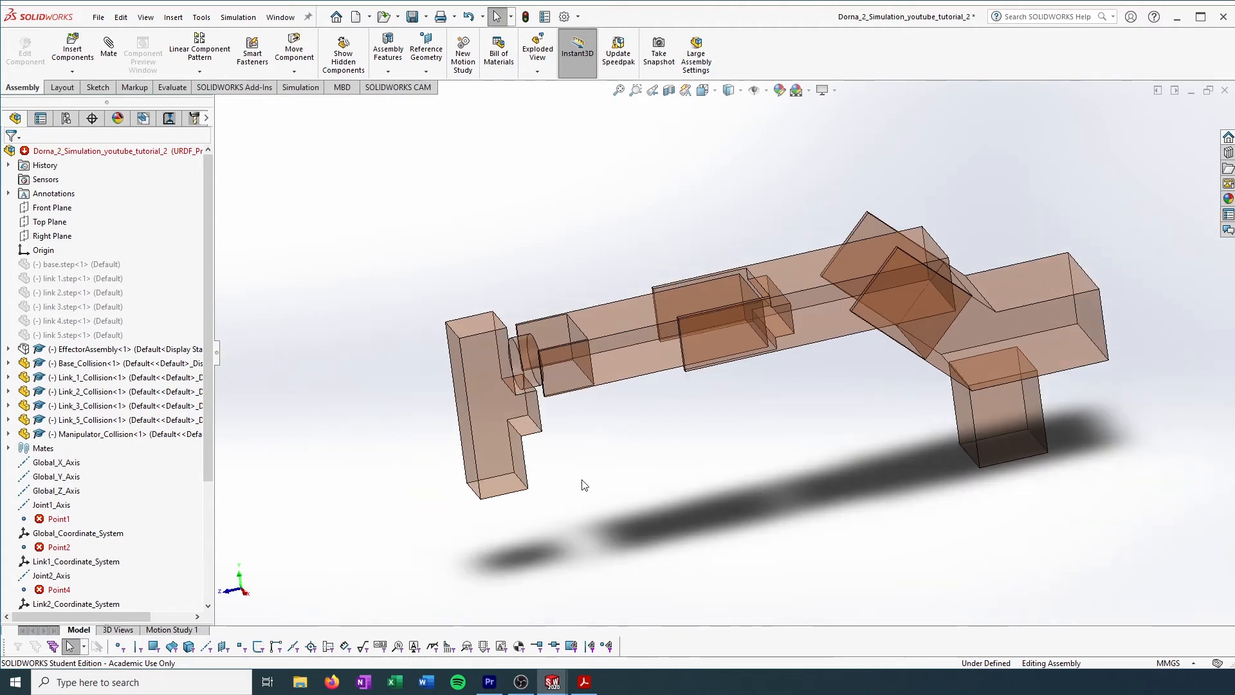
{"action": "mouse_move", "coordinate": [666, 484]}
{"action": "middle_mouse_down"}
{"action": "mouse_move", "coordinate": [631, 490]}
{"action": "mouse_move", "coordinate": [653, 500]}
{"action": "mouse_move", "coordinate": [686, 435]}
{"action": "mouse_move", "coordinate": [752, 414]}
{"action": "mouse_move", "coordinate": [866, 397]}
{"action": "mouse_move", "coordinate": [901, 414]}
{"action": "mouse_move", "coordinate": [714, 421]}
{"action": "mouse_move", "coordinate": [640, 442]}
{"action": "mouse_move", "coordinate": [700, 457]}
{"action": "mouse_move", "coordinate": [690, 478]}
{"action": "mouse_move", "coordinate": [628, 446]}
{"action": "mouse_move", "coordinate": [654, 463]}
{"action": "mouse_move", "coordinate": [651, 493]}
{"action": "middle_mouse_up"}
{"action": "scroll", "coordinate": [732, 419], "scroll_direction": "down", "scroll_amount": 2}
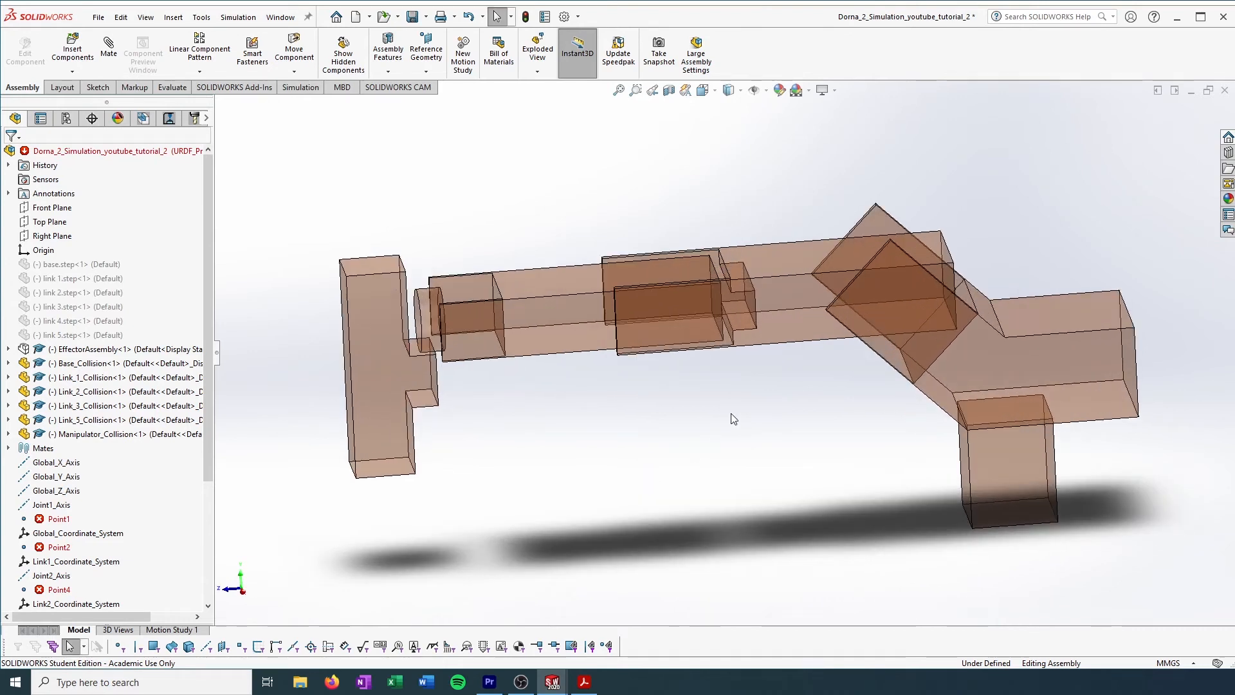
{"action": "middle_click_drag", "start_coordinate": [733, 419], "coordinate": [789, 435], "text": "ctrl"}
{"action": "middle_click_drag", "start_coordinate": [778, 467], "coordinate": [776, 466]}
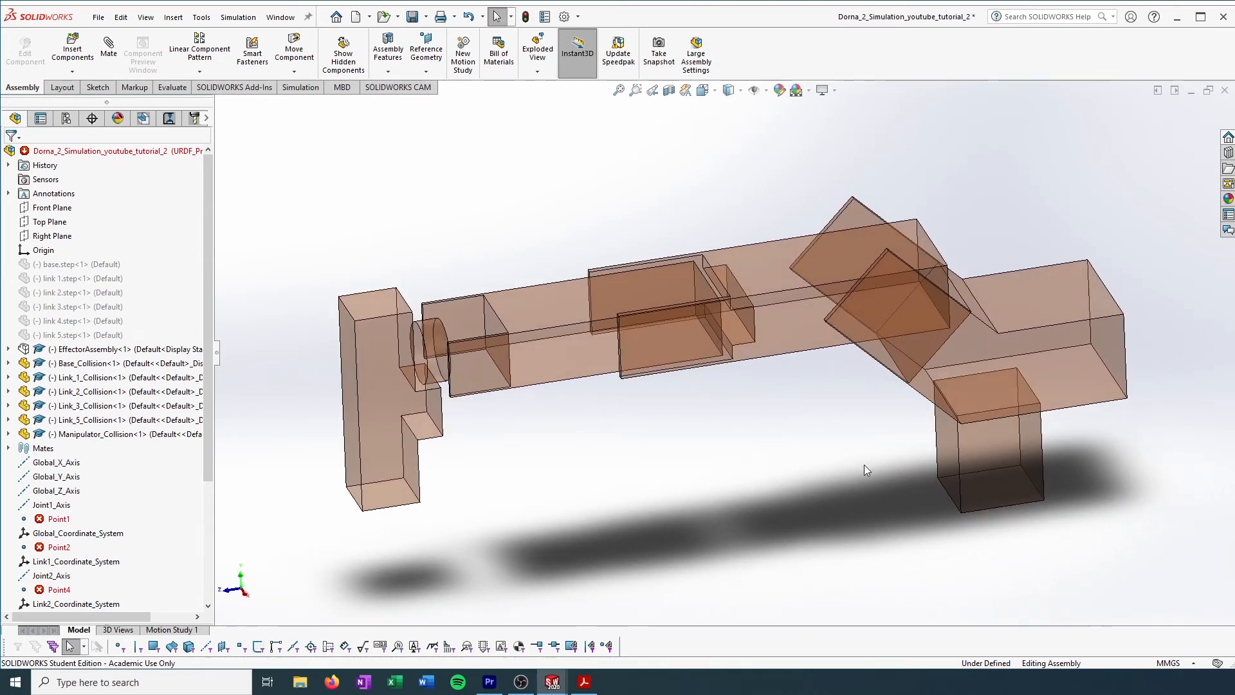
{"action": "middle_click_drag", "start_coordinate": [863, 464], "coordinate": [860, 390]}
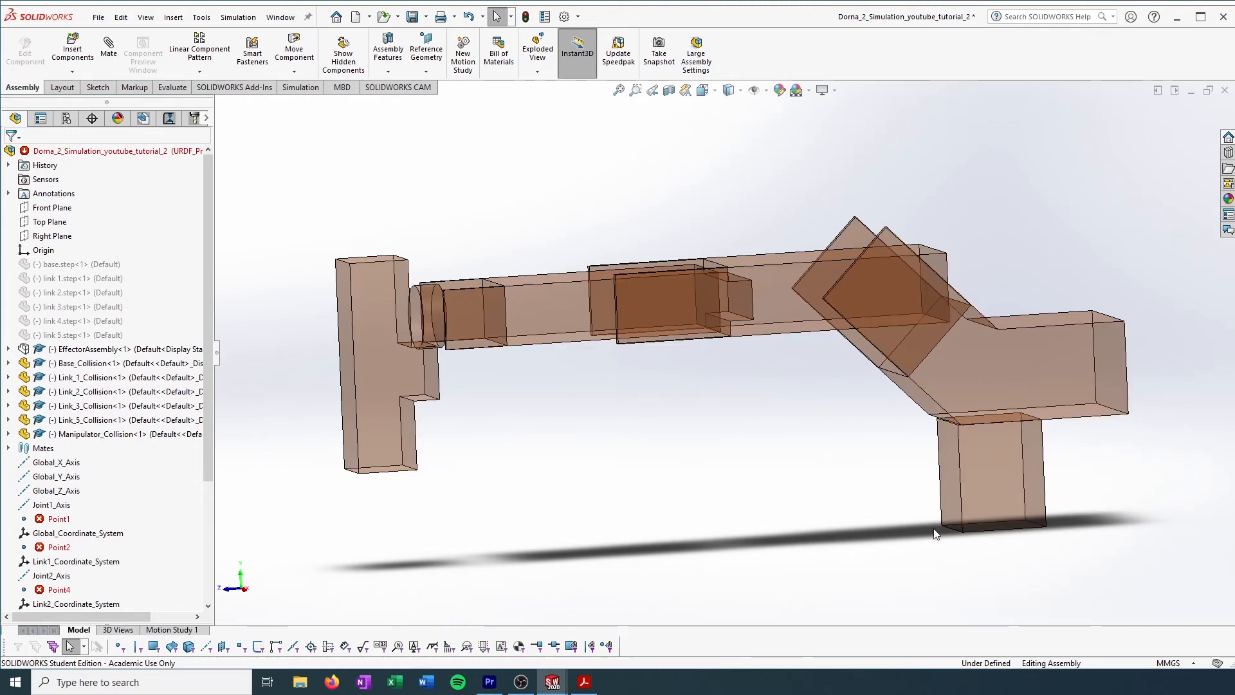
{"action": "middle_click_drag", "start_coordinate": [1050, 474], "coordinate": [975, 431]}
{"action": "scroll", "coordinate": [975, 431], "scroll_direction": "down", "scroll_amount": 3}
{"action": "scroll", "coordinate": [966, 451], "scroll_direction": "up", "scroll_amount": 1}
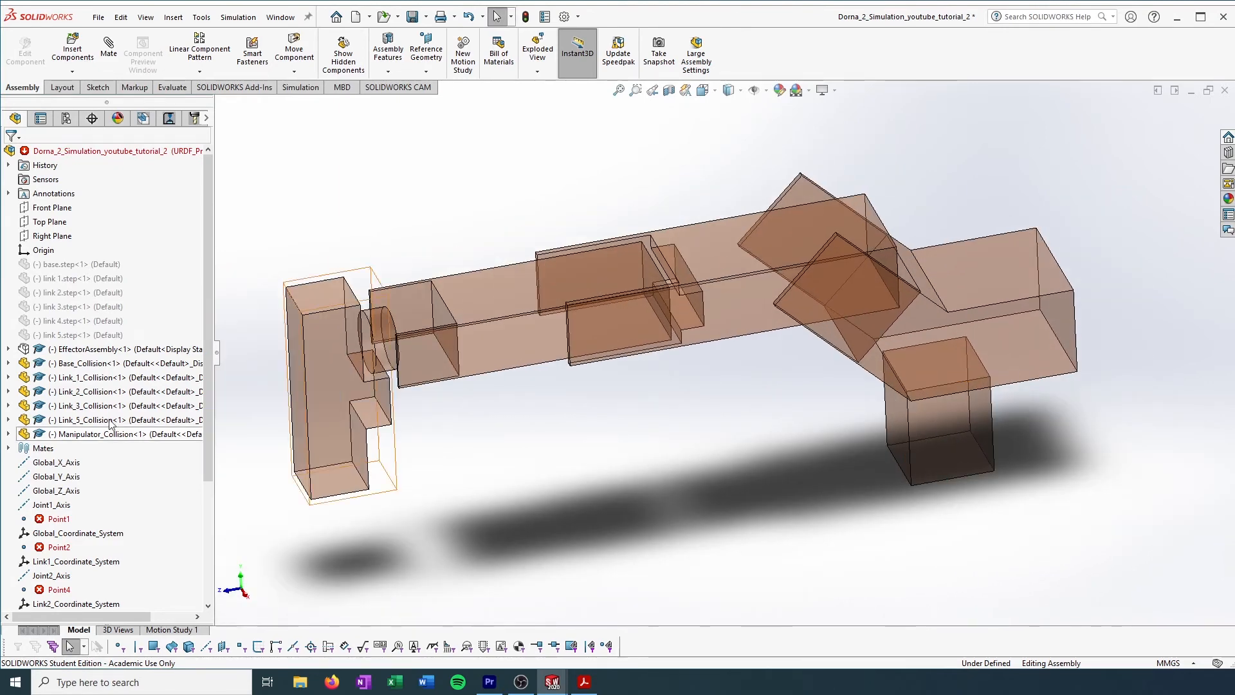
{"action": "middle_click_drag", "start_coordinate": [984, 427], "coordinate": [913, 412]}
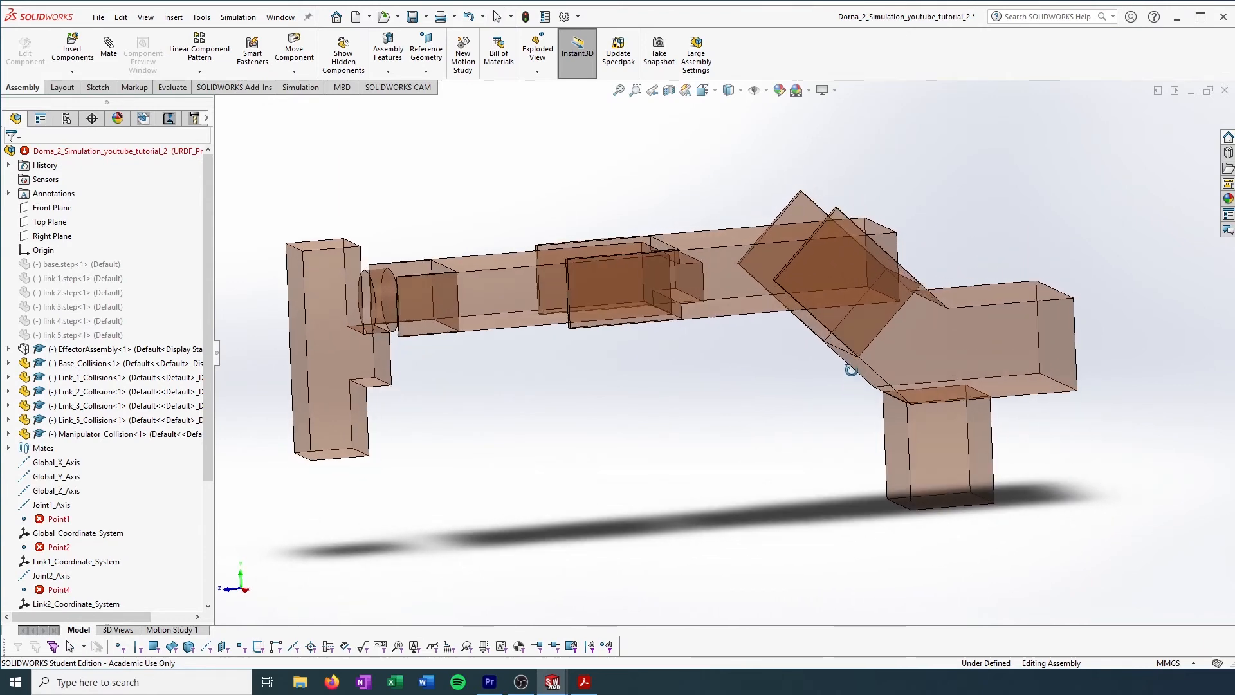
{"action": "left_click", "coordinate": [58, 335]}
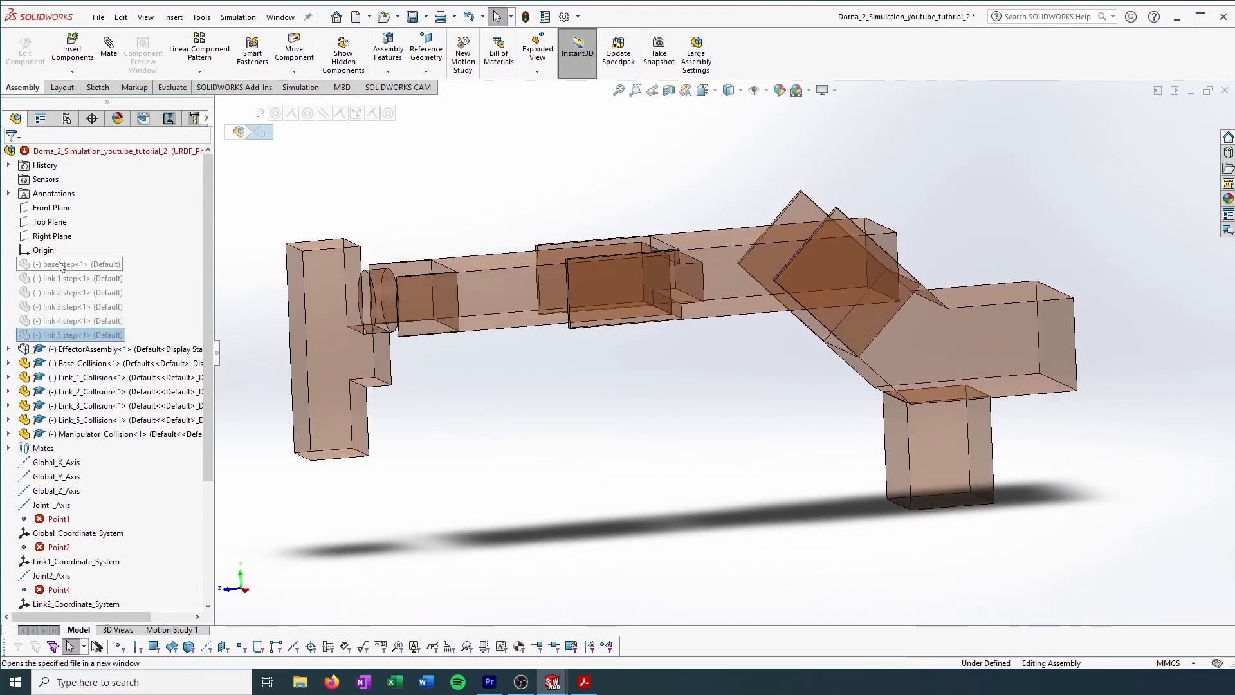
{"action": "left_click", "coordinate": [58, 265], "text": "shift"}
{"action": "right_click", "coordinate": [64, 267]}
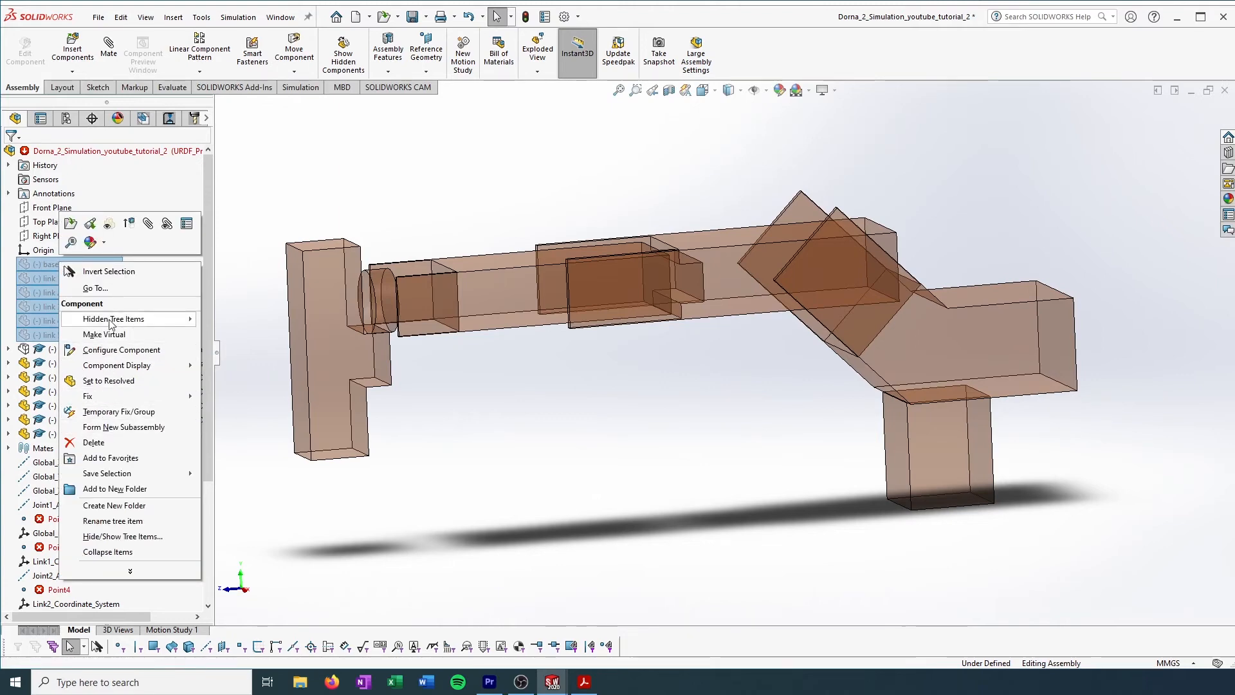
{"action": "left_click", "coordinate": [258, 415]}
- Switch to the Dorna_2_Simulation_youtube_tutorial assembly and examine the base block with its global axes, coordinate systems and Joint1_Axis
{"action": "mouse_move", "coordinate": [554, 683]}
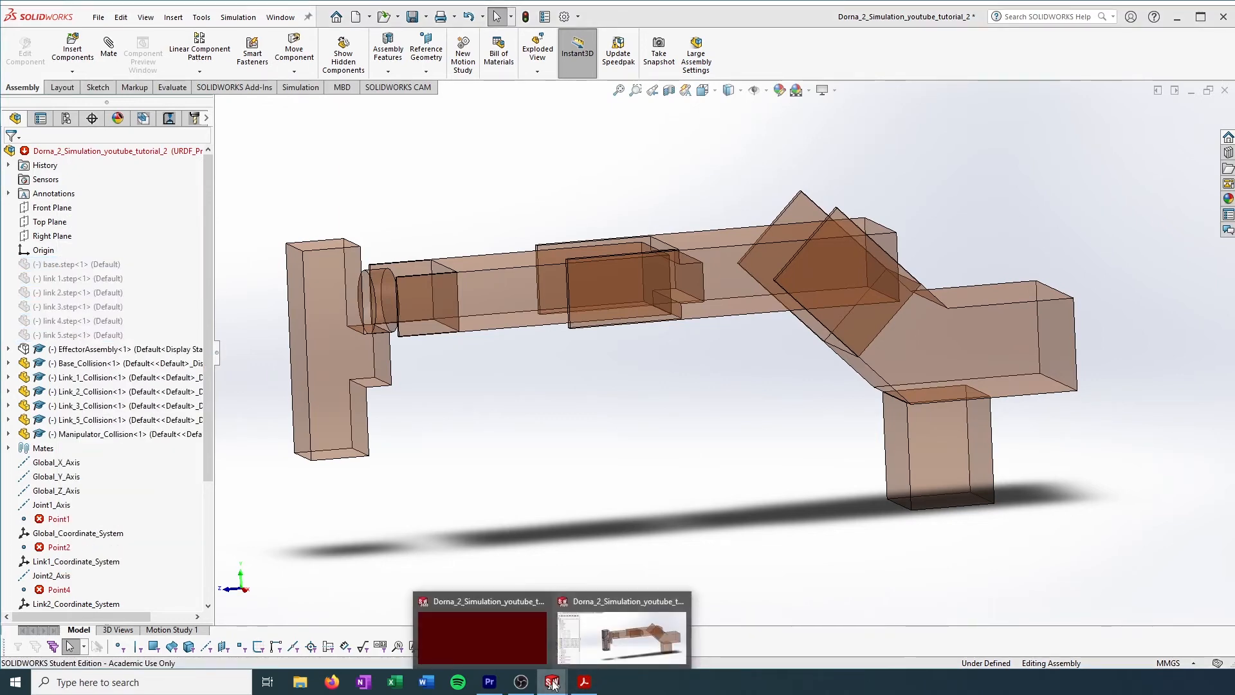
{"action": "left_click", "coordinate": [643, 579]}
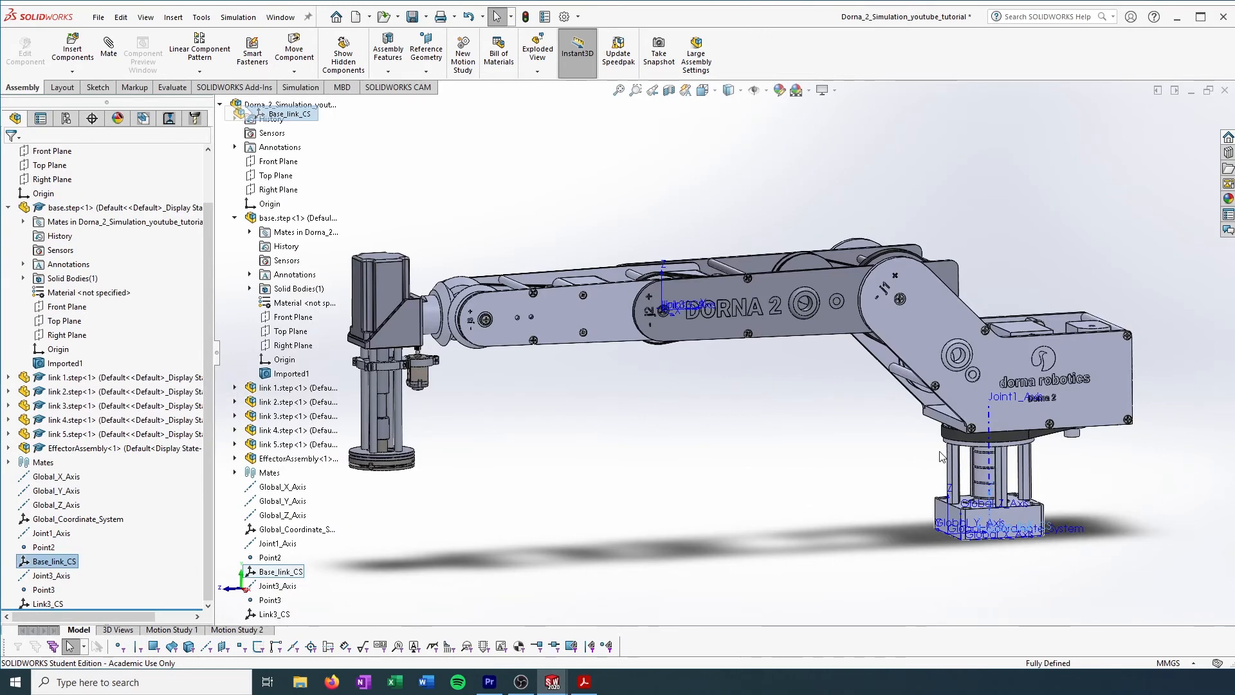
{"action": "middle_click_drag", "start_coordinate": [940, 457], "coordinate": [929, 519]}
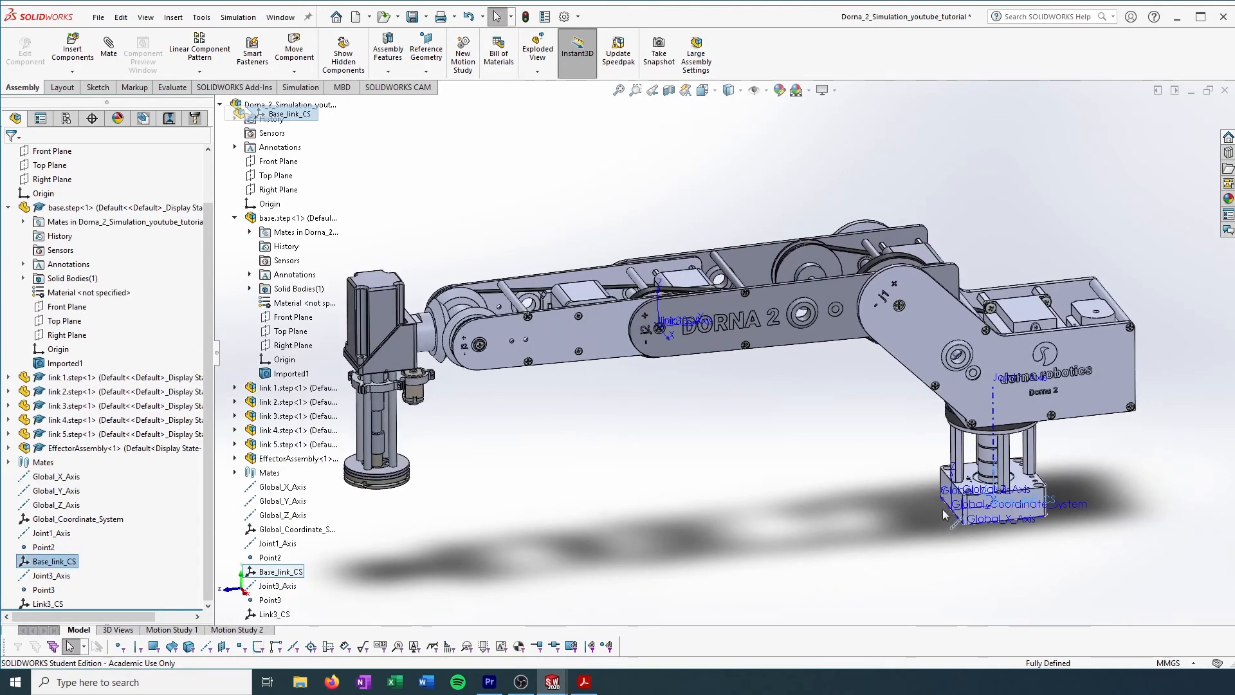
{"action": "scroll", "coordinate": [873, 487], "scroll_direction": "down", "scroll_amount": 3}
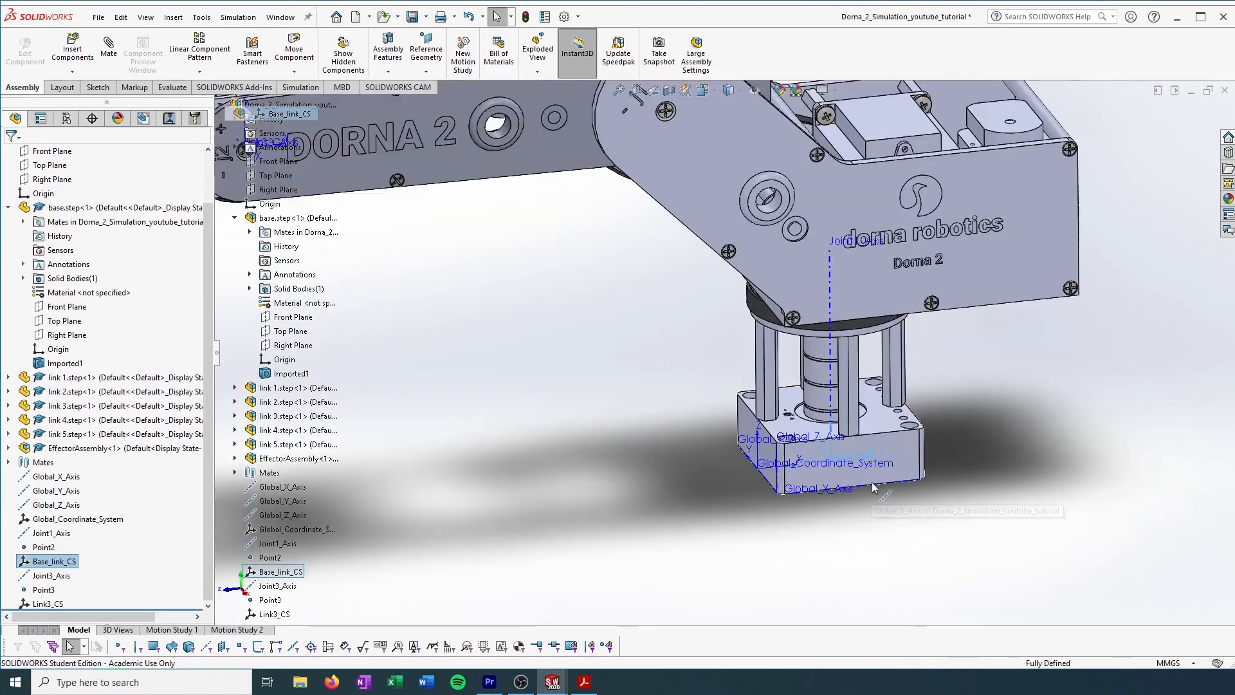
{"action": "middle_click_drag", "start_coordinate": [812, 546], "coordinate": [778, 462]}
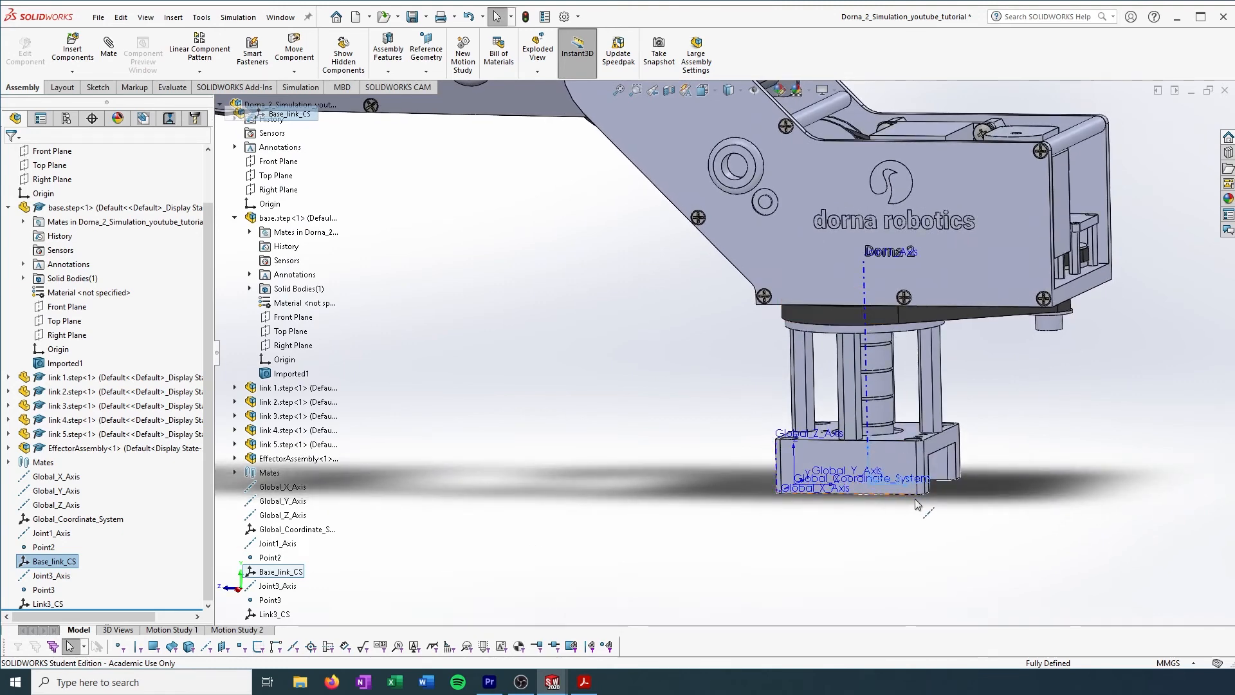
{"action": "middle_click_drag", "start_coordinate": [804, 472], "coordinate": [818, 473]}
{"action": "scroll", "coordinate": [814, 467], "scroll_direction": "up", "scroll_amount": 5}
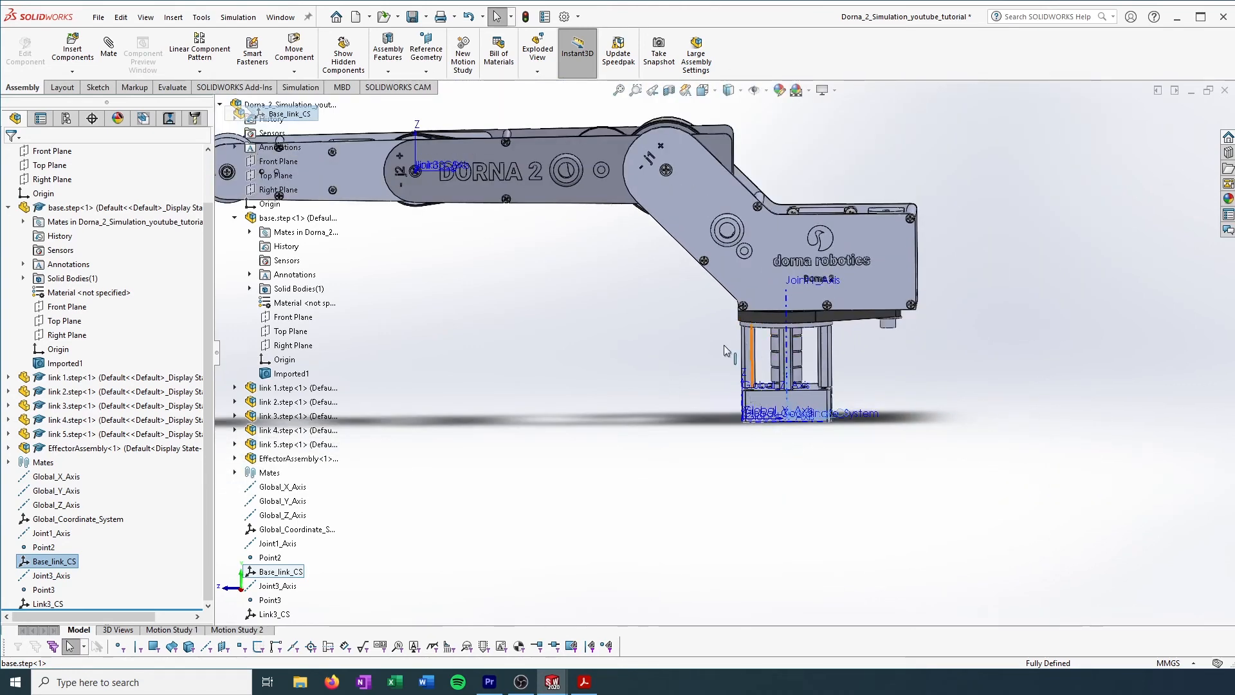
{"action": "scroll", "coordinate": [566, 352], "scroll_direction": "up", "scroll_amount": 2}
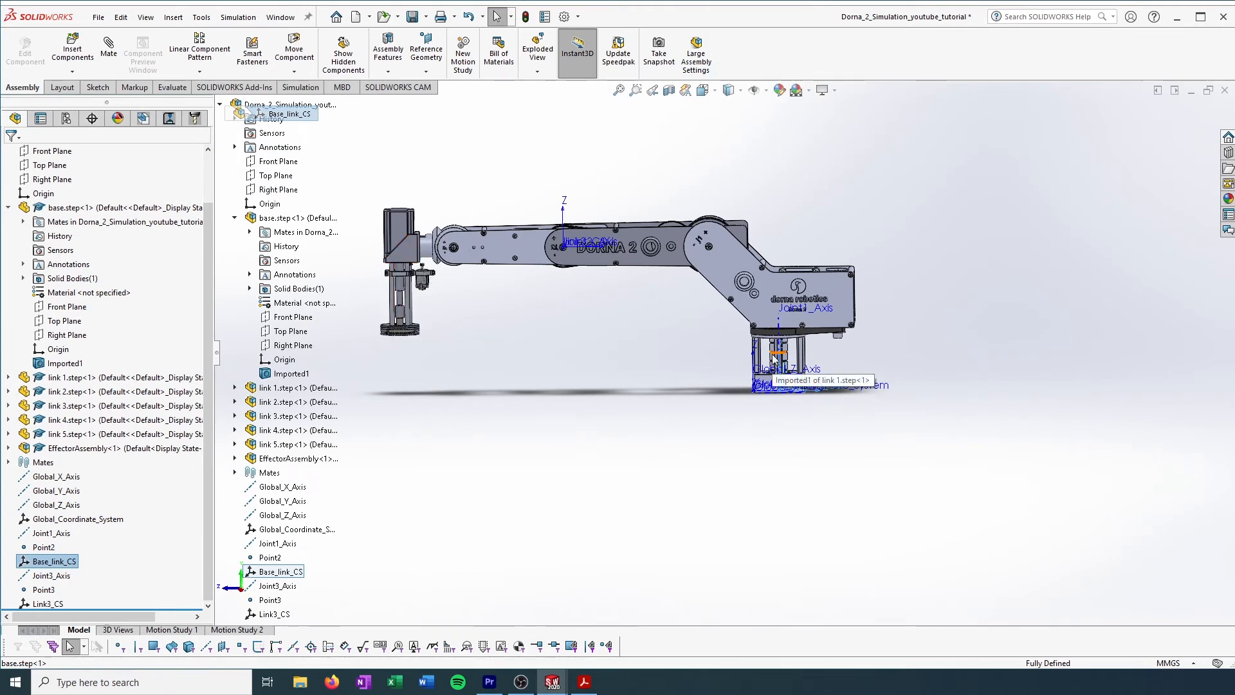
{"action": "scroll", "coordinate": [772, 357], "scroll_direction": "up", "scroll_amount": 1}
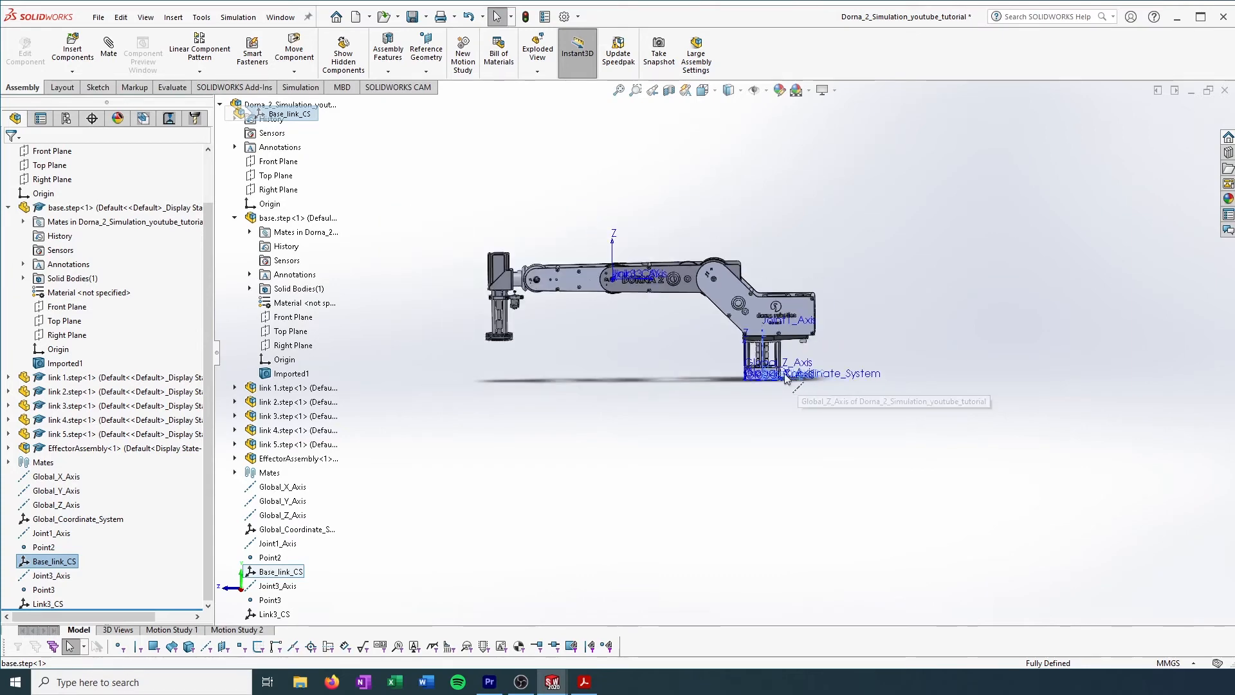
{"action": "scroll", "coordinate": [770, 341], "scroll_direction": "down", "scroll_amount": 3}
{"action": "scroll", "coordinate": [769, 333], "scroll_direction": "down", "scroll_amount": 5}
{"action": "scroll", "coordinate": [720, 390], "scroll_direction": "up", "scroll_amount": 1}
{"action": "middle_click_drag", "start_coordinate": [826, 442], "coordinate": [788, 454]}
{"action": "middle_click_drag", "start_coordinate": [1109, 334], "coordinate": [848, 380], "text": "ctrl"}
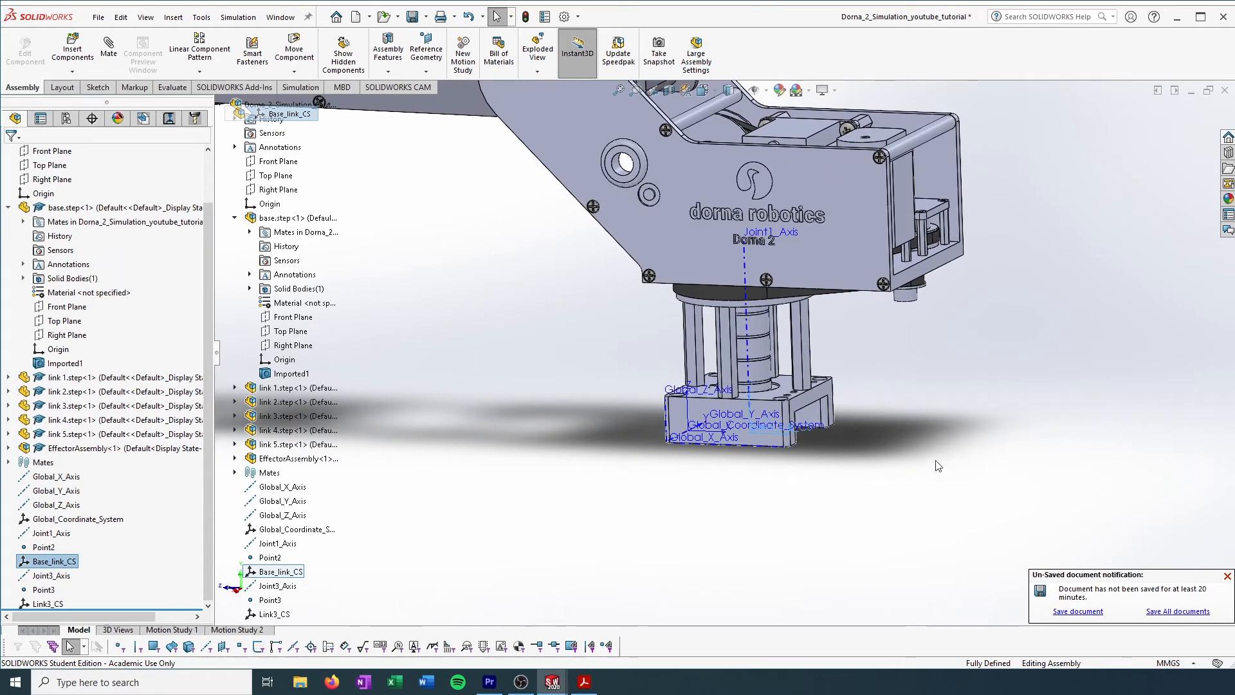
- Save the robot arm assembly and dismiss the unsaved-document reminder
{"action": "key", "text": "ctrl+s"}
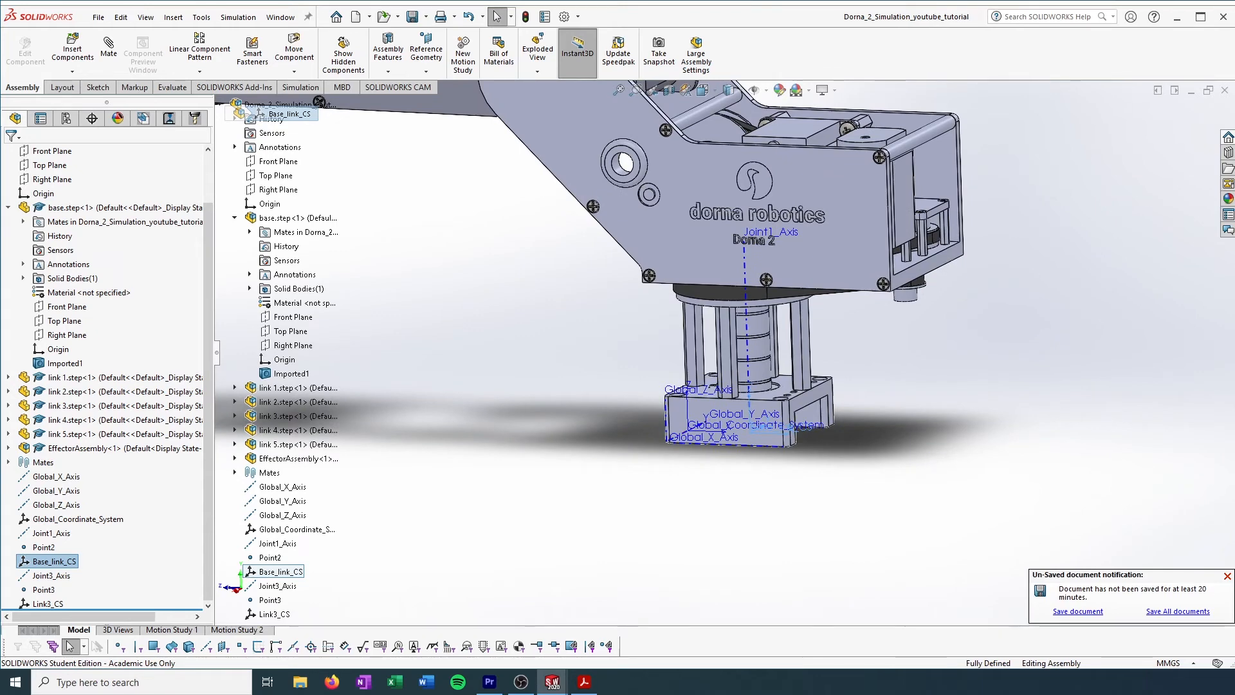
{"action": "left_click", "coordinate": [1227, 575]}
{"action": "scroll", "coordinate": [646, 369], "scroll_direction": "down", "scroll_amount": 3}
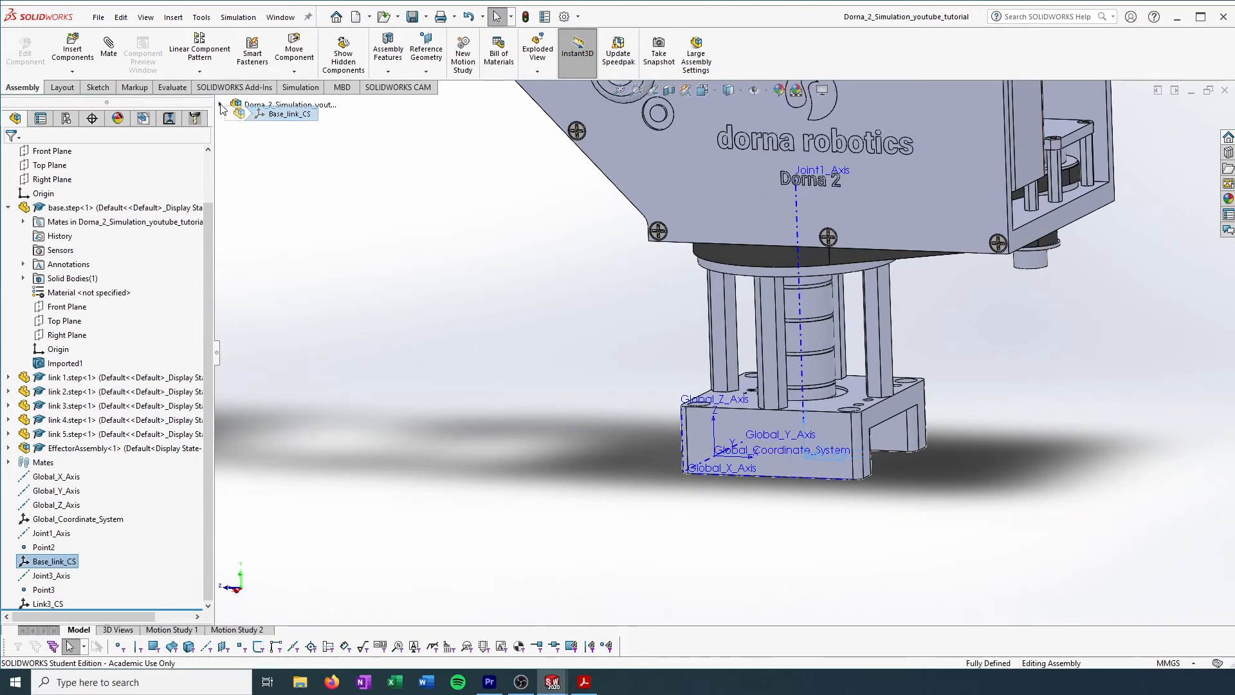
{"action": "scroll", "coordinate": [744, 325], "scroll_direction": "up", "scroll_amount": 1}
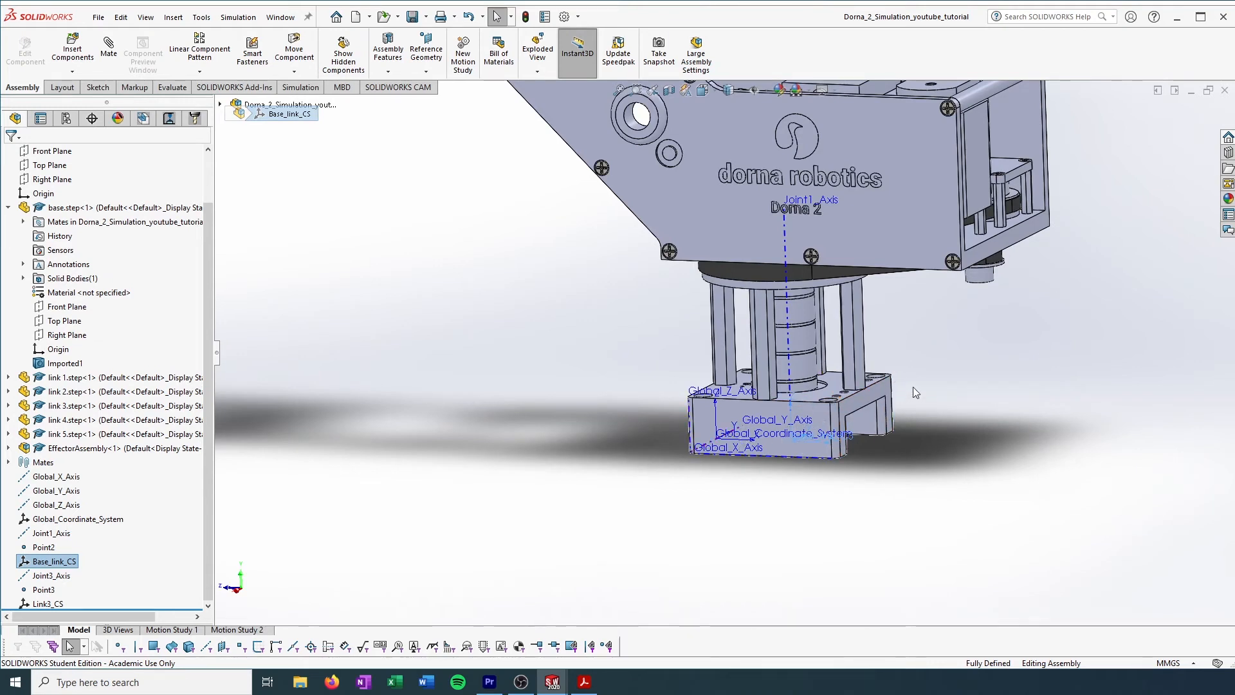
- Create a new part document and start a sketch on its Front Plane
{"action": "left_click", "coordinate": [99, 19]}
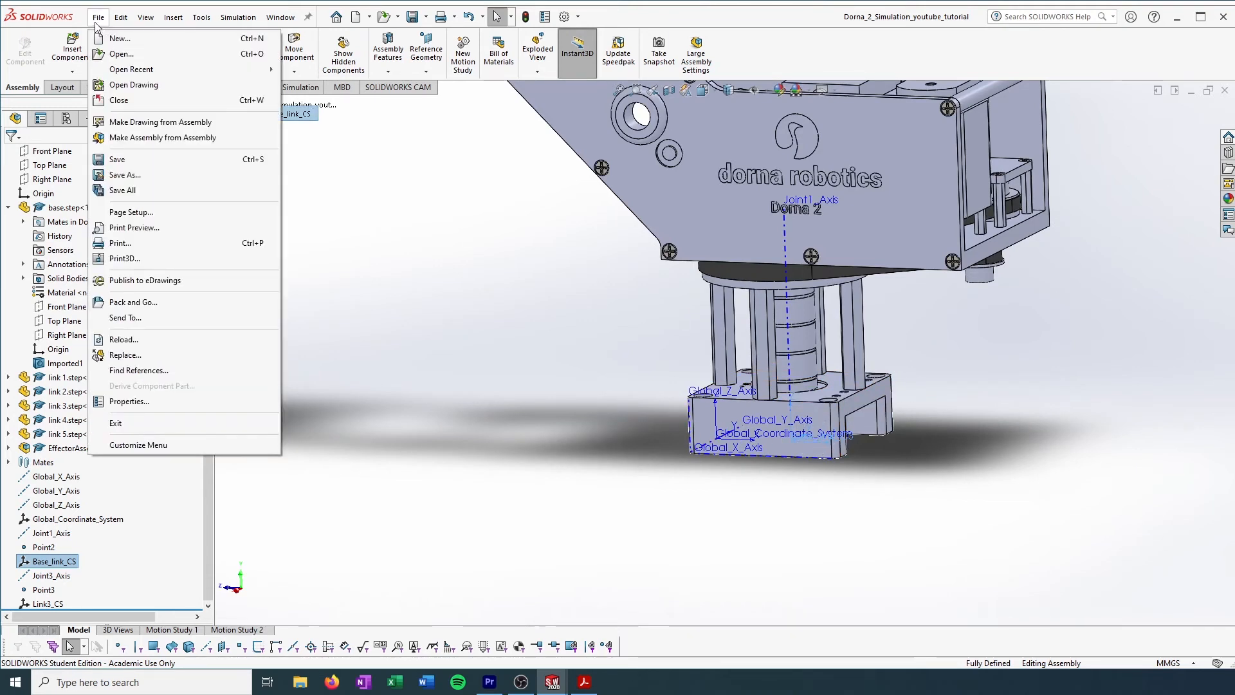
{"action": "left_click", "coordinate": [102, 40]}
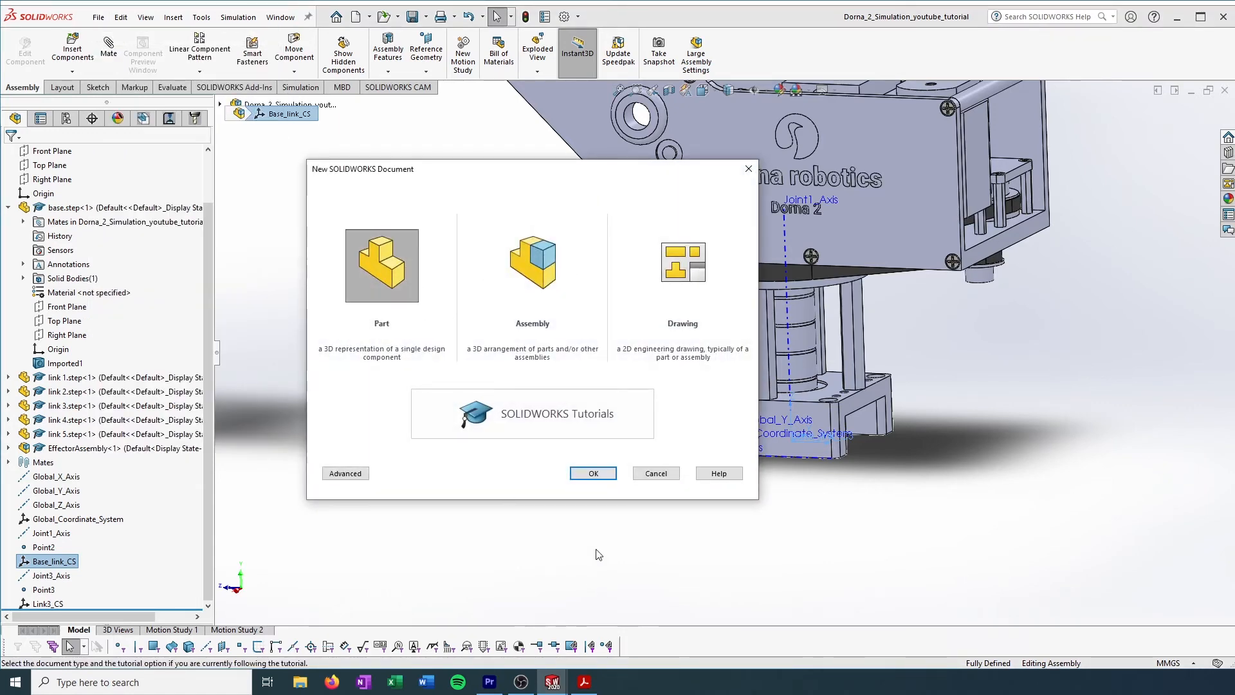
{"action": "left_click", "coordinate": [592, 474]}
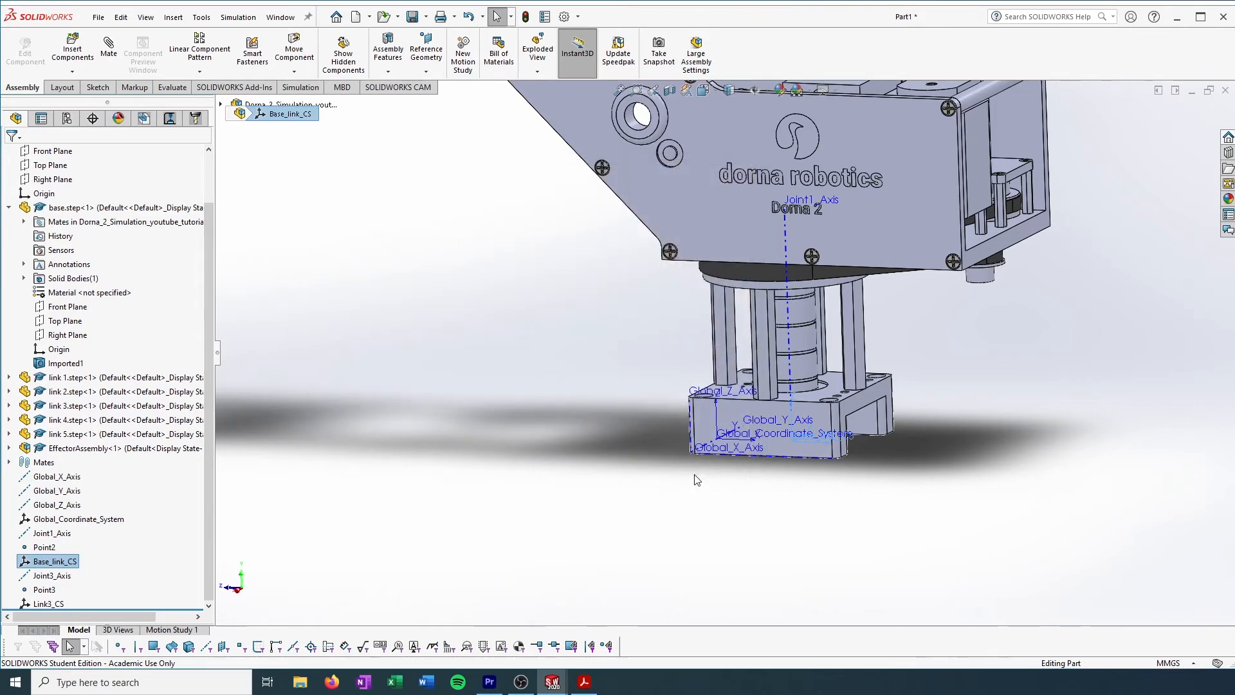
{"action": "left_click", "coordinate": [49, 221]}
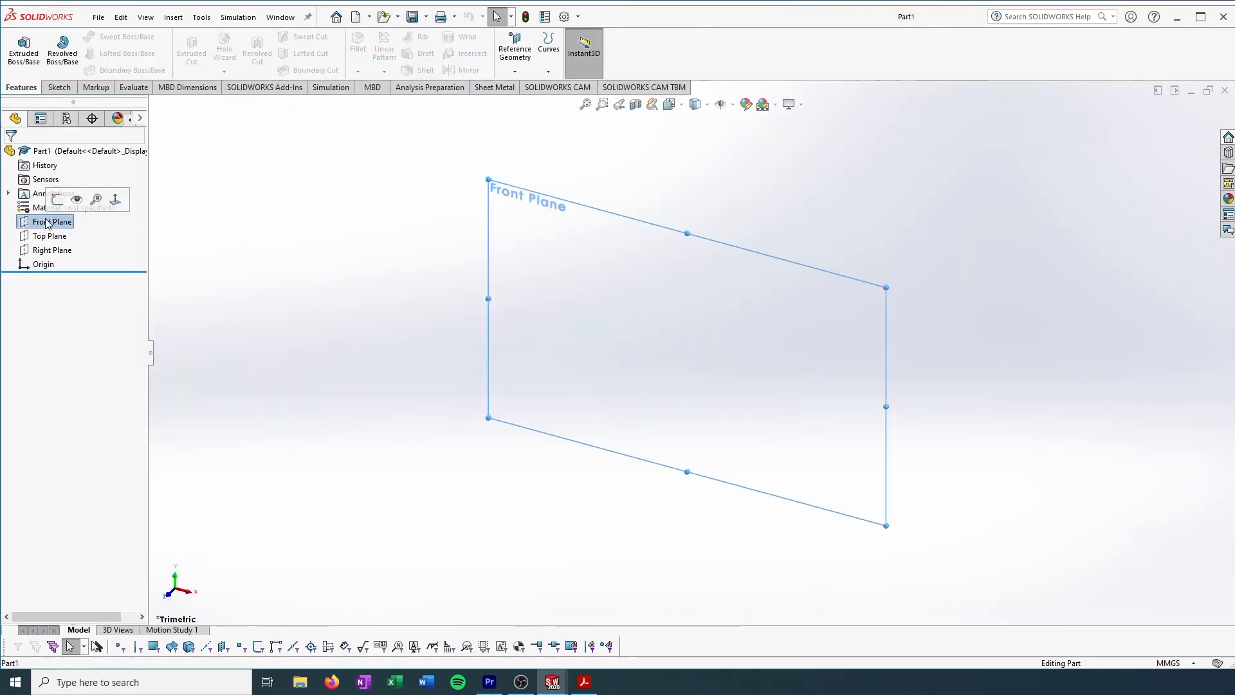
{"action": "right_click", "coordinate": [46, 219]}
{"action": "left_click", "coordinate": [57, 198]}
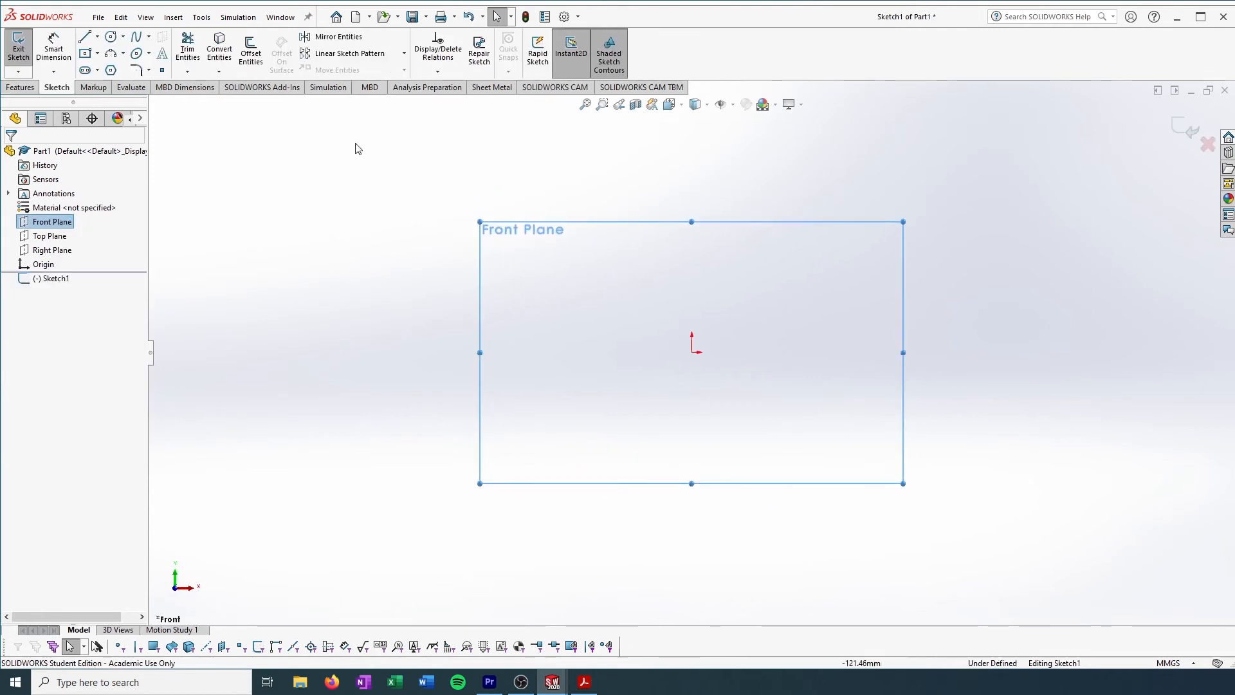
- Try a center rectangle about 108 mm by 87 mm centred on the origin, and undo it
{"action": "left_click", "coordinate": [96, 53]}
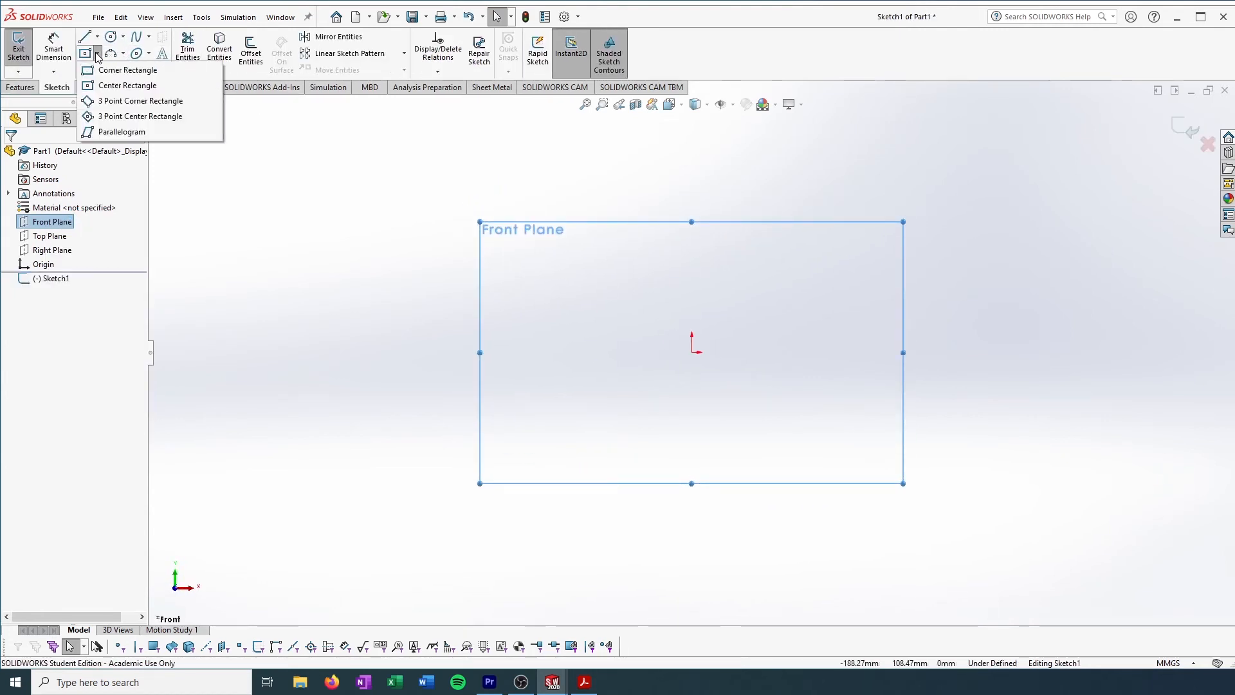
{"action": "left_click", "coordinate": [125, 90]}
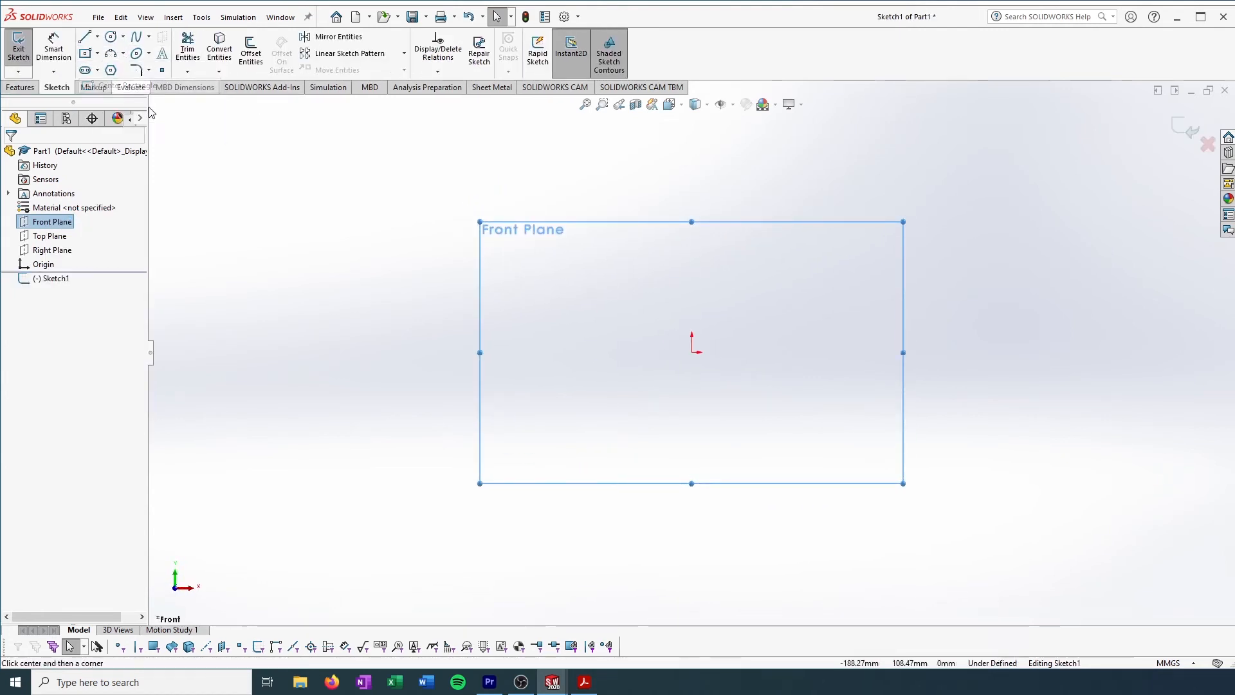
{"action": "left_click", "coordinate": [693, 352]}
{"action": "left_click", "coordinate": [820, 250]}
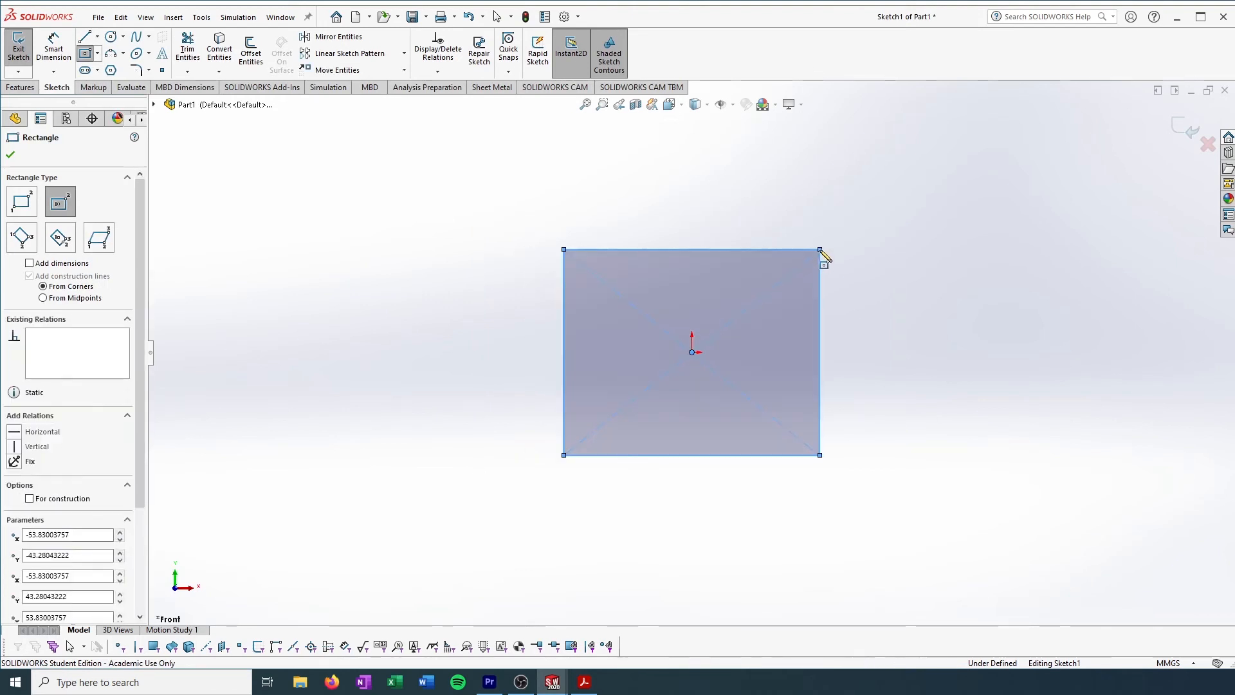
{"action": "key", "text": "Escape"}
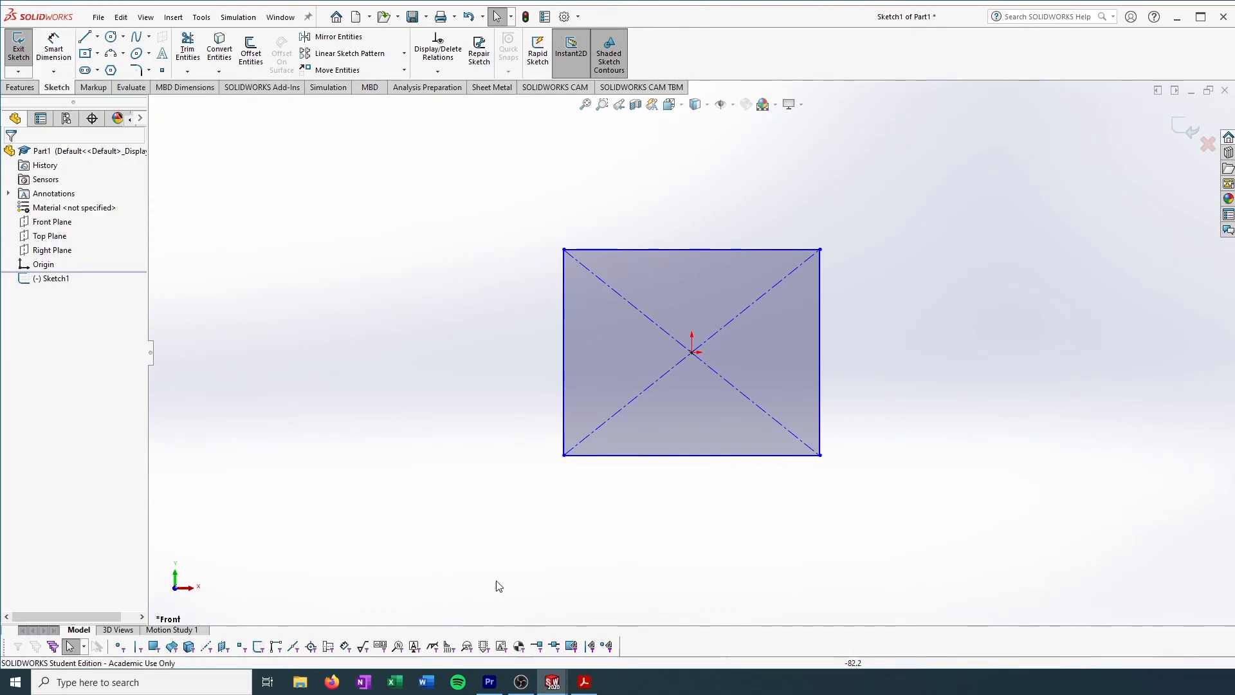
{"action": "key", "text": "ctrl+z"}
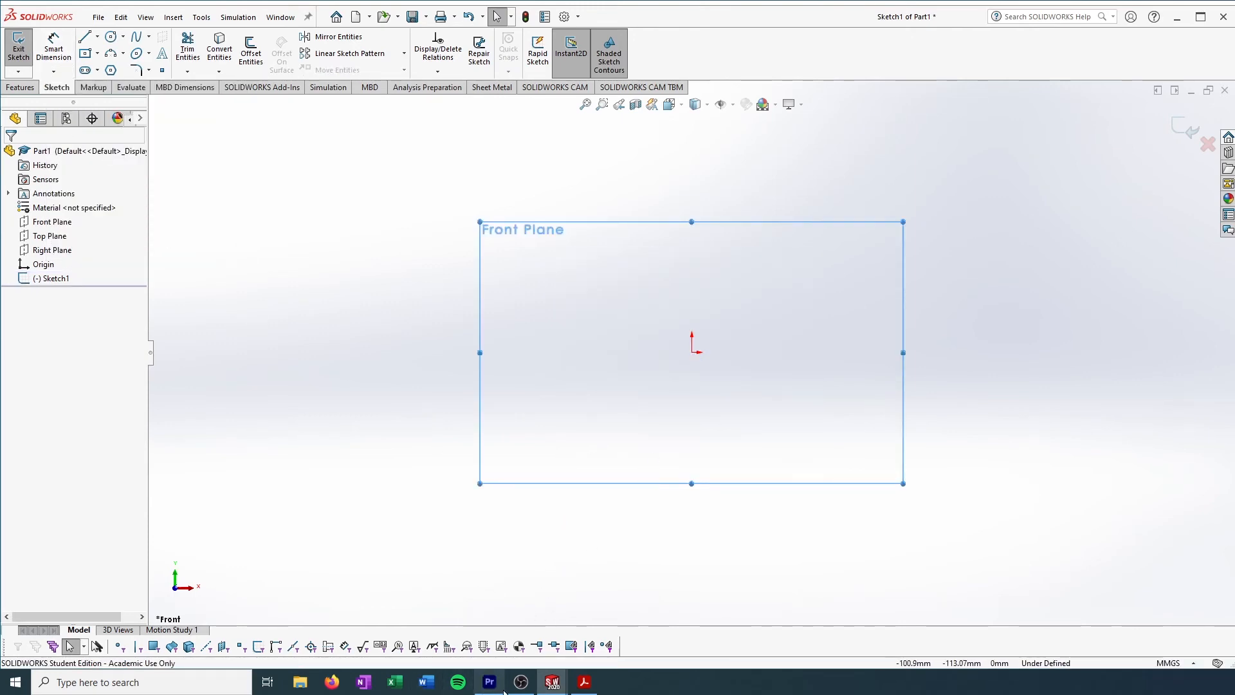
- Return to the robot arm assembly and measure the distance from Base_link_CS to a side face of the base block
{"action": "mouse_move", "coordinate": [551, 682]}
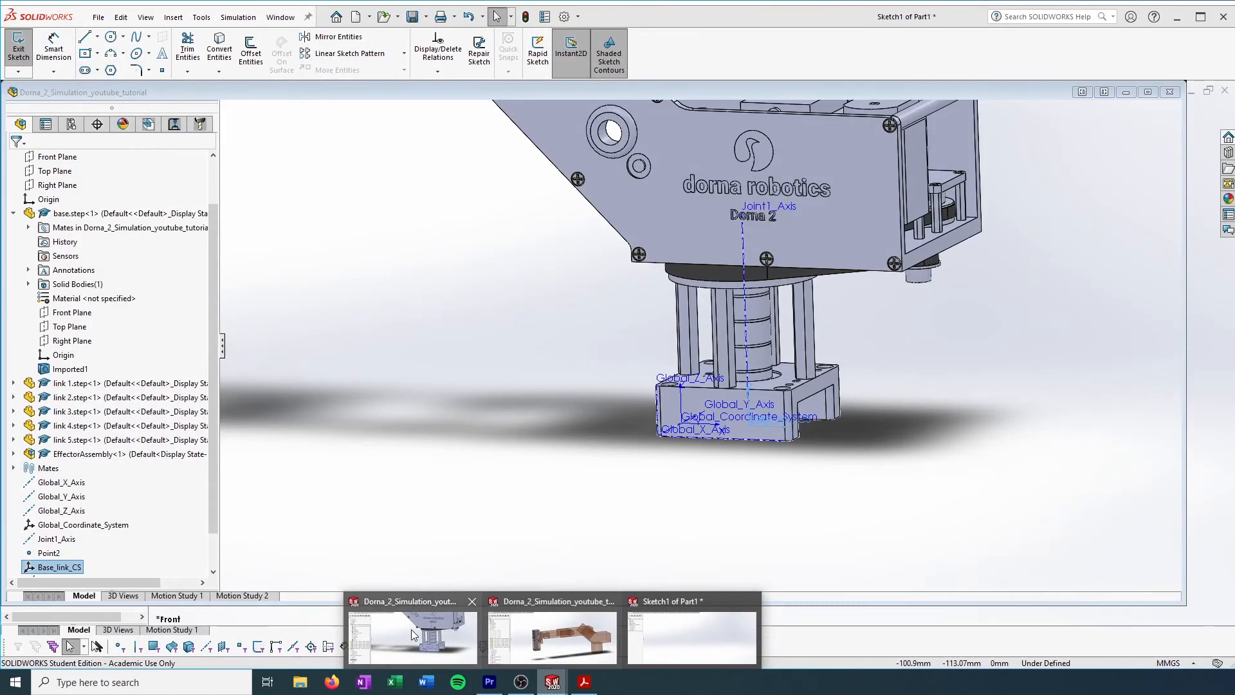
{"action": "left_click", "coordinate": [412, 633]}
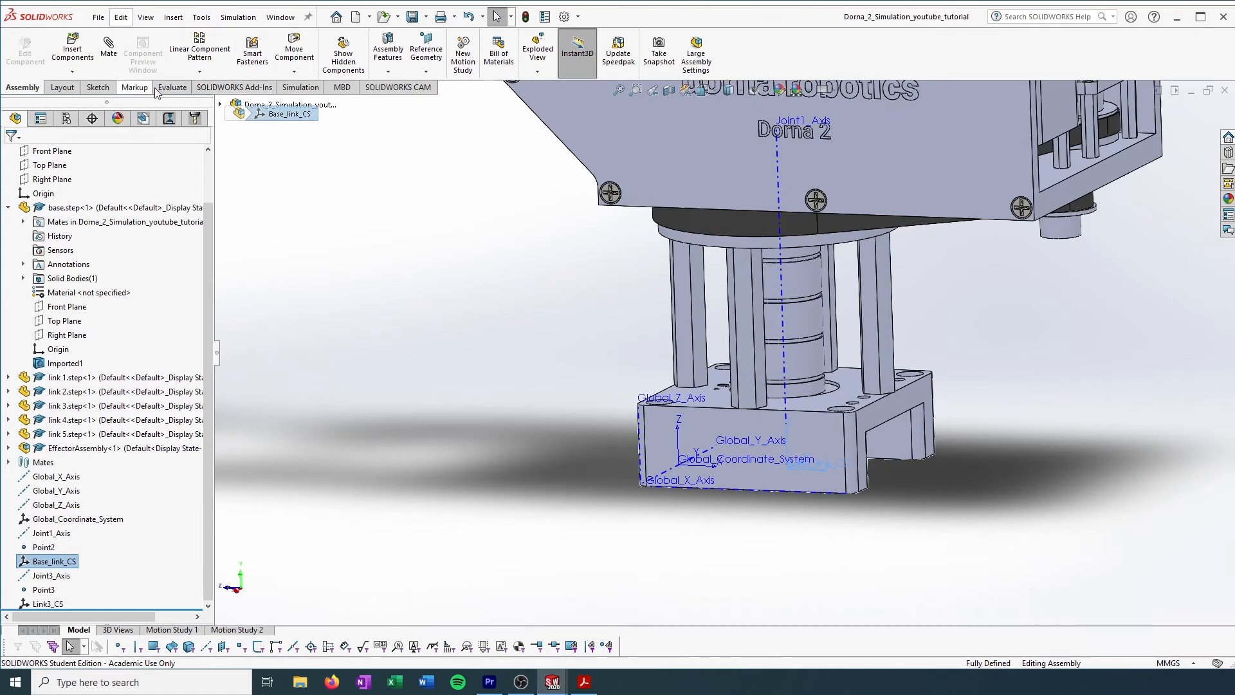
{"action": "left_click", "coordinate": [170, 88]}
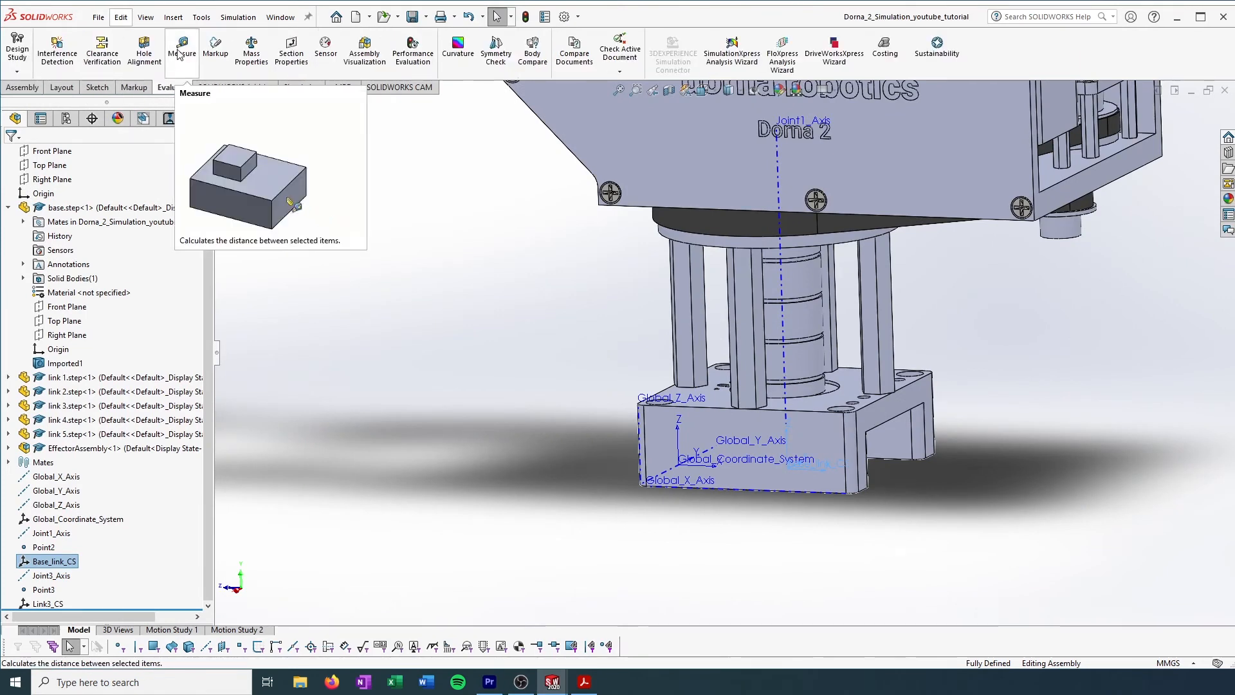
{"action": "left_click", "coordinate": [182, 48]}
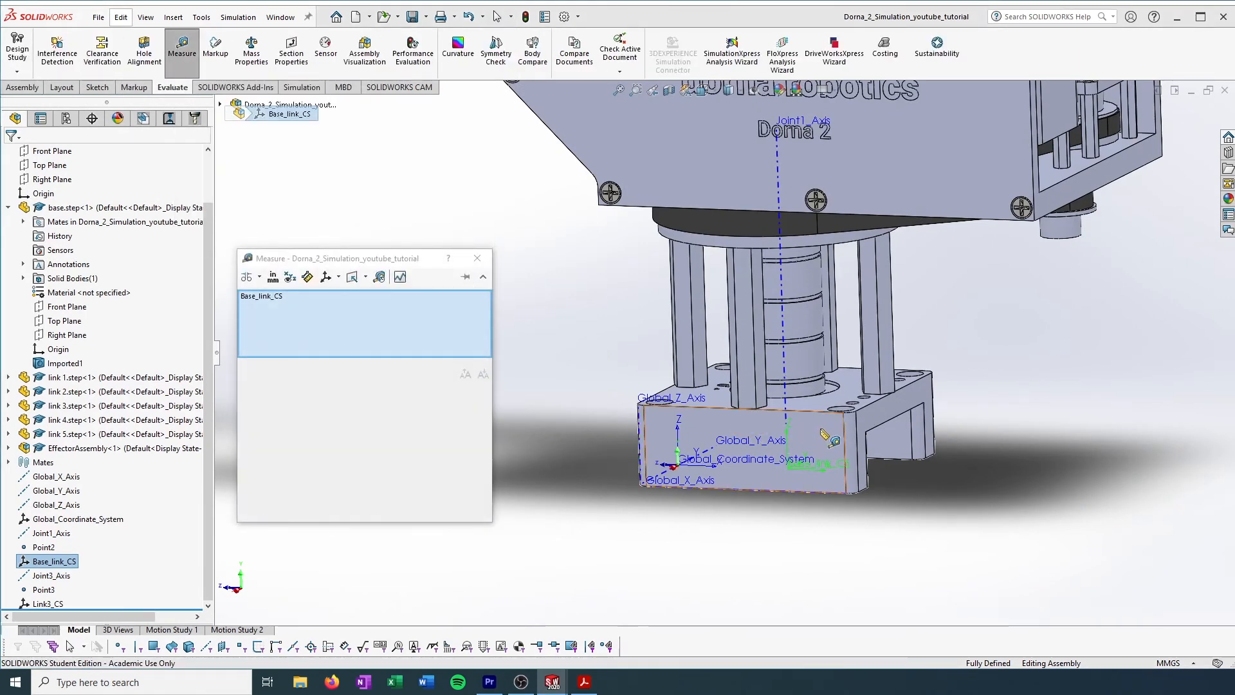
{"action": "left_click", "coordinate": [825, 436]}
{"action": "middle_click_drag", "start_coordinate": [825, 436], "coordinate": [973, 390]}
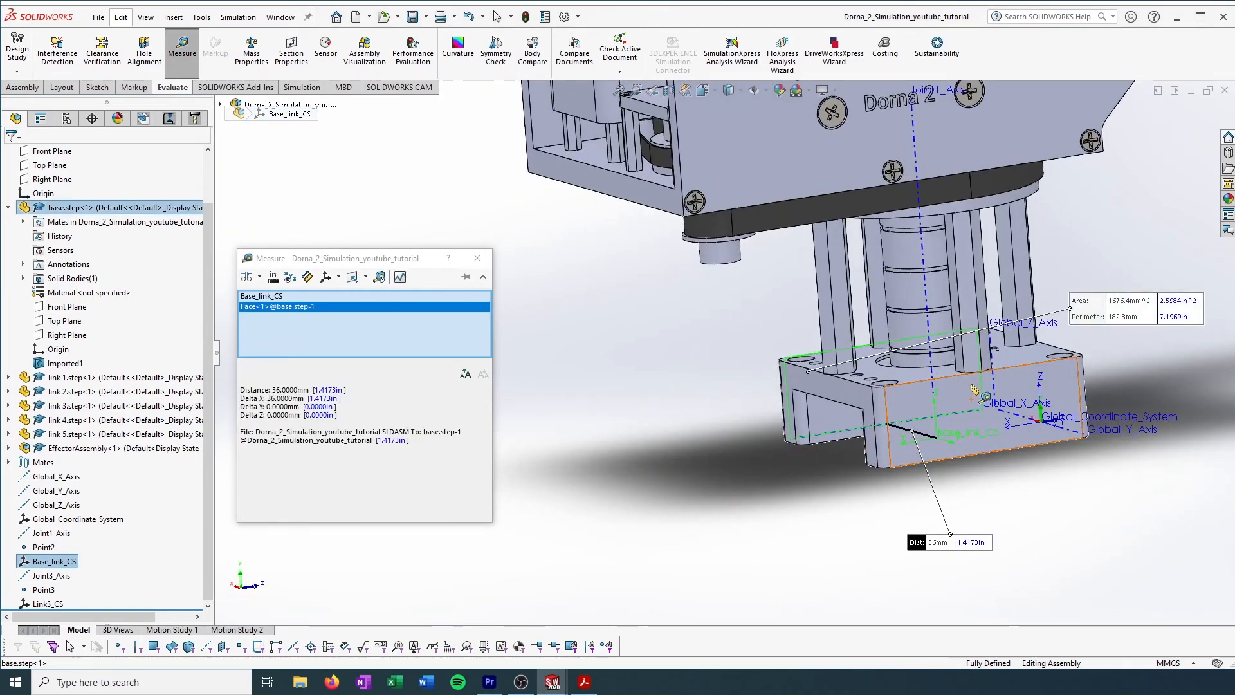
- Try to add the base block's opposite side face to the measurement, and clear all measured selections
{"action": "left_click", "coordinate": [913, 421]}
{"action": "middle_click_drag", "start_coordinate": [765, 424], "coordinate": [877, 442]}
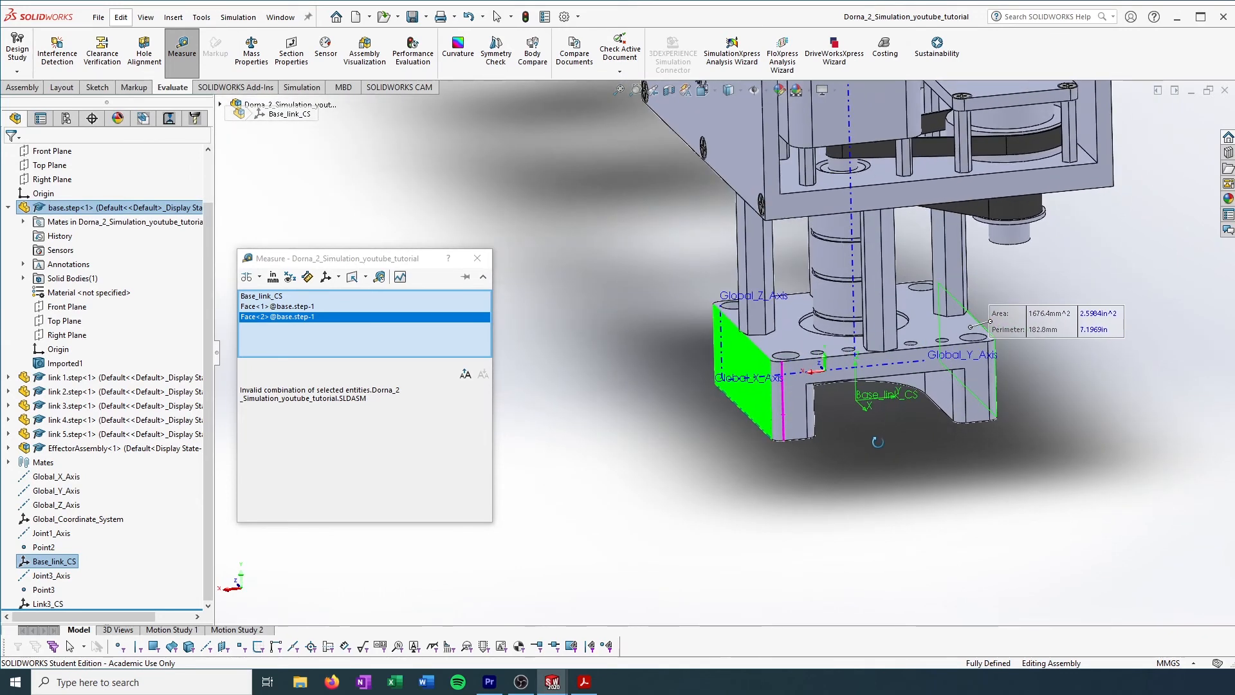
{"action": "right_click", "coordinate": [363, 334]}
{"action": "left_click", "coordinate": [412, 339]}
- Measure a single side face of the base block, and close the Measure tool with its selection cleared
{"action": "left_click", "coordinate": [759, 364]}
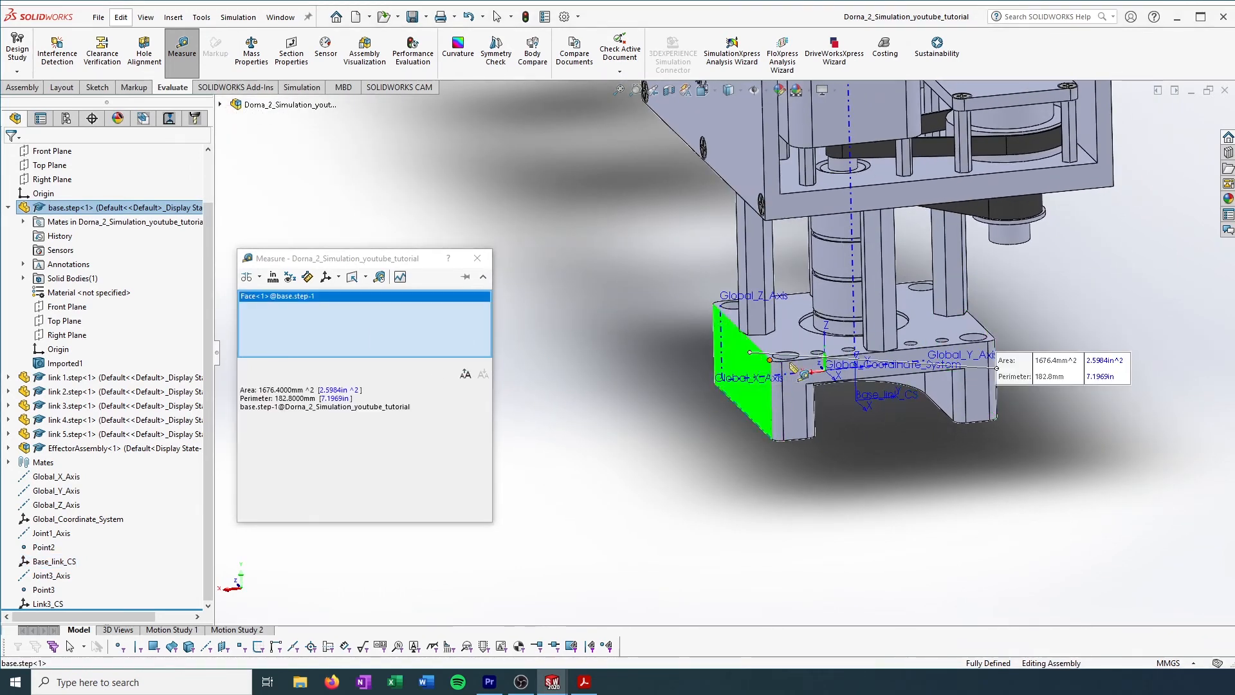
{"action": "middle_click_drag", "start_coordinate": [759, 364], "coordinate": [840, 375]}
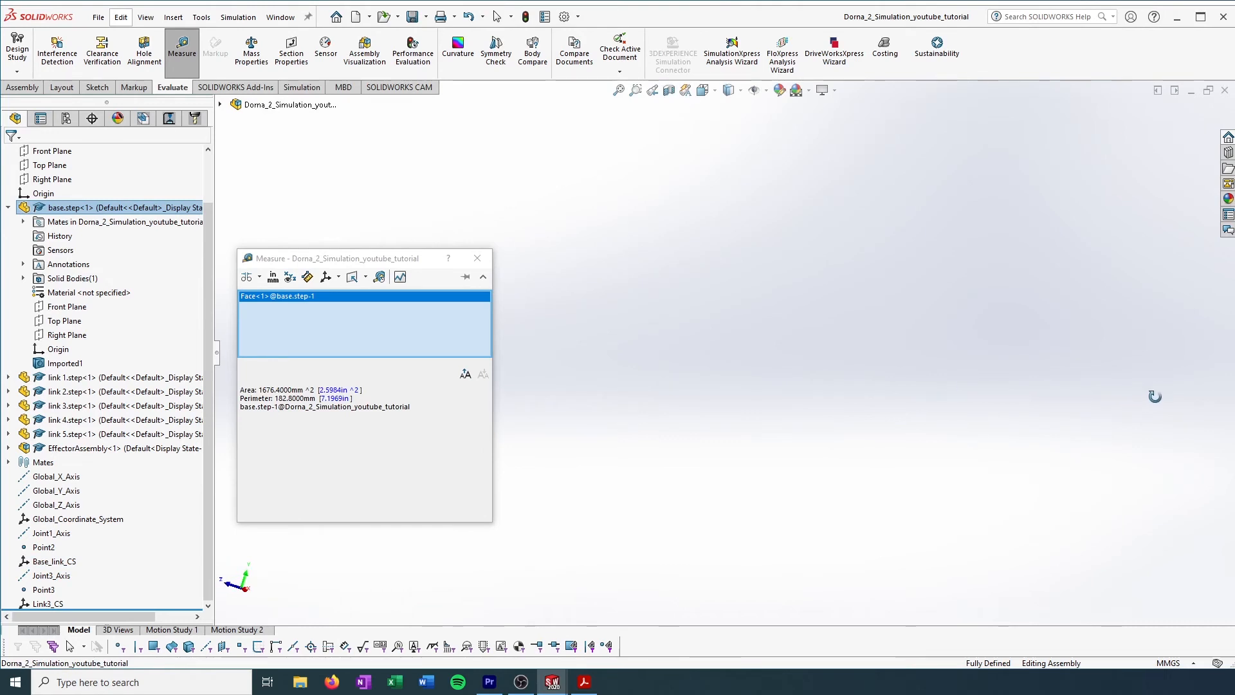
{"action": "right_click", "coordinate": [354, 315]}
{"action": "left_click", "coordinate": [392, 325]}
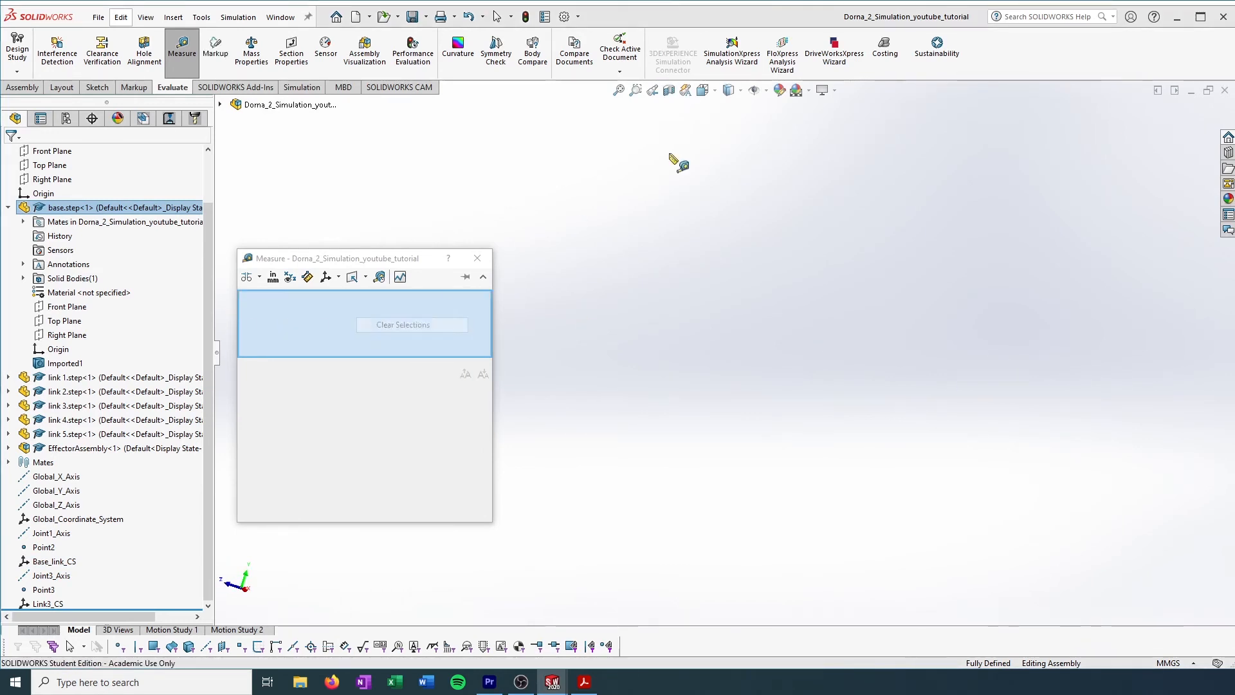
{"action": "left_click", "coordinate": [481, 260]}
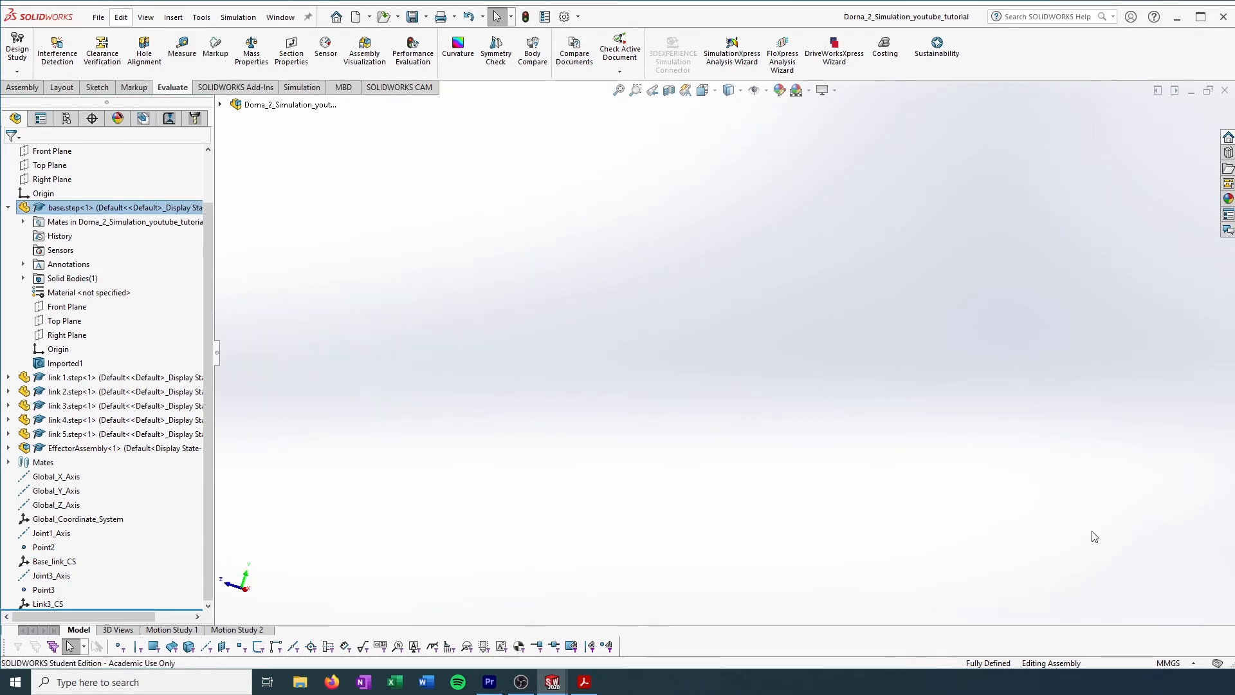
- Measure the distance between two opposite side faces of the base block
{"action": "left_click", "coordinate": [704, 91]}
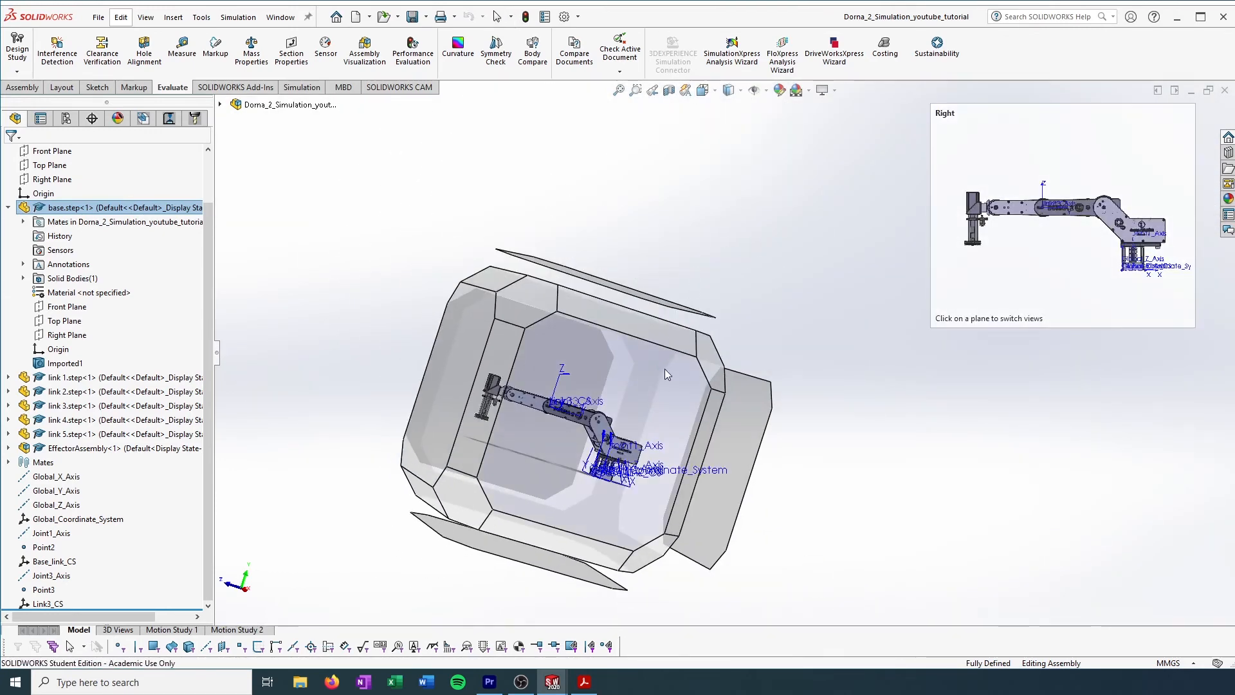
{"action": "left_click", "coordinate": [666, 371]}
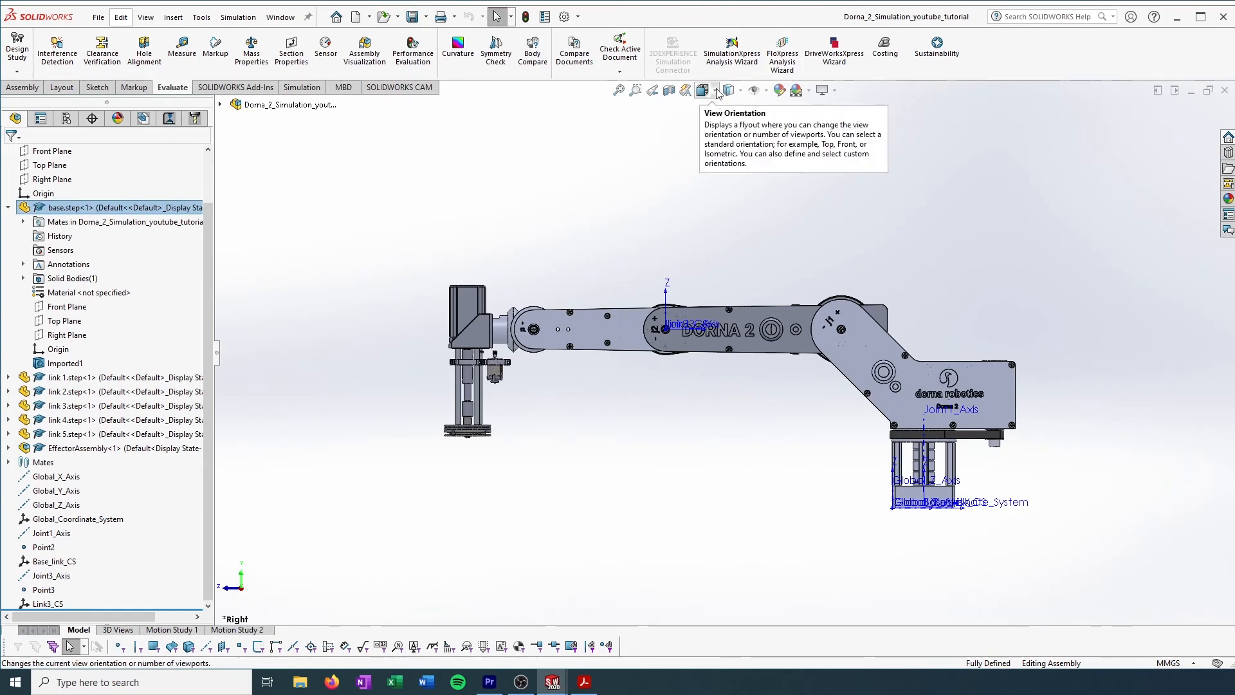
{"action": "left_click", "coordinate": [718, 94]}
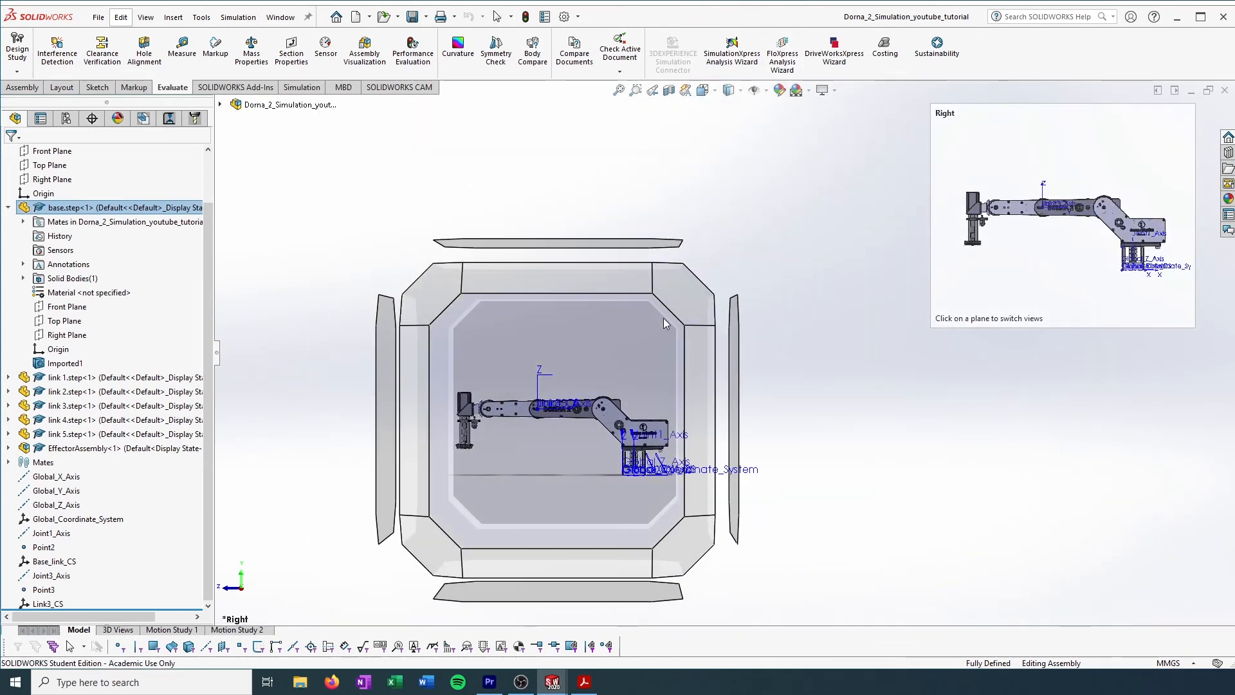
{"action": "left_click", "coordinate": [650, 327]}
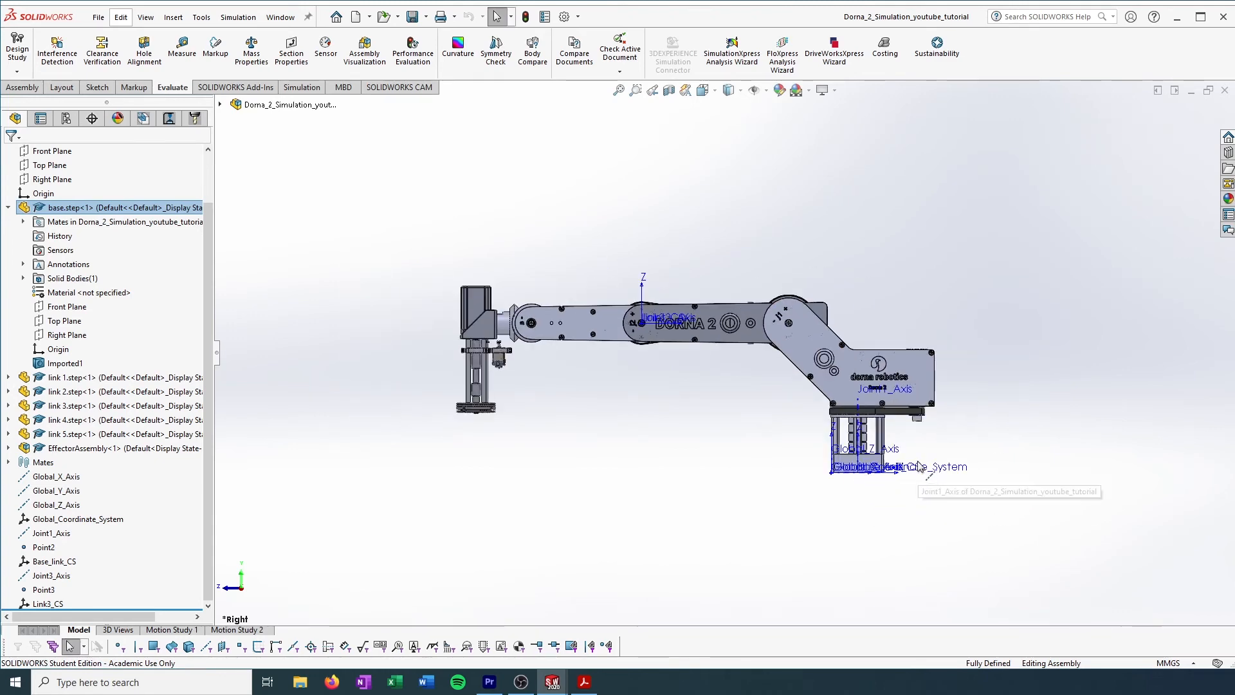
{"action": "middle_click_drag", "start_coordinate": [919, 467], "coordinate": [772, 453]}
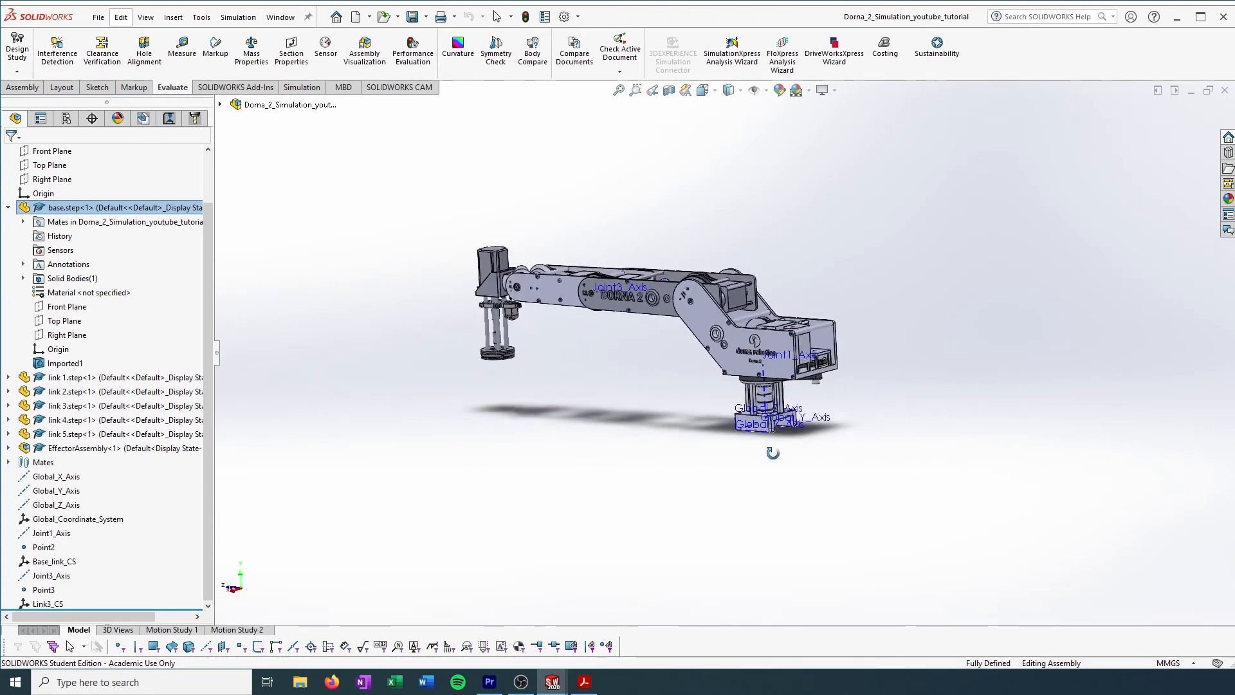
{"action": "scroll", "coordinate": [772, 452], "scroll_direction": "down", "scroll_amount": 5}
{"action": "left_click", "coordinate": [182, 46]}
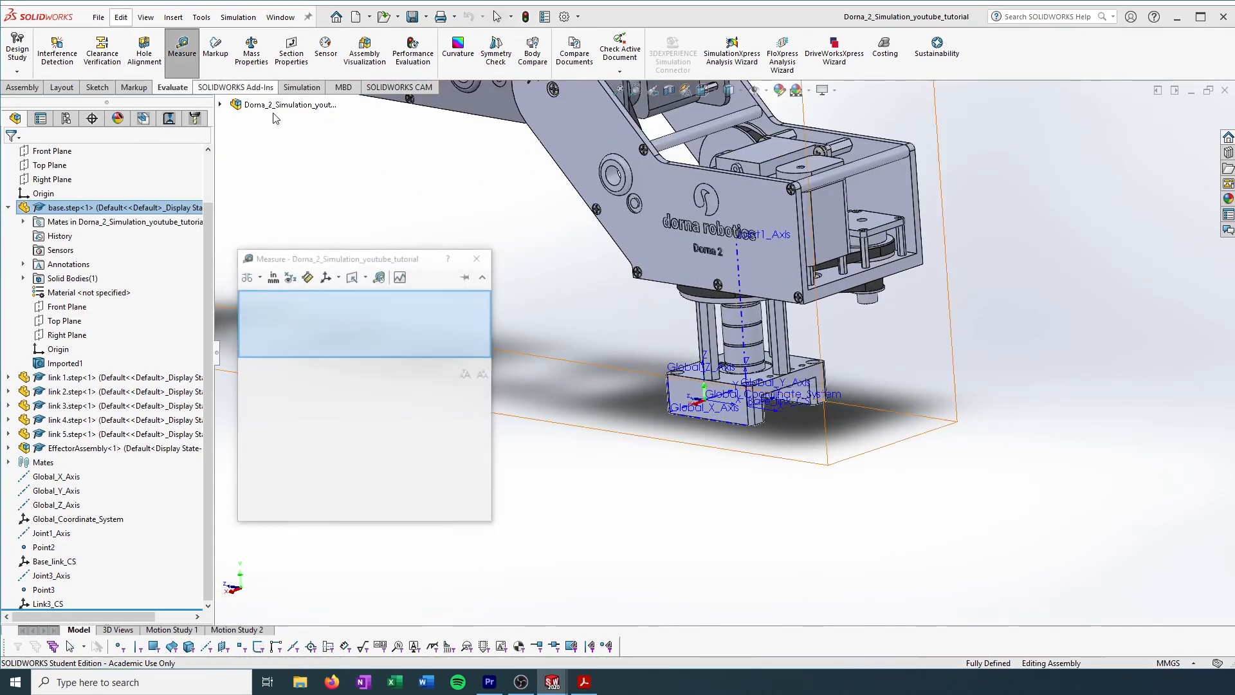
{"action": "scroll", "coordinate": [736, 361], "scroll_direction": "down", "scroll_amount": 4}
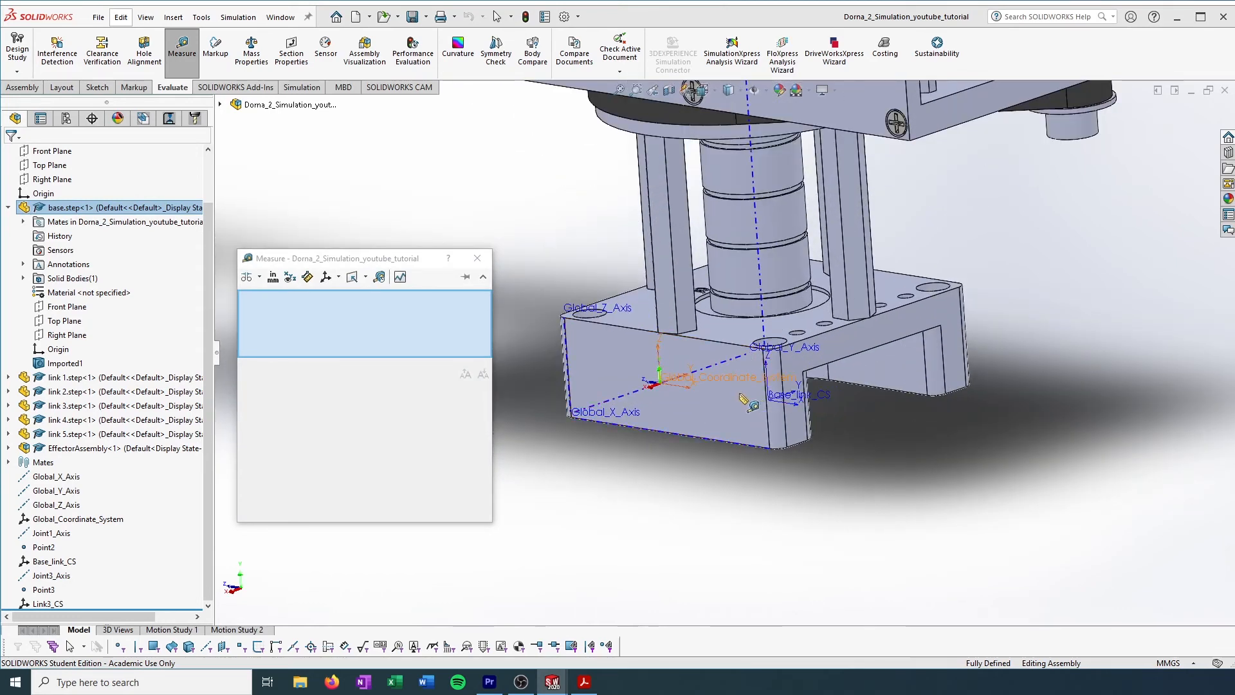
{"action": "left_click", "coordinate": [624, 358]}
{"action": "middle_click_drag", "start_coordinate": [1048, 396], "coordinate": [1039, 333]}
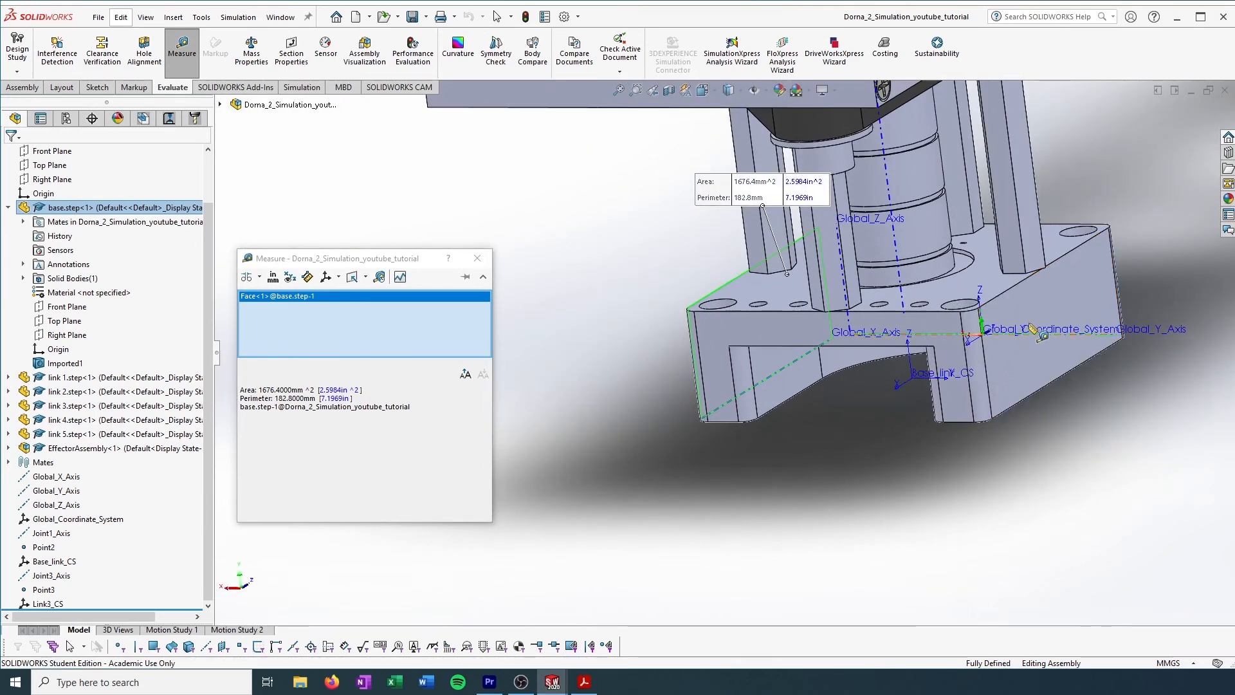
{"action": "left_click", "coordinate": [1042, 335]}
{"action": "middle_click_drag", "start_coordinate": [899, 426], "coordinate": [982, 374]}
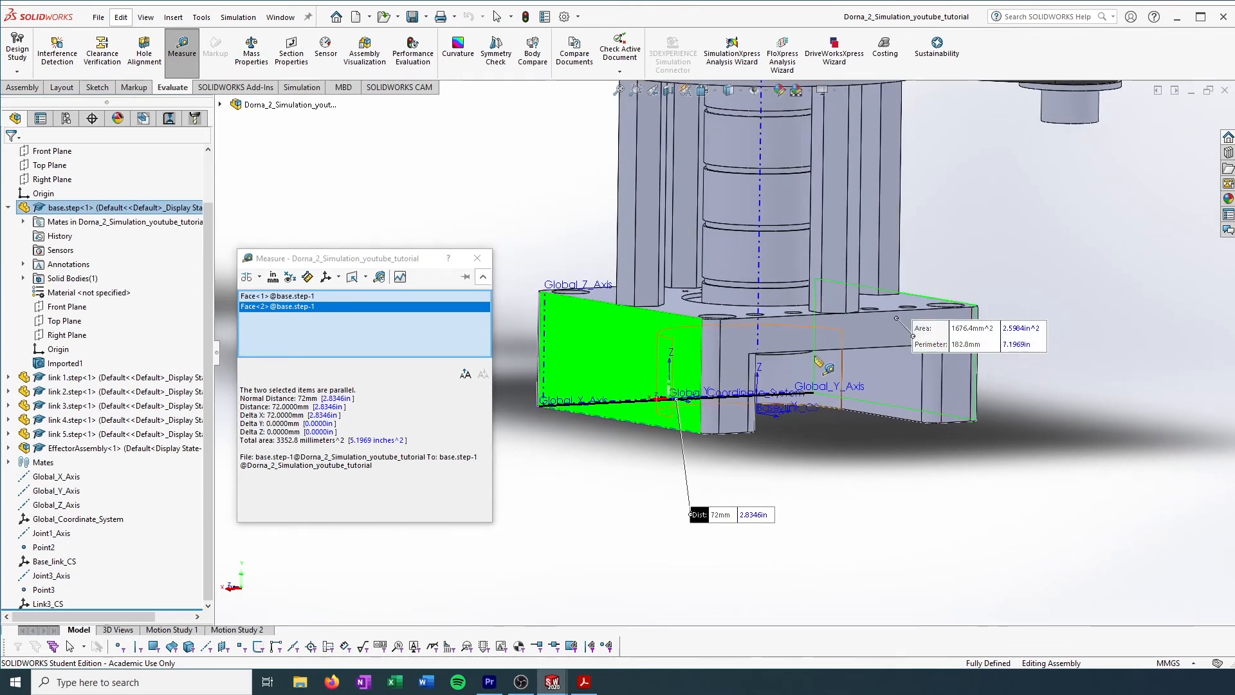
- Clear the measured faces and measure the distance between the base block's other pair of opposite sides
{"action": "right_click", "coordinate": [304, 301]}
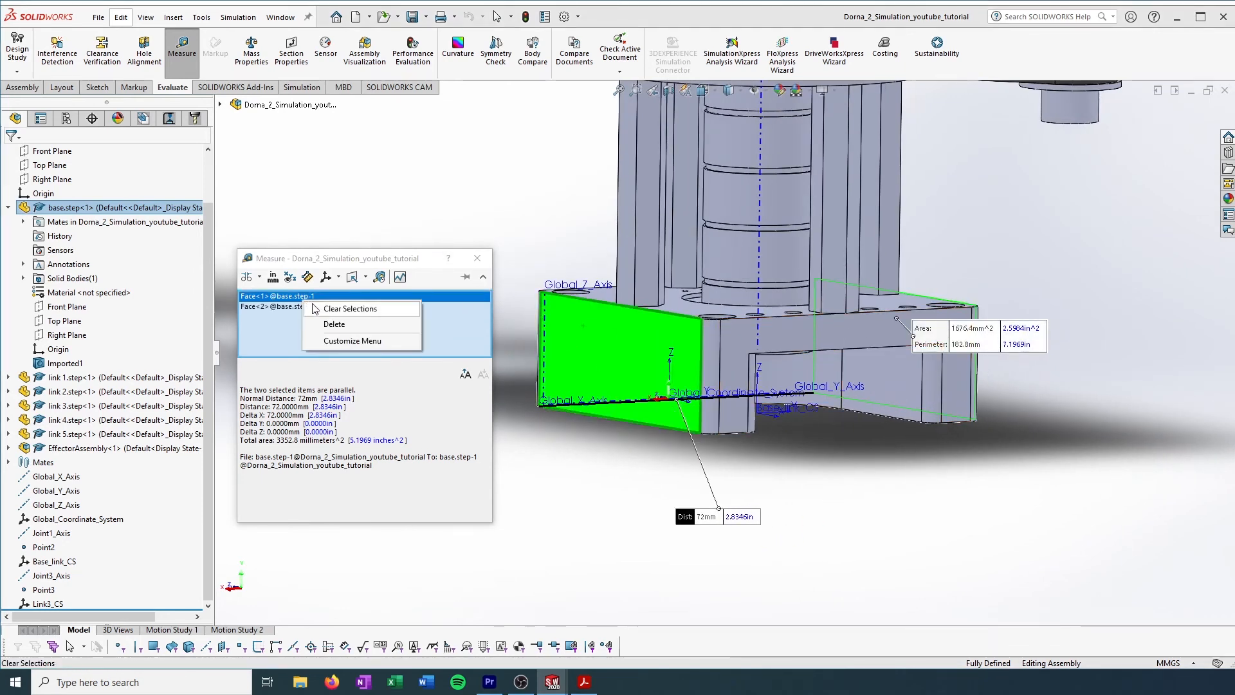
{"action": "left_click", "coordinate": [348, 314]}
{"action": "left_click", "coordinate": [804, 331]}
{"action": "mouse_move", "coordinate": [765, 336]}
{"action": "middle_mouse_down"}
{"action": "mouse_move", "coordinate": [805, 341]}
{"action": "mouse_move", "coordinate": [783, 346]}
{"action": "middle_mouse_up"}
{"action": "left_click", "coordinate": [782, 344]}
{"action": "middle_click_drag", "start_coordinate": [849, 379], "coordinate": [514, 289]}
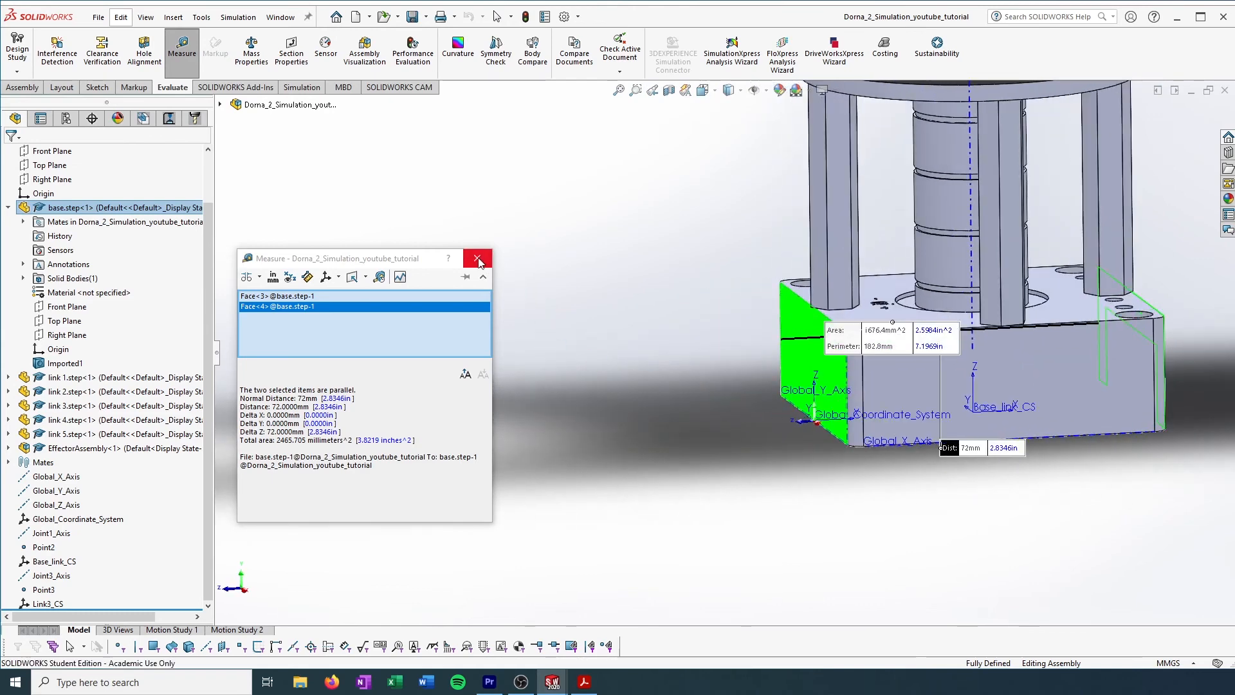
- Clear the measured faces and measure the height from the base block's bottom face to the underside of link 1
{"action": "right_click", "coordinate": [431, 321]}
{"action": "left_click", "coordinate": [450, 331]}
{"action": "middle_click_drag", "start_coordinate": [907, 442], "coordinate": [902, 328]}
{"action": "left_click", "coordinate": [791, 137]}
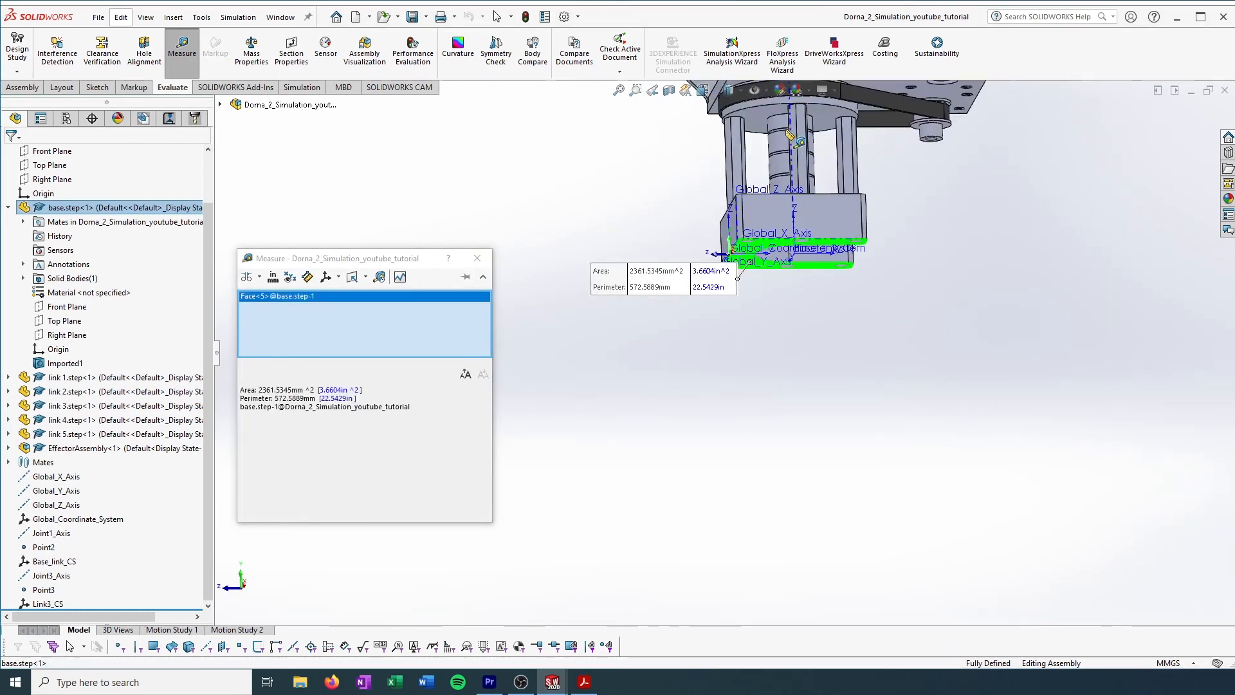
{"action": "scroll", "coordinate": [746, 264], "scroll_direction": "down", "scroll_amount": 6}
{"action": "scroll", "coordinate": [742, 261], "scroll_direction": "down", "scroll_amount": 4}
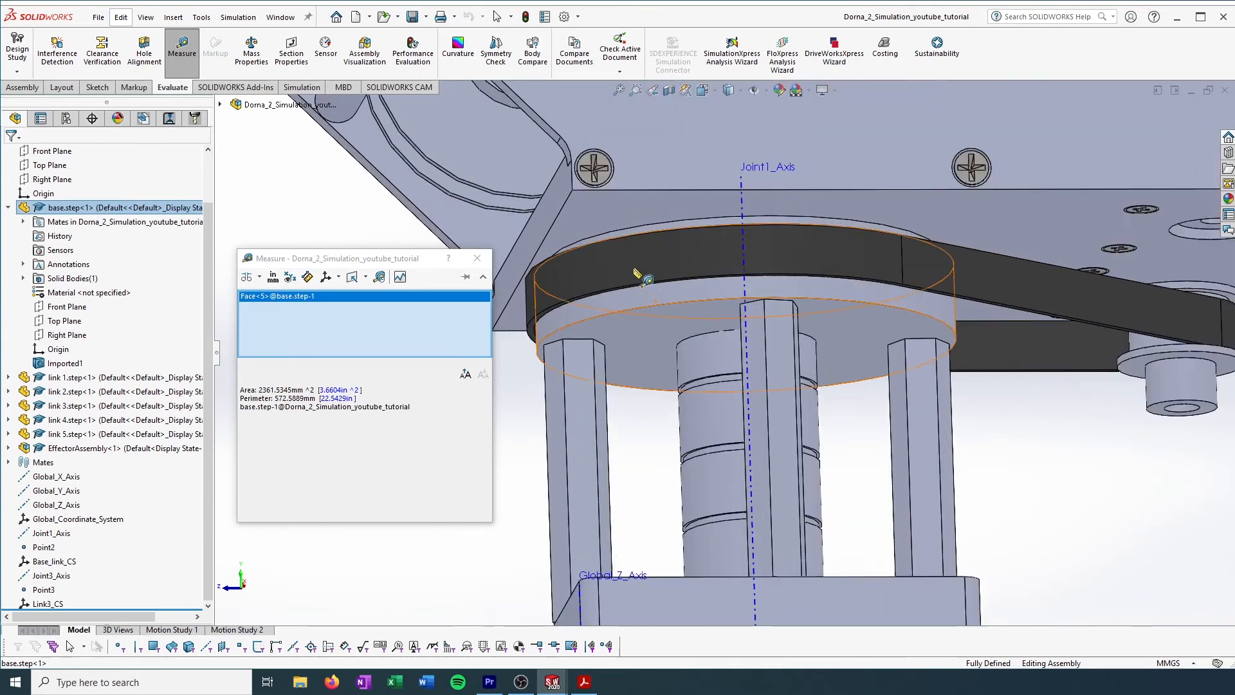
{"action": "scroll", "coordinate": [598, 251], "scroll_direction": "up", "scroll_amount": 5}
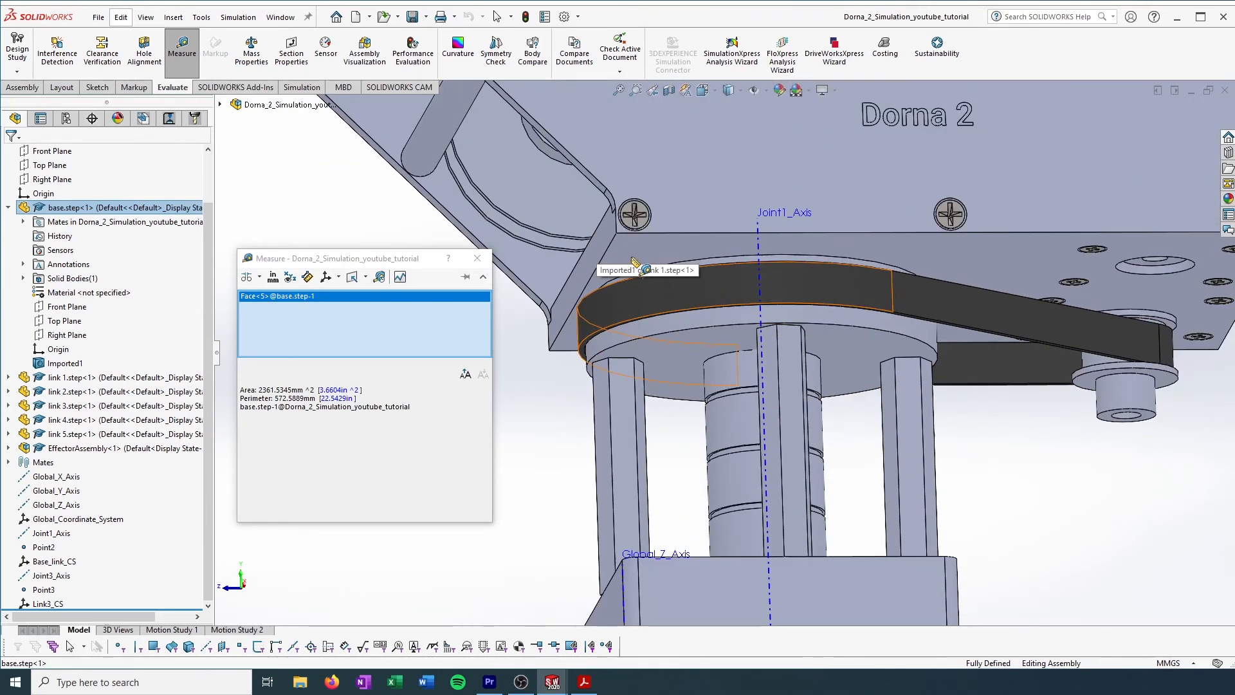
{"action": "scroll", "coordinate": [772, 302], "scroll_direction": "down", "scroll_amount": 6}
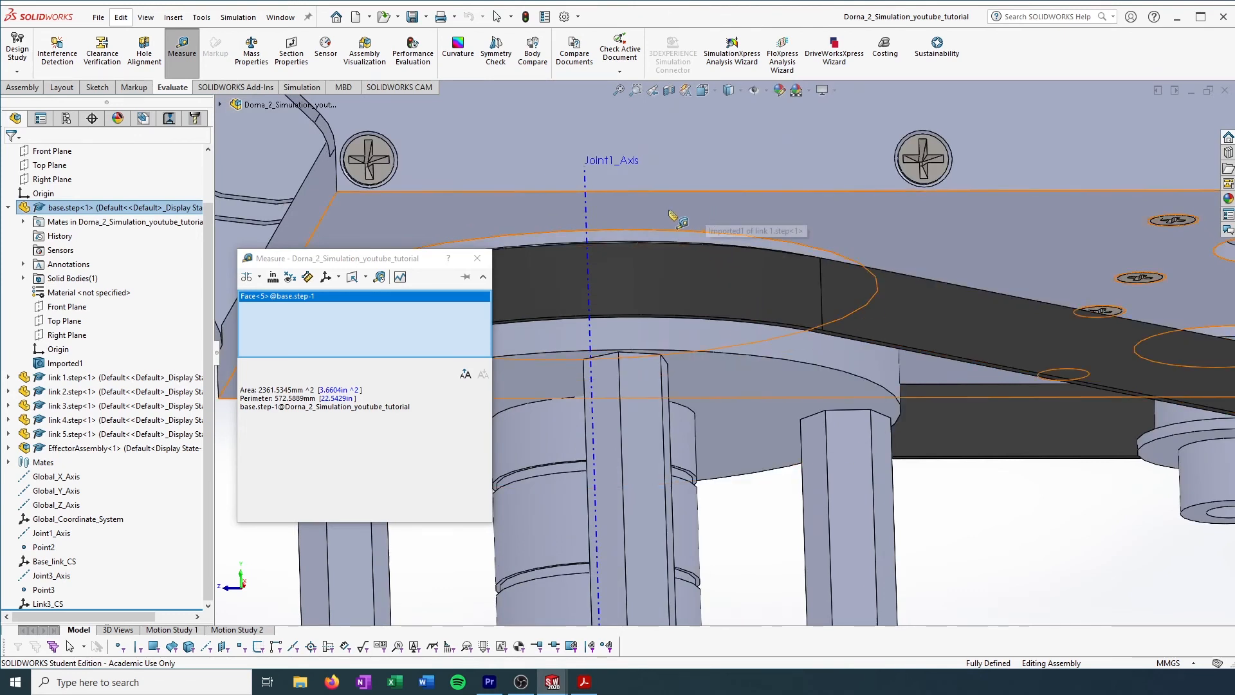
{"action": "left_click", "coordinate": [708, 210]}
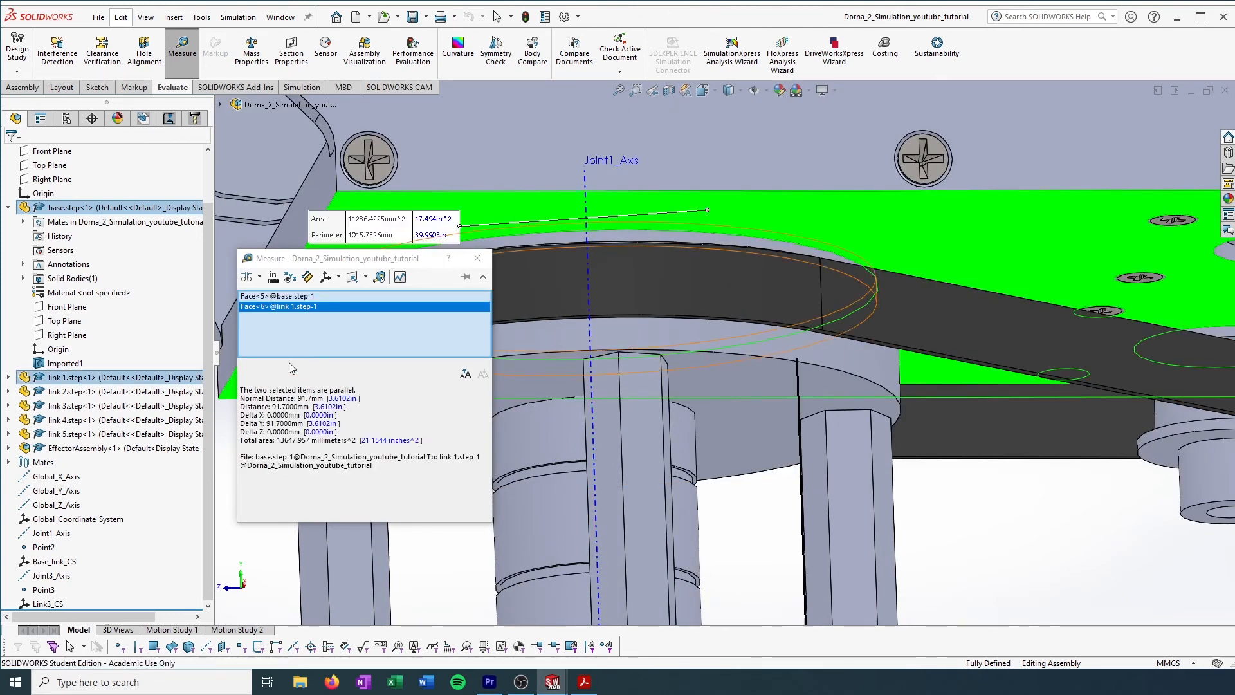
- Highlight the normal distance in the measurement results, close the Measure tool and deselect the measured faces
{"action": "left_click_drag", "start_coordinate": [410, 264], "coordinate": [419, 262]}
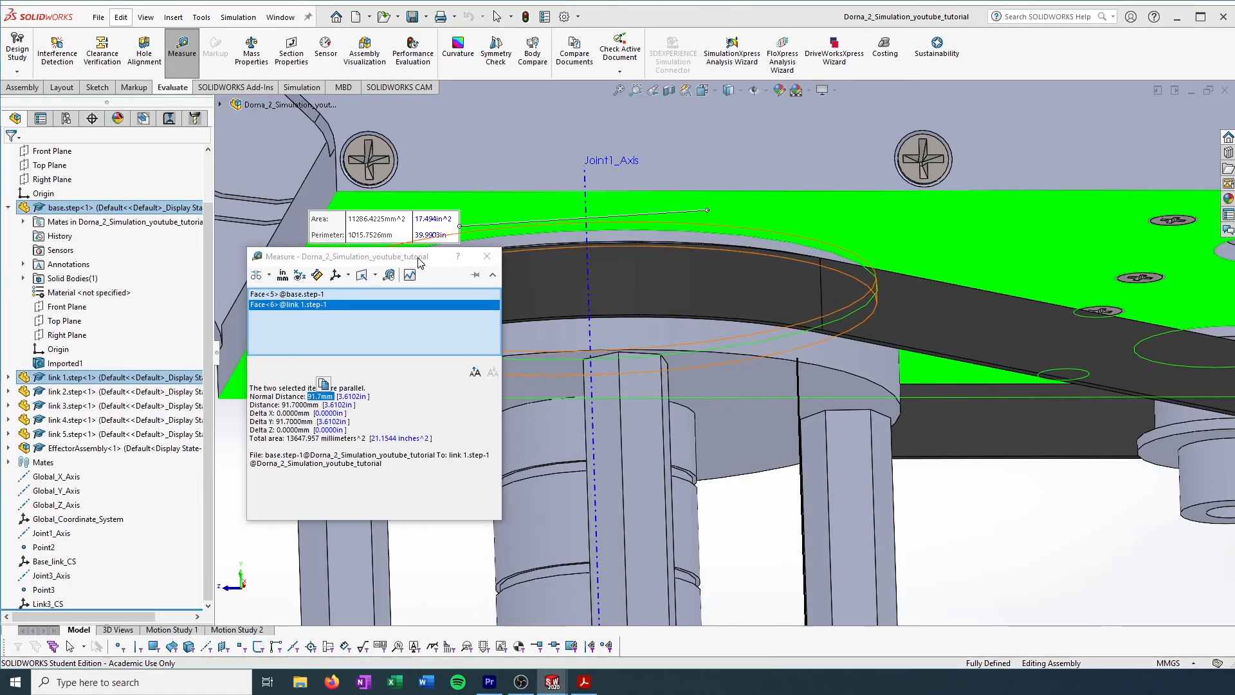
{"action": "double_click", "coordinate": [354, 396]}
{"action": "left_click", "coordinate": [490, 257]}
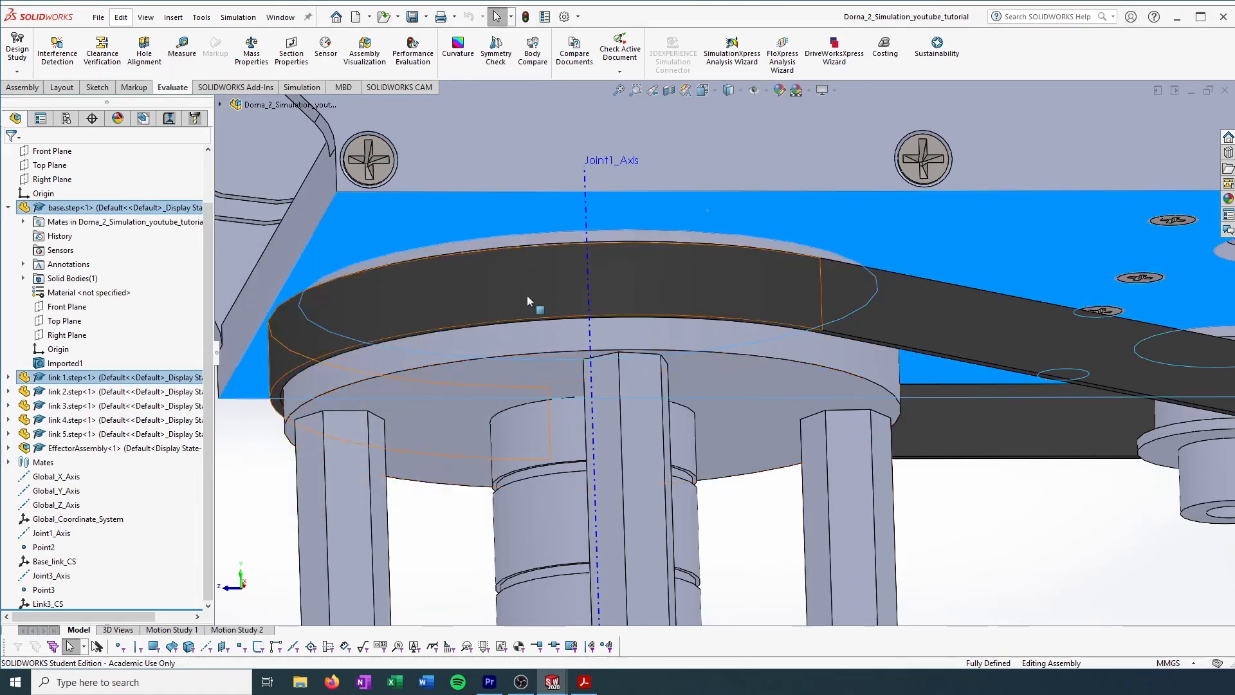
{"action": "scroll", "coordinate": [774, 356], "scroll_direction": "up", "scroll_amount": 5}
{"action": "middle_click_drag", "start_coordinate": [692, 288], "coordinate": [674, 487]}
{"action": "left_click", "coordinate": [600, 430]}
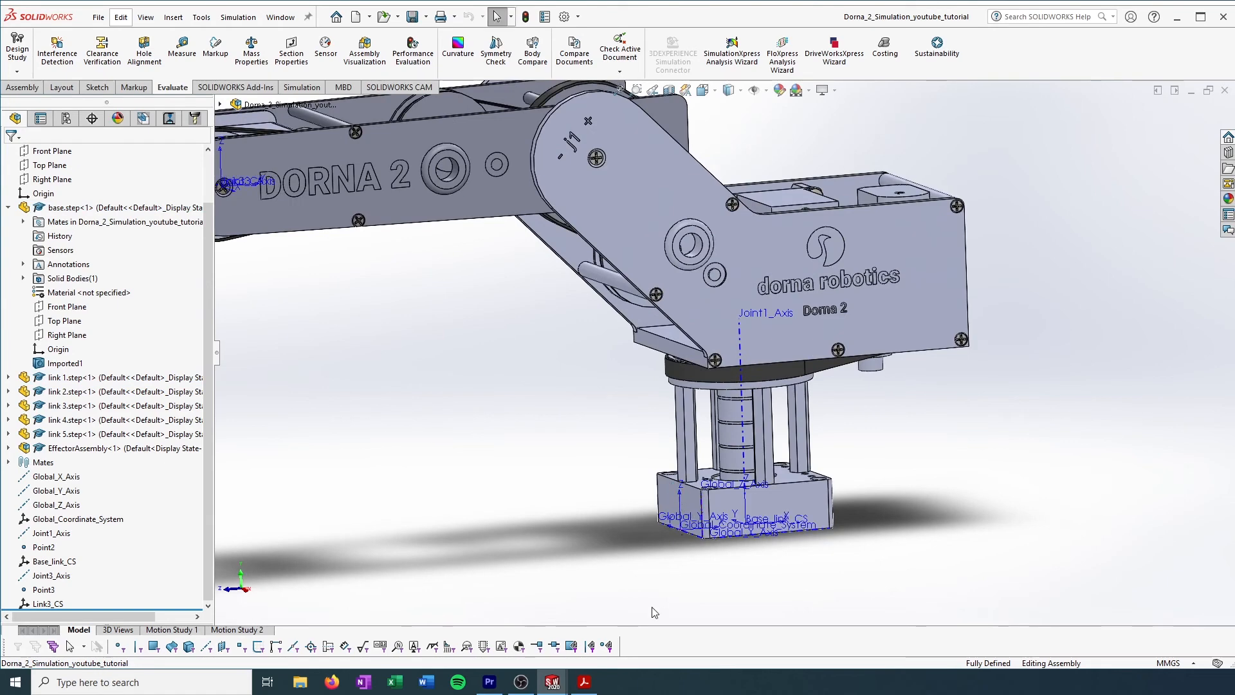
- In the new part's Front Plane sketch, draw a center rectangle of 72 mm by 72 mm centred on the origin
{"action": "scroll", "coordinate": [727, 571], "scroll_direction": "down", "scroll_amount": 4}
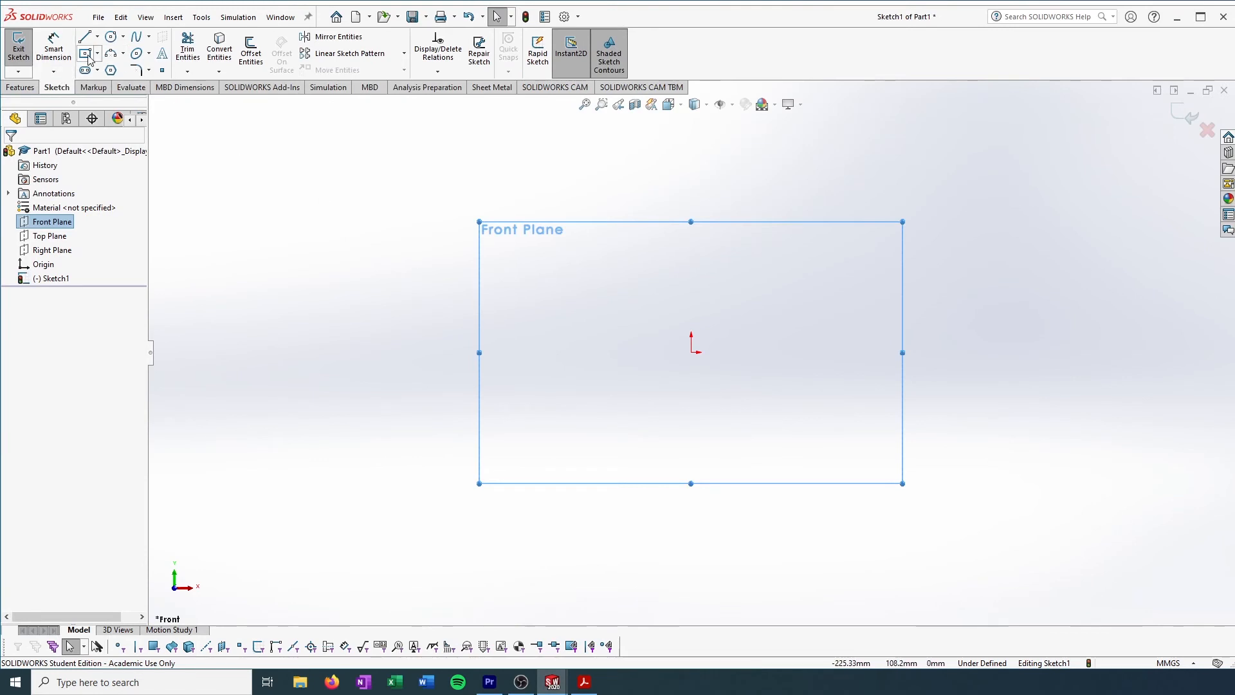
{"action": "left_click", "coordinate": [87, 54]}
{"action": "left_click", "coordinate": [691, 352]}
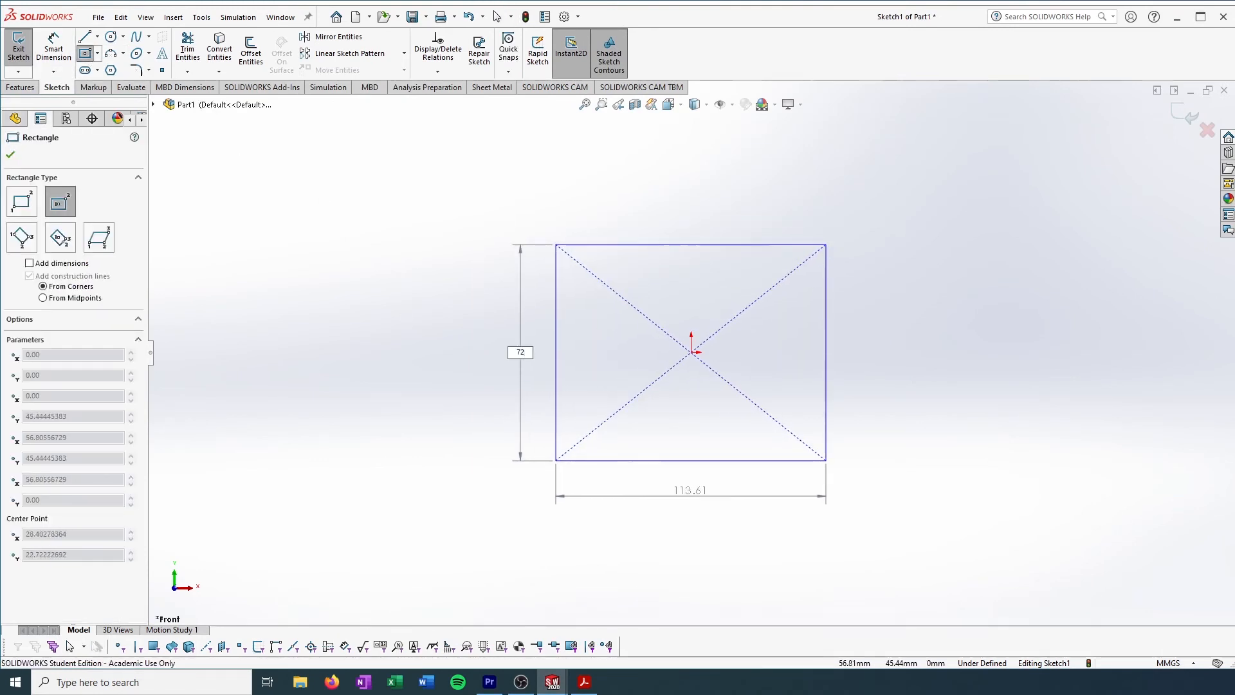
{"action": "key", "text": "Tab"}
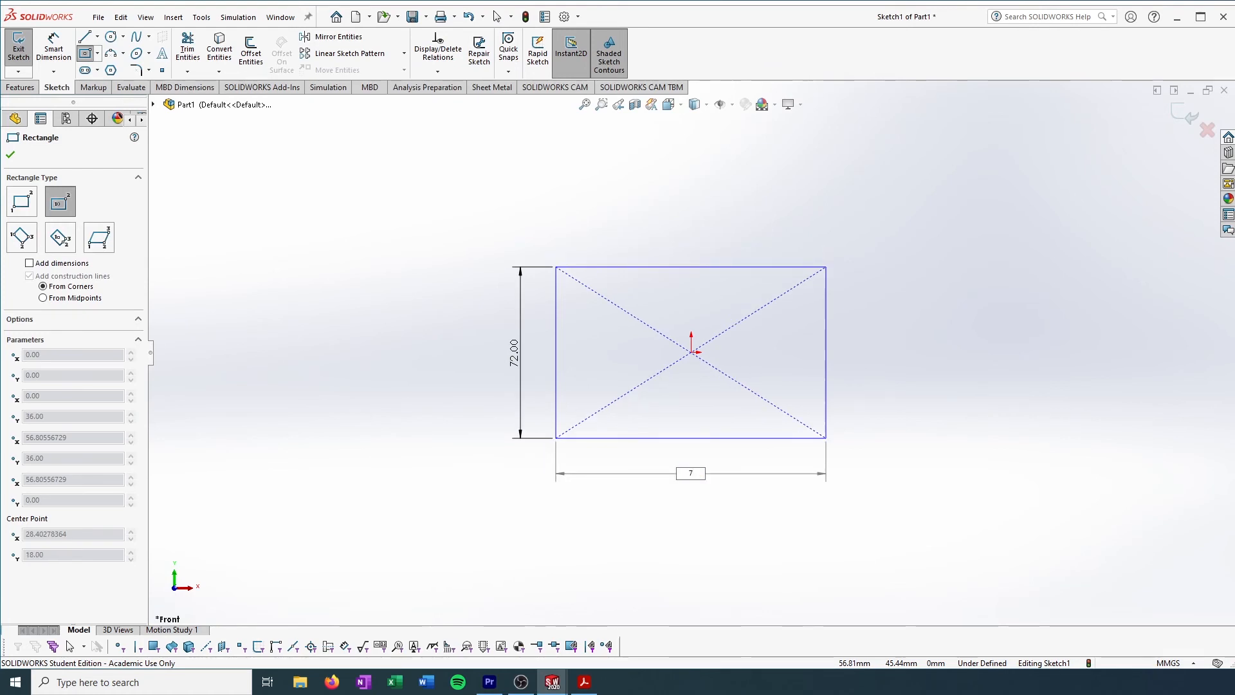
{"action": "type", "text": "72"}
{"action": "key", "text": "Return"}
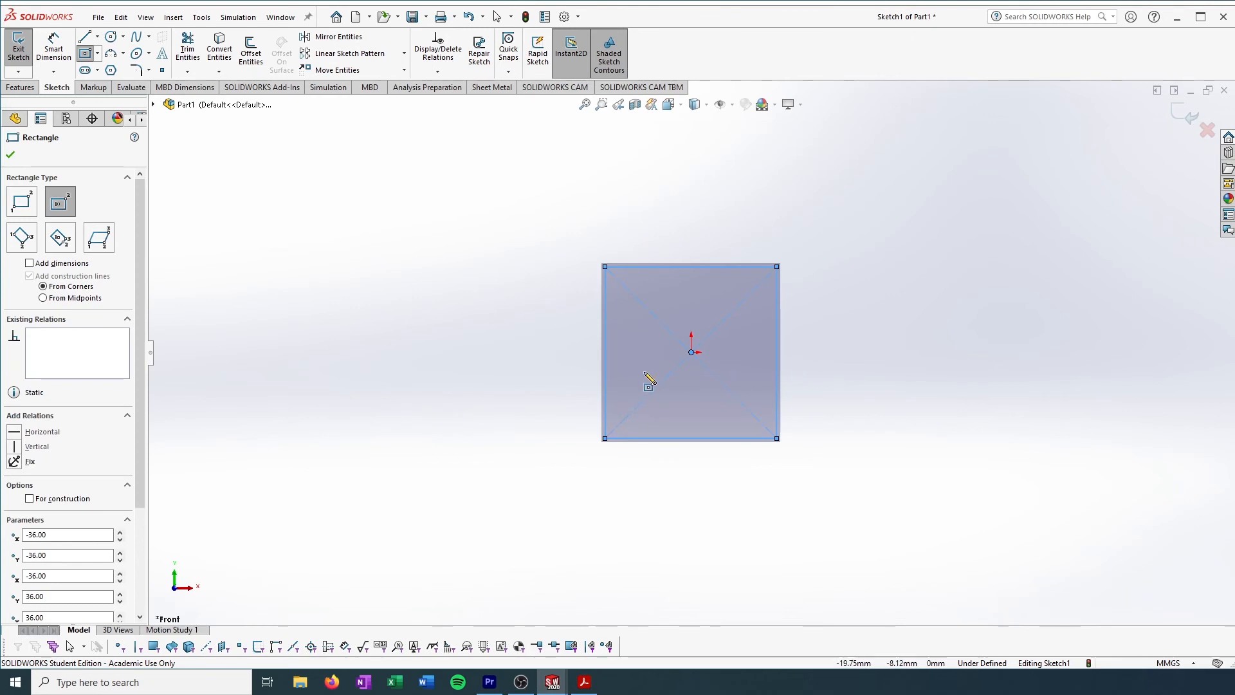
- Extrude the square sketch as a blind boss with a depth of 90 mm
{"action": "left_click", "coordinate": [21, 87]}
{"action": "left_click", "coordinate": [24, 50]}
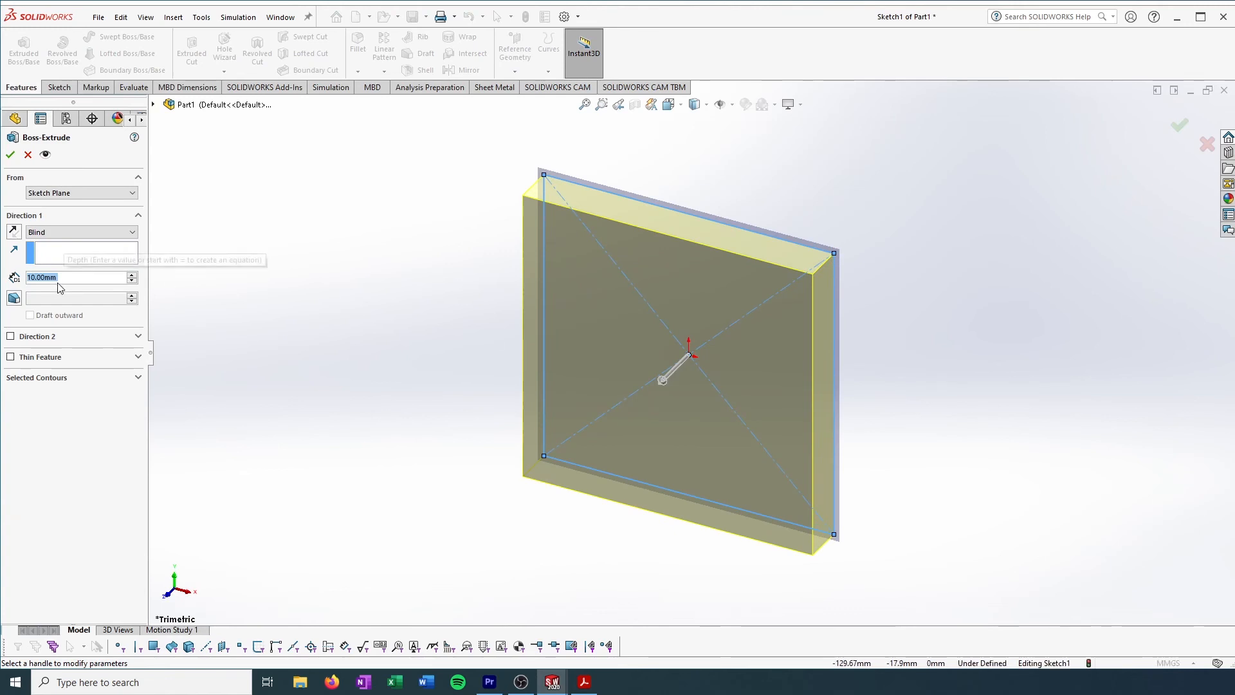
{"action": "type", "text": "90"}
{"action": "key", "text": "Return"}
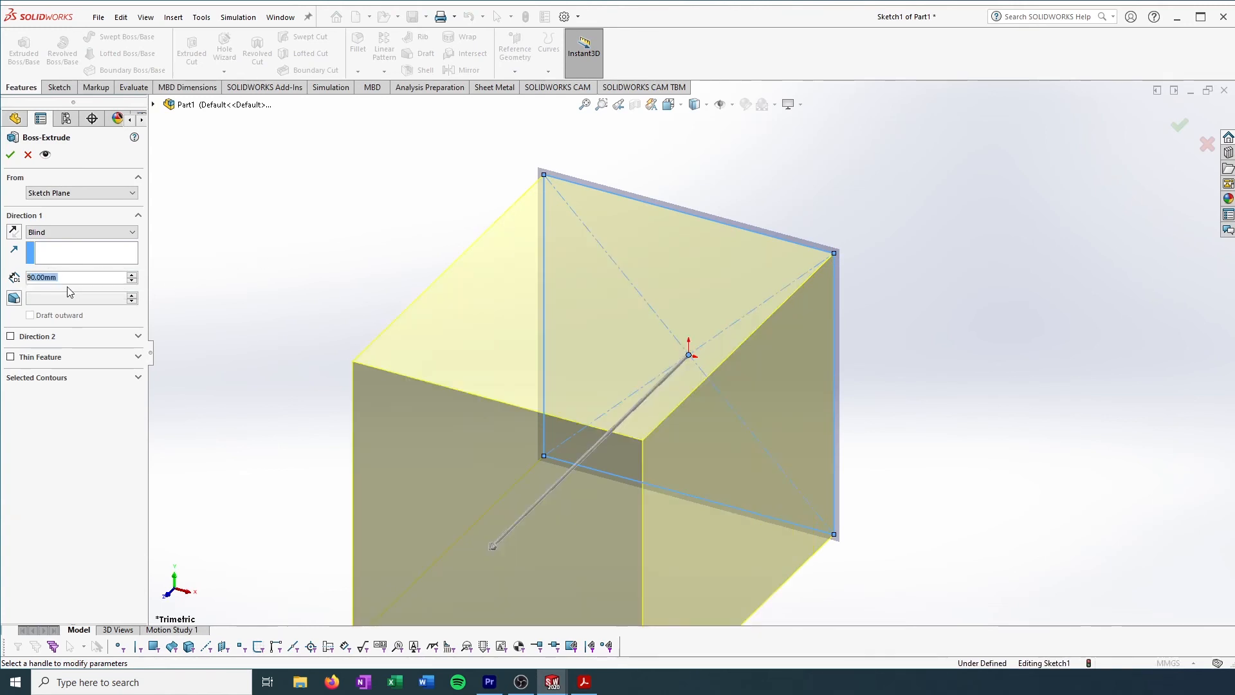
{"action": "left_click", "coordinate": [11, 154]}
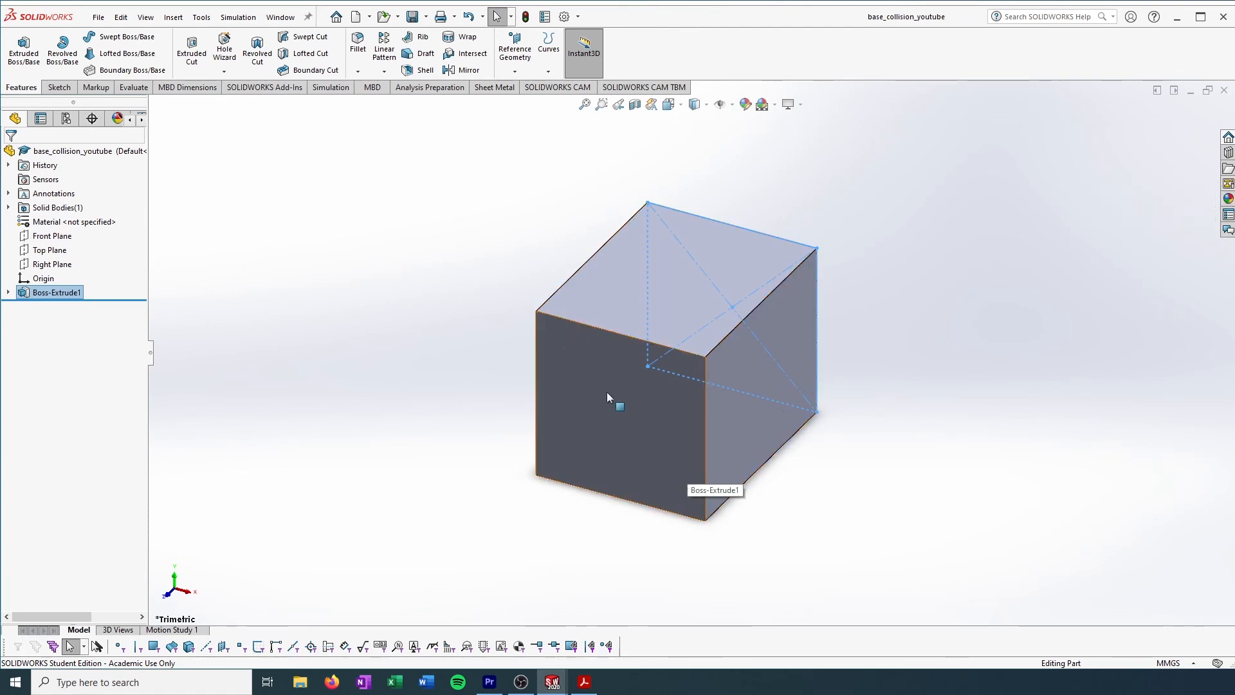
- Open the Glass category in the appearances library
{"action": "left_click", "coordinate": [1228, 198]}
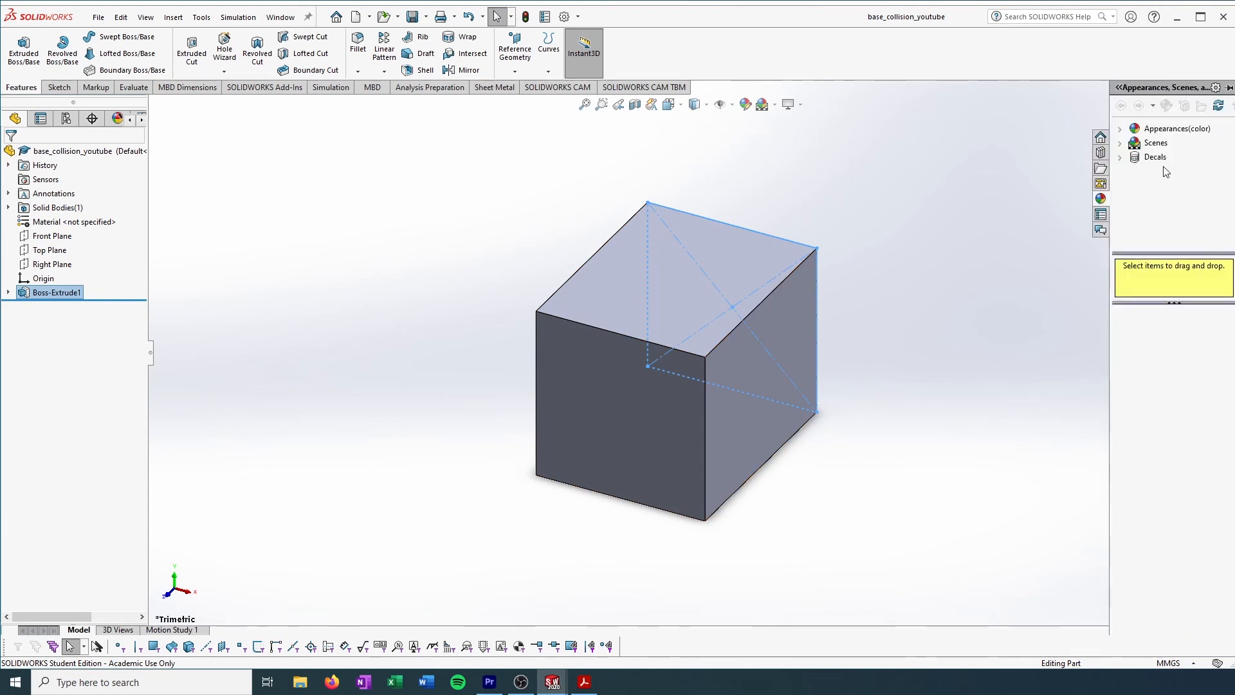
{"action": "left_click", "coordinate": [1155, 132]}
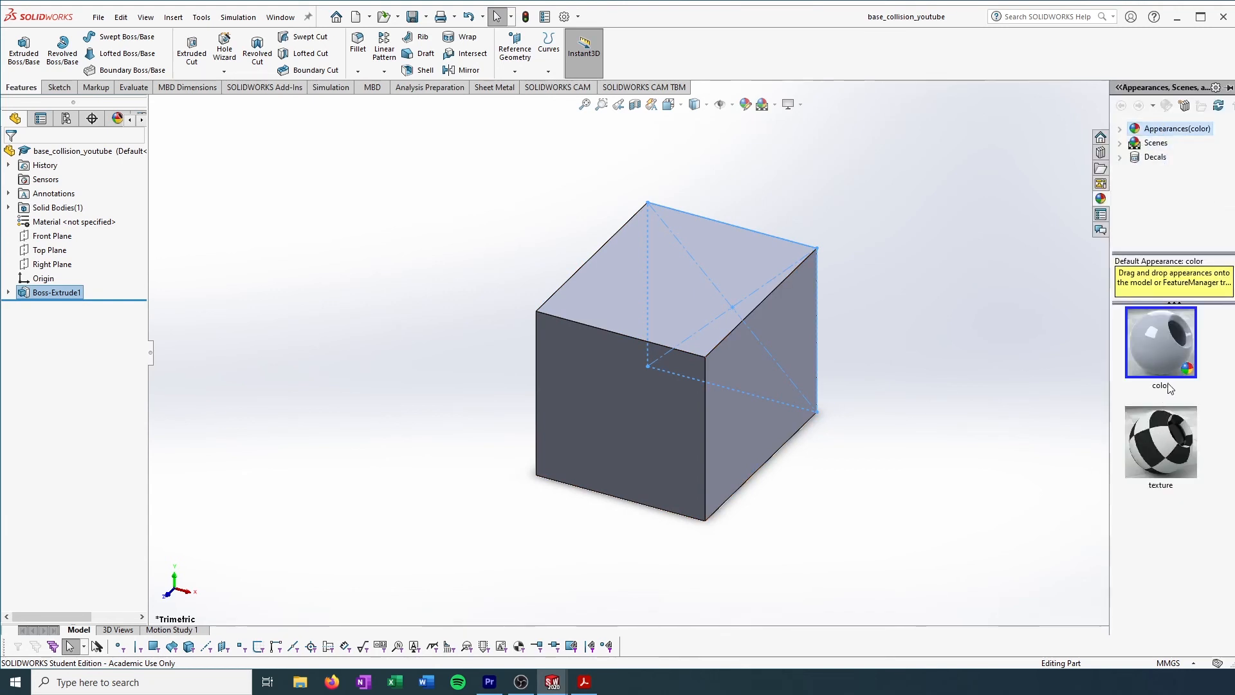
{"action": "left_click", "coordinate": [1120, 129]}
{"action": "scroll", "coordinate": [1173, 216], "scroll_direction": "down", "scroll_amount": 1}
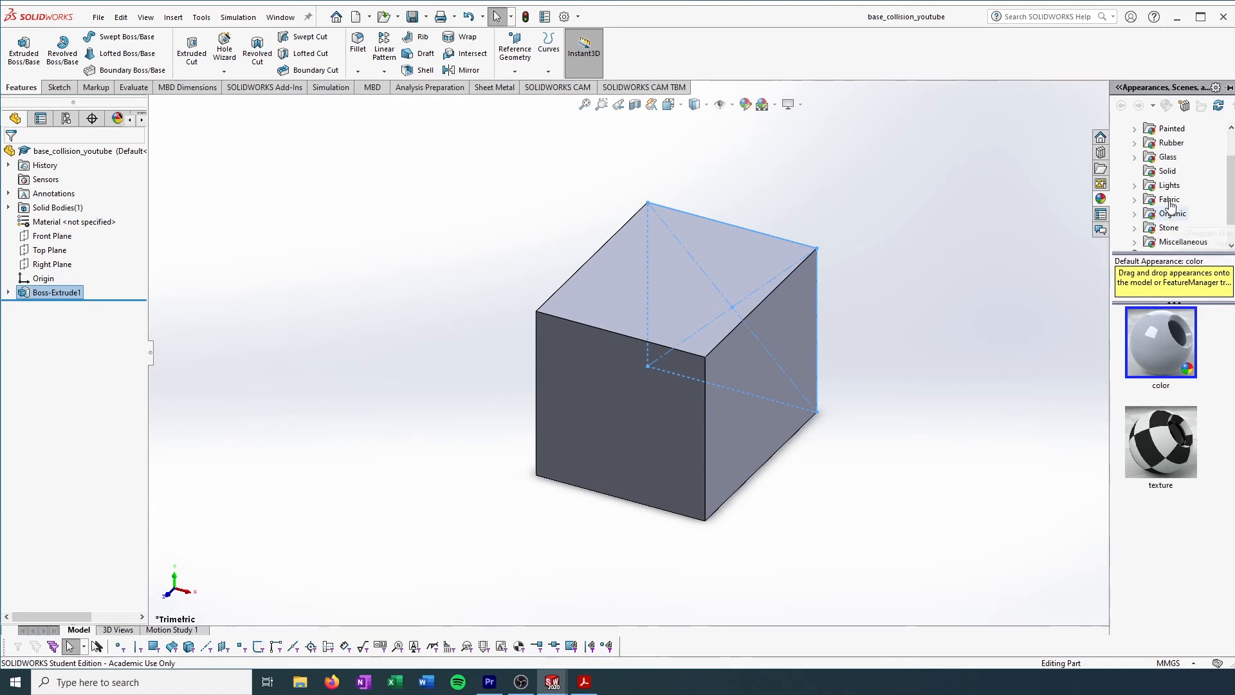
{"action": "left_click", "coordinate": [1135, 157]}
{"action": "left_click", "coordinate": [1167, 157]}
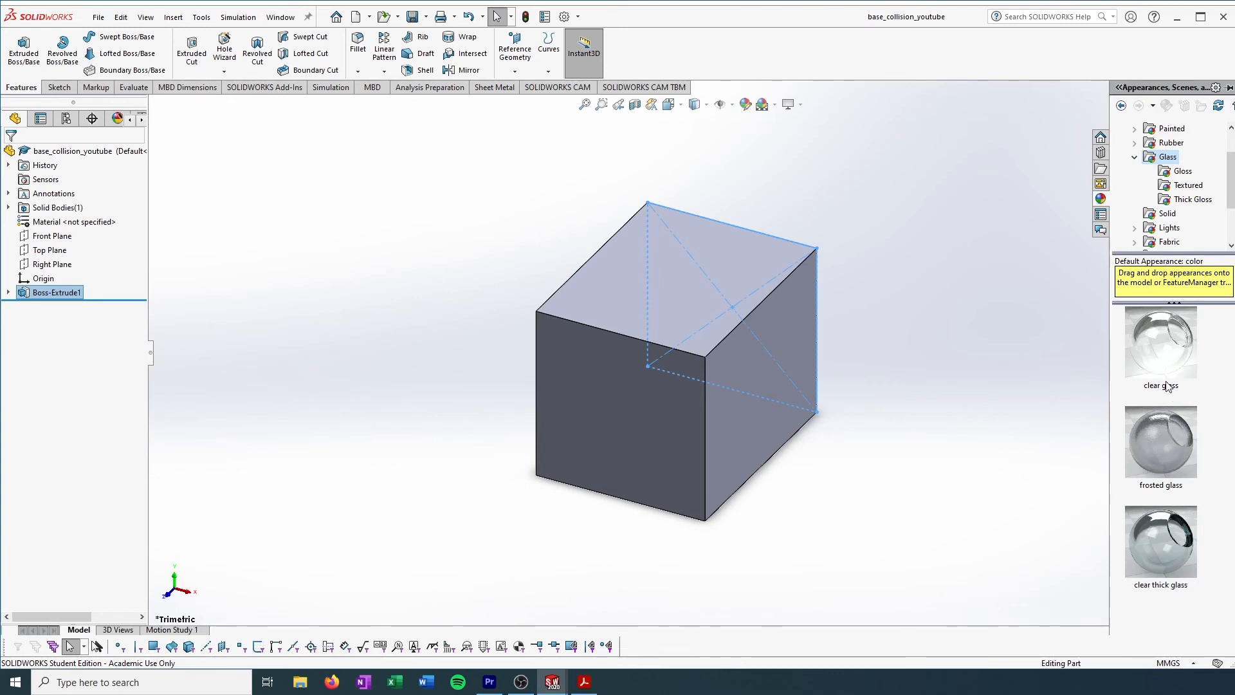
- Browse the Textured and Gloss glass appearances and apply brown glass to the collision box
{"action": "left_click", "coordinate": [1182, 187]}
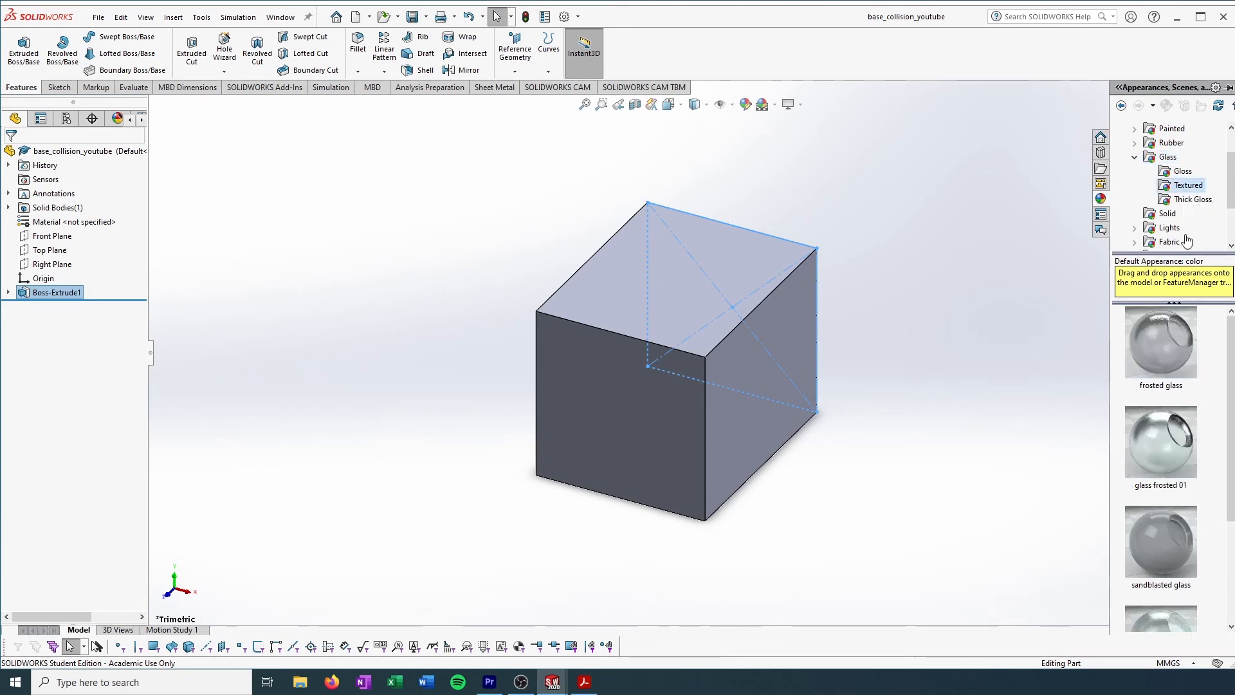
{"action": "scroll", "coordinate": [1181, 428], "scroll_direction": "down", "scroll_amount": 3}
{"action": "scroll", "coordinate": [1181, 425], "scroll_direction": "up", "scroll_amount": 3}
{"action": "left_click", "coordinate": [1171, 160]}
{"action": "left_click", "coordinate": [1176, 172]}
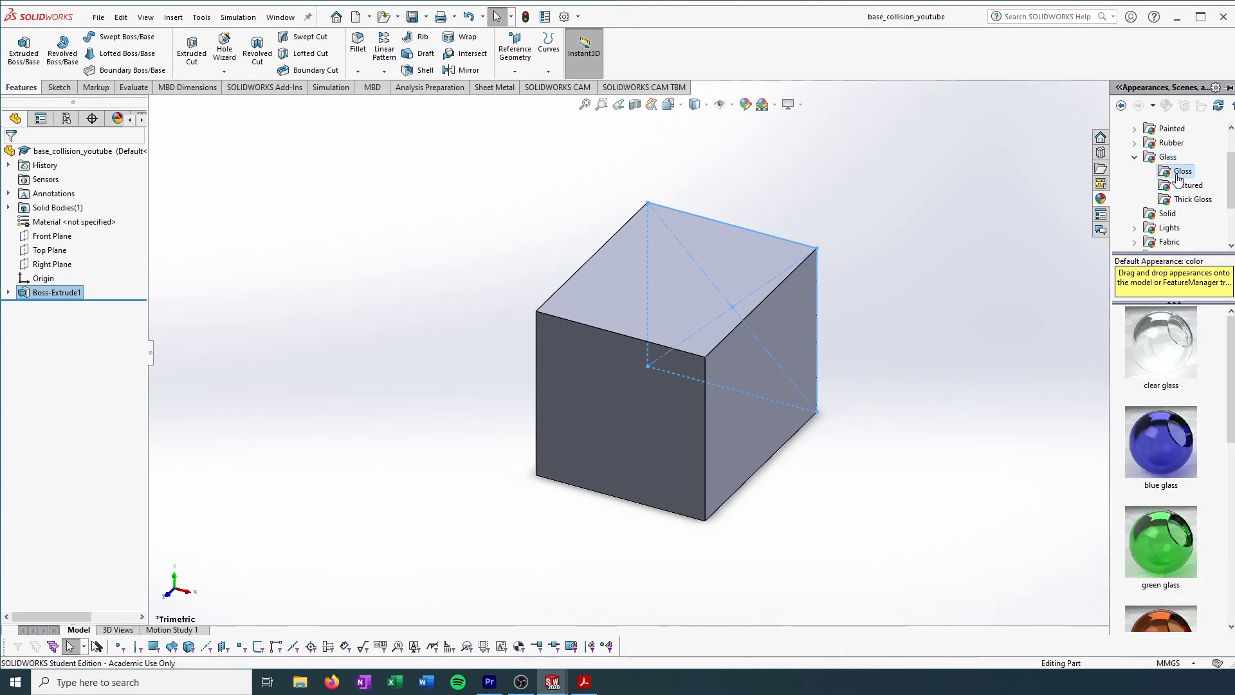
{"action": "scroll", "coordinate": [1161, 398], "scroll_direction": "down", "scroll_amount": 3}
{"action": "left_click", "coordinate": [1162, 340]}
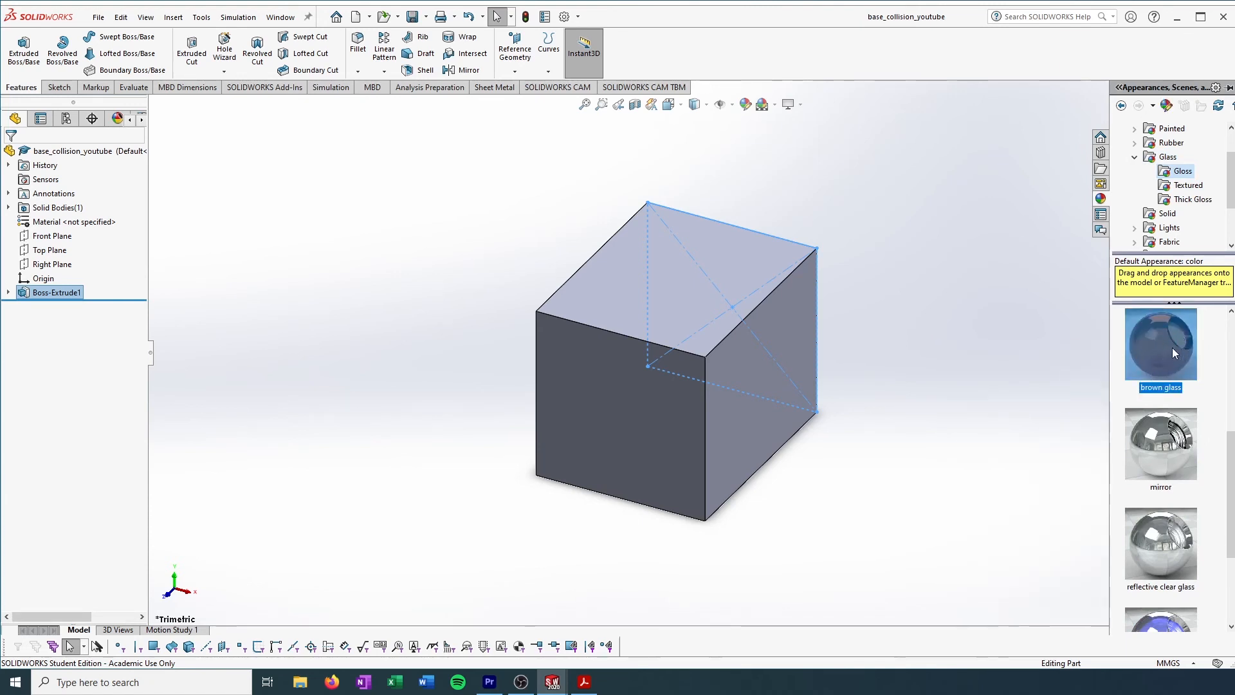
{"action": "double_click", "coordinate": [1172, 348]}
{"action": "middle_click_drag", "start_coordinate": [696, 416], "coordinate": [739, 367]}
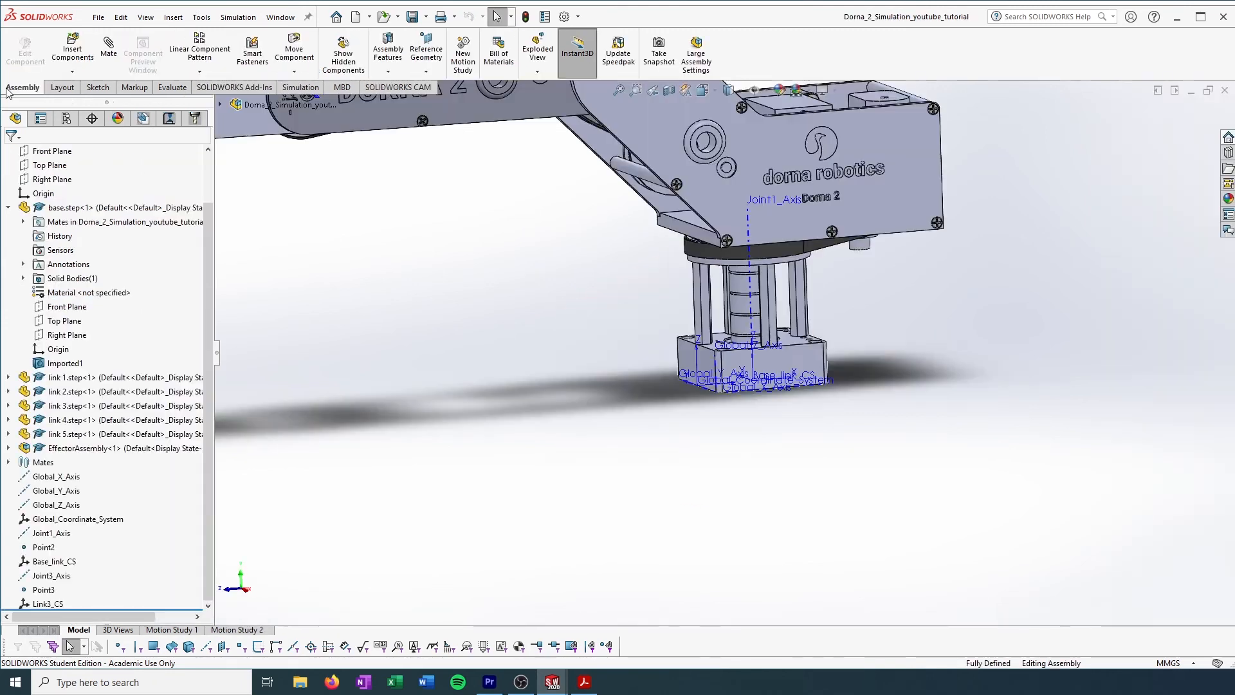
- Insert the base_collision_youtube part into the assembly, placing it beside the robot base
{"action": "left_click", "coordinate": [74, 48]}
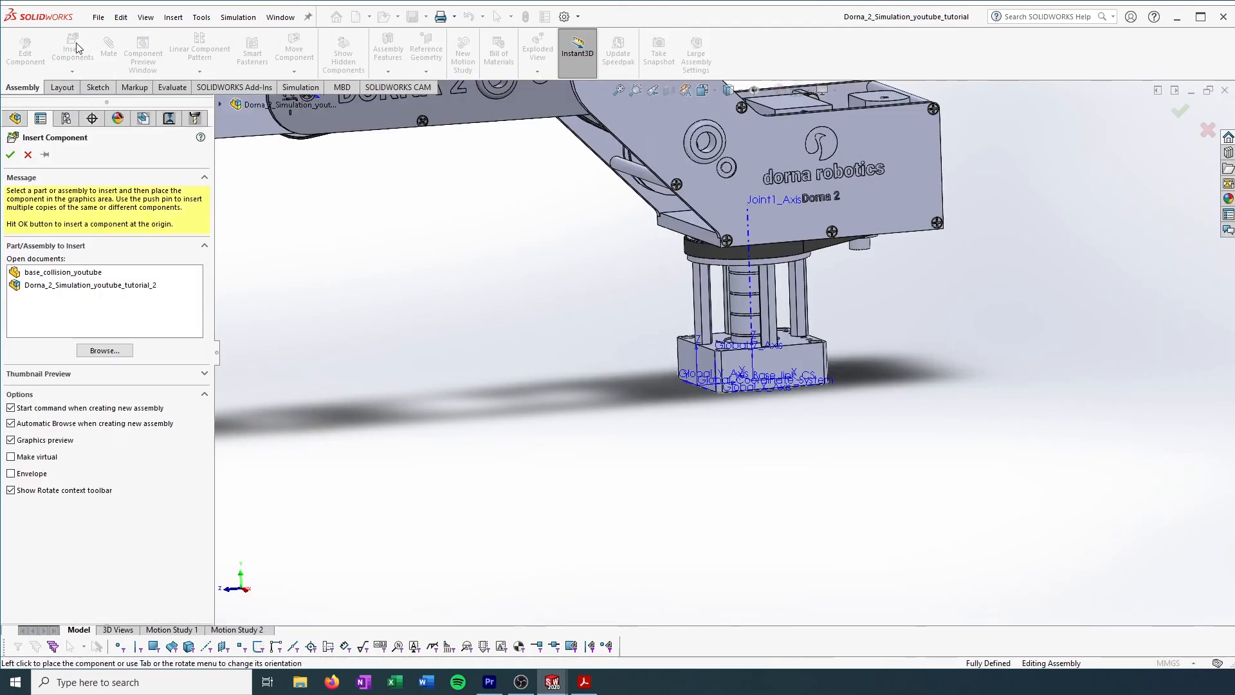
{"action": "left_click", "coordinate": [54, 273]}
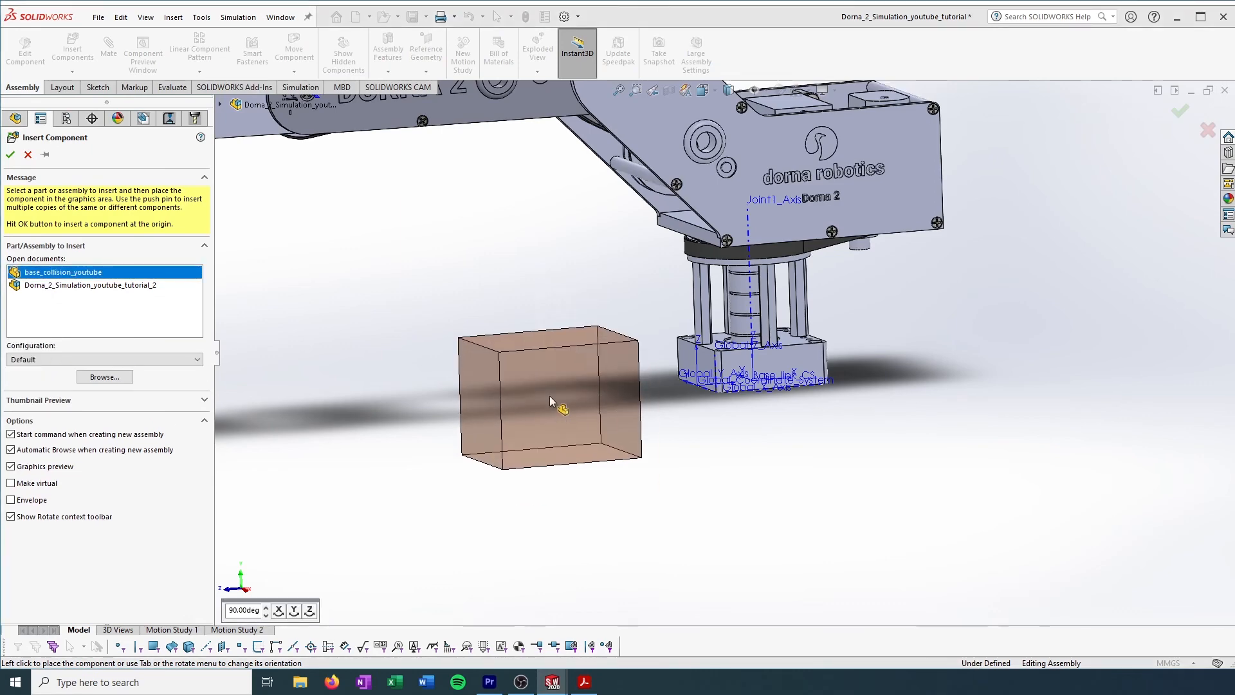
{"action": "left_click", "coordinate": [446, 403]}
{"action": "middle_click_drag", "start_coordinate": [494, 417], "coordinate": [522, 435]}
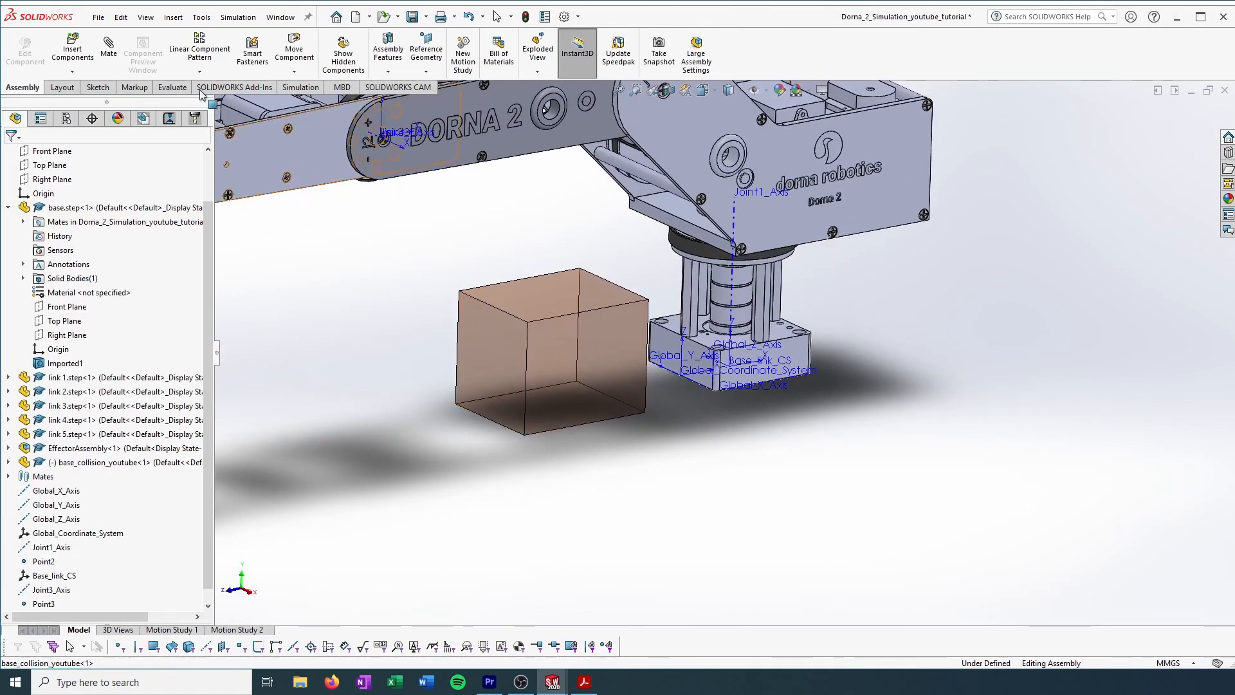
- Mate an end face of the collision box coincident with the underside of the robot base, with the mate alignment flipped
{"action": "left_click", "coordinate": [109, 51]}
{"action": "left_click", "coordinate": [486, 318]}
{"action": "middle_click_drag", "start_coordinate": [528, 349], "coordinate": [817, 281]}
{"action": "scroll", "coordinate": [709, 382], "scroll_direction": "down", "scroll_amount": 6}
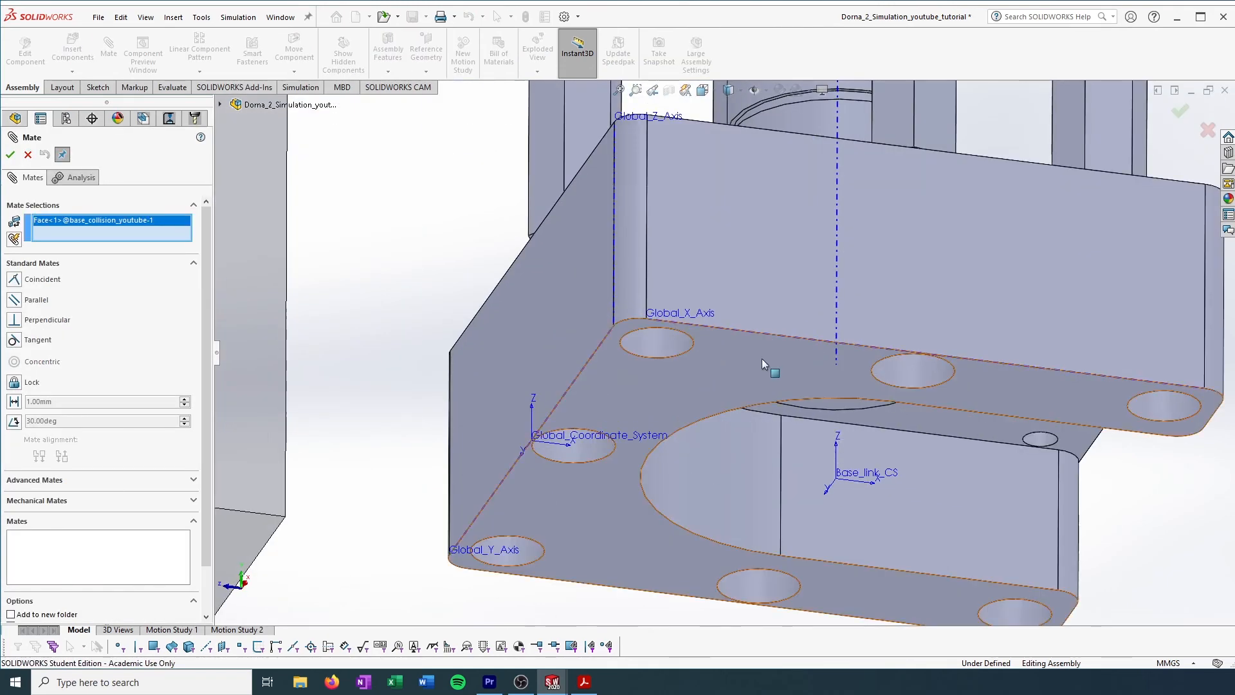
{"action": "left_click", "coordinate": [730, 378]}
{"action": "scroll", "coordinate": [728, 372], "scroll_direction": "up", "scroll_amount": 8}
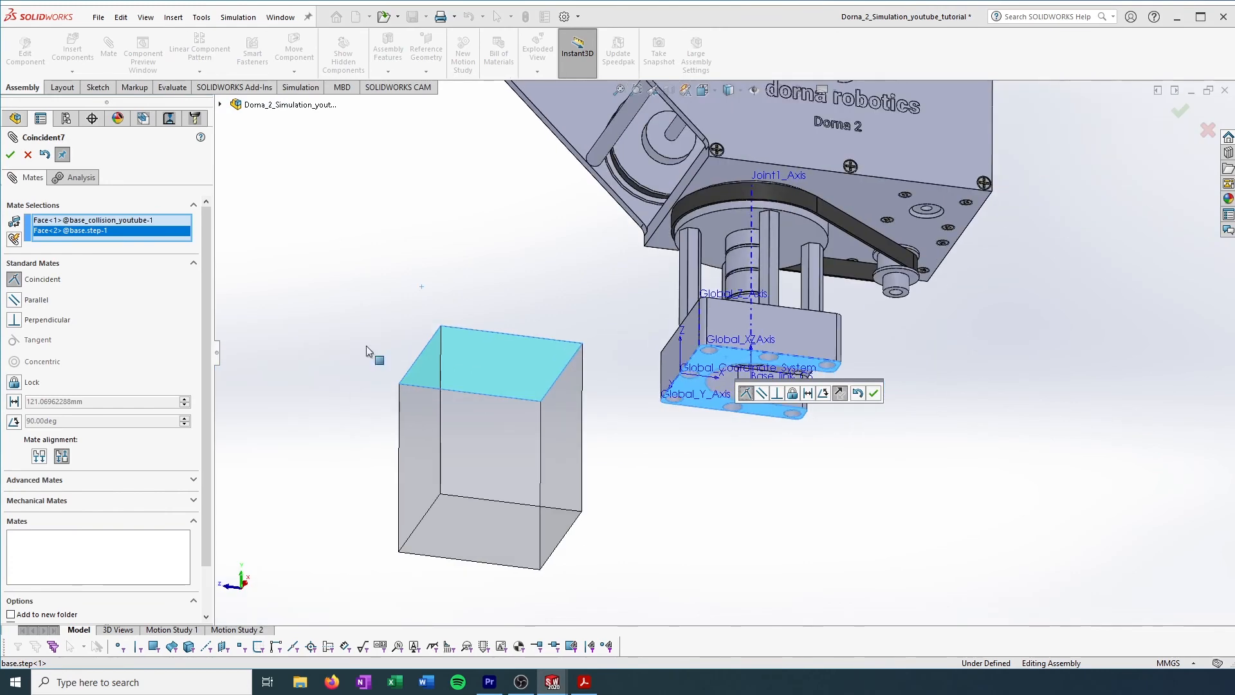
{"action": "left_click", "coordinate": [39, 458]}
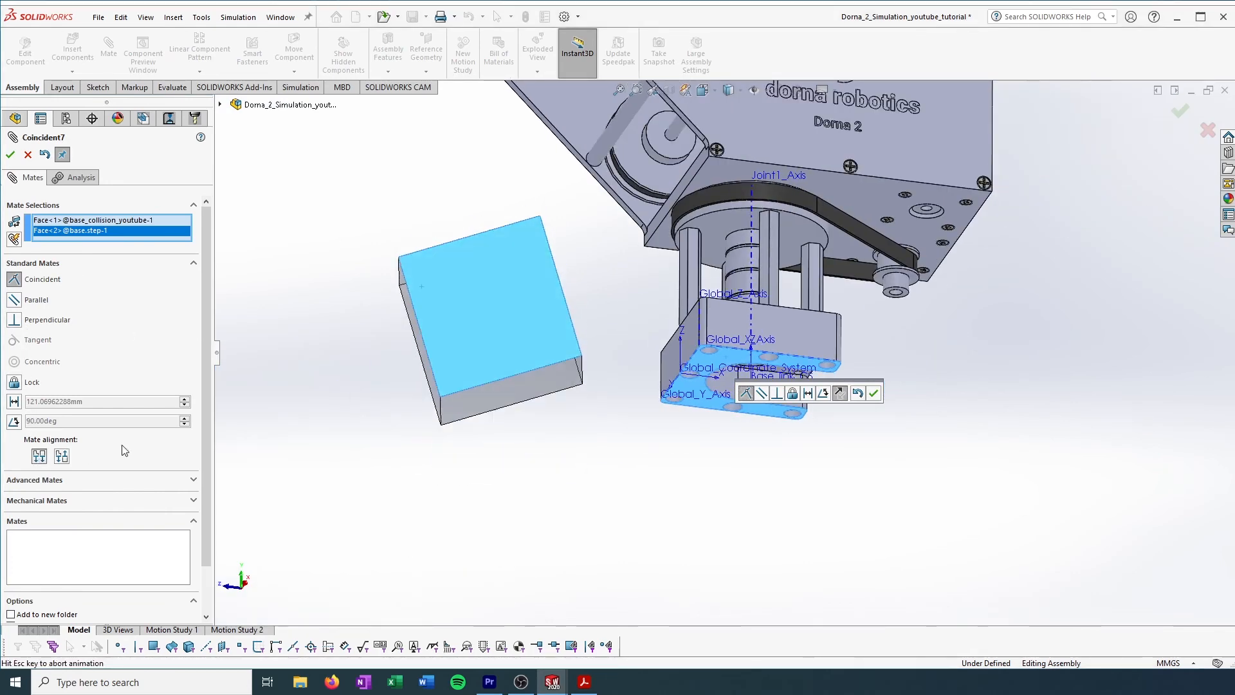
{"action": "left_click", "coordinate": [11, 155]}
- Inspect the reference planes of the base and the collision box for one that runs through the centre of the base
{"action": "middle_click_drag", "start_coordinate": [519, 270], "coordinate": [587, 366]}
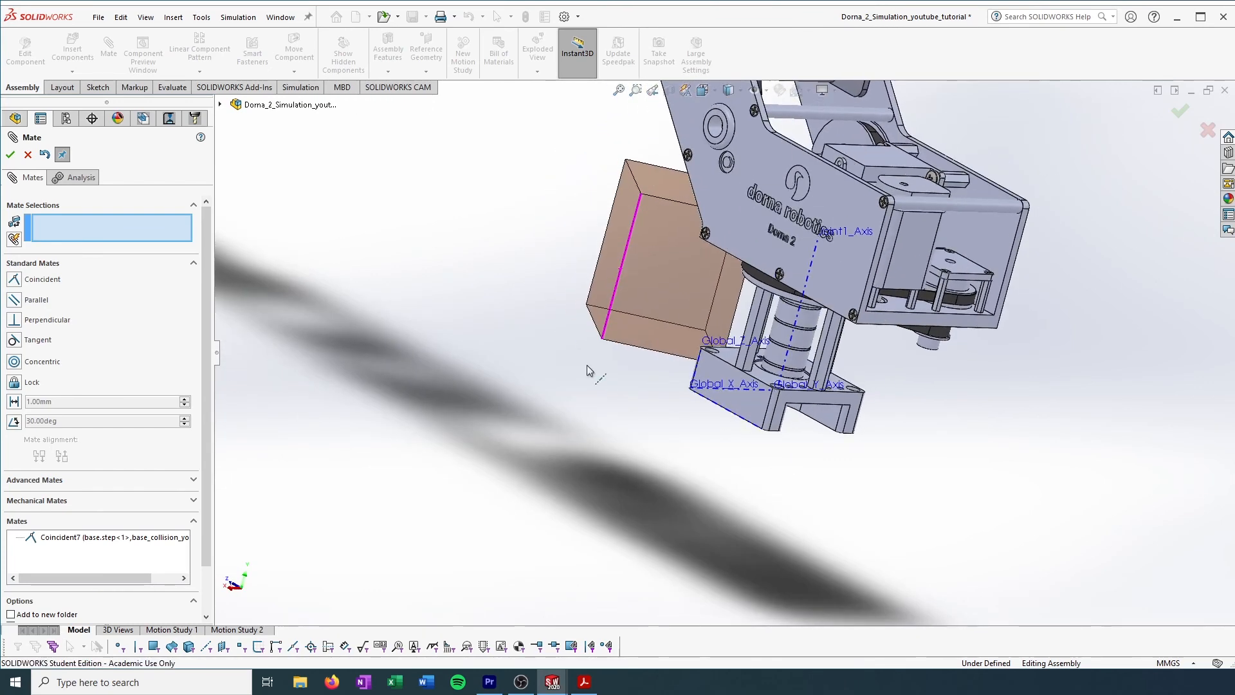
{"action": "mouse_move", "coordinate": [812, 330]}
{"action": "middle_mouse_down"}
{"action": "mouse_move", "coordinate": [696, 322]}
{"action": "mouse_move", "coordinate": [790, 294]}
{"action": "mouse_move", "coordinate": [819, 308]}
{"action": "middle_mouse_up"}
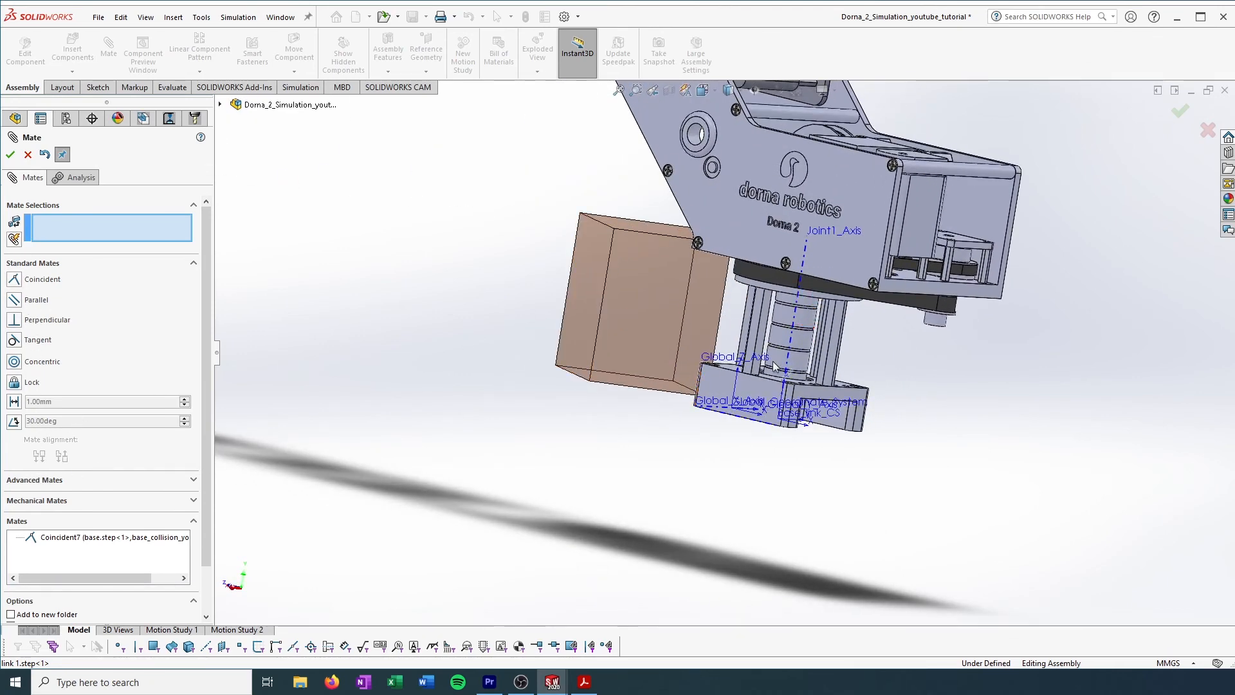
{"action": "left_click", "coordinate": [220, 105]}
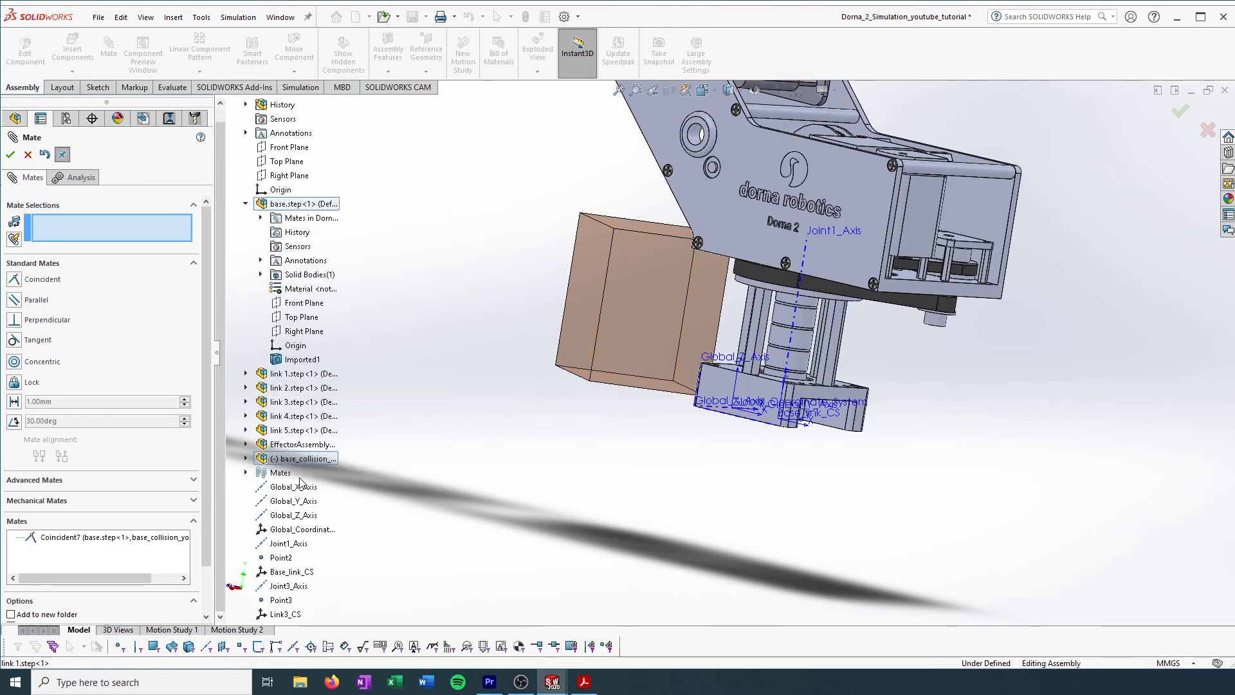
{"action": "scroll", "coordinate": [308, 463], "scroll_direction": "up", "scroll_amount": 1}
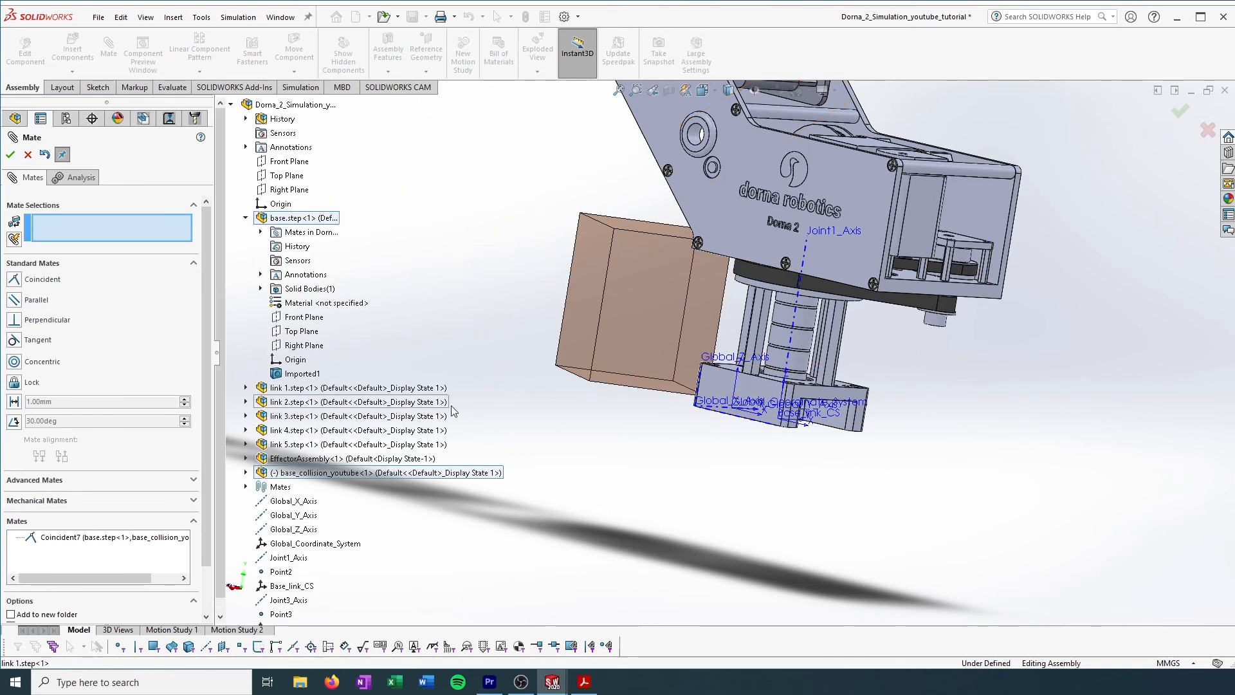
{"action": "left_click", "coordinate": [246, 473]}
{"action": "scroll", "coordinate": [302, 457], "scroll_direction": "down", "scroll_amount": 4}
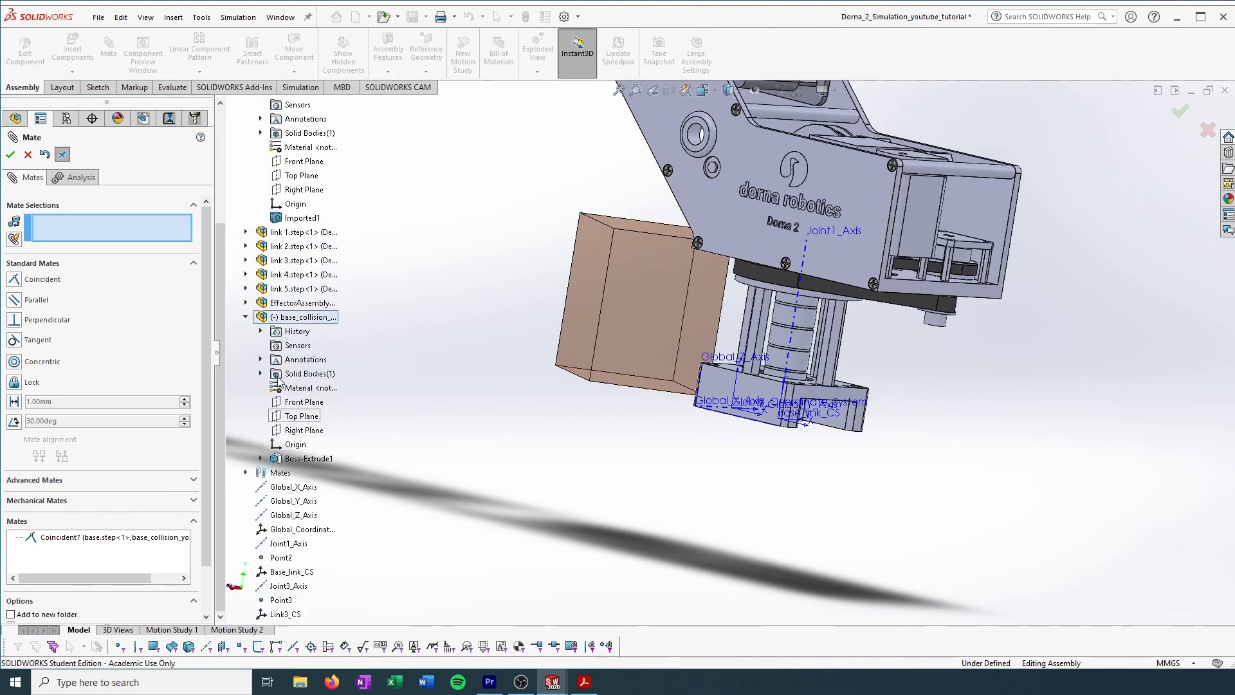
{"action": "left_click", "coordinate": [245, 316]}
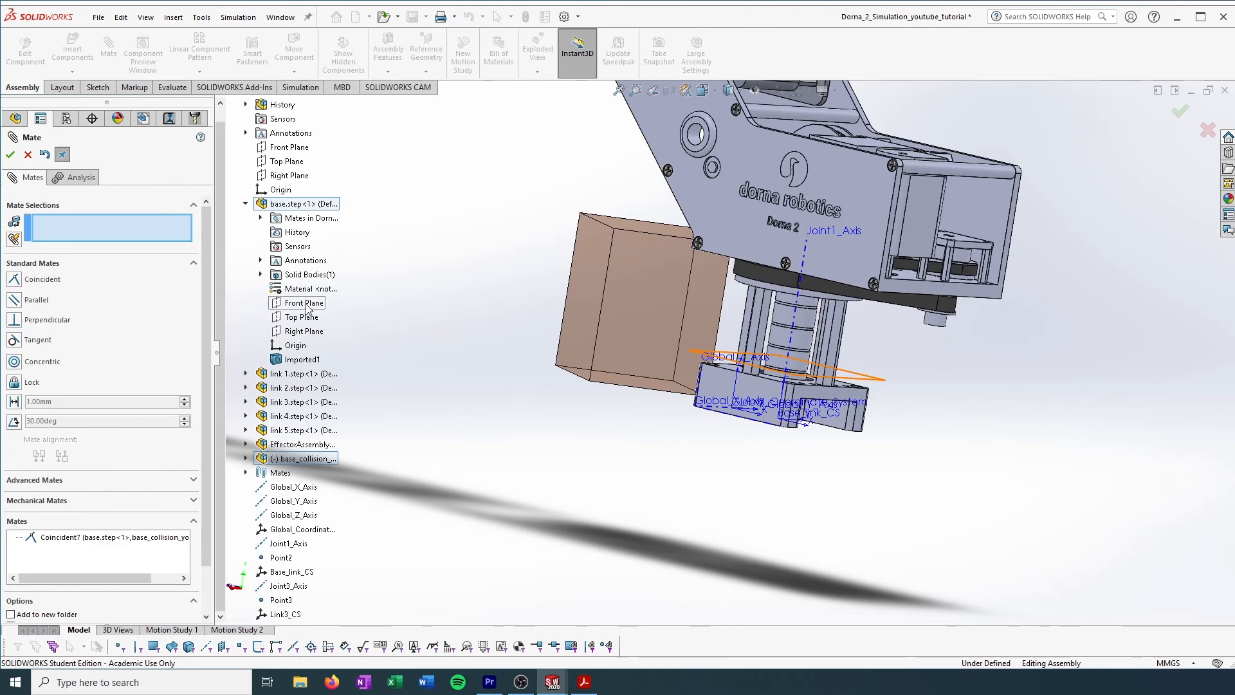
{"action": "left_click", "coordinate": [307, 316]}
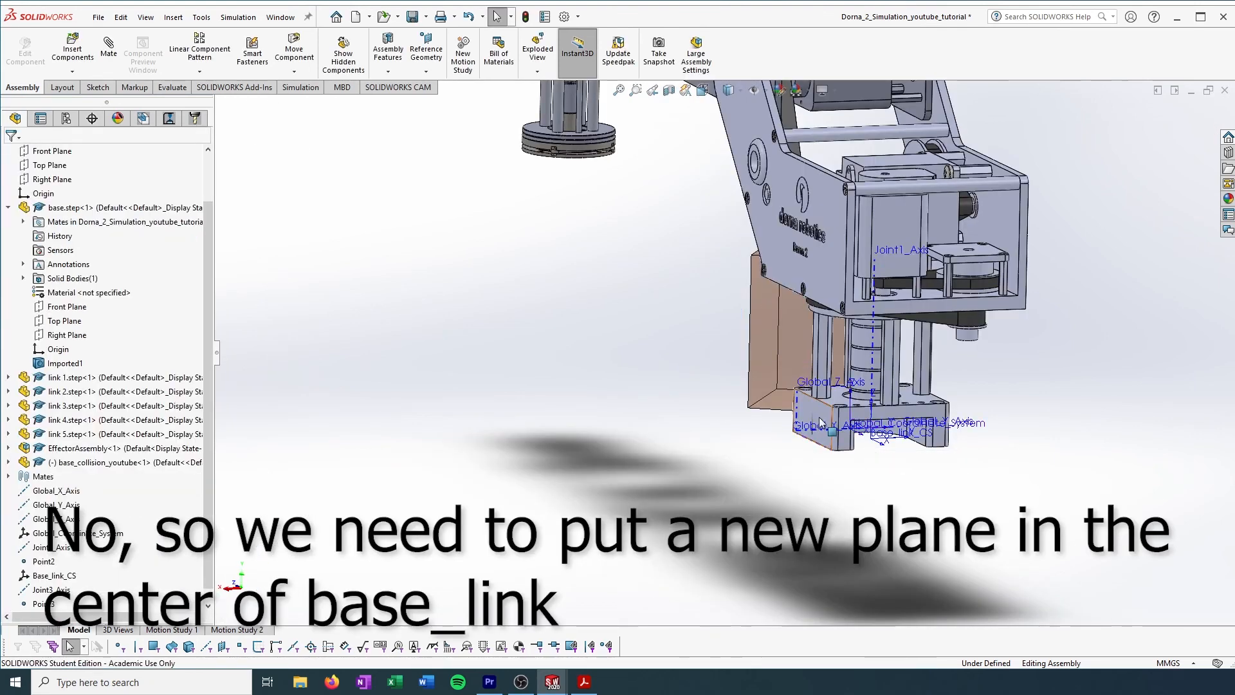
- Create a reference plane midway between two opposite outer side faces of the base block
{"action": "scroll", "coordinate": [796, 438], "scroll_direction": "down", "scroll_amount": 3}
{"action": "middle_click_drag", "start_coordinate": [837, 425], "coordinate": [894, 437]}
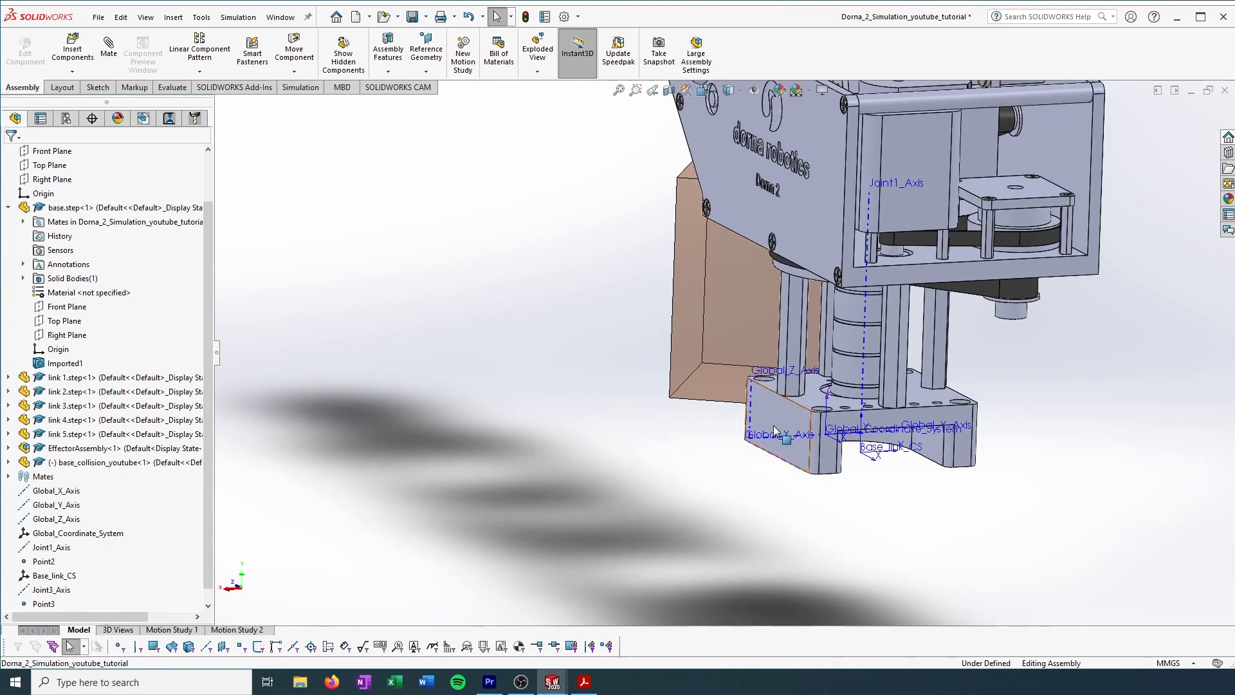
{"action": "left_click", "coordinate": [425, 48]}
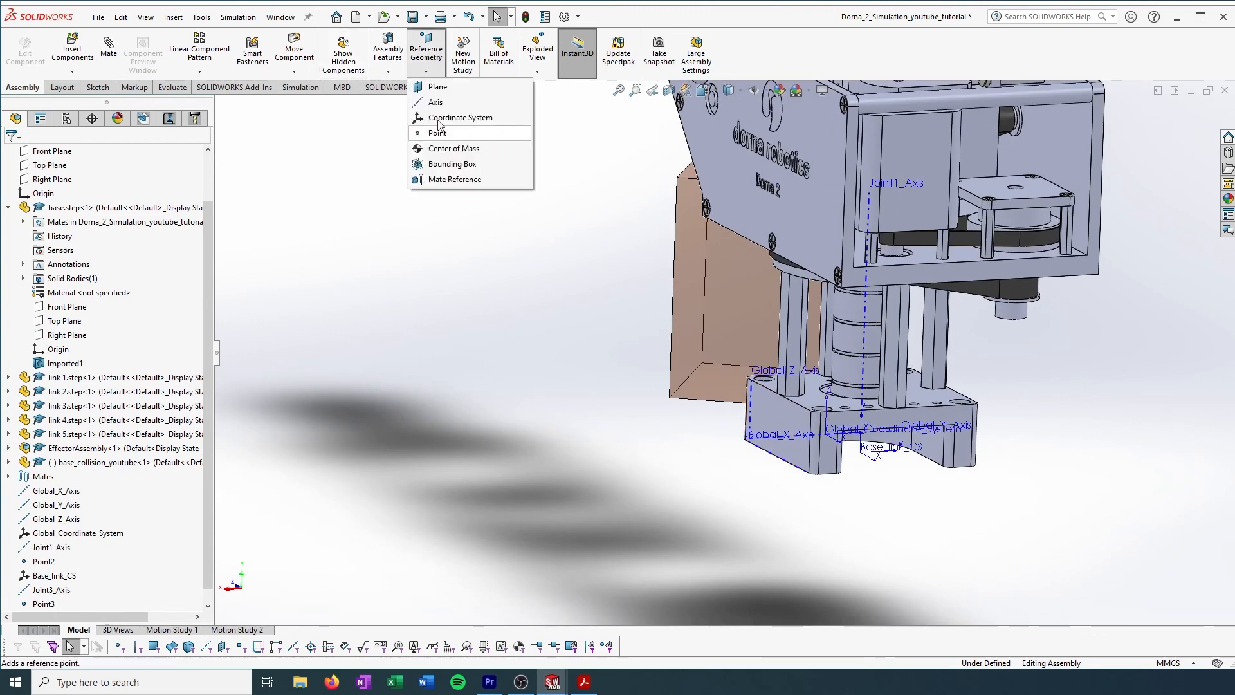
{"action": "left_click", "coordinate": [781, 413]}
{"action": "middle_click_drag", "start_coordinate": [789, 420], "coordinate": [852, 416]}
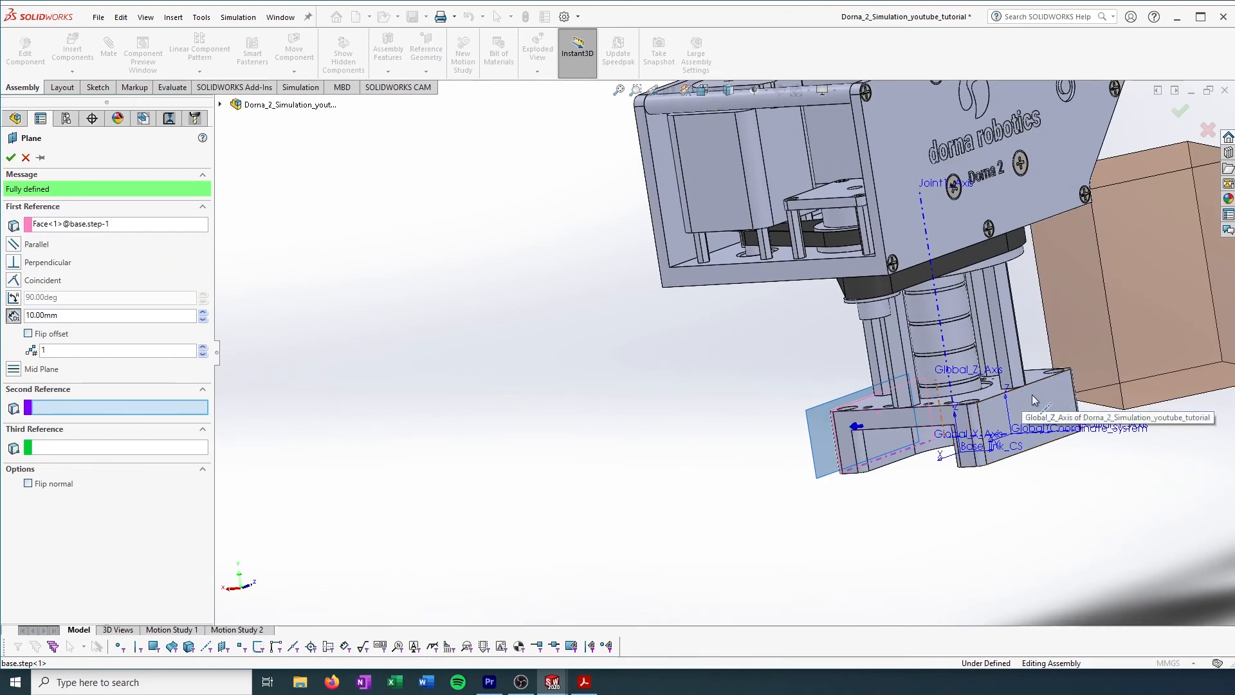
{"action": "left_click", "coordinate": [1048, 402]}
{"action": "middle_click_drag", "start_coordinate": [912, 472], "coordinate": [875, 421]}
{"action": "middle_click_drag", "start_coordinate": [1052, 419], "coordinate": [1039, 444]}
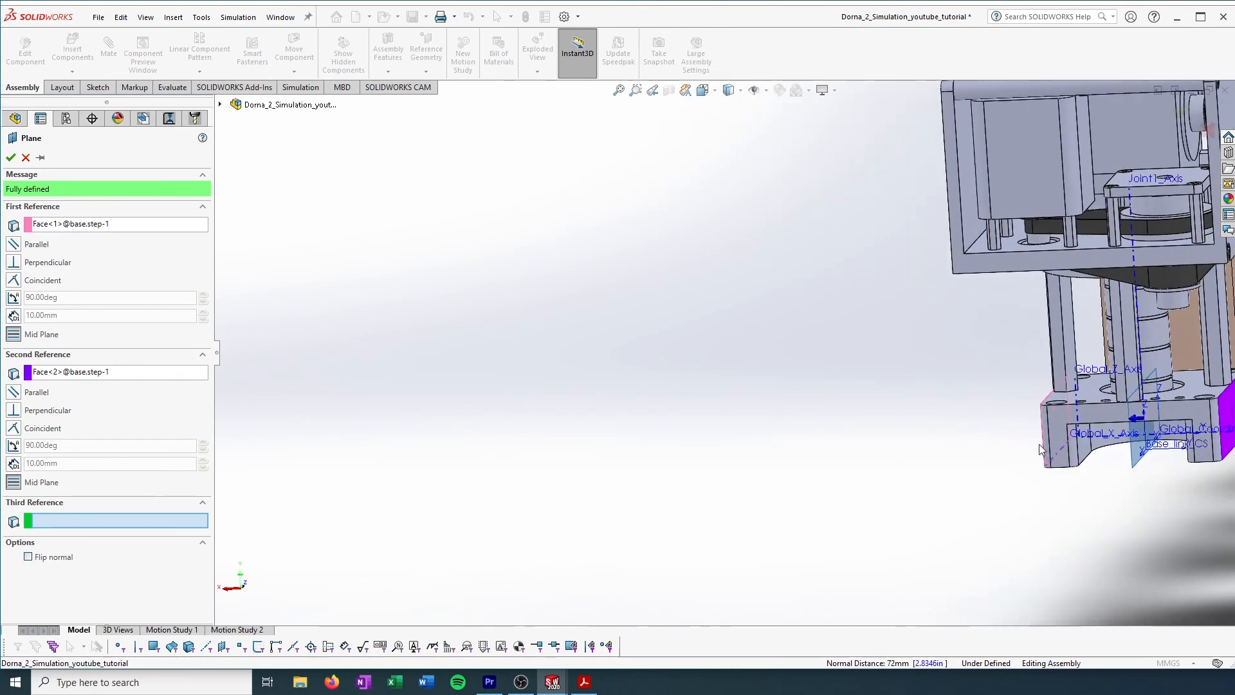
{"action": "scroll", "coordinate": [1161, 430], "scroll_direction": "up", "scroll_amount": 2}
{"action": "scroll", "coordinate": [1087, 402], "scroll_direction": "down", "scroll_amount": 2}
{"action": "scroll", "coordinate": [1028, 386], "scroll_direction": "down", "scroll_amount": 1}
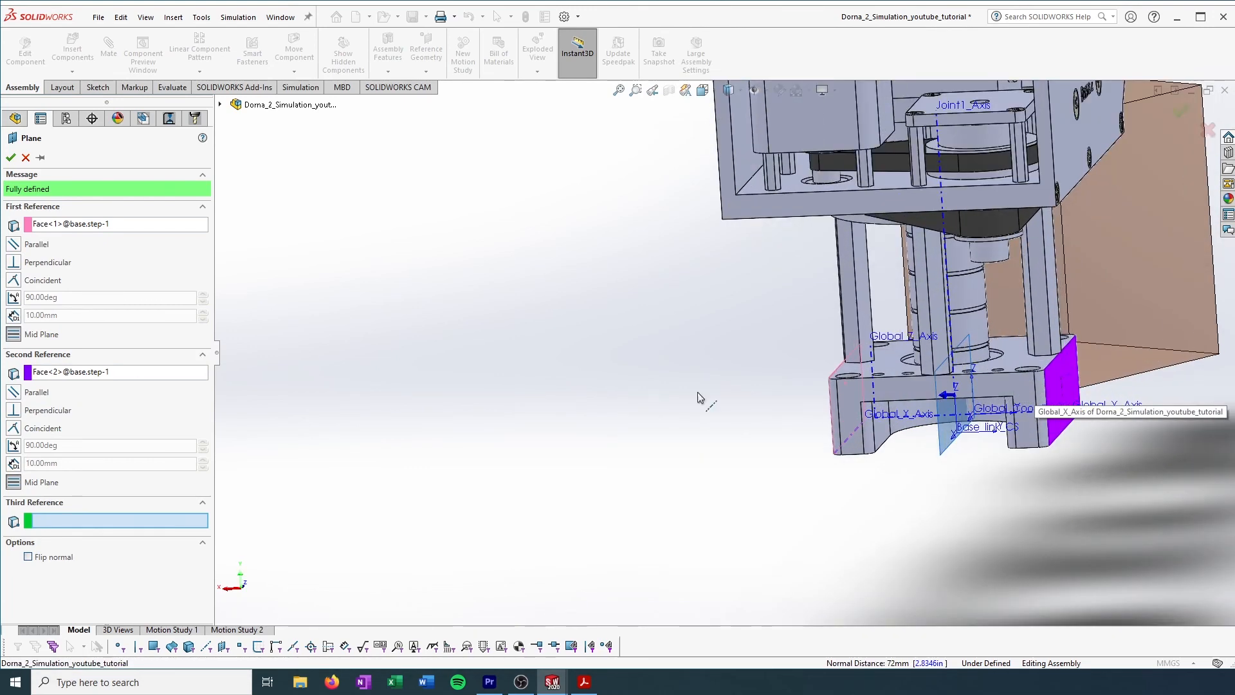
{"action": "left_click", "coordinate": [10, 158]}
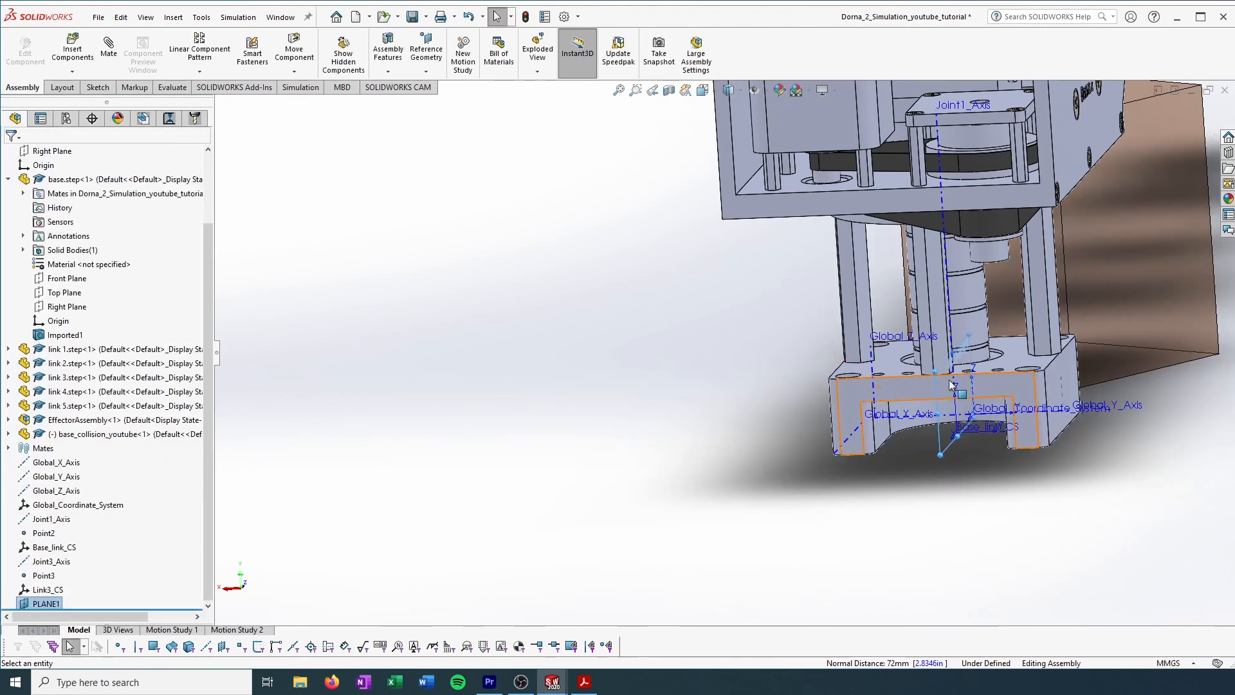
- Add a Symmetric mate that centres two opposite side faces of the collision box about the base's new mid plane
{"action": "middle_click_drag", "start_coordinate": [881, 387], "coordinate": [984, 382]}
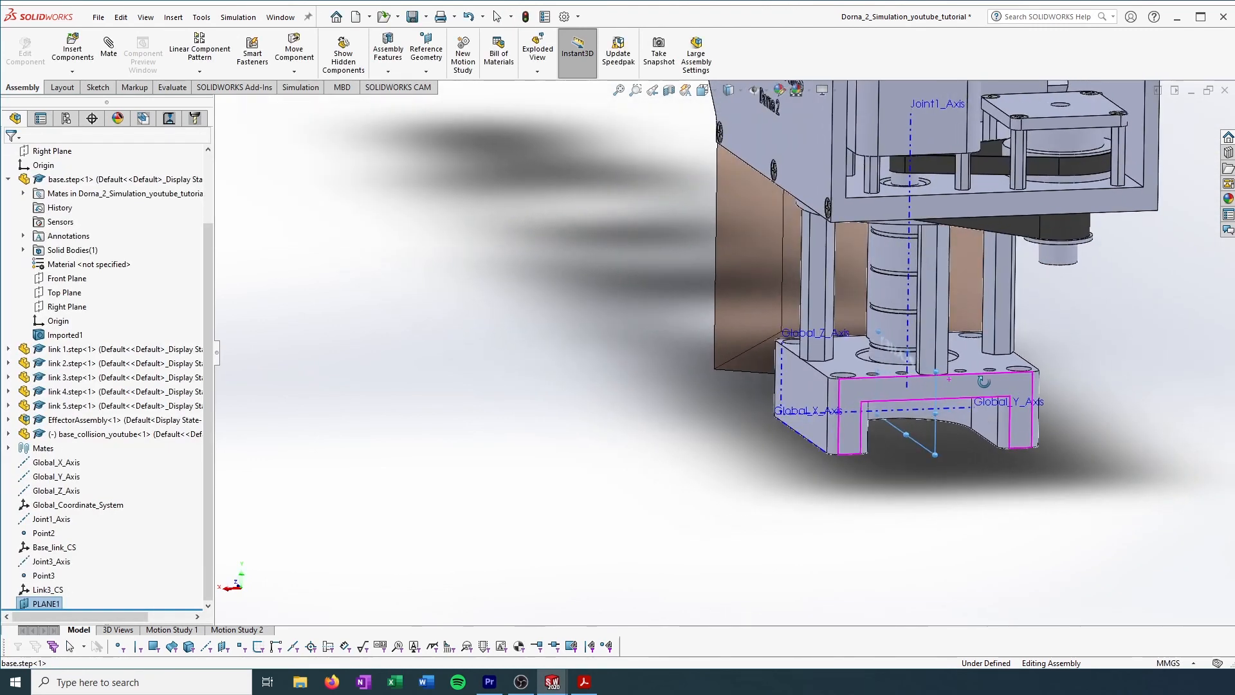
{"action": "left_click", "coordinate": [110, 46]}
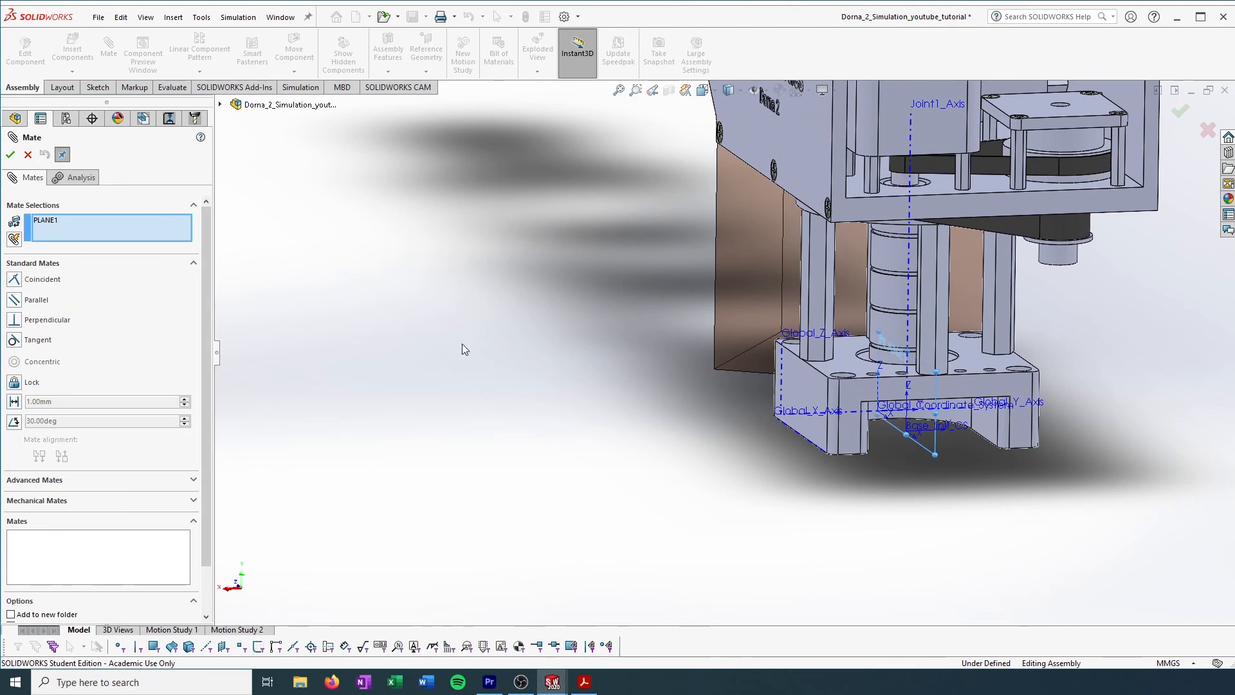
{"action": "middle_click_drag", "start_coordinate": [462, 344], "coordinate": [563, 333]}
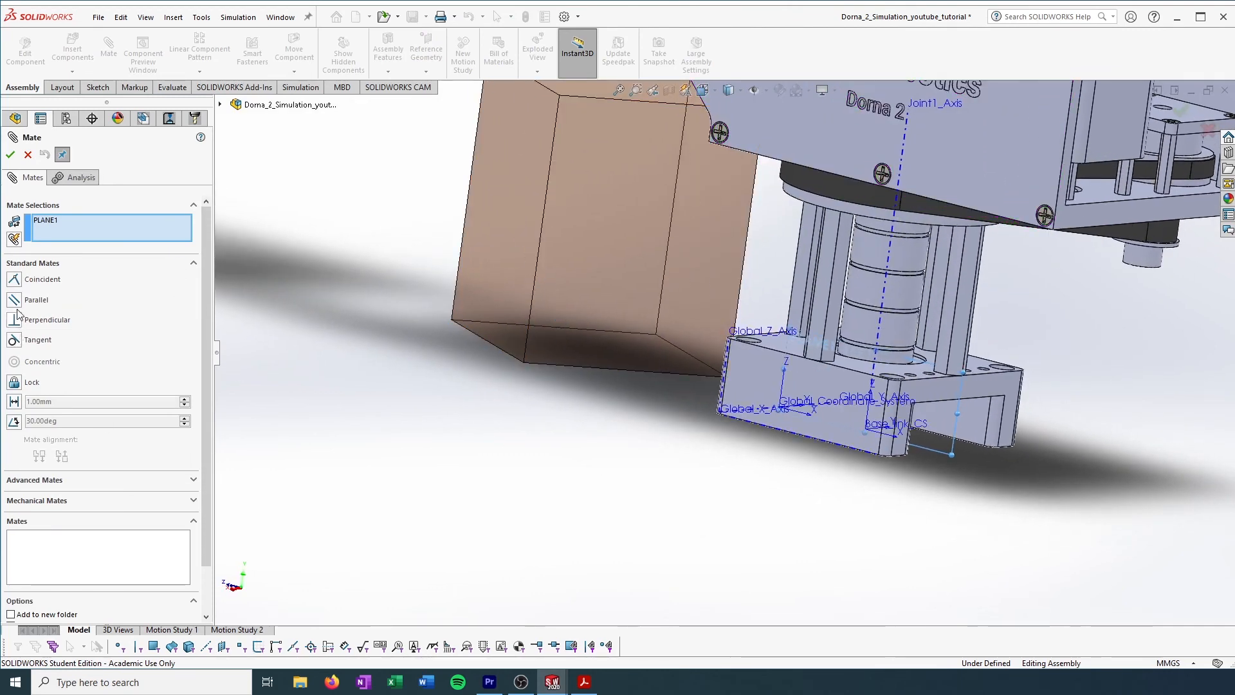
{"action": "left_click", "coordinate": [54, 480]}
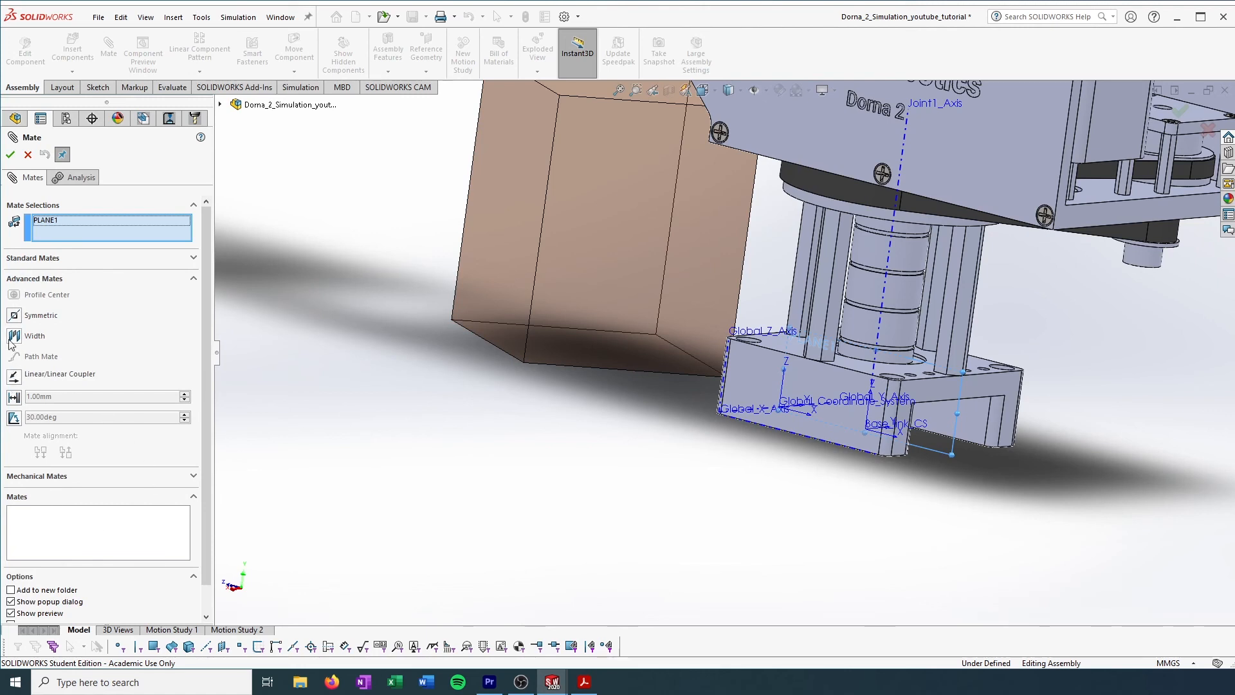
{"action": "left_click", "coordinate": [14, 315]}
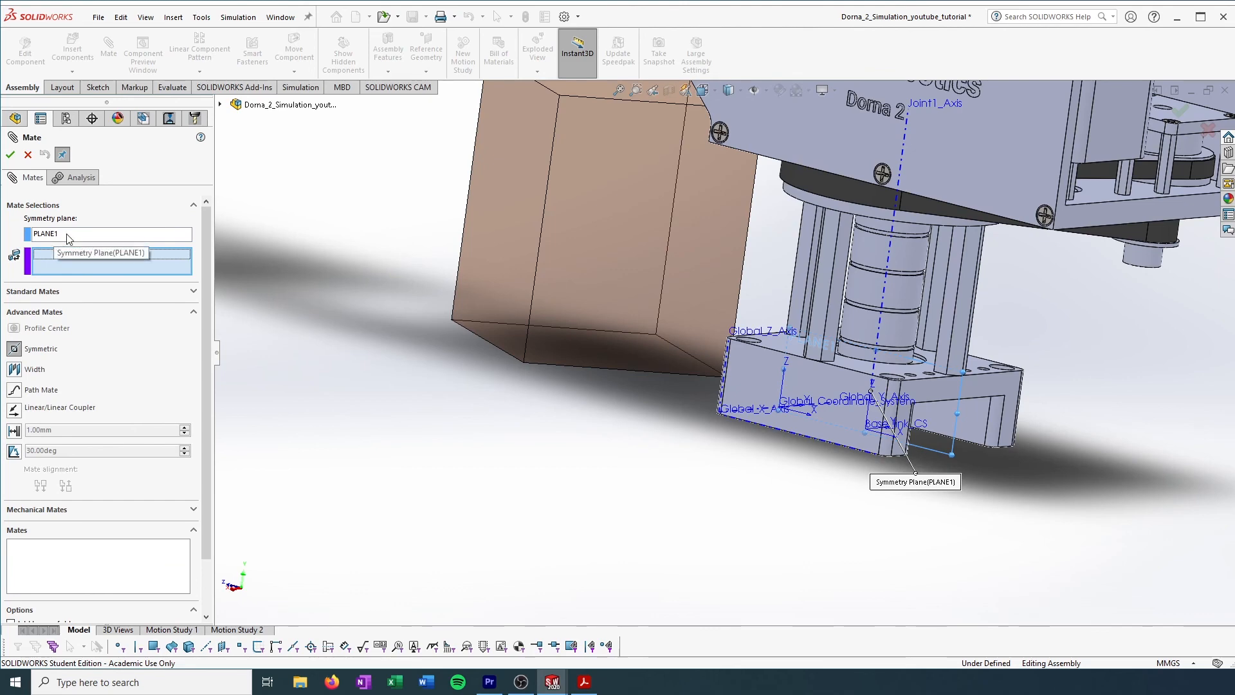
{"action": "middle_click_drag", "start_coordinate": [1055, 438], "coordinate": [1009, 437]}
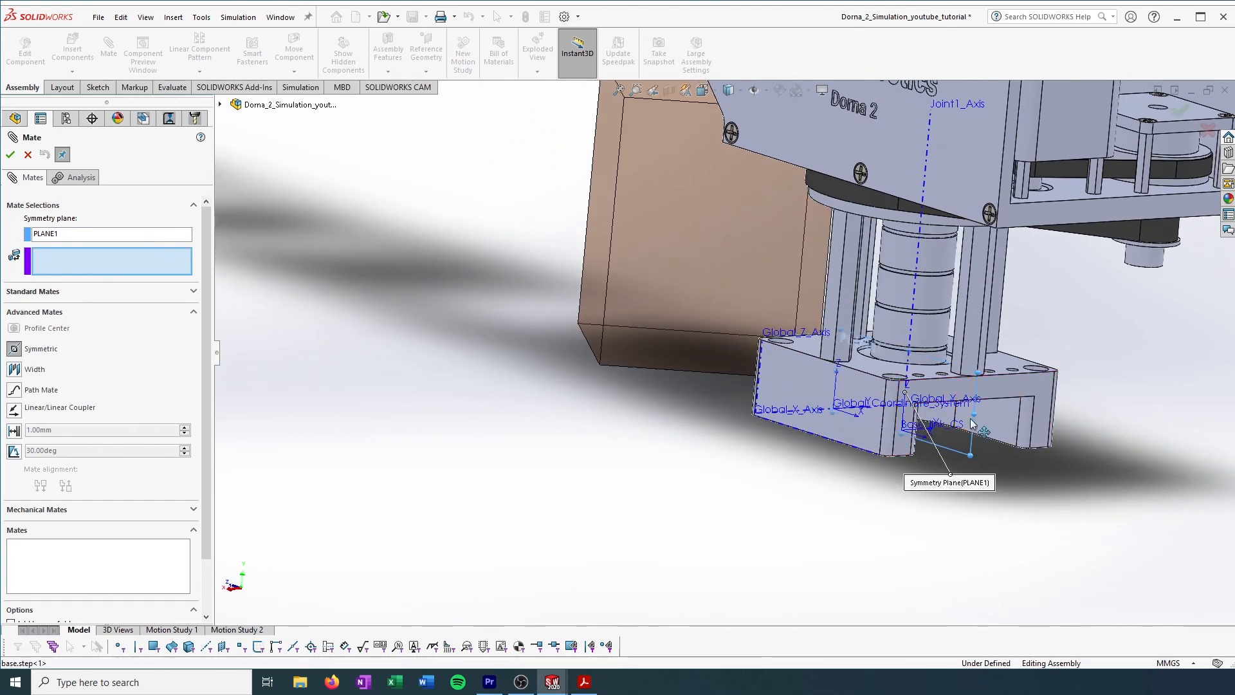
{"action": "left_click", "coordinate": [599, 222]}
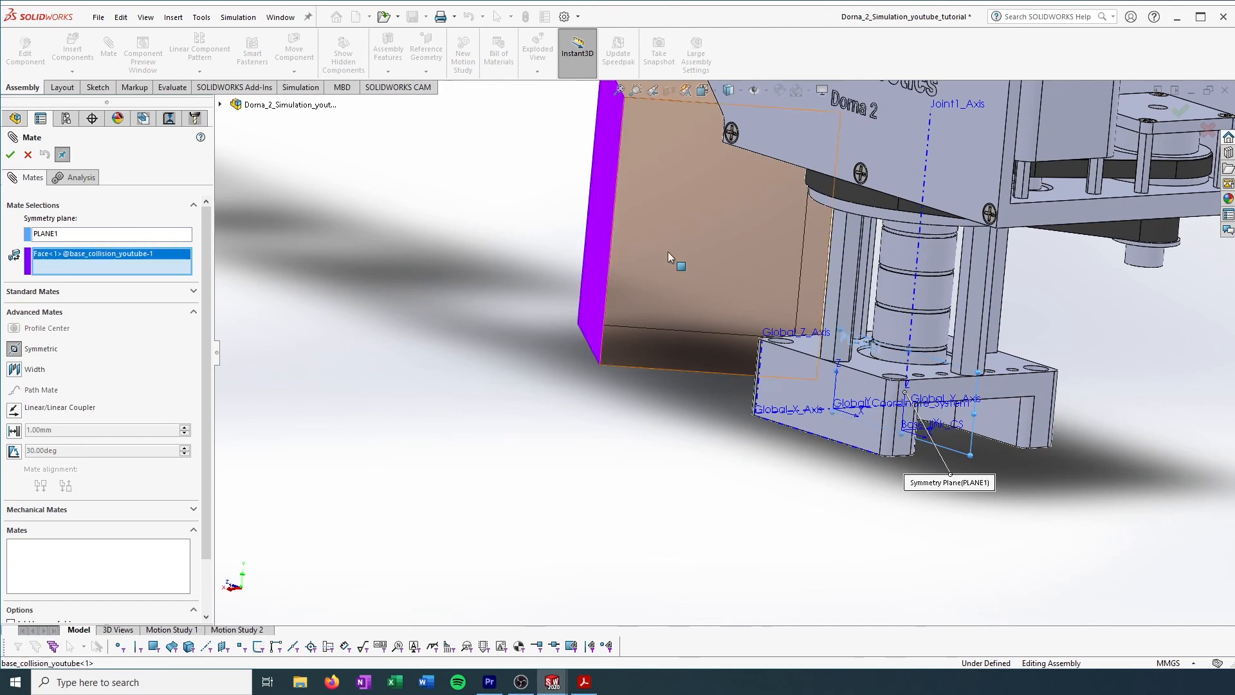
{"action": "middle_click_drag", "start_coordinate": [667, 252], "coordinate": [1118, 254]}
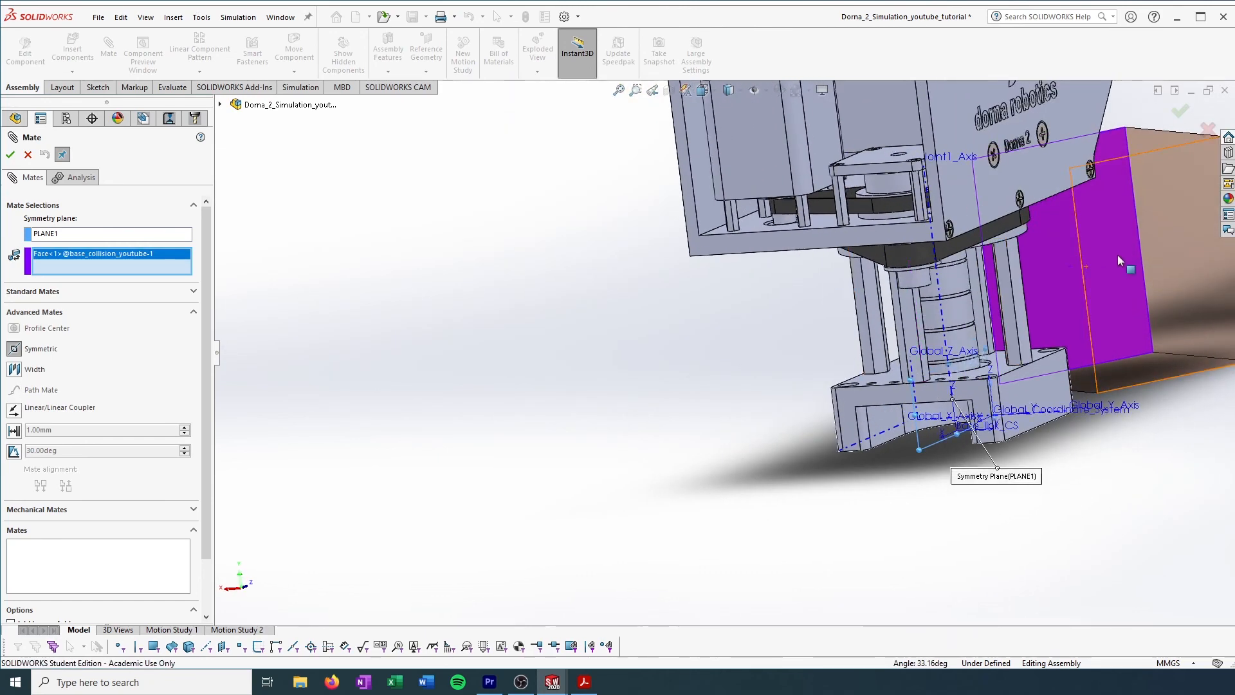
{"action": "left_click", "coordinate": [1107, 271]}
{"action": "middle_click_drag", "start_coordinate": [887, 454], "coordinate": [1011, 442]}
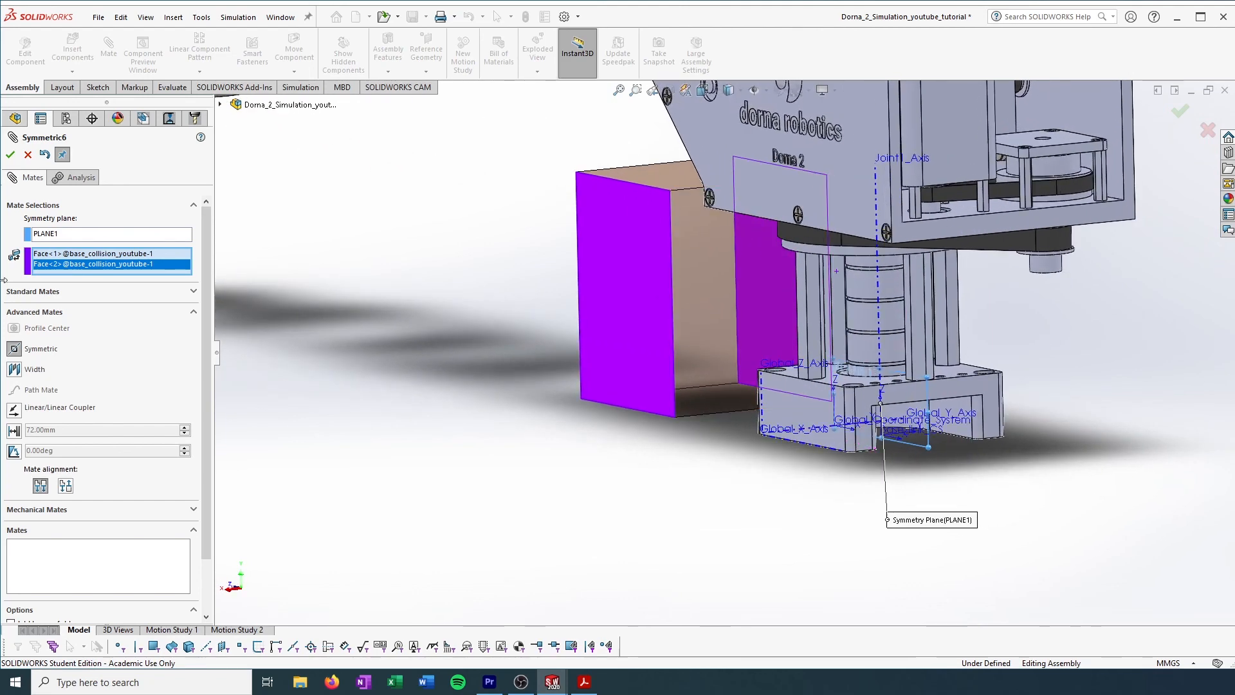
{"action": "left_click", "coordinate": [11, 155]}
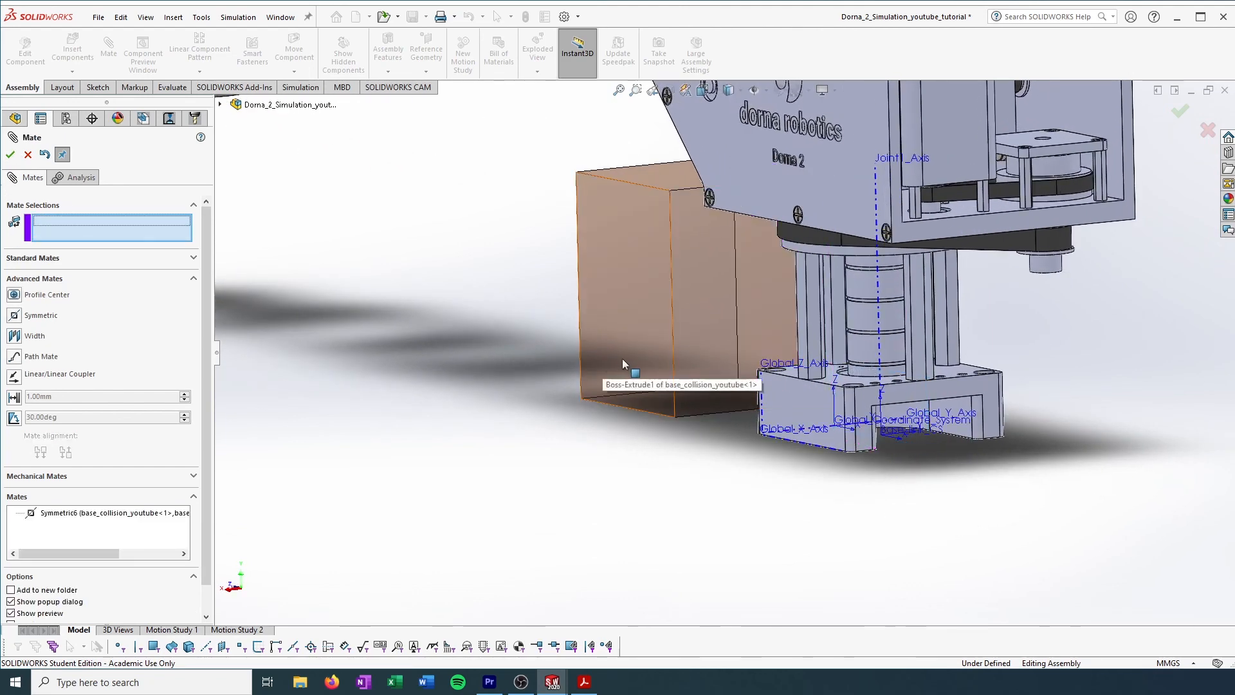
- Mate a remaining side face of the collision box coincident with the matching outer side face of the base block and finish mating
{"action": "middle_click_drag", "start_coordinate": [622, 358], "coordinate": [769, 408]}
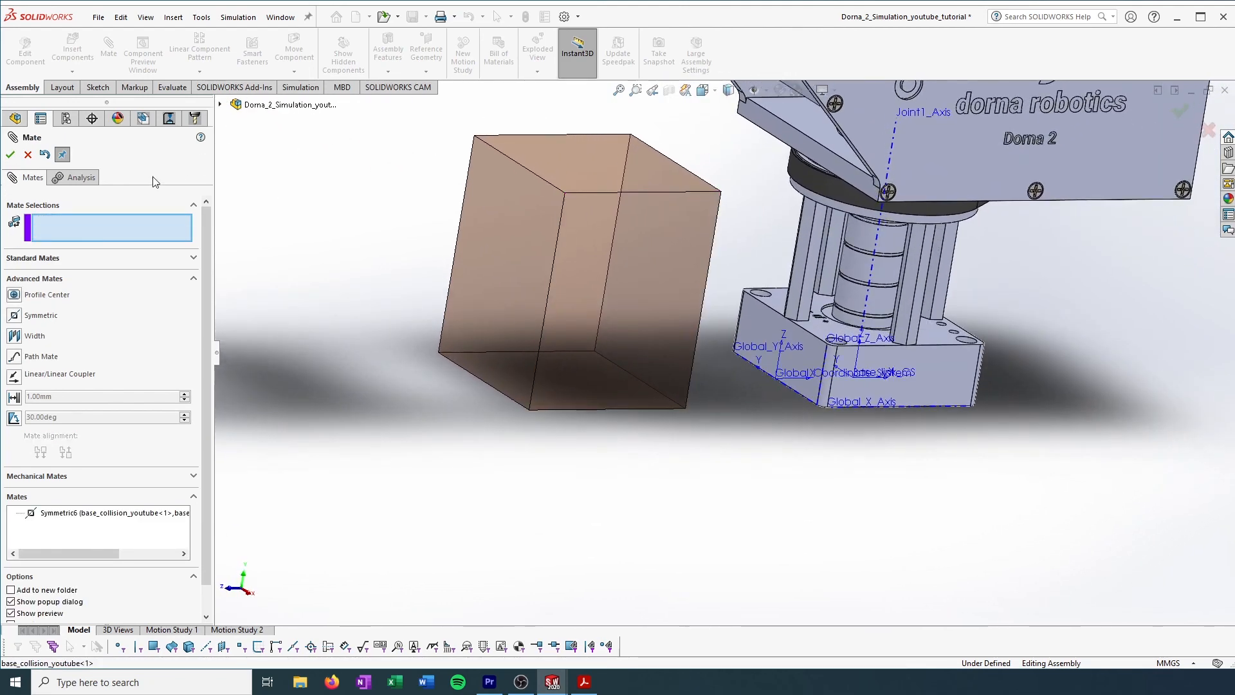
{"action": "left_click", "coordinate": [516, 234]}
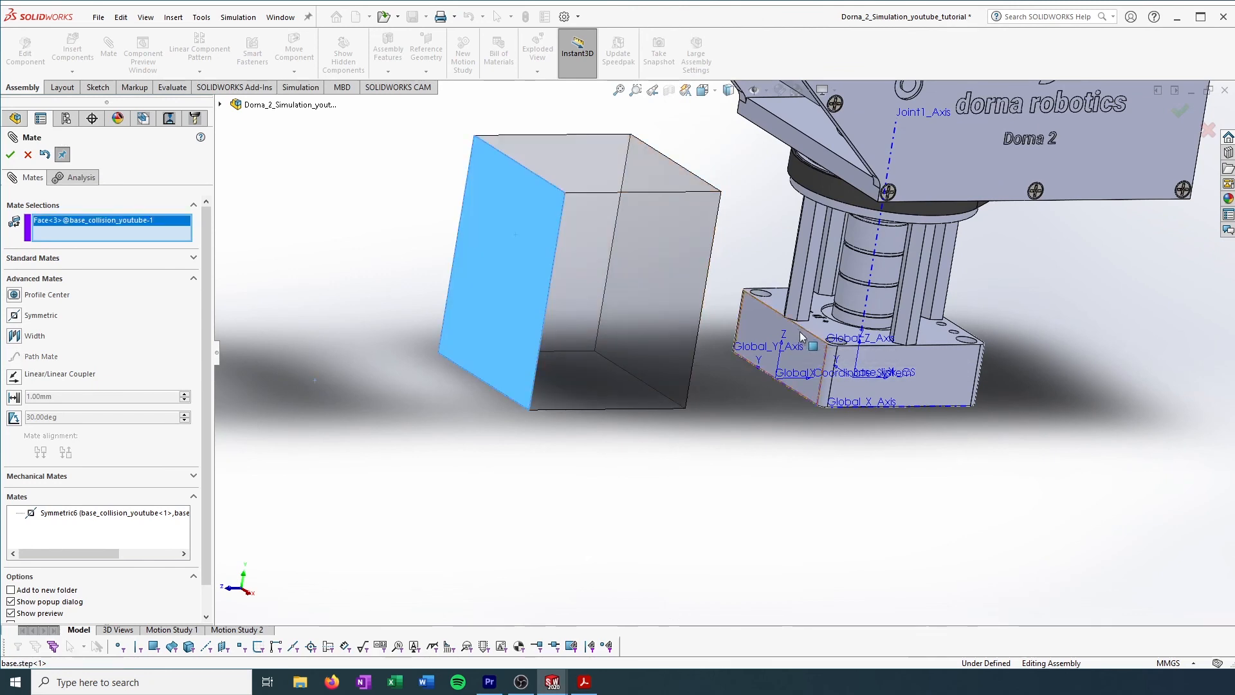
{"action": "left_click", "coordinate": [808, 348]}
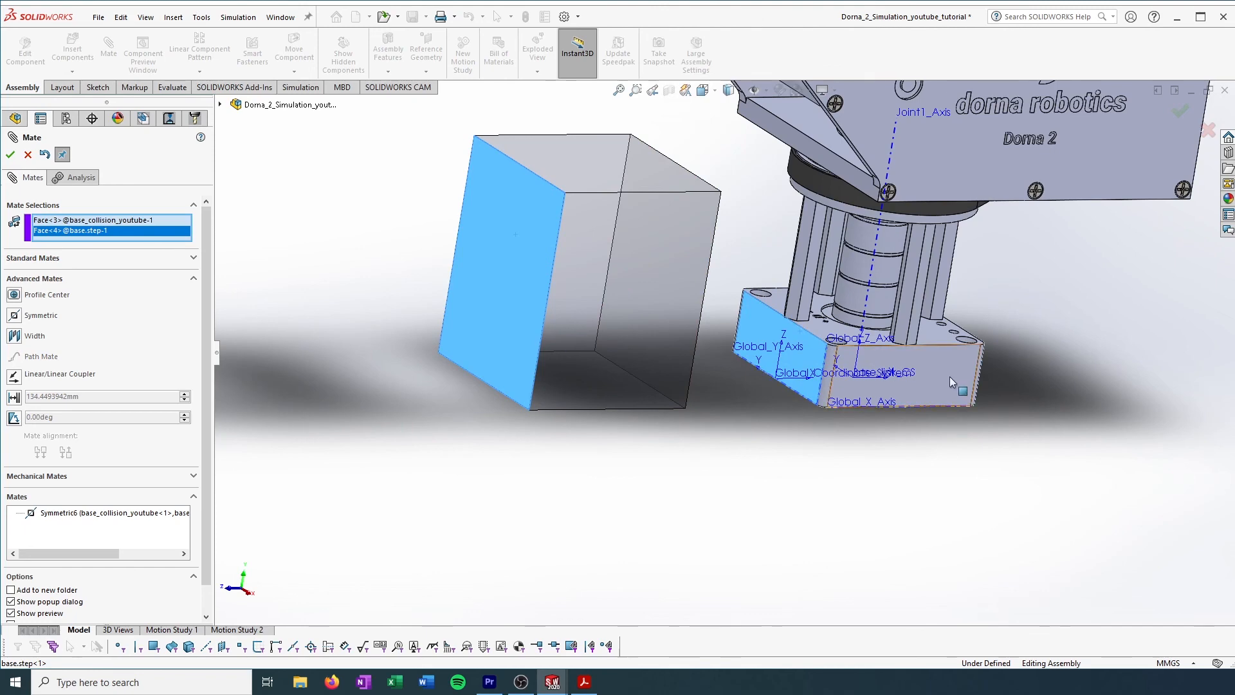
{"action": "middle_click_drag", "start_coordinate": [956, 378], "coordinate": [916, 374]}
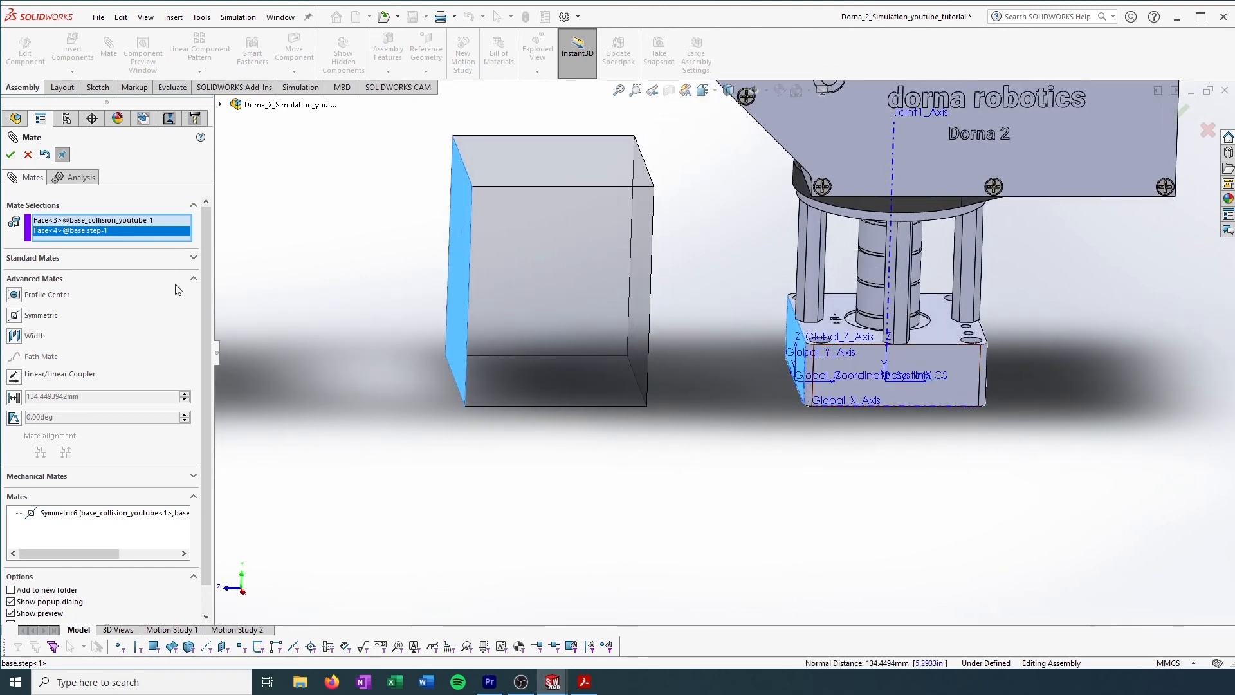
{"action": "left_click", "coordinate": [11, 155]}
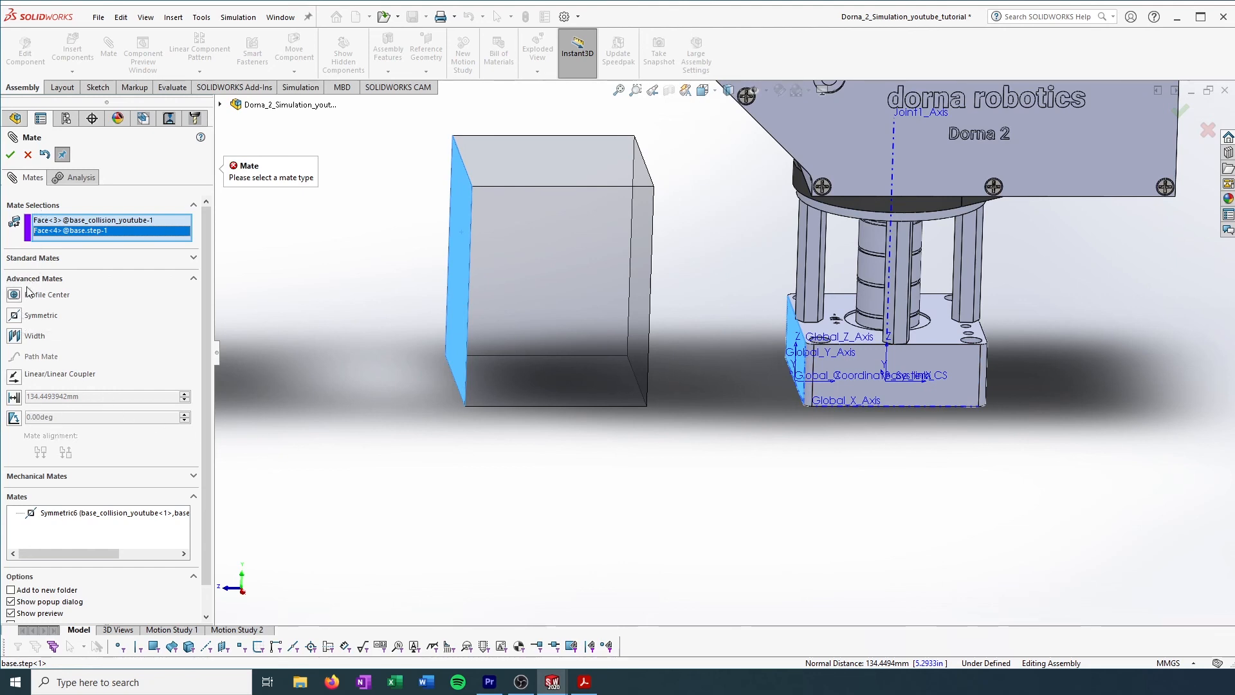
{"action": "left_click", "coordinate": [36, 259]}
{"action": "left_click", "coordinate": [36, 281]}
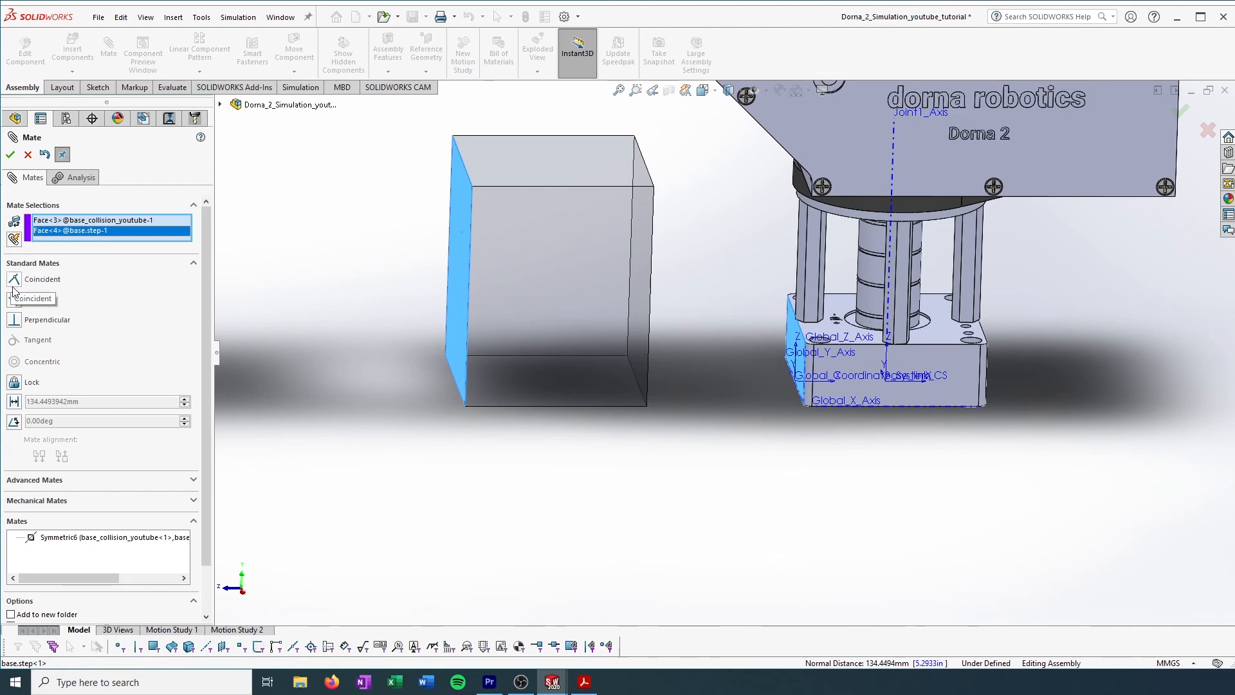
{"action": "left_click", "coordinate": [821, 405]}
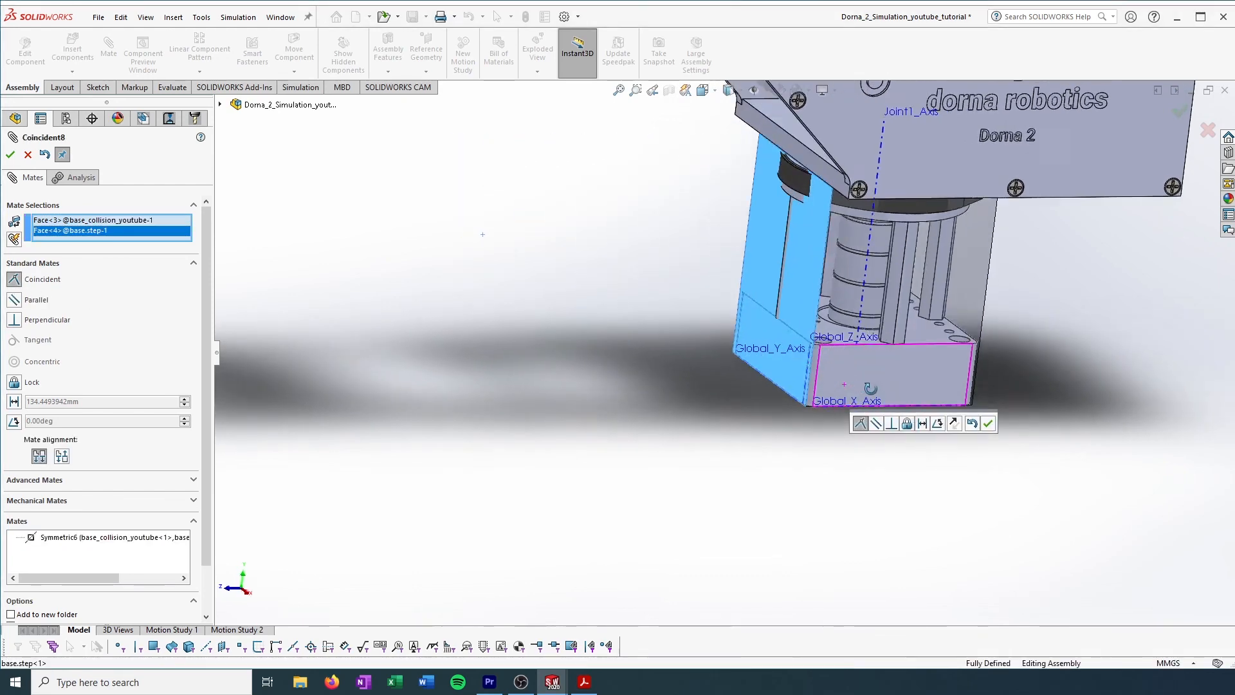
{"action": "middle_click_drag", "start_coordinate": [830, 407], "coordinate": [321, 267]}
{"action": "left_click", "coordinate": [9, 159]}
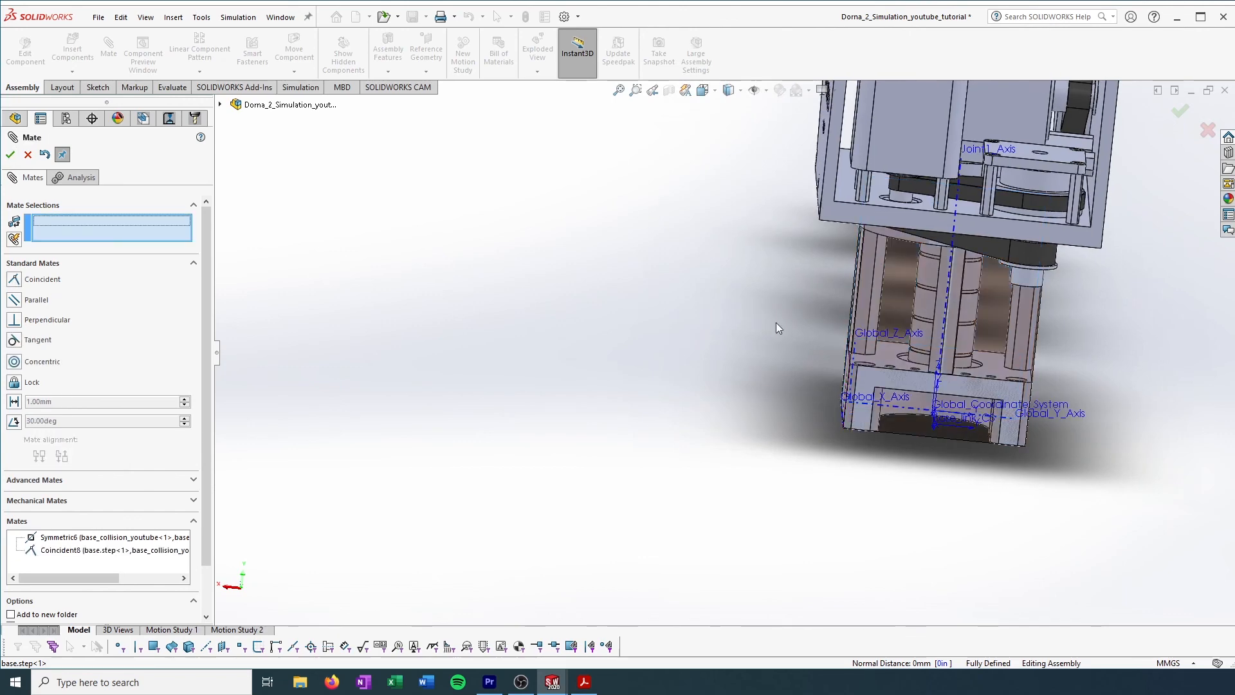
{"action": "middle_click_drag", "start_coordinate": [1032, 304], "coordinate": [1078, 386]}
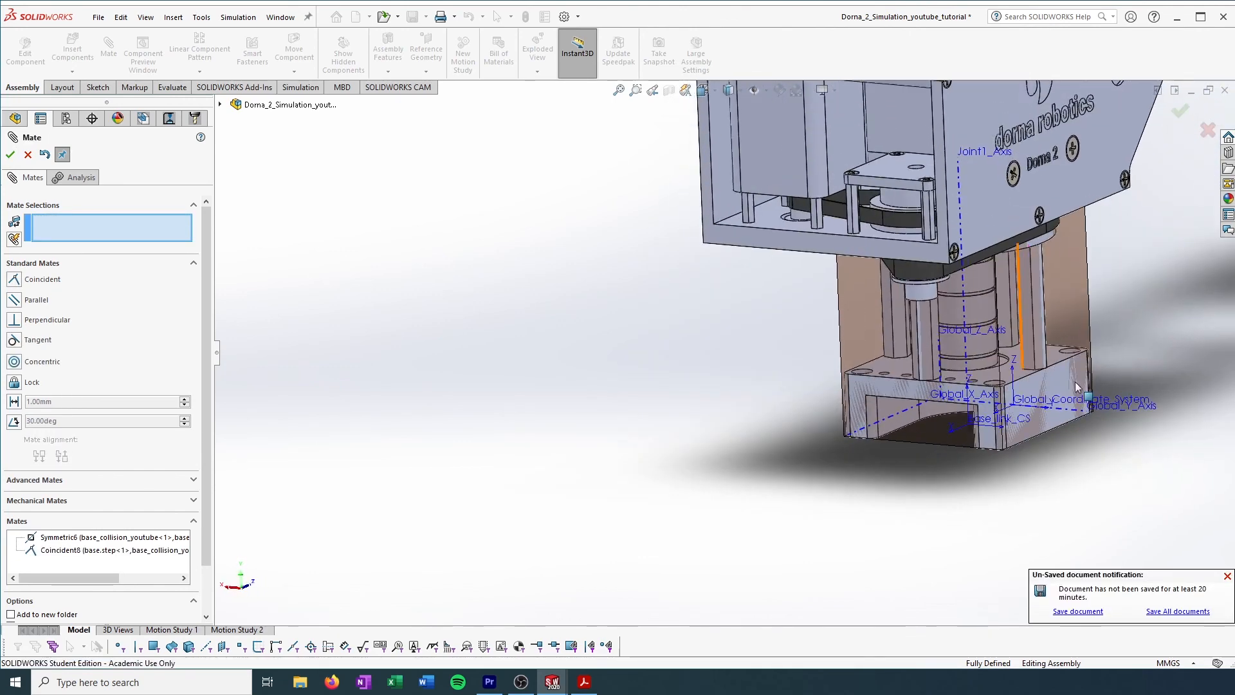
{"action": "left_click", "coordinate": [1228, 575]}
{"action": "left_click", "coordinate": [1179, 111]}
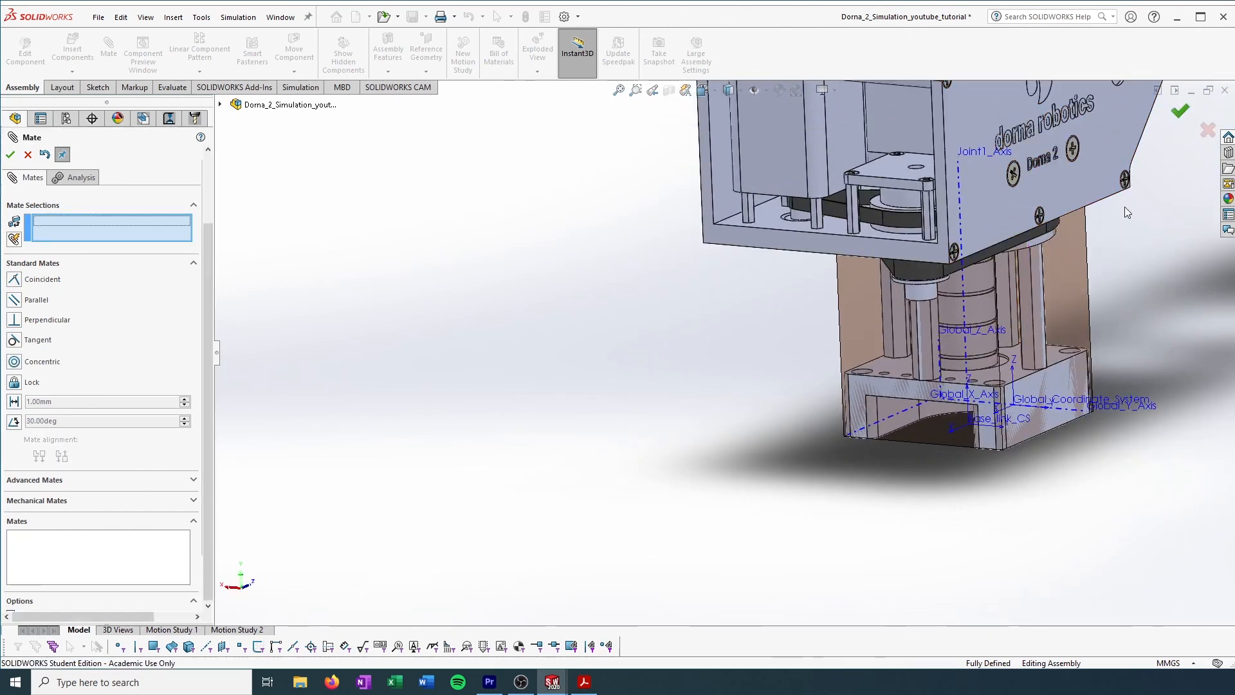
- Examine from several angles how the collision box encloses the robot base and sits relative to the rest of the arm
{"action": "middle_click_drag", "start_coordinate": [890, 380], "coordinate": [1100, 313]}
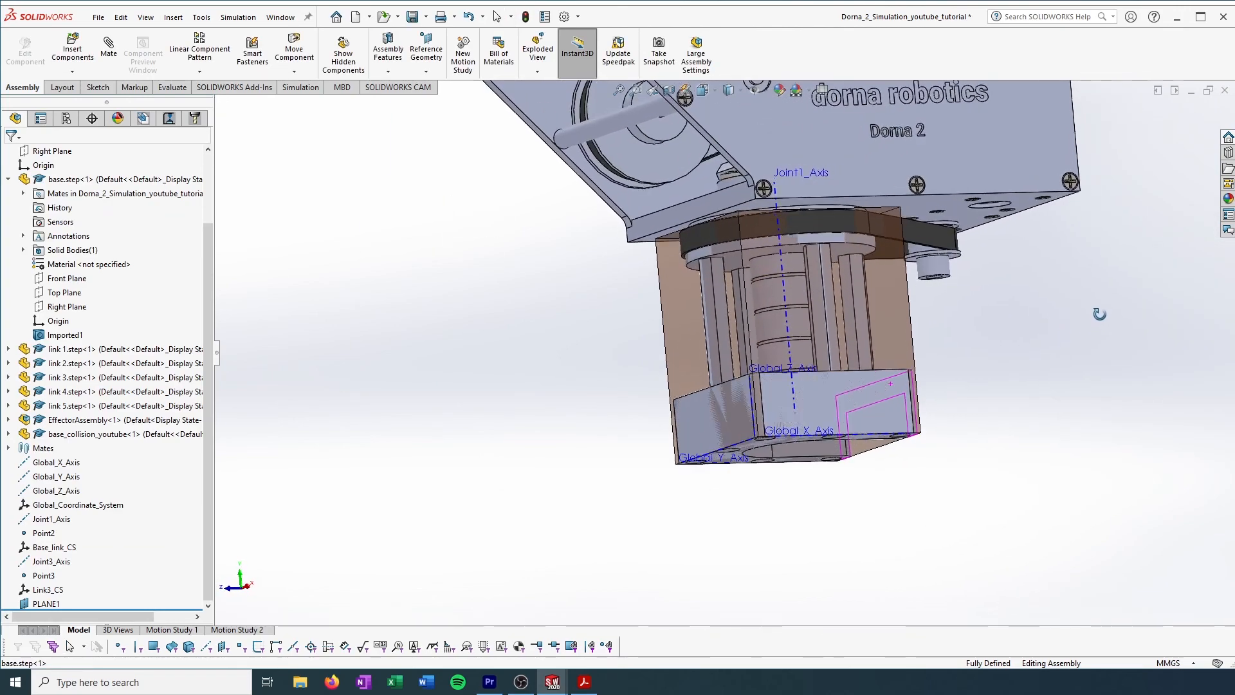
{"action": "scroll", "coordinate": [720, 282], "scroll_direction": "down", "scroll_amount": 3}
{"action": "scroll", "coordinate": [719, 279], "scroll_direction": "up", "scroll_amount": 4}
{"action": "middle_click_drag", "start_coordinate": [970, 282], "coordinate": [827, 274]}
{"action": "scroll", "coordinate": [881, 336], "scroll_direction": "down", "scroll_amount": 3}
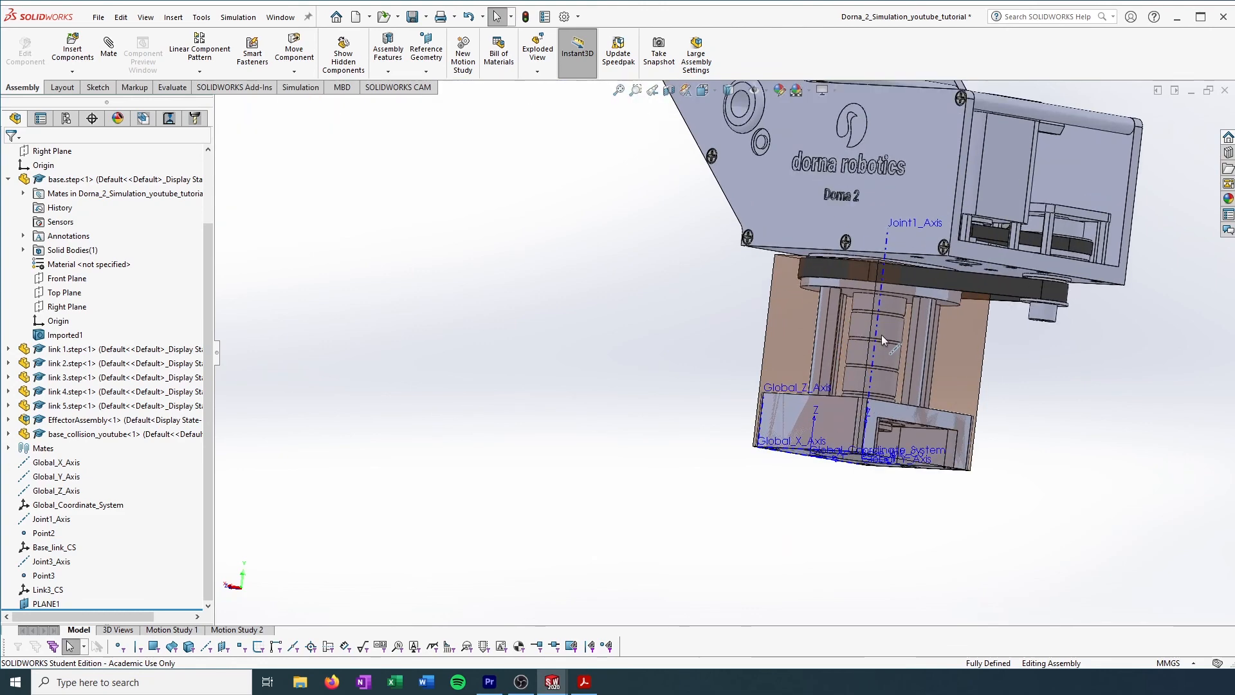
{"action": "scroll", "coordinate": [747, 334], "scroll_direction": "up", "scroll_amount": 4}
{"action": "middle_click_drag", "start_coordinate": [735, 331], "coordinate": [859, 266]}
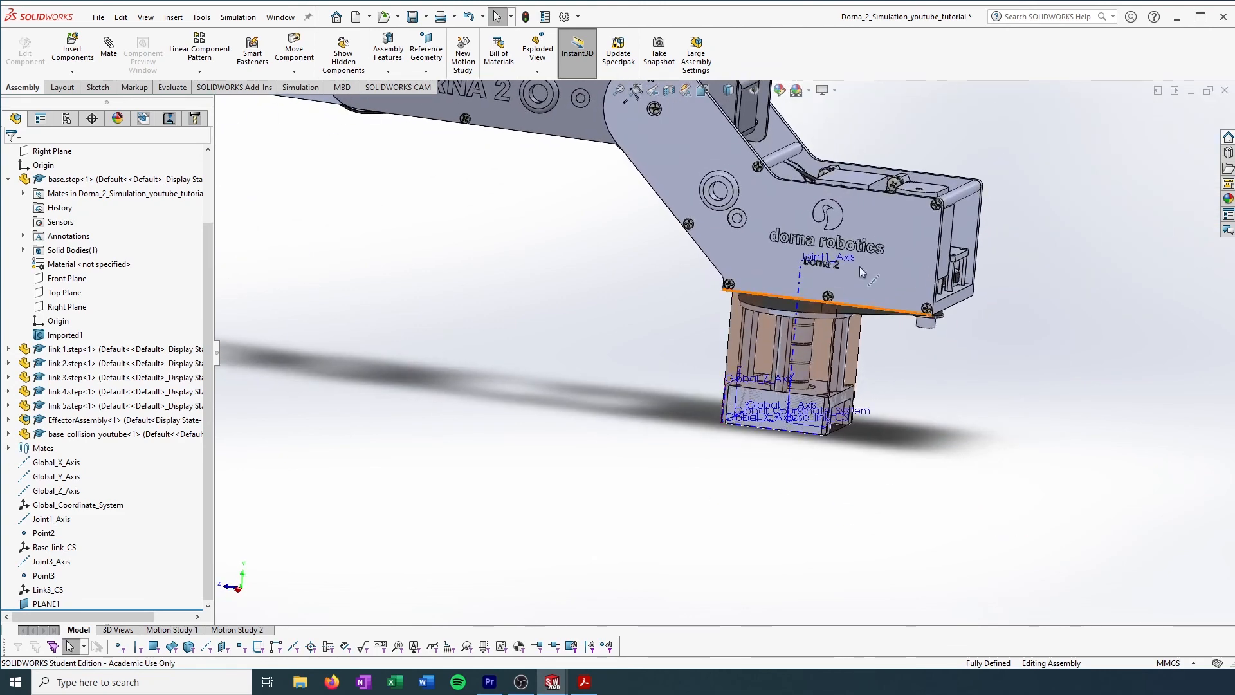
{"action": "scroll", "coordinate": [622, 193], "scroll_direction": "up", "scroll_amount": 3}
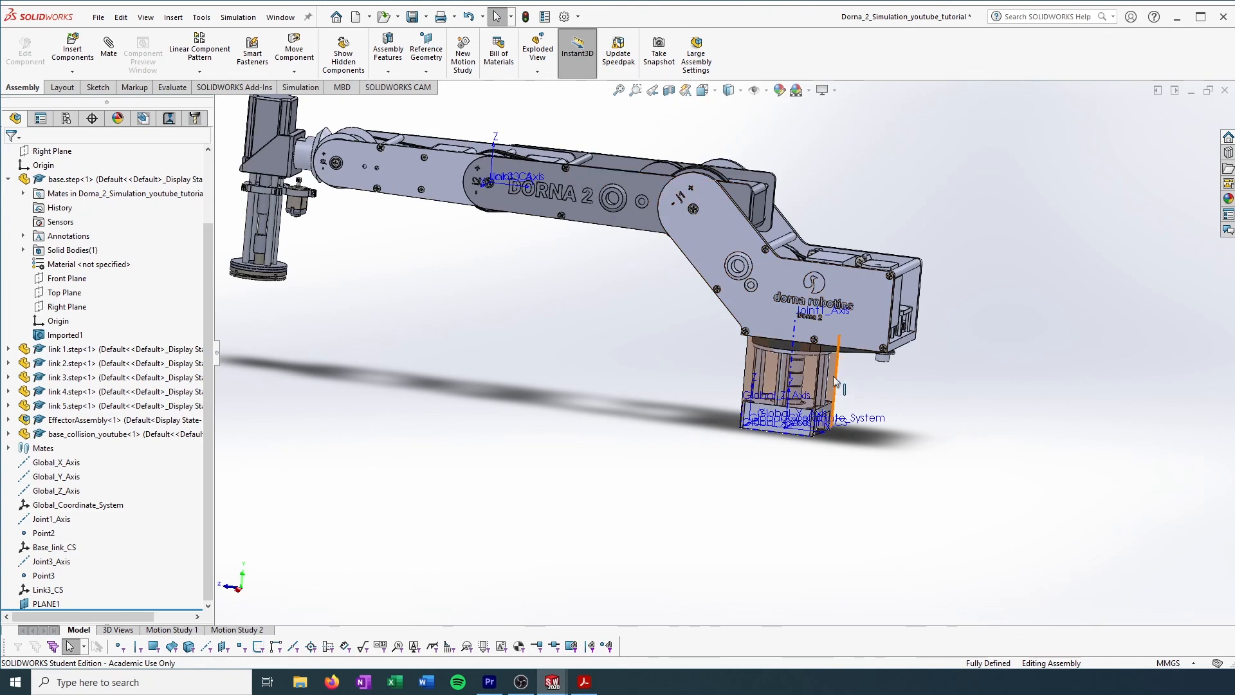
{"action": "scroll", "coordinate": [833, 380], "scroll_direction": "down", "scroll_amount": 2}
{"action": "scroll", "coordinate": [797, 349], "scroll_direction": "up", "scroll_amount": 3}
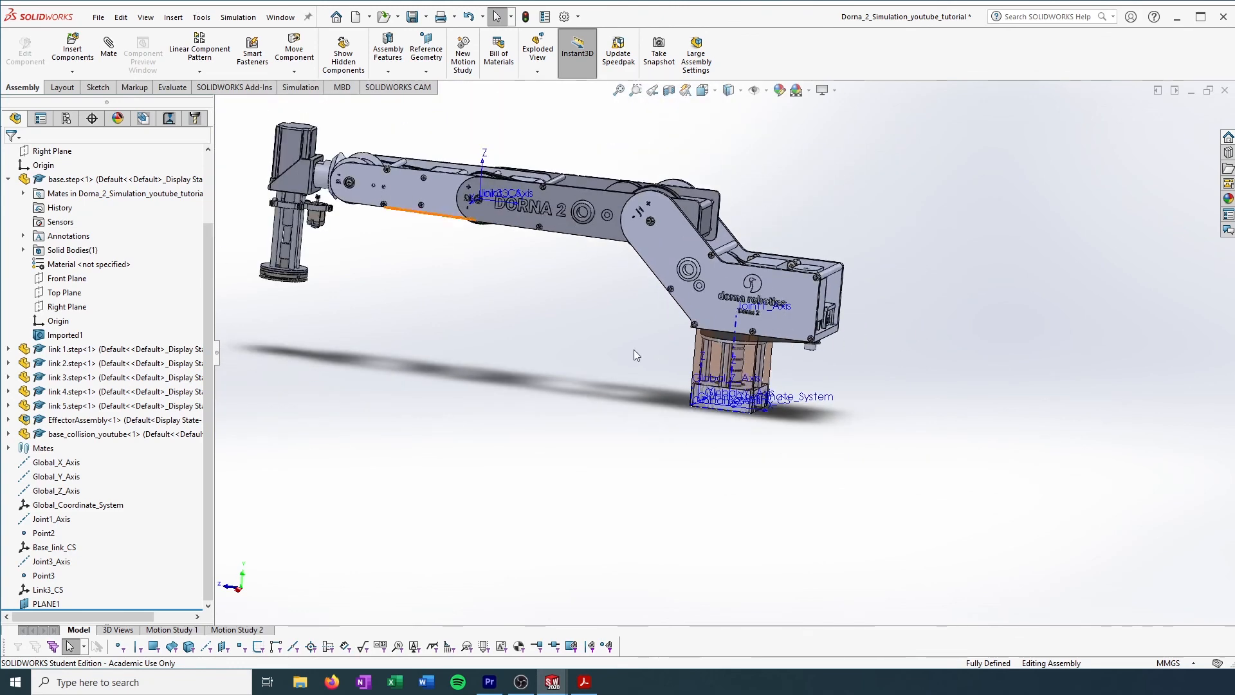
{"action": "scroll", "coordinate": [714, 370], "scroll_direction": "down", "scroll_amount": 5}
{"action": "mouse_move", "coordinate": [697, 367]}
{"action": "middle_mouse_down"}
{"action": "mouse_move", "coordinate": [828, 346]}
{"action": "mouse_move", "coordinate": [705, 385]}
{"action": "middle_mouse_up"}
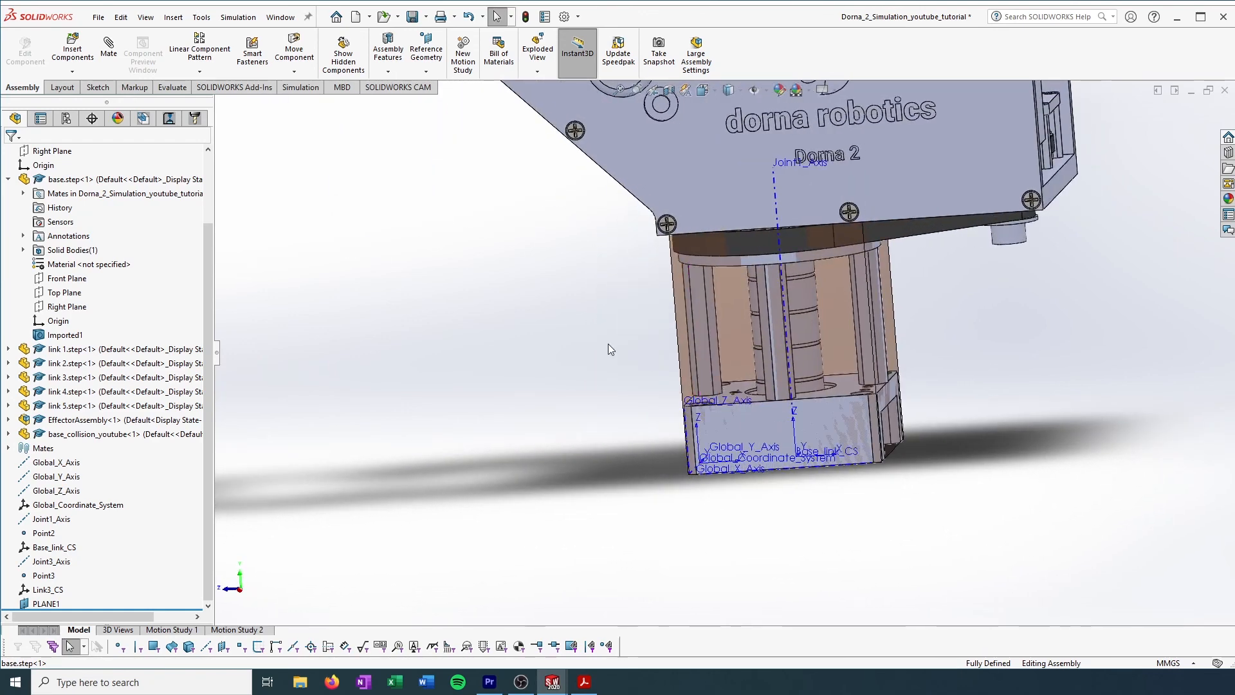
{"action": "scroll", "coordinate": [608, 344], "scroll_direction": "up", "scroll_amount": 3}
{"action": "scroll", "coordinate": [538, 198], "scroll_direction": "up", "scroll_amount": 3}
{"action": "middle_click_drag", "start_coordinate": [541, 220], "coordinate": [647, 296], "text": "ctrl"}
{"action": "scroll", "coordinate": [635, 290], "scroll_direction": "down", "scroll_amount": 2}
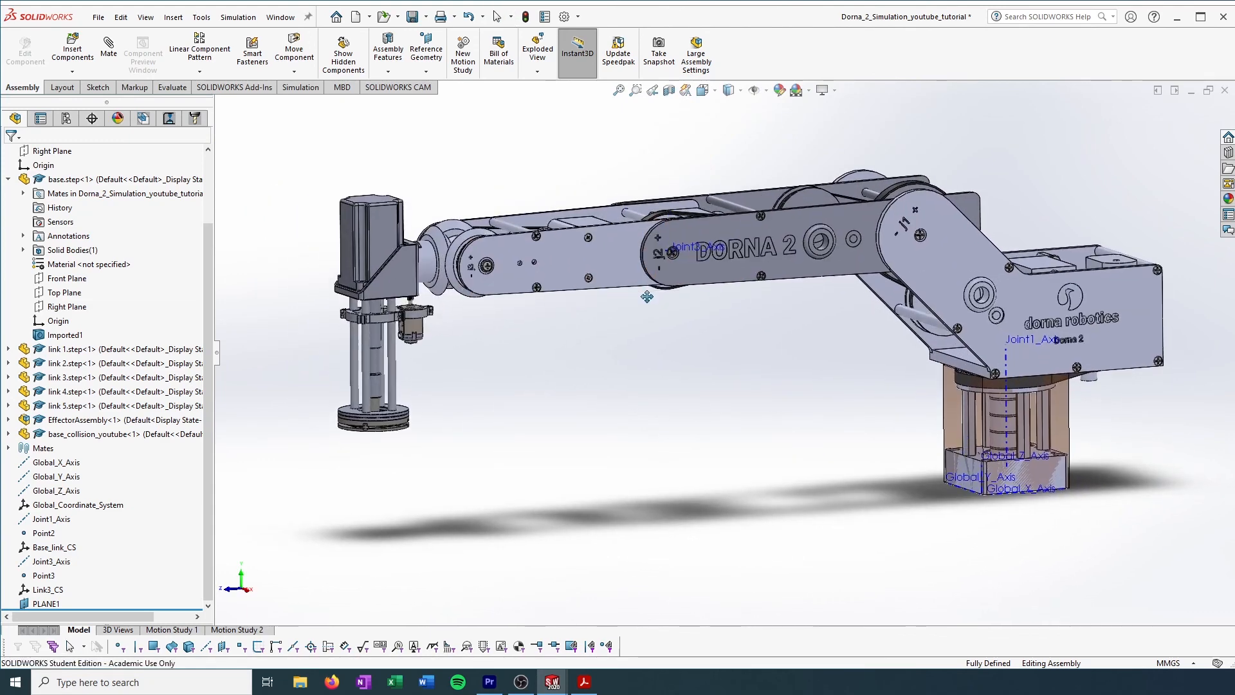
{"action": "scroll", "coordinate": [647, 296], "scroll_direction": "down", "scroll_amount": 1}
{"action": "scroll", "coordinate": [658, 306], "scroll_direction": "up", "scroll_amount": 1}
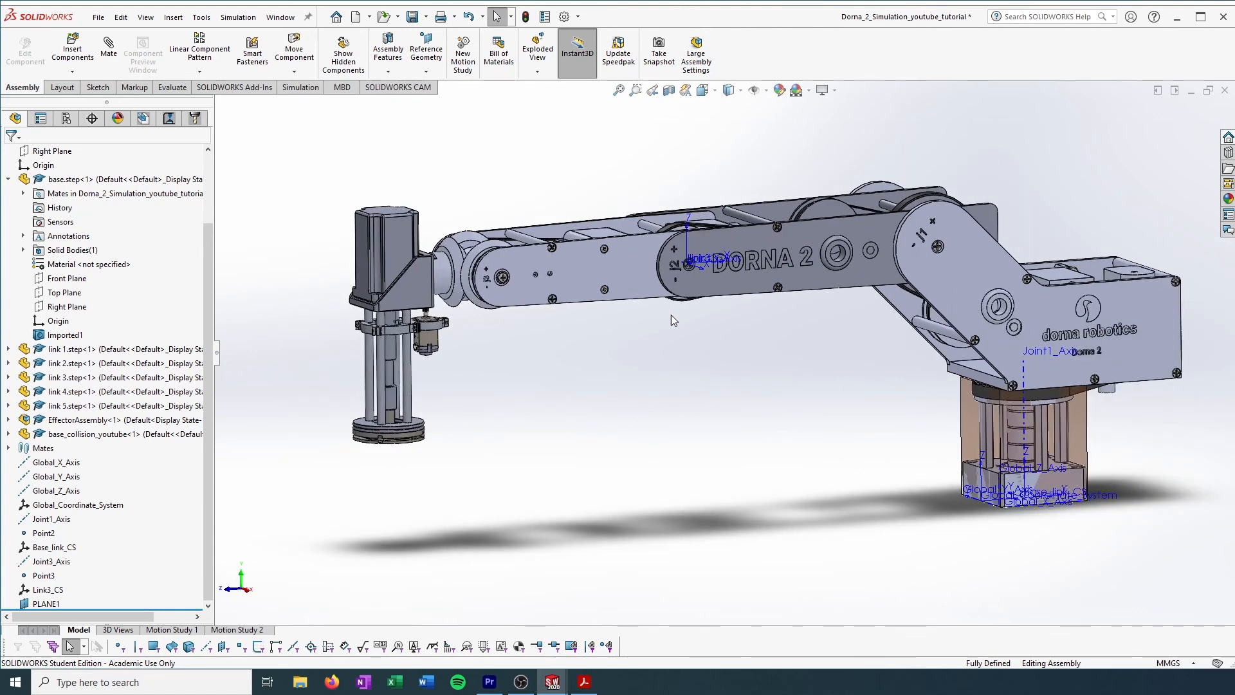
{"action": "scroll", "coordinate": [671, 319], "scroll_direction": "up", "scroll_amount": 2}
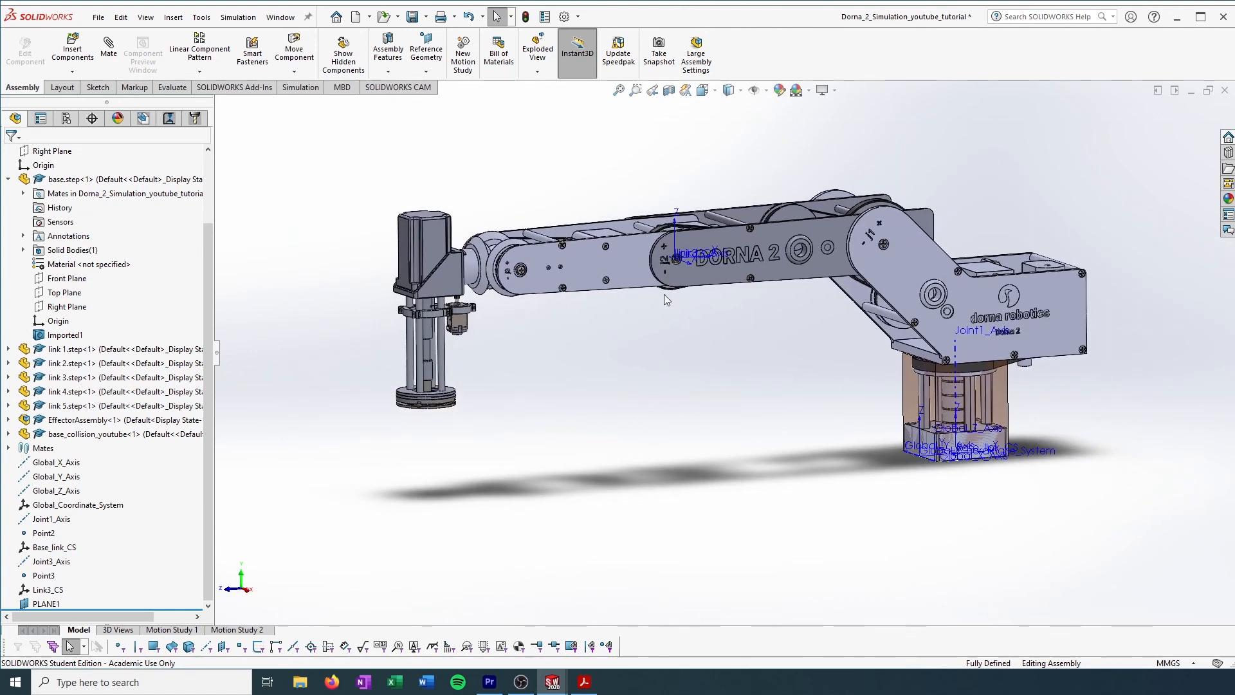